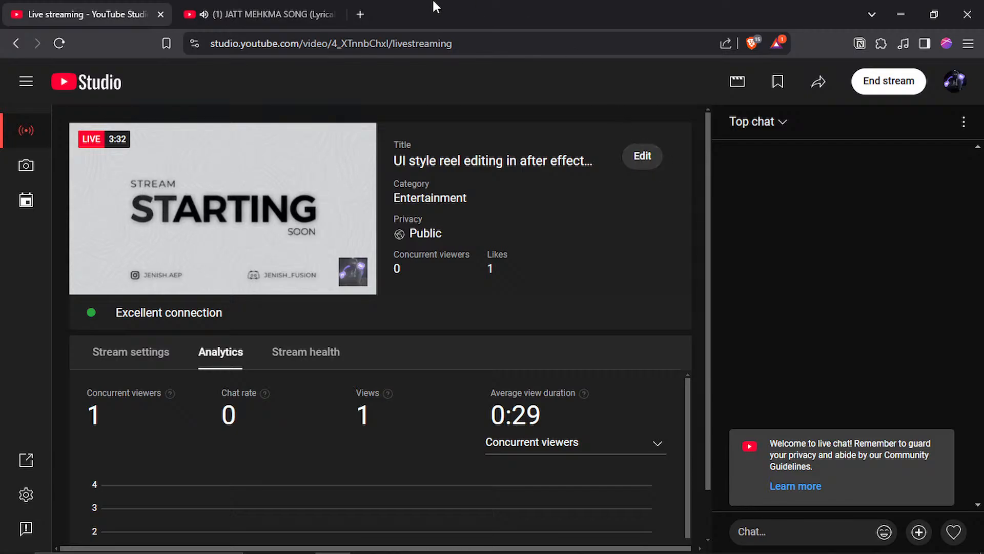
Step: Play "Paisa Hai Toh - Farzi" from the My Mix playlist and return to the live streaming dashboard
left_click(313, 7)
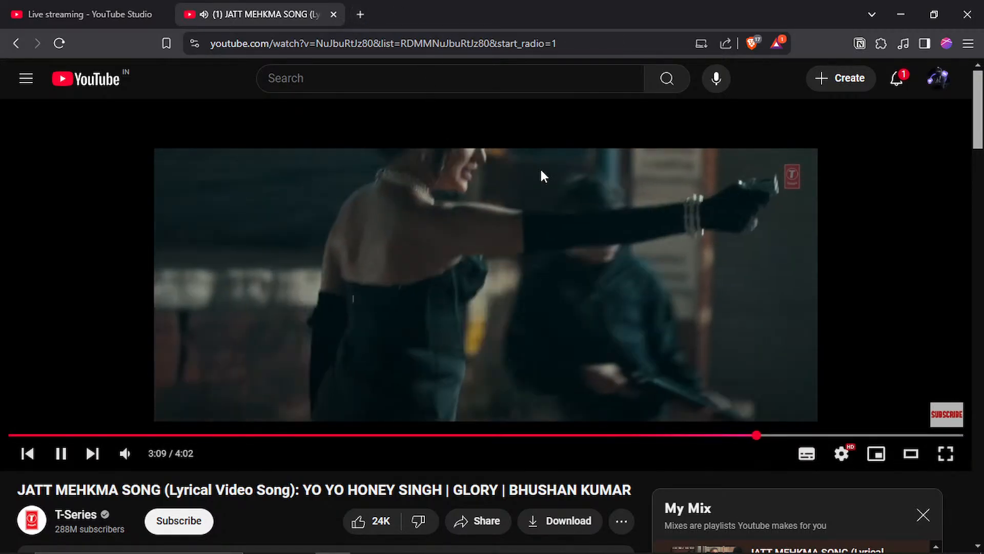
scroll(559, 210, "down", 4)
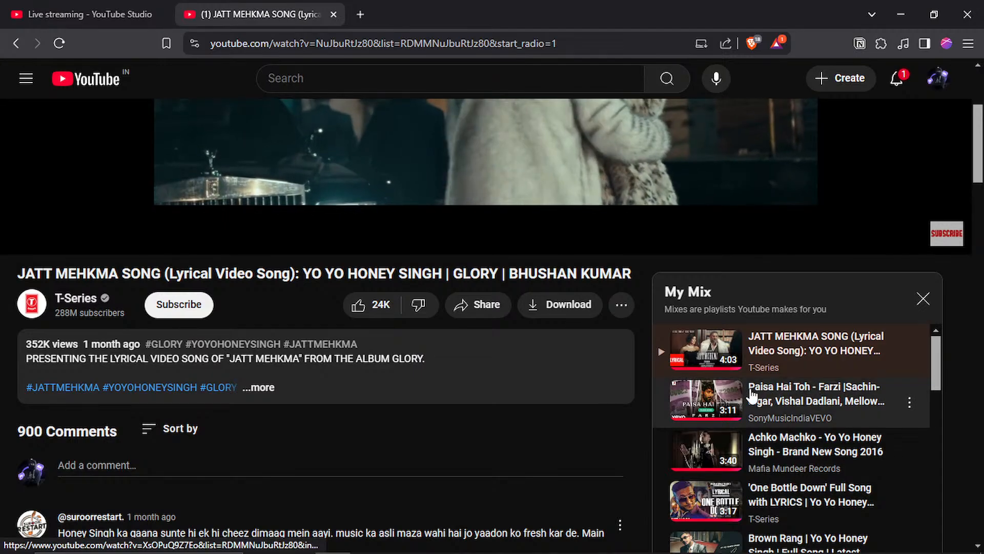
left_click(707, 400)
left_click(117, 7)
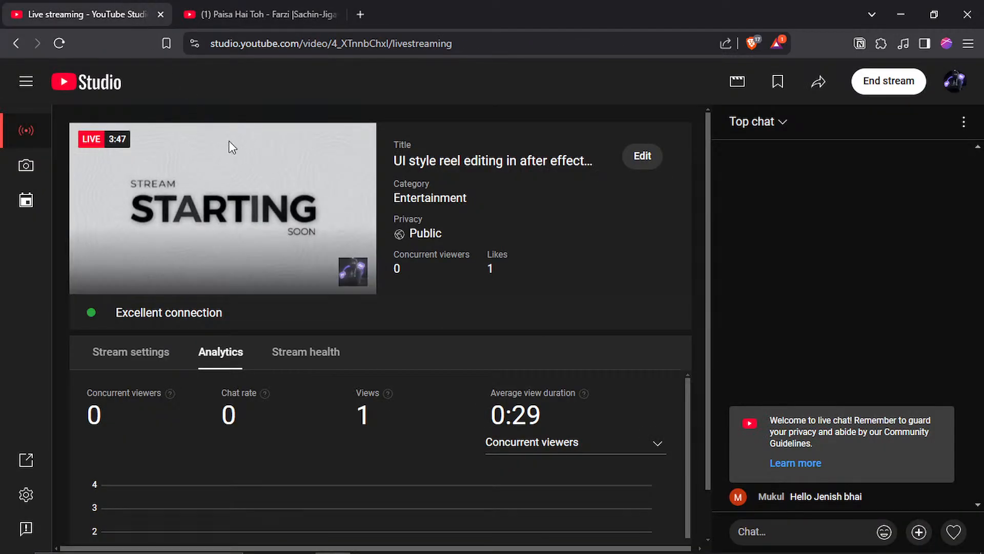
left_click(773, 519)
type("h")
key("BackSpace")
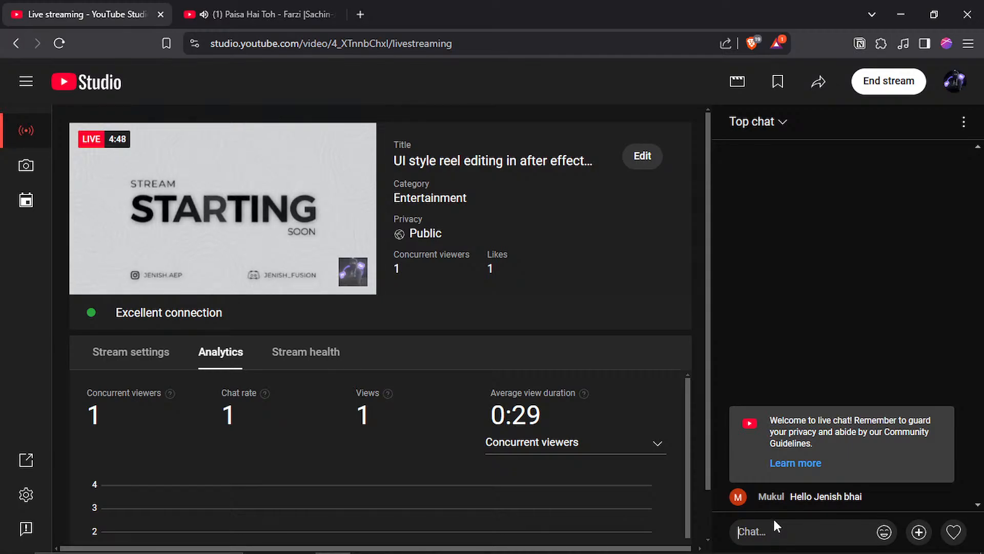
Step: Show the live stream's health status and switch to After Effects
left_click(323, 354)
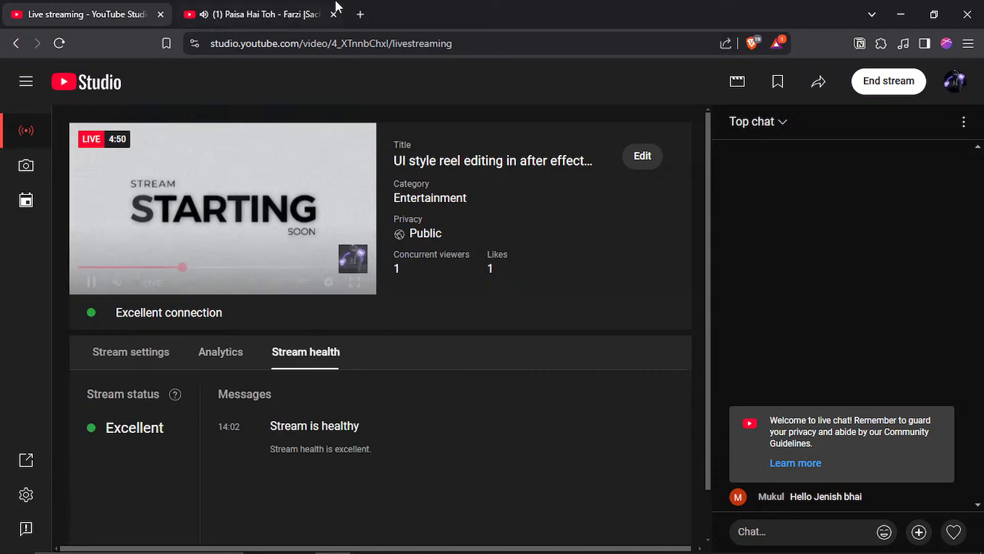
left_click(246, 7)
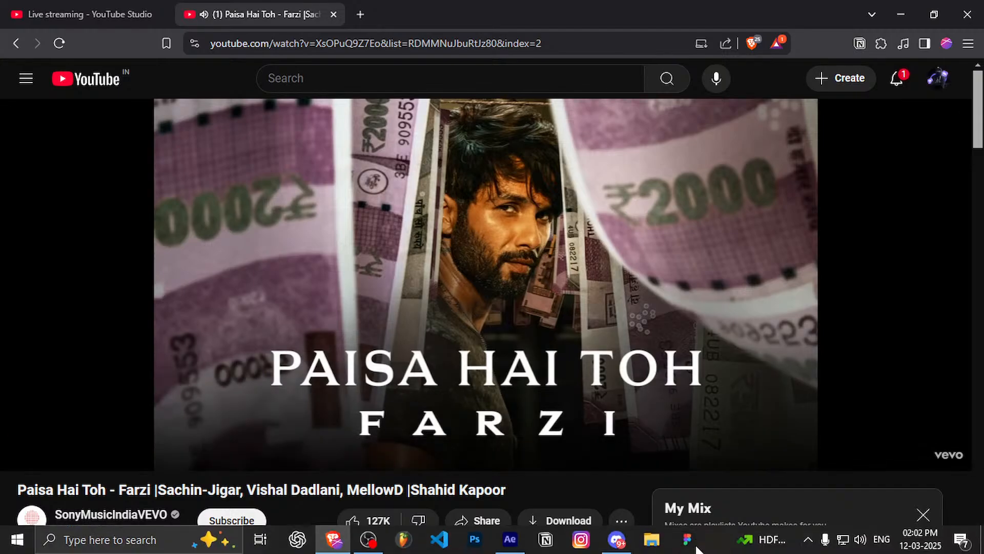
left_click(516, 551)
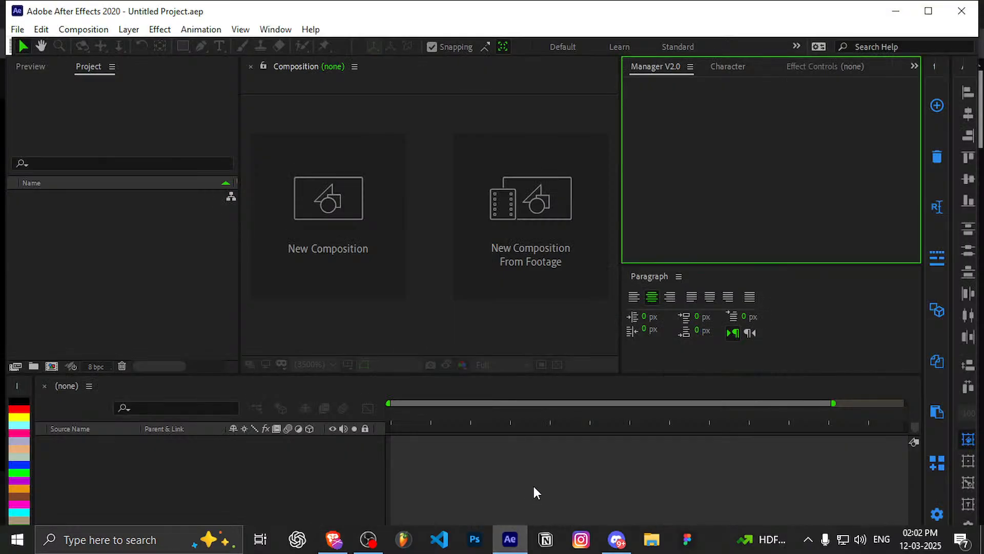
left_click(920, 8)
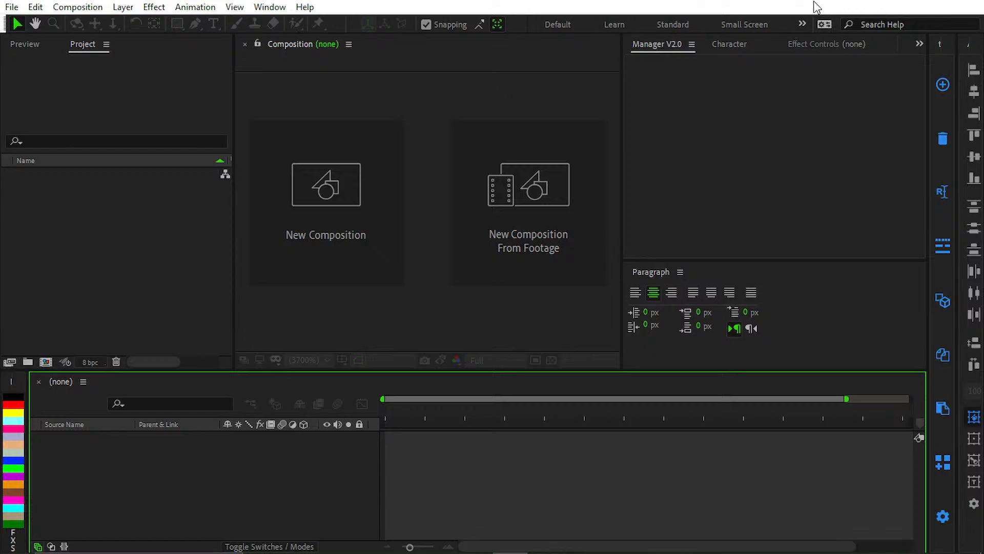
Step: Try to bring up the content of the Manager V2.0 script panel
left_click(282, 7)
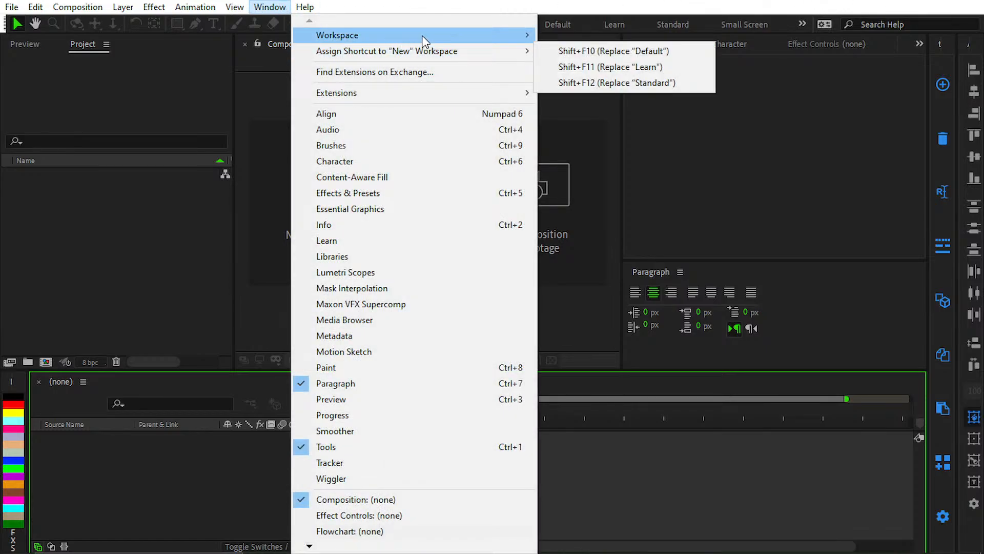
mouse_move(417, 36)
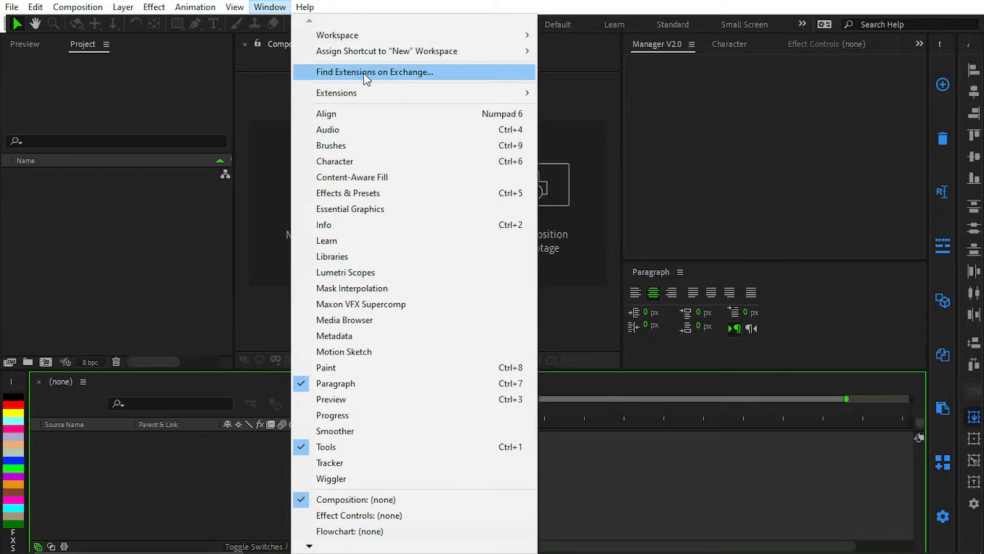
mouse_move(357, 89)
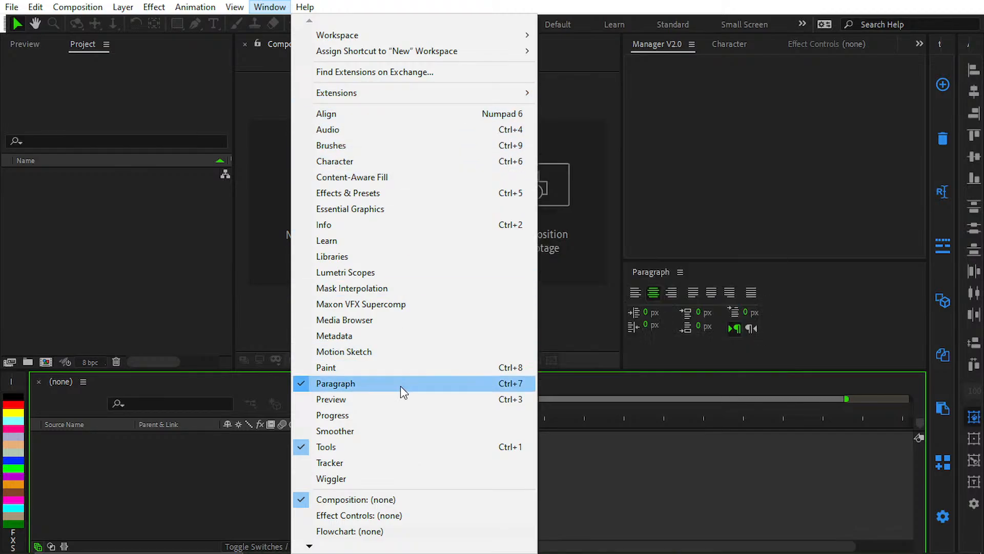
mouse_move(321, 548)
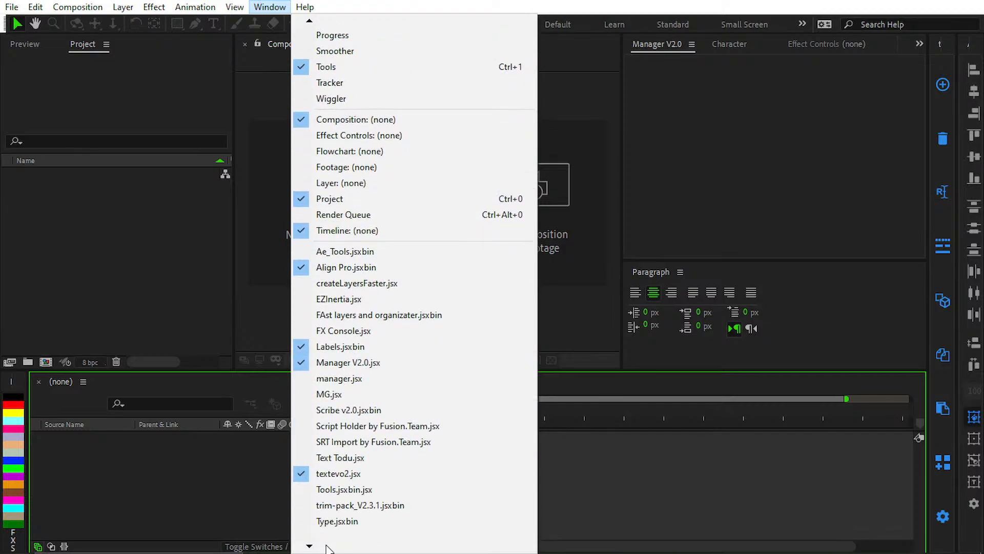
left_click(371, 334)
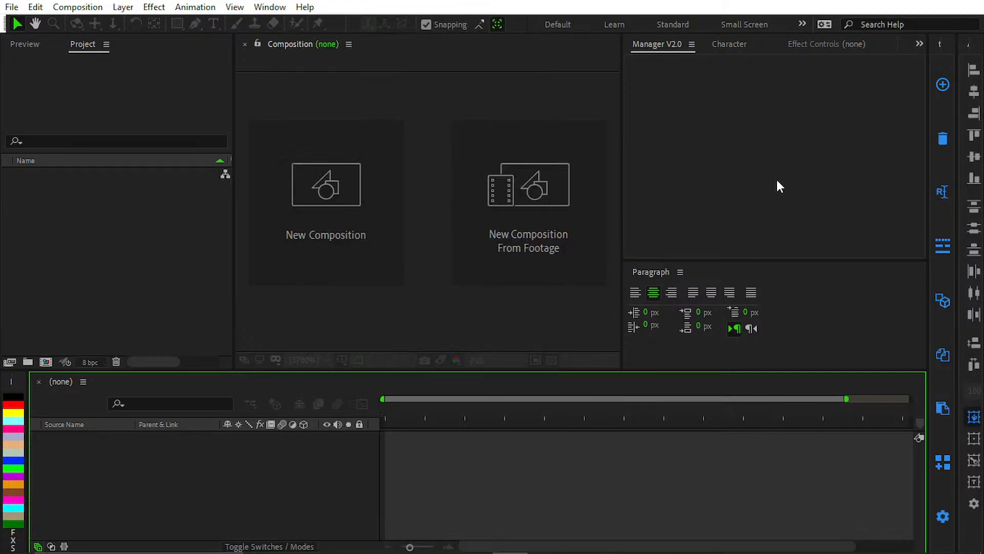
left_click(727, 47)
left_click(678, 49)
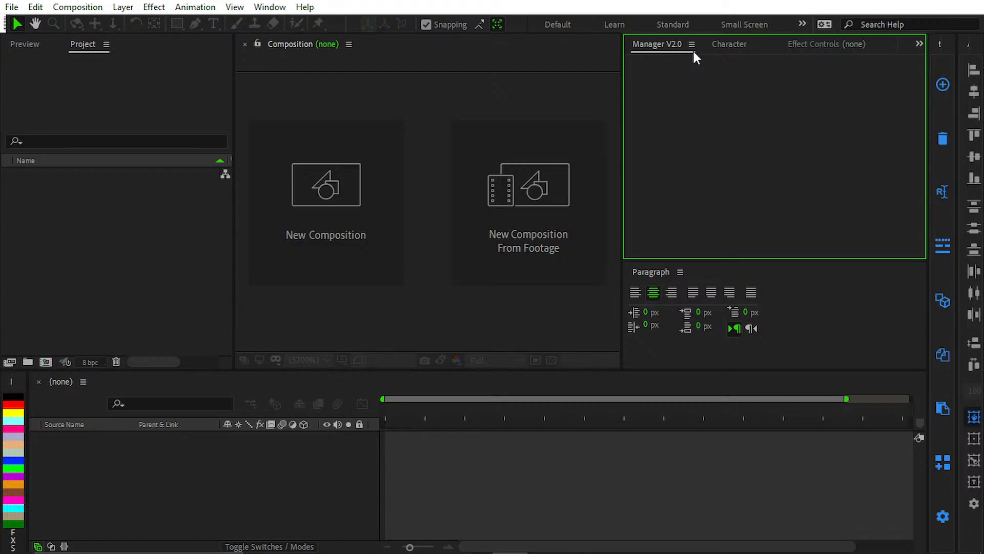
Step: Close the blank Manager V2.0 panel and reopen it from the installed scripts
left_click(692, 45)
left_click(748, 50)
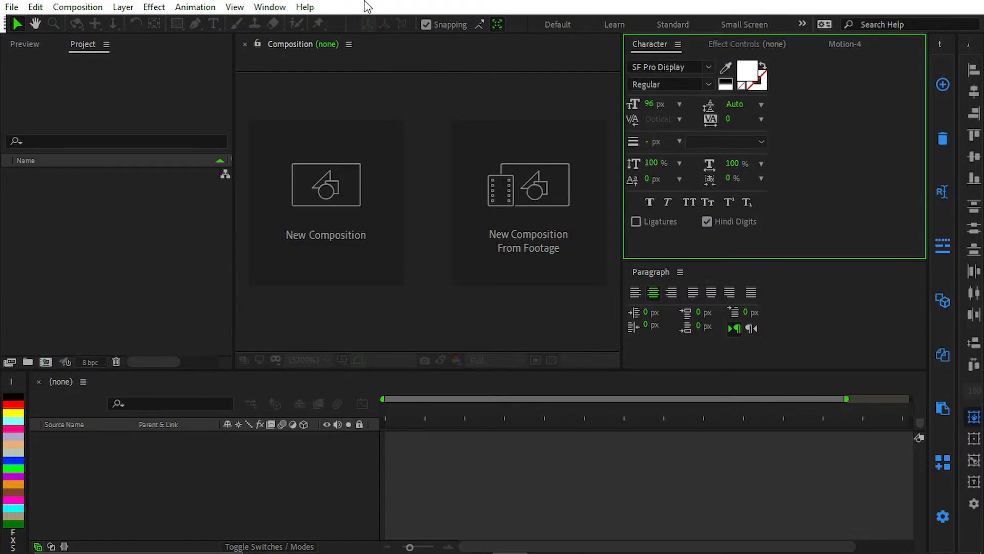
left_click(269, 7)
left_click(305, 7)
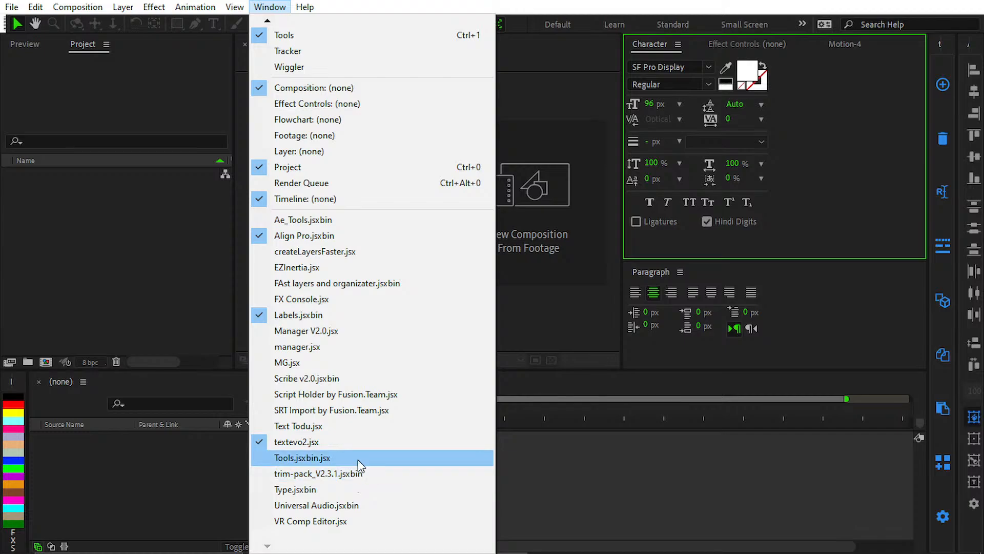
left_click(374, 331)
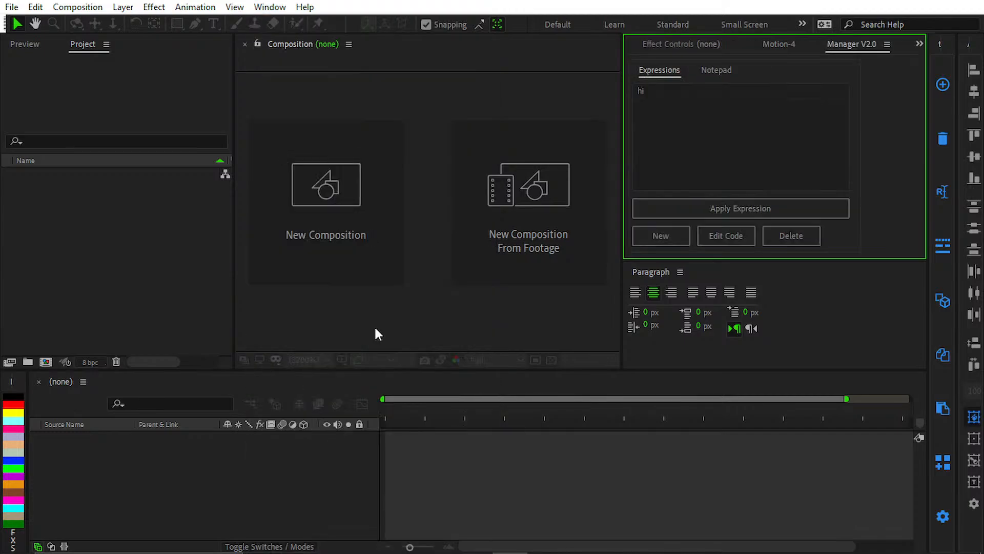
Step: Delete the saved expression "hi" from the Manager V2.0 expression list
left_click(725, 127)
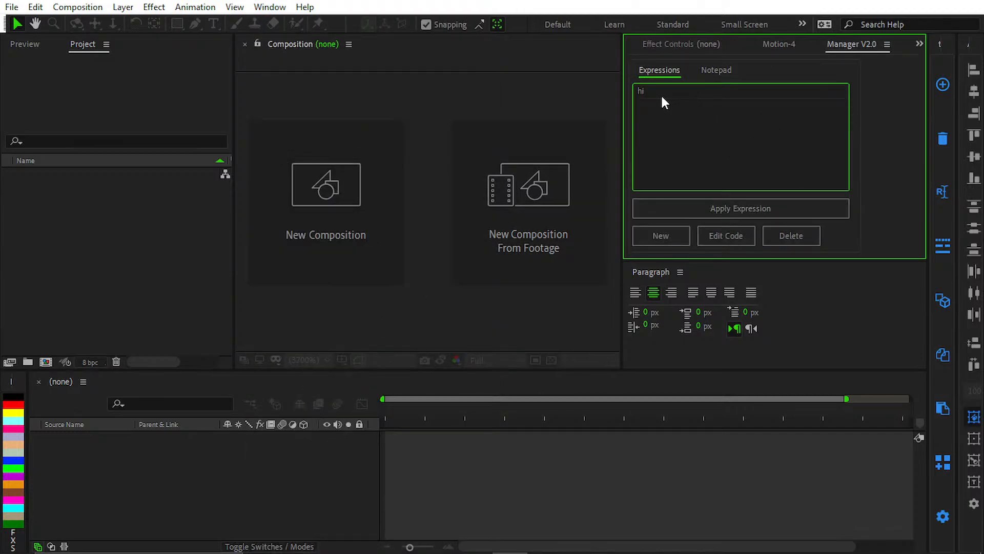
left_click(645, 92)
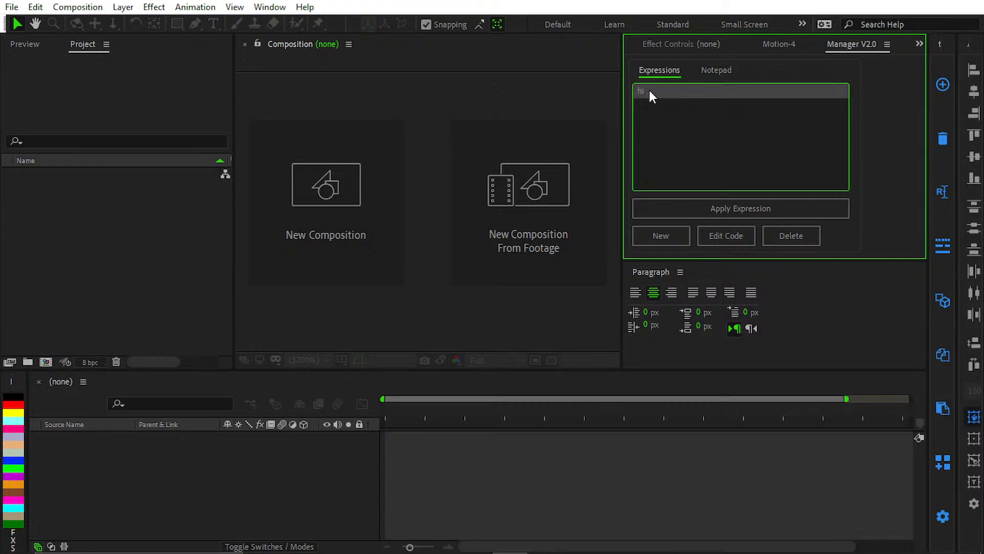
left_click(714, 70)
left_click(666, 71)
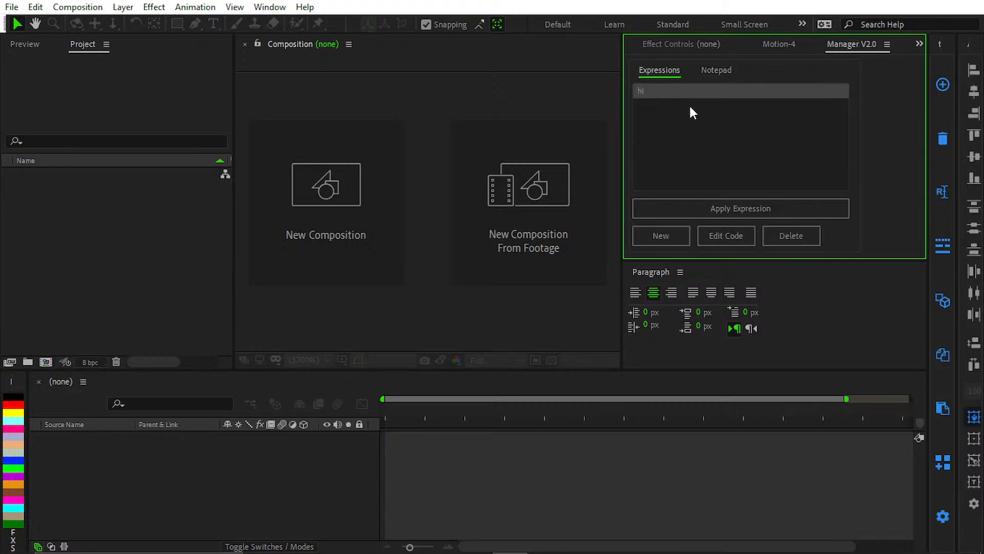
left_click(781, 237)
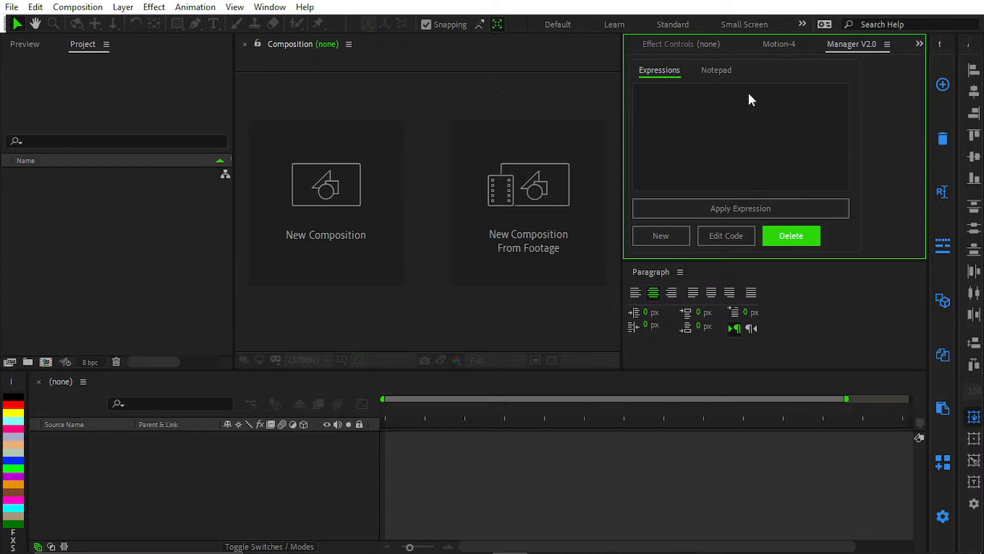
Step: Clear the Manager V2.0 notepad of its text and return to the expression list
left_click(723, 72)
left_click(713, 95)
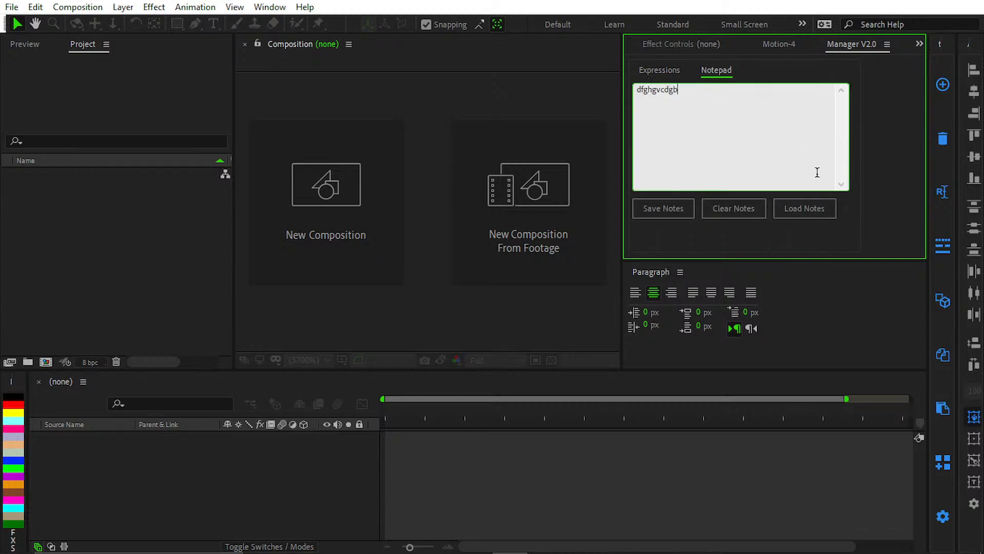
left_click(760, 216)
left_click(792, 208)
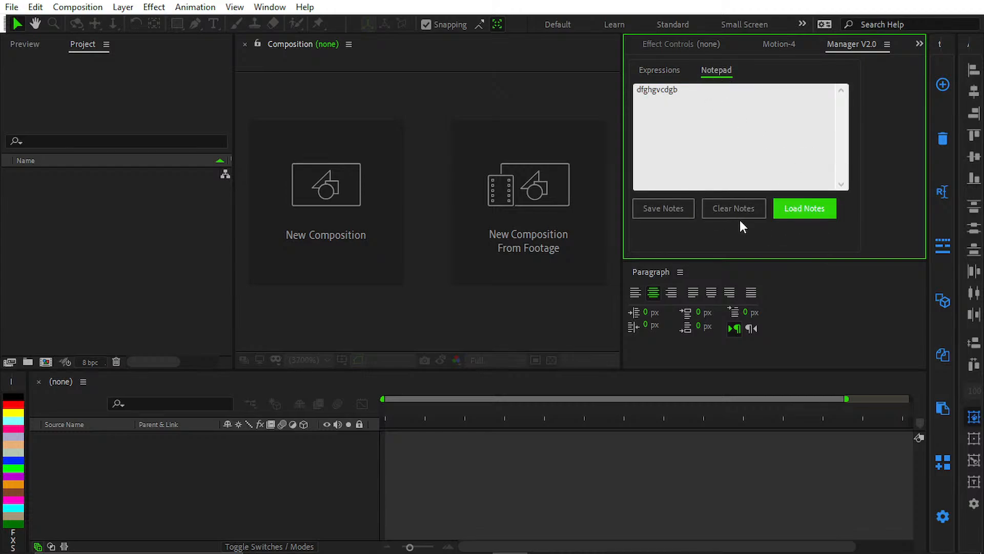
left_click(744, 210)
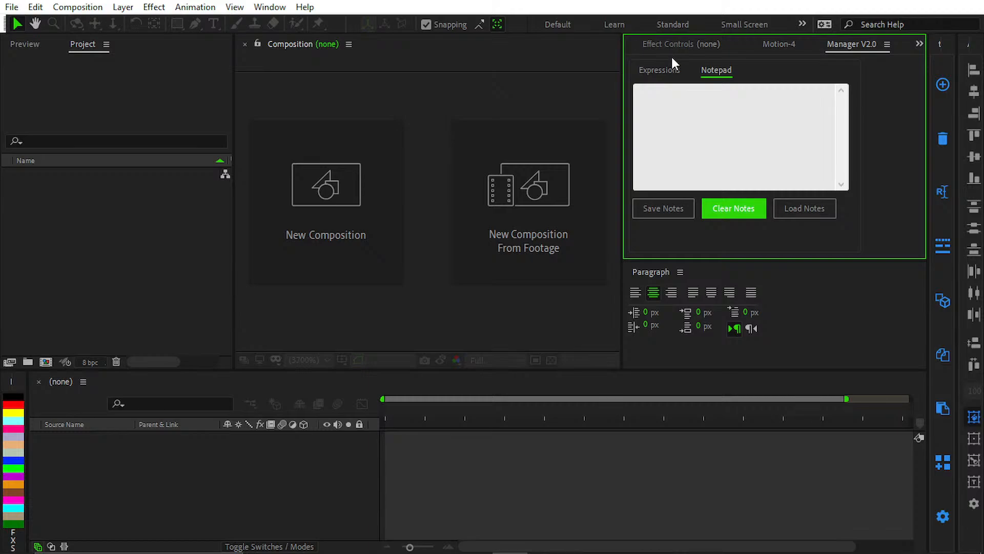
left_click(666, 70)
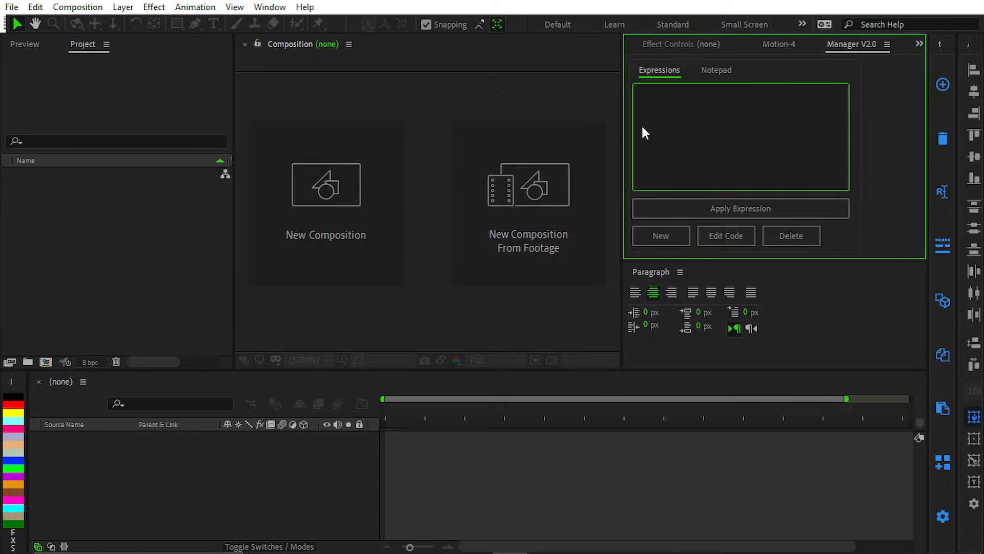
Step: Open the recent project Tr 3.aep
mouse_move(662, 551)
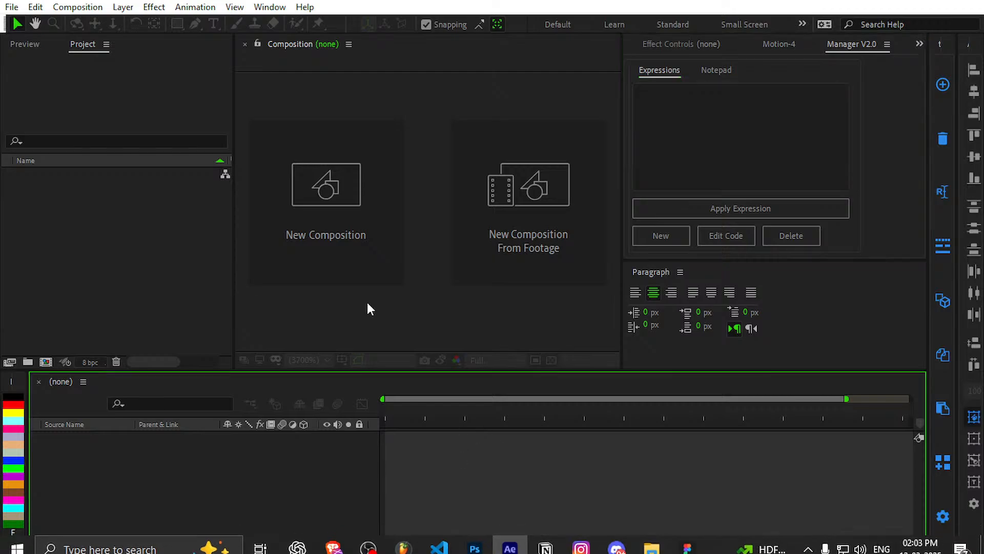
left_click(11, 7)
mouse_move(77, 64)
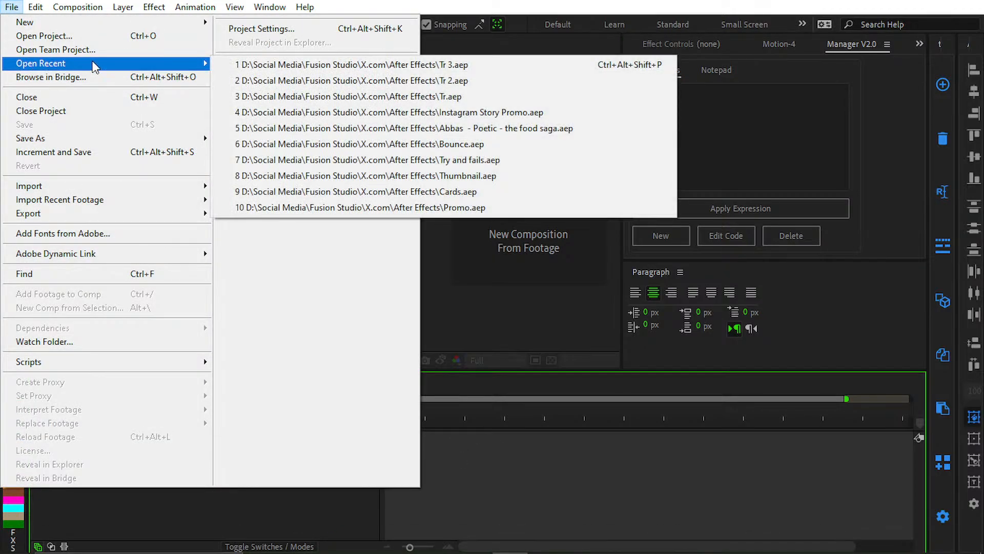
left_click(400, 65)
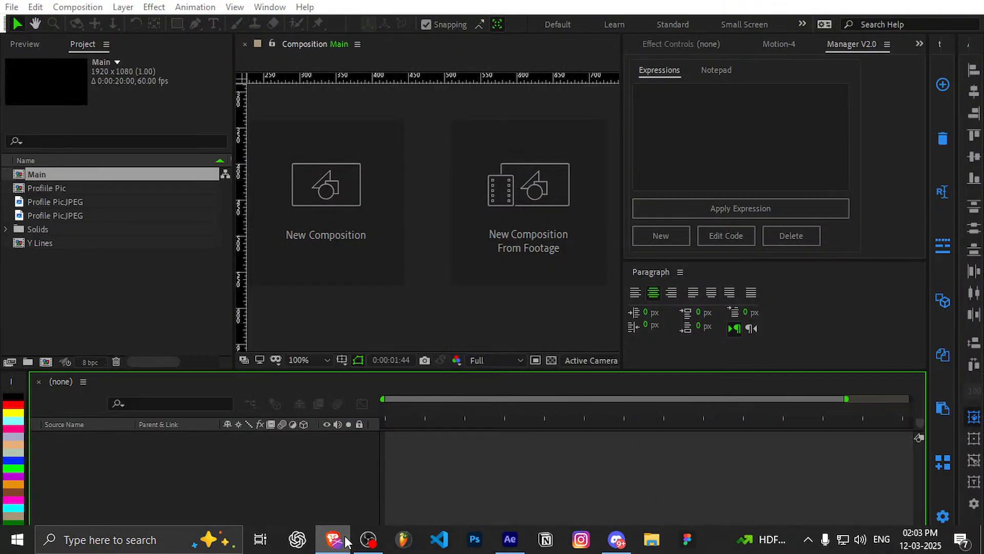
Step: Switch to the browser, pause and close the song page, and minimize the browser window
left_click(345, 540)
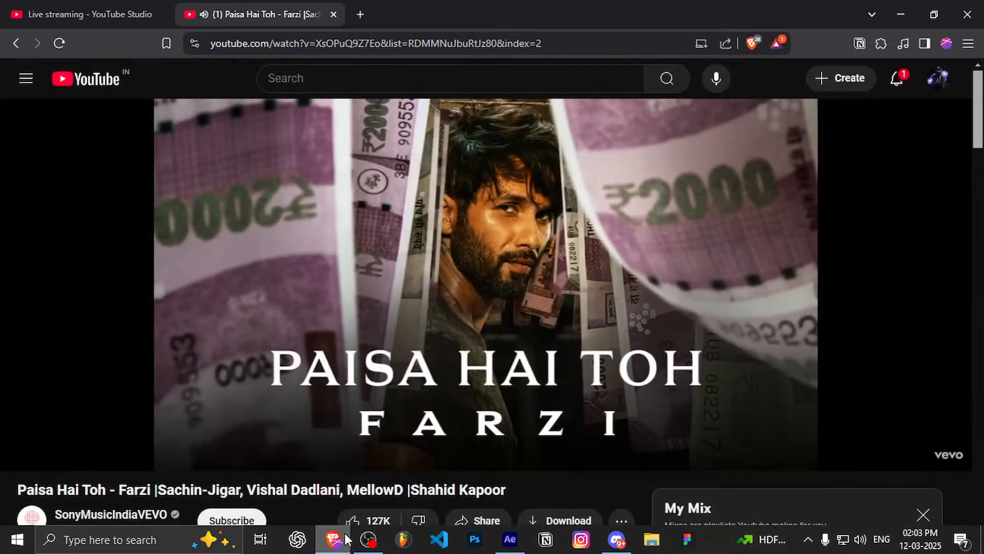
left_click(379, 200)
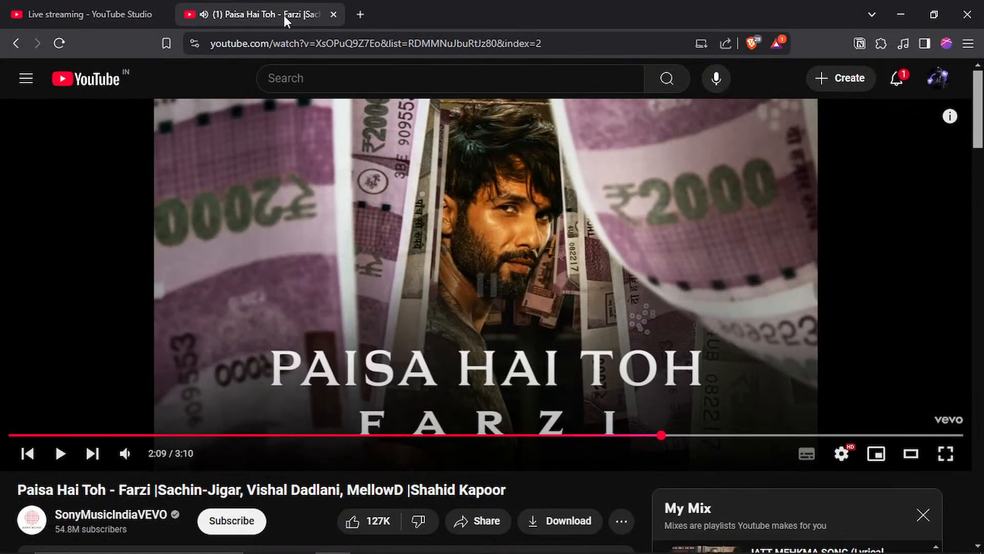
left_click(333, 14)
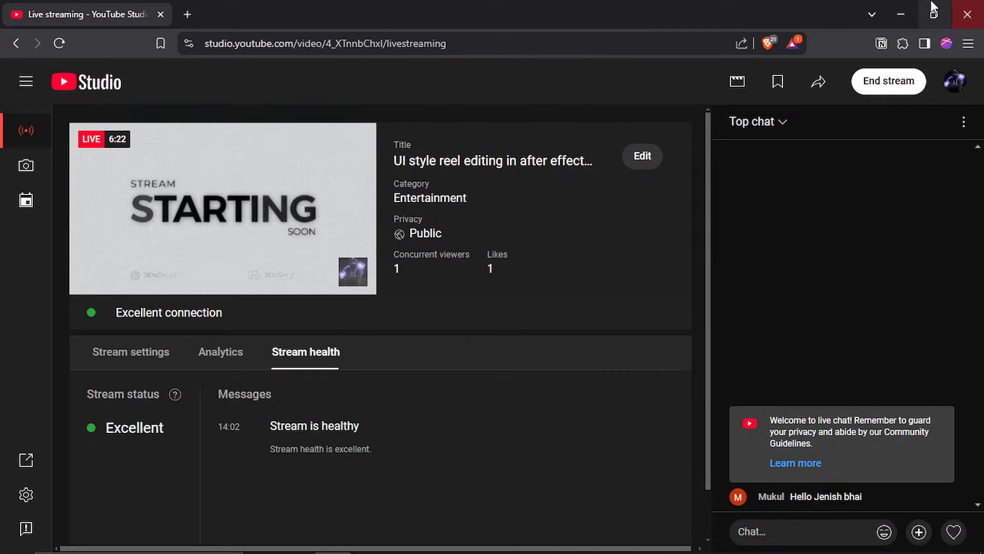
left_click(901, 7)
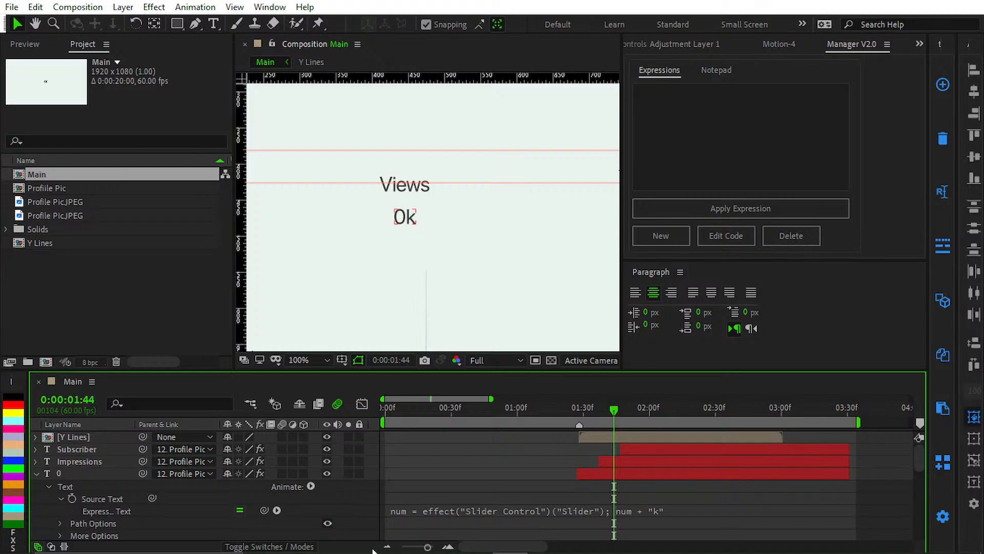
Step: Switch to OBS, raise the Microphone volume to -1.2 dB, and return to After Effects
left_click(371, 539)
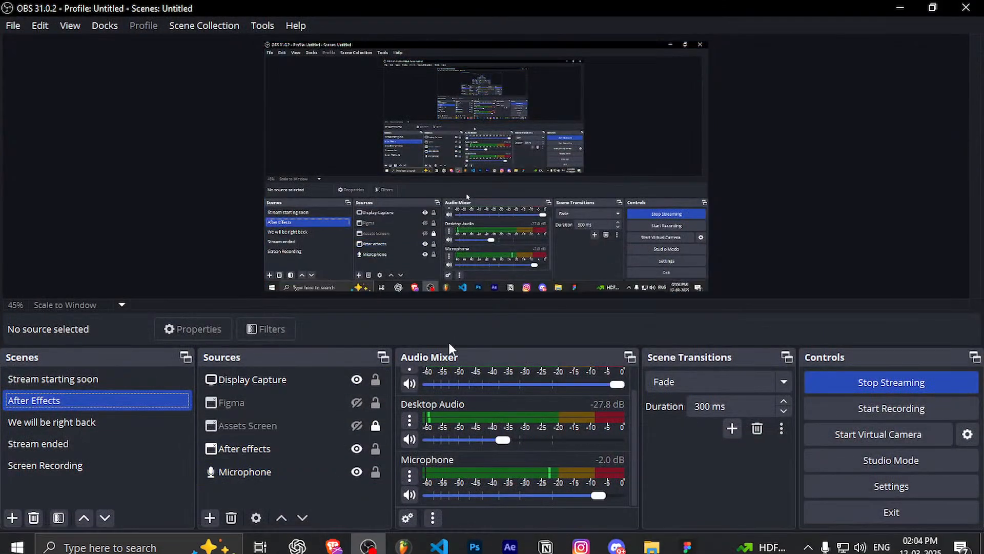
left_click_drag(599, 496, 606, 507)
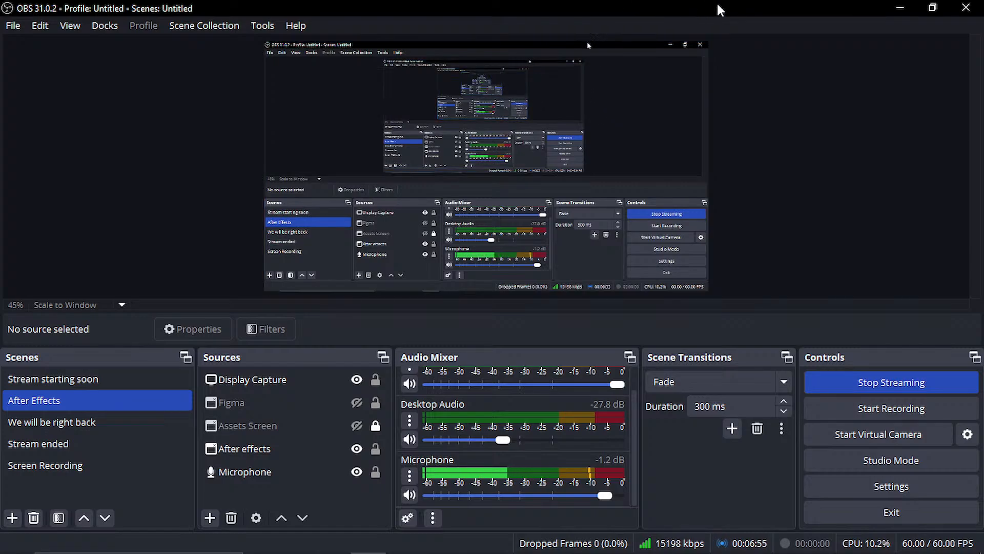
left_click(900, 7)
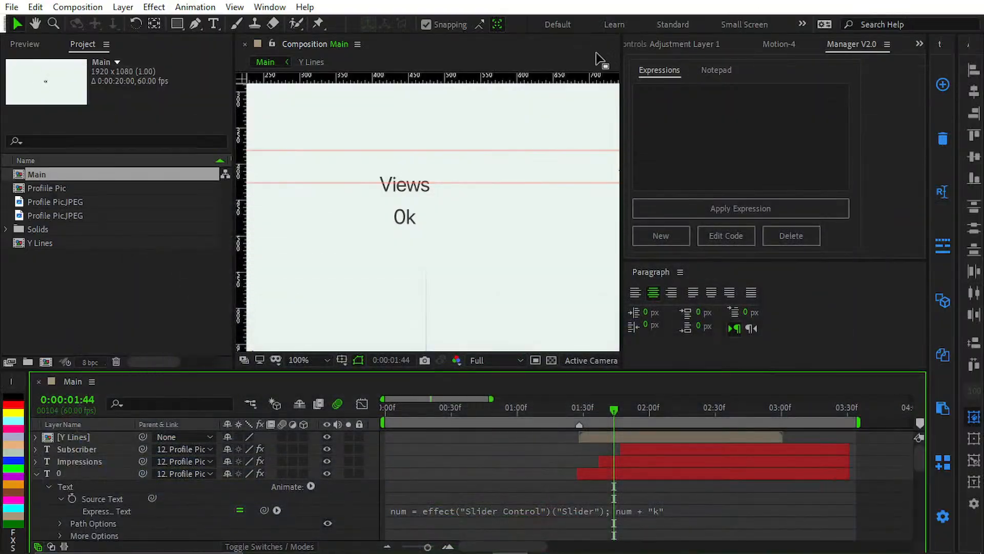
Step: Collapse the expanded properties of the layers in the Main timeline and go back to the first frame
key("u")
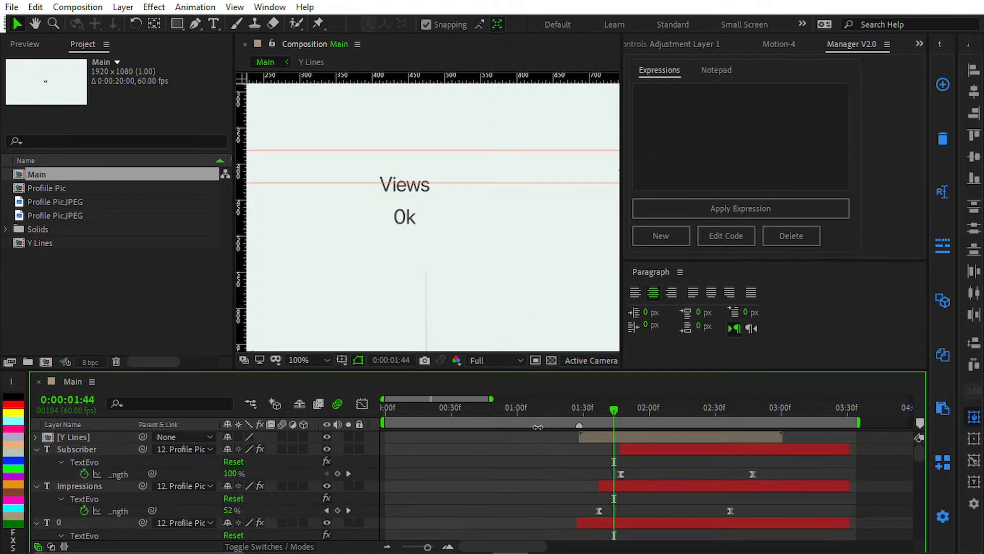
key("semicolon")
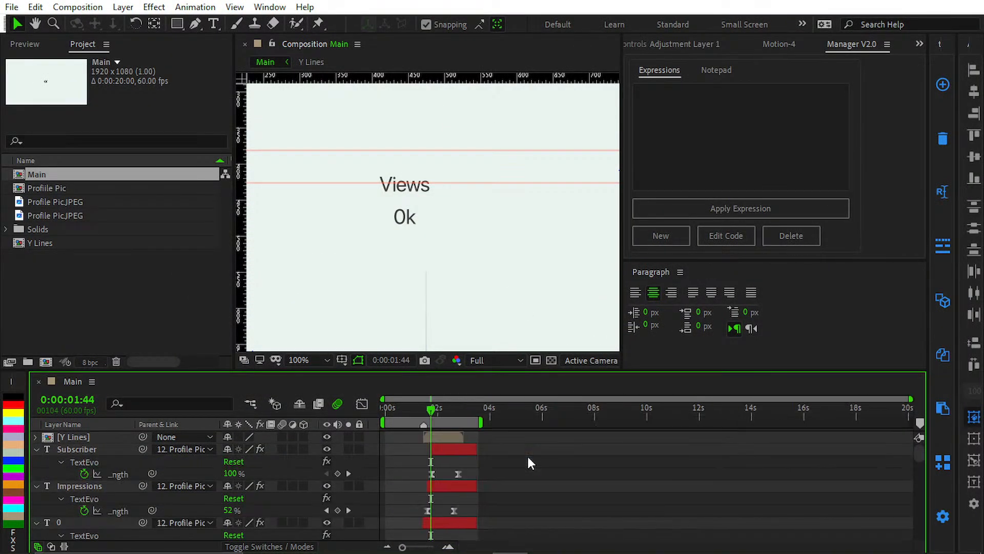
key("u")
key("semicolon")
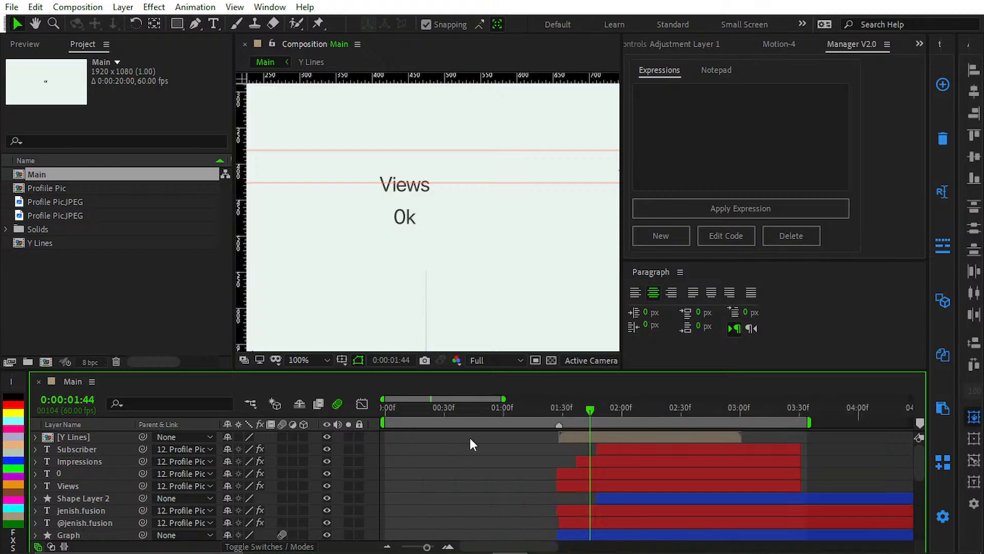
mouse_move(680, 542)
left_click(445, 468)
key("Home")
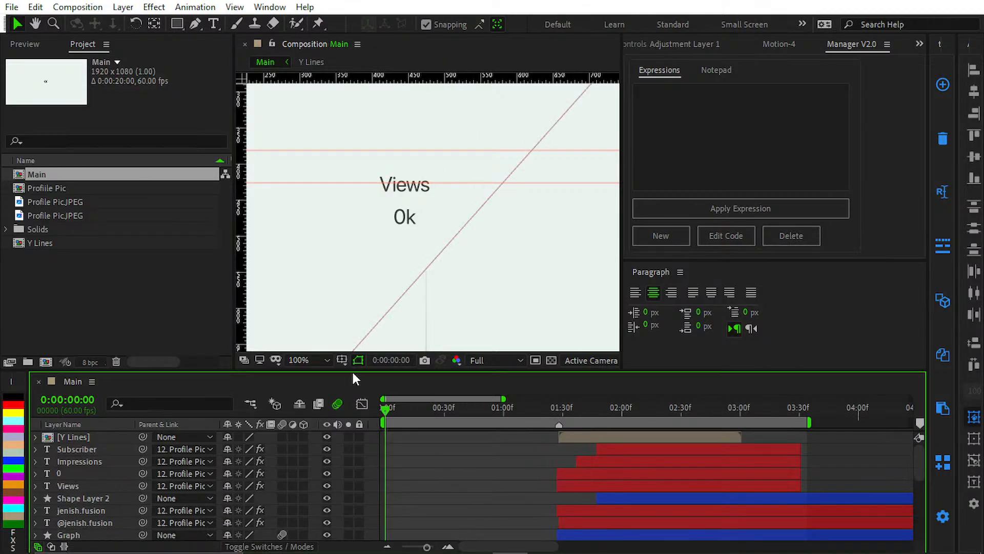
Step: Fit the whole Main composition in the viewer and preview the animation from the first frame
key("shift+slash")
key("ctrl+semicolon")
key("k")
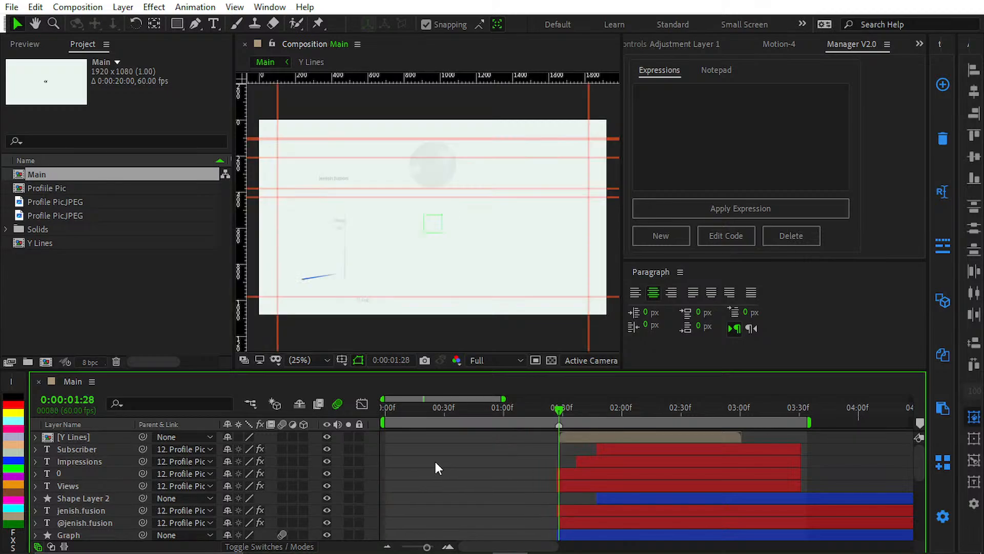
key("Home")
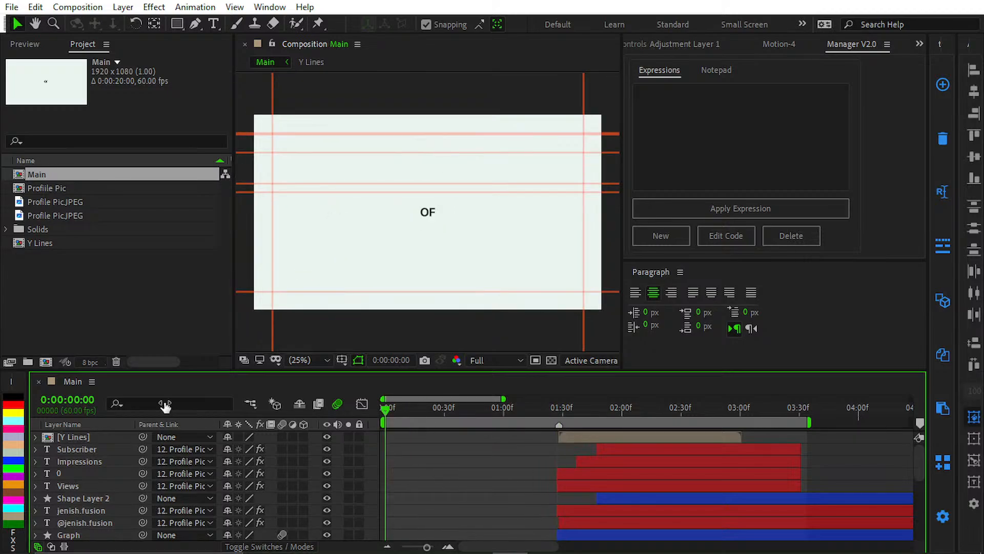
key("ctrl+semicolon")
key("space")
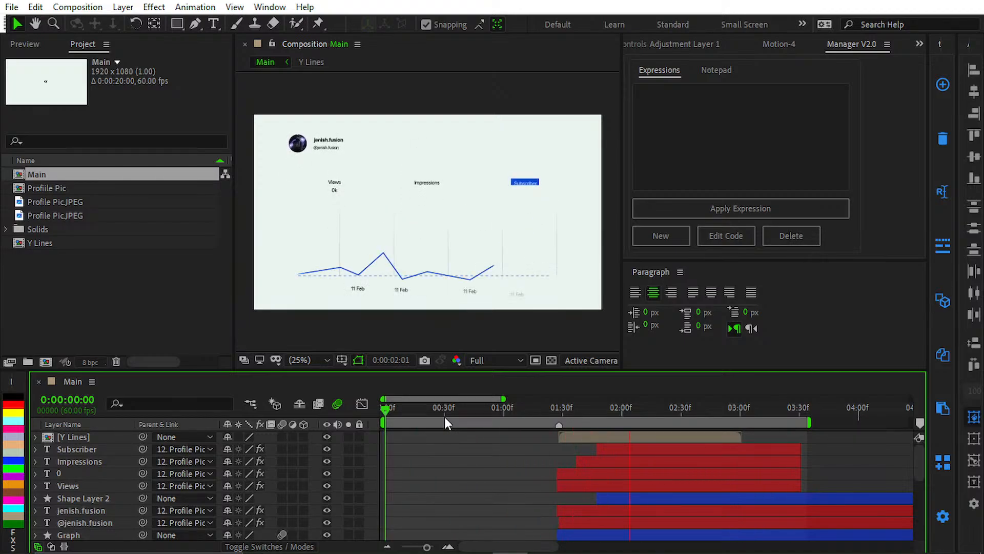
key("space")
key("space")
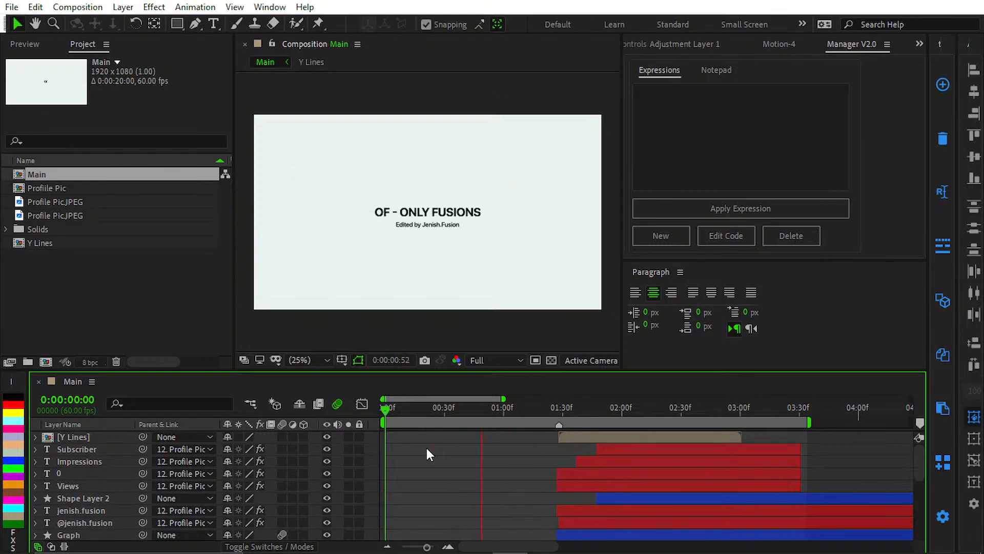
Step: Switch to Discord and minimize its window to return to After Effects
left_click(617, 542)
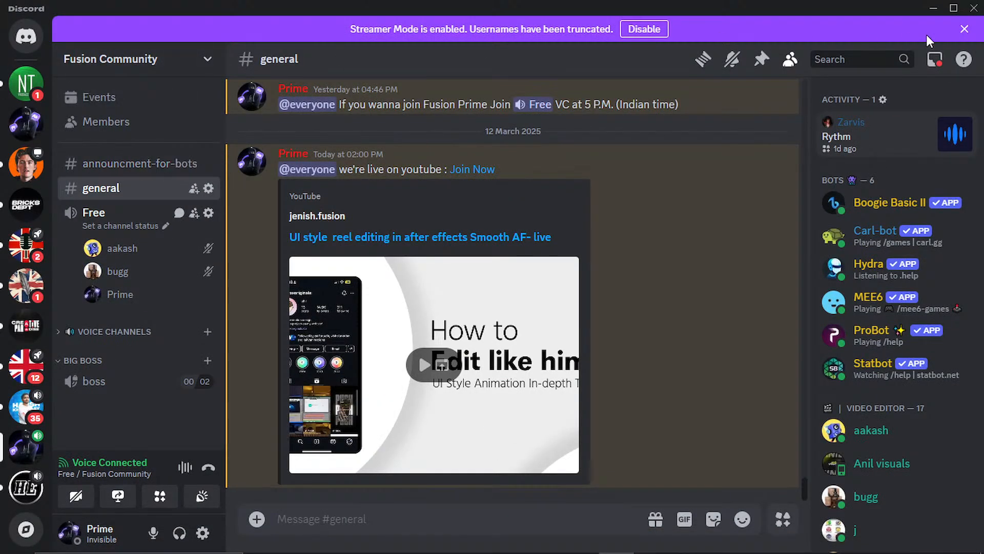
left_click(933, 8)
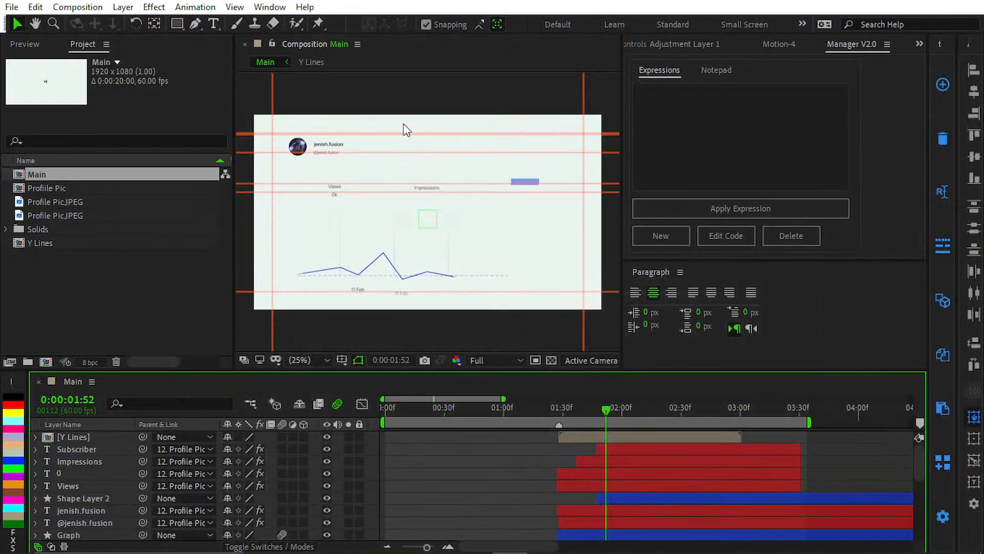
Step: Preview the animation from the first frame and again from 0:00:01:14, ending with a scrub to 0:00:02:47
key("Home")
key("space")
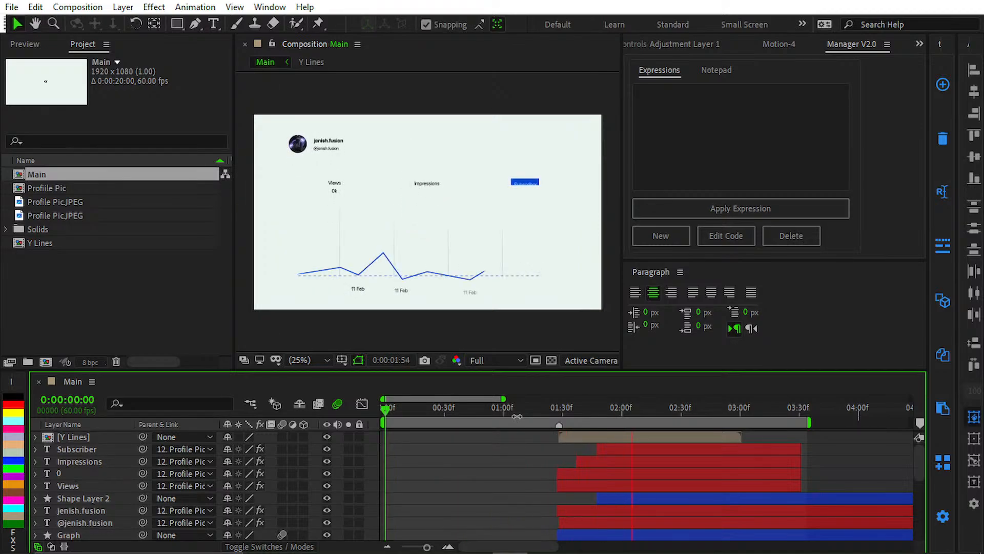
key("space")
left_click(531, 407)
key("space")
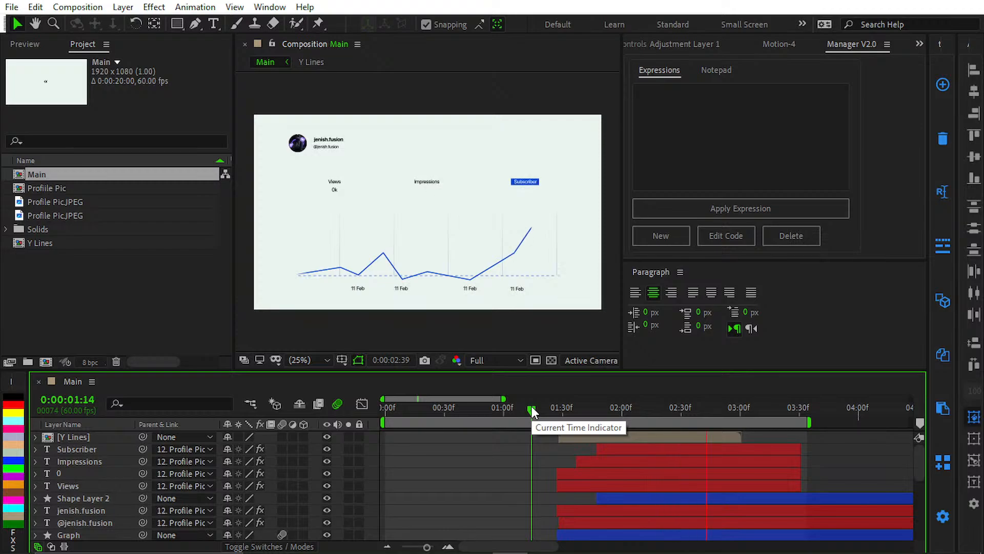
key("space")
key("space")
left_click_drag(542, 409, 714, 423)
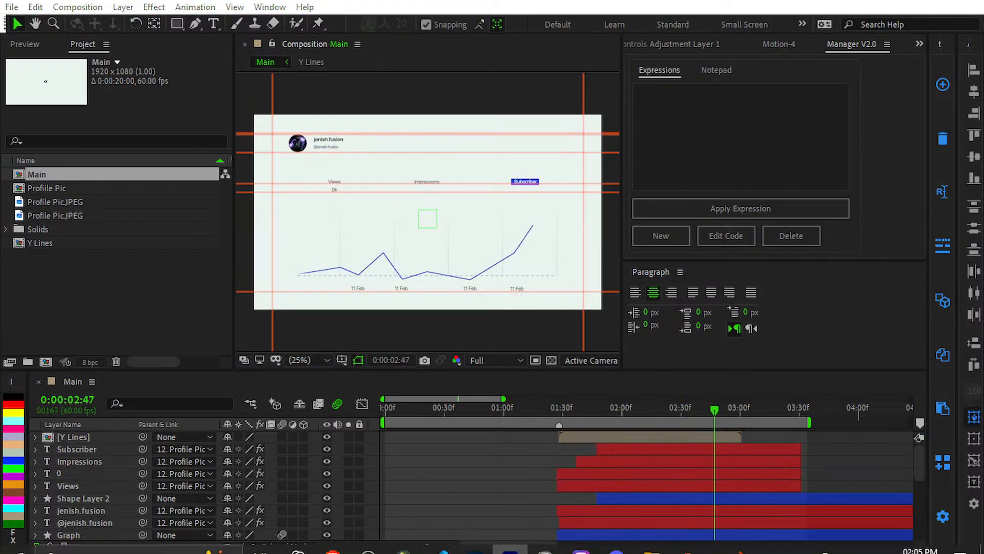
Step: Open Figma and close the Personal Brand file to show the Fusion Team mood board
right_click(717, 544)
left_click(687, 540)
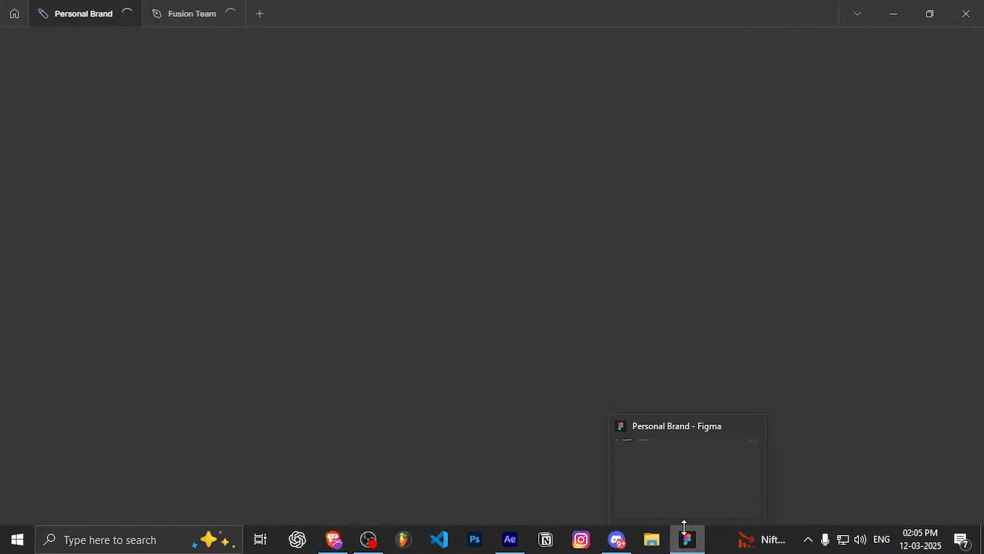
left_click(148, 19)
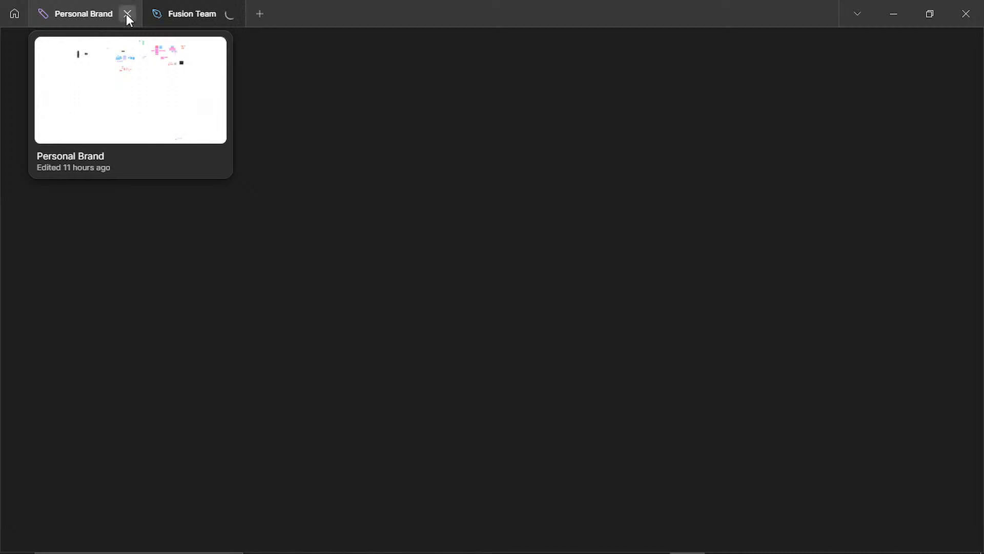
left_click(127, 14)
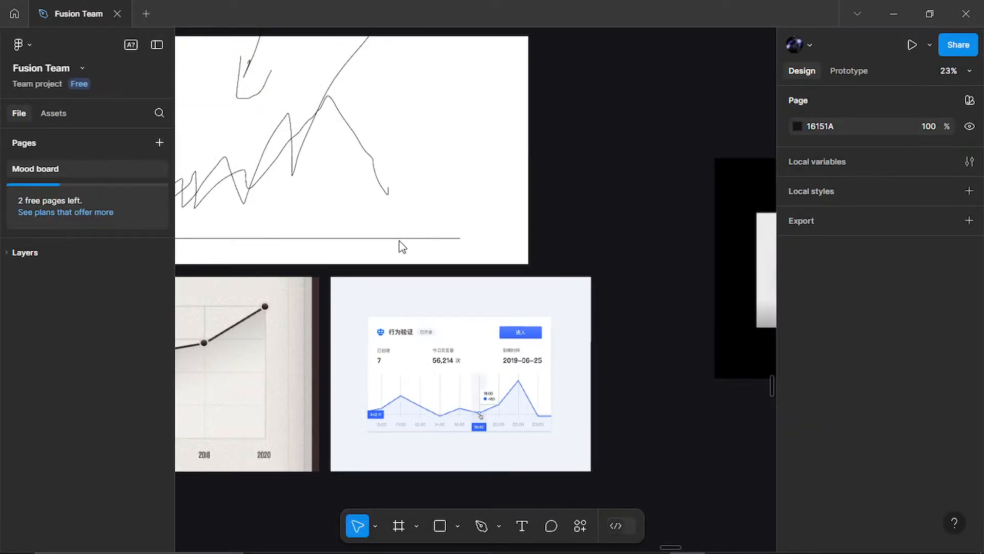
Step: Examine the sketches and the blue line chart dashboard reference on the Fusion Team mood board
scroll(623, 292, "down", 1)
scroll(625, 298, "down", 3)
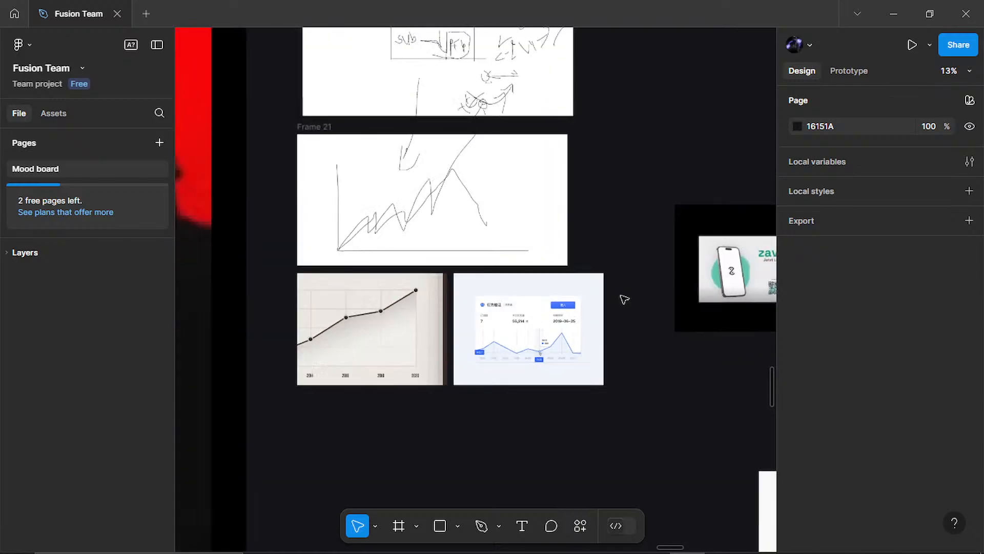
scroll(624, 299, "up", 5)
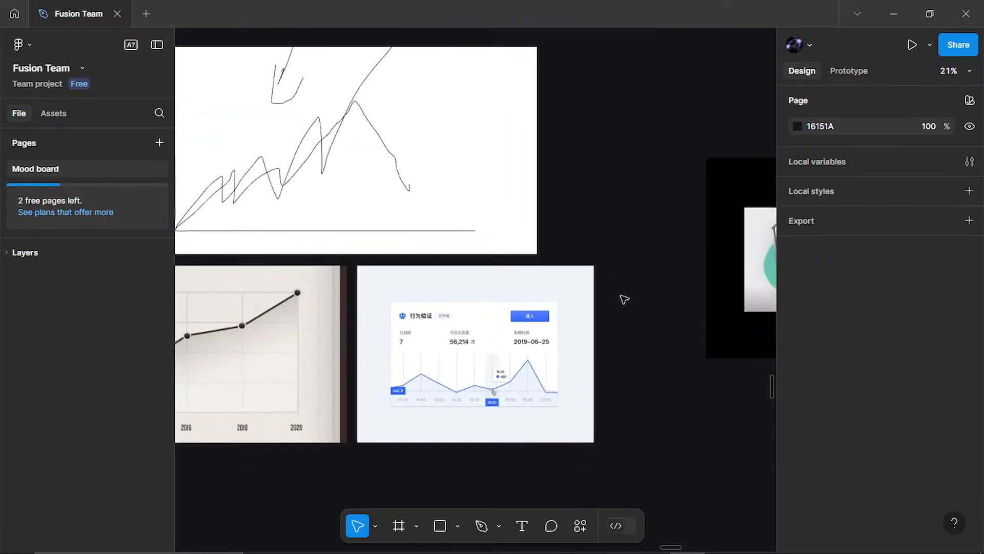
scroll(624, 299, "down", 1)
scroll(625, 299, "down", 1)
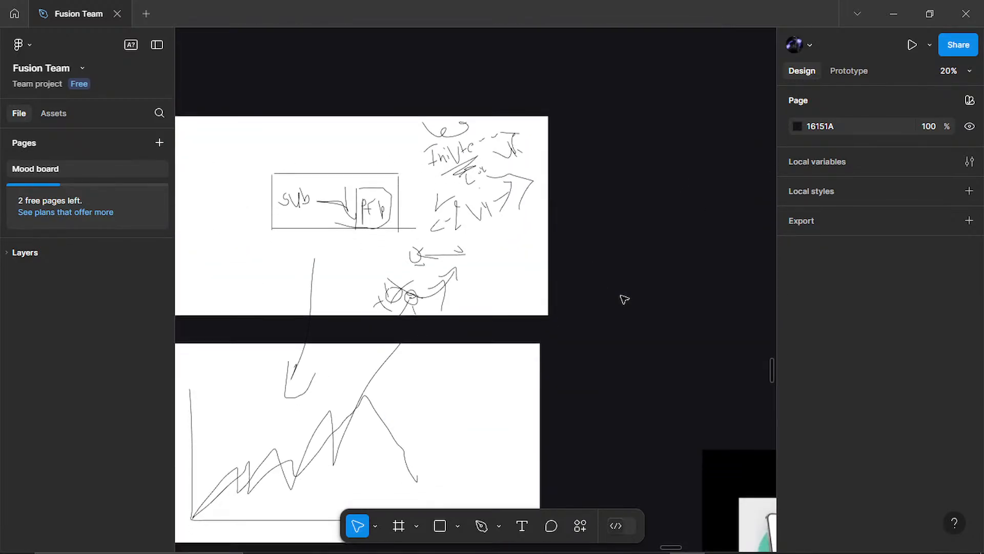
scroll(624, 300, "down", 4)
scroll(624, 299, "down", 2)
scroll(624, 299, "up", 8)
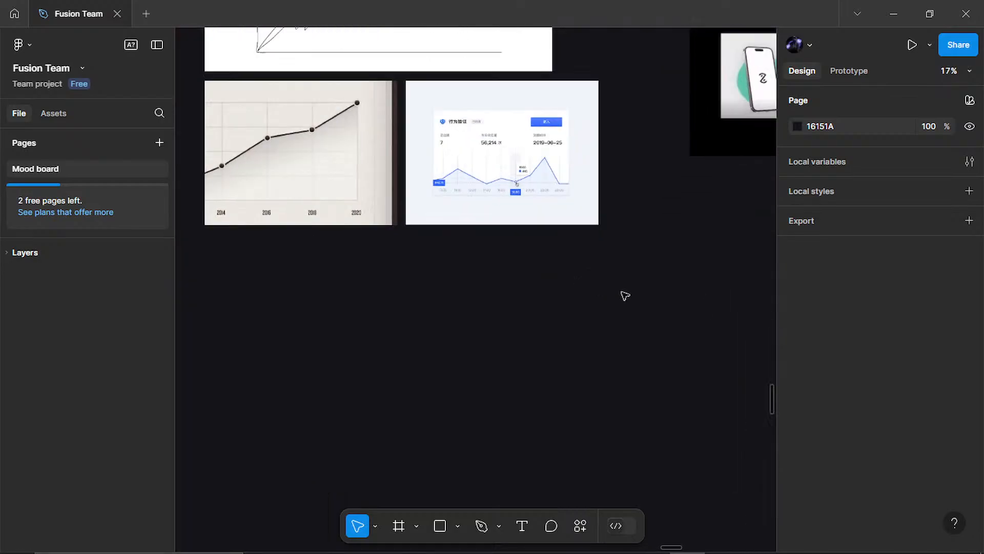
scroll(507, 162, "up", 6)
scroll(513, 220, "down", 1)
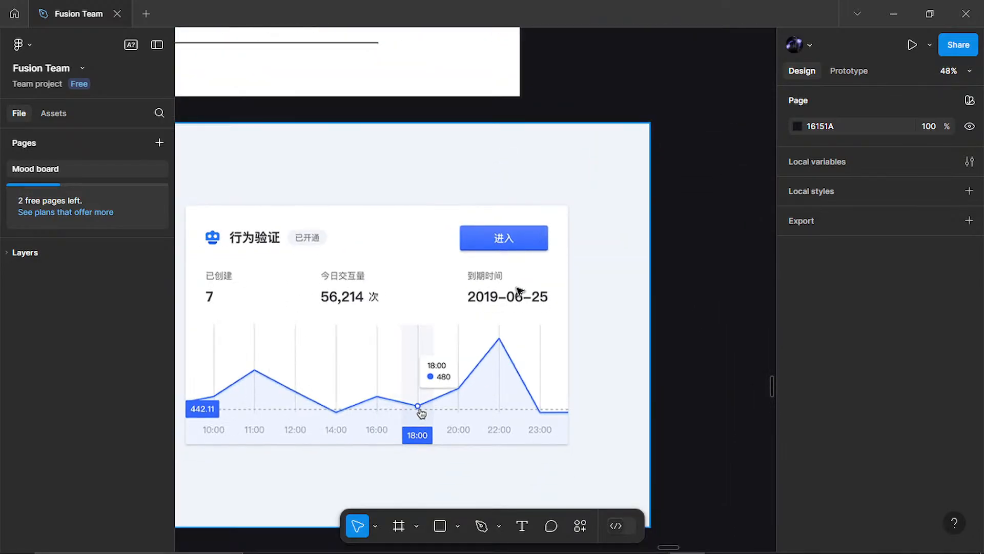
left_click_drag(515, 287, 552, 247)
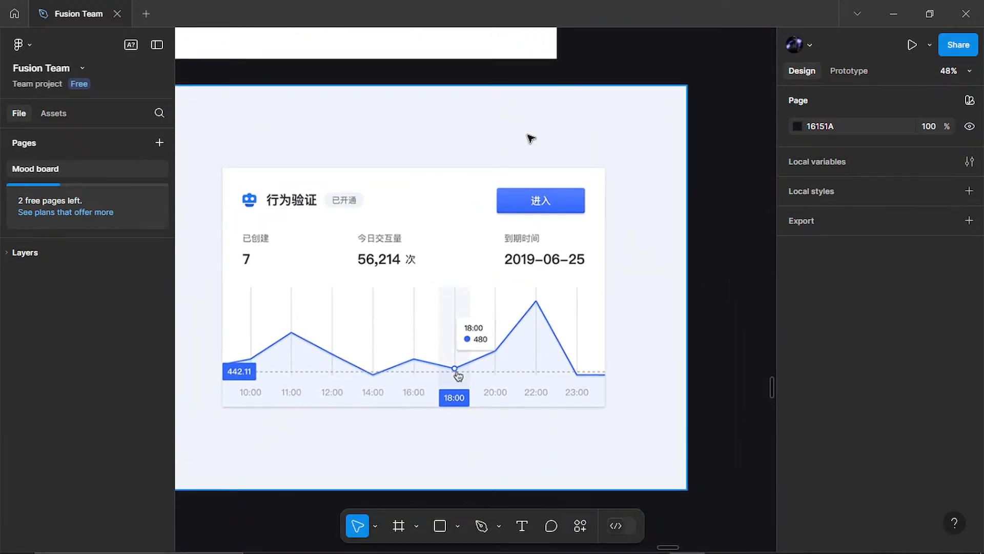
left_click_drag(468, 233, 483, 216)
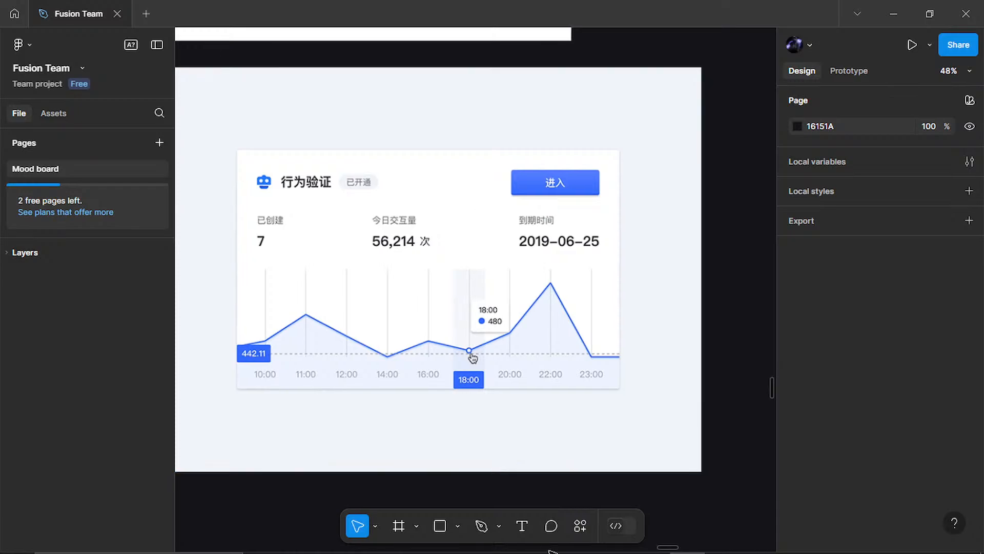
mouse_move(563, 545)
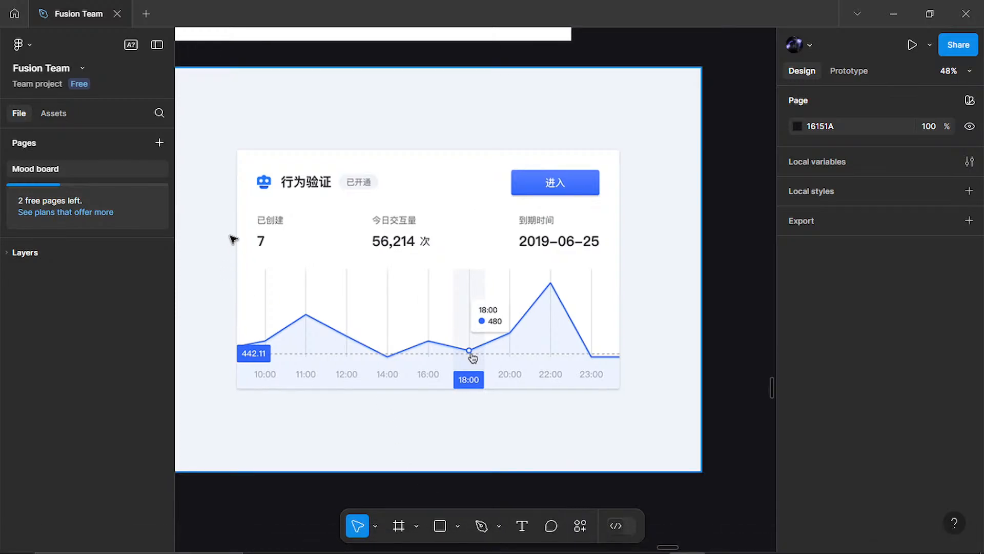
mouse_move(636, 552)
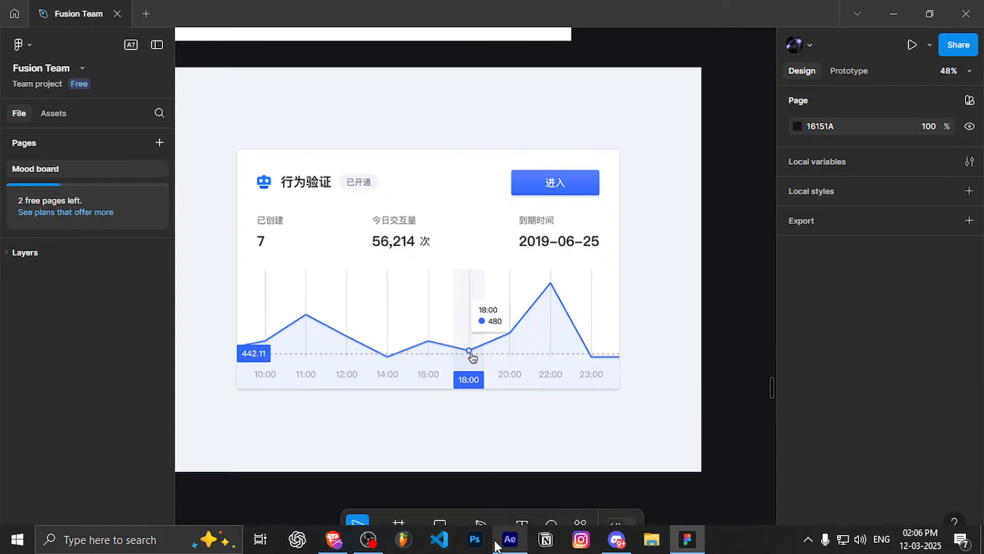
Step: Switch to After Effects, return to the first frame of Main, and hide the guides
left_click(504, 541)
key("Home")
scroll(422, 461, "down", 5)
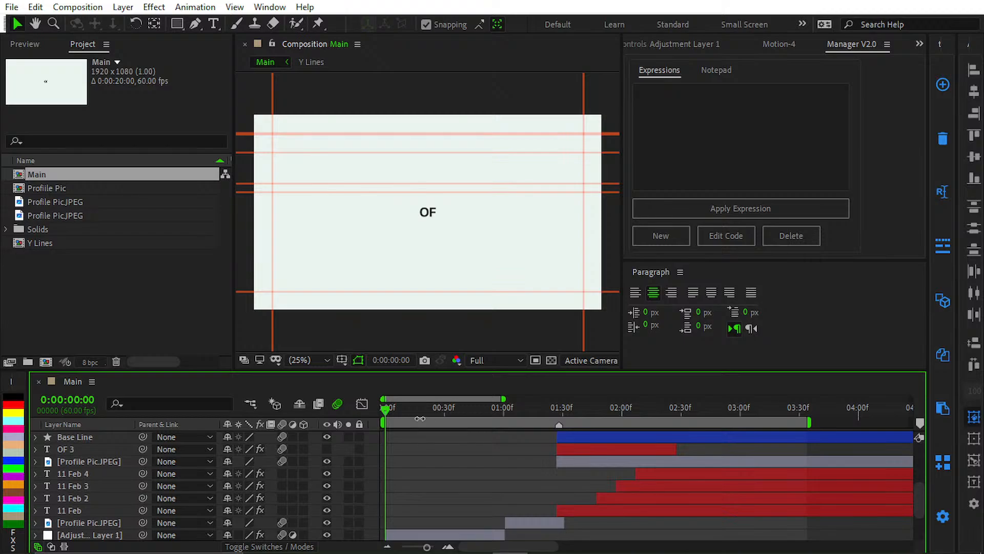
key("ctrl+semicolon")
Step: Scrub back and forth through the graph animation in Main, ending at 0:00:03:15
scroll(528, 456, "up", 3)
scroll(488, 423, "down", 2)
left_click_drag(487, 423, 811, 436)
left_click_drag(810, 436, 642, 454)
left_click_drag(650, 413, 815, 416)
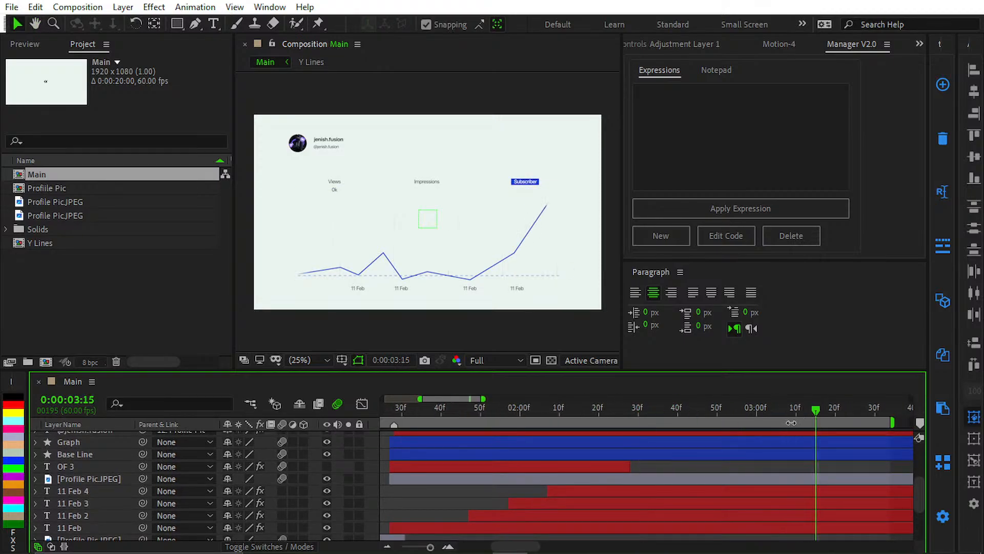
Step: Select the 0 text layer under Views, enlarge it in the viewer, and show its Slider Control effect
scroll(712, 474, "up", 3)
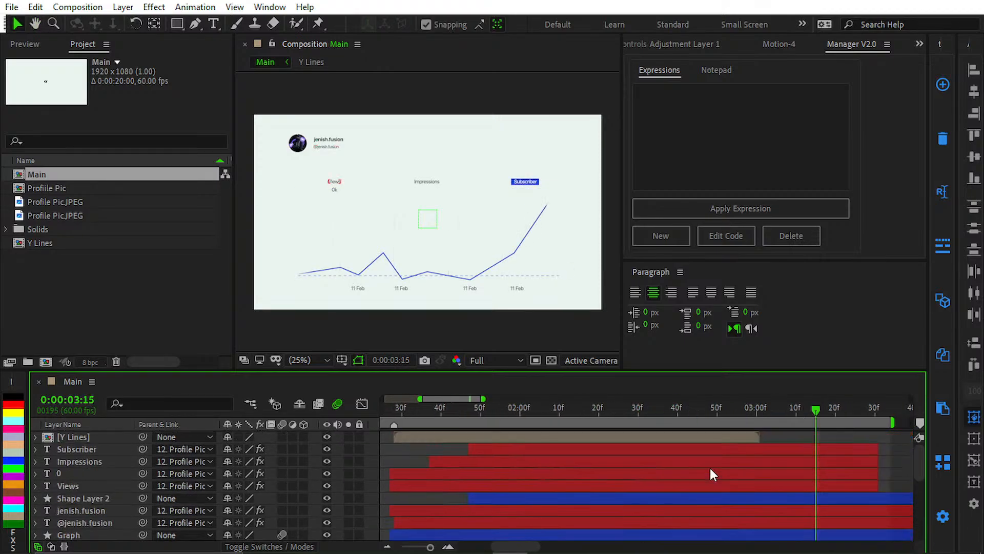
left_click(470, 474)
left_click(466, 484)
left_click(461, 474)
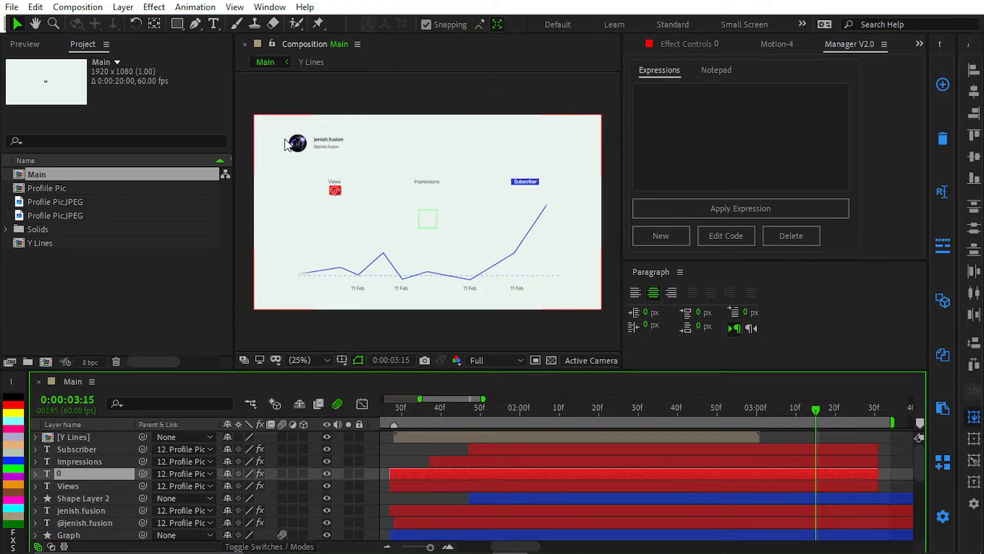
scroll(292, 168, "up", 4)
left_click_drag(292, 168, 883, 155)
scroll(438, 193, "up", 3)
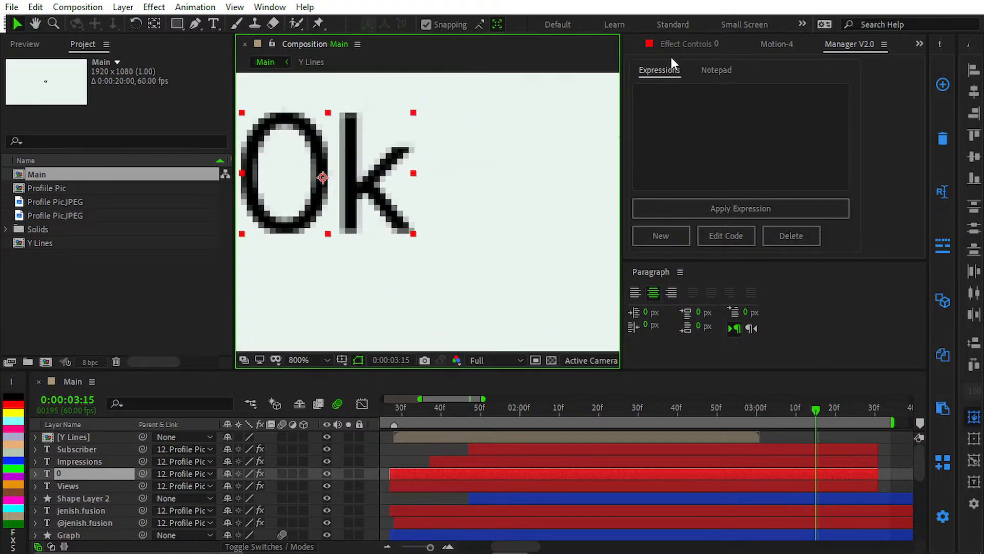
left_click(683, 44)
scroll(723, 191, "down", 1)
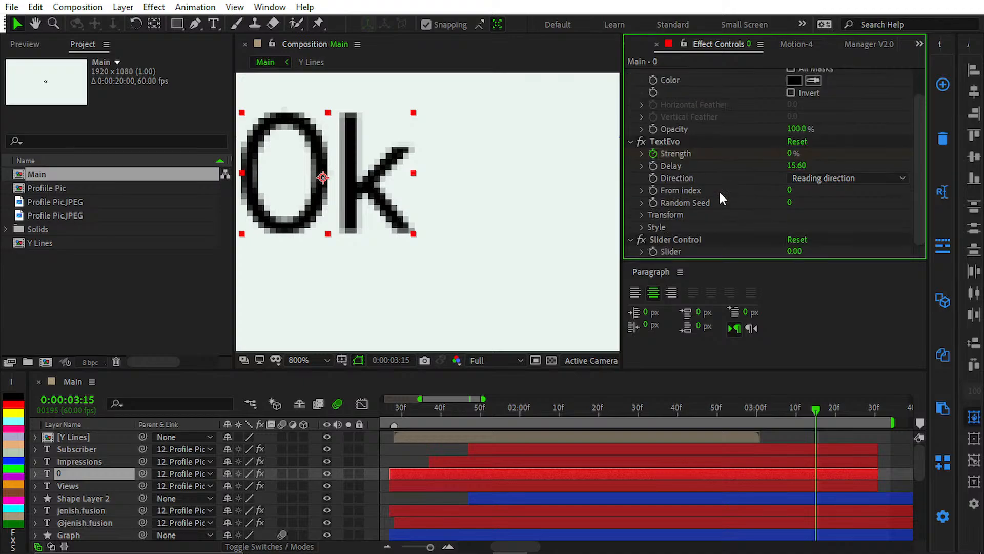
Step: Test the counter text of the 0 layer by raising its Slider to 38 and returning it to 0
left_click_drag(794, 251, 834, 252)
key("comma")
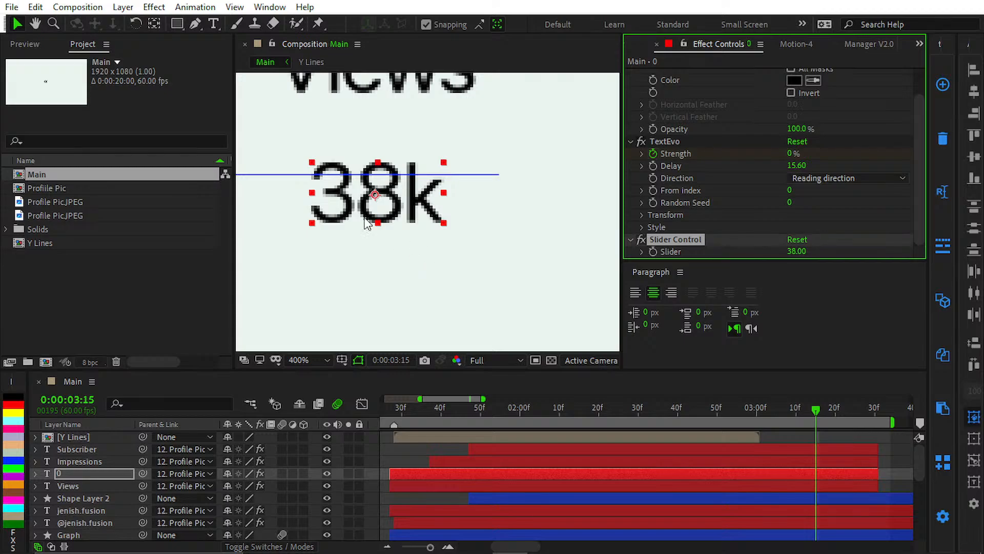
scroll(413, 196, "down", 1)
left_click_drag(424, 201, 419, 241)
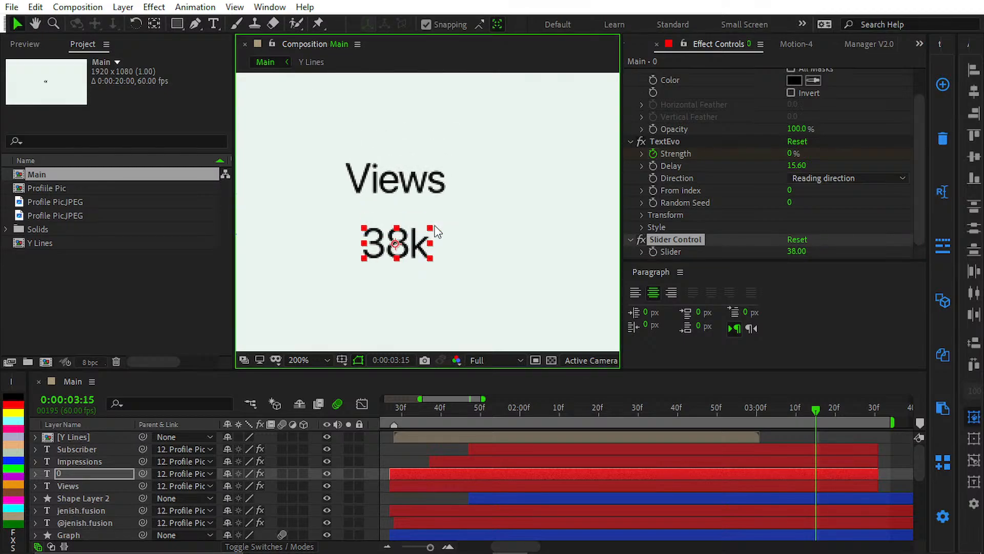
left_click_drag(792, 256, 768, 261)
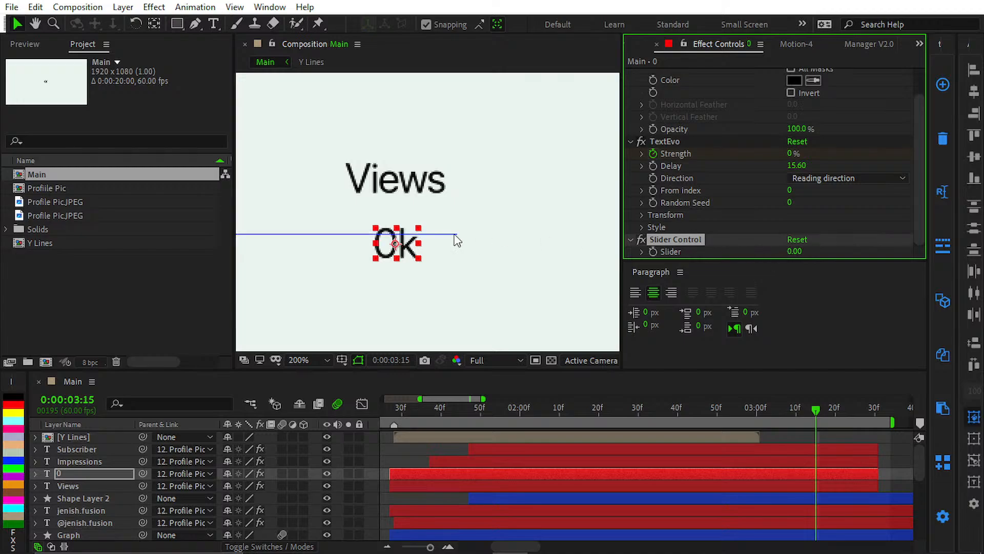
left_click(460, 257)
left_click(505, 523)
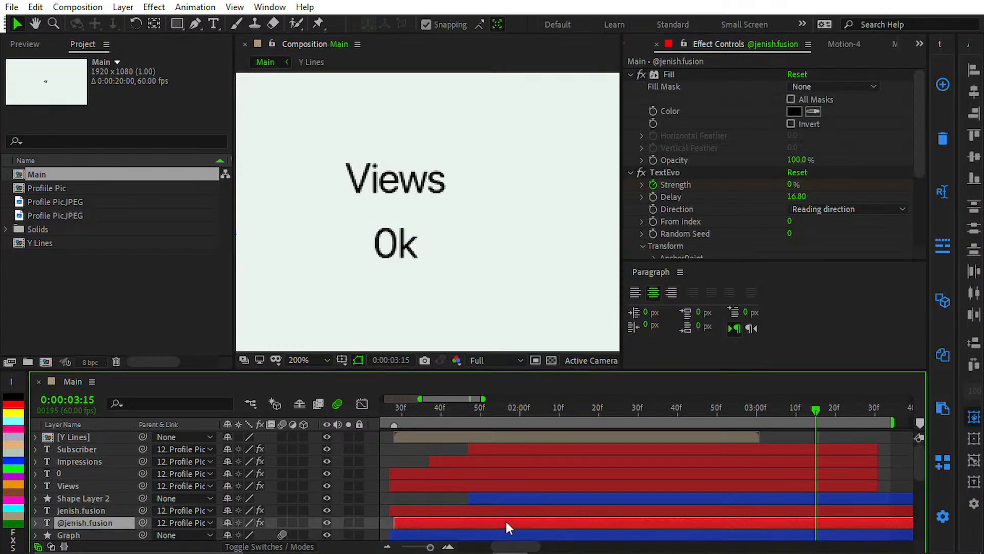
Step: Switch to File Explorer and look through Documents and its Fusion Team Scripts folder for the saved expressions
left_click(529, 497)
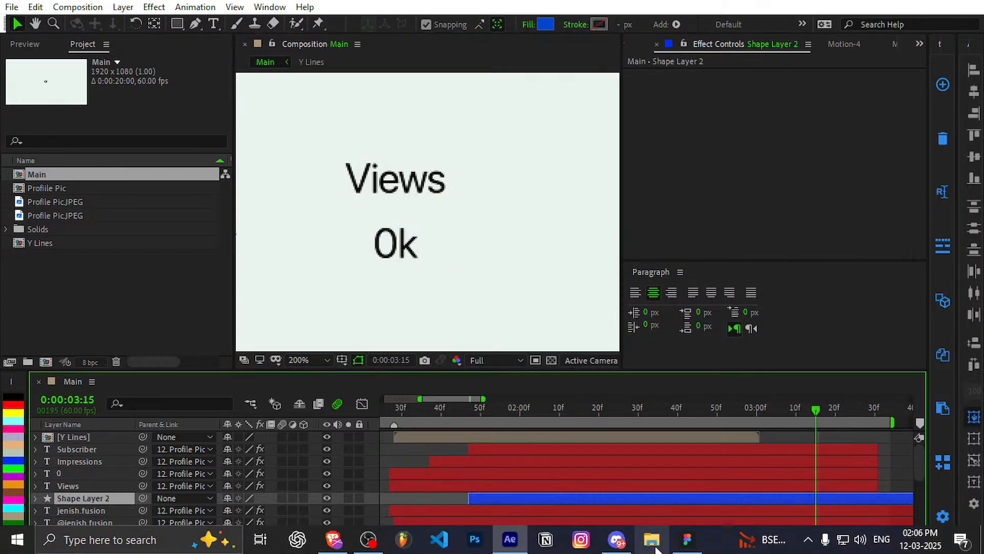
left_click(654, 543)
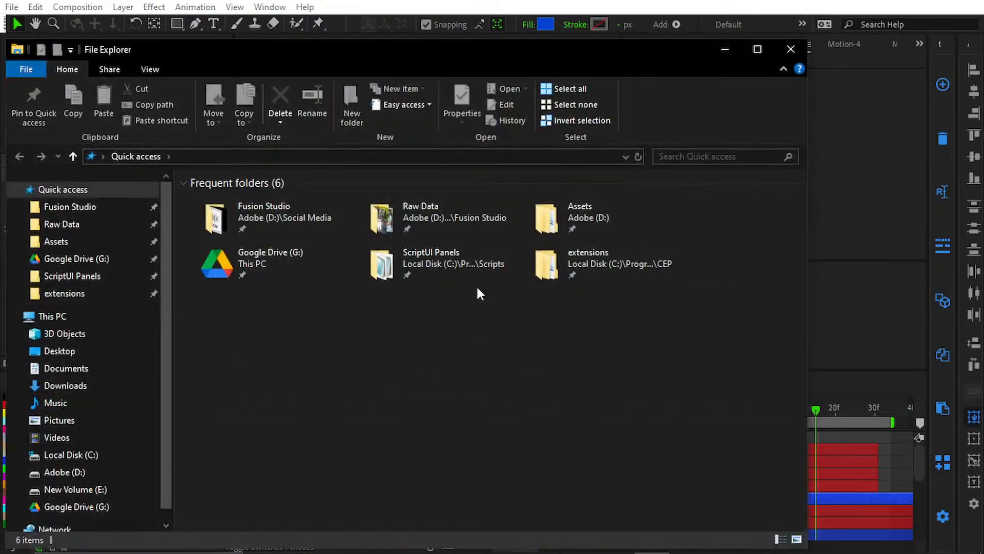
left_click(111, 366)
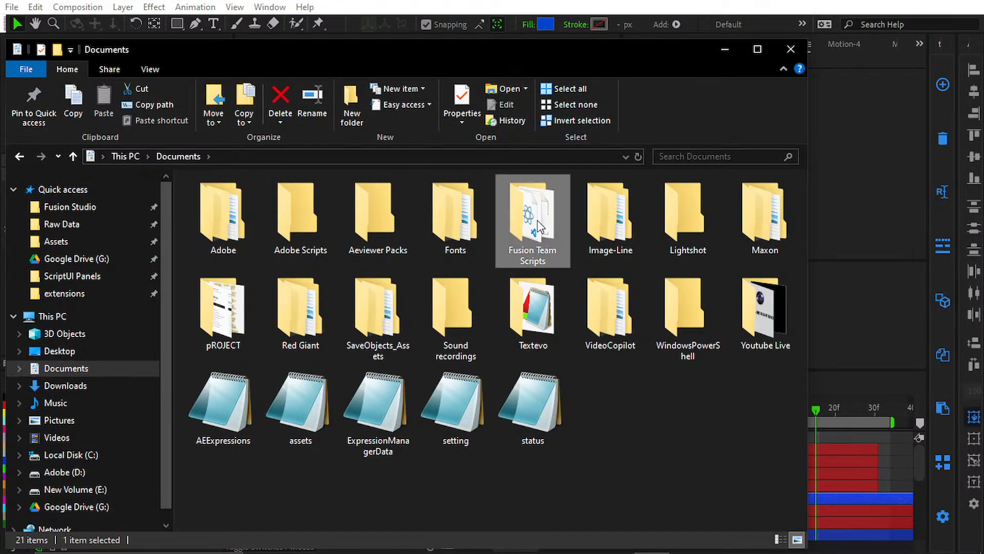
double_click(537, 220)
key("alt+Left")
double_click(518, 223)
left_click(330, 290)
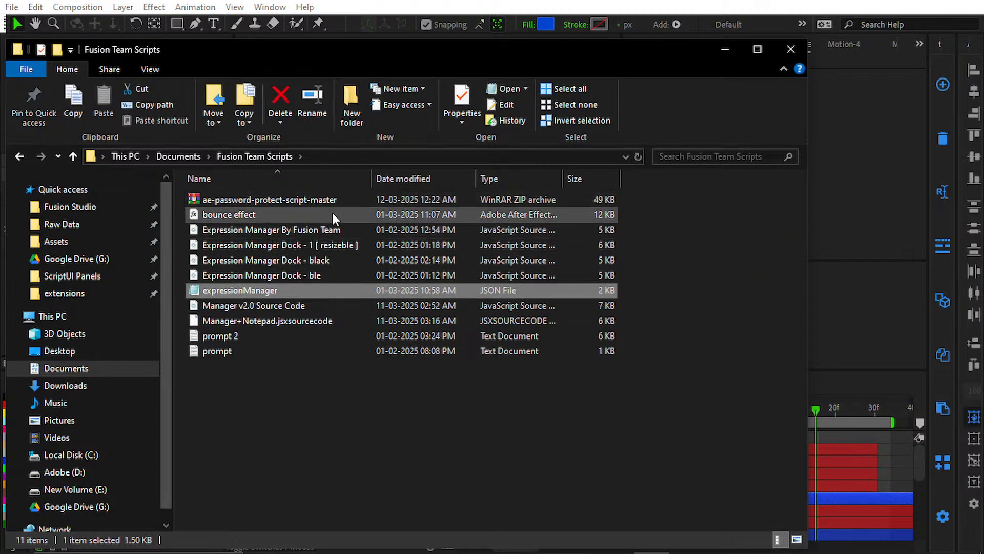
key("alt+Left")
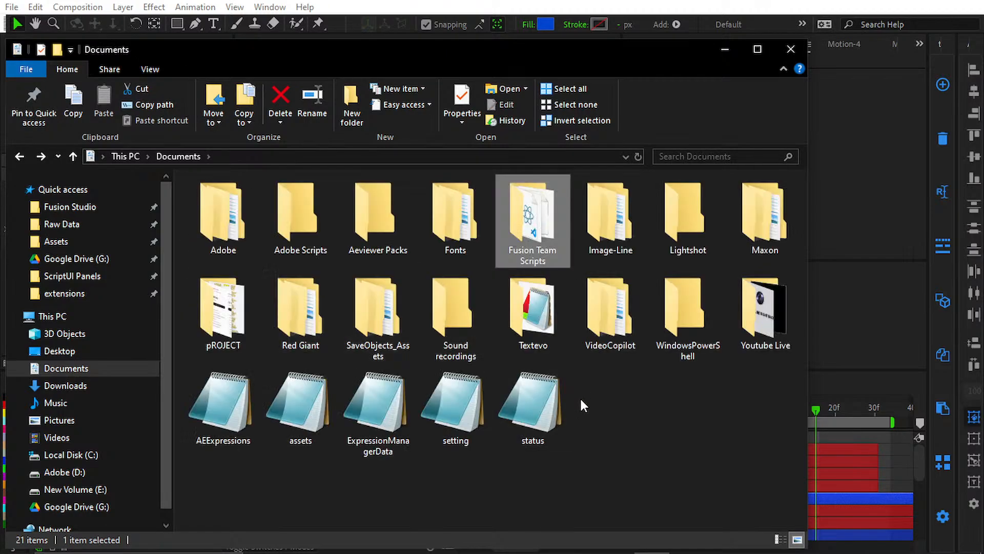
left_click(582, 384)
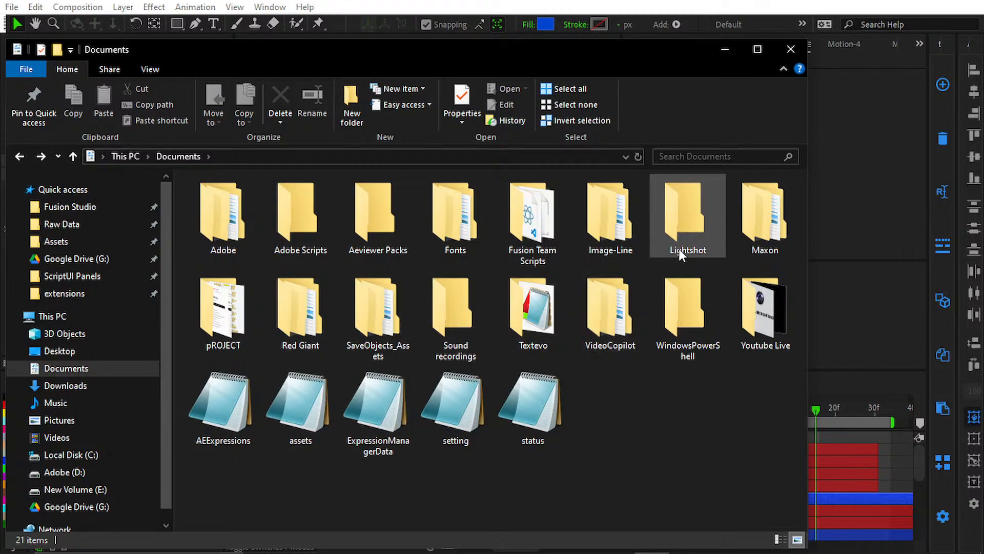
Step: Open the Expreessions text file in the ScriptUI Panels folder, copy the Money Counting expression, and return to After Effects
left_click(123, 272)
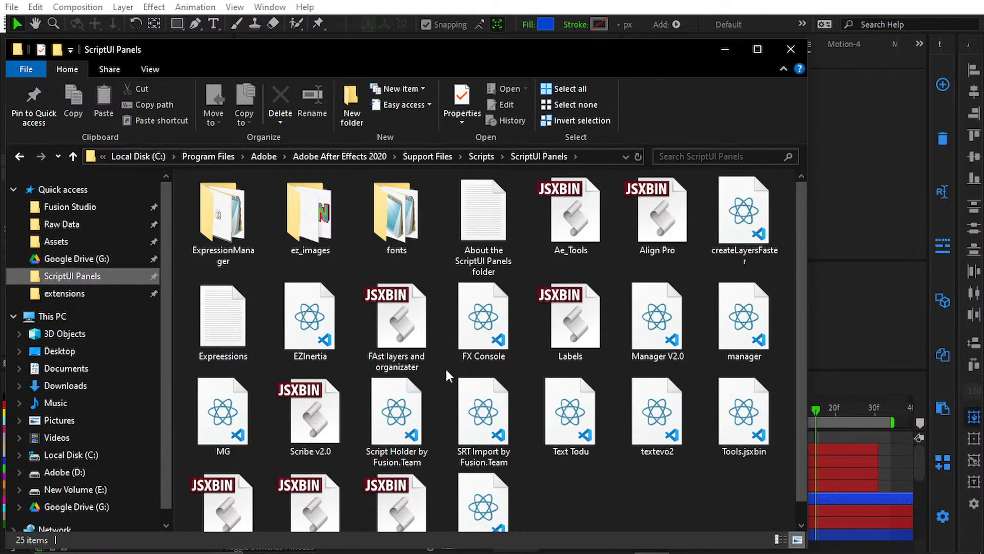
double_click(214, 294)
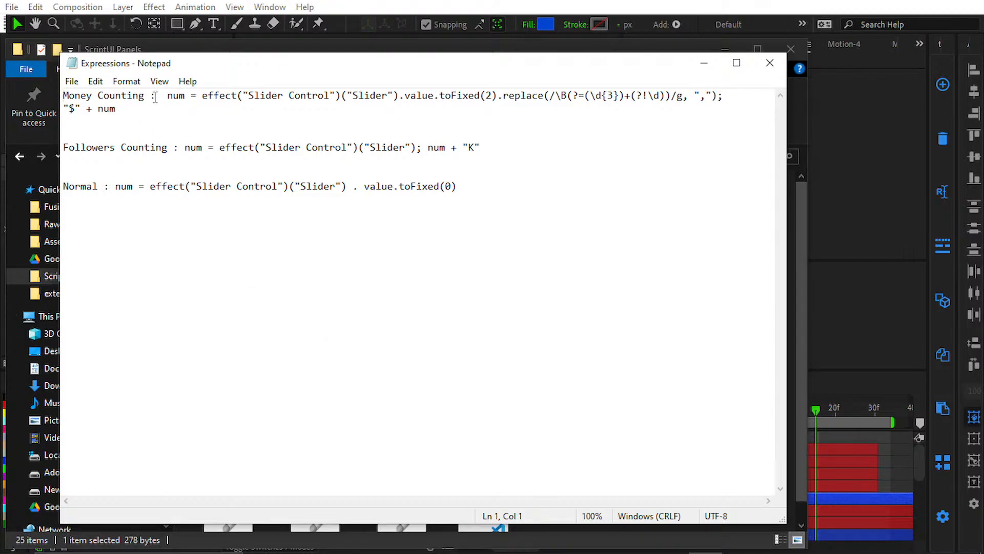
left_click_drag(160, 96, 201, 123)
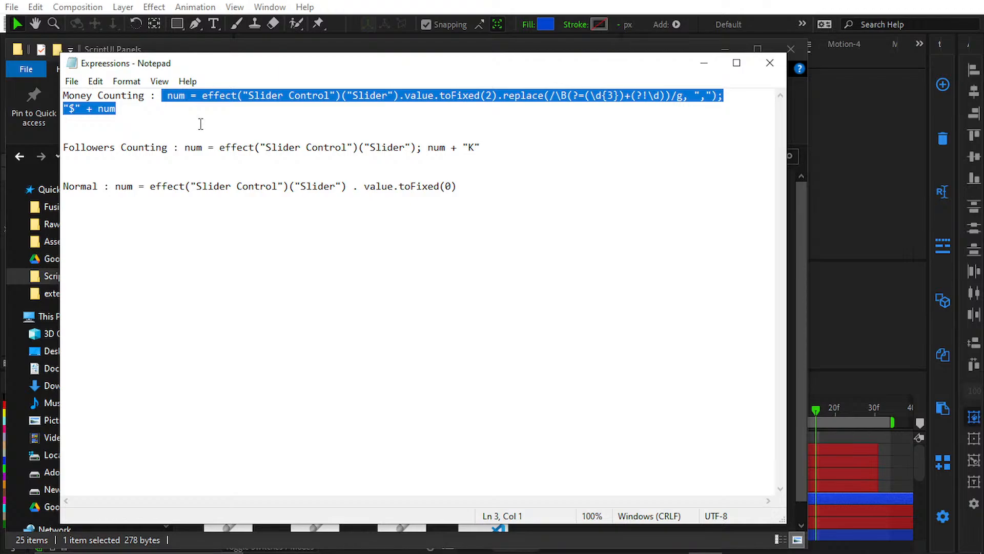
left_click(859, 369)
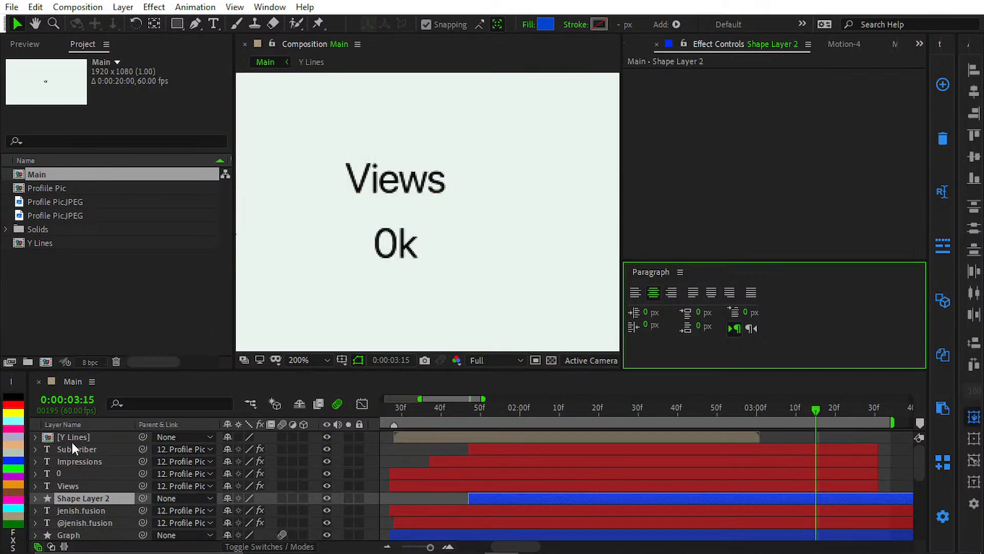
Step: Replace the Source Text expression of the 0 text layer with the copied Money Counting expression
left_click(82, 473)
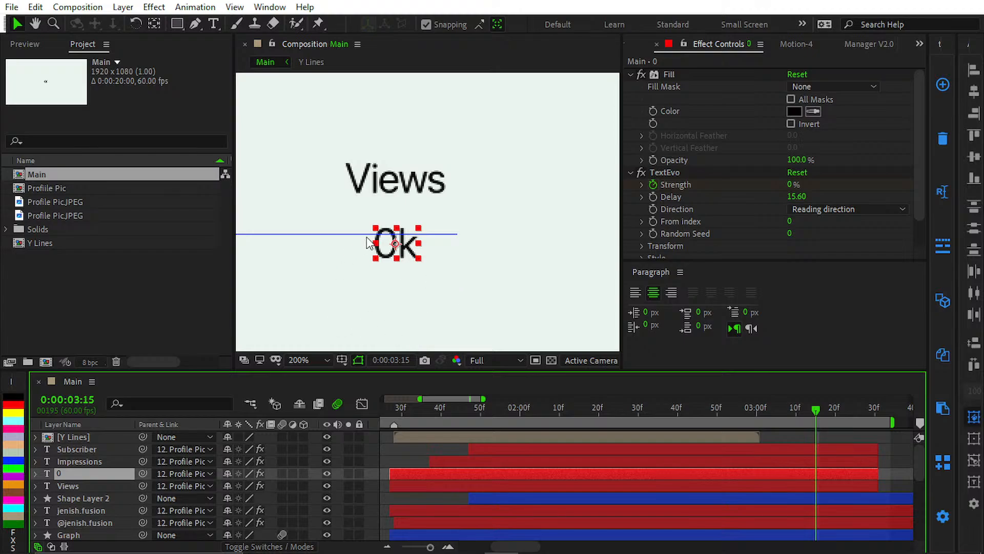
scroll(655, 210, "down", 2)
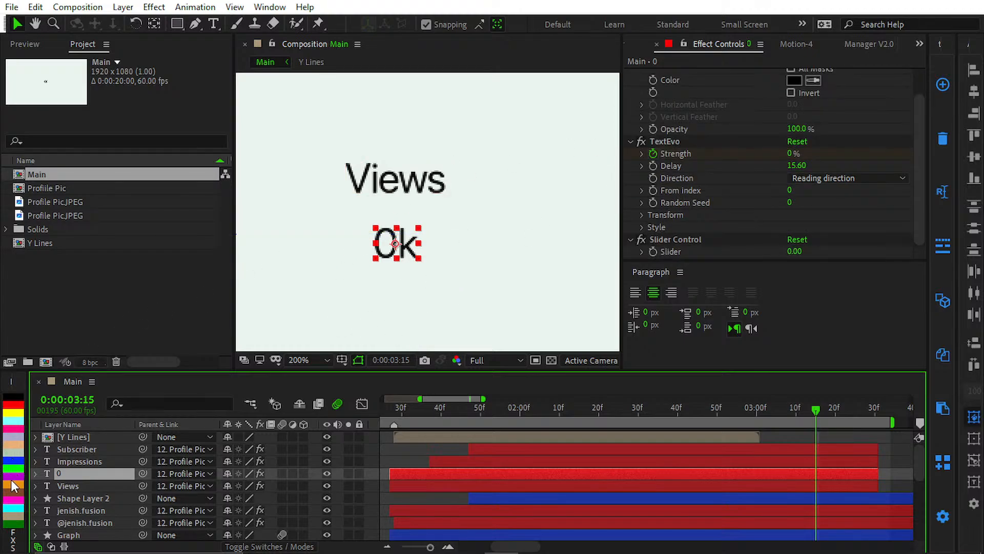
left_click(35, 473)
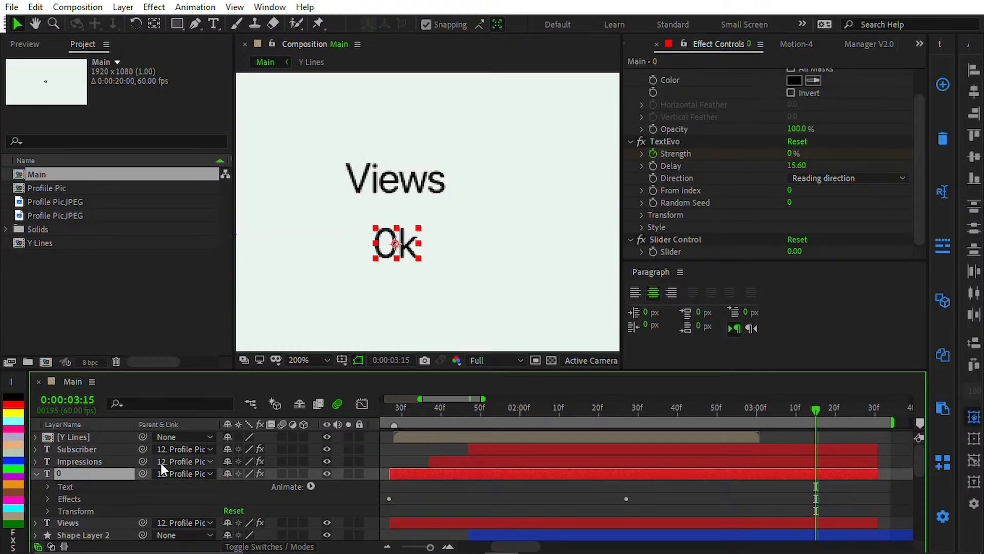
left_click(48, 485)
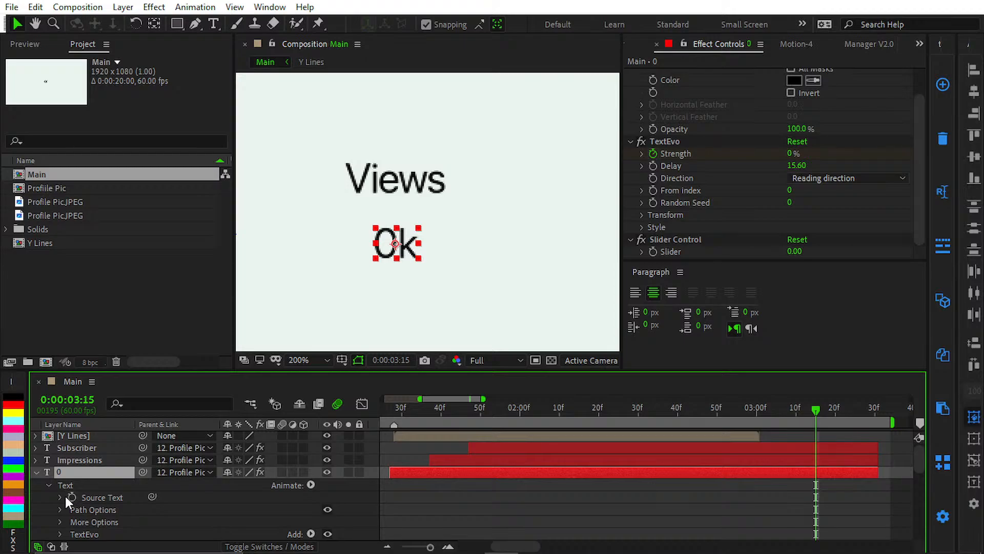
left_click(60, 498)
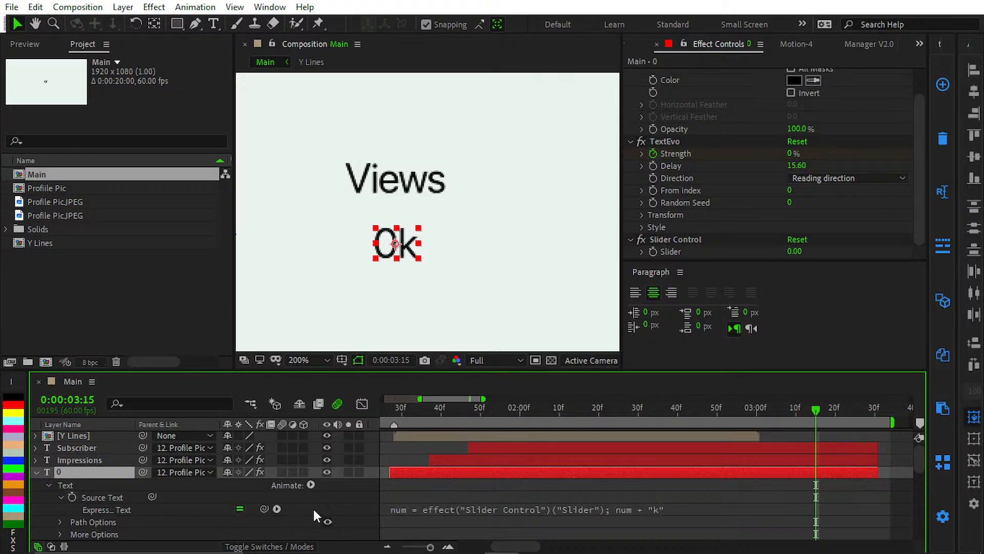
left_click(492, 510)
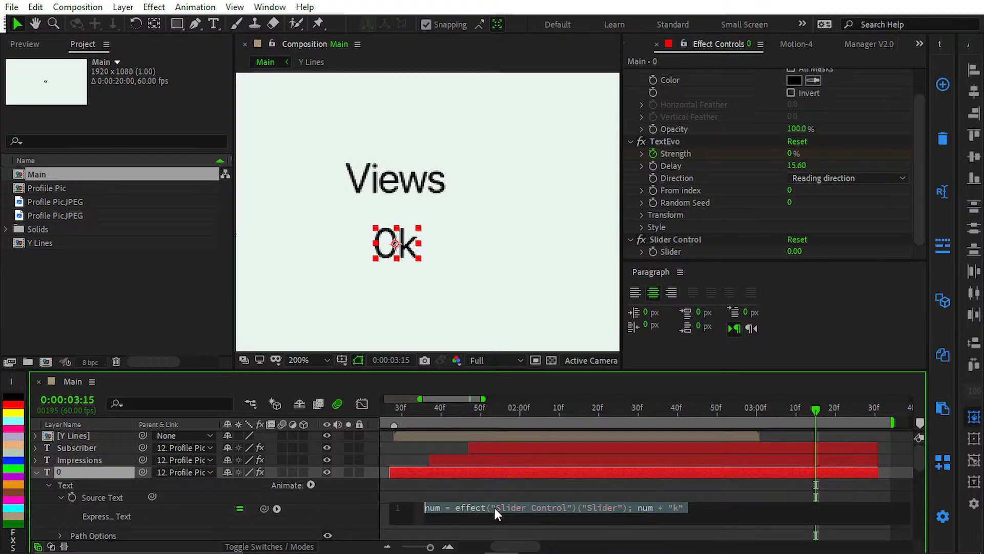
type("\"$\" + num")
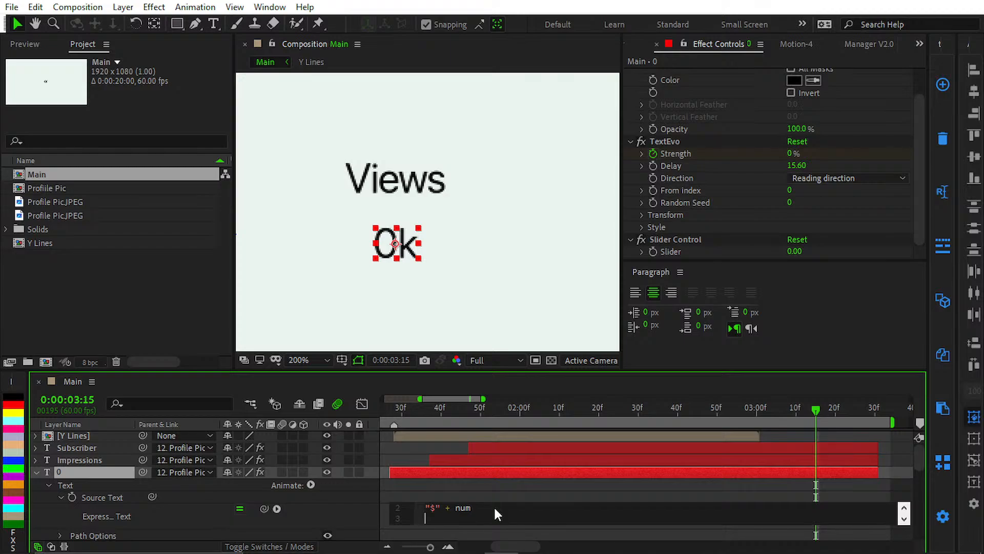
left_click(497, 487)
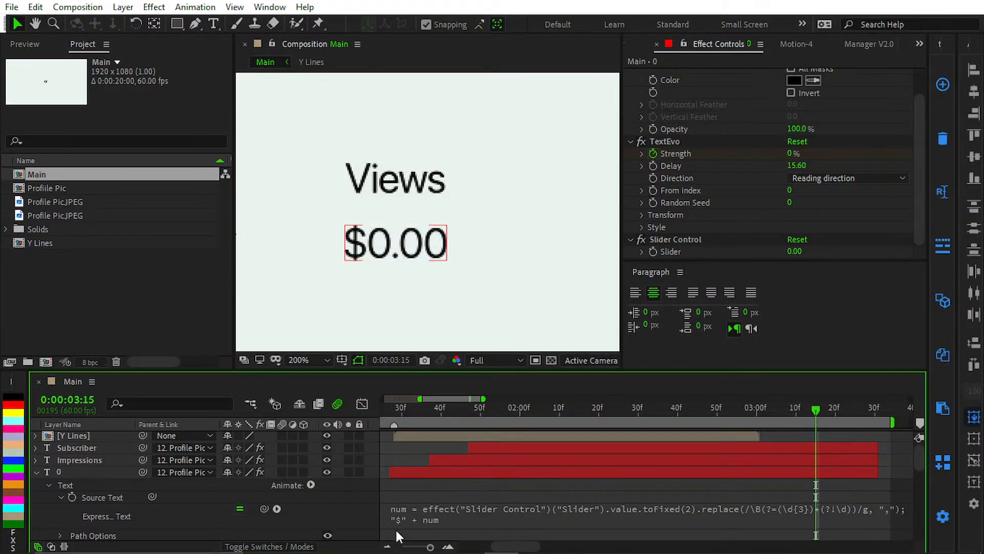
Step: Change the last line of the counter expression to num + "$" so the dollar sign follows the number
mouse_move(460, 549)
left_click(440, 514)
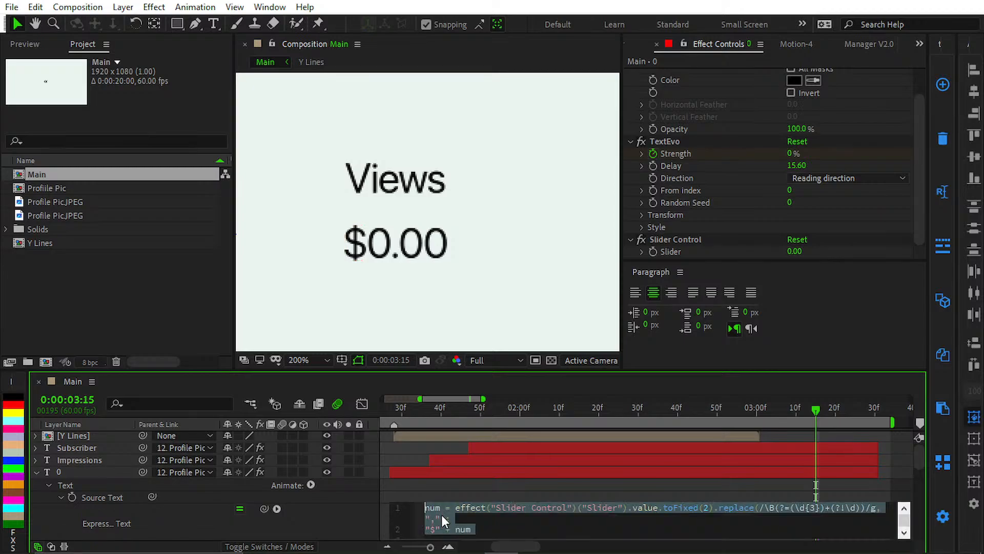
scroll(463, 516, "down", 1)
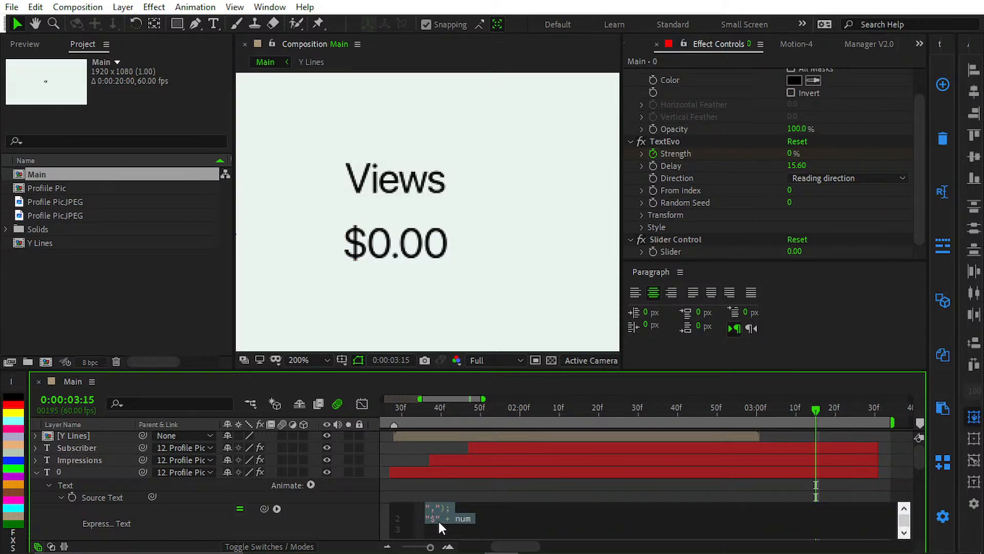
left_click(438, 520)
key("BackSpace")
left_click_drag(435, 517, 411, 519)
type("+ \"$\"")
left_click(436, 457)
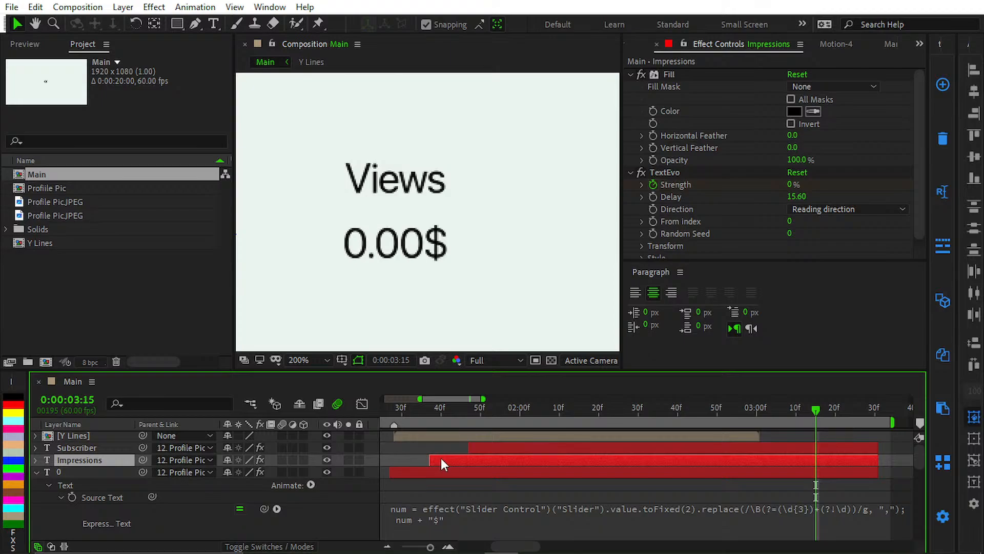
Step: Replace the "$" suffix in the 0 layer's Source Text expression with "k"
scroll(451, 462, "down", 3)
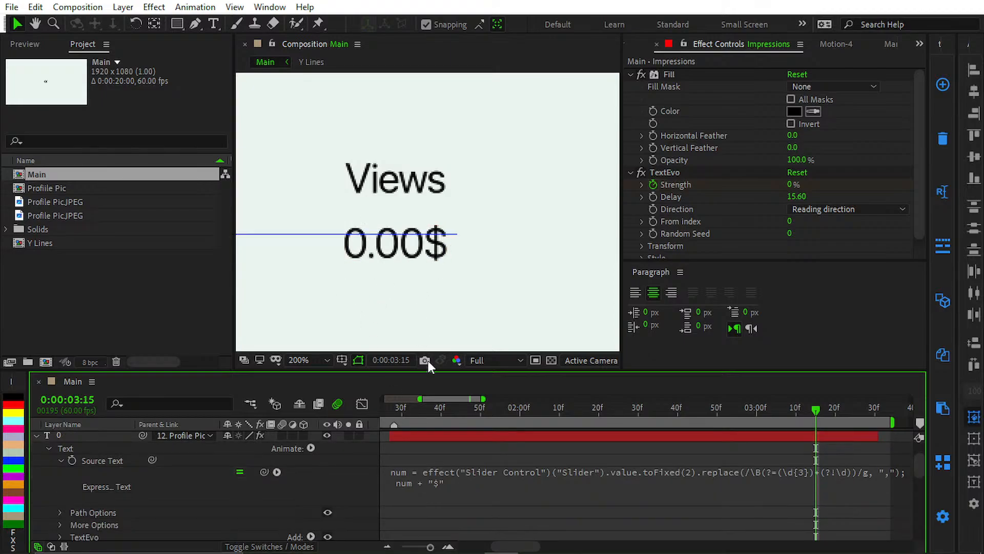
left_click(443, 438)
left_click(439, 478)
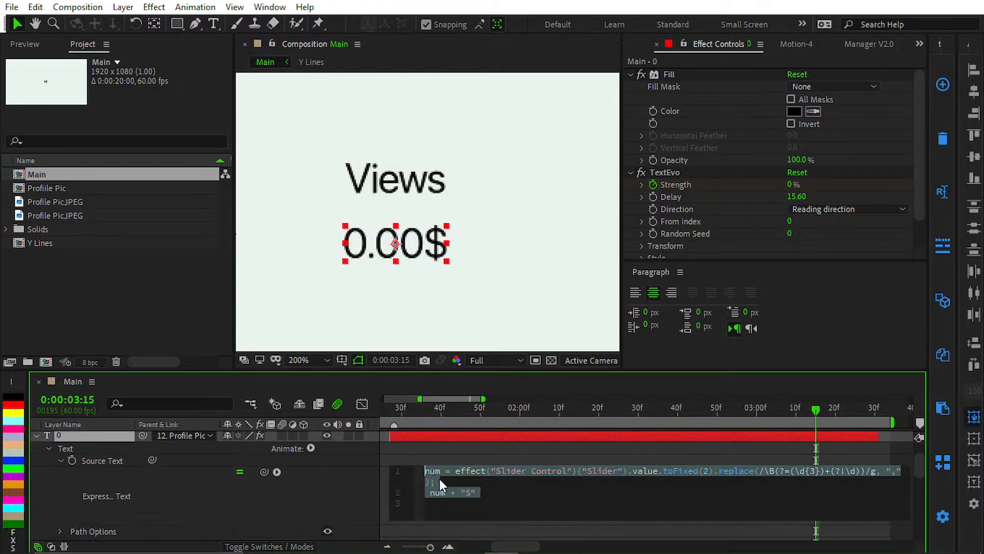
left_click(472, 492)
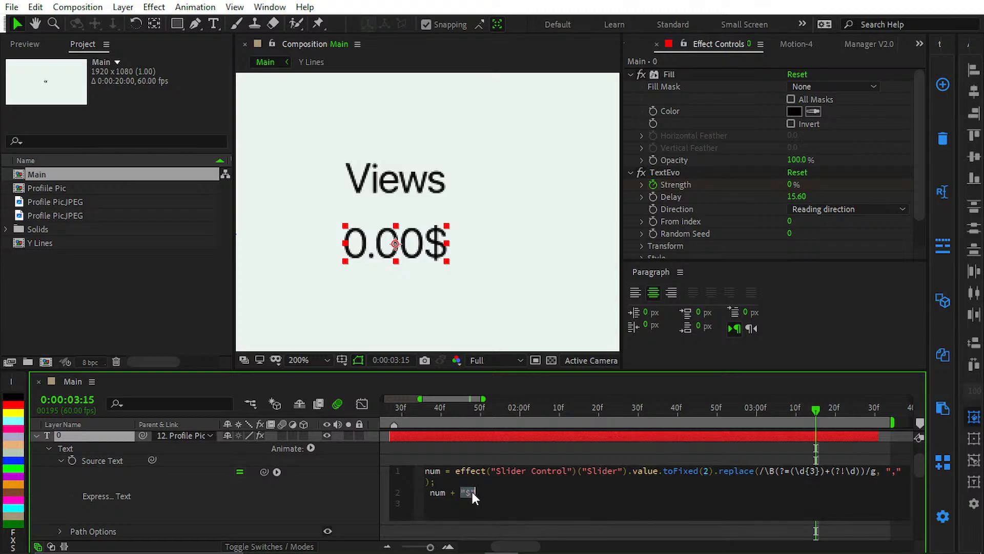
key("BackSpace")
type("k")
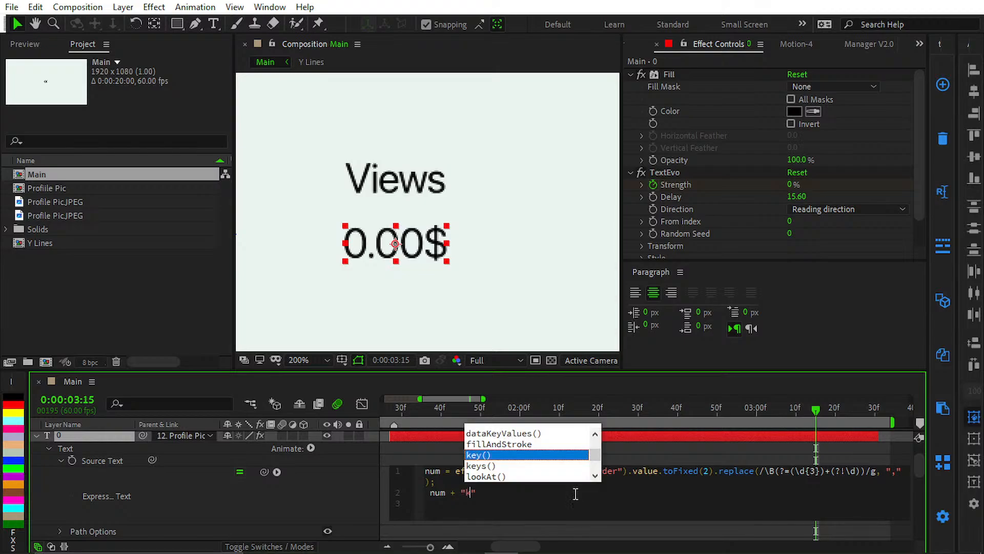
left_click(418, 453)
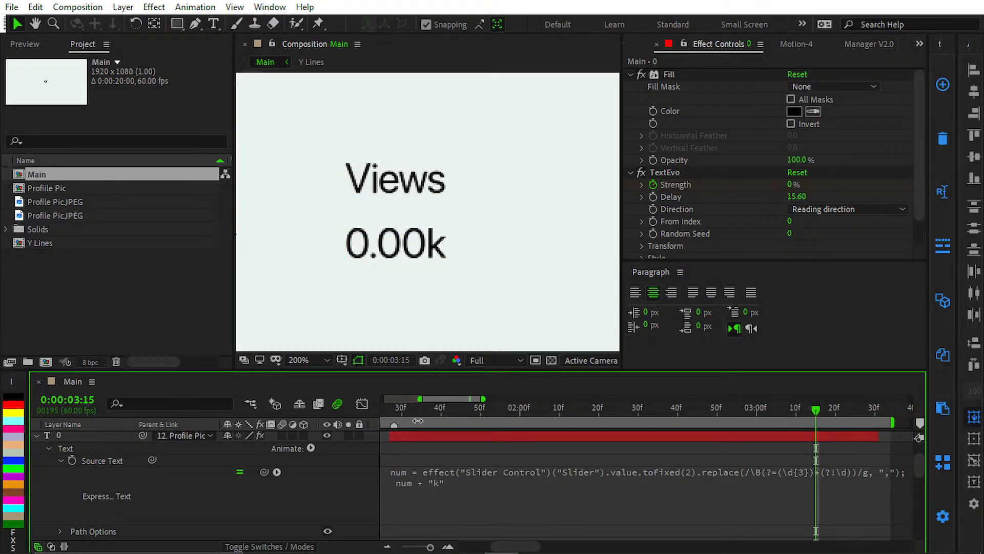
Step: Set the counter expression's decimal setting to toFixed(1) and apply it
left_click(509, 500)
left_click(642, 444)
left_click(691, 468)
left_click(705, 468)
key("BackSpace")
type("1")
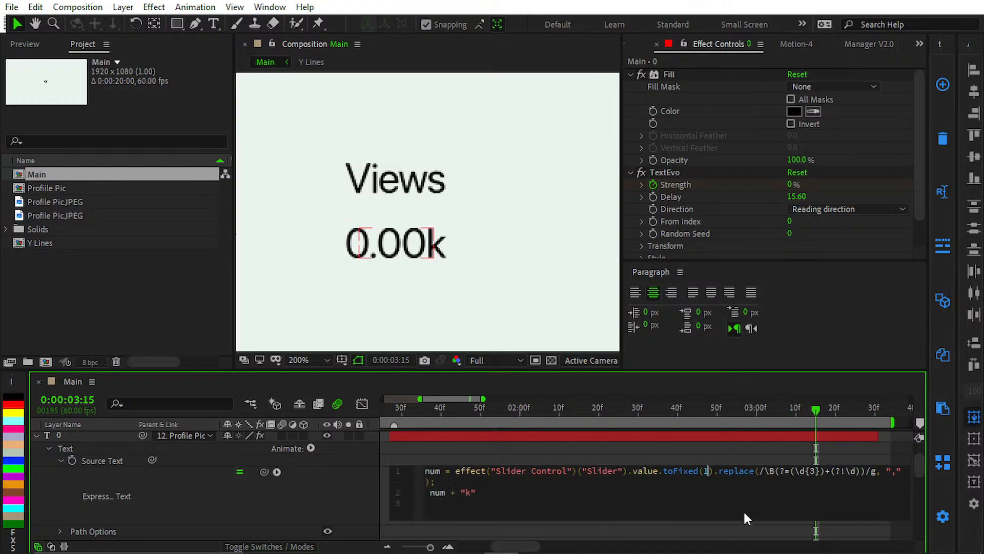
key("KP_Enter")
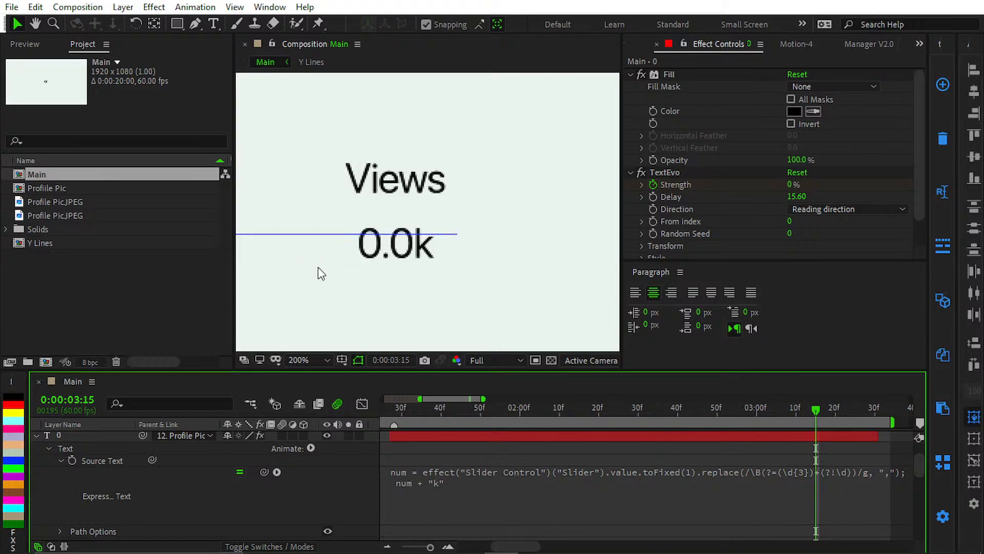
Step: Test the counter expression with toFixed(3), and return it to toFixed(1)
left_click(686, 469)
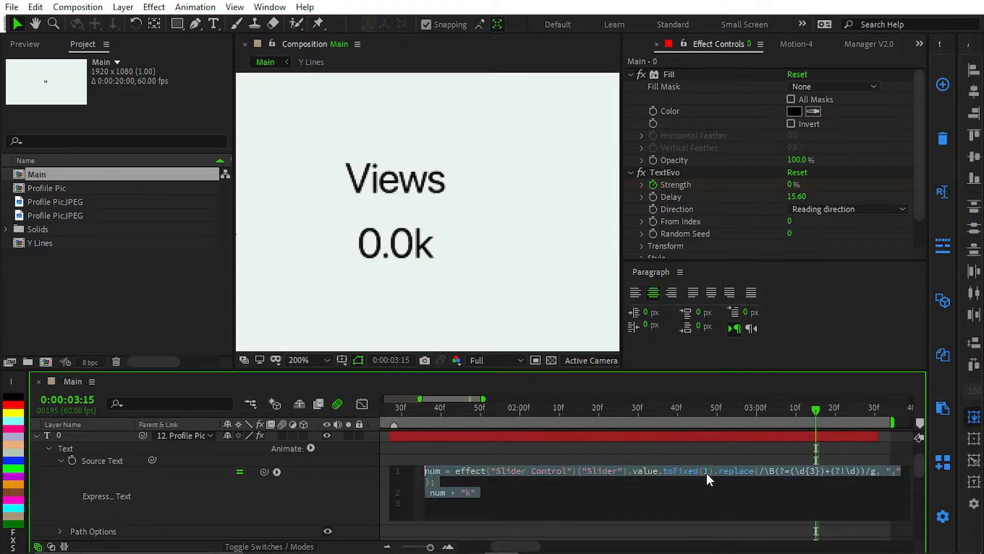
left_click(706, 472)
key("BackSpace")
type("3")
key("KP_Enter")
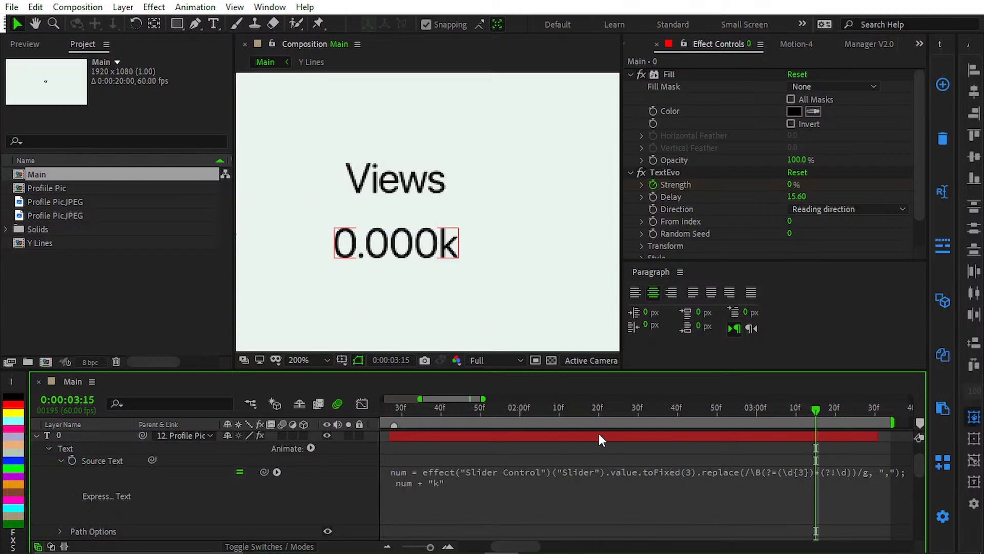
left_click(668, 475)
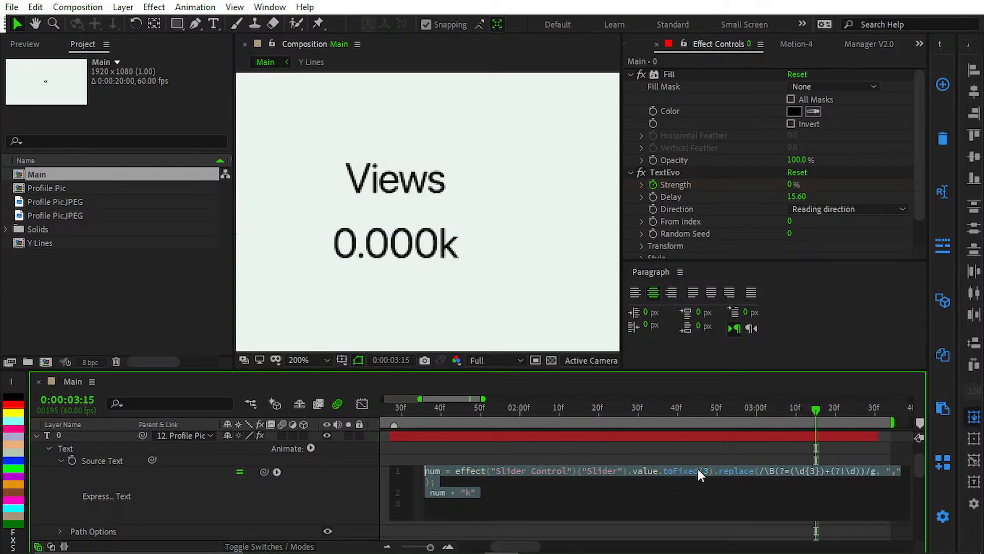
left_click(711, 467)
key("BackSpace")
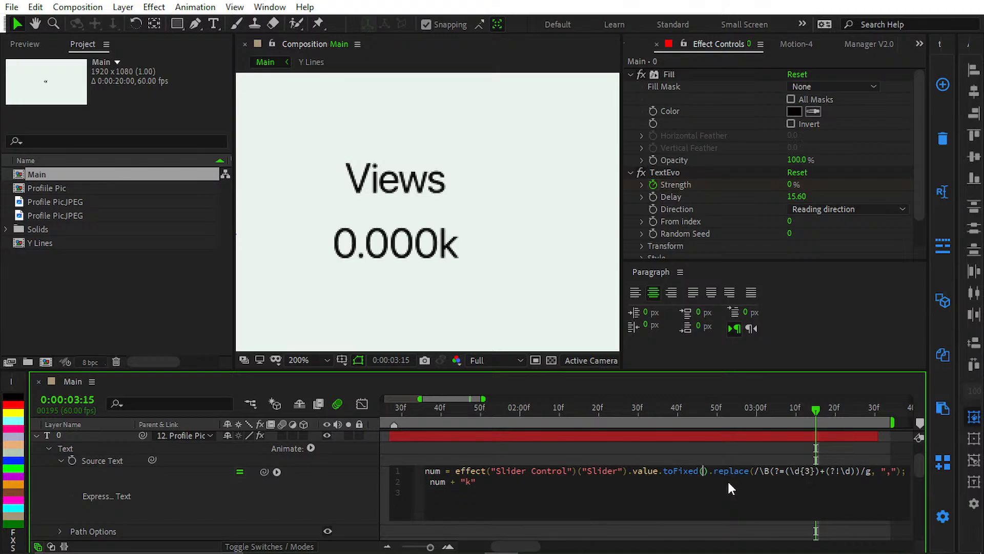
type("1")
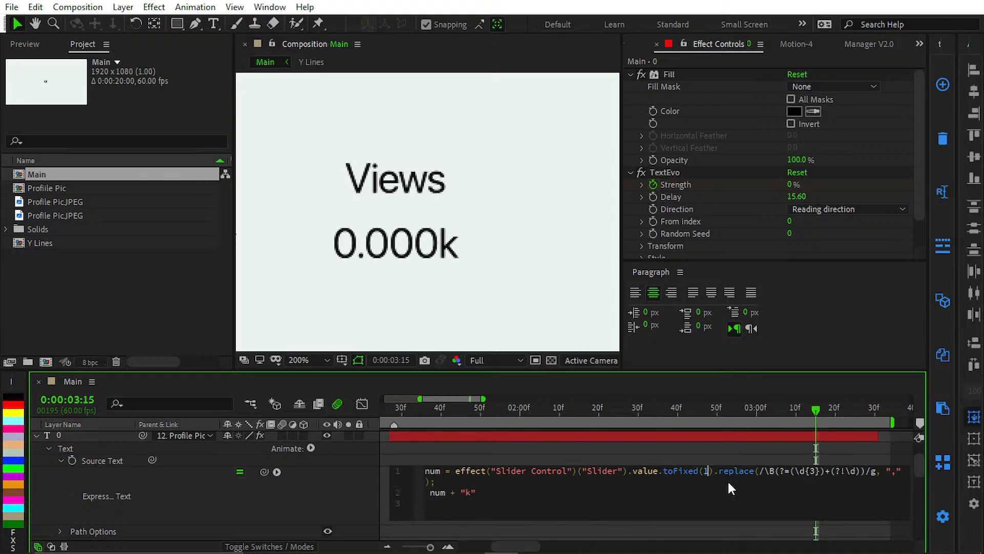
key("KP_Enter")
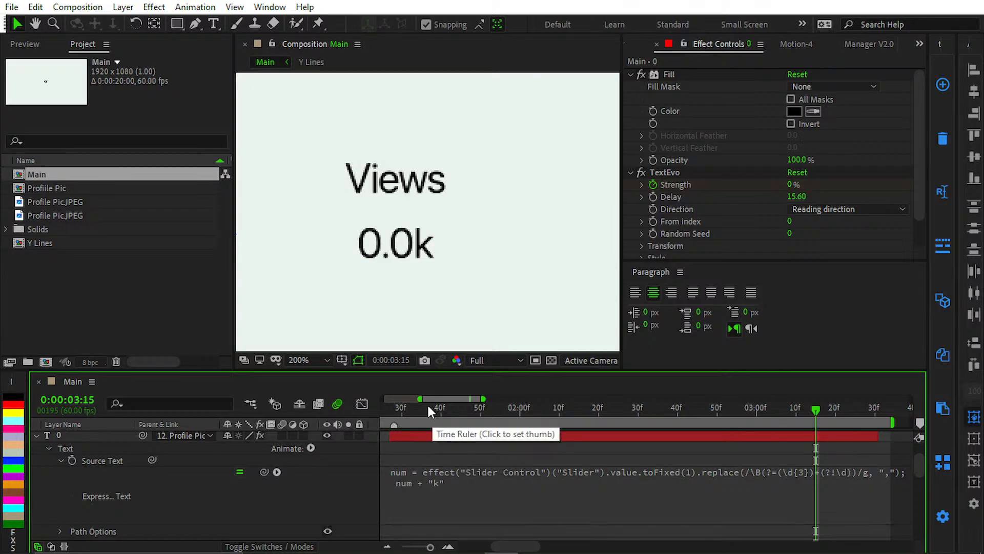
Step: Move to 0:00:02:11 and set the 0 layer's Slider Control to 17
left_click_drag(425, 407, 563, 417)
left_click(451, 435)
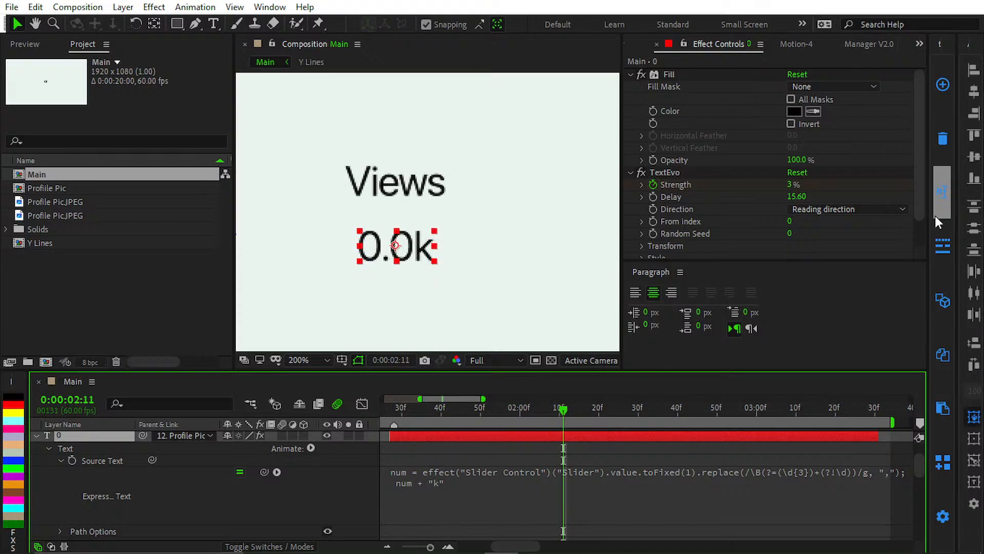
scroll(691, 233, "down", 2)
mouse_move(794, 251)
left_mouse_down()
mouse_move(826, 253)
mouse_move(808, 253)
left_mouse_up()
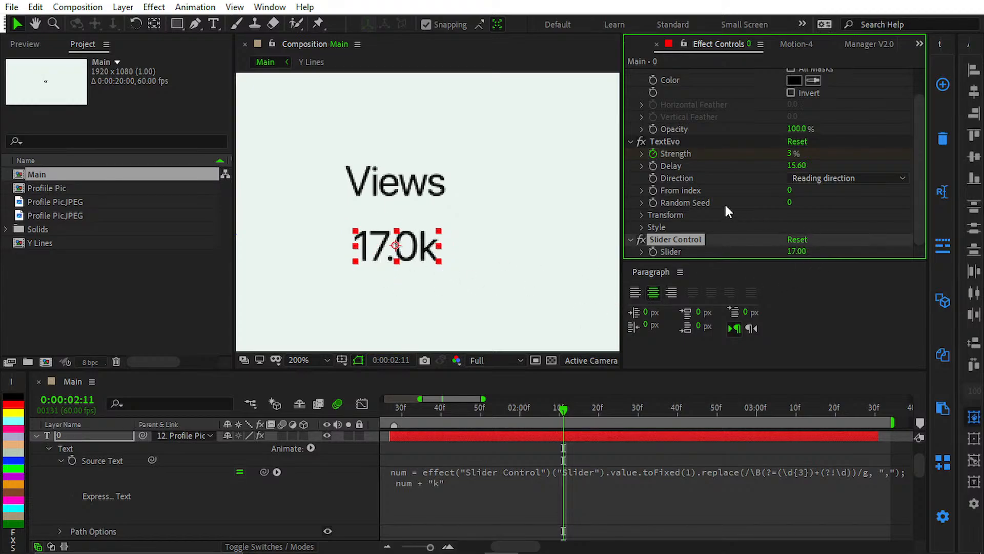
Step: Test the counter expression's comma grouping with \d{1}, and return it to \d{3}
left_click(613, 475)
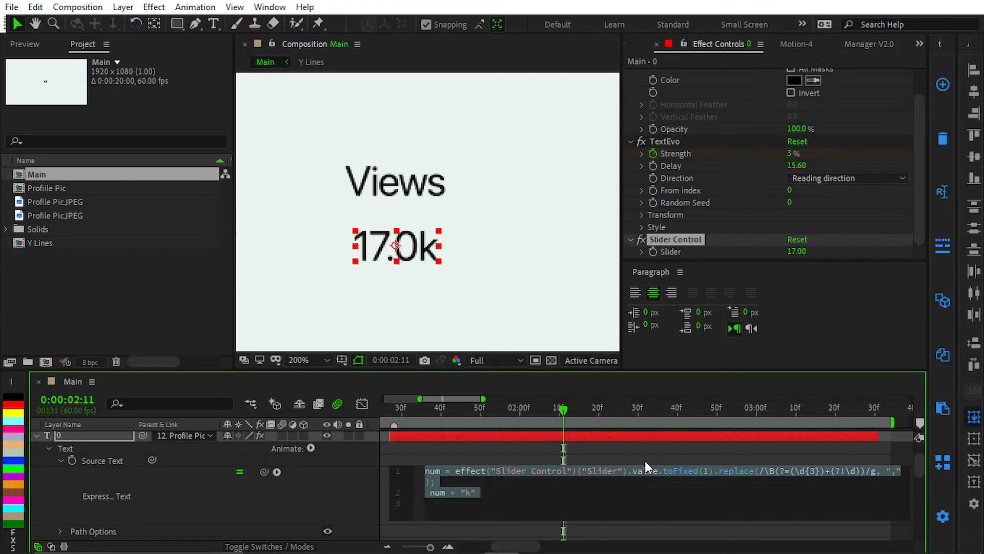
left_click(703, 471)
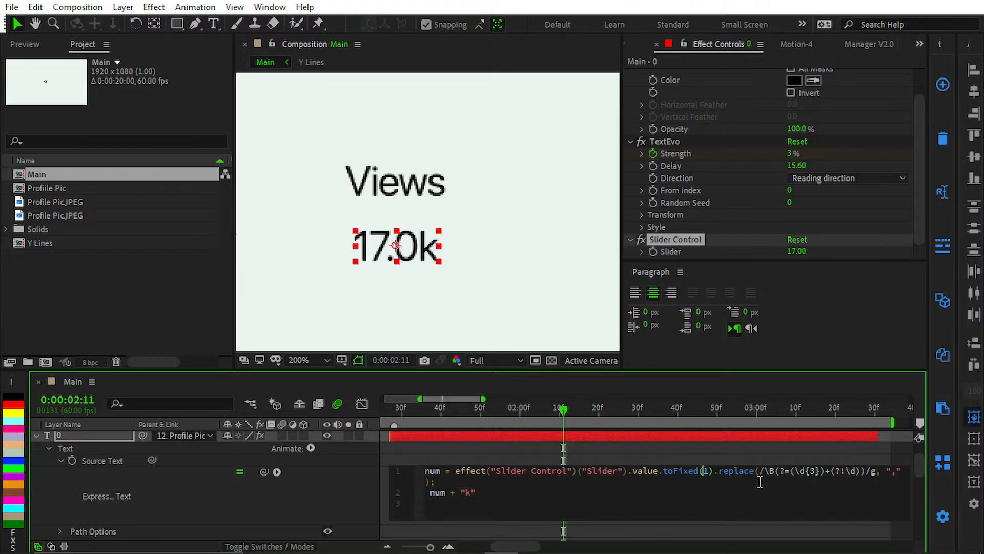
left_click(810, 471)
key("BackSpace")
type("1")
key("KP_Enter")
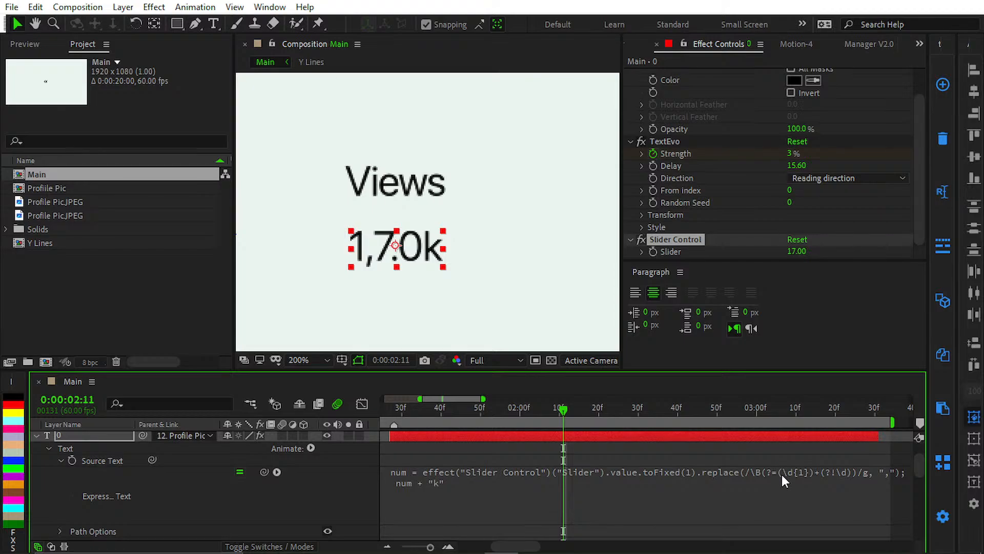
left_click(819, 471)
left_click(819, 471)
key("BackSpace")
type("3")
key("KP_Enter")
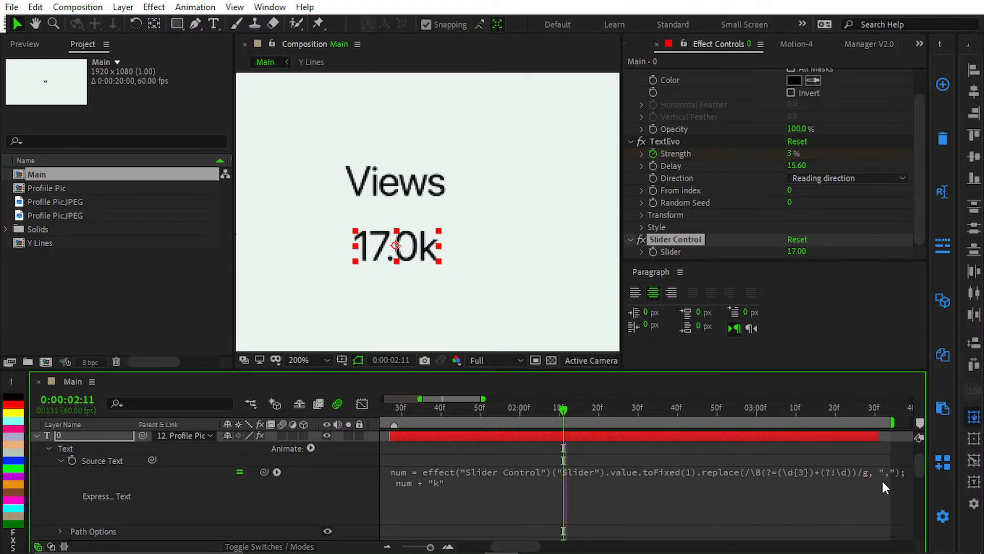
Step: Switch to Notepad, review the saved Money, Followers and Normal counting expressions, and close the file
left_click(479, 259)
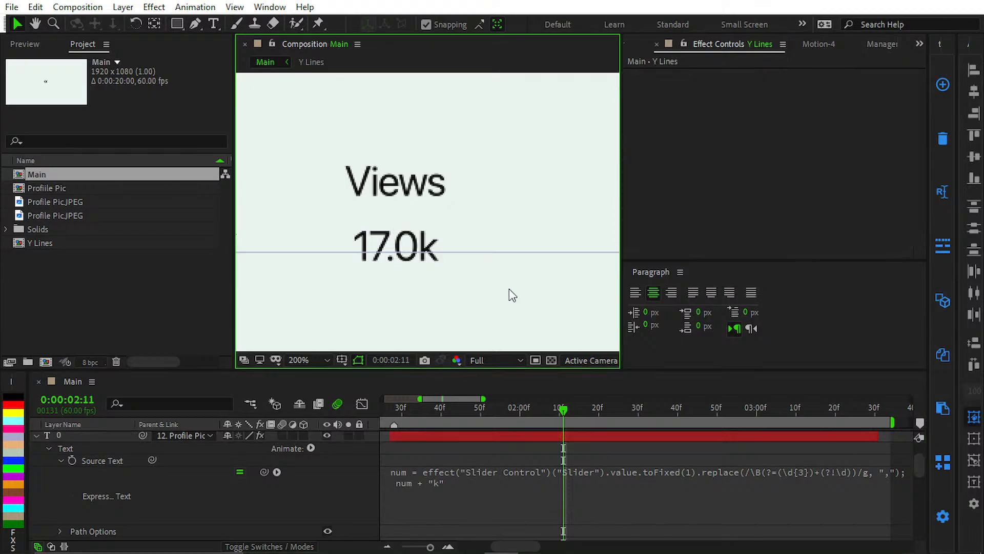
left_click(746, 472)
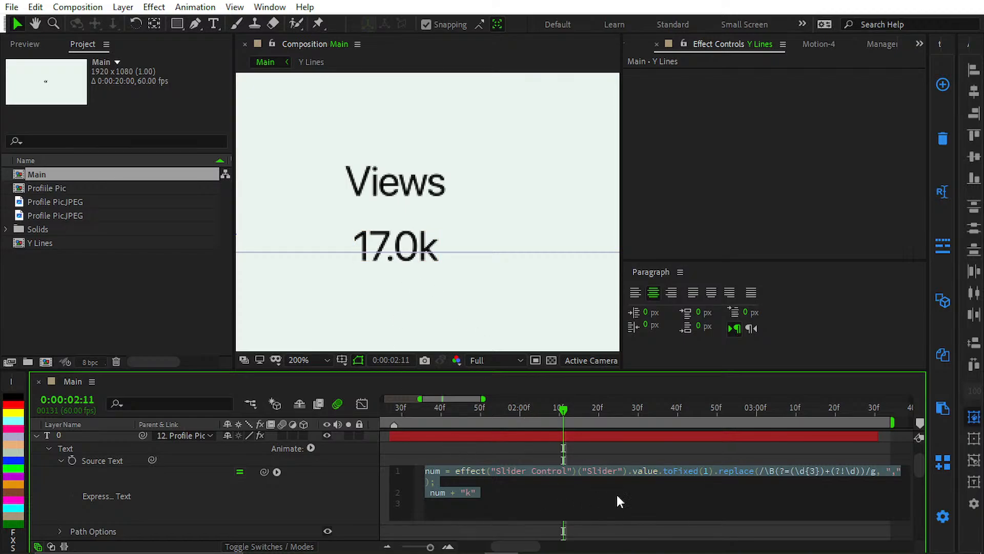
left_click(647, 467)
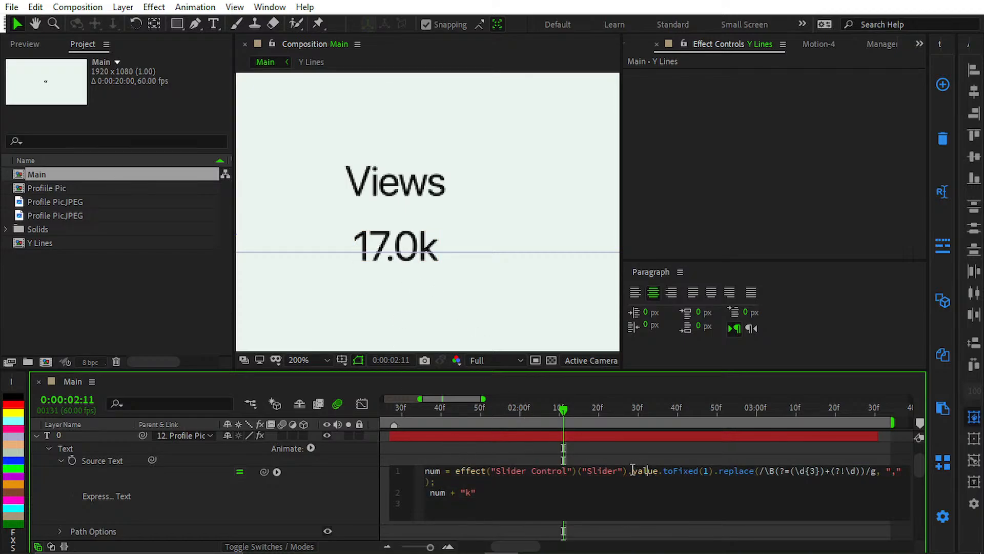
left_click(690, 542)
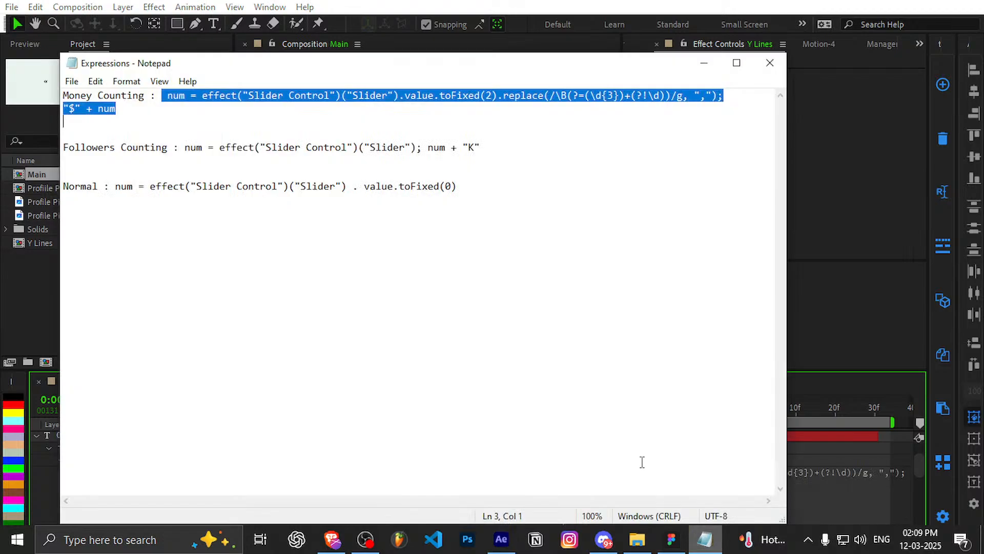
left_click(337, 252)
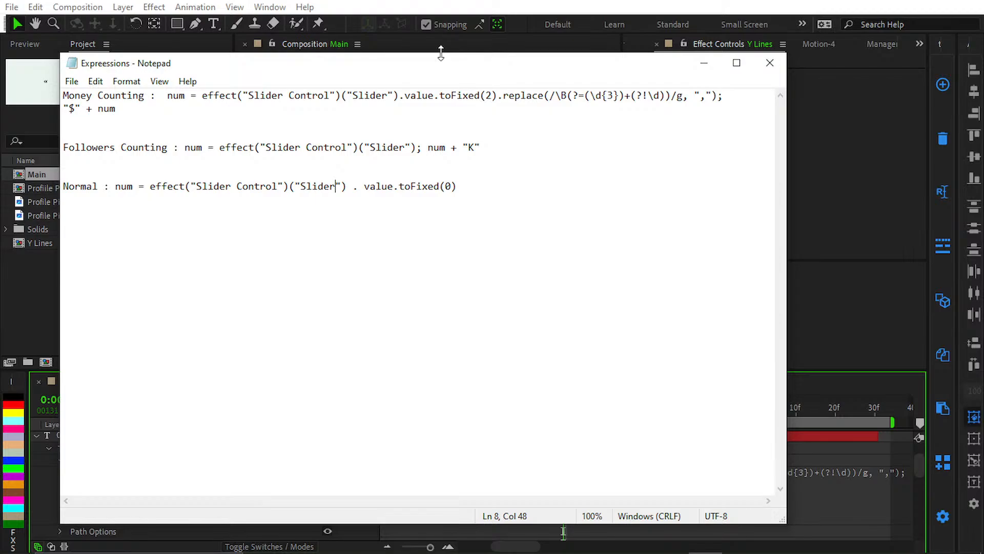
left_click_drag(432, 70, 443, 213)
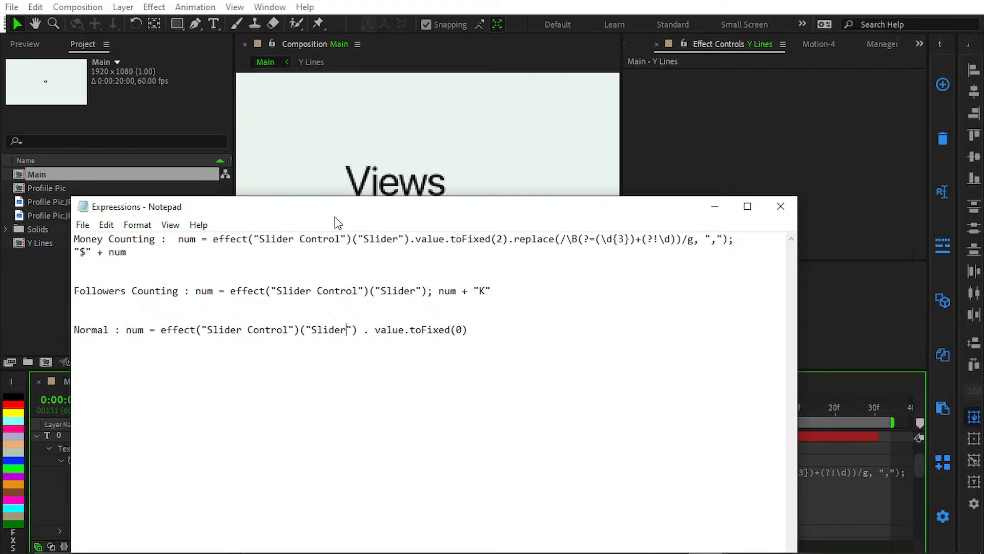
left_click(781, 206)
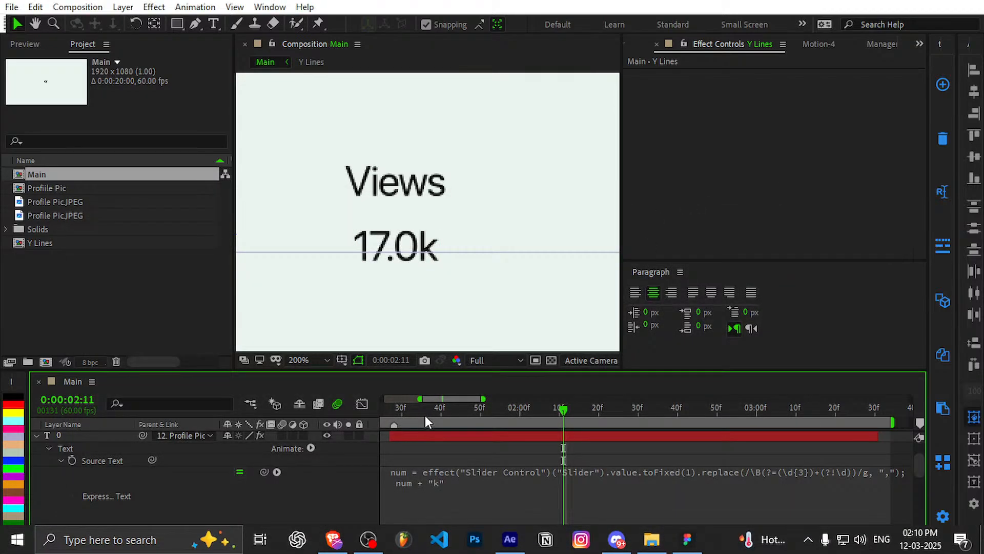
Step: Scrub the 0 layer's TextEvo animation from its first Strength keyframe at 0:00:01:27, and save the project
left_click(398, 425)
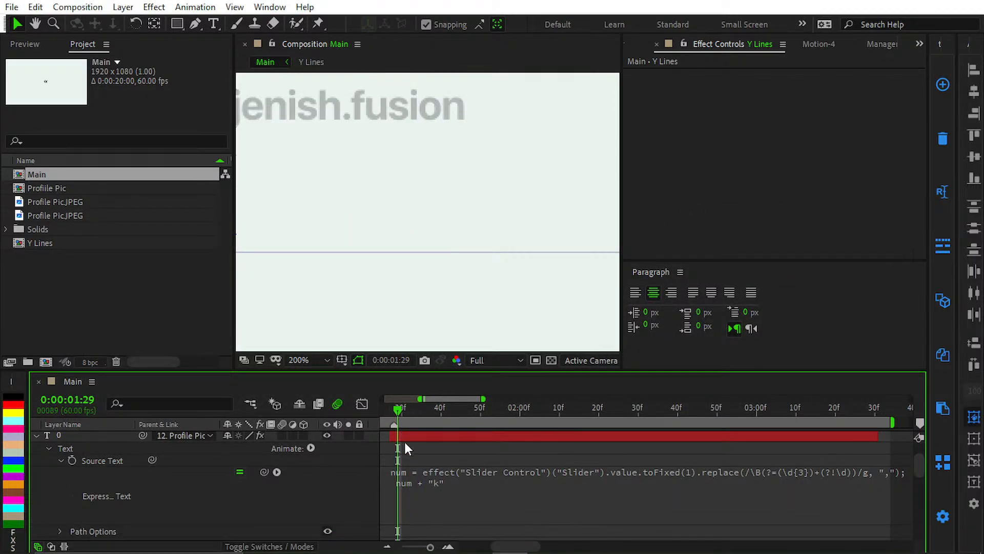
left_click(409, 436)
key("u")
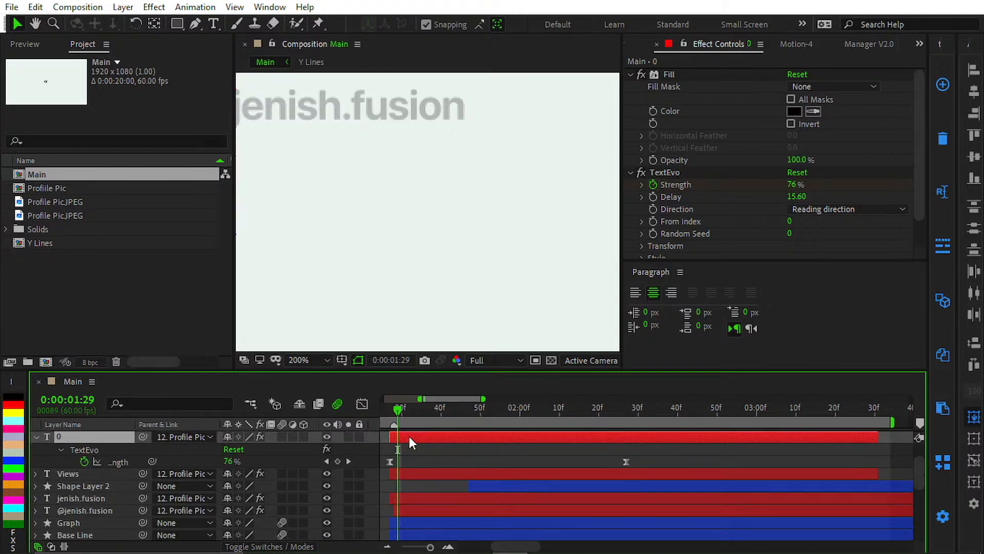
left_click(399, 447)
key("j")
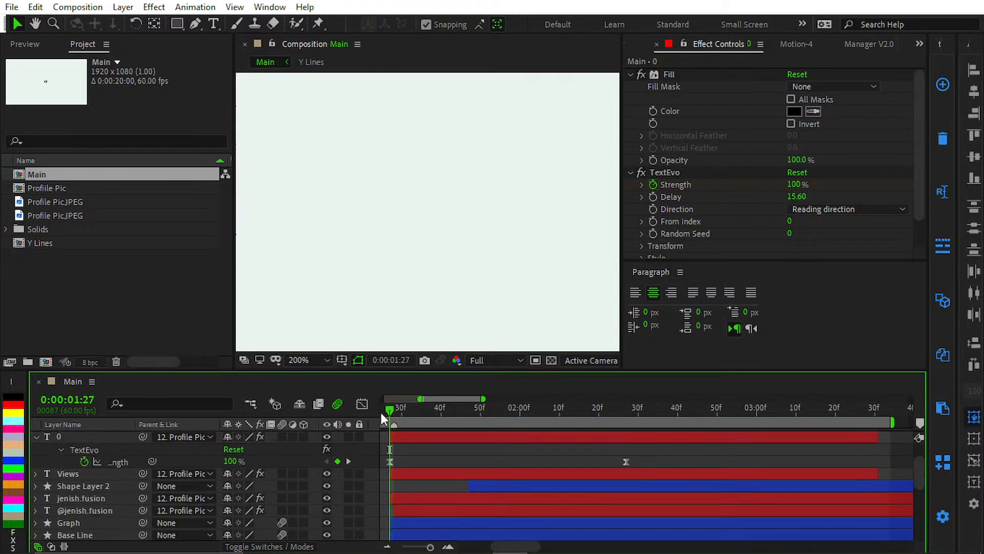
left_click_drag(404, 417, 562, 453)
key("ctrl+s")
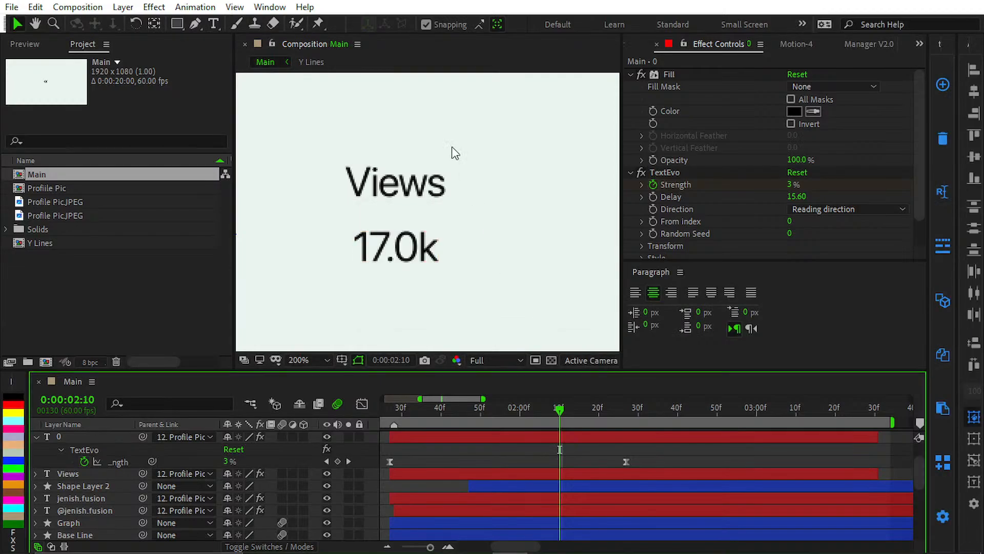
Step: Examine the Views label and counter within the wider profile layout
left_click_drag(451, 153, 466, 151)
key("v")
key("comma")
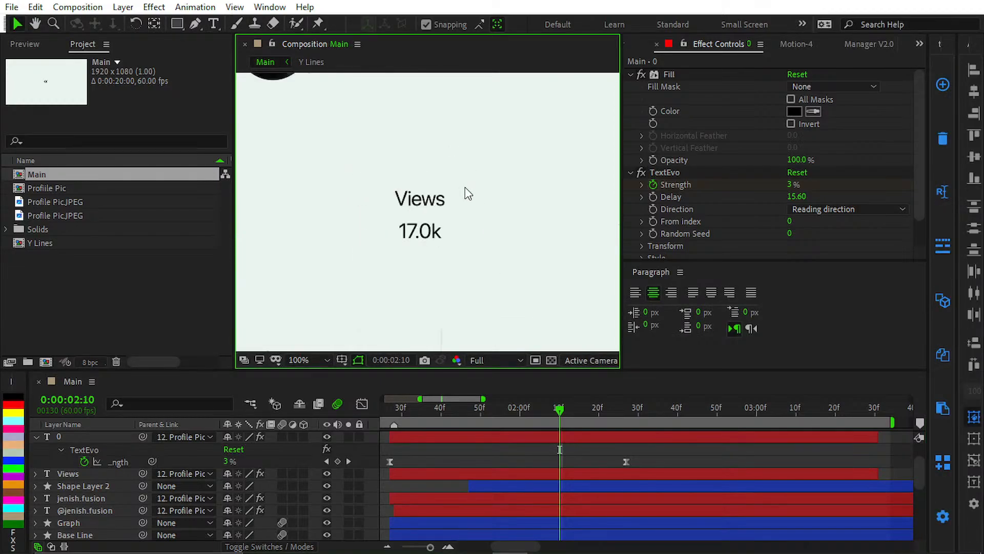
key("shift+slash")
key("period")
key("period")
key("period")
left_click_drag(347, 200, 720, 275)
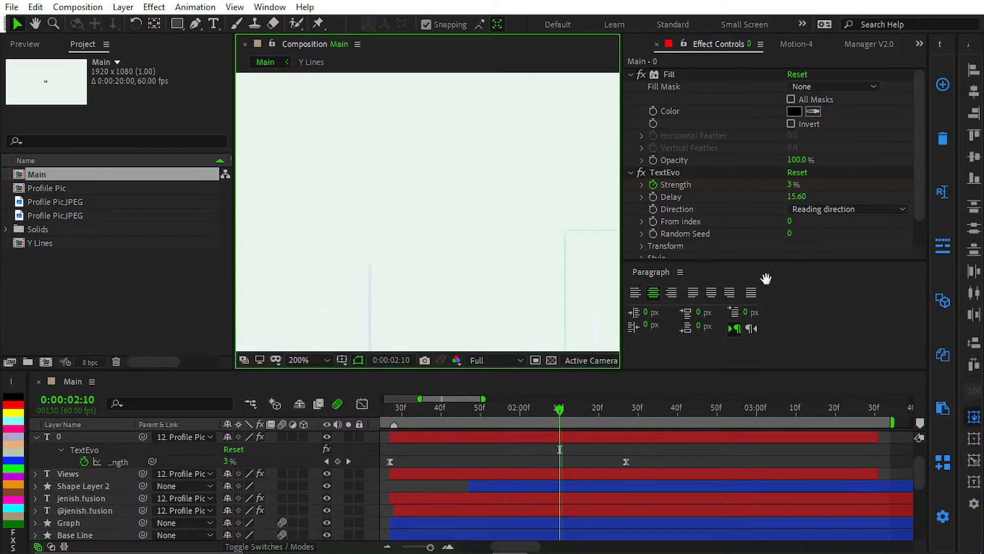
key("comma")
key("comma")
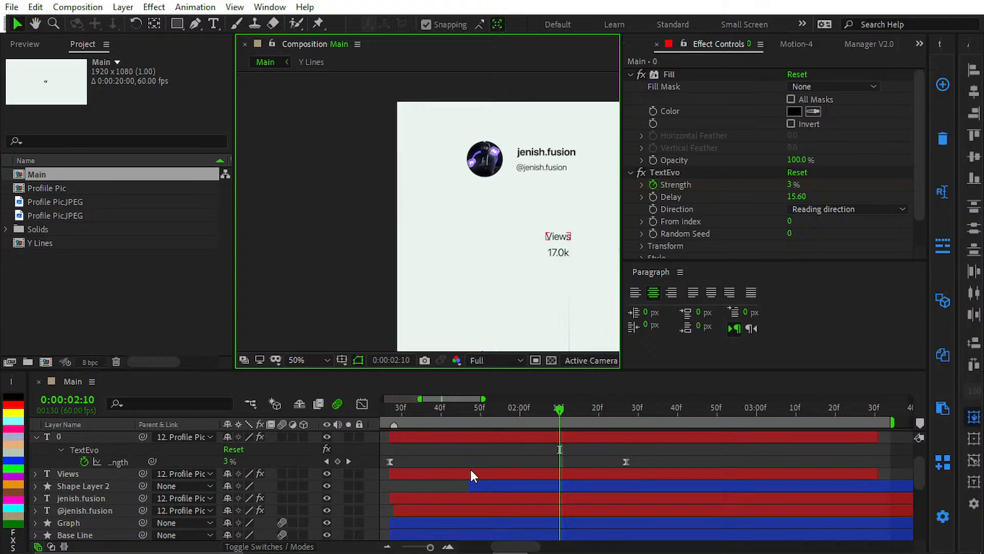
Step: Start keyframing the 0 layer's Slider with a value of 0 and place that keyframe at 0:00:01:27
left_click(457, 436)
key("k")
scroll(723, 240, "down", 2)
left_click(642, 251)
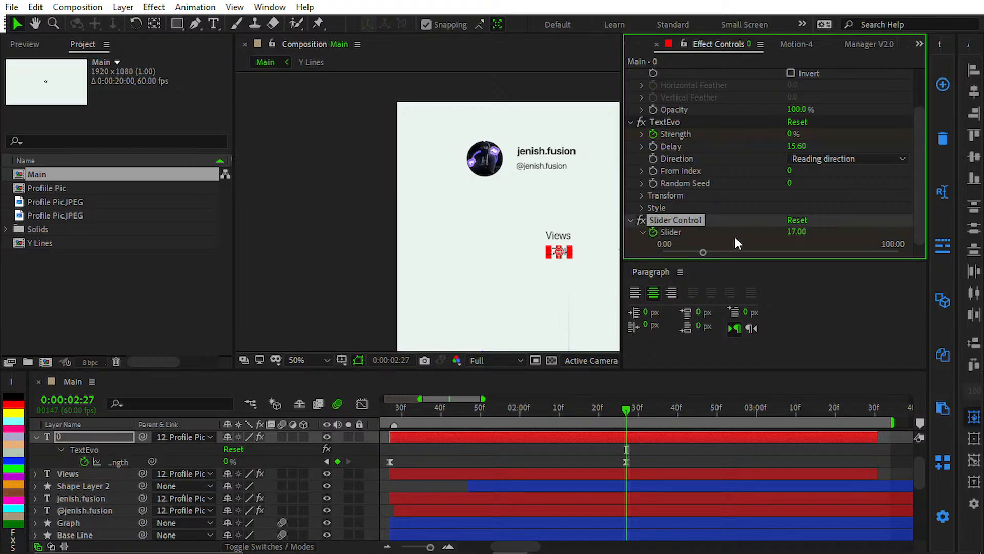
left_click(797, 231)
type("0")
key("Return")
key("u")
key("u")
left_click_drag(627, 486, 614, 487)
left_click_drag(353, 493, 728, 502)
Step: Add a Slider keyframe with a value of 16 at 0:00:02:27 on the 0 layer
key("k")
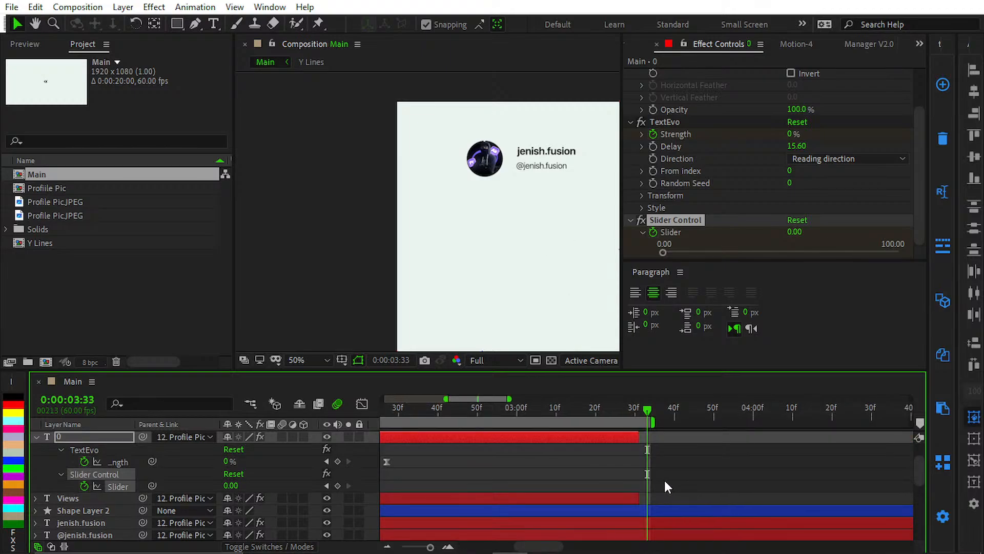
key("j")
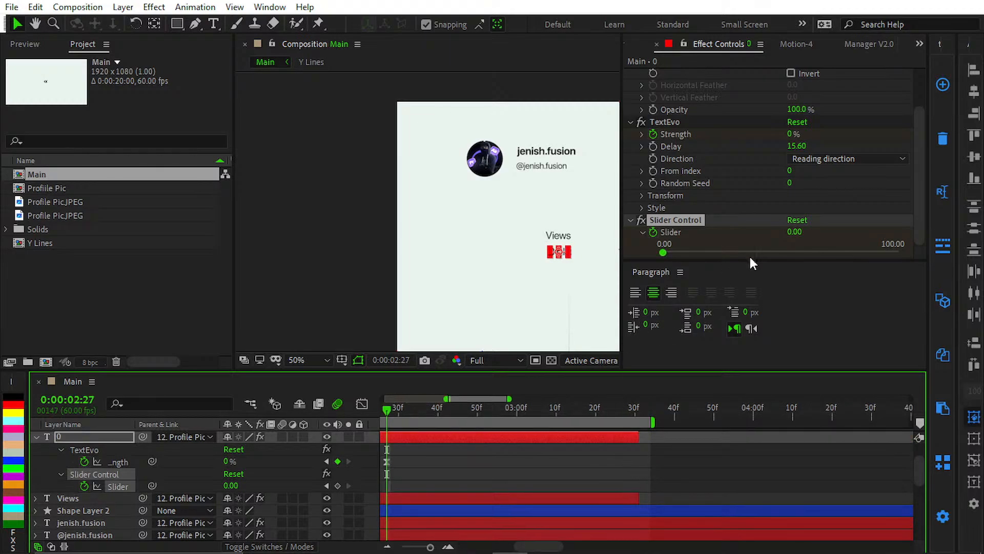
left_click(793, 232)
type("16")
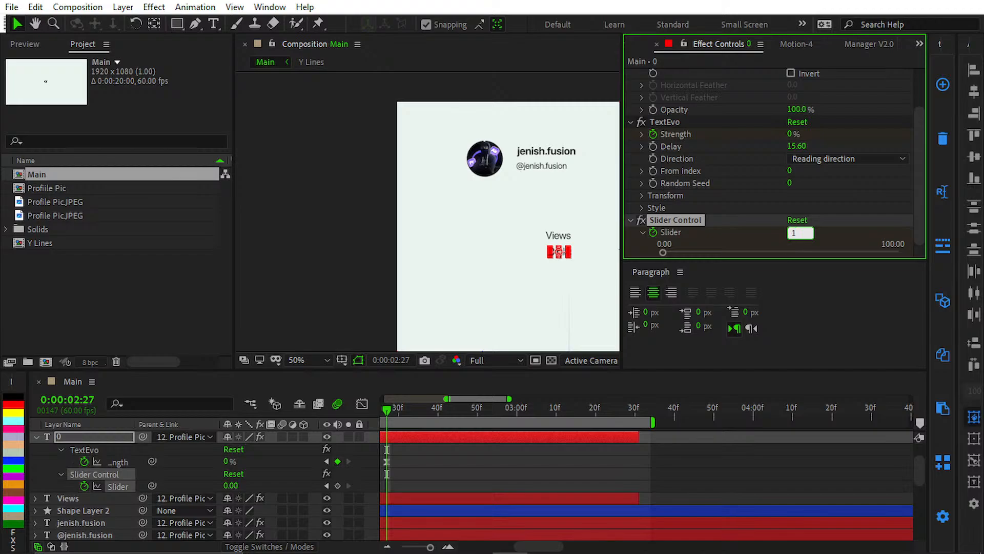
key("Return")
Step: Examine the Views counter in the composition and the 0 layer's Slider keyframes in the timeline
left_click(642, 477)
left_click_drag(605, 469, 633, 472)
scroll(545, 260, "down", 1)
left_click_drag(534, 239, 493, 281)
scroll(345, 155, "up", 1)
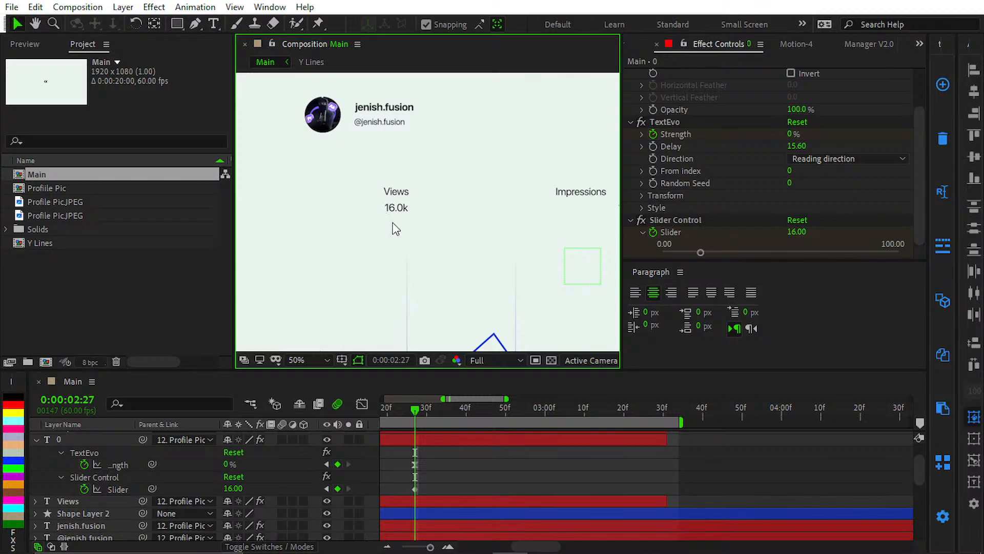
scroll(397, 228, "up", 1)
left_click_drag(395, 204, 404, 190)
left_click_drag(469, 475, 825, 473)
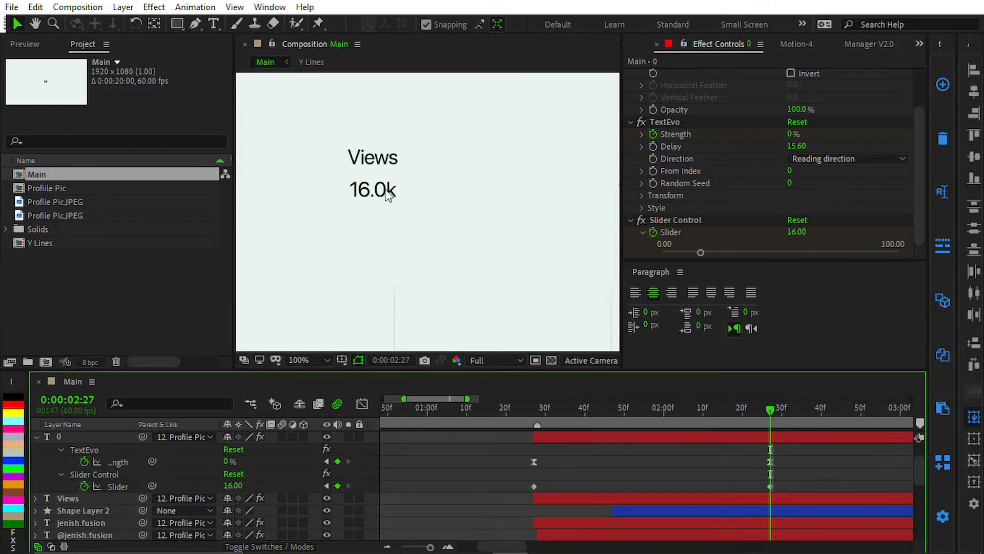
Step: Collapse the 0 layer's keyframed properties and reveal its Source Text expression
left_click(60, 450)
left_click(60, 438)
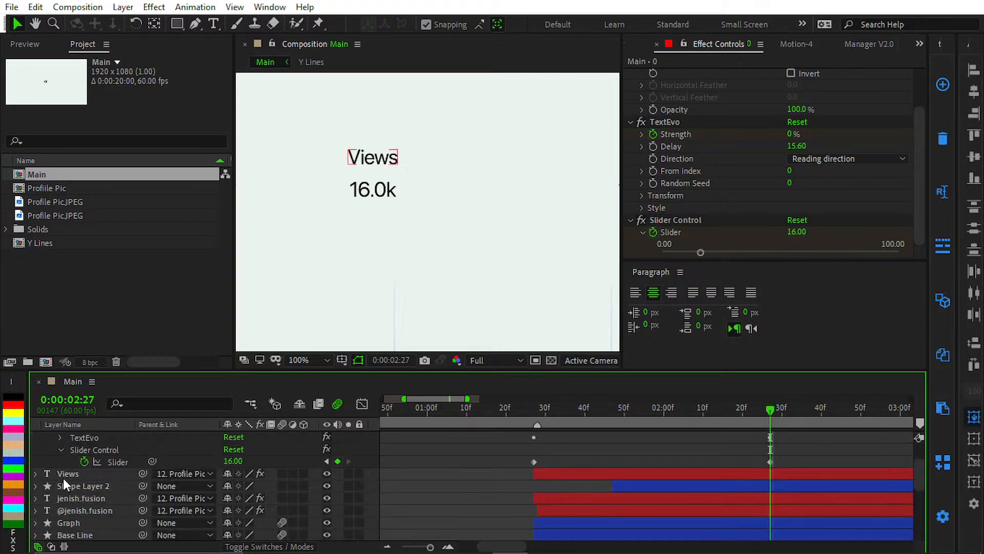
left_click(60, 450)
left_click(60, 450)
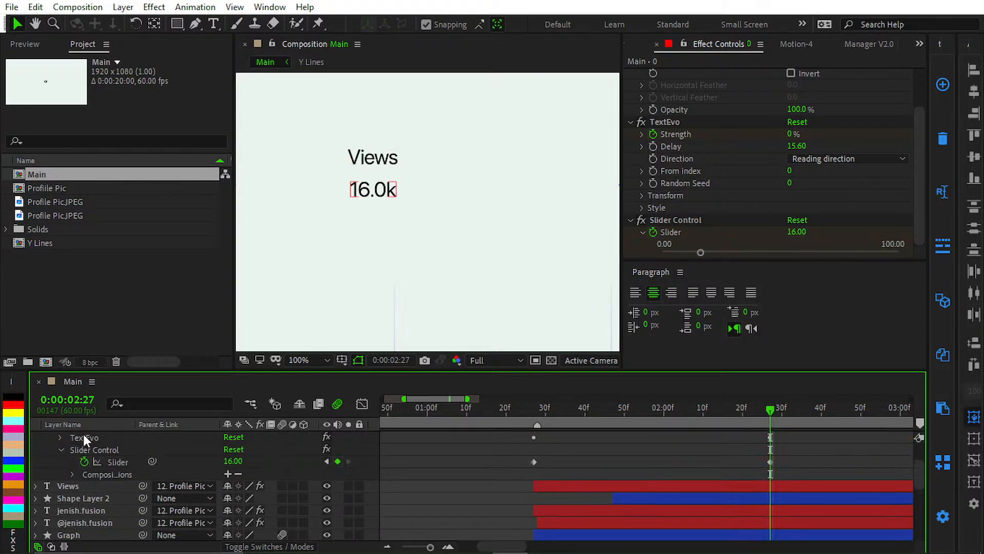
scroll(461, 476, "up", 2)
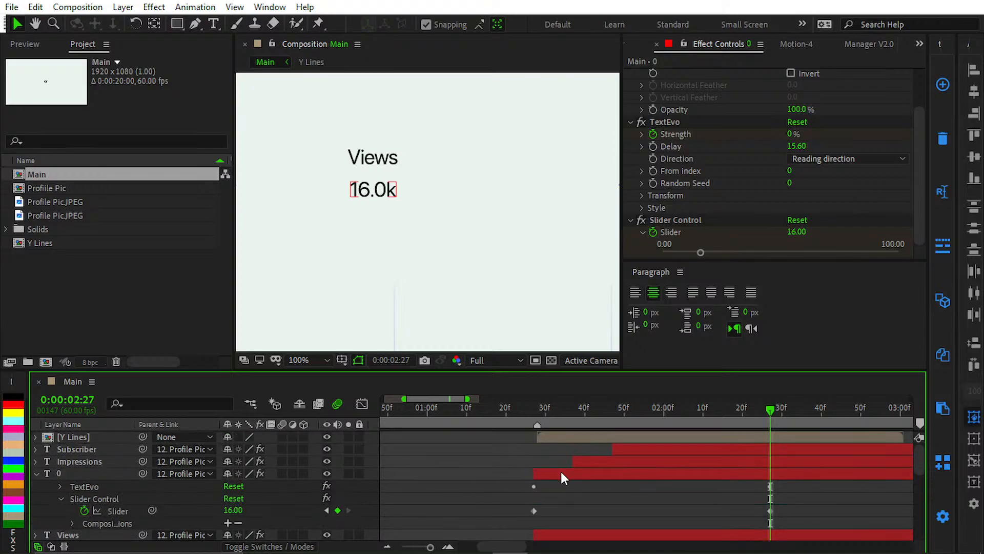
left_click(561, 474)
key("u")
key("u")
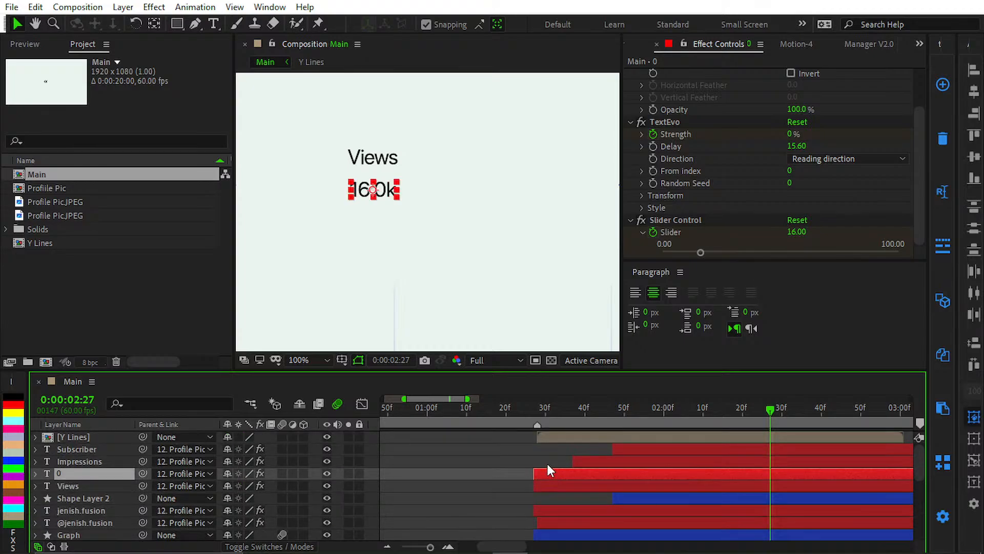
key("e")
key("e")
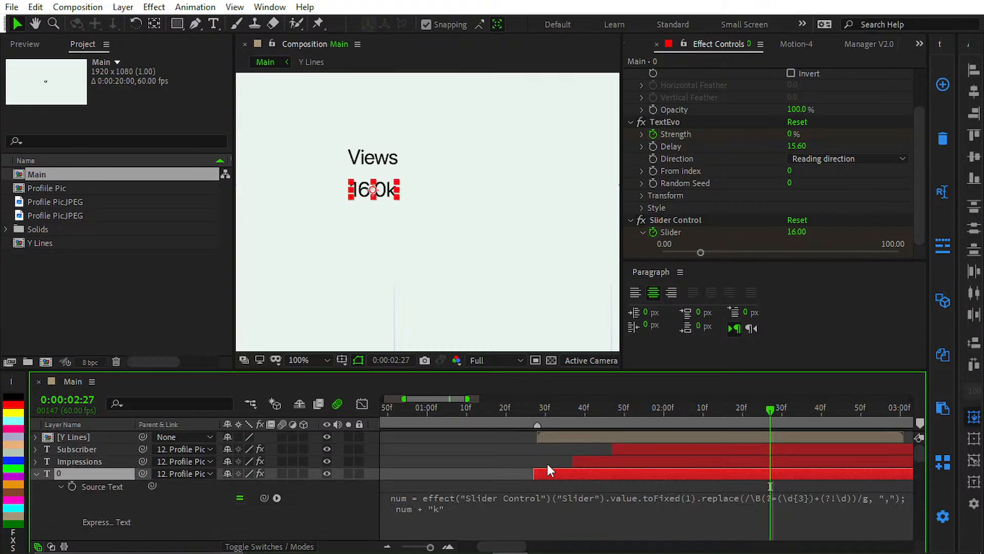
Step: Replace the "k" suffix in the 0 layer's Source Text expression with a capital "K" and apply it
left_click(440, 508)
key("Left")
key("BackSpace")
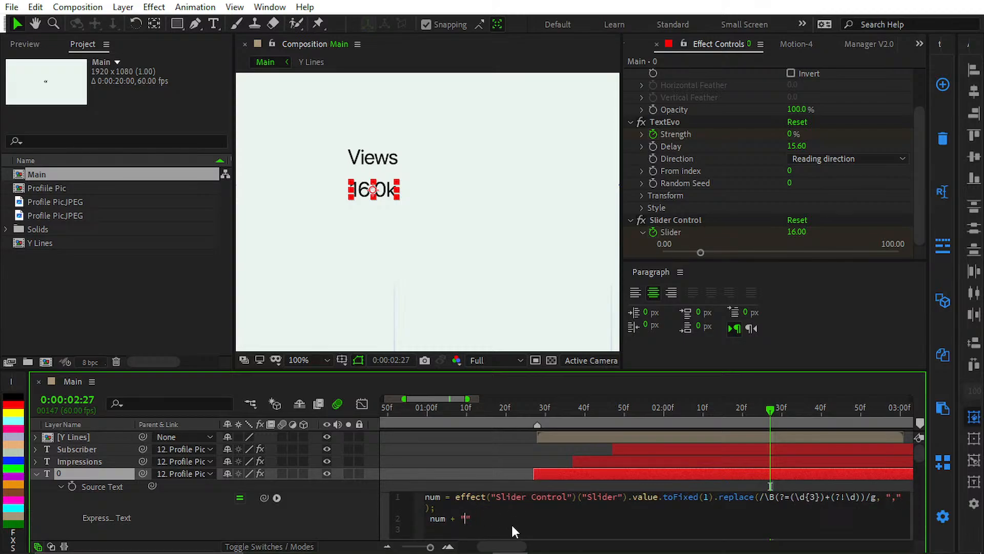
type("K")
key("BackSpace")
type("K")
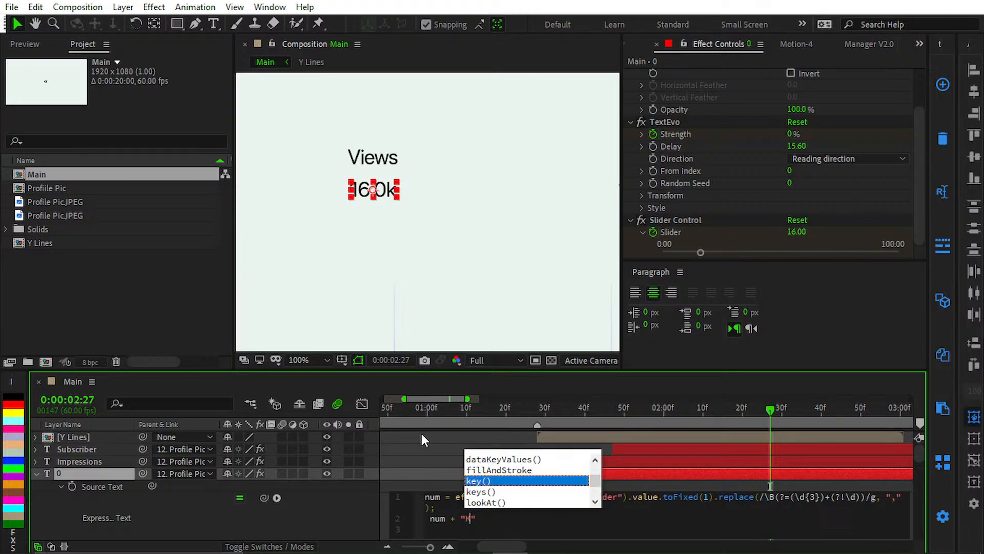
left_click(438, 437)
key("Caps_Lock")
key("Caps_Lock")
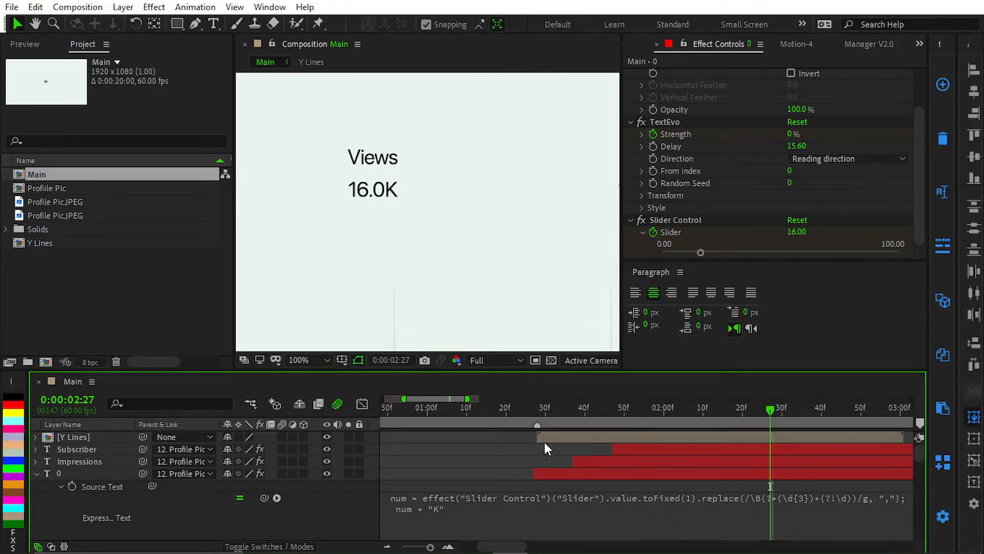
Step: Collapse the 0 layer's properties and move to 0:00:01:29
key("u")
left_click(540, 412)
key("u")
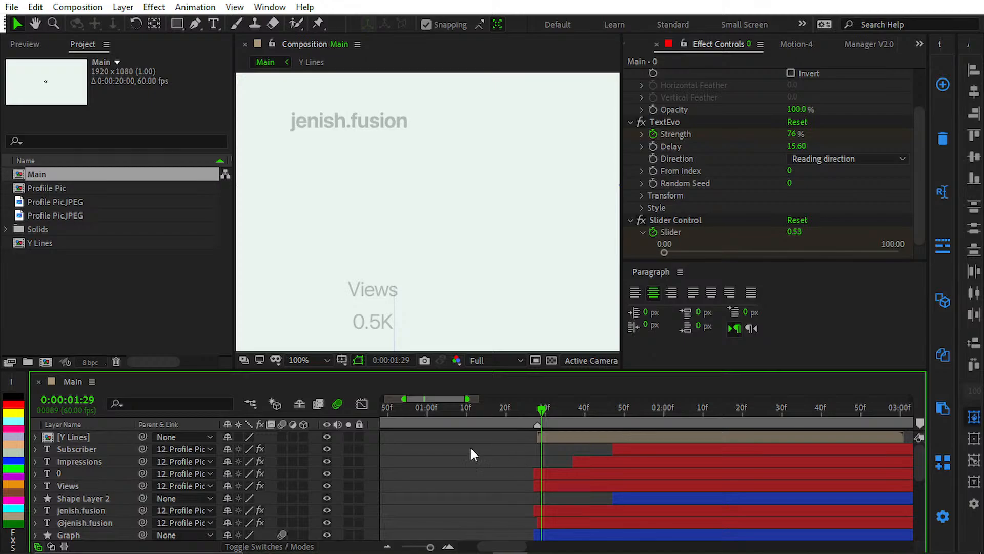
Step: Select the 0 layer and move the current time to 0:00:02:11
left_click(102, 473)
left_click_drag(396, 220, 260, 189)
scroll(377, 219, "down", 4)
left_click_drag(405, 235, 330, 246)
scroll(367, 231, "up", 3)
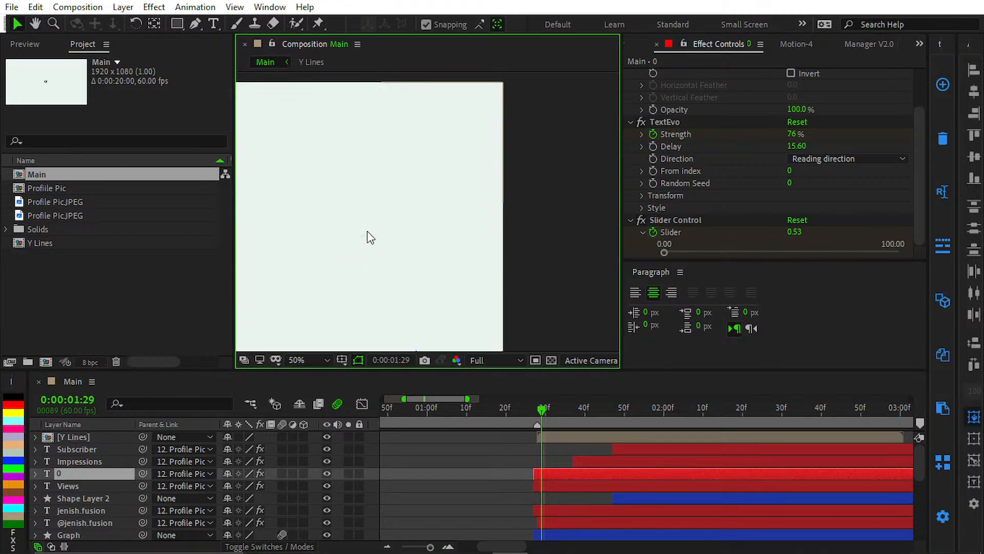
left_click_drag(567, 415, 707, 425)
Step: Duplicate the Impressions text layer and nudge the copy down below the original label
scroll(411, 233, "down", 2)
left_click_drag(410, 232, 633, 257)
scroll(435, 244, "up", 3)
left_click_drag(435, 244, 178, 196)
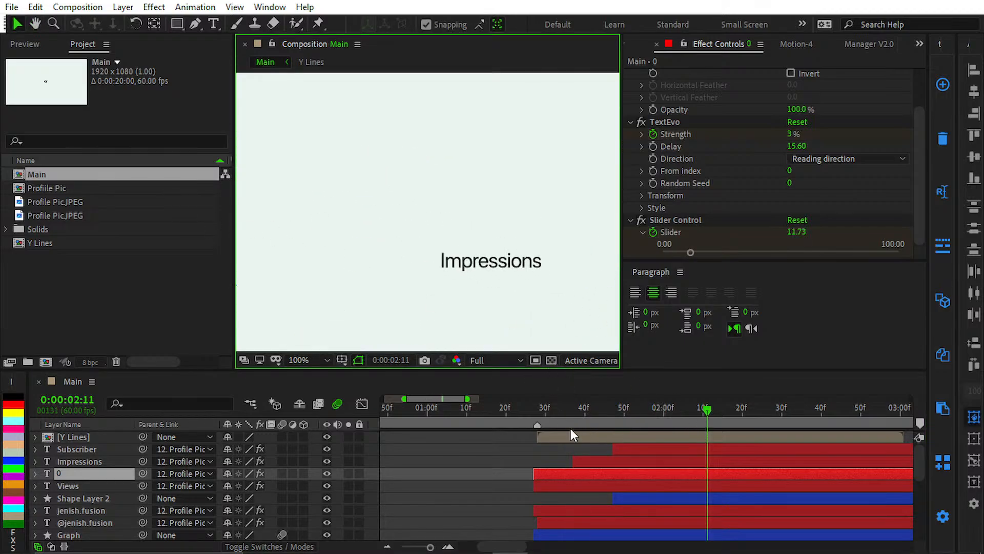
left_click(94, 460)
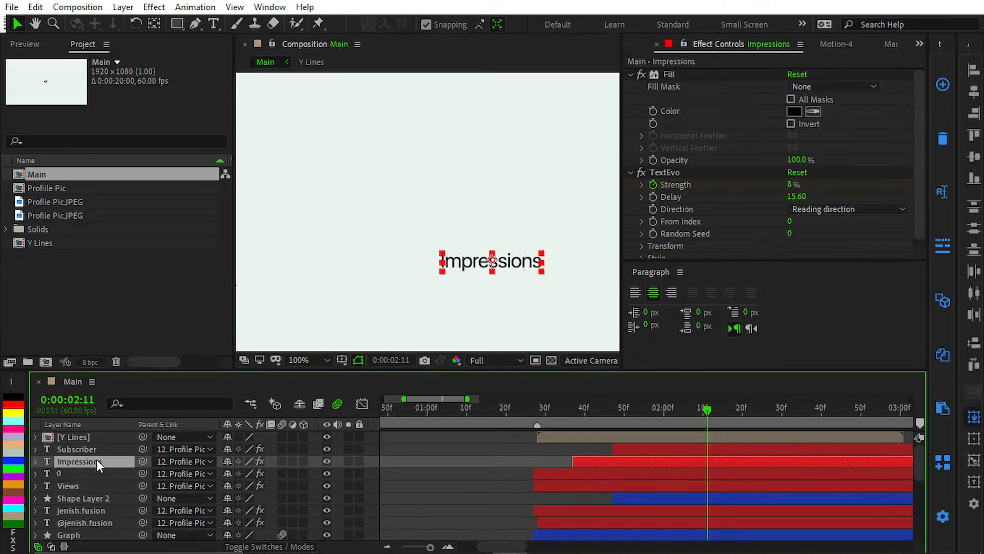
key("ctrl+d")
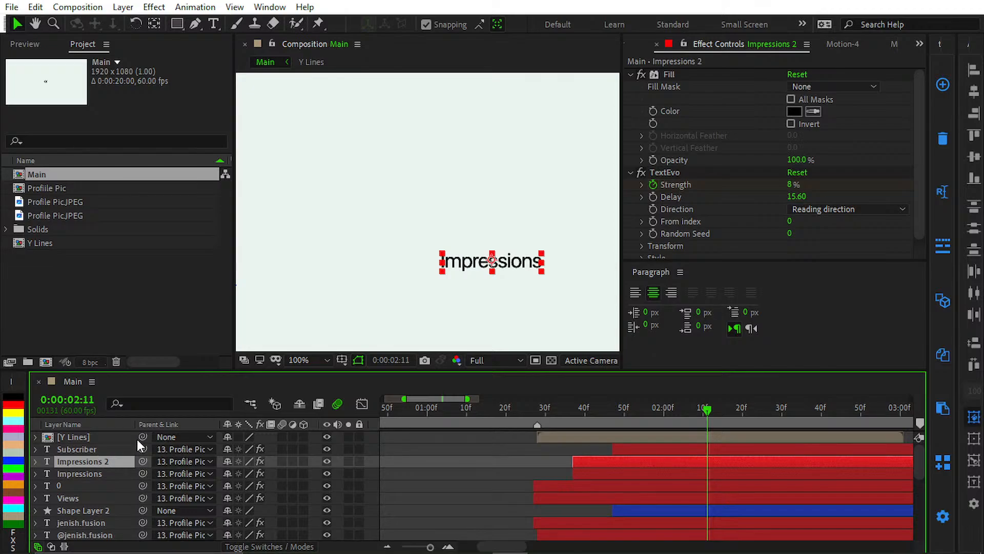
key("shift+Down")
key("shift+Down")
key("shift+Down")
key("shift+Down")
Step: Reveal the Position of the 0 and Impressions 2 layers and set Impressions 2's Y position to 6162.4 to match
left_click(87, 486)
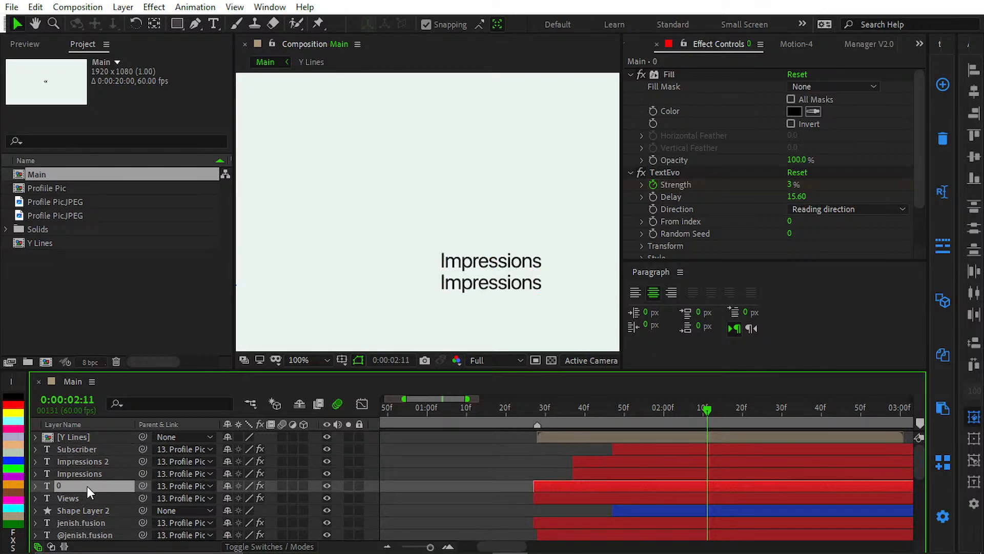
left_click_drag(426, 243, 769, 232)
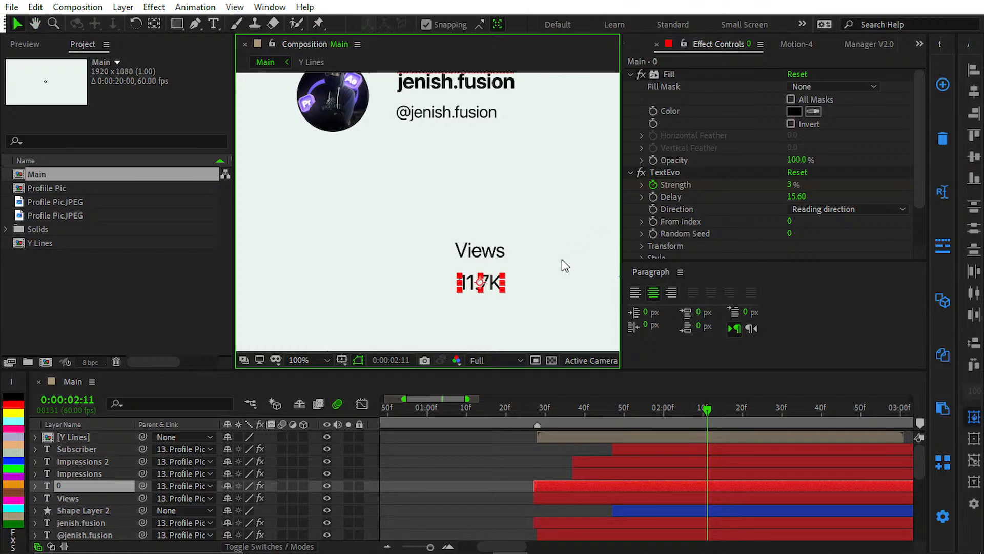
key("p")
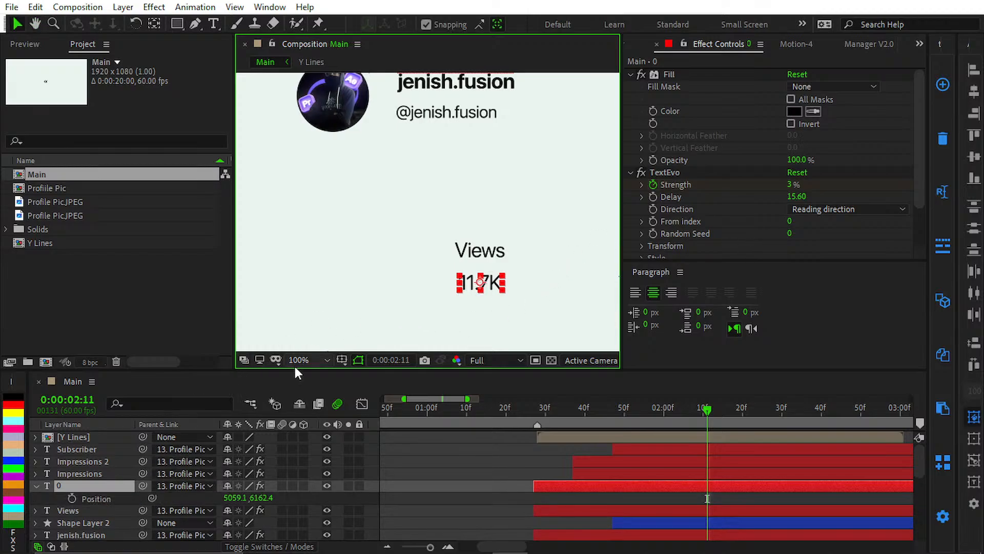
left_click_drag(411, 290, 361, 279)
left_click(100, 461)
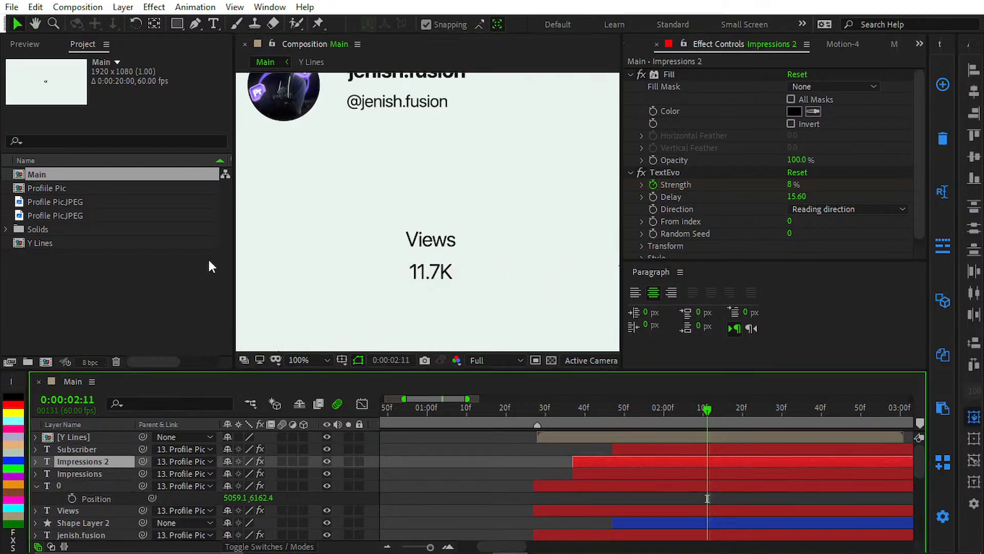
key("p")
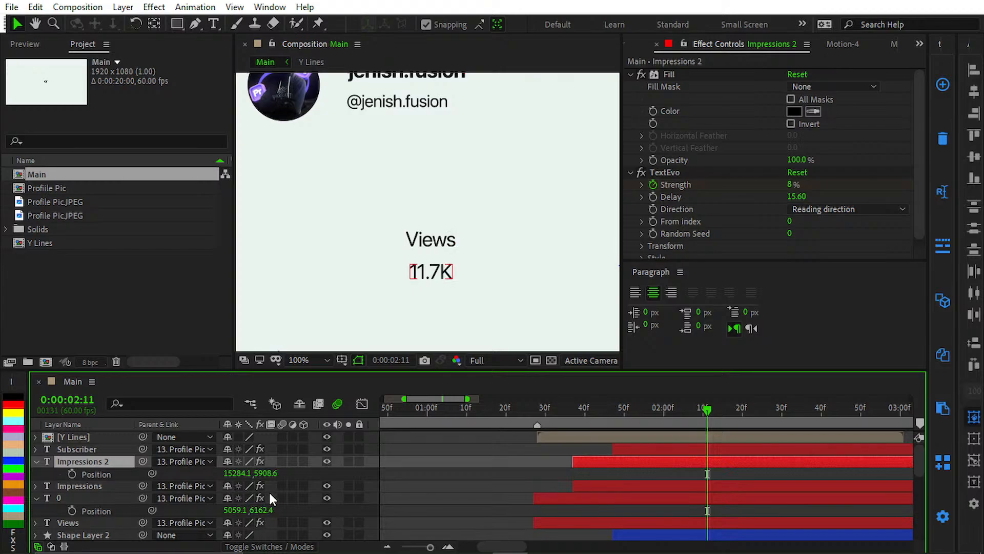
left_click(278, 474)
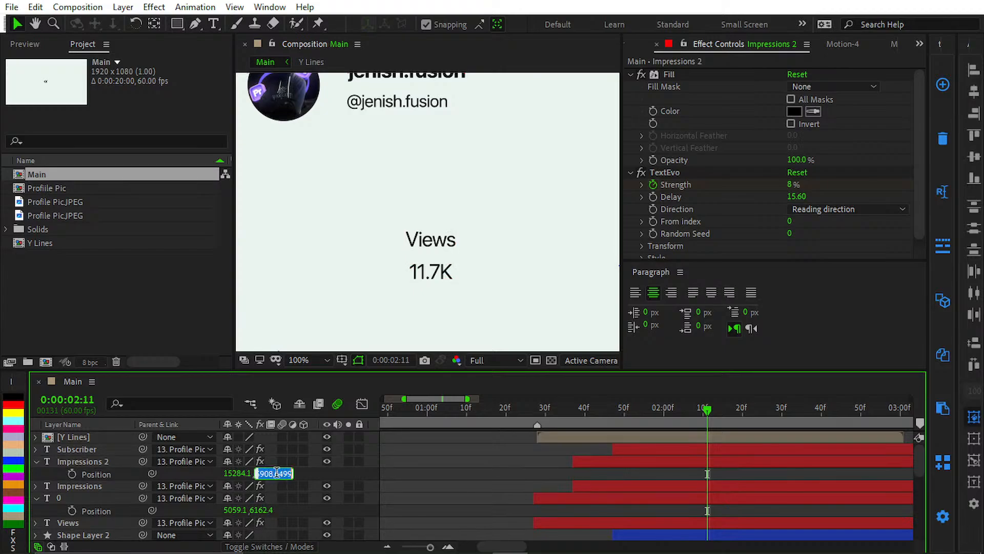
type("6162.4")
left_click(347, 473)
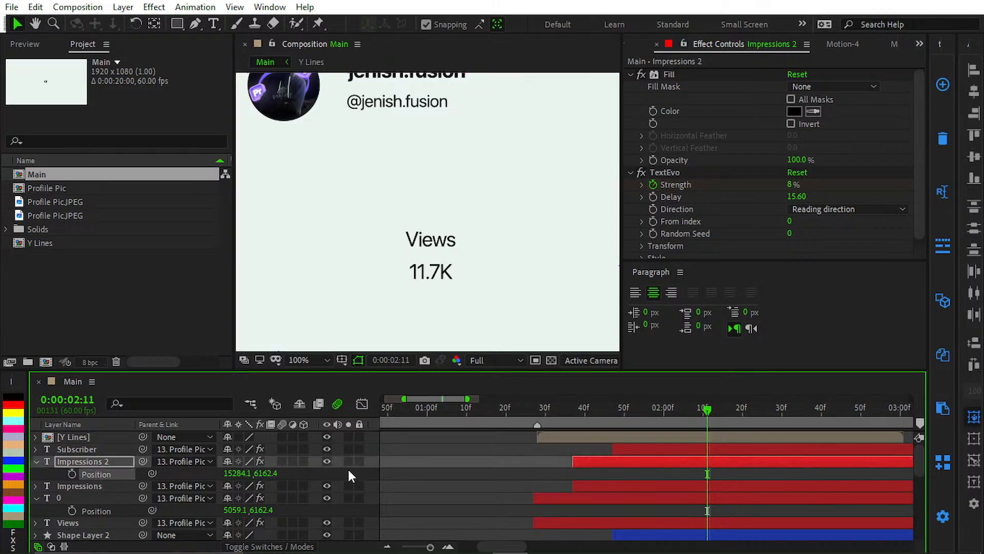
Step: Replace the text of the Impressions 2 layer with 0
scroll(436, 252, "down", 1)
left_click_drag(434, 245, 265, 233)
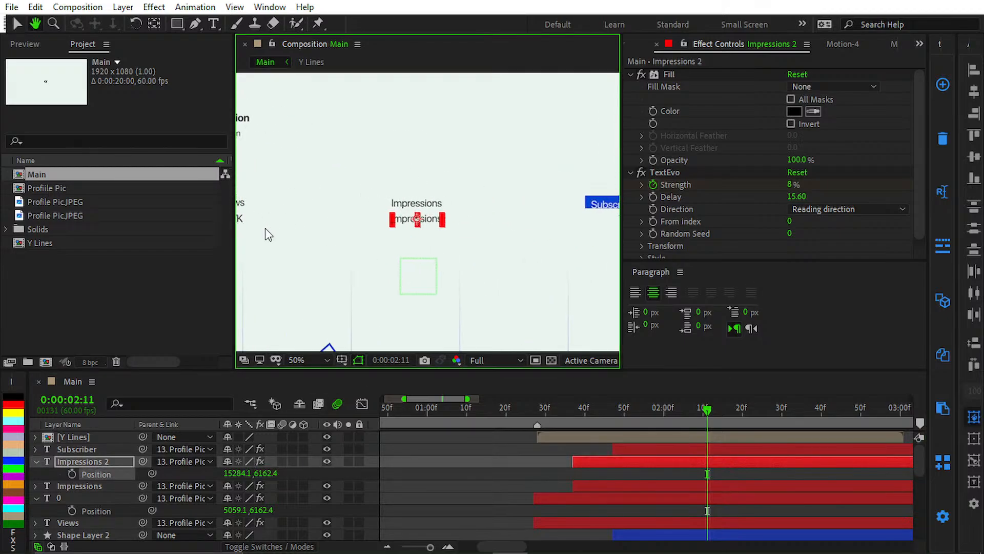
scroll(461, 232, "up", 1)
left_click_drag(422, 225, 426, 226)
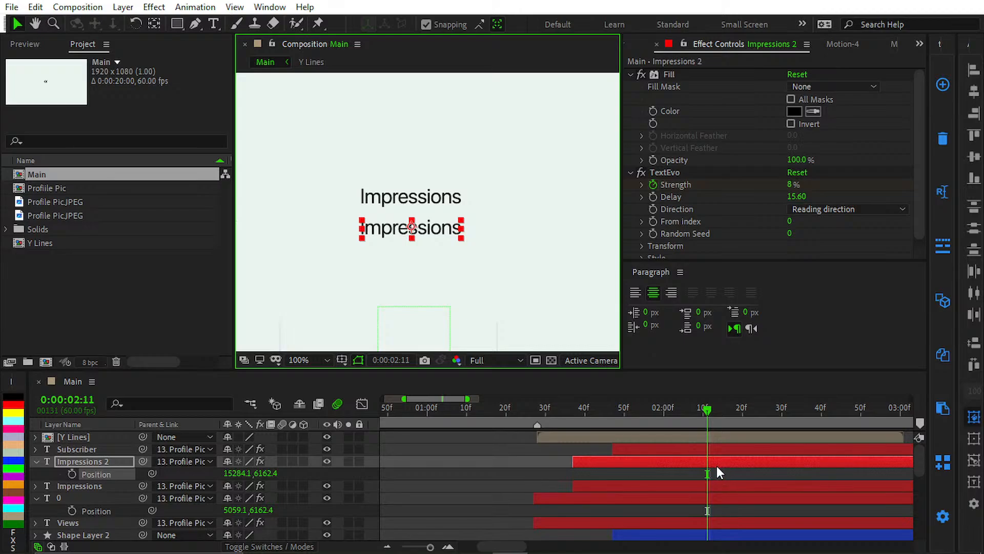
double_click(716, 460)
key("BackSpace")
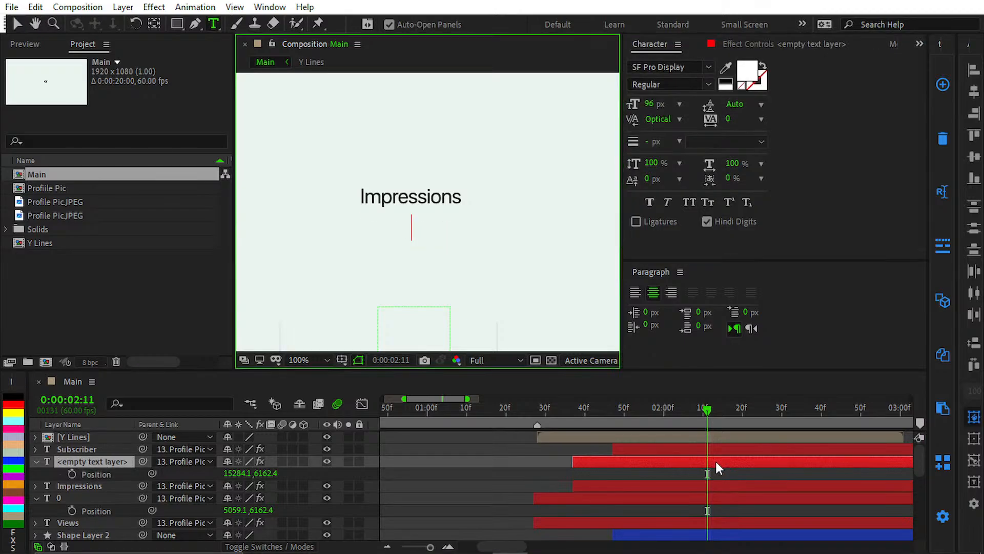
type("0")
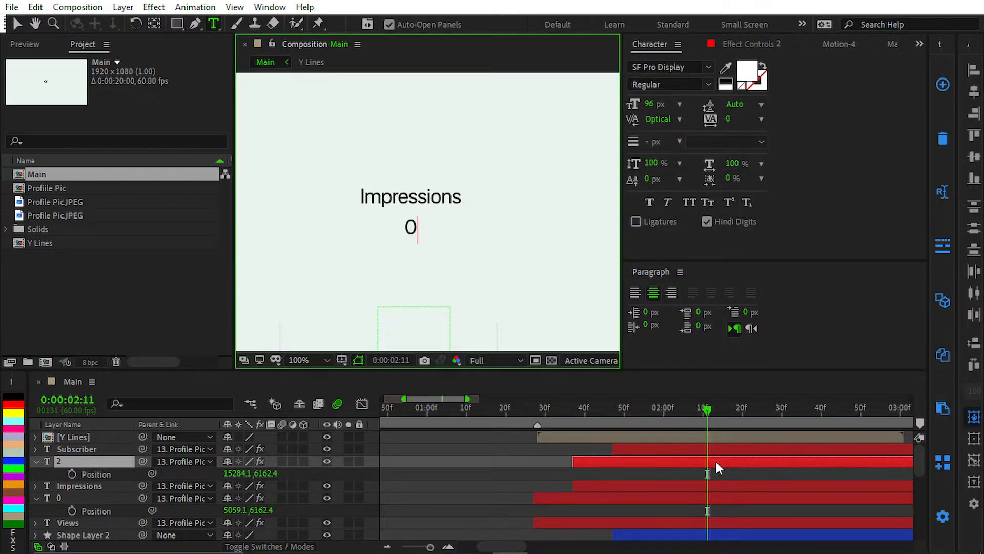
left_click(531, 481)
Step: Save the project, collapse the revealed Position properties and select the Impressions number layer
key("ctrl+s")
left_click_drag(486, 451, 426, 466)
key("u")
key("u")
left_click(533, 461)
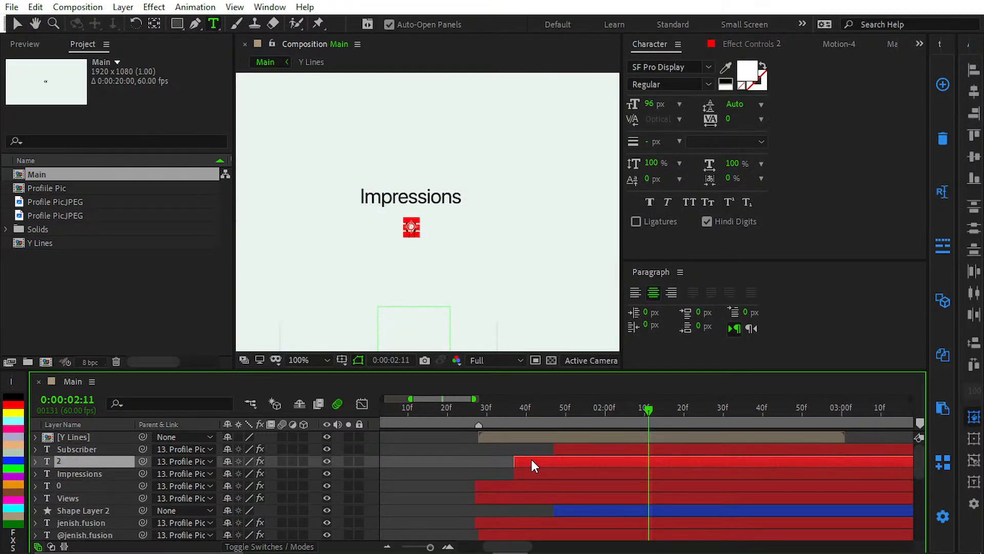
scroll(528, 447, "right", 2)
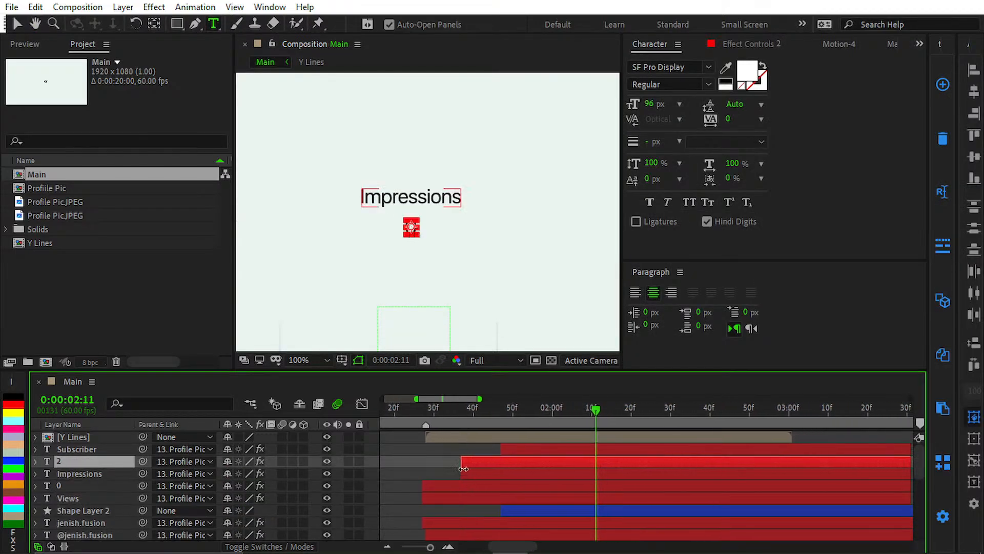
Step: Duplicate the Subscriber text layer and set the copy's Y position to 6162
left_click(537, 450)
left_click_drag(494, 275, 305, 297)
key("v")
left_click_drag(355, 262, 236, 277)
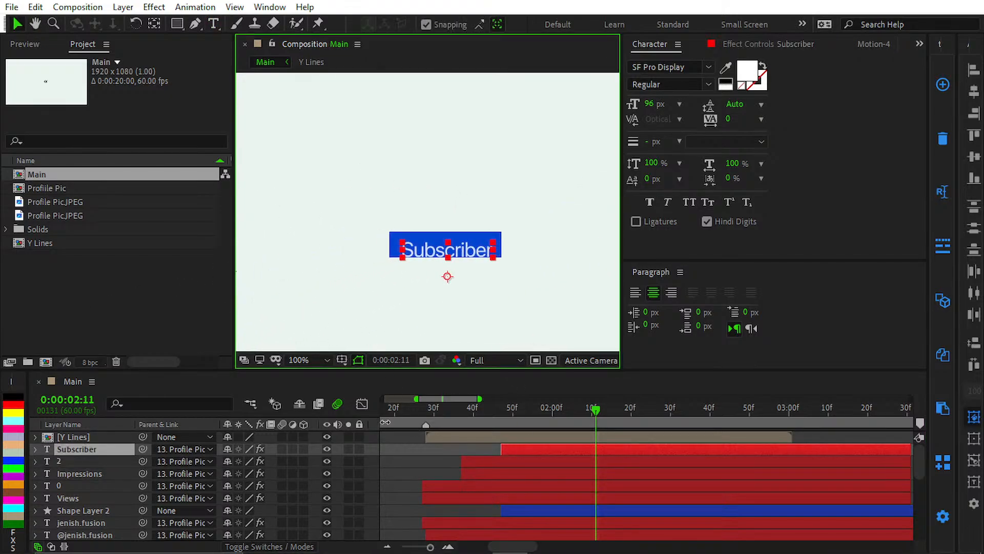
key("ctrl+d")
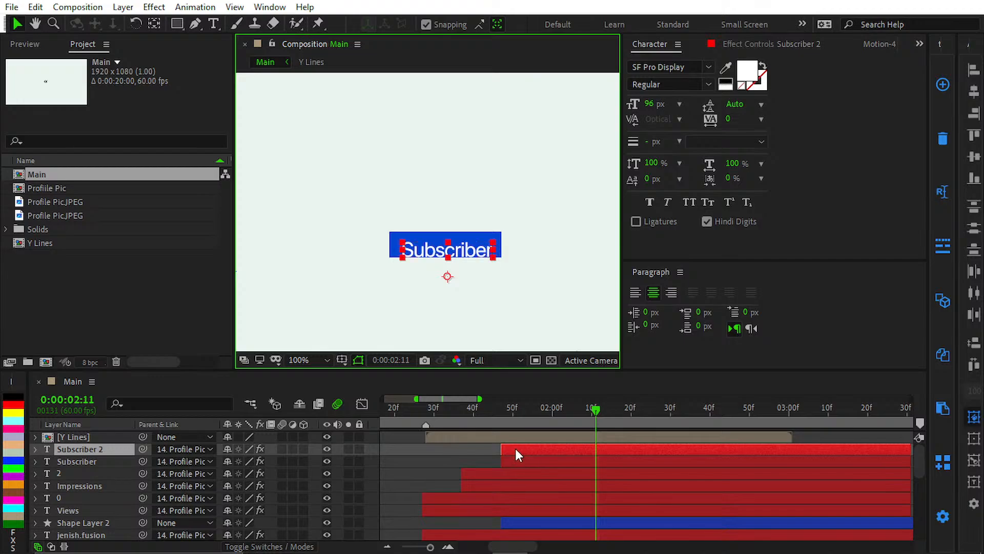
key("p")
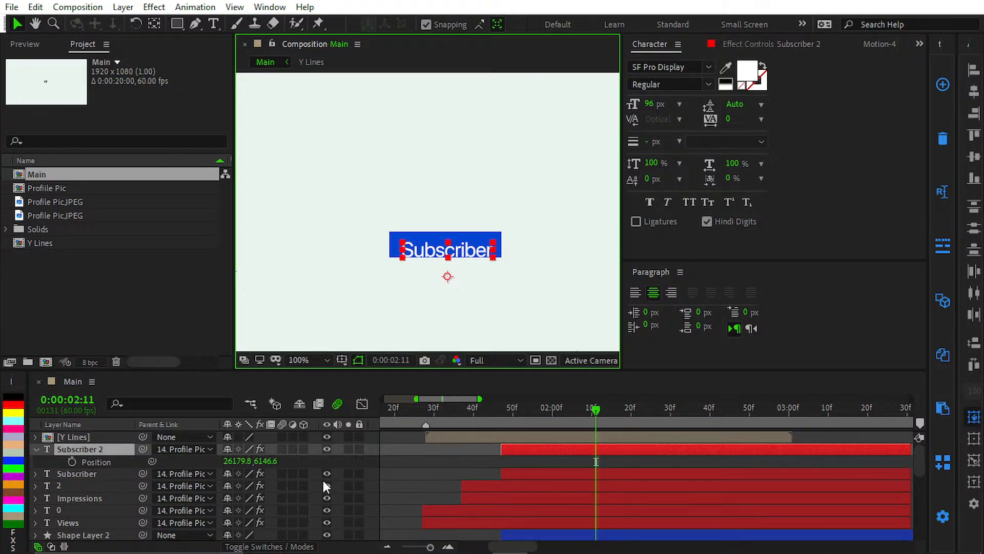
left_click(277, 460)
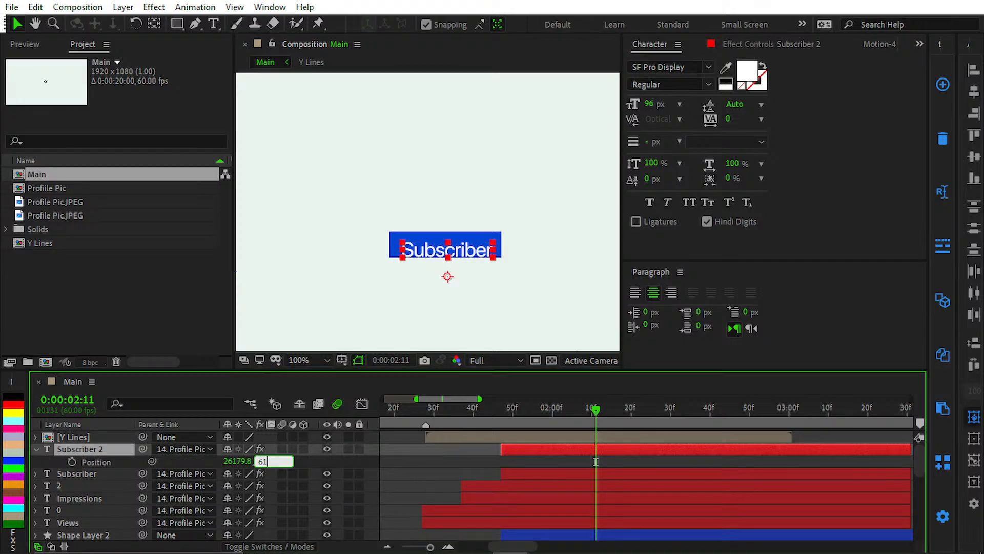
type("6162")
key("Return")
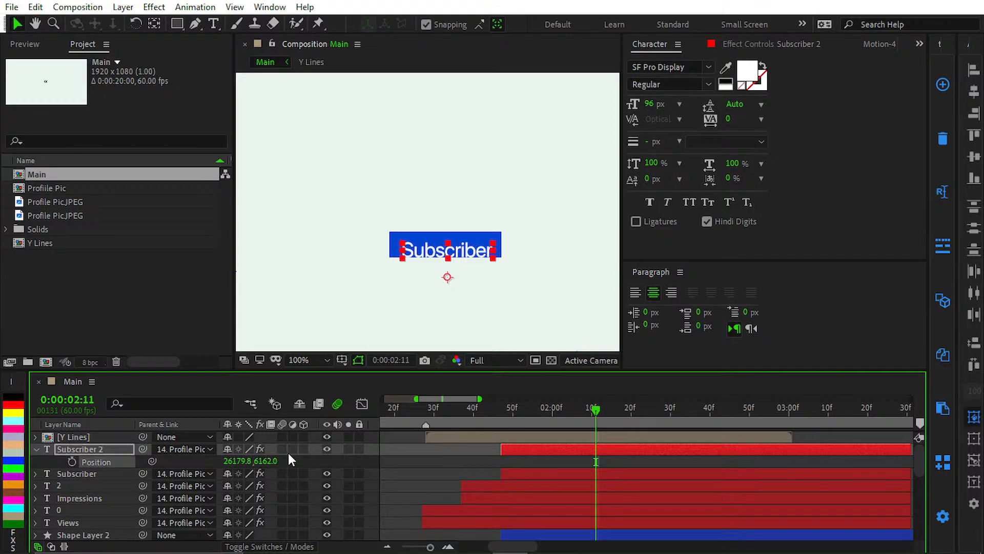
Step: Match Subscriber 2's Y position to layer 2 by setting it to 6162.4, and save the project
left_click(105, 478)
left_click(100, 483)
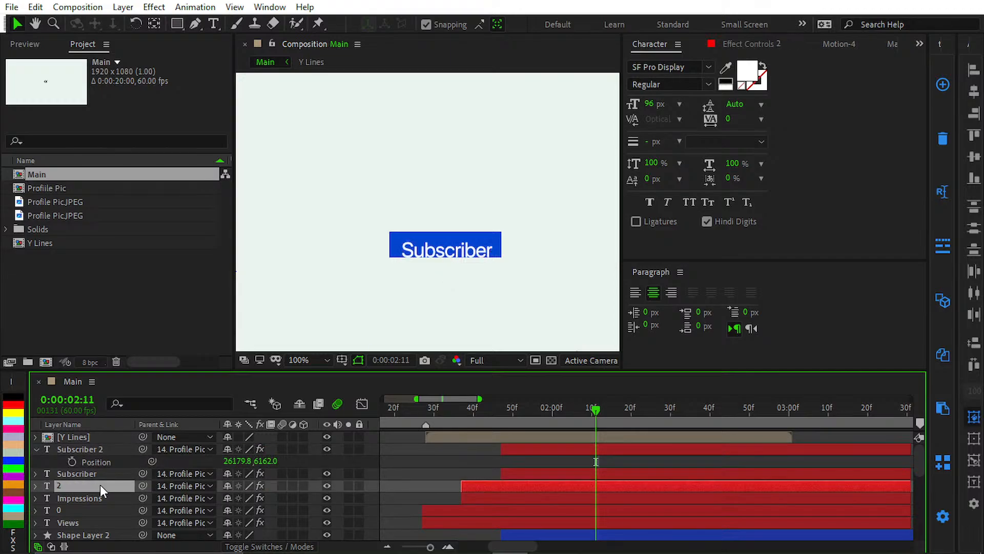
key("p")
left_click(266, 461)
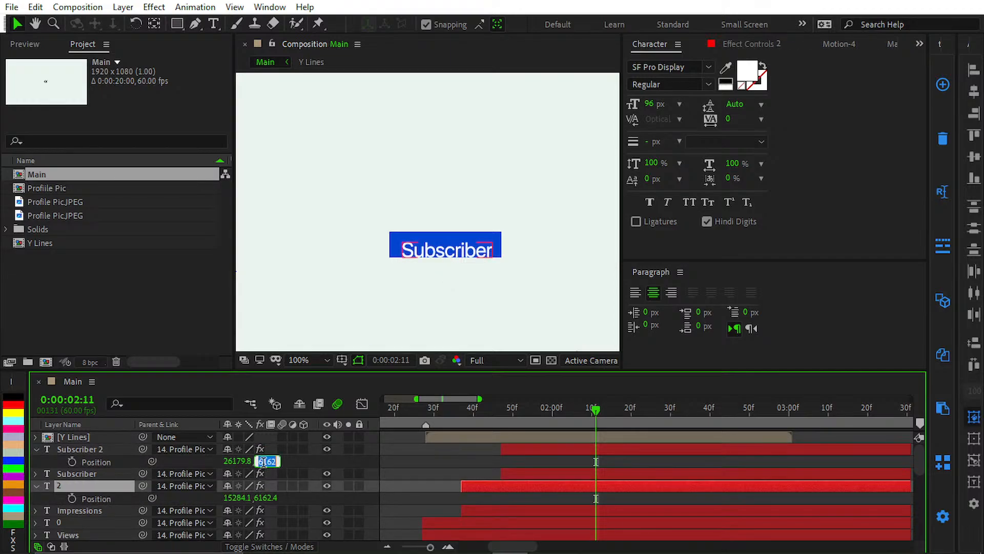
key("Return")
left_click(428, 481)
key("ctrl+s")
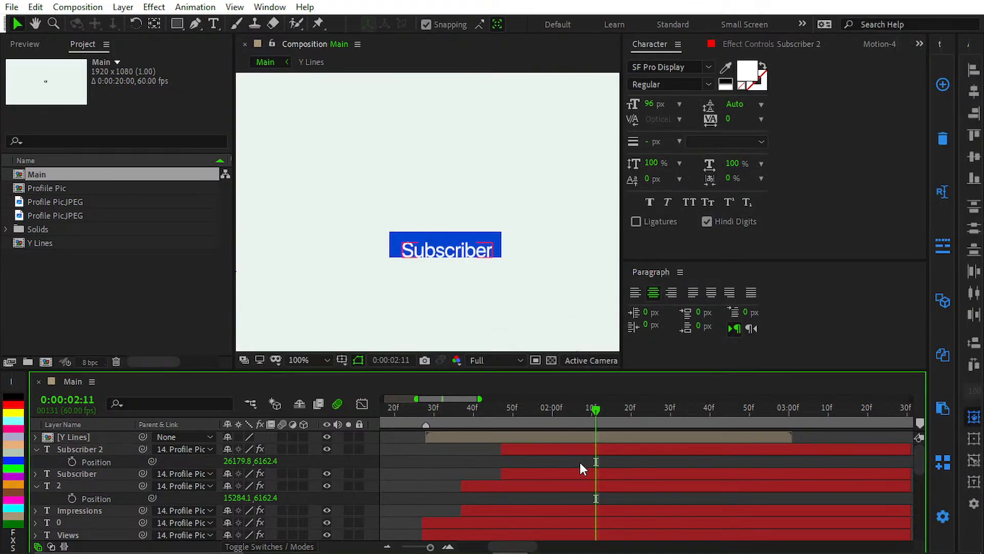
Step: Change the Fill effect color of the Subscriber 2 layer to black
left_click(587, 450)
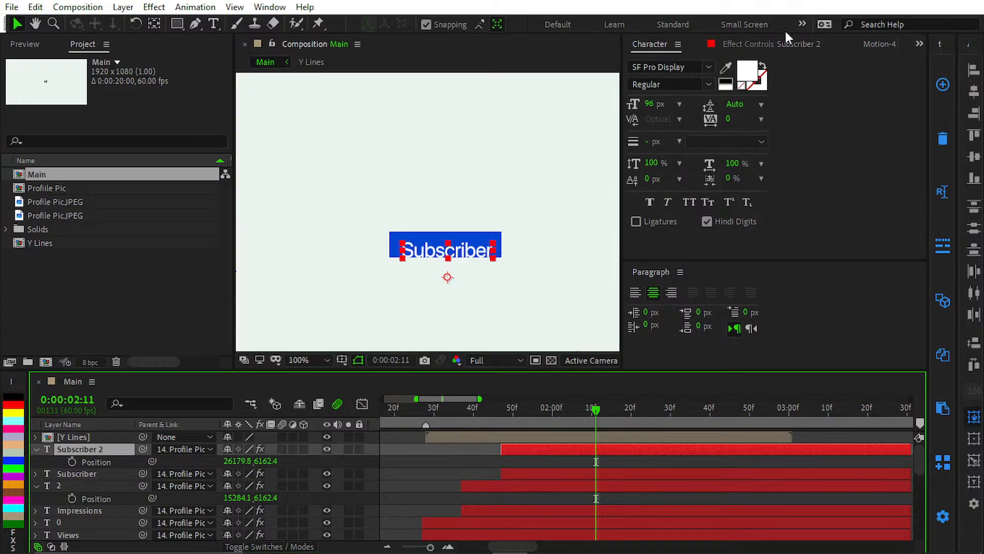
left_click(771, 50)
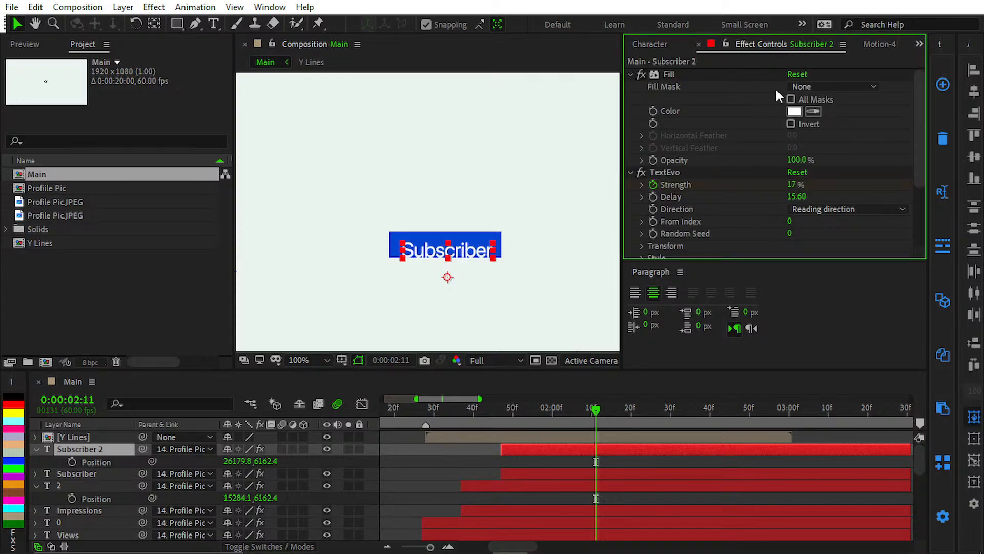
left_click(791, 112)
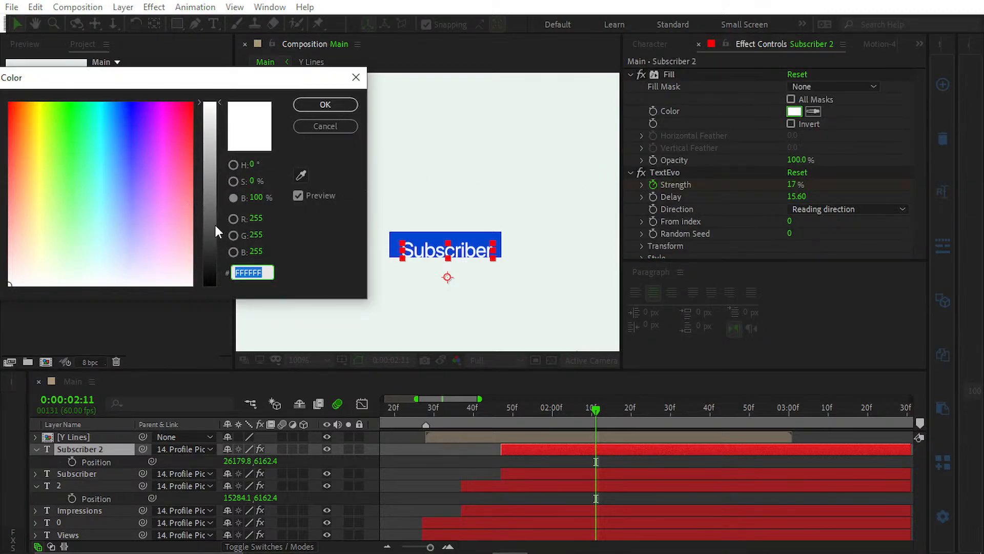
left_click_drag(214, 221, 216, 319)
left_click(342, 106)
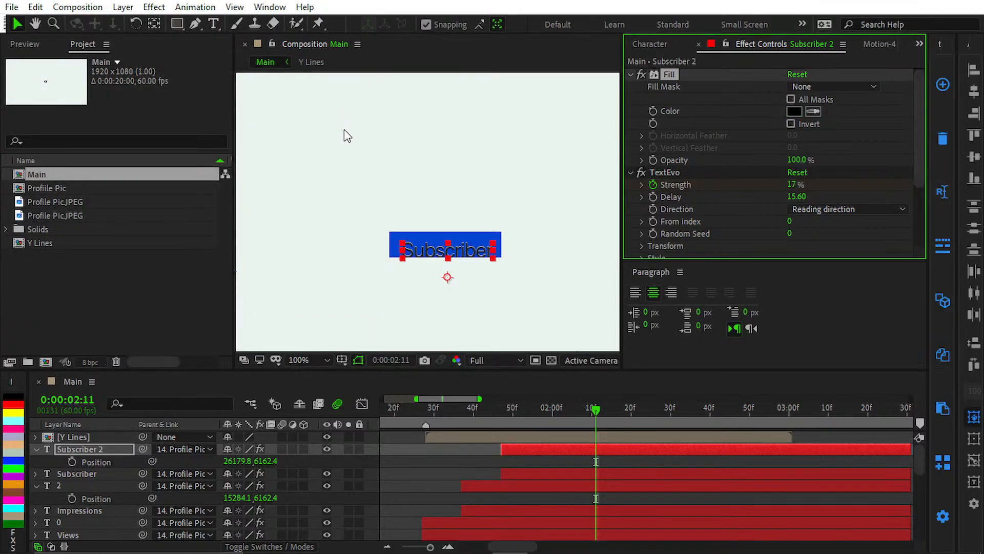
left_click(436, 466)
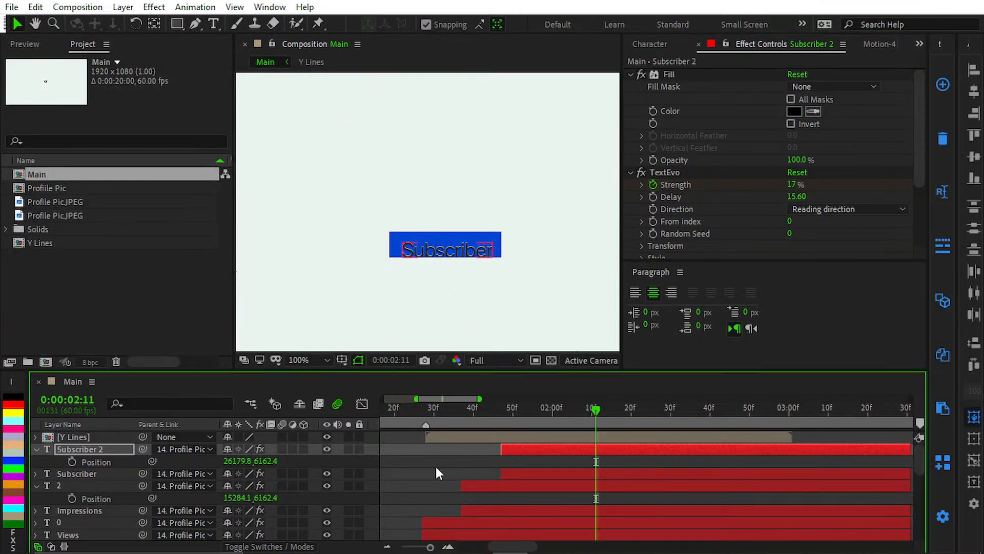
Step: Move to 0:00:02:53 and shift the Subscriber 2 layer down to a Y position of about 7562.4
left_click(544, 439)
left_click_drag(672, 408, 758, 412)
left_click(615, 450)
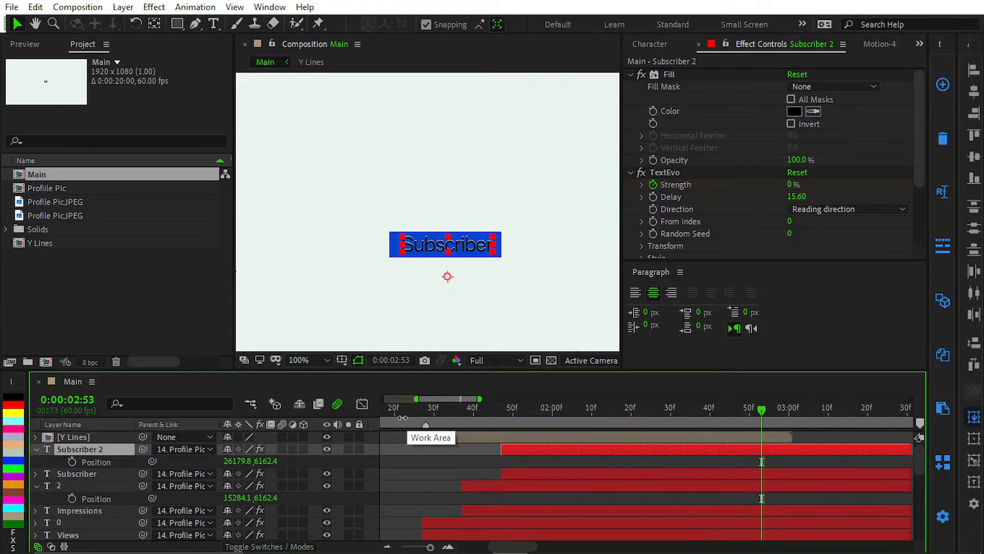
left_click_drag(253, 462, 331, 460)
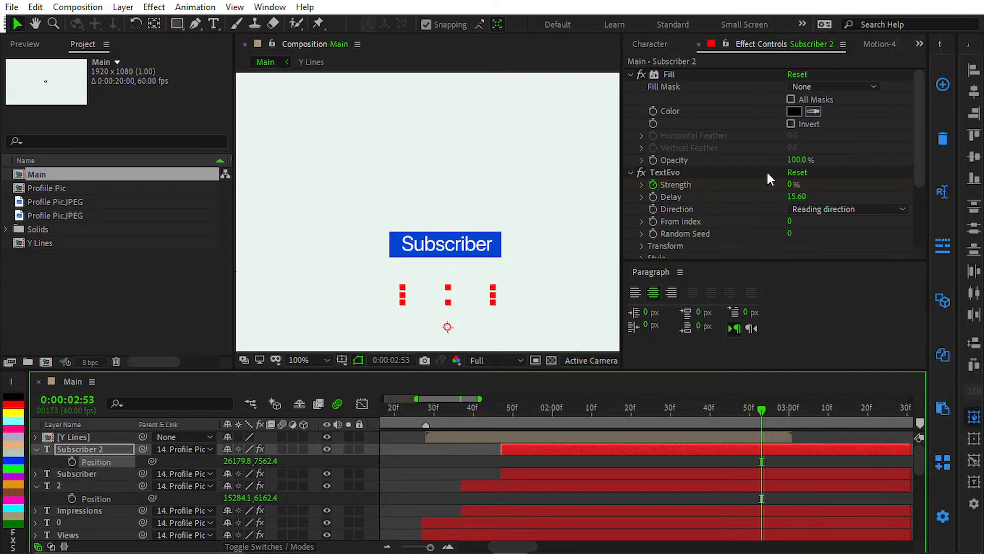
Step: Delete the Set Matte effect from Subscriber 2 and set the layer's Y position to 6162.4
scroll(696, 223, "down", 3)
left_click(700, 177)
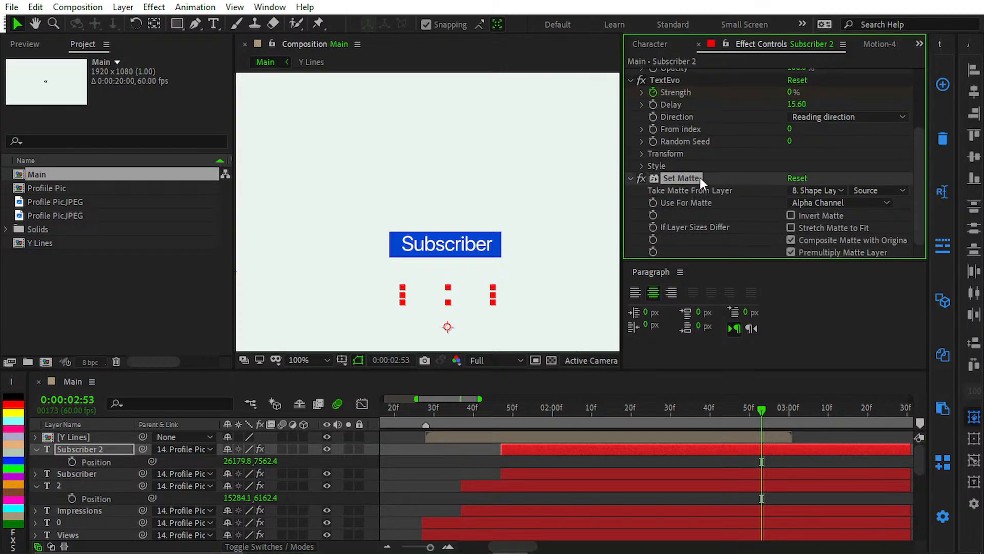
key("Delete")
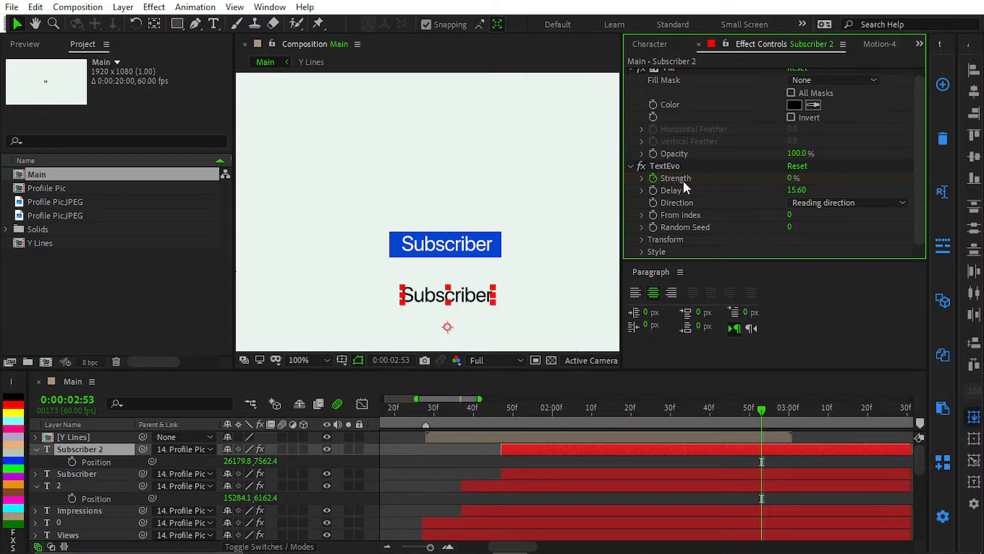
left_click(267, 461)
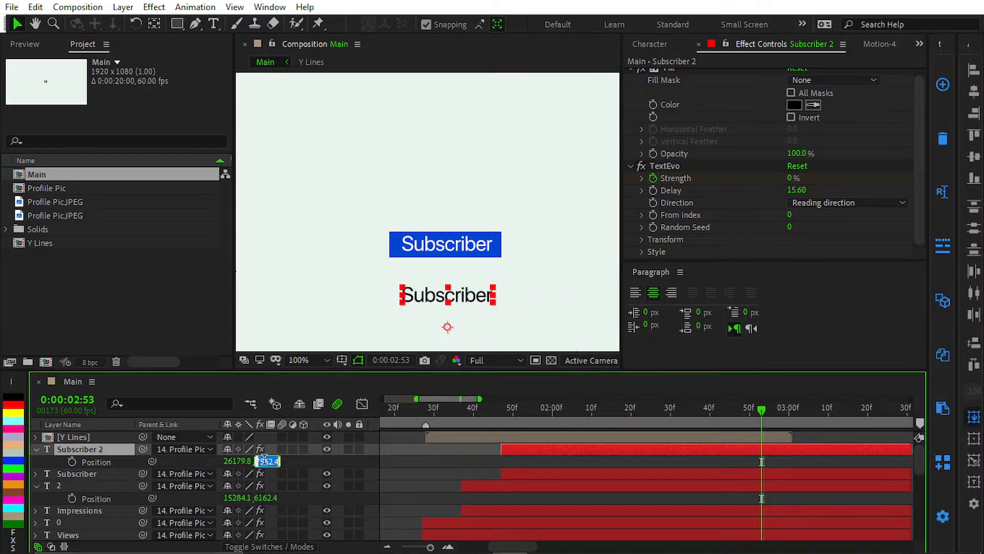
type("6162.4")
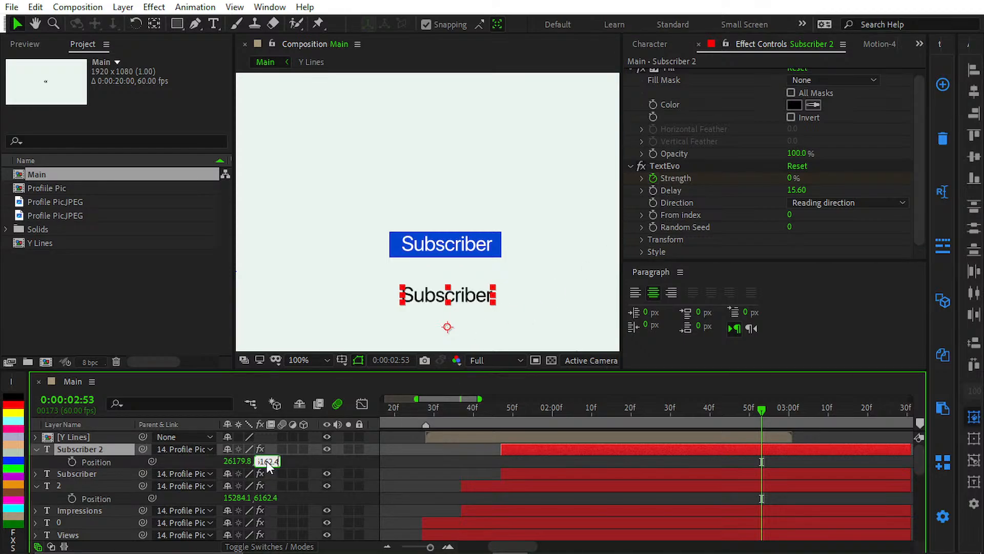
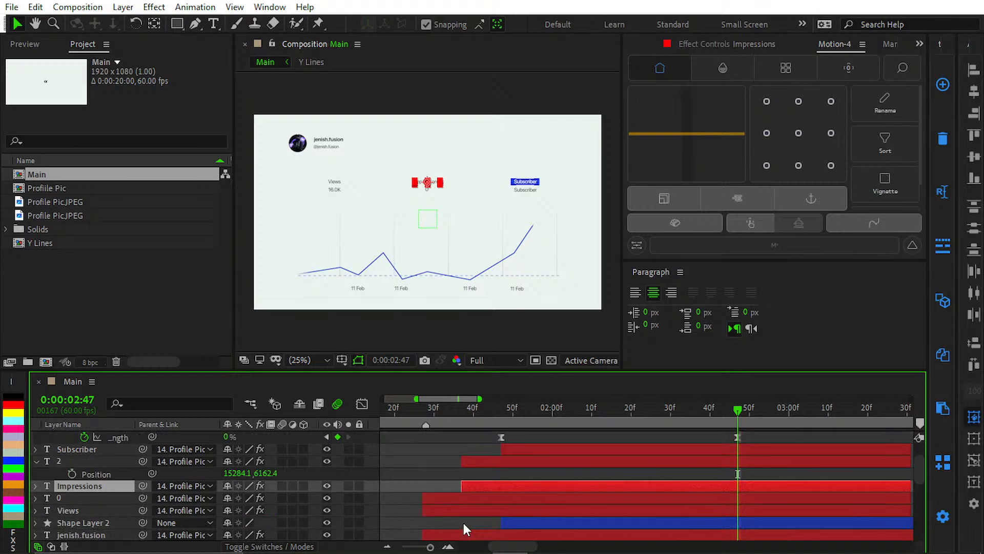
Step: Move the ending TextEvo Strength keyframe of the 0 layer under Views to 0:00:02:47
left_click(463, 501)
key("u")
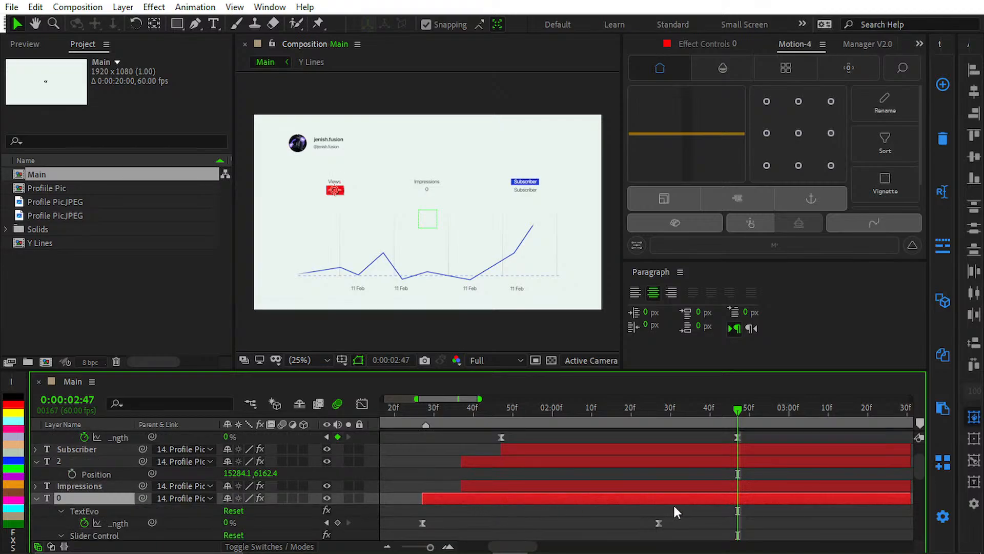
left_click_drag(660, 523, 405, 525)
left_click(499, 511)
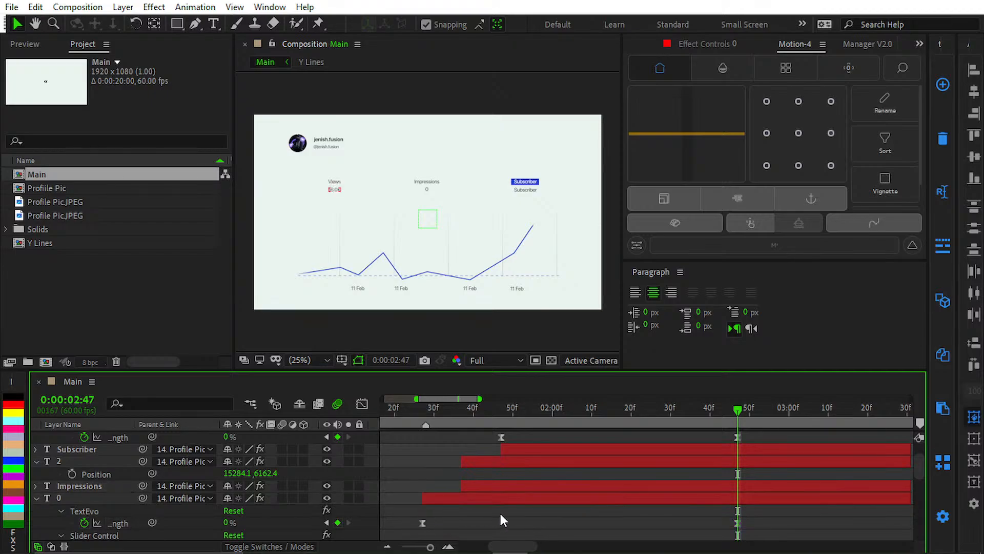
key("u")
left_click(505, 472)
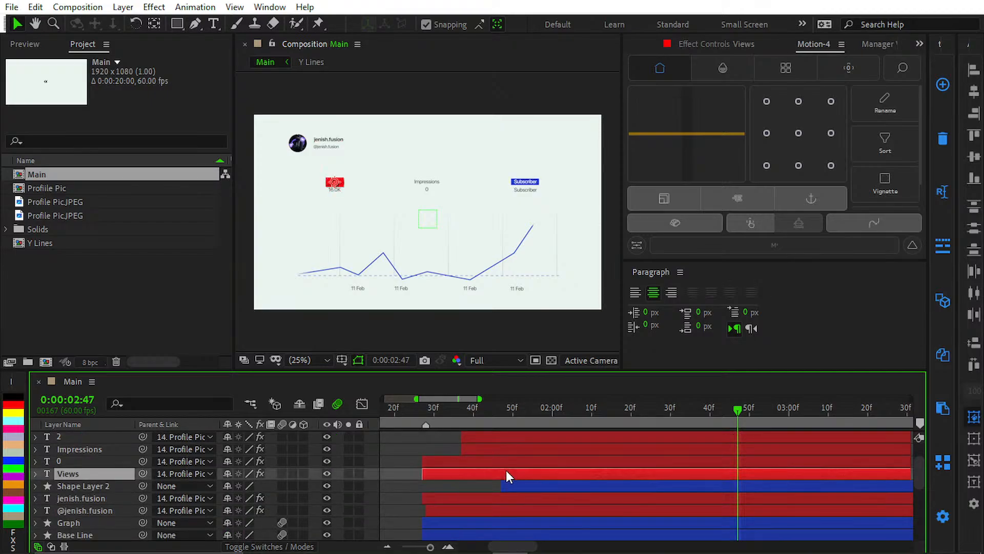
left_click(509, 459)
key("u")
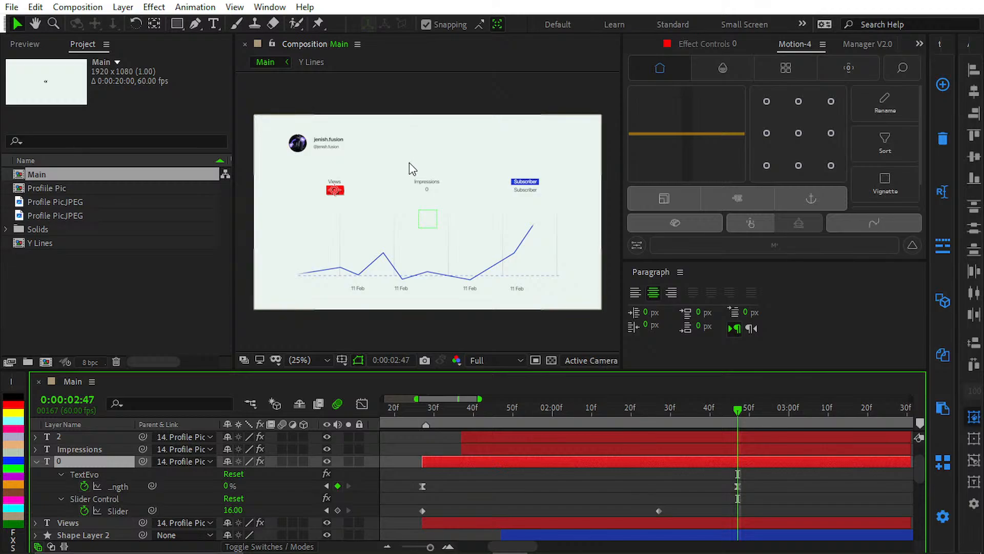
key("u")
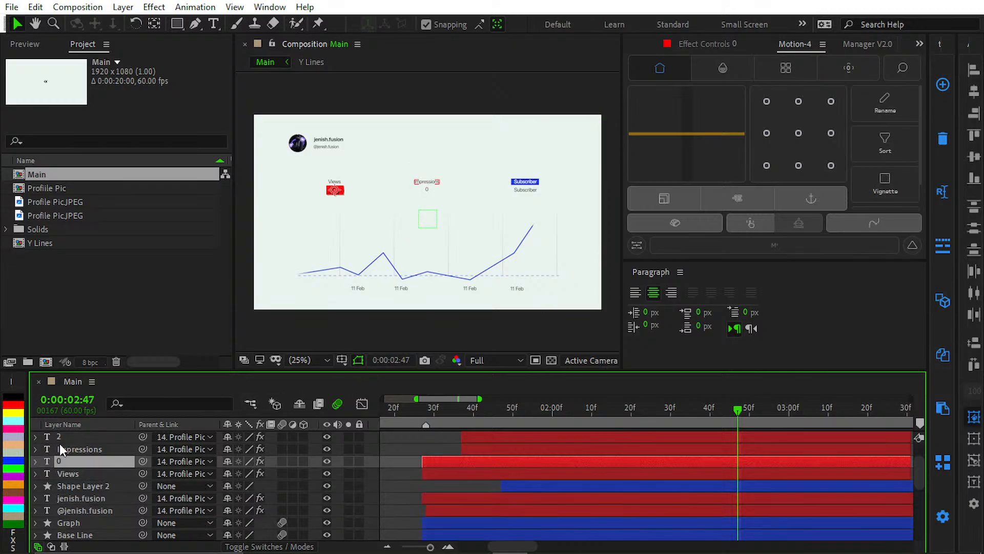
Step: Select layer 2, the number under Impressions, and expose its Source Text property
left_click(75, 436)
key("/")
scroll(424, 246, "up", 4)
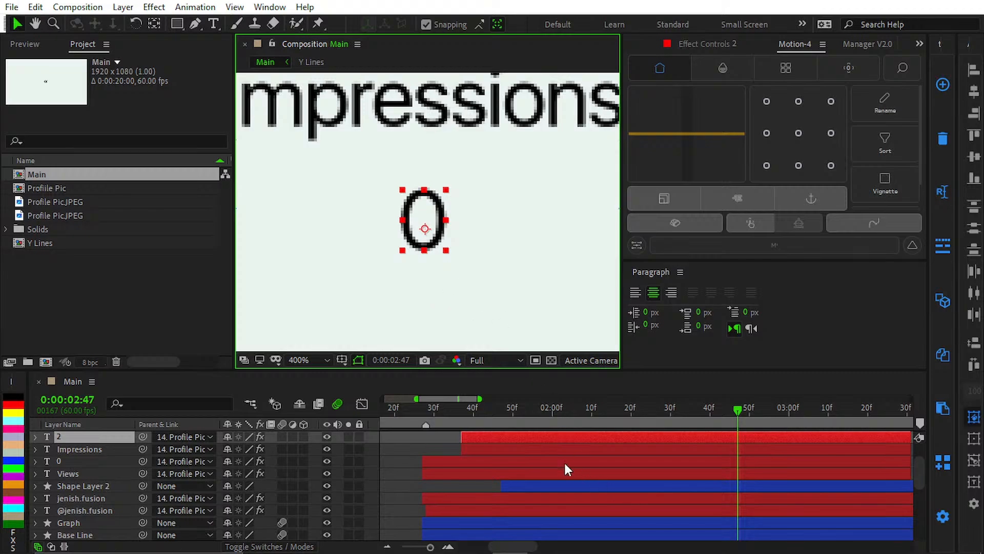
left_click(554, 437)
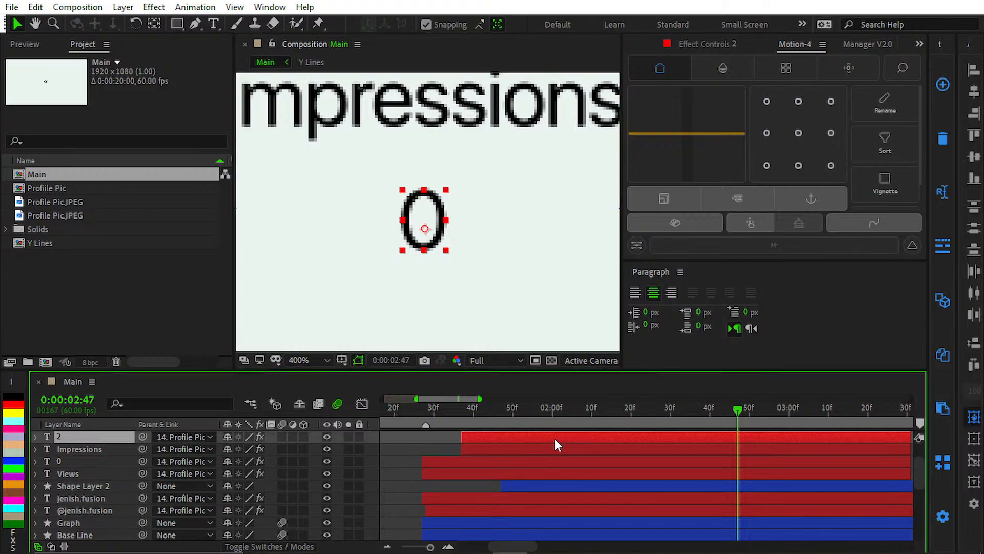
left_click(36, 437)
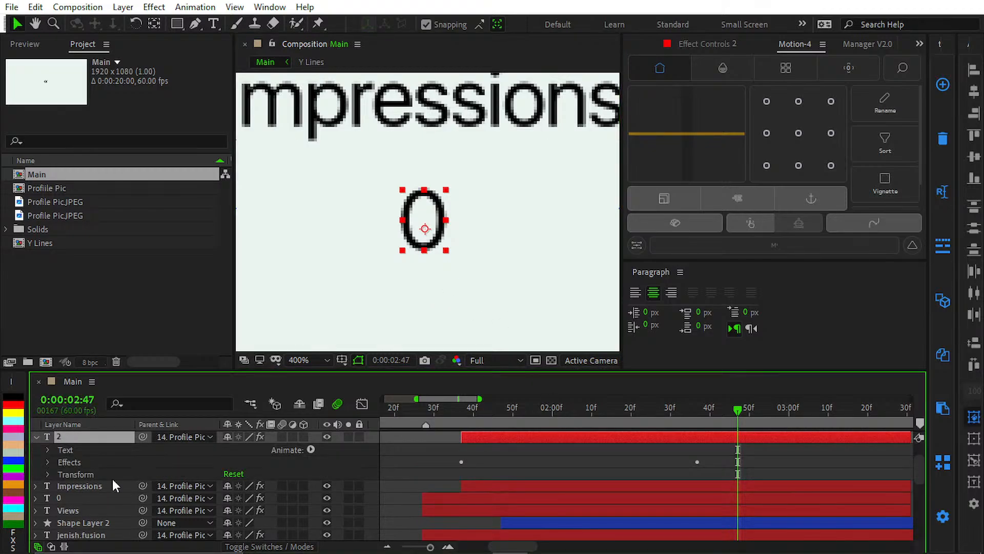
scroll(89, 479, "up", 1)
left_click(47, 486)
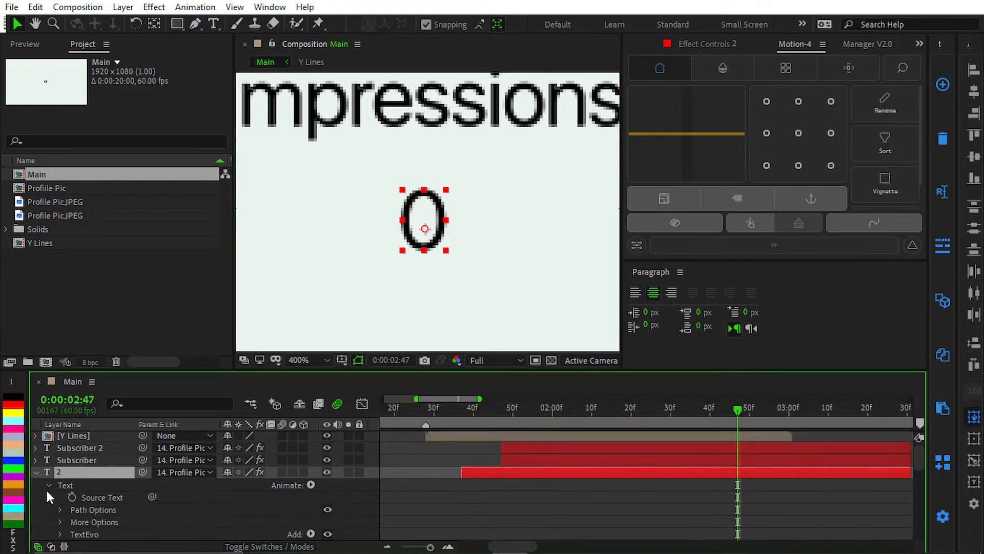
left_click(85, 495)
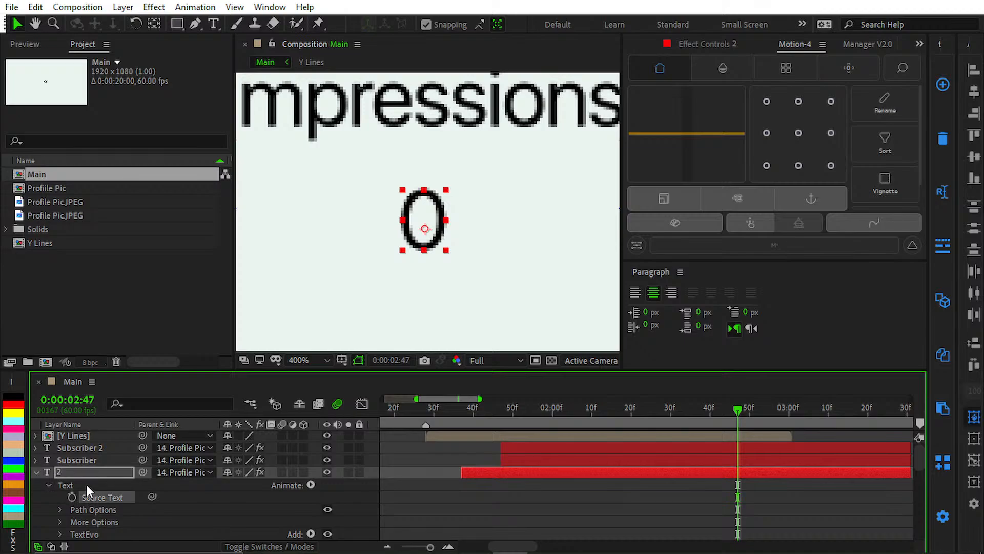
Step: Replace the text of the Subscriber 2 layer with 0
left_click(35, 447)
left_click(70, 448)
scroll(466, 260, "up", 1)
left_click_drag(465, 260, 5, 316)
scroll(365, 286, "down", 4)
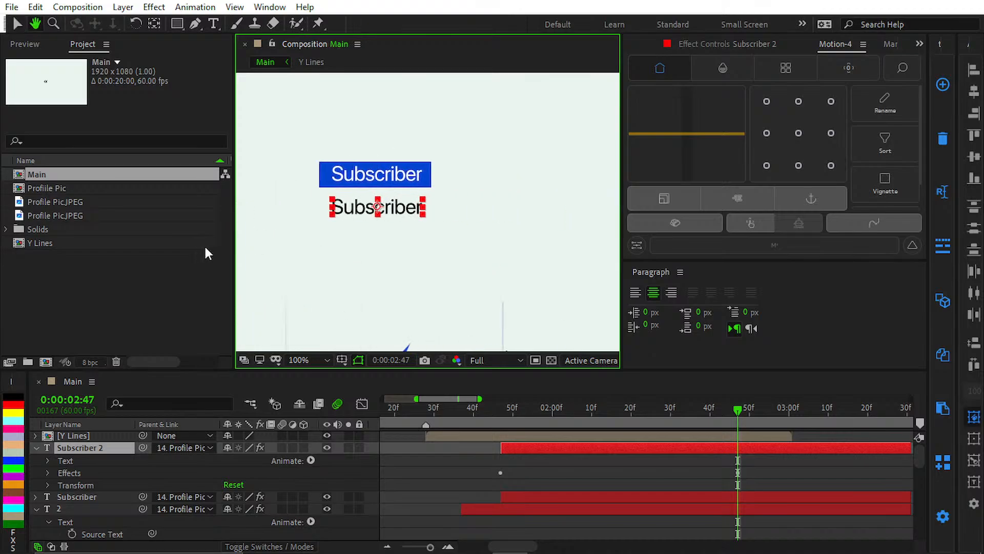
scroll(504, 313, "up", 3)
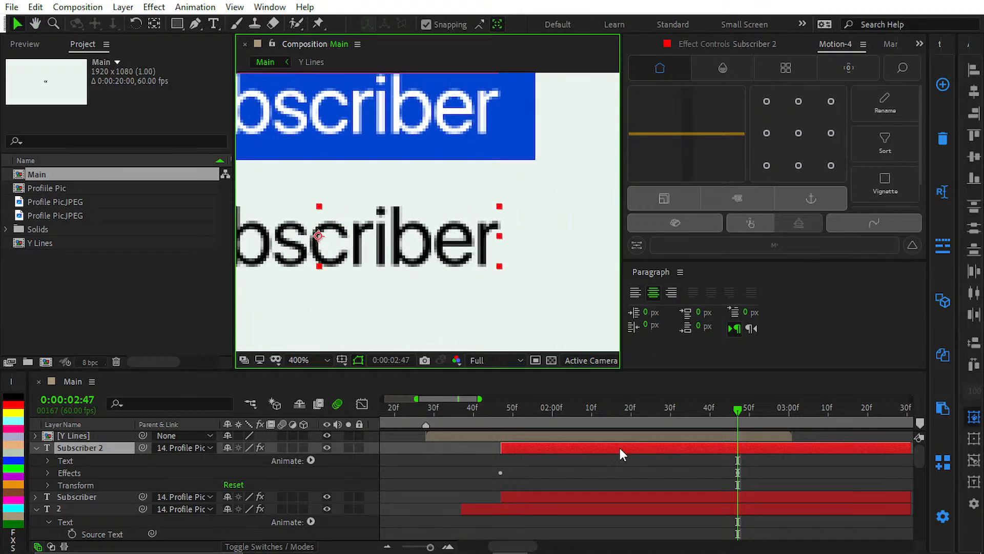
double_click(620, 446)
left_click_drag(392, 261, 528, 264)
scroll(529, 263, "up", 1)
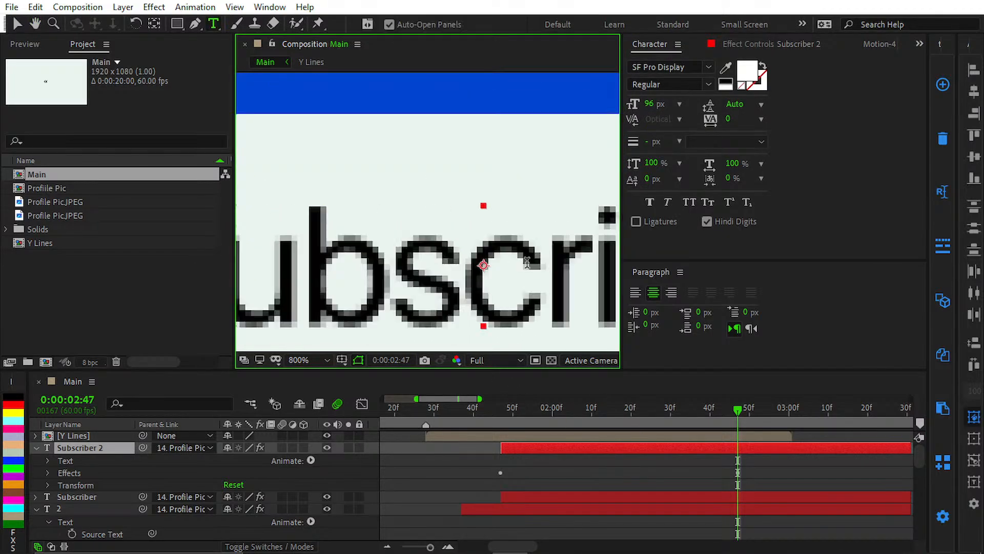
double_click(527, 263)
type("0")
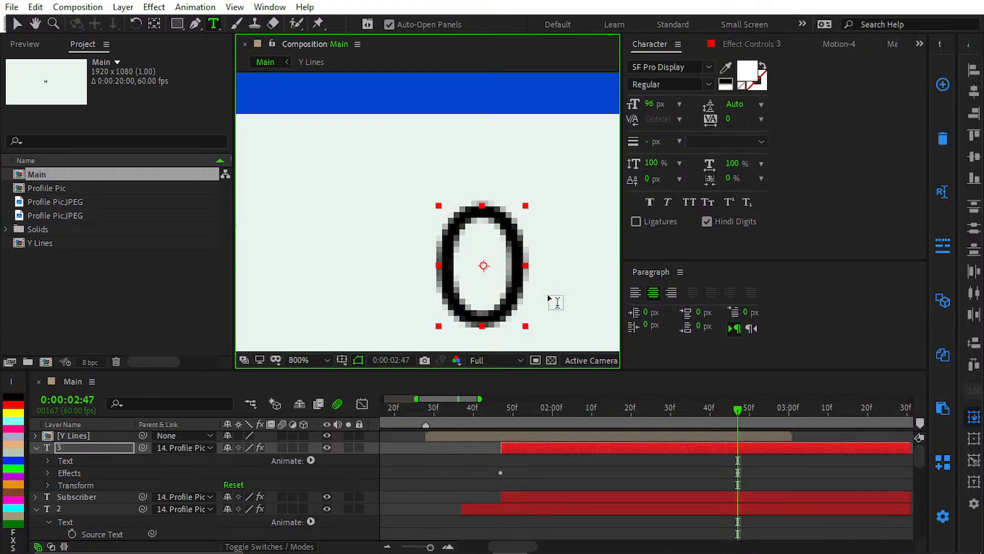
left_click(469, 466)
key("comma")
key("v")
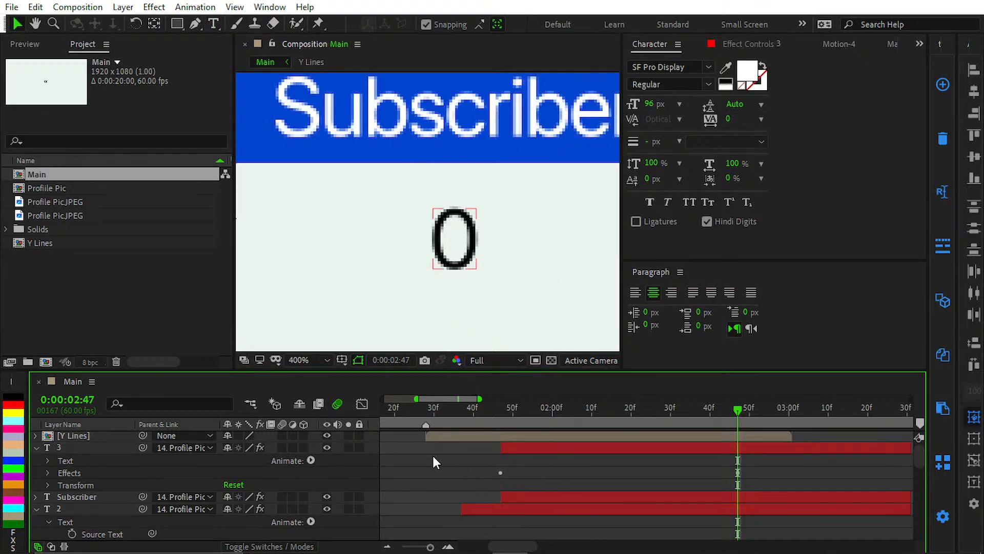
Step: Expose the Source Text property of the black number layer below Subscriber
left_click(47, 461)
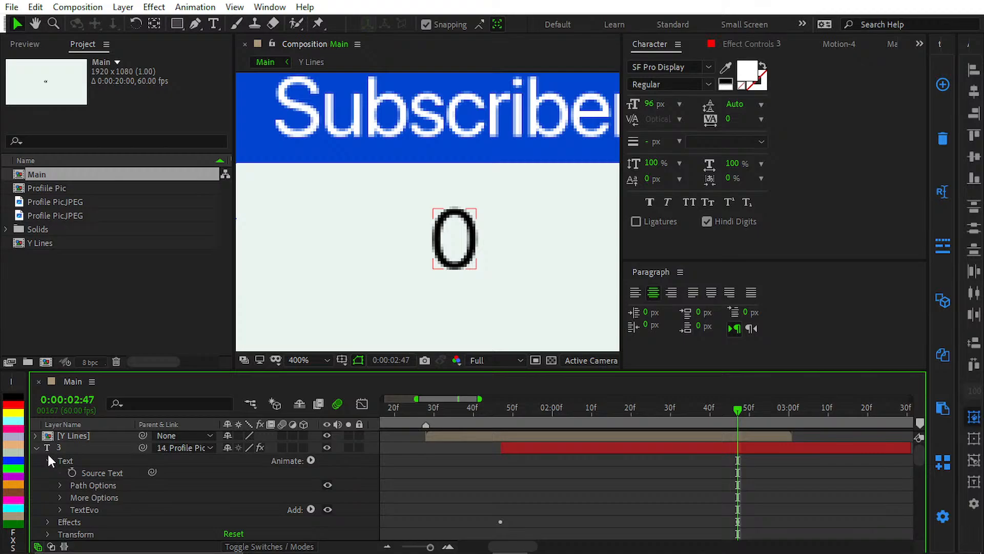
scroll(179, 482, "down", 8)
scroll(103, 473, "up", 4)
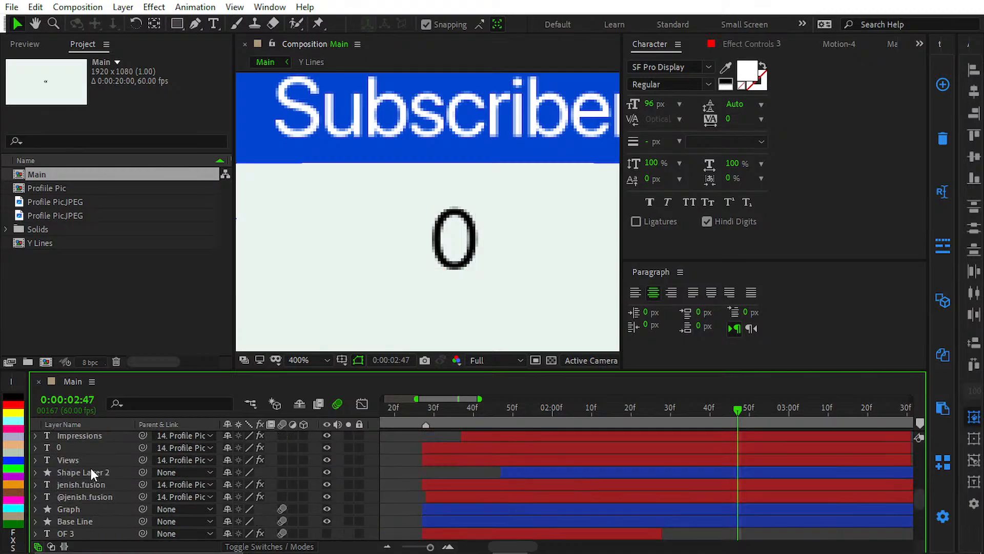
Step: Reveal the Source Text expression of the Views counter's 0 layer, copy it, and collapse the layer
left_click(79, 450)
left_click(35, 446)
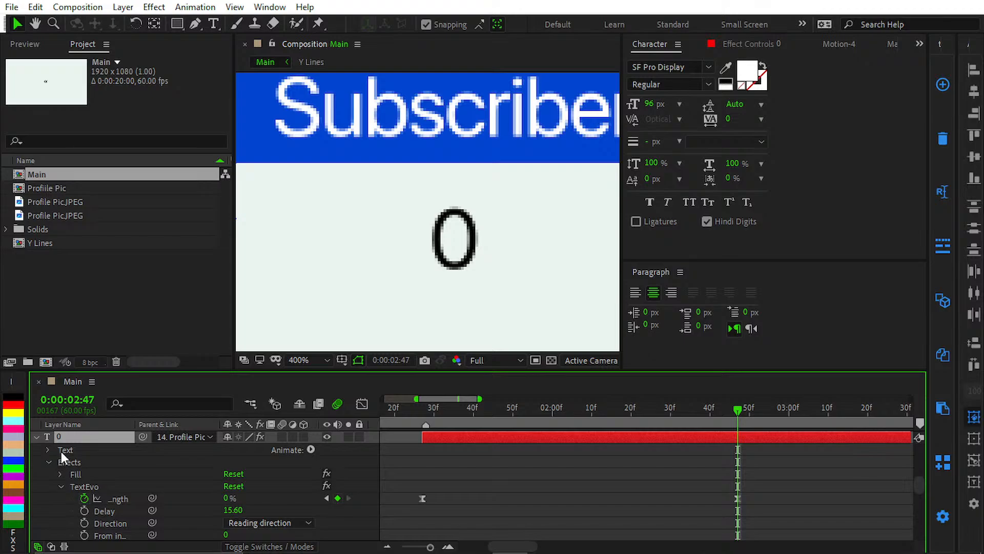
left_click(61, 450)
left_click(47, 450)
left_click(93, 463)
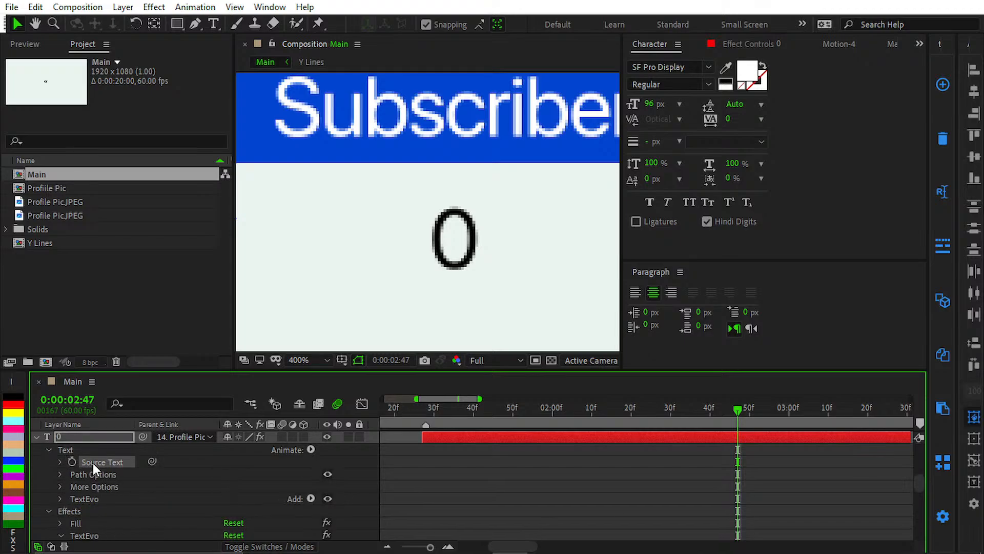
left_click(96, 438)
key("e")
key("e")
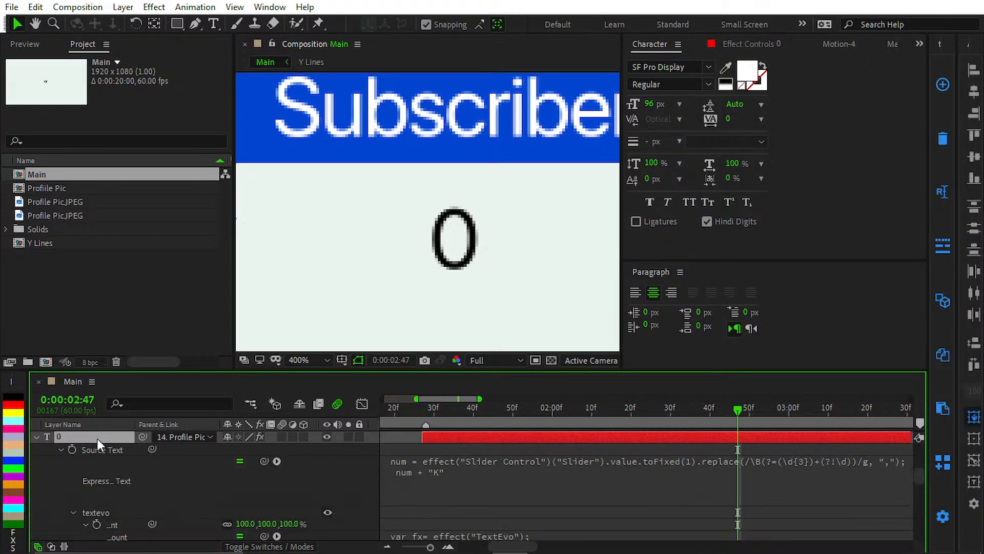
left_click(529, 457)
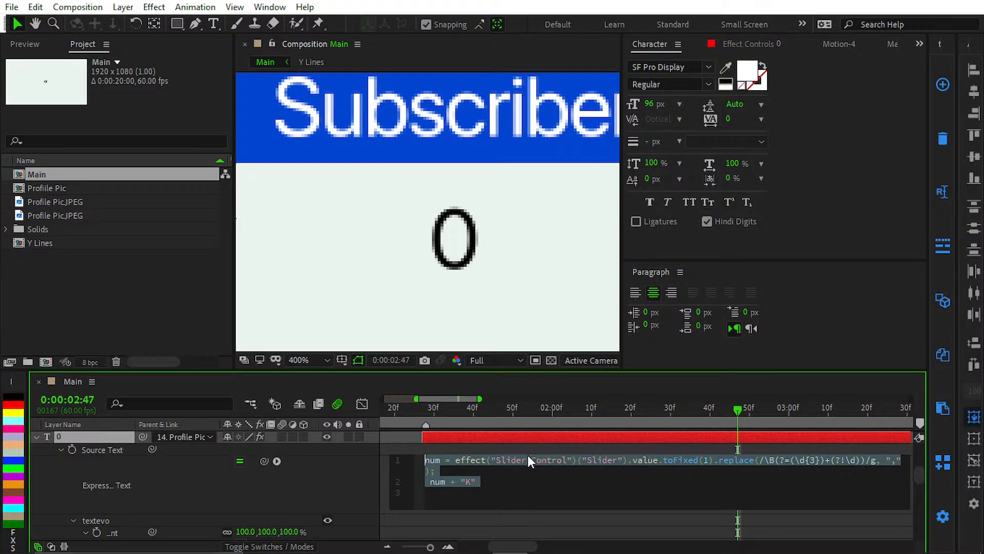
left_click(104, 439)
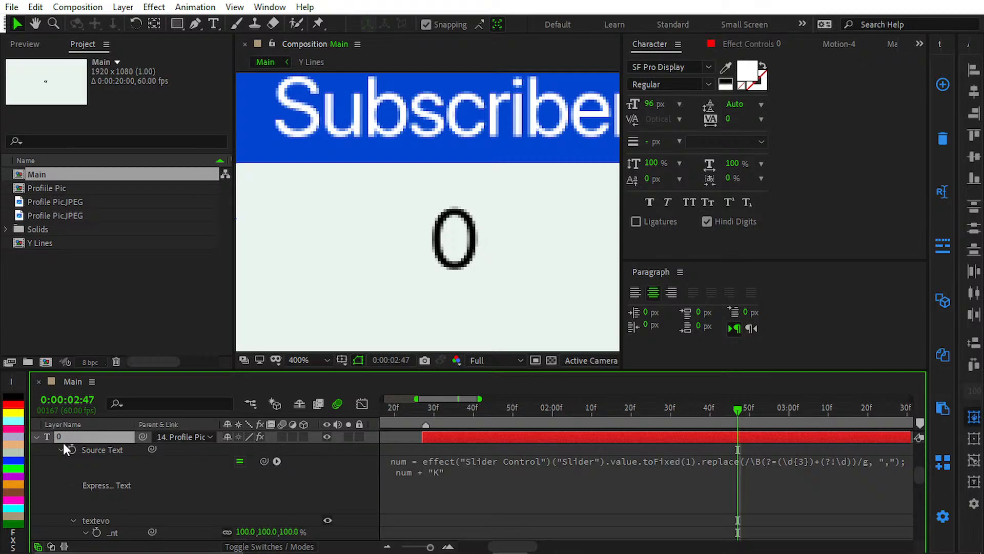
left_click(38, 437)
scroll(85, 462, "up", 1)
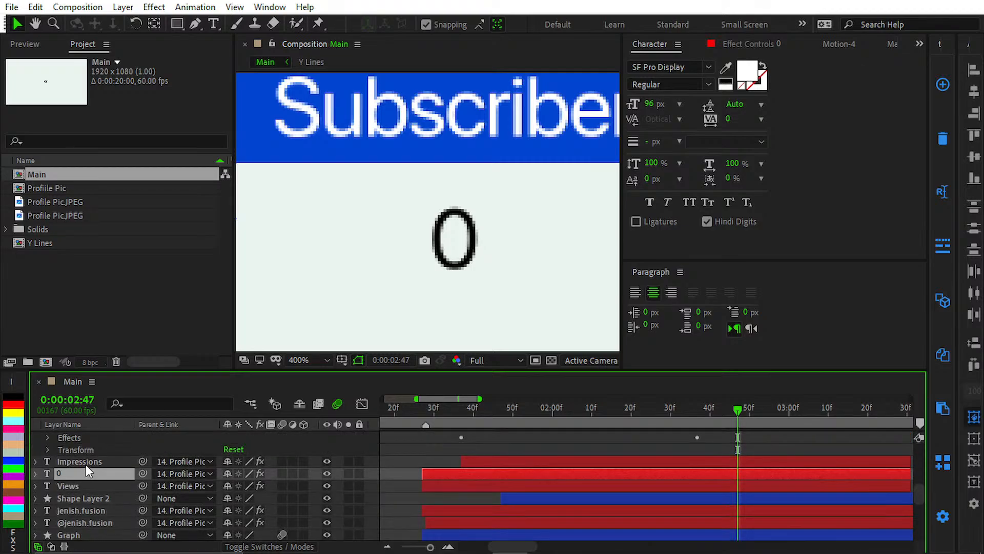
Step: Add an expression to the Impressions number layer's Source Text and paste the copied slider expression ending in "K"
scroll(82, 460, "up", 2)
left_click(72, 461, "alt")
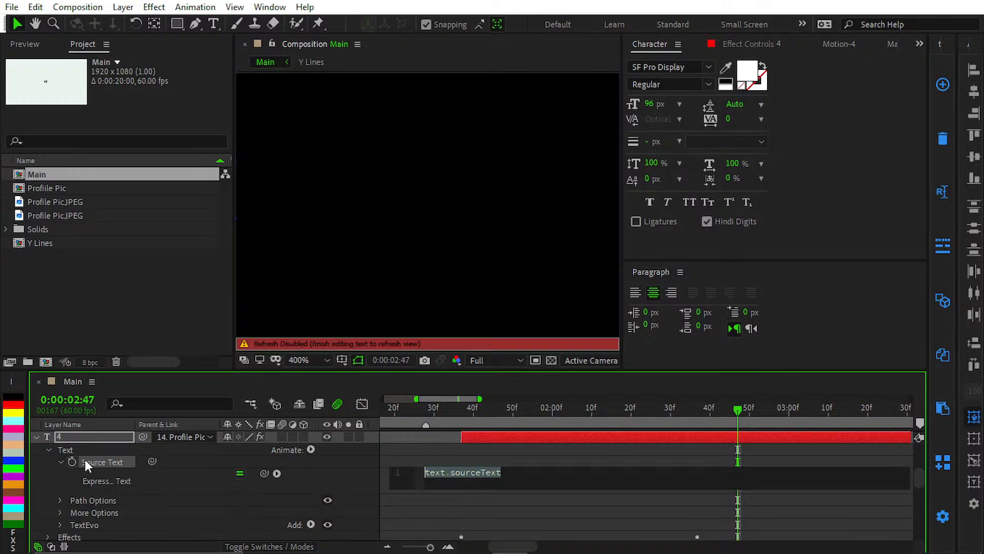
key("ctrl+v")
left_click(451, 463)
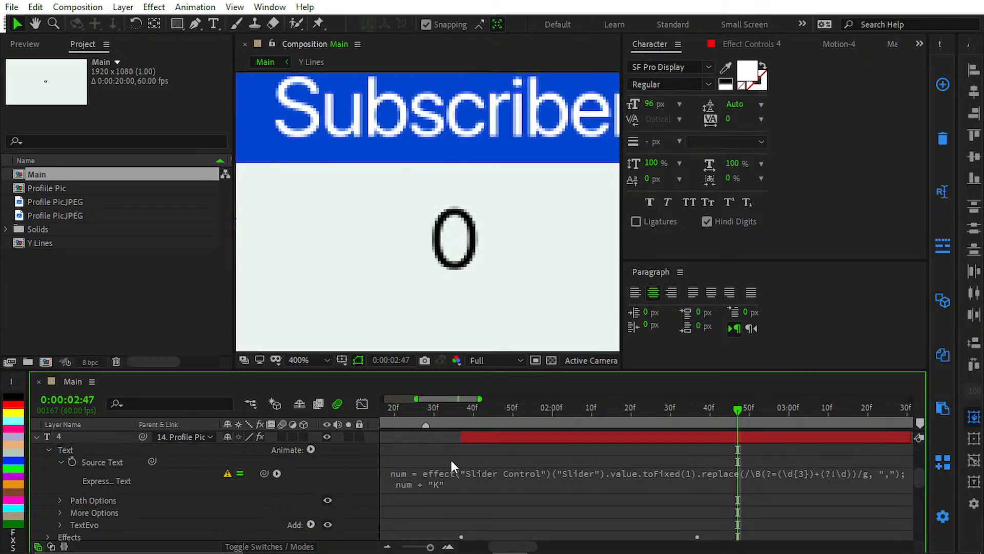
Step: Paste the same slider-based "K" expression into the Source Text of the Subscriber number layer
scroll(438, 459, "up", 2)
scroll(125, 452, "up", 1)
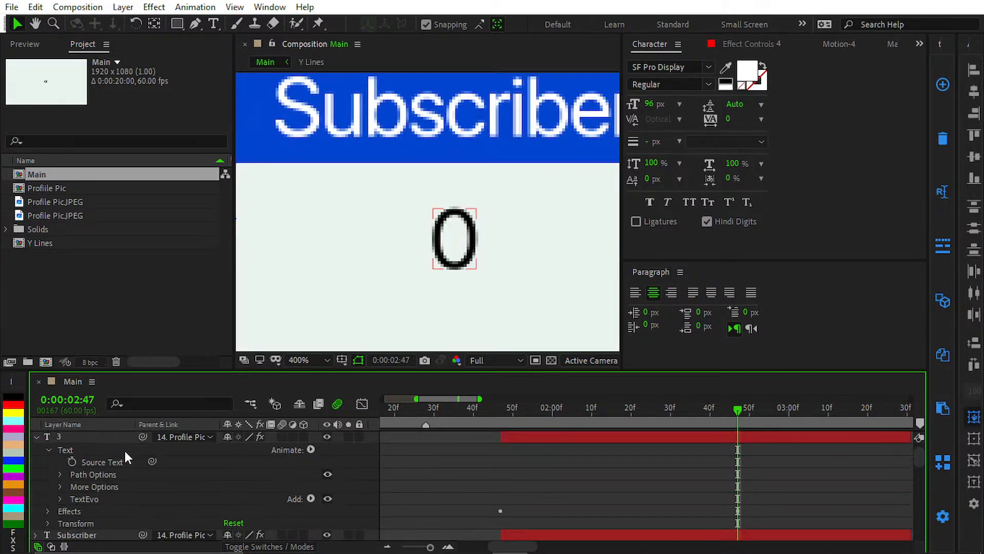
left_click(71, 461, "alt")
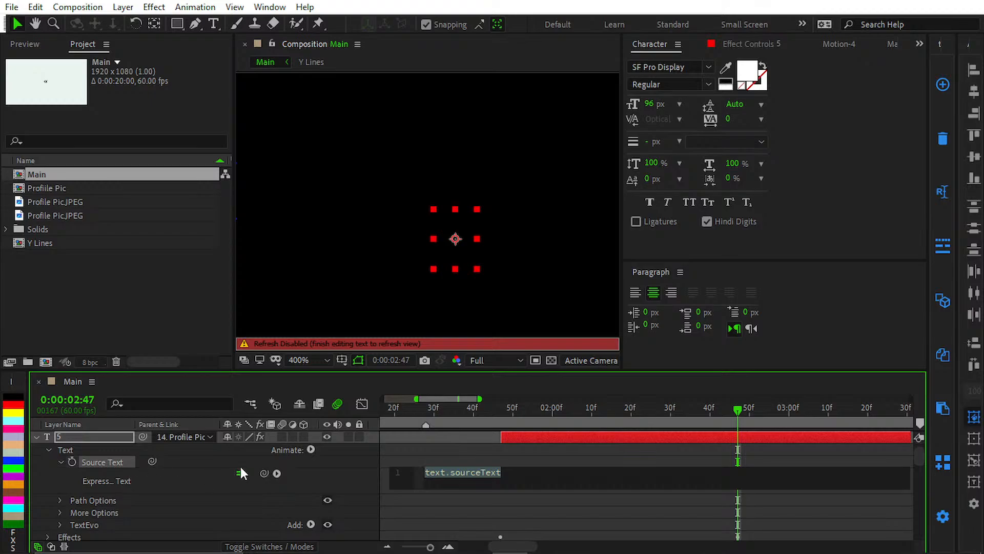
key("ctrl+v")
left_click(571, 502)
Step: Copy the Slider Control effect from the Views counter's 0 layer
scroll(572, 503, "down", 7)
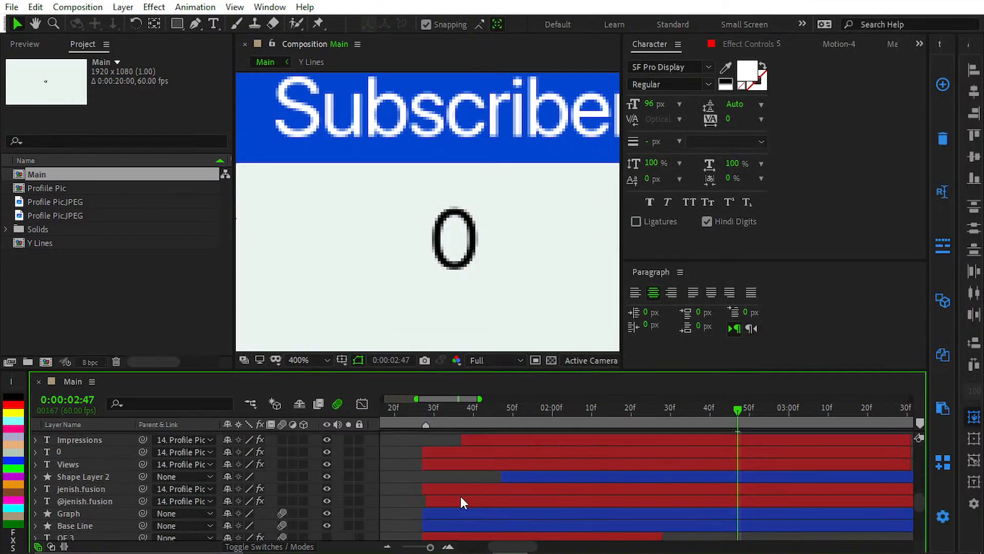
left_click(60, 451)
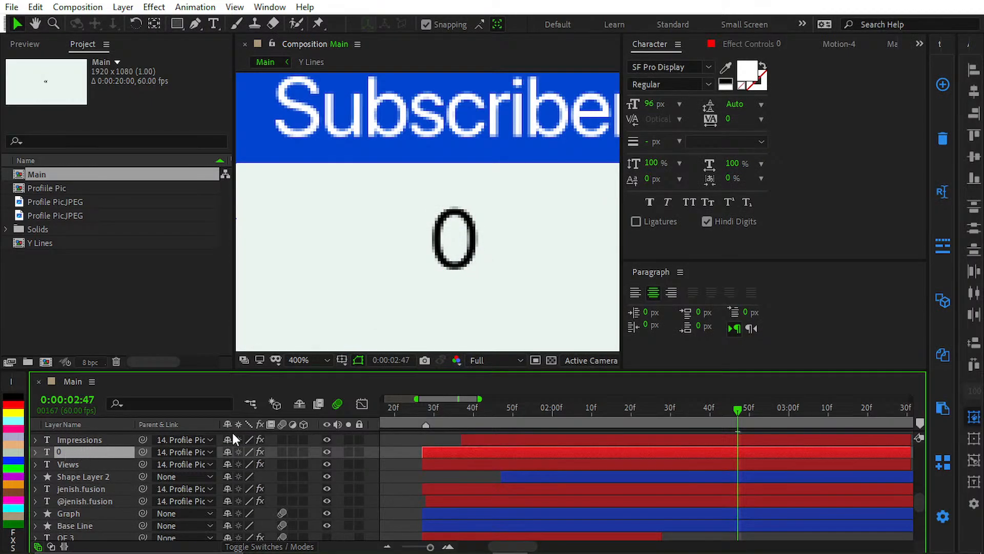
left_click(769, 47)
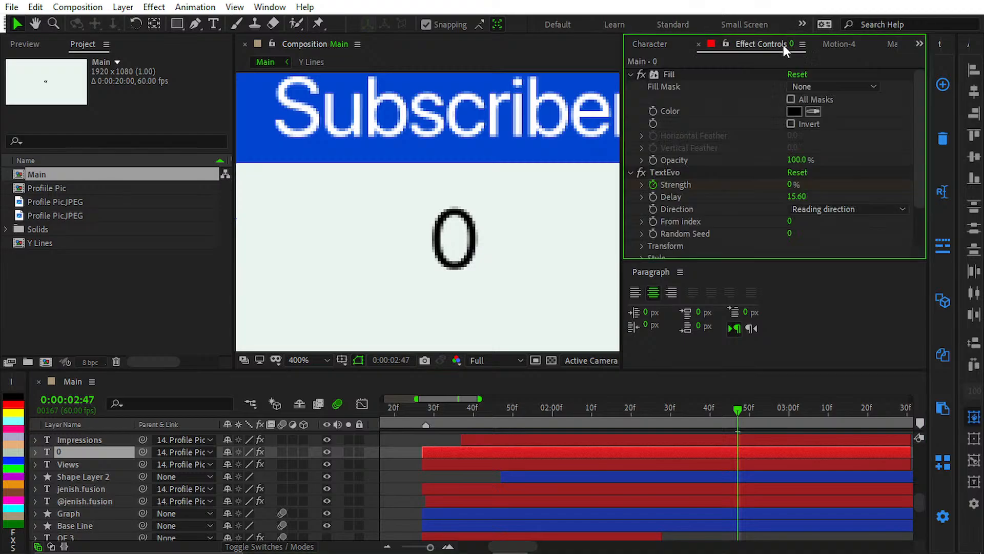
scroll(738, 154, "down", 2)
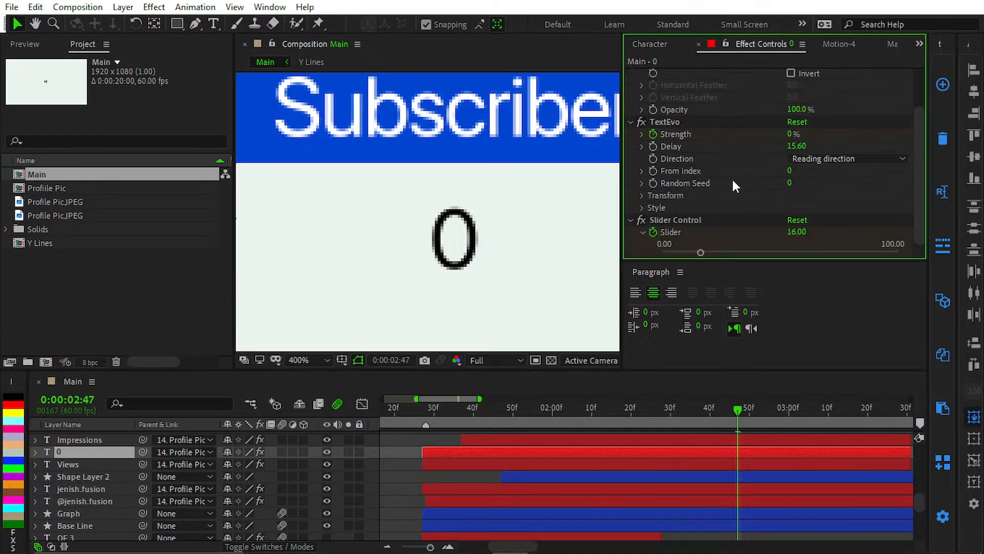
left_click(690, 222)
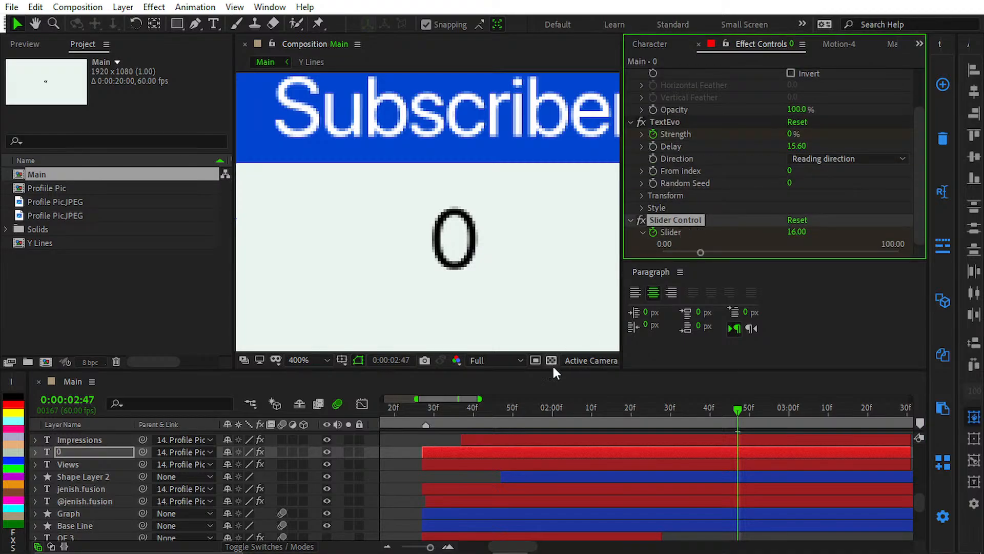
Step: Paste the Slider Control effect into the Impressions number layer with its keyframes starting at 0:00:01:37
scroll(636, 488, "up", 4)
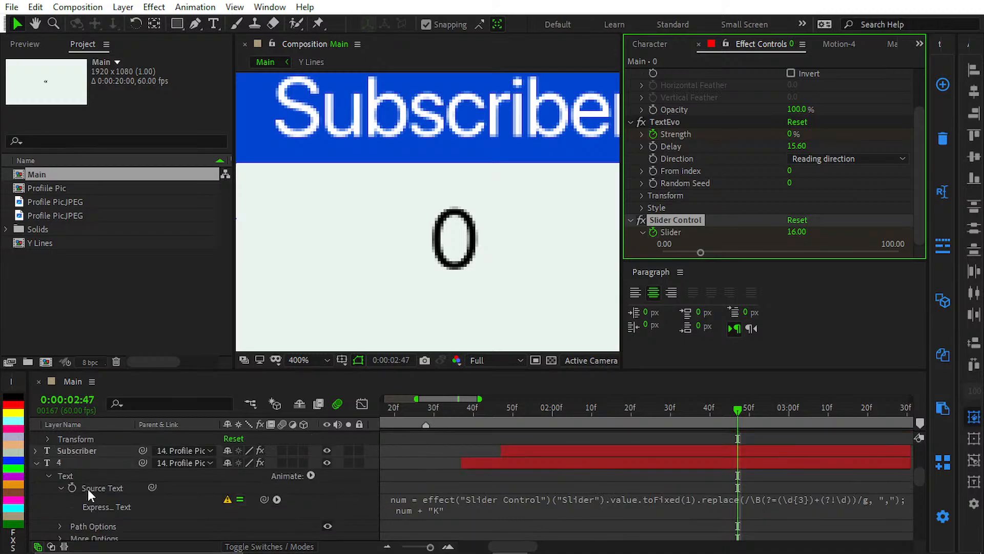
left_click(99, 466)
key("shift+Page_Up")
key("shift+Page_Up")
key("shift+Page_Up")
key("shift+Page_Up")
key("shift+Page_Up")
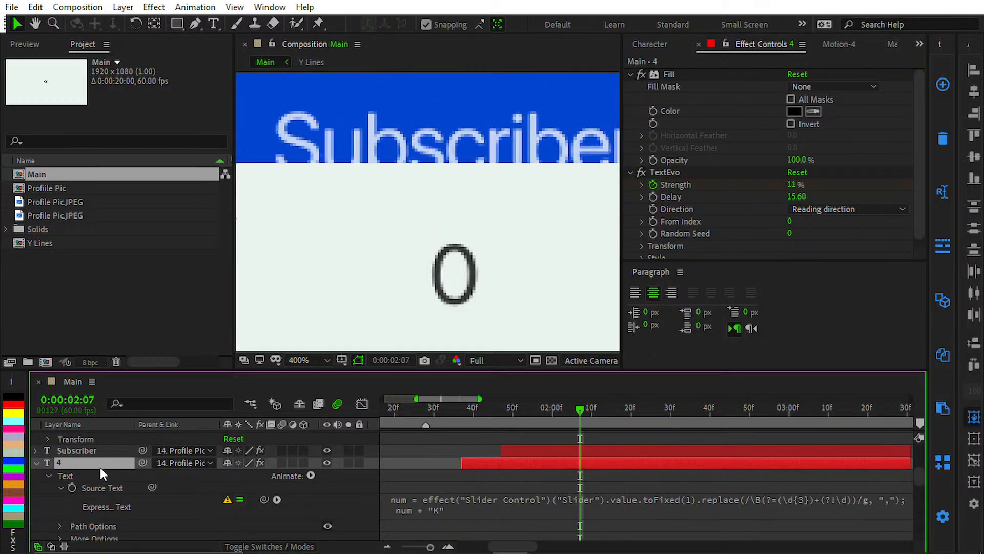
key("shift+Page_Up")
key("shift+Page_Up")
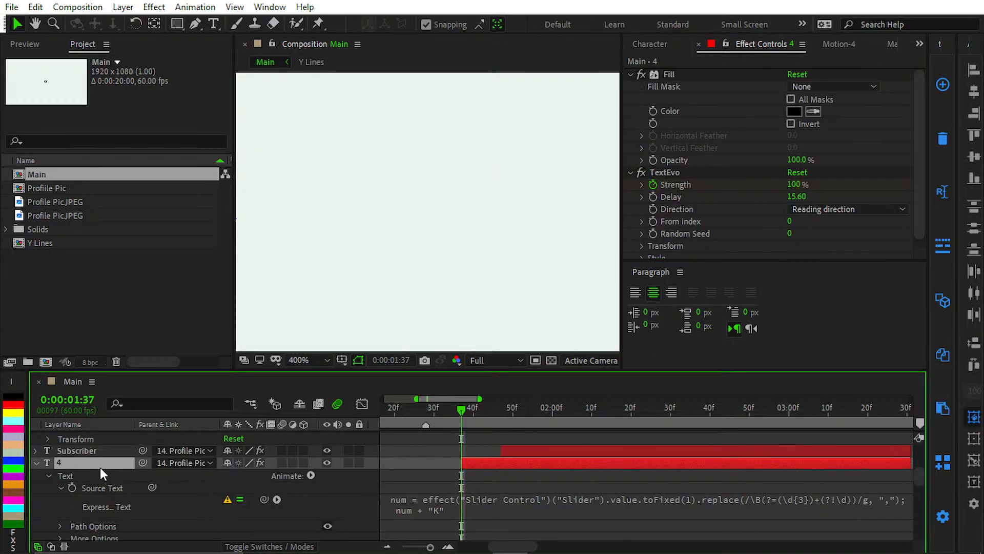
Step: Paste the Slider Control effect into the Subscriber number layer starting at 0:00:01:47, and collapse the expanded number layers
scroll(104, 460, "up", 4)
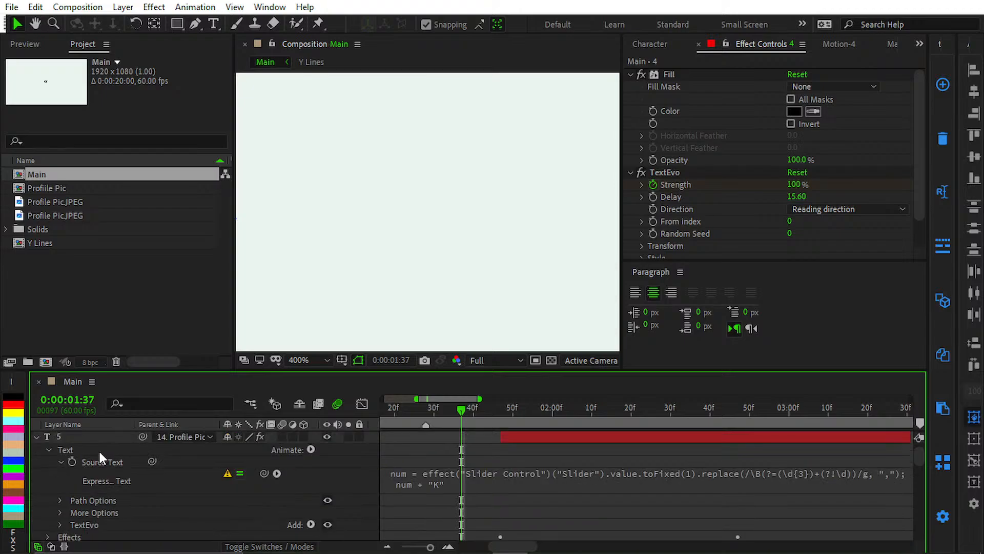
left_click(101, 444)
key("shift+Page_Down")
key("Return")
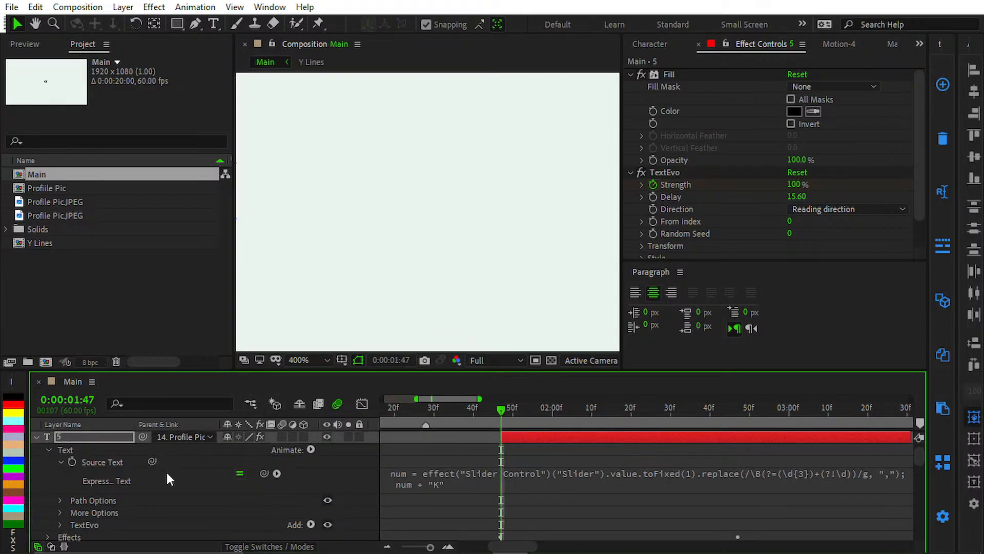
left_click(166, 471)
key("u")
key("u")
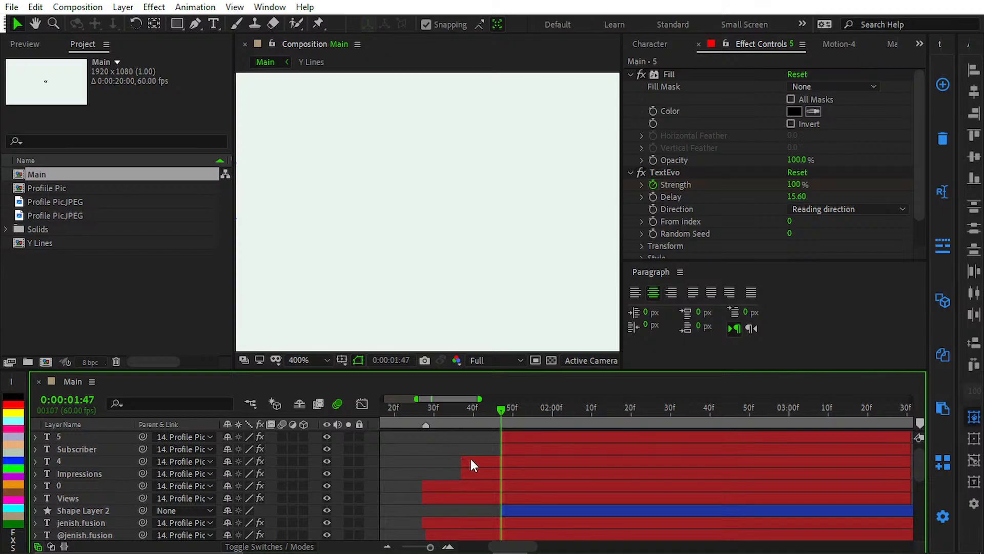
Step: Preview the Main composition from about 0:00:01:34 to check the counting animation of all three number counters
scroll(466, 456, "down", 3)
left_click_drag(411, 412, 379, 432)
key("k")
key("k")
key("shift+slash")
key("space")
key("equal")
key("equal")
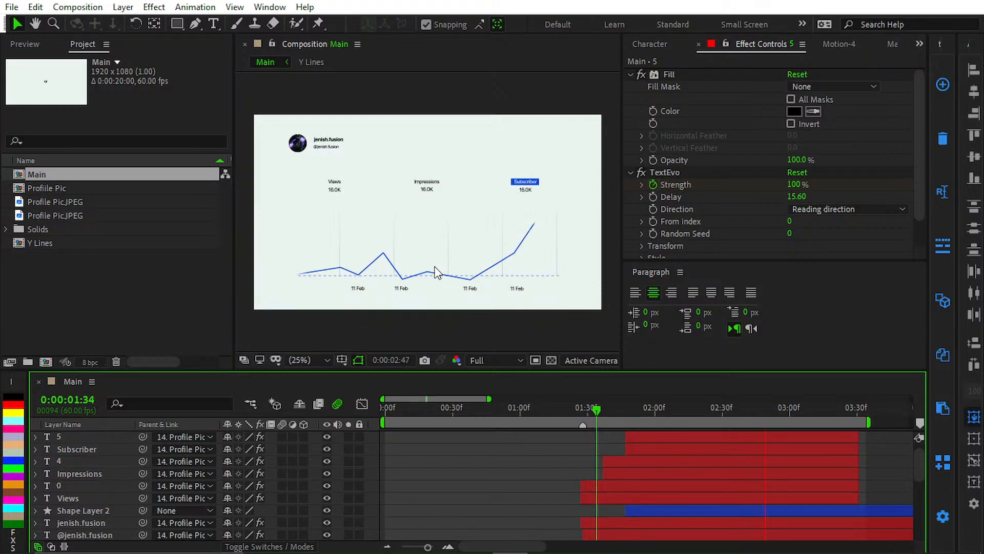
scroll(417, 223, "up", 2)
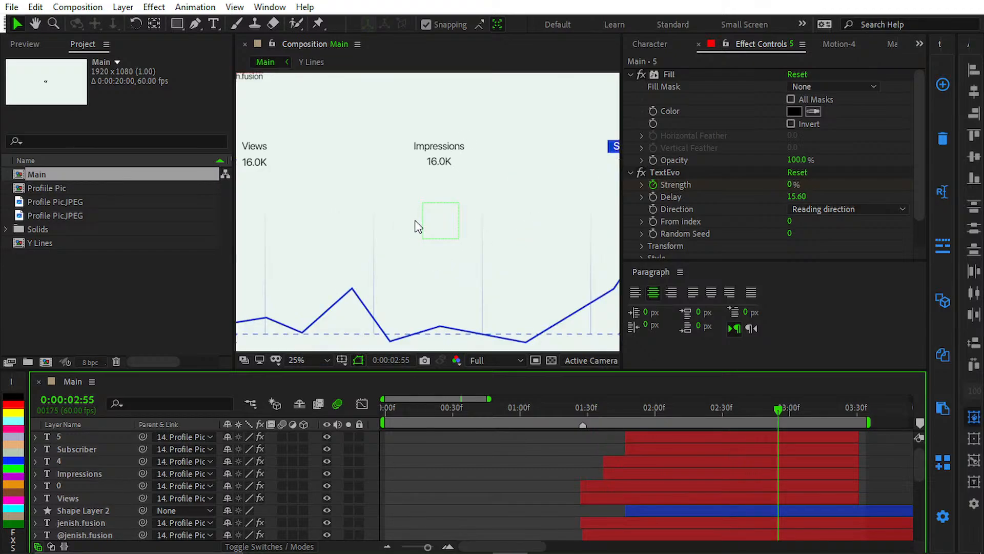
scroll(417, 224, "down", 2)
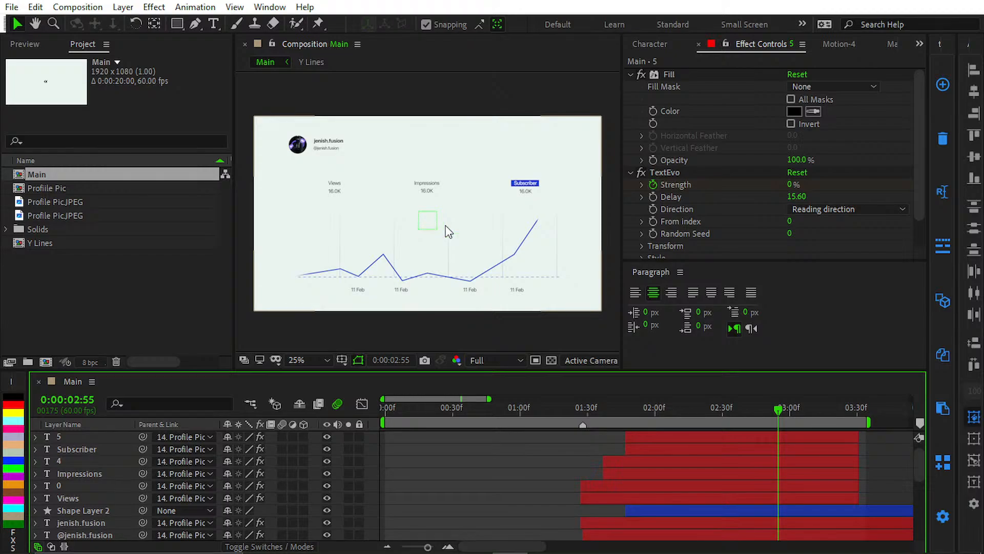
Step: Replay the counter animation from shortly before the number layers begin, at 0:00:01:12 and again at 0:00:01:22
left_click_drag(558, 412, 547, 408)
key("space")
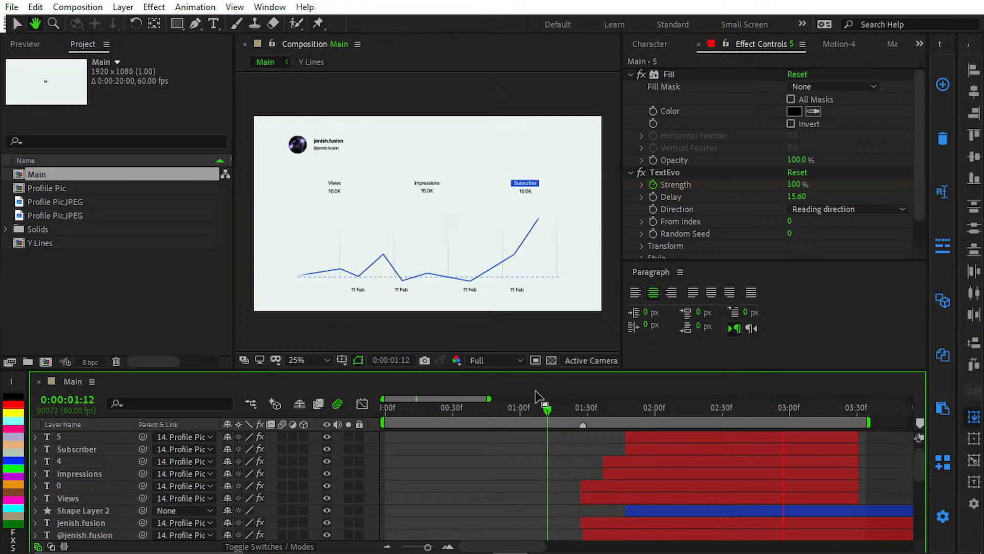
scroll(572, 416, "down", 1)
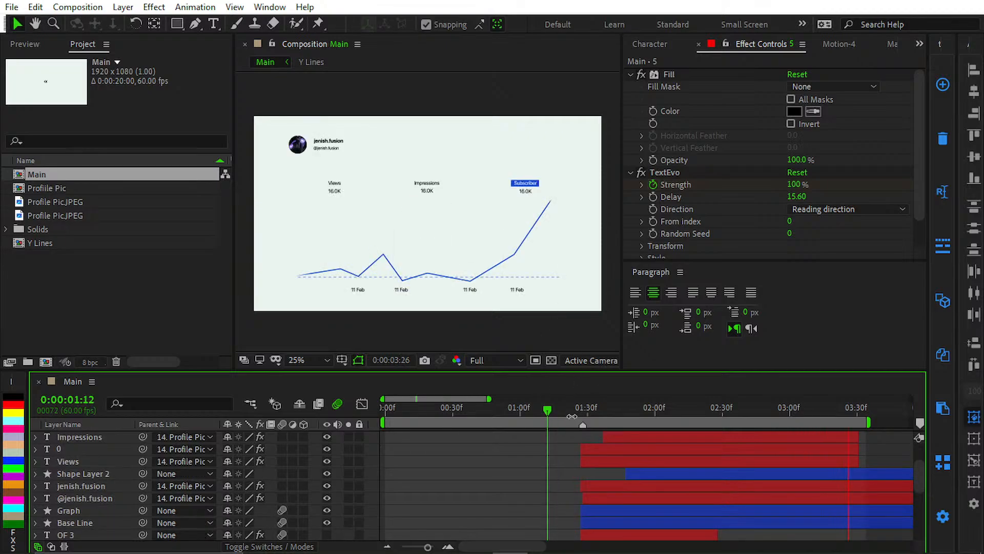
key("space")
left_click_drag(524, 450, 464, 498)
left_click(510, 410)
key("space")
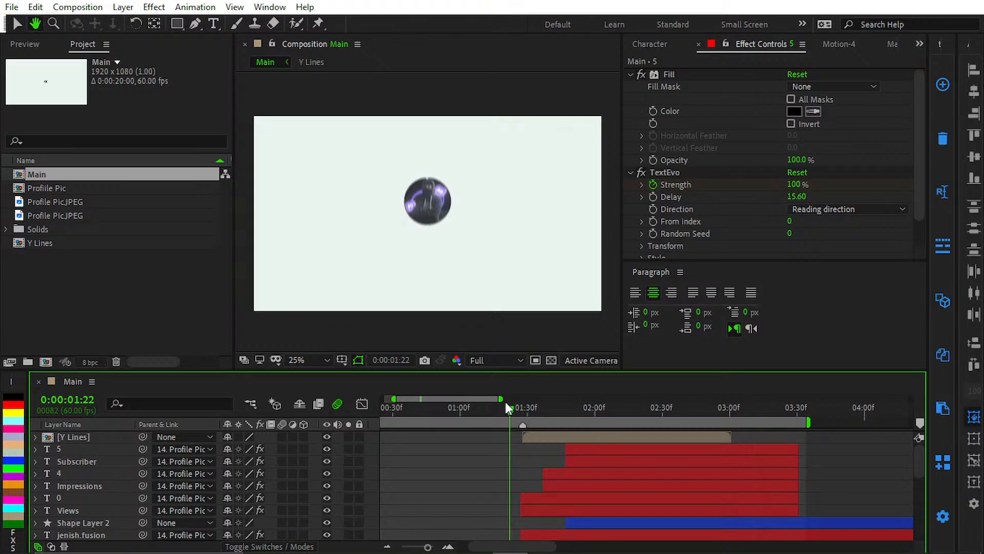
key("space")
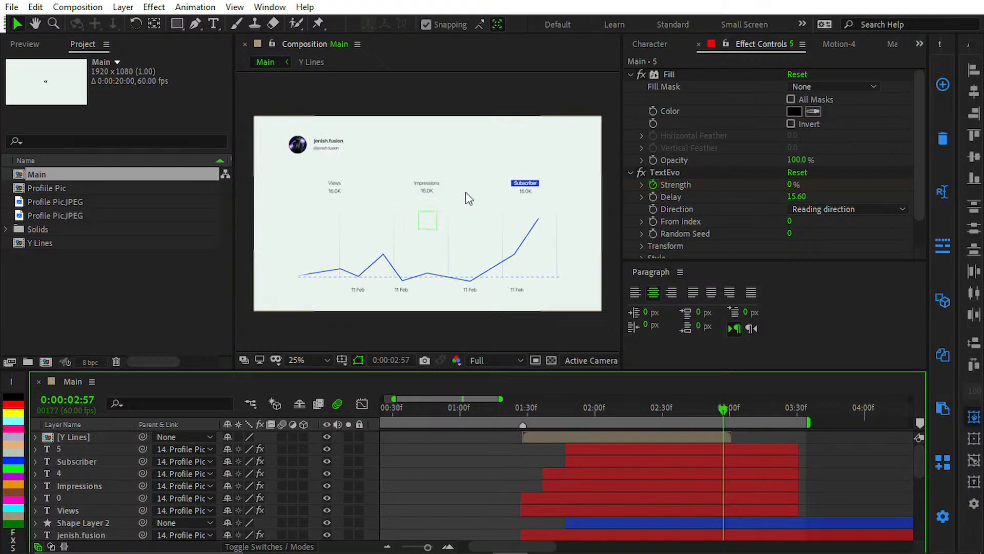
Step: Examine the Impressions and Subscriber numbers up close at 0:00:02:57 to compare their final values
scroll(471, 214, "up", 4)
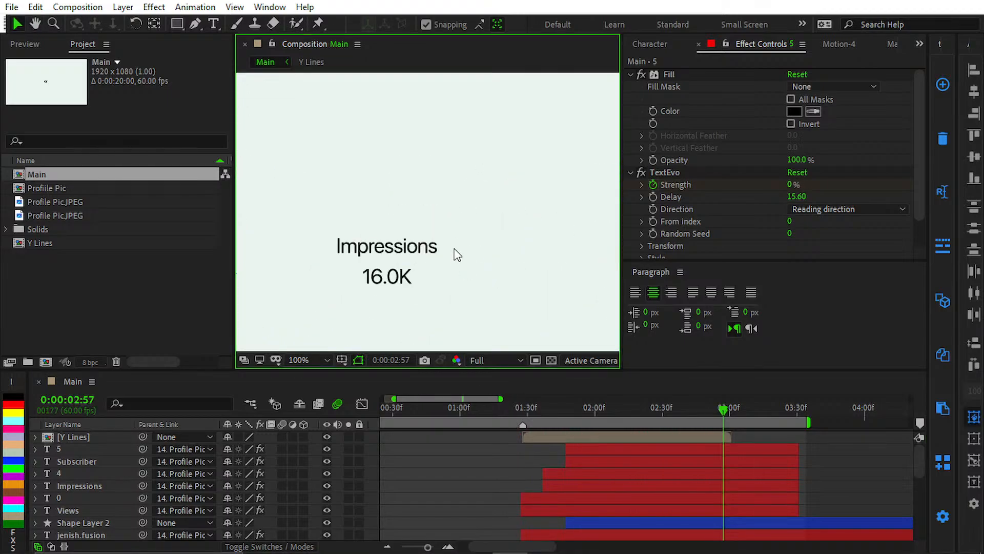
left_click_drag(336, 277, 642, 220)
left_click_drag(443, 243, 282, 242)
scroll(428, 237, "down", 2)
left_click_drag(428, 237, 294, 237)
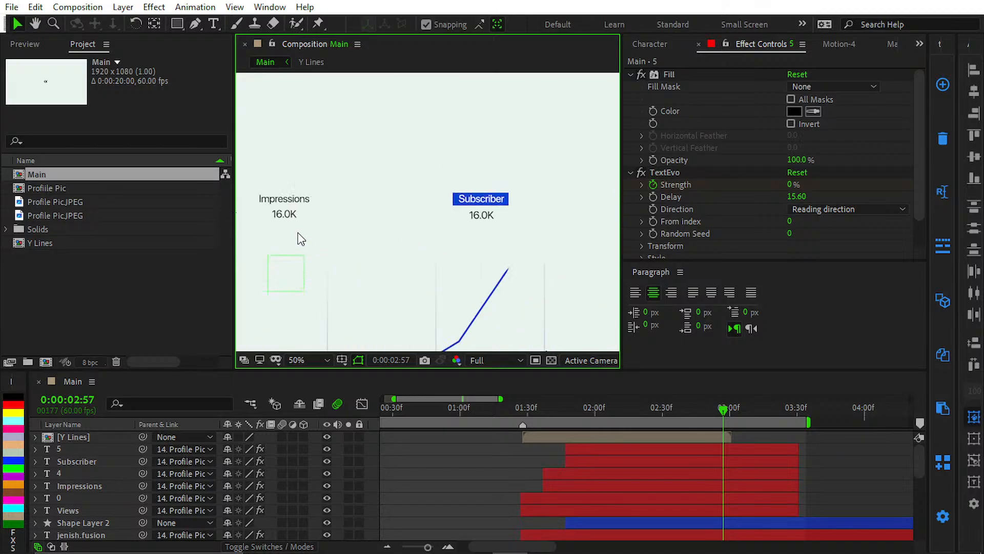
scroll(413, 231, "up", 2)
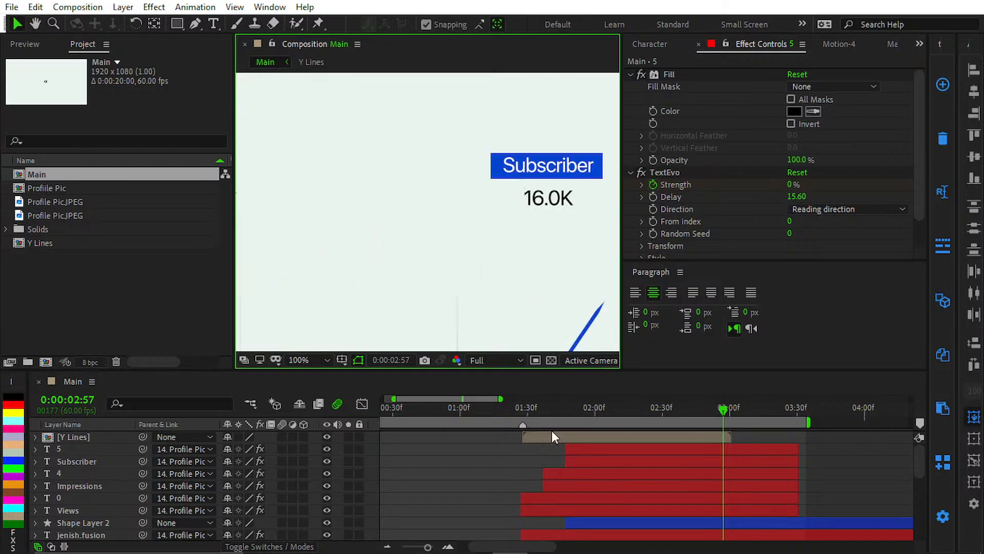
scroll(421, 208, "down", 4)
scroll(441, 221, "up", 4)
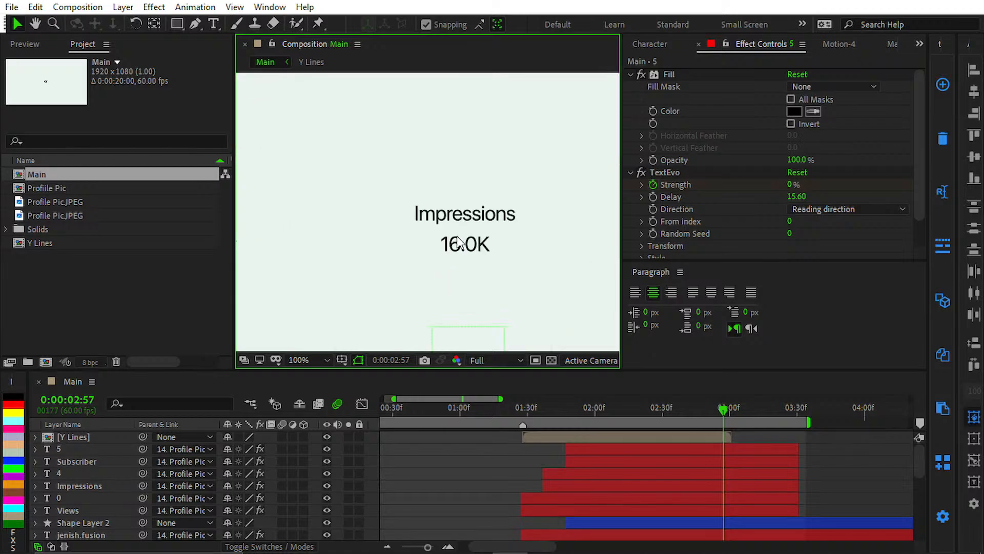
Step: Try to retype the Impressions number's text directly as 256.4, and undo it
left_click(530, 475)
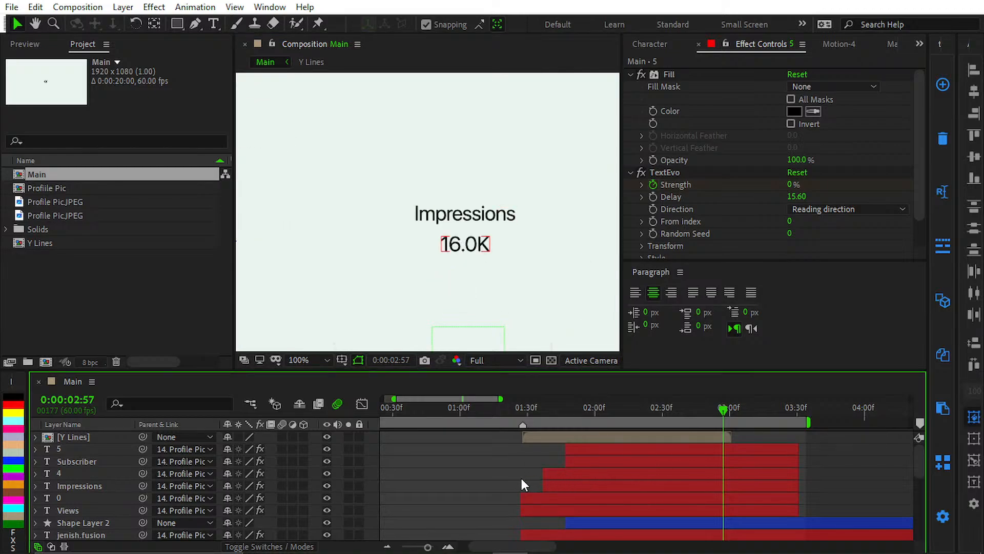
left_click(574, 477)
double_click(574, 469)
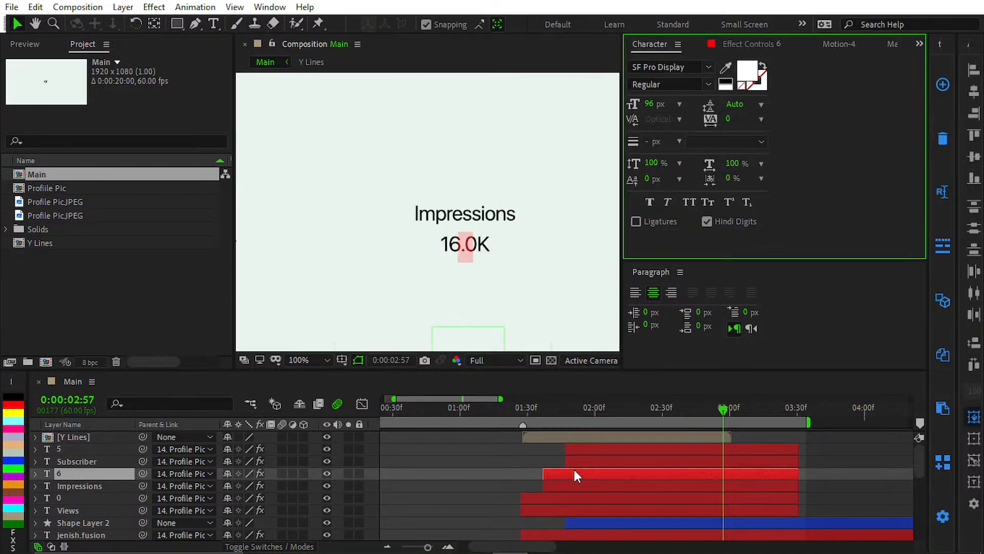
type("256.4")
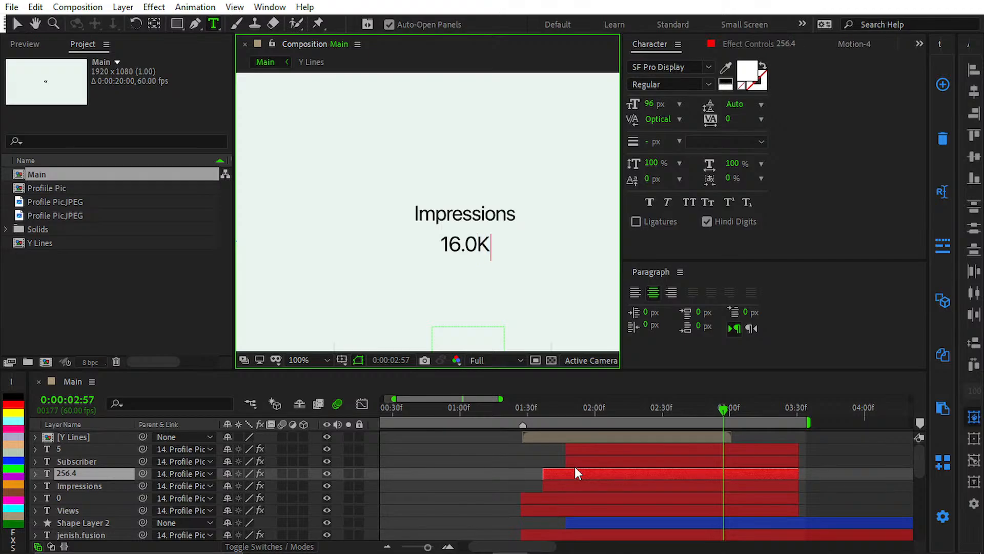
key("ctrl+z")
key("Escape")
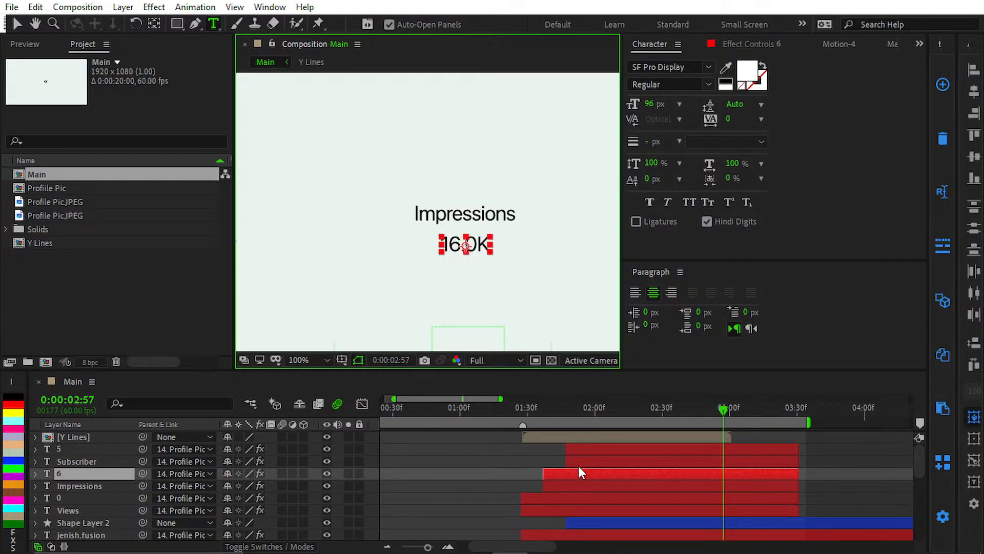
Step: Set the Impressions number's Slider value to 254.2 at its last slider keyframe, 0:00:02:37
left_click(476, 461)
left_click(573, 474)
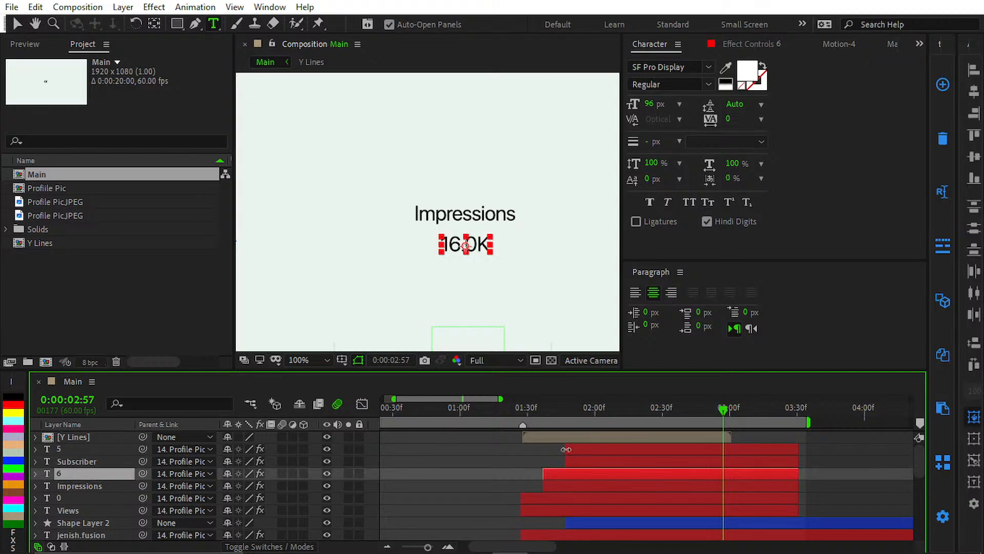
key("u")
key("j")
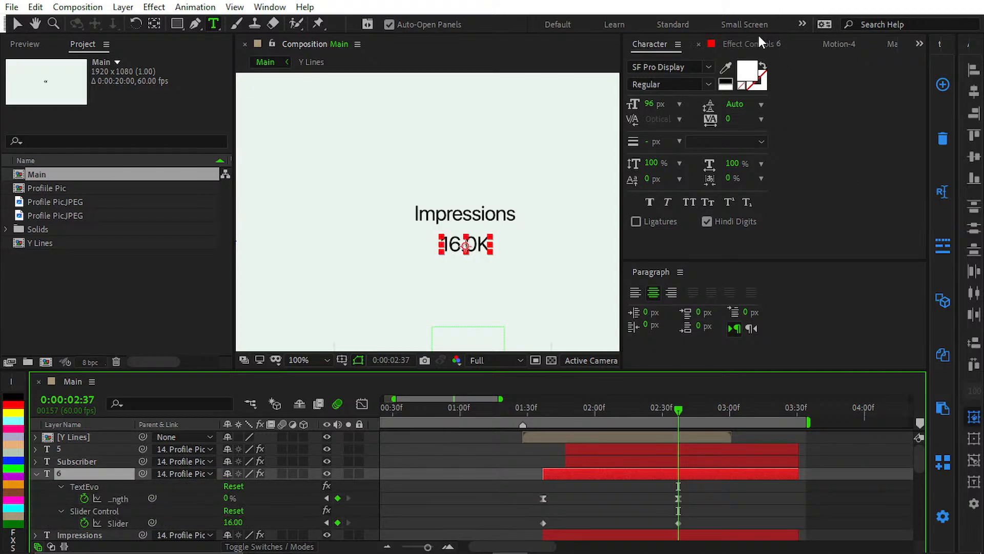
left_click(742, 35)
scroll(753, 169, "down", 1)
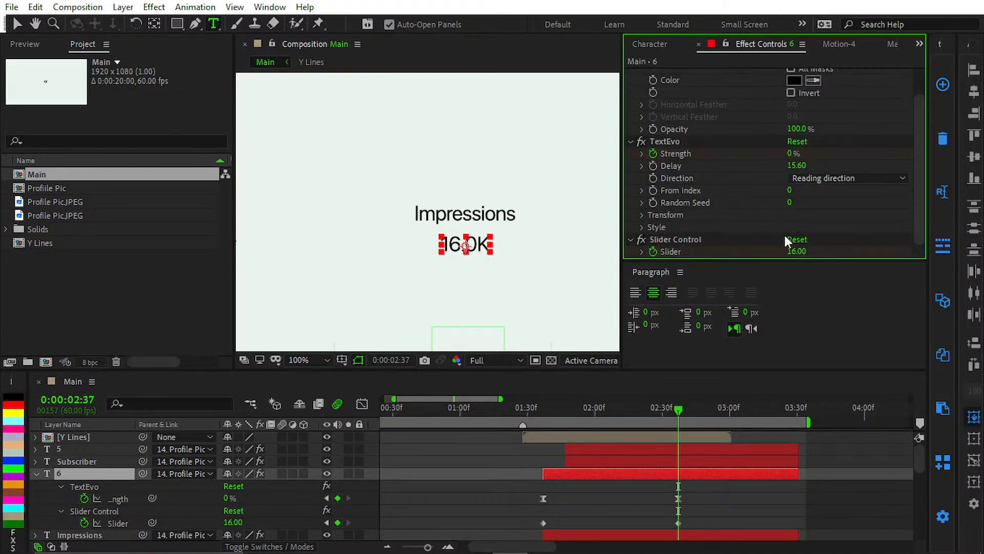
left_click(788, 251)
type("24")
type("5")
key("BackSpace")
key("BackSpace")
type("54.2")
key("Return")
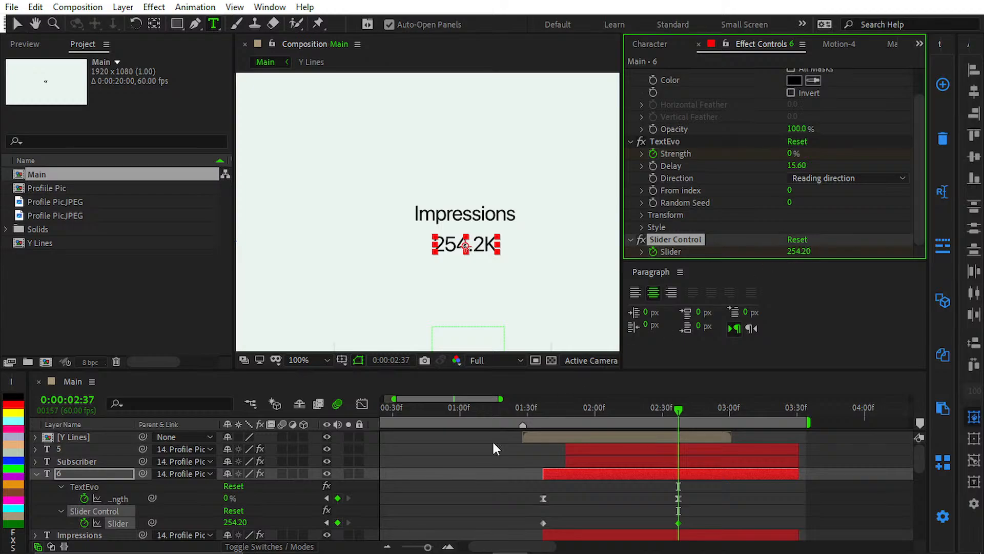
left_click(490, 480)
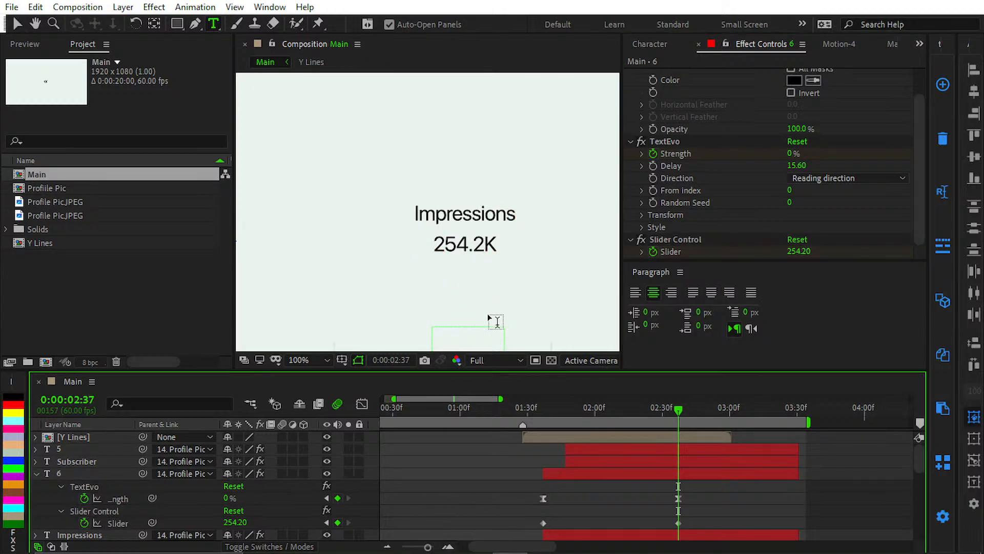
Step: Switch to the Selection tool, select the Subscriber number layer and open its Slider value for editing
key("v")
scroll(444, 241, "down", 2)
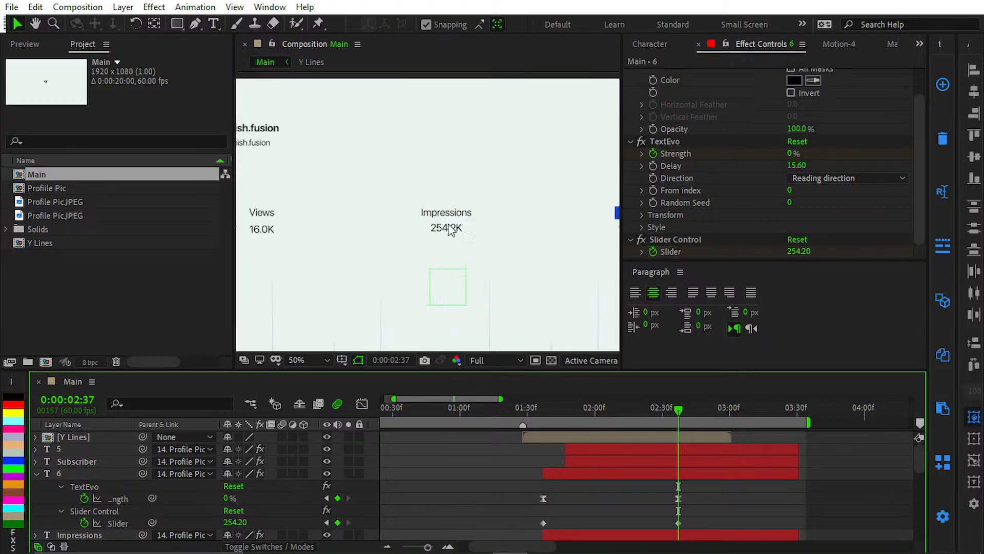
scroll(425, 241, "up", 3)
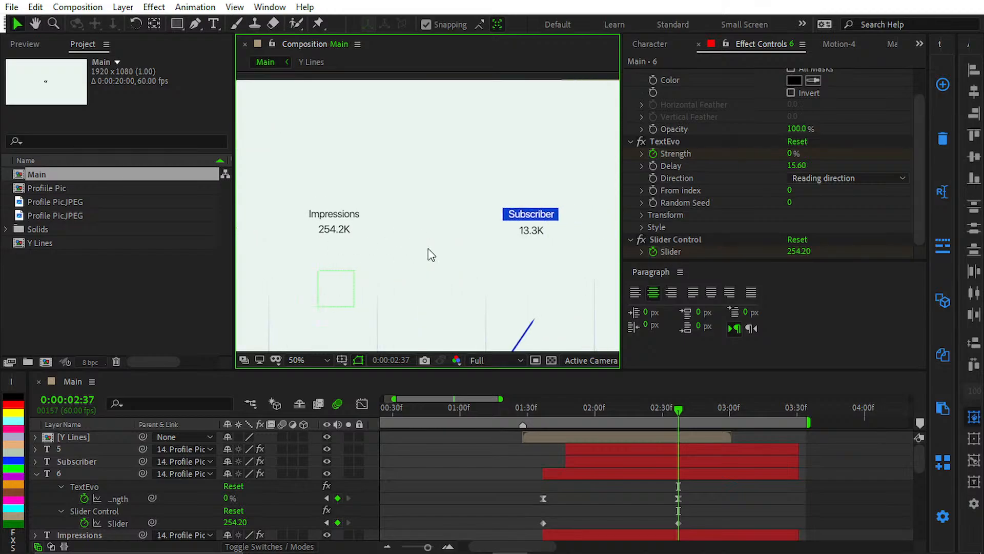
left_click_drag(417, 219, 530, 256)
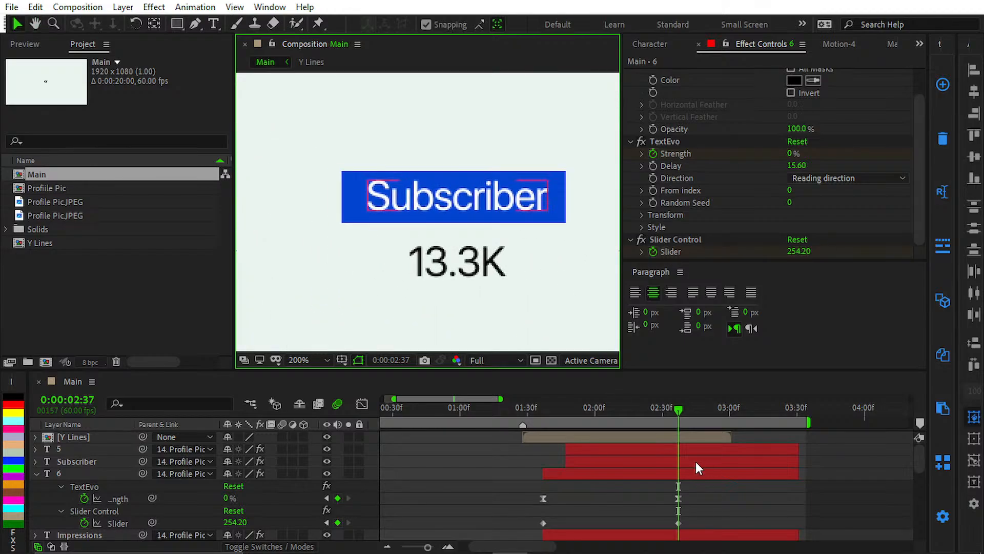
left_click(700, 447)
scroll(687, 196, "down", 2)
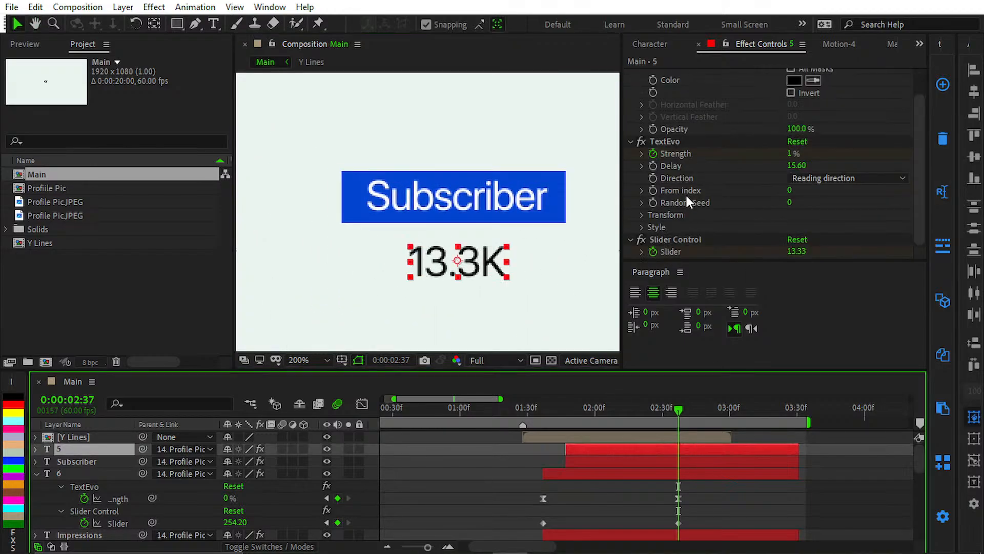
left_click(799, 252)
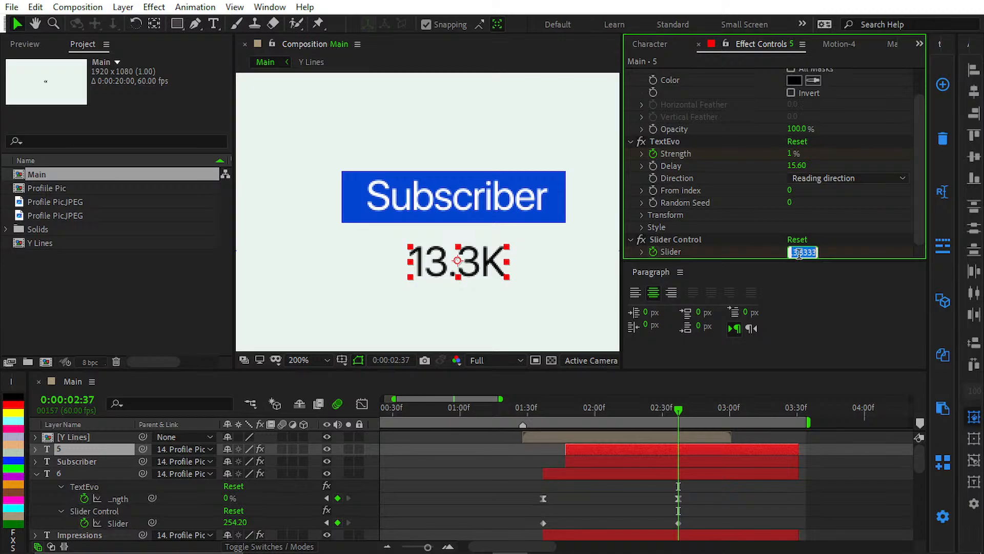
Step: Switch to the browser, look up the channel's subscriber count on its YouTube page, and return to the YouTube Studio livestream page
left_click(333, 539)
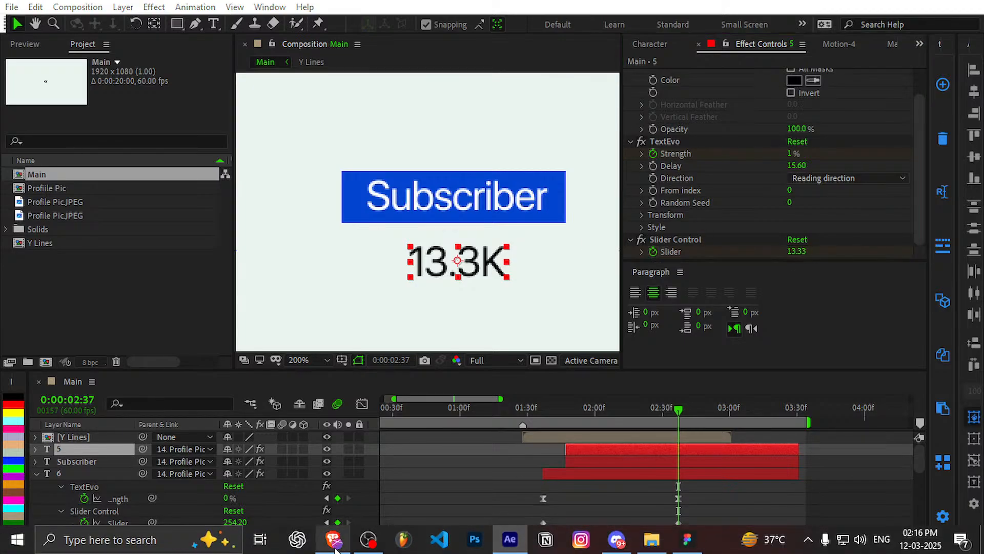
left_click(187, 14)
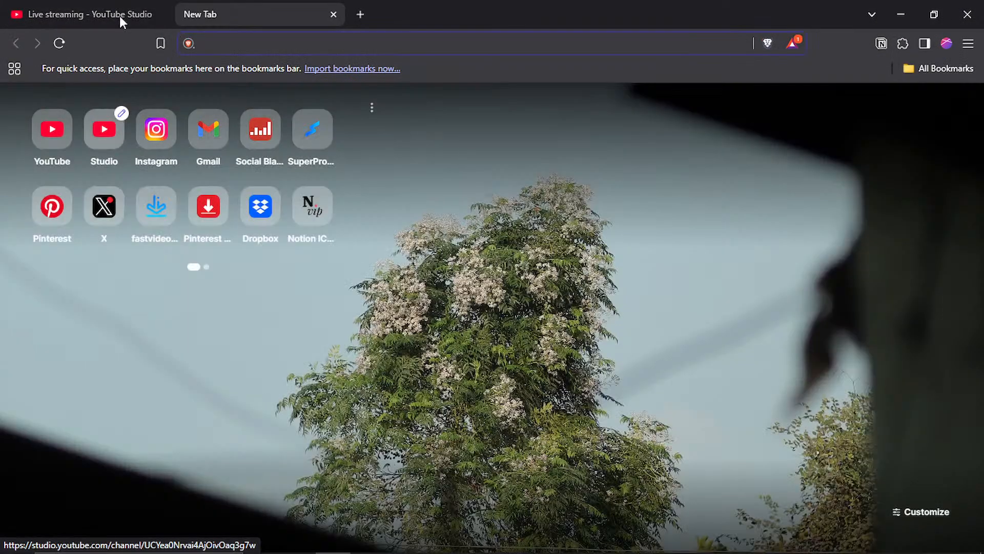
left_click(119, 15)
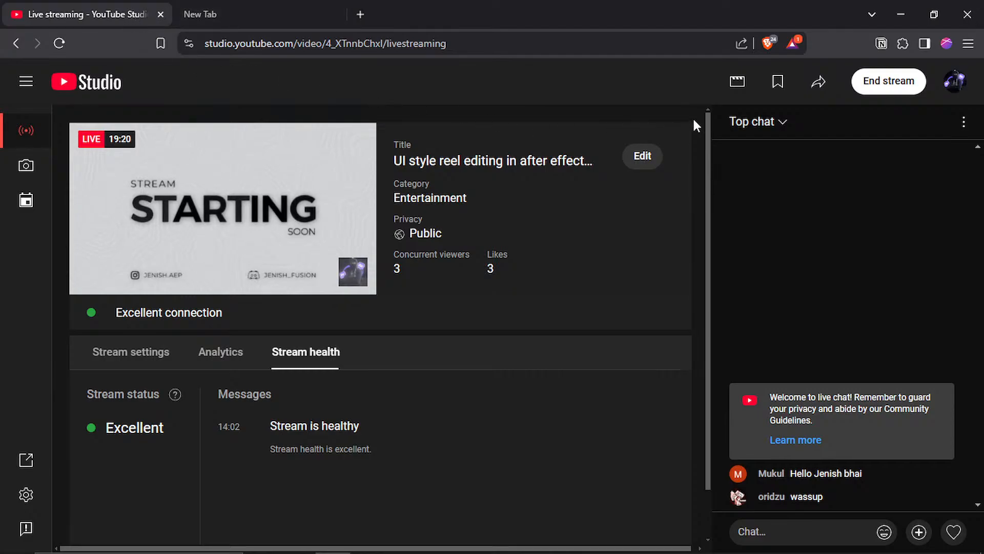
left_click(955, 81)
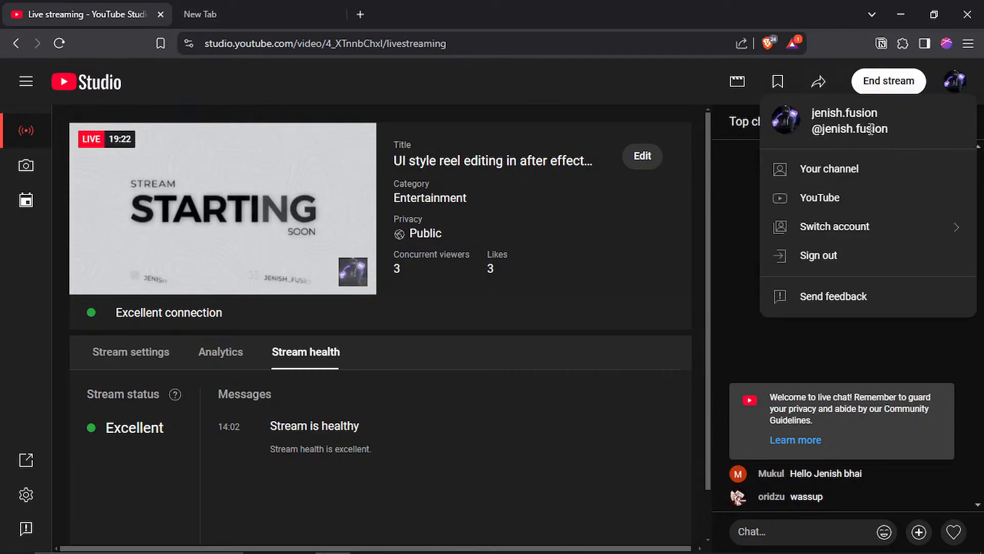
left_click(823, 172)
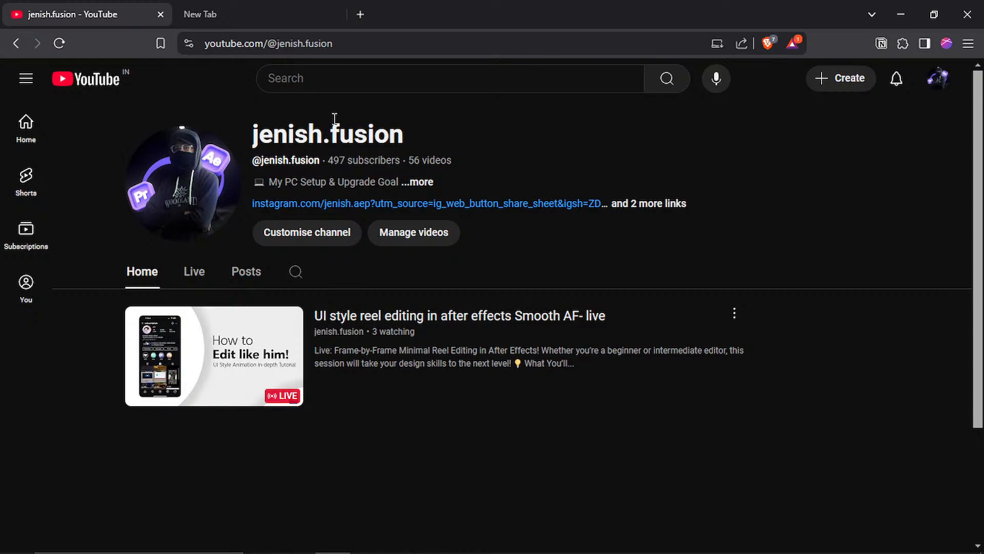
left_click(21, 46)
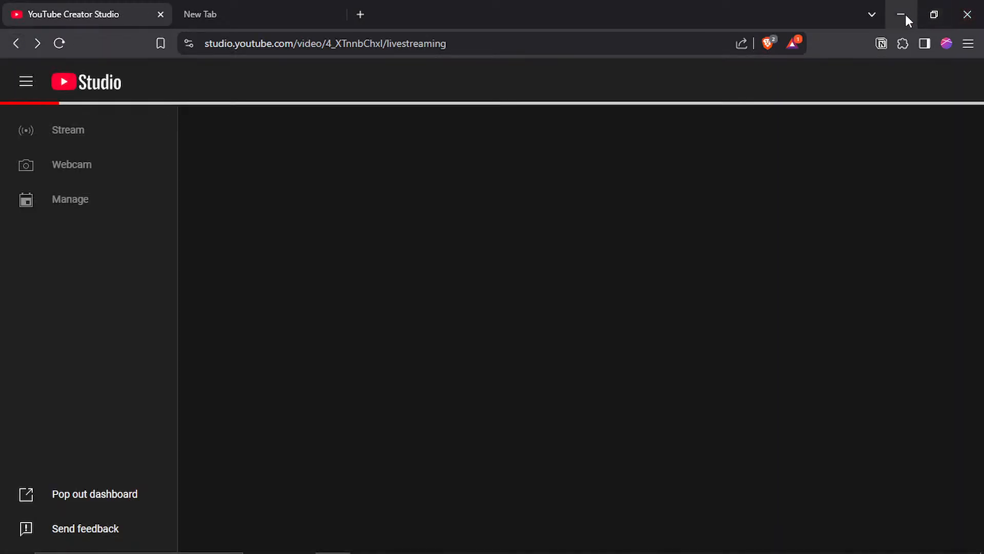
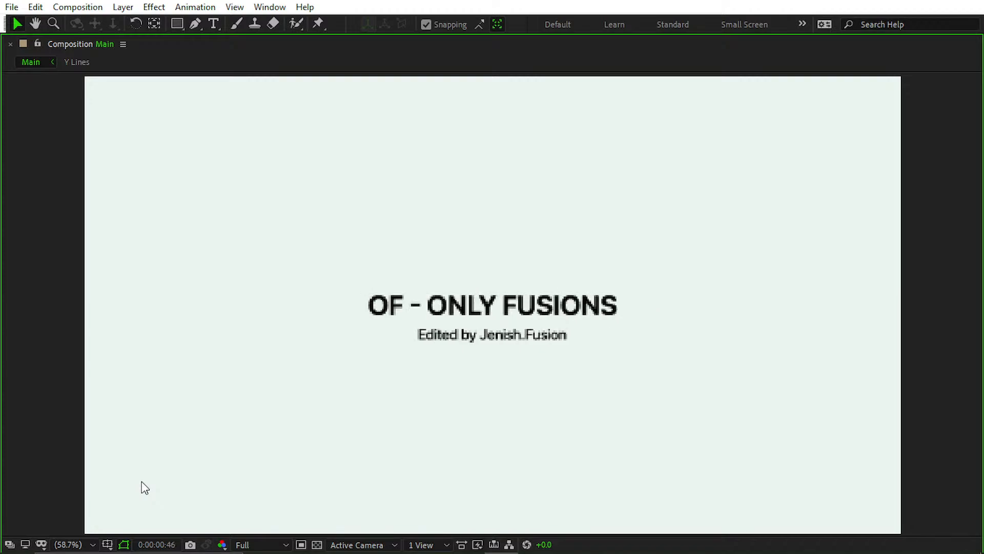
Step: Preview the Main composition's animation from the start to check how the number counters run, and restore the full workspace
key("space")
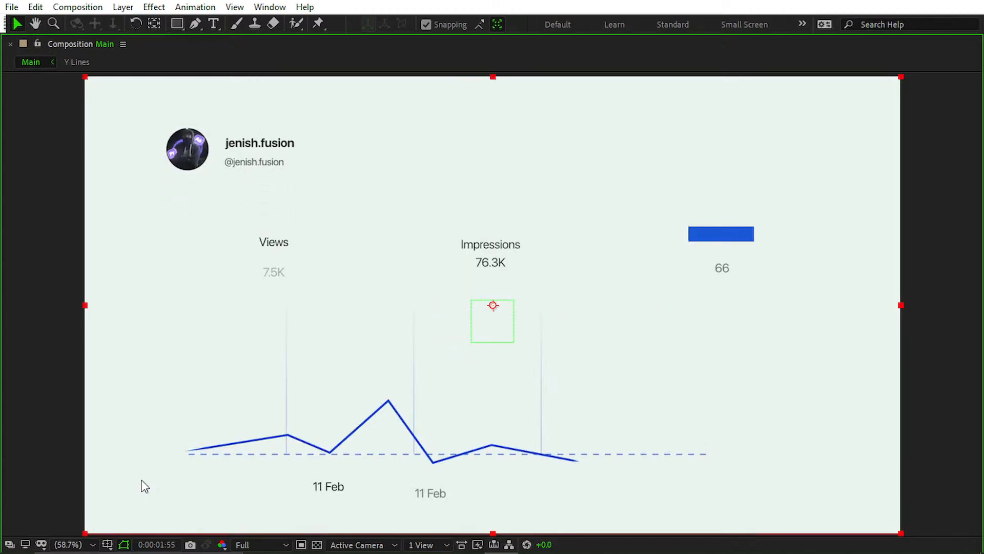
key("Home")
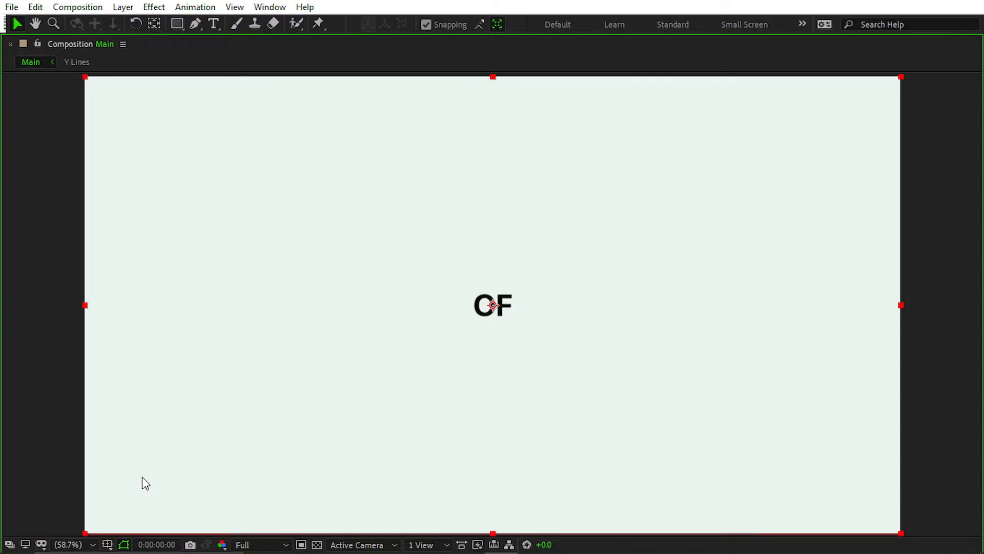
key("space")
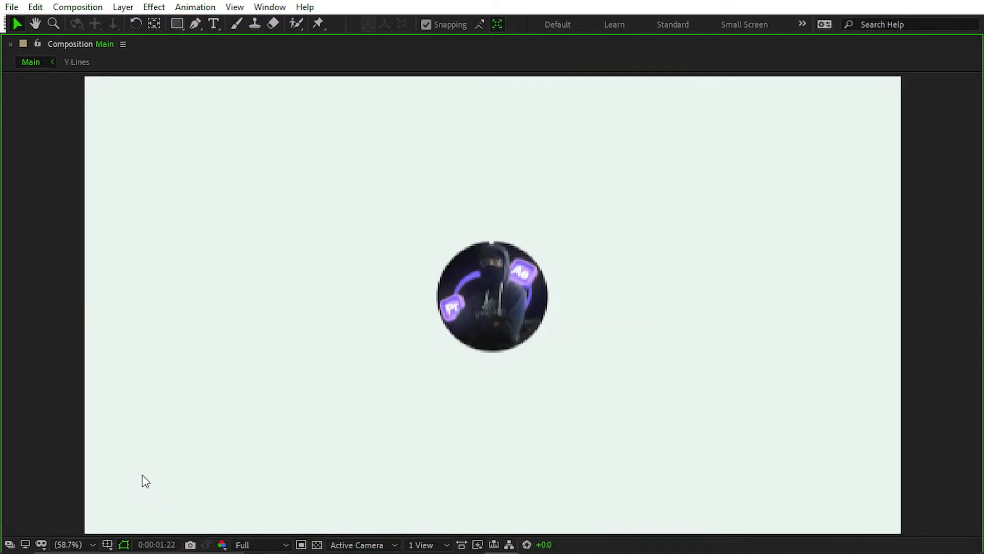
key("space")
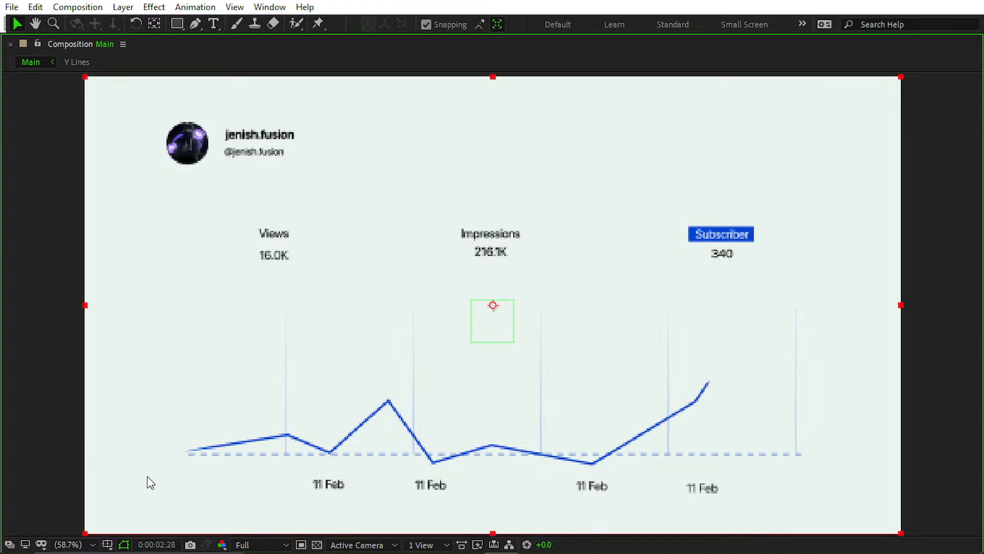
key("Home")
key("space")
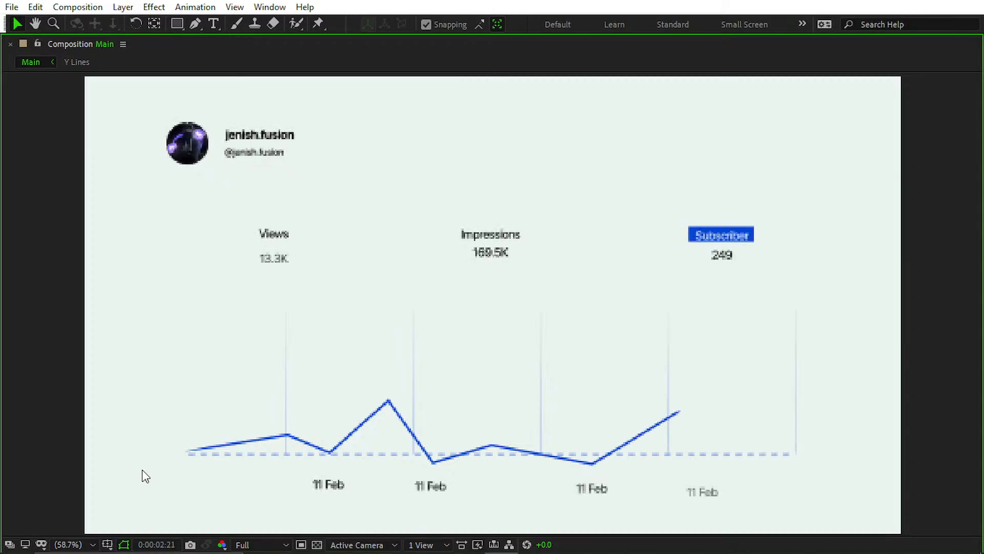
key("space")
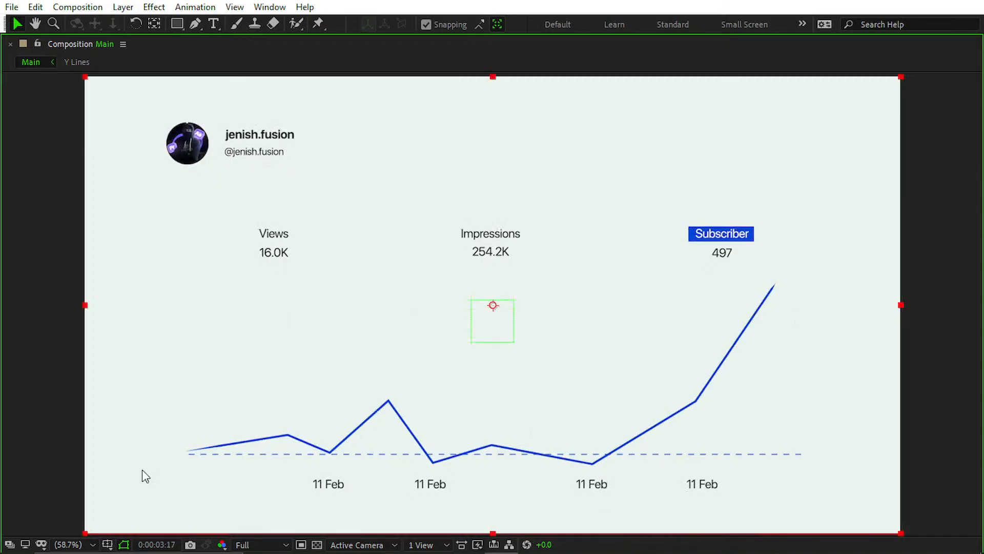
key("grave")
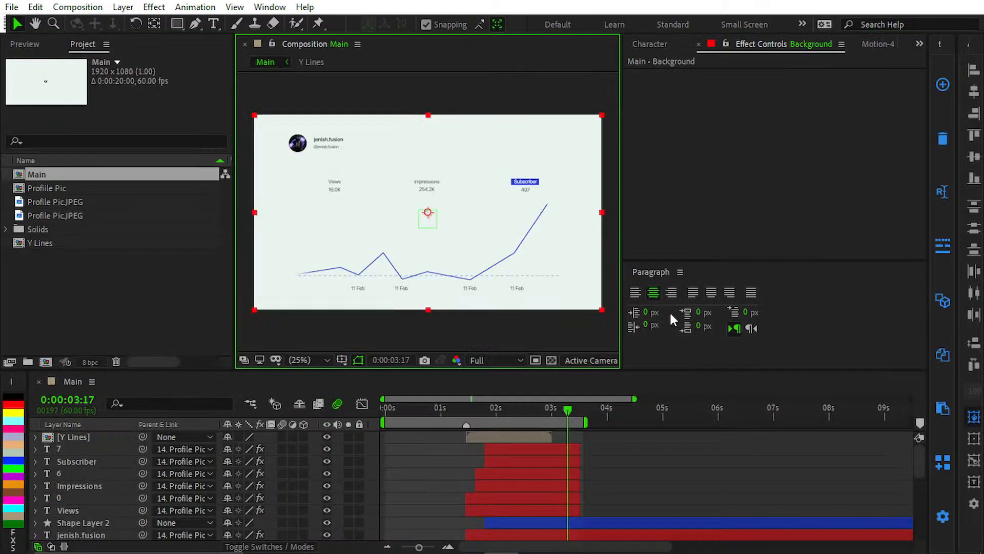
left_click(602, 449)
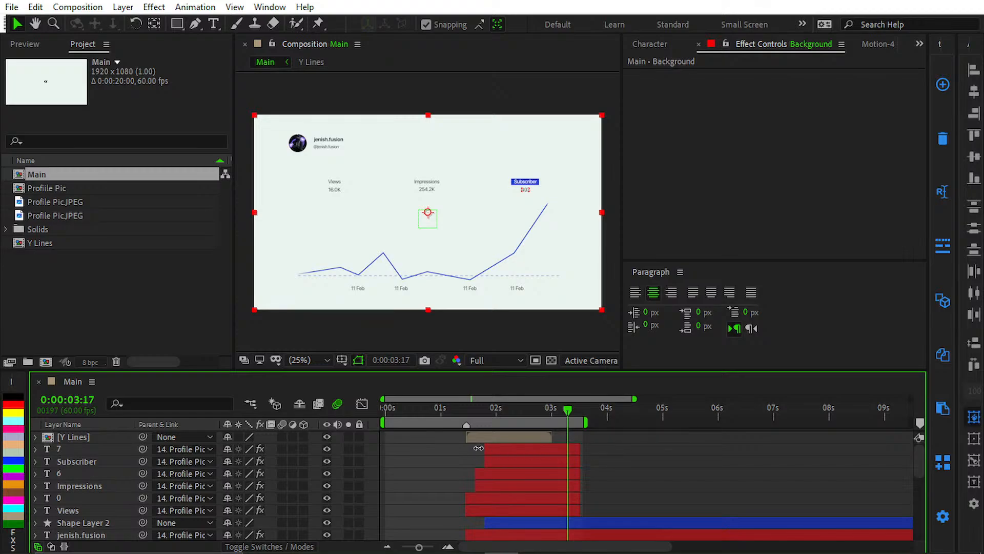
scroll(514, 458, "up", 3)
scroll(613, 453, "down", 1)
right_click(613, 453)
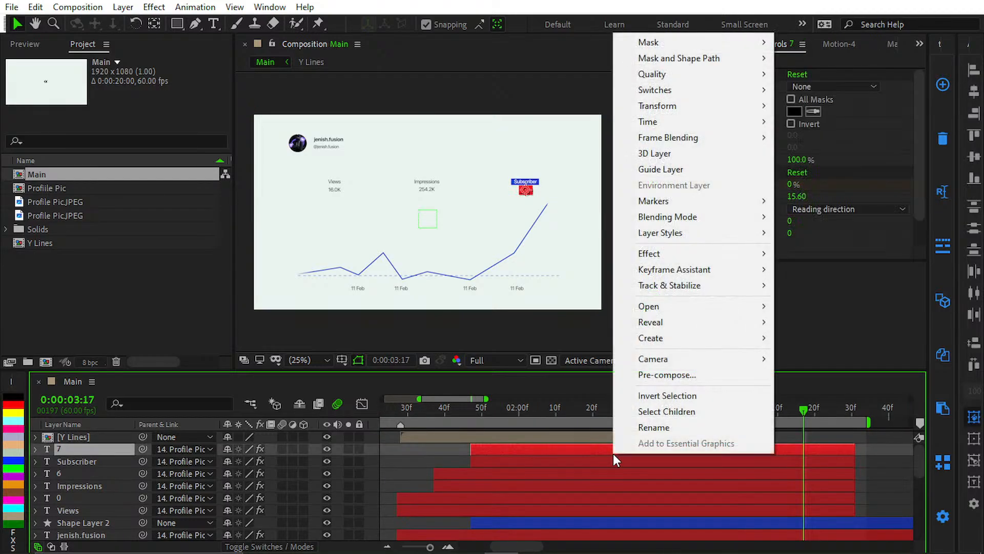
left_click(545, 458)
left_click(581, 437)
left_click(564, 447)
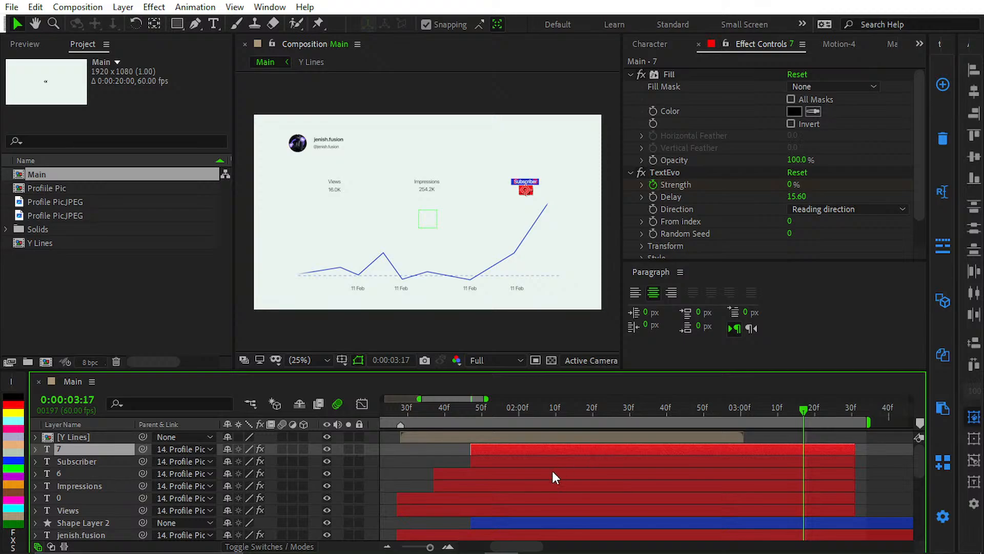
Step: Reveal the Graph layer's End keyframes and move the current time to the last one, at 0:00:03:59
left_click(516, 522)
scroll(517, 511, "down", 1)
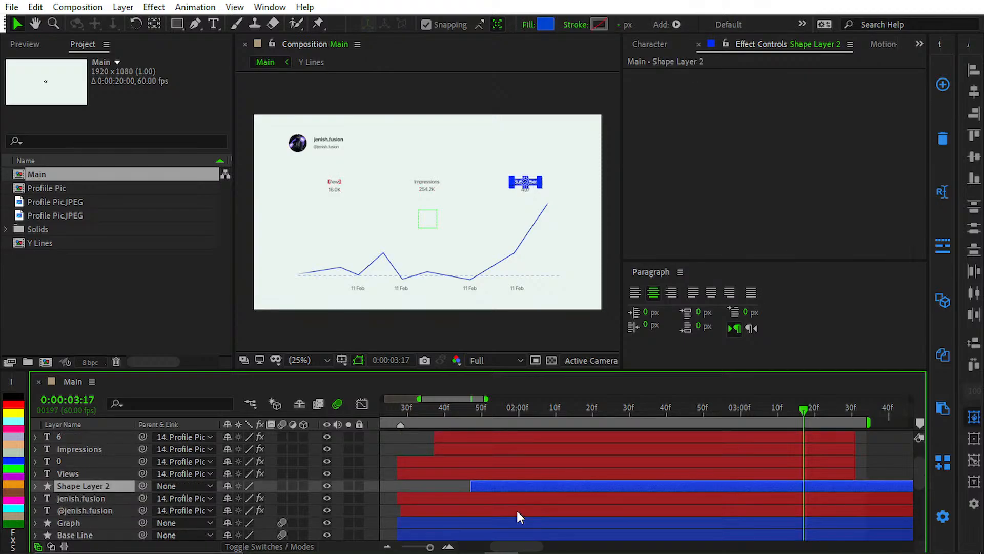
left_click(505, 524)
key("u")
scroll(530, 469, "down", 2)
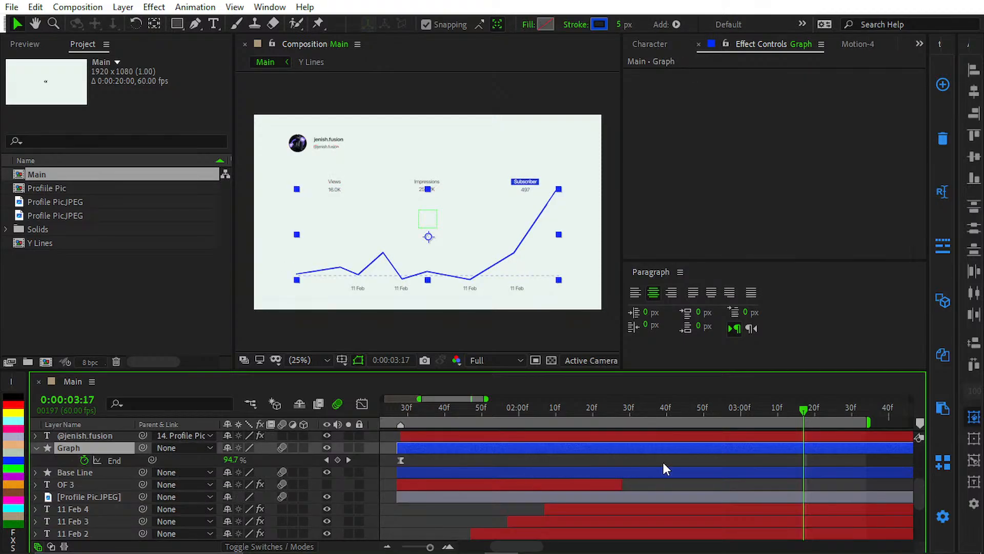
scroll(611, 450, "down", 3)
scroll(610, 456, "up", 2)
left_click_drag(676, 510, 676, 524)
left_click_drag(665, 460, 641, 496)
left_click(654, 409)
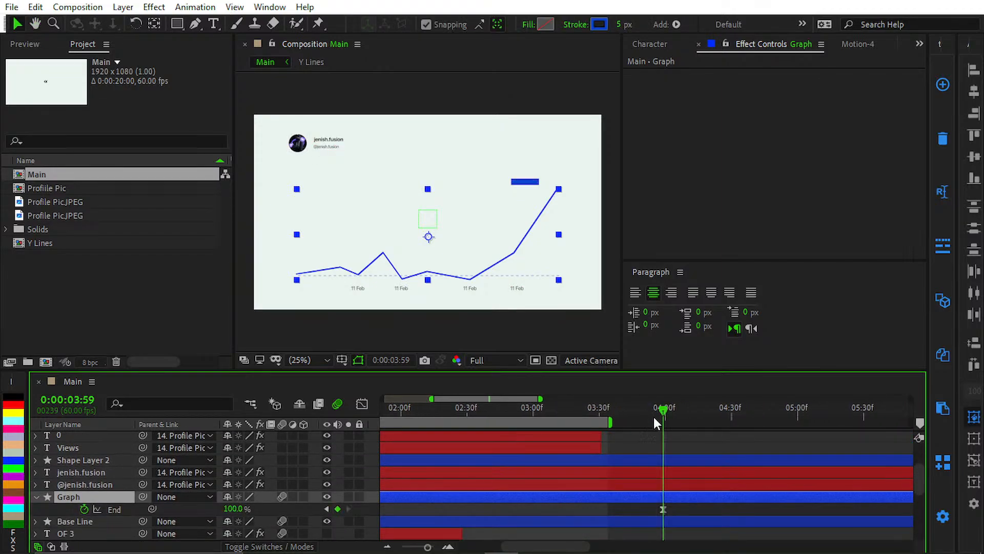
Step: Extend the Views, Impressions and Subscriber labels and their number layers so they all end at 0:00:03:59
left_click(595, 449)
scroll(594, 449, "up", 3)
left_click(595, 449, "shift")
key("alt+bracketright")
left_click(691, 454)
Step: Select the Subscriber, Impressions and Views number layers and reveal their keyframes in the maximized timeline
left_click(626, 453)
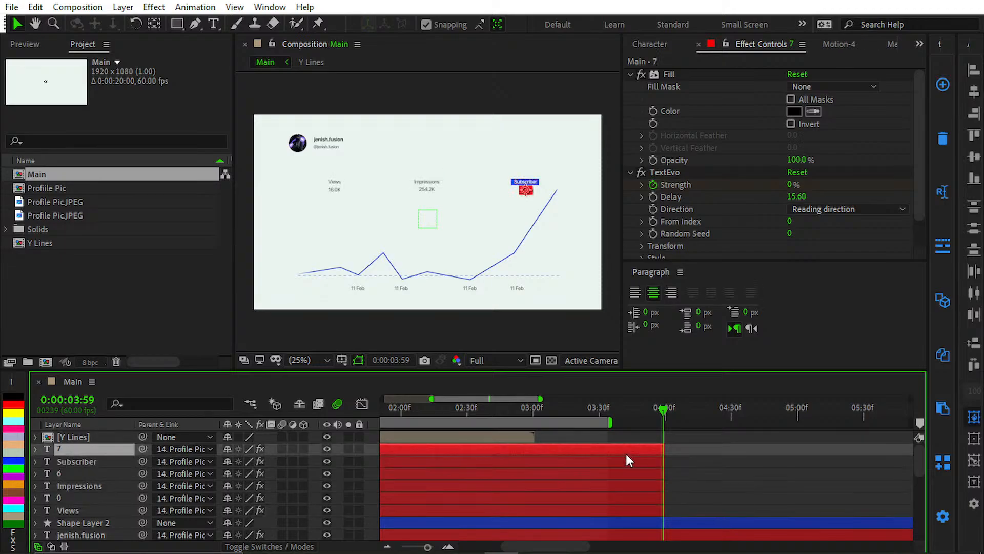
left_click(538, 476, "ctrl")
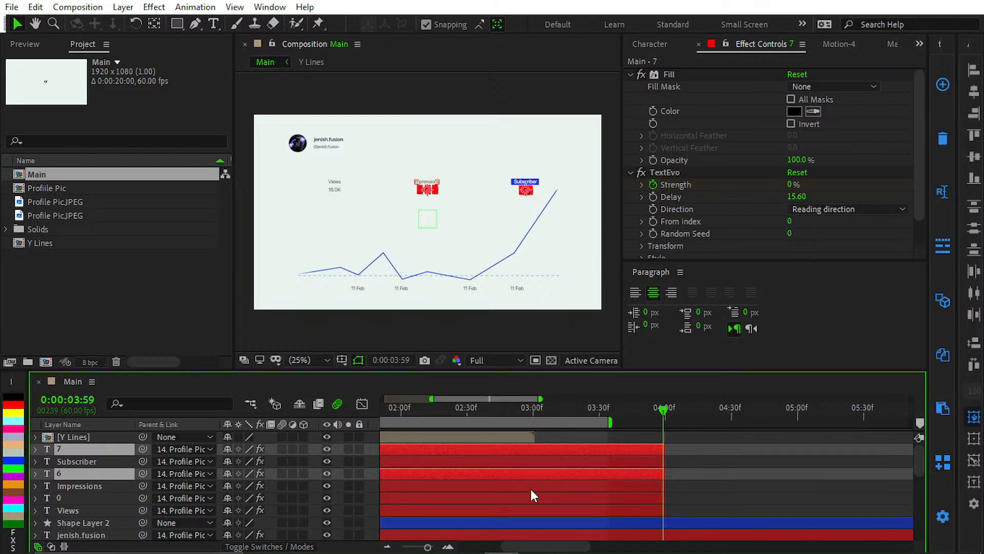
left_click(524, 496, "ctrl")
key("u")
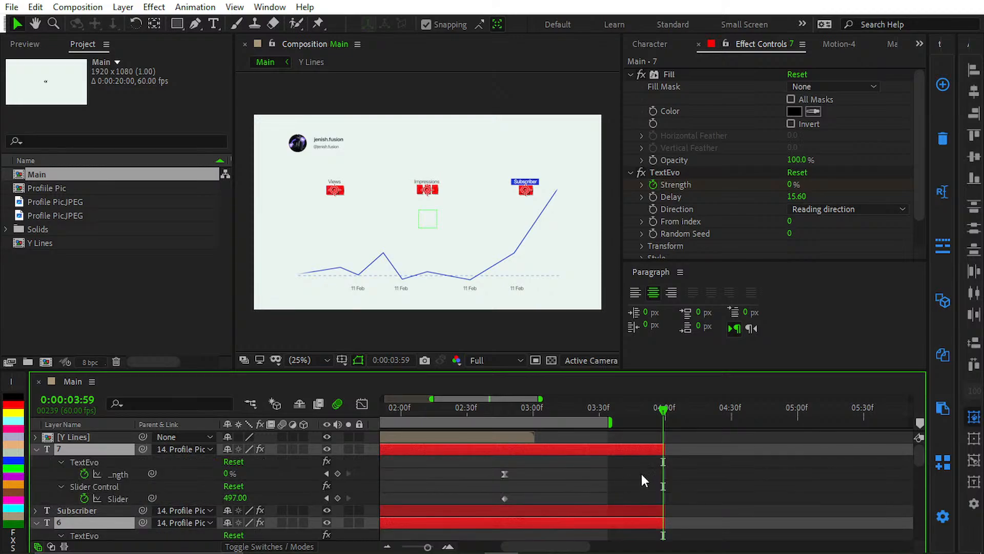
scroll(639, 471, "down", 3)
key("grave")
Step: Move the last Slider keyframe of the Views, Impressions and Subscriber numbers to 0:00:03:59
left_click_drag(637, 277, 712, 297)
left_click_drag(528, 298, 469, 308)
left_click(530, 234, "shift")
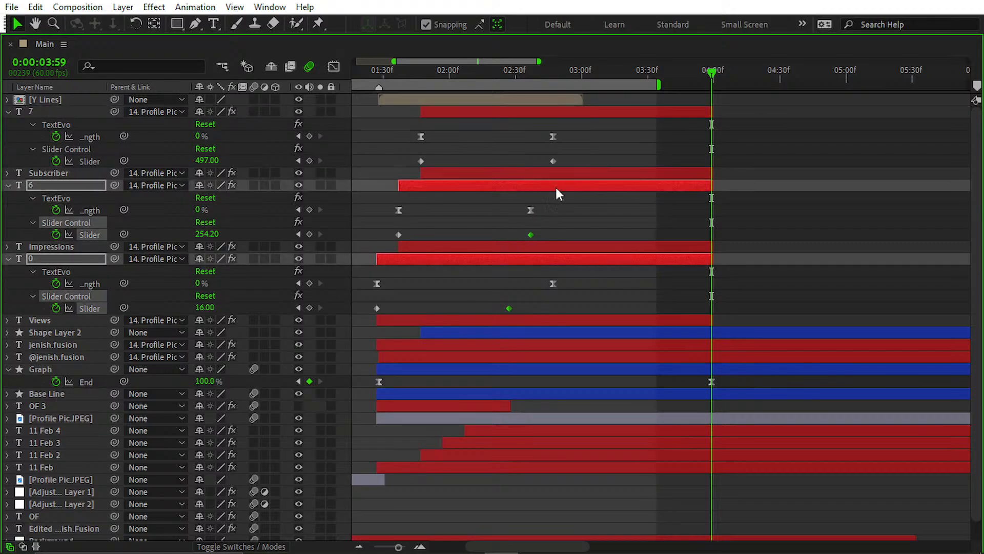
left_click(552, 161, "shift")
left_click_drag(554, 161, 713, 193)
left_click(743, 253)
left_click_drag(687, 234, 707, 276)
left_click_drag(671, 307, 708, 328)
left_click(681, 296)
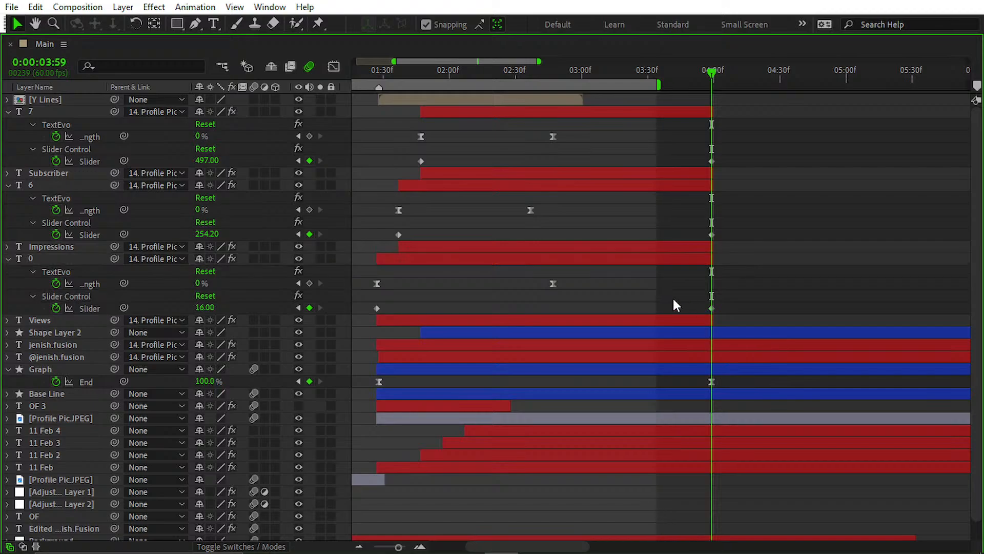
Step: End the work area at 0:00:03:59, collapse the layers' revealed keyframes and save the project
key("grave")
key("n")
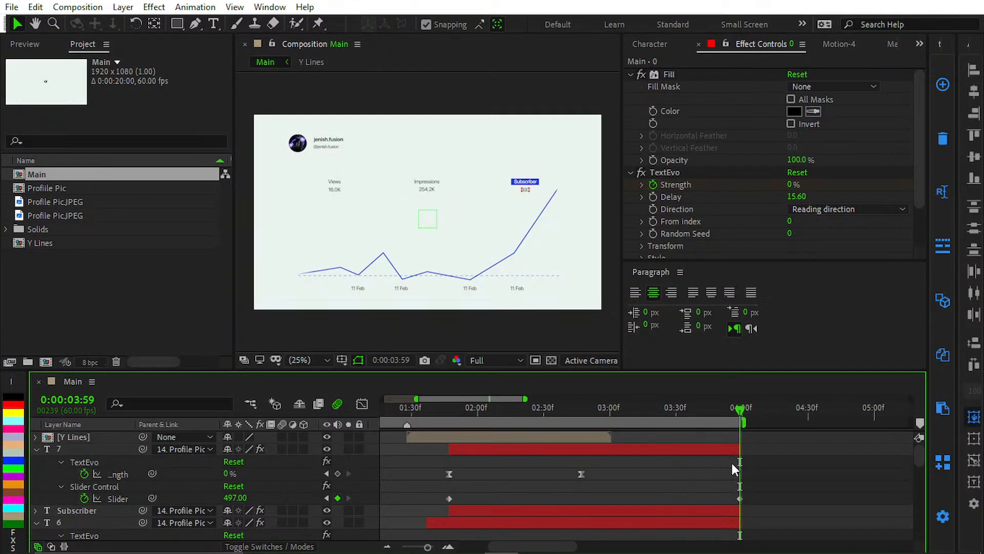
key("u")
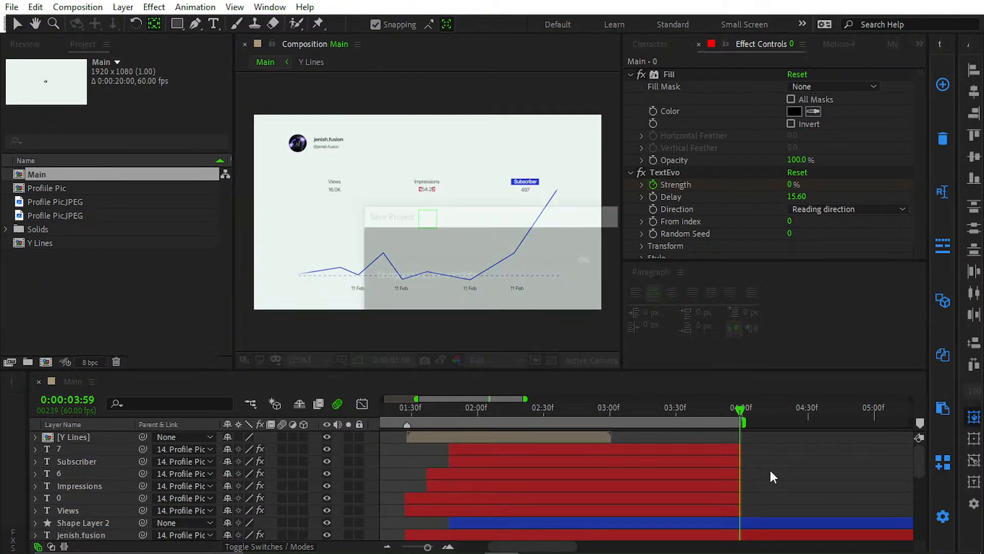
Step: Preview the Main composition's animation with the longer counters
key("semicolon")
scroll(352, 432, "up", 4)
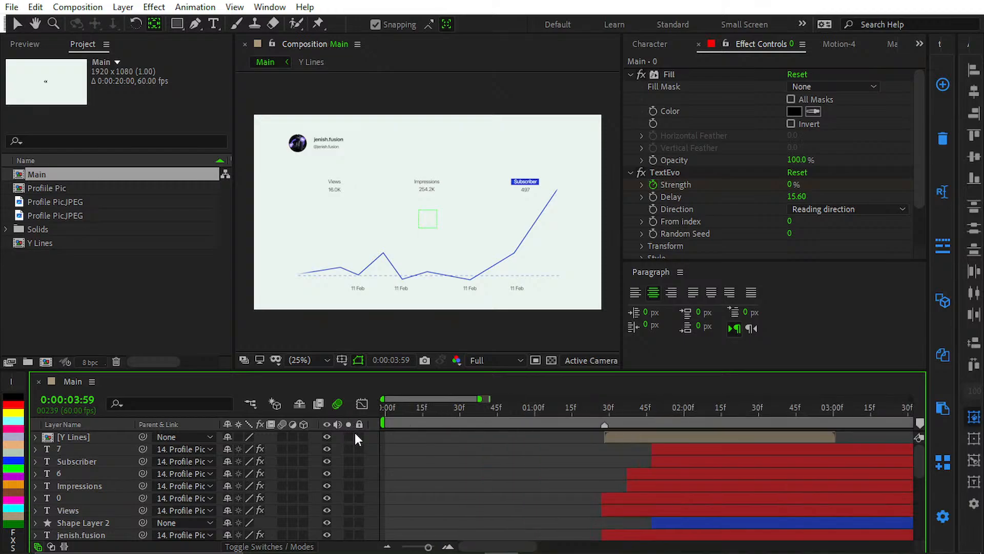
key("space")
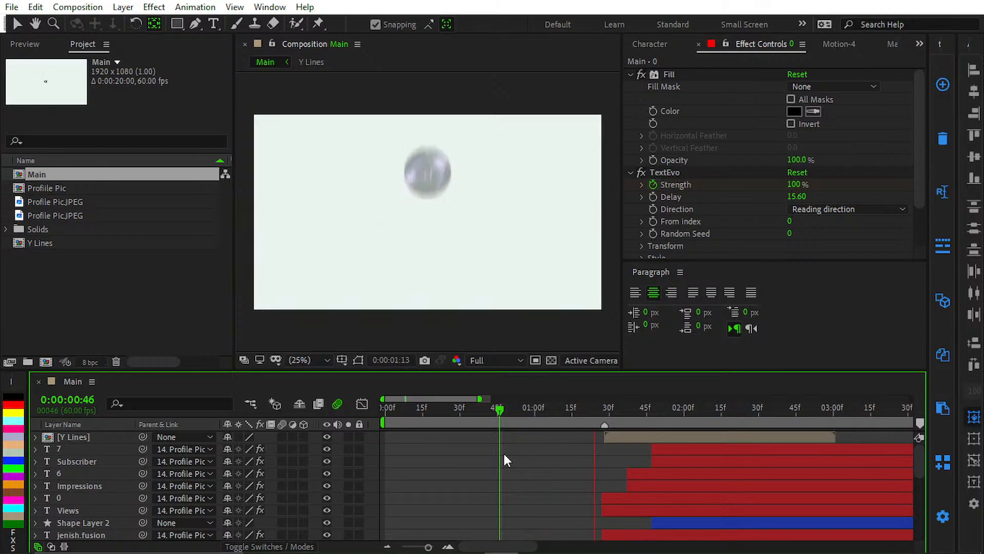
Step: Maximize the timeline, select the three number layers and reveal their keyframes again
key("grave")
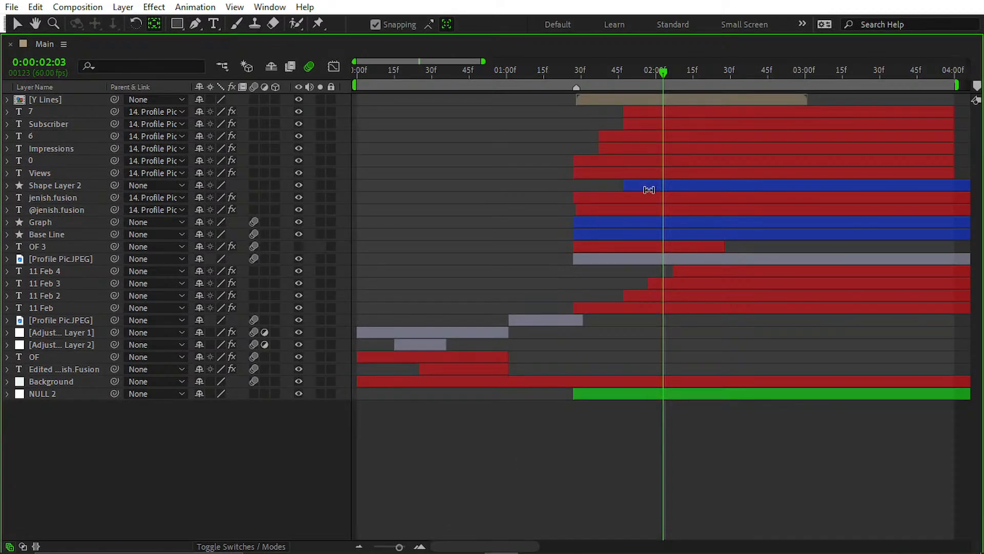
scroll(483, 413, "right", 5)
scroll(570, 323, "right", 3)
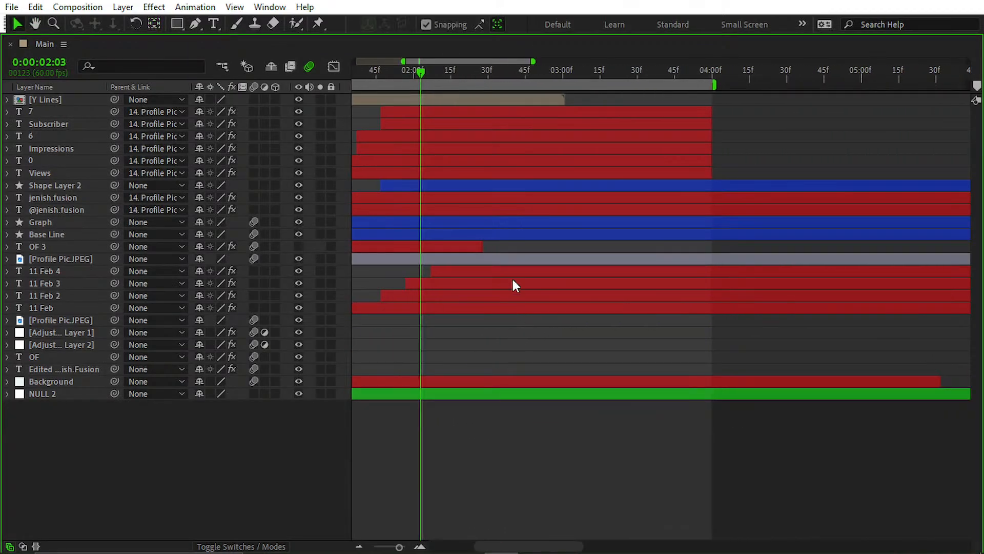
left_click(36, 151)
left_click(39, 163)
key("Return")
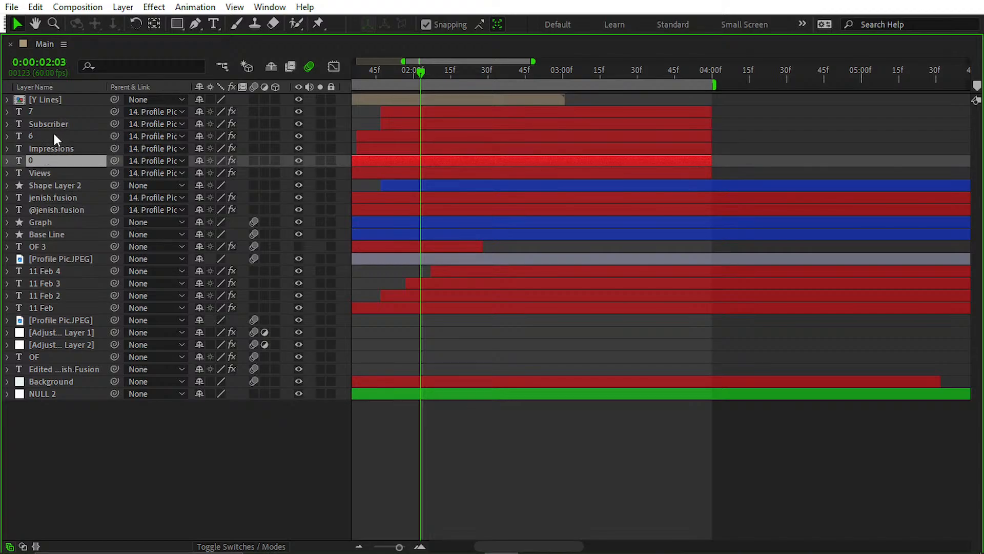
left_click(54, 136, "ctrl")
left_click(67, 110, "ctrl")
key("u")
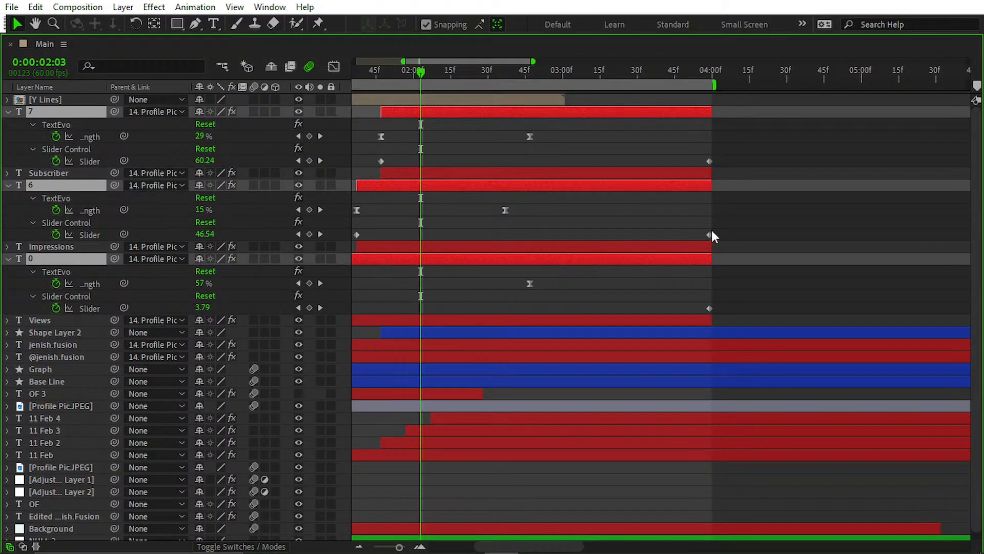
Step: Apply Easy Ease to the first and last Slider keyframes of all three number layers
key("minus")
left_click_drag(736, 307, 345, 338)
left_click_drag(674, 229, 270, 269)
left_click_drag(739, 221, 385, 258)
left_click_drag(746, 221, 500, 262)
left_click_drag(469, 225, 742, 238)
left_click_drag(717, 310, 436, 316)
left_click_drag(753, 165, 431, 156)
key("F9")
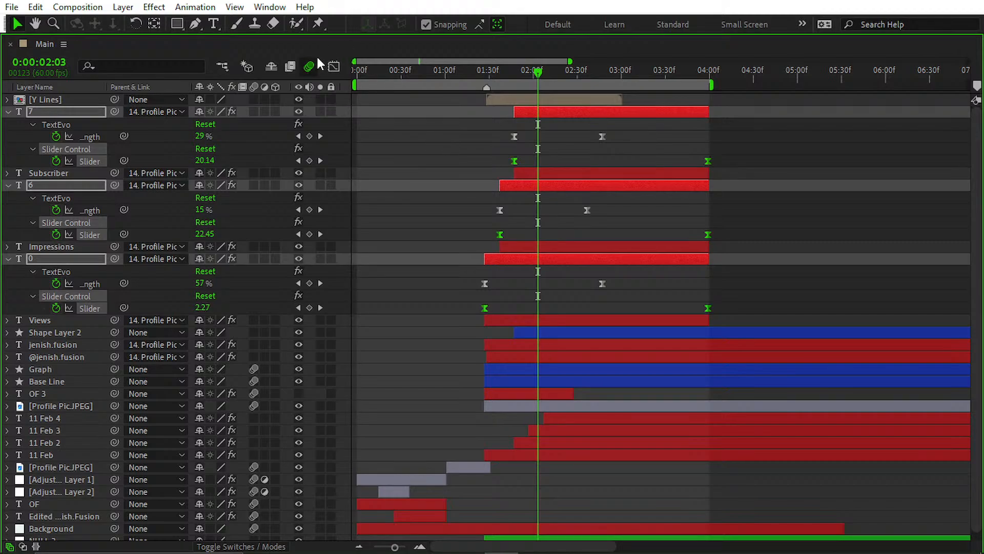
Step: Examine the eased Slider keyframes' speed graph in the Graph Editor, fitted to view, and return to the layer bars
left_click(333, 69)
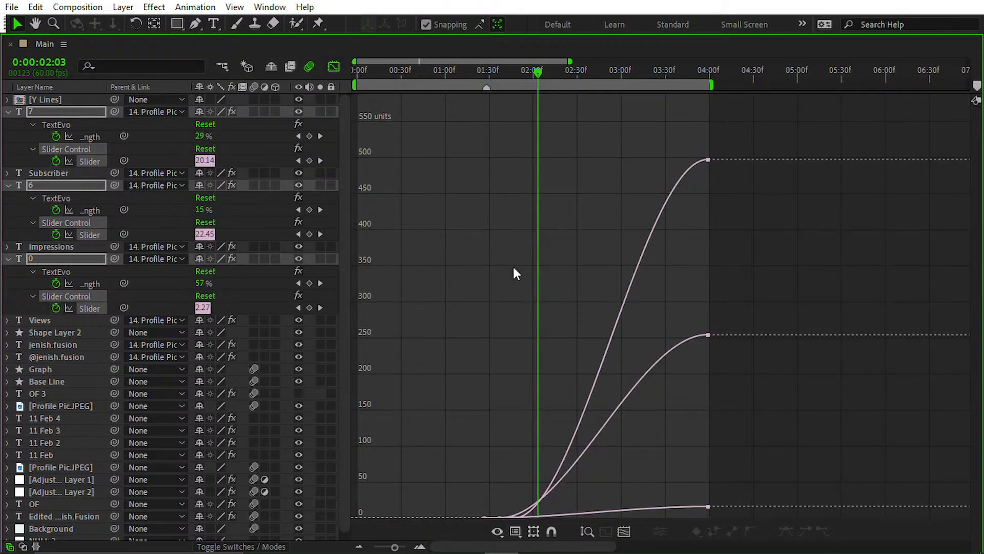
right_click(570, 98)
left_click(632, 213)
scroll(590, 279, "down", 3)
left_click_drag(364, 425, 541, 528)
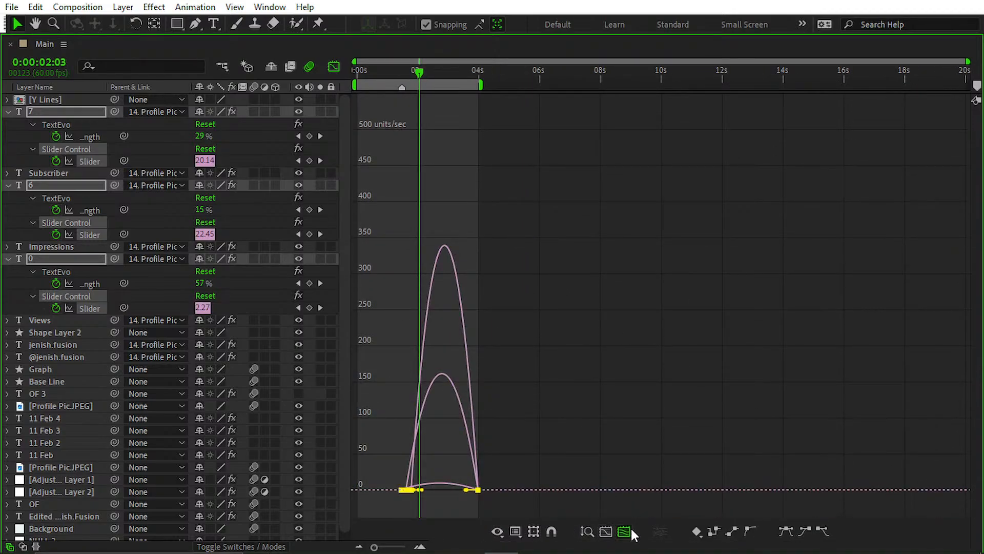
left_click(630, 530)
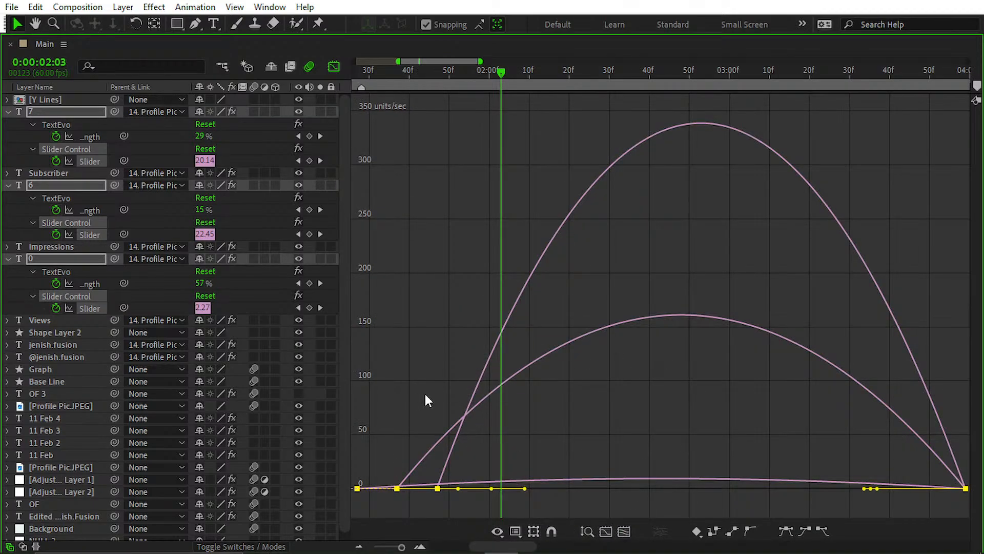
left_click(333, 67)
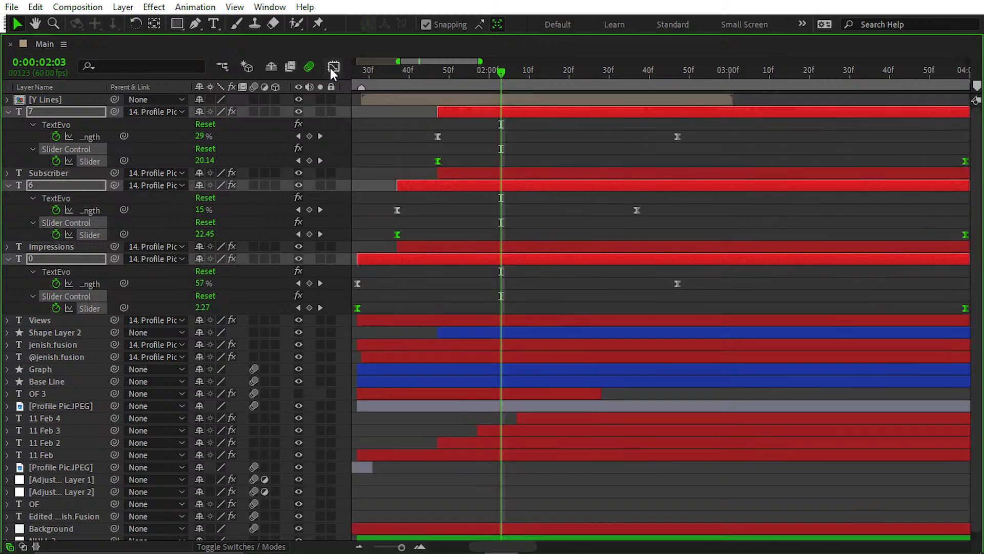
Step: Collapse the number layers' keyframes and preview the eased counters from the start of the composition
key("grave")
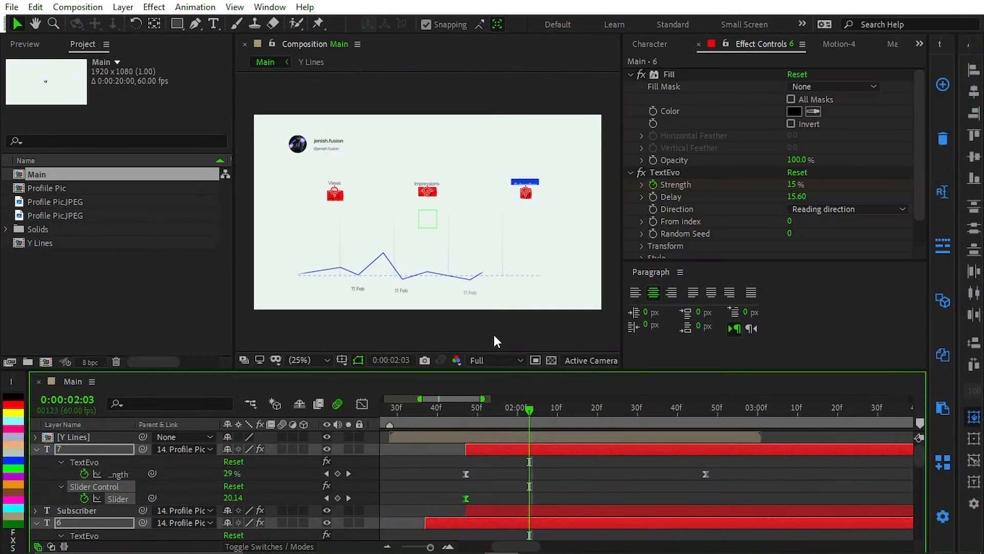
left_click(448, 473)
key("u")
left_click_drag(451, 414, 71, 454)
key("space")
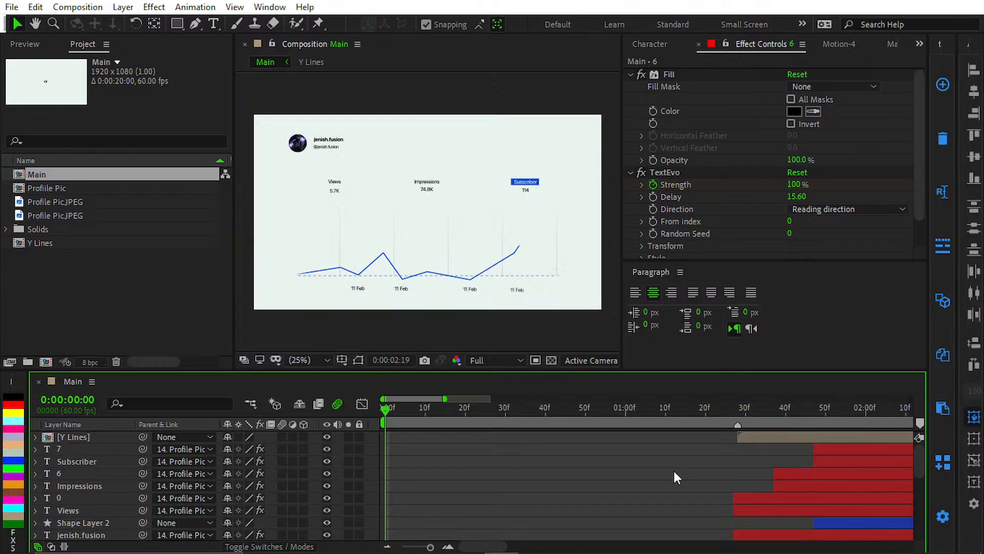
key("space")
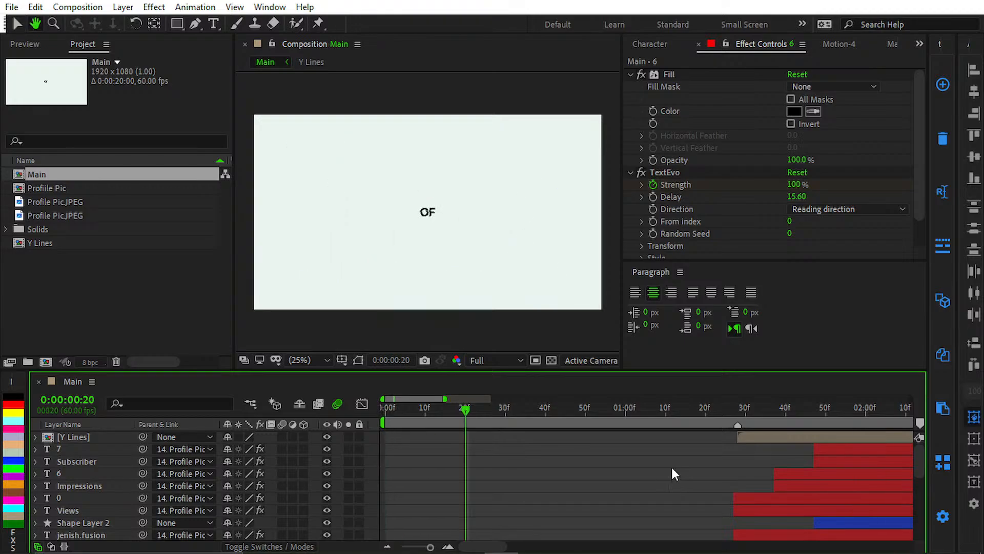
Step: Preview the counters and graph animation in the maximized composition view, starting from 0:00:01:51
left_click_drag(606, 412, 814, 410)
key("grave")
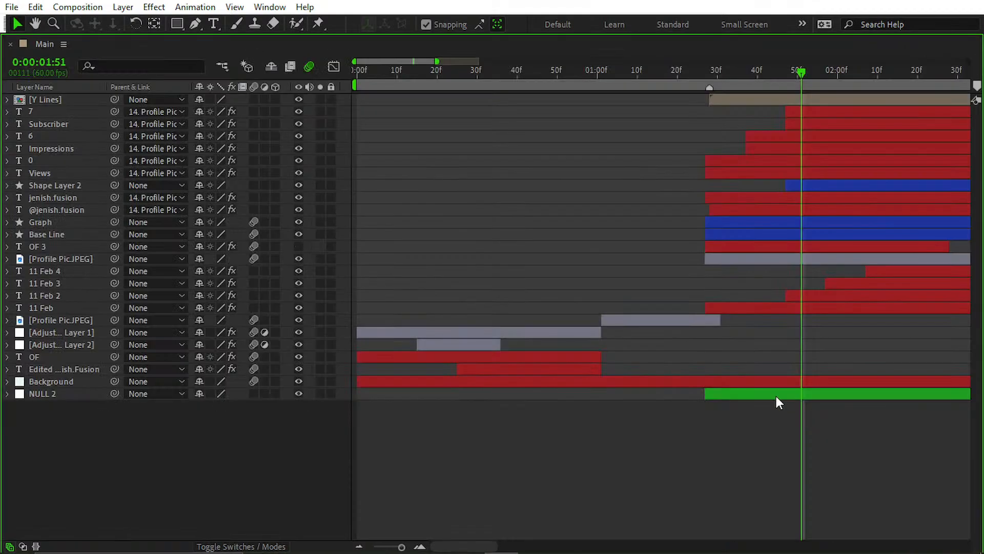
key("grave")
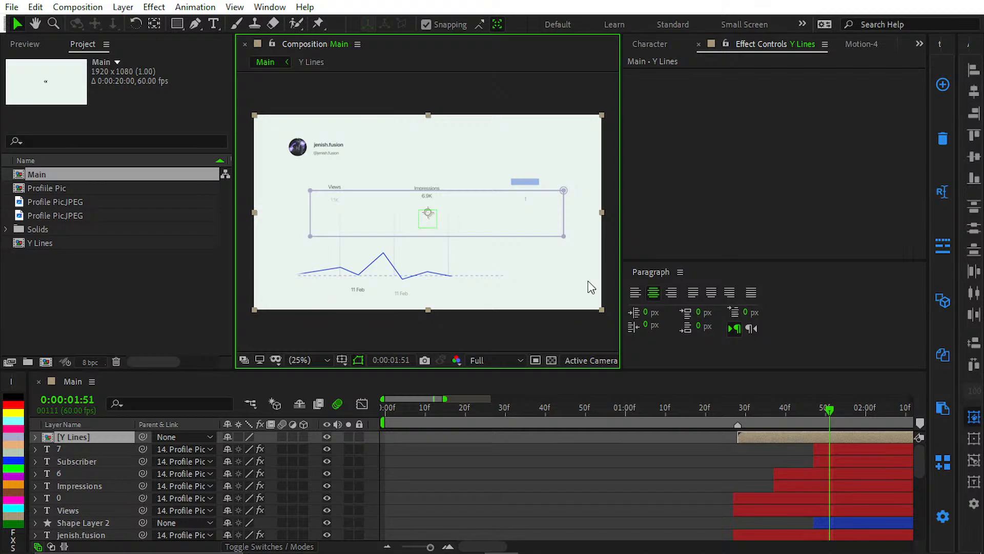
key("grave")
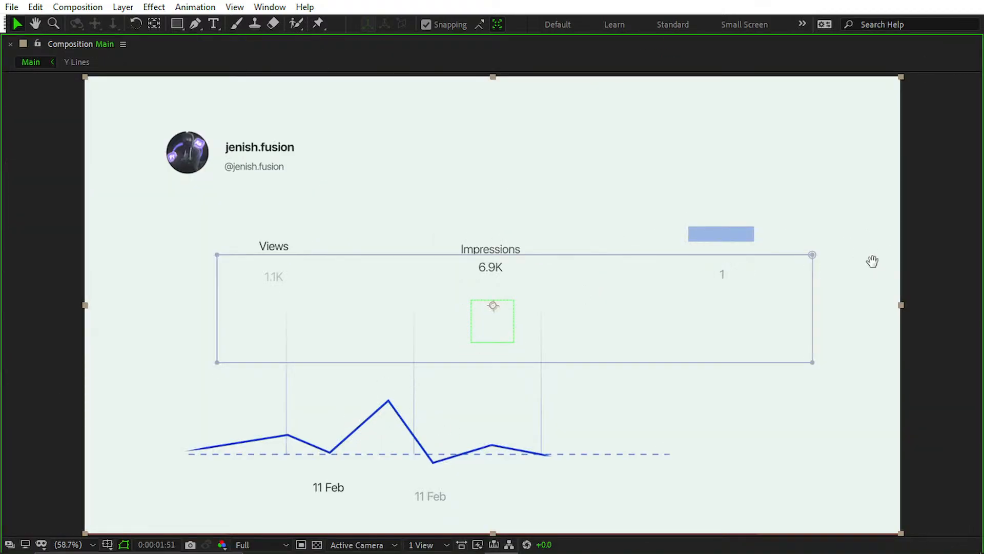
key("space")
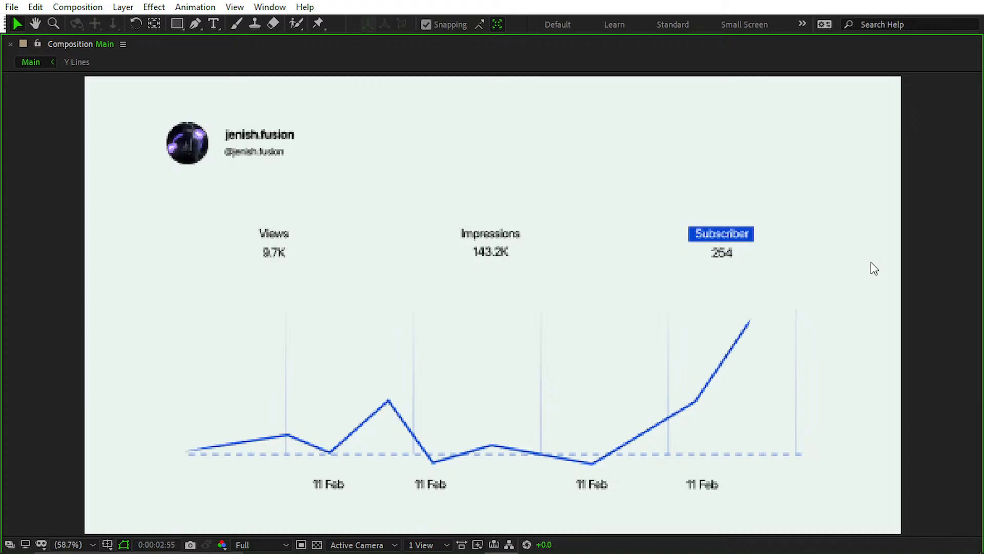
key("space")
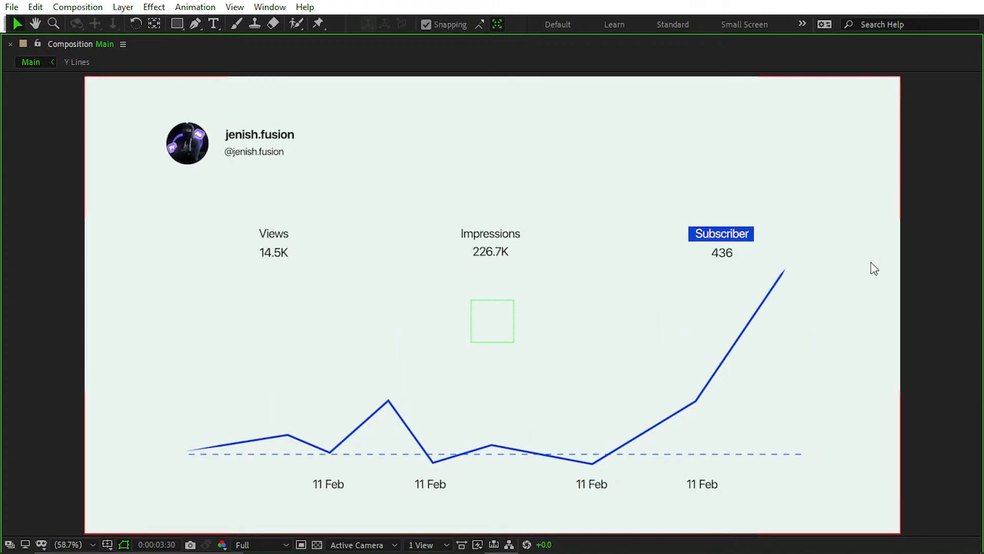
key("grave")
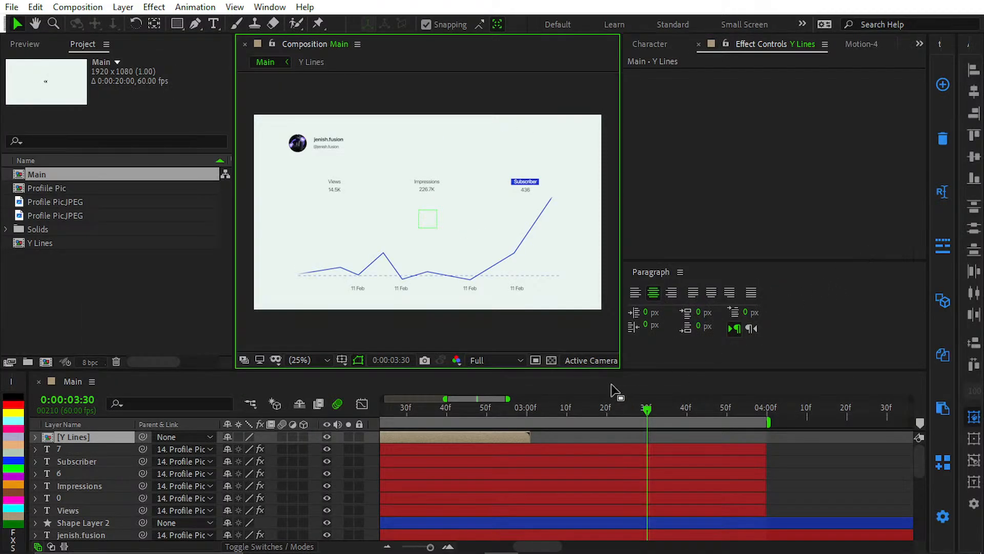
scroll(613, 476, "down", 3)
key("grave")
key("semicolon")
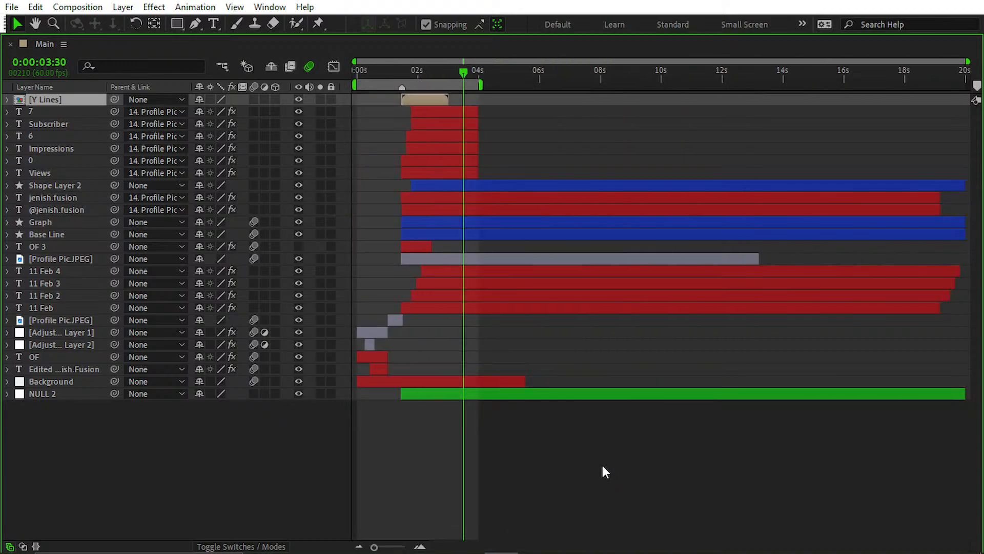
scroll(359, 123, "up", 5)
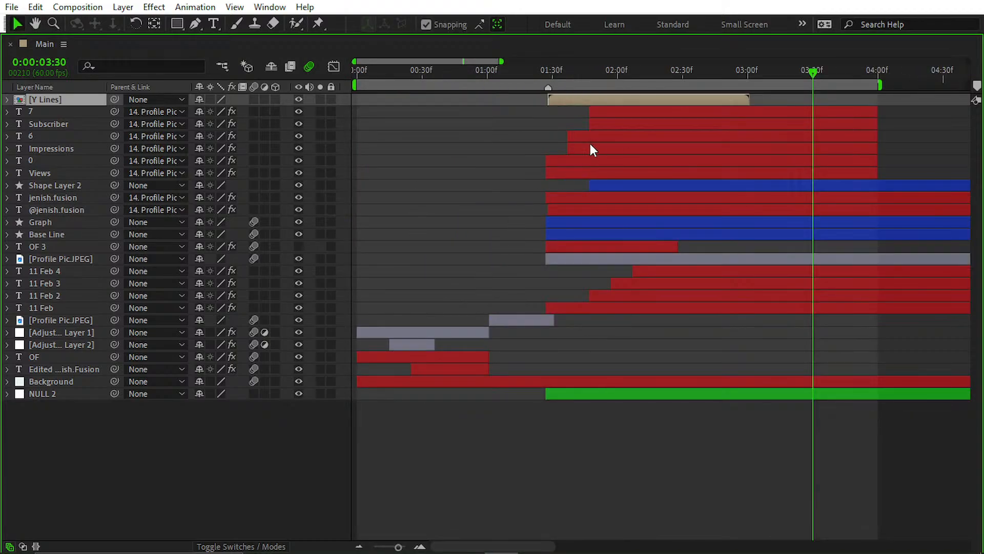
double_click(617, 100)
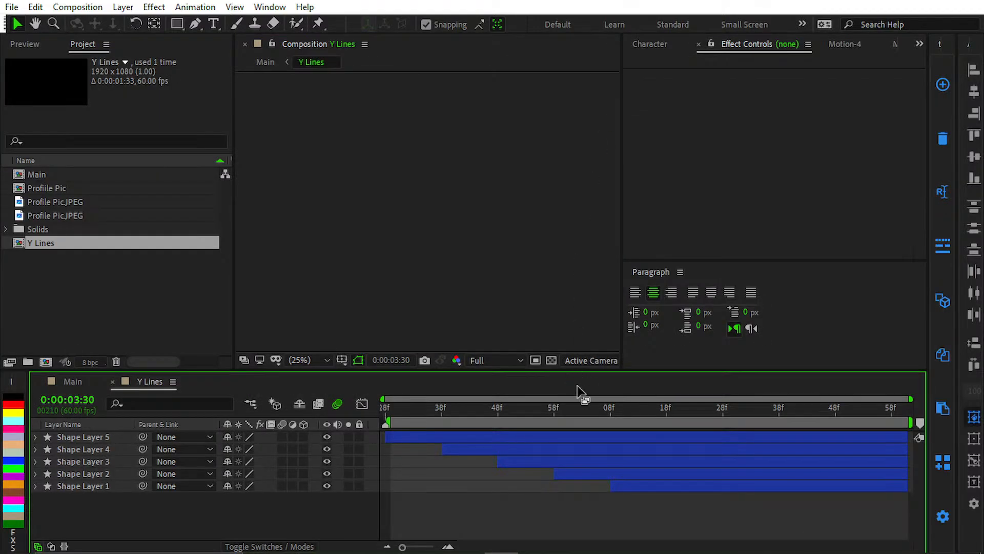
key("ctrl+k")
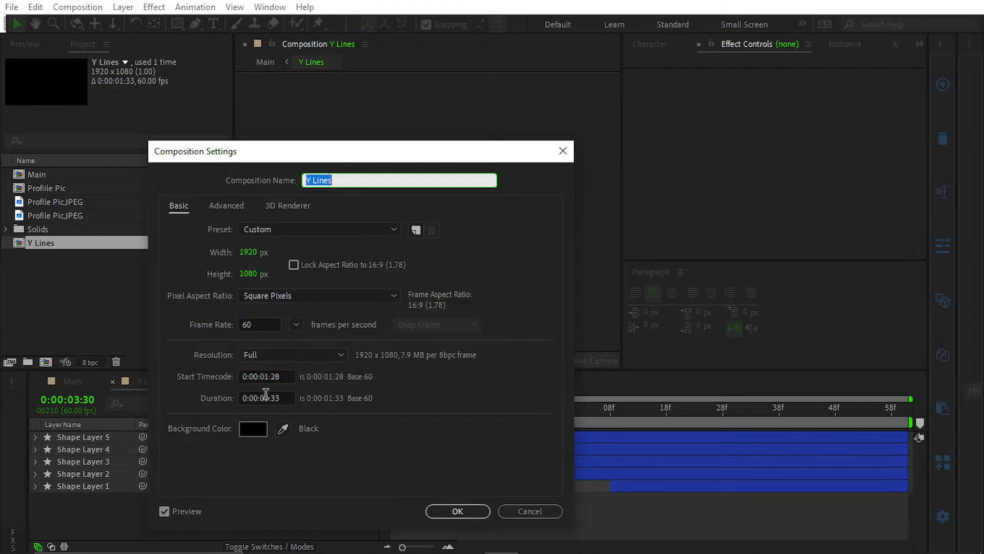
left_click(287, 378)
type("0")
left_click(272, 370)
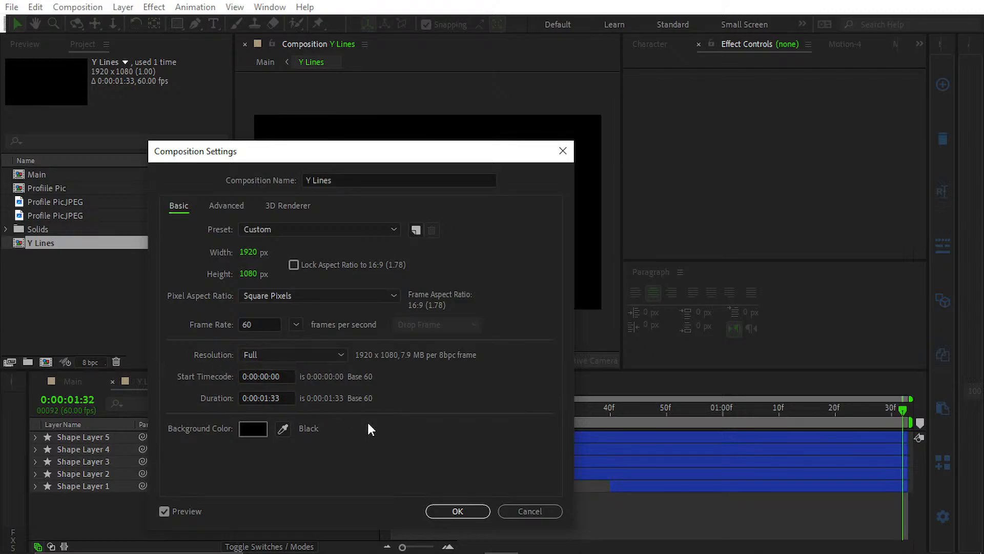
left_click(257, 395)
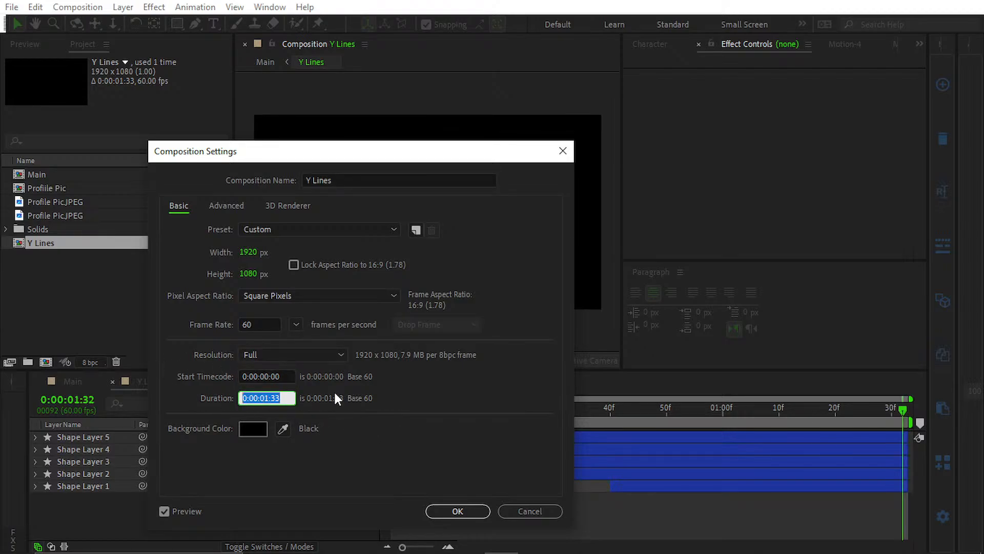
left_click(533, 511)
left_click(67, 382)
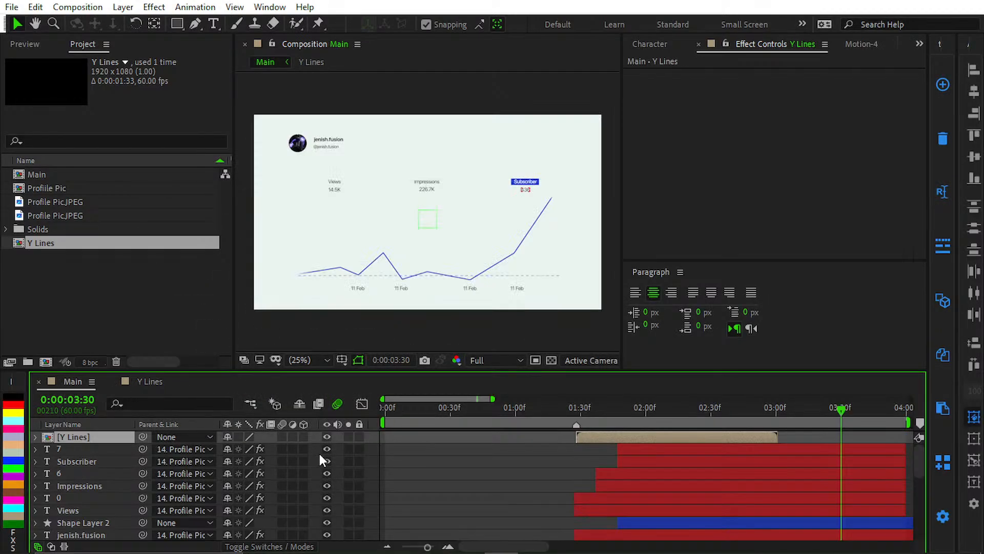
Step: Place Main's playhead at 0:00:04:00, then open the Y Lines composition and set its duration to 0:00:05:00
left_click(395, 477)
left_click_drag(507, 474, 331, 504)
key("k")
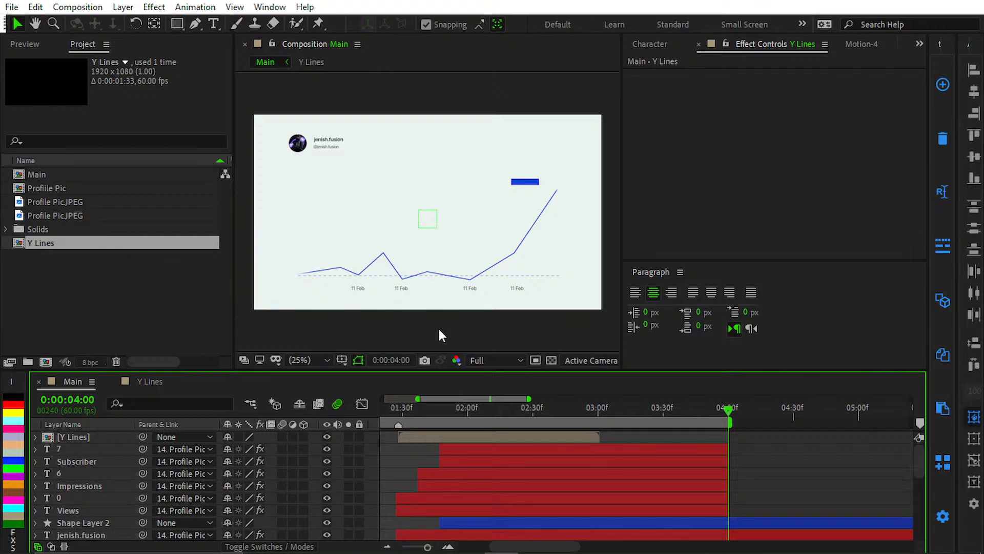
double_click(554, 437)
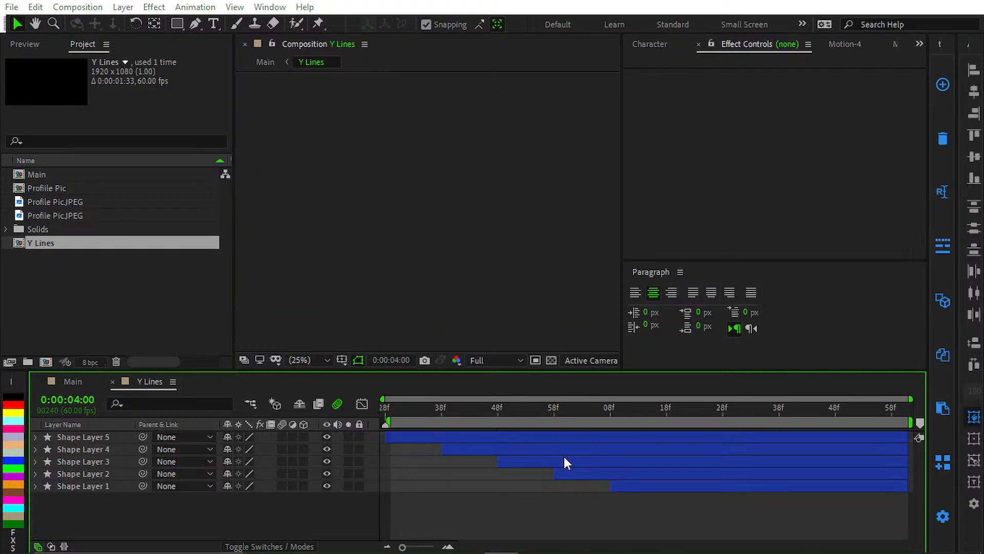
key("ctrl+k")
left_click(282, 396)
type("500")
key("Return")
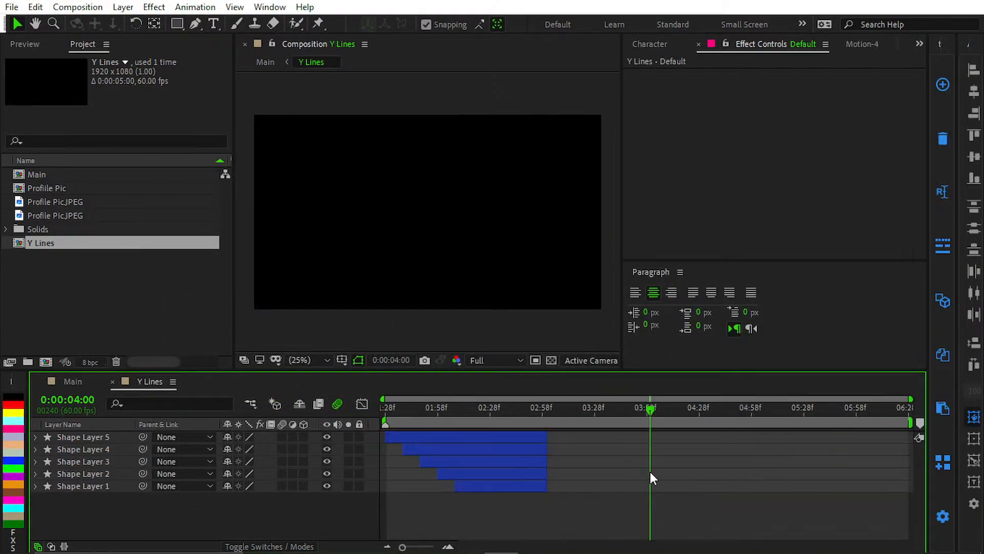
Step: End the Y Lines work area at 0:00:04:00 and extend all five shape layers to that time
left_click(543, 440)
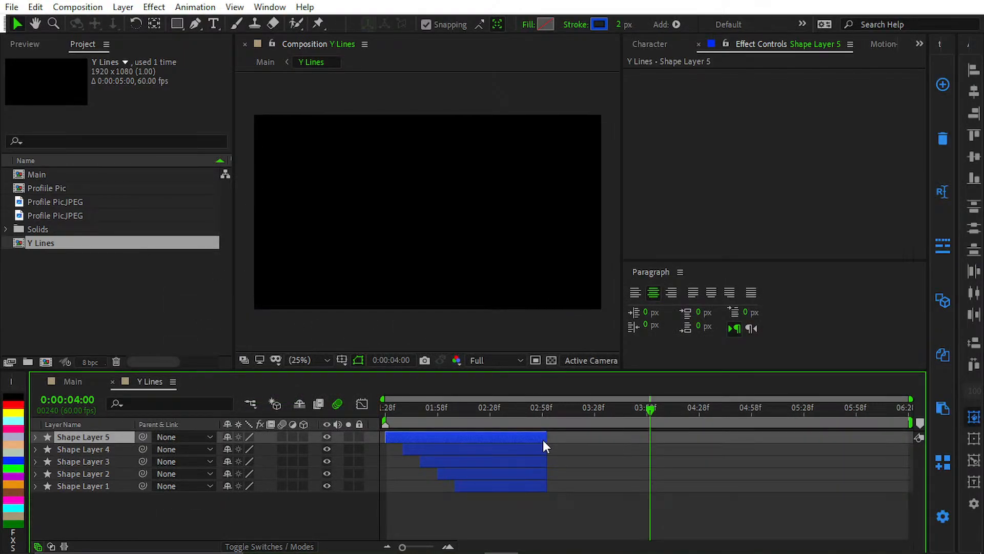
key("n")
left_click(532, 489, "shift")
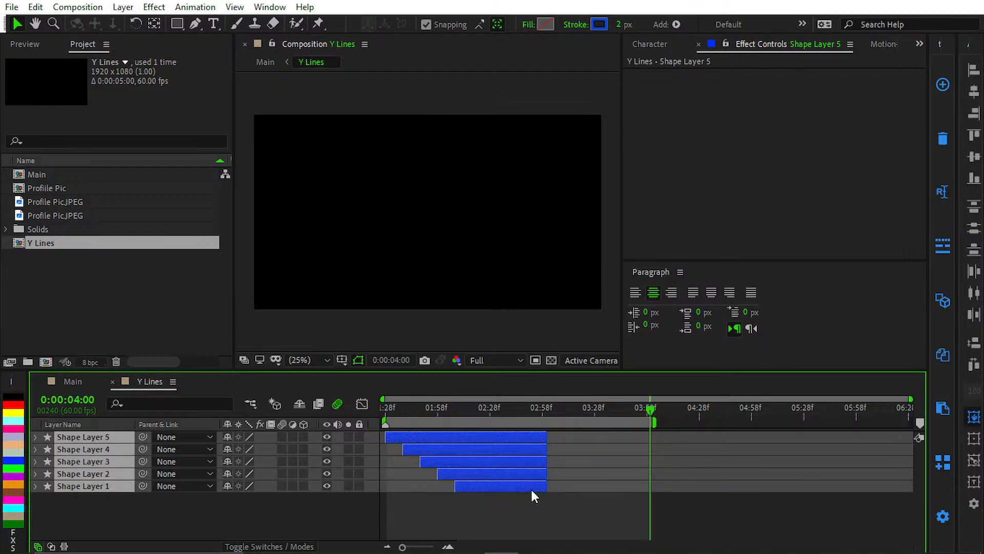
key("alt+]")
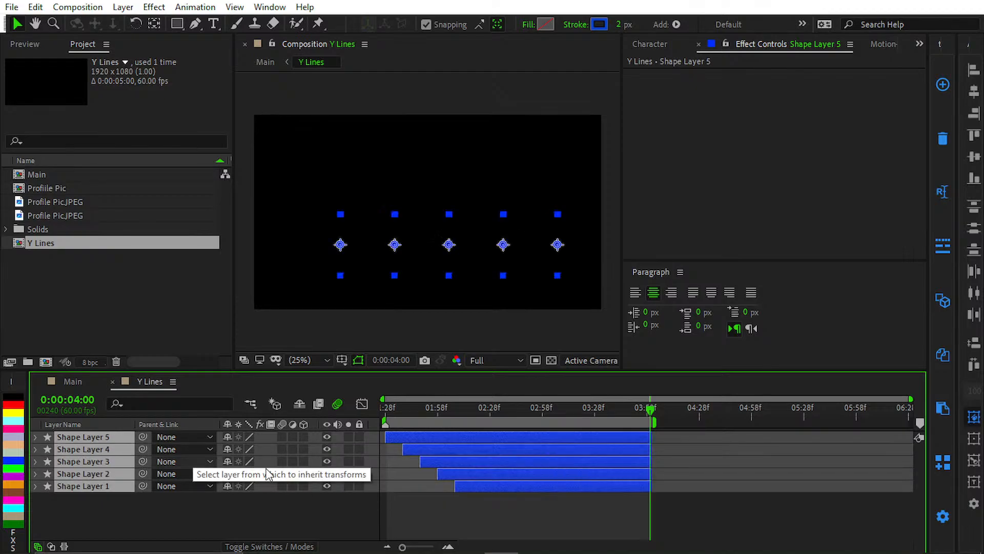
left_click(577, 503)
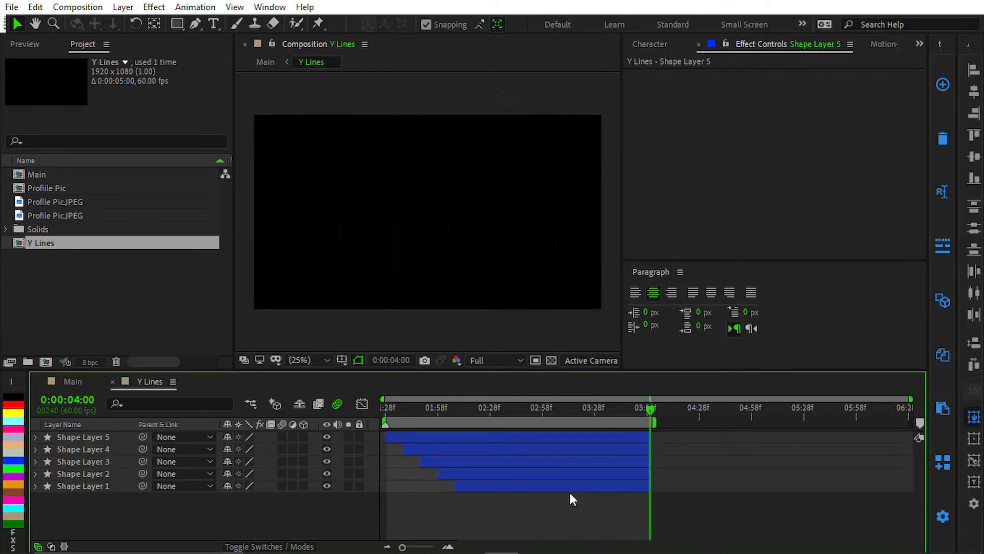
Step: Trim the Y Lines composition to its work area and extend its layer in Main to the end of the number layers
right_click(491, 422)
left_click(569, 460)
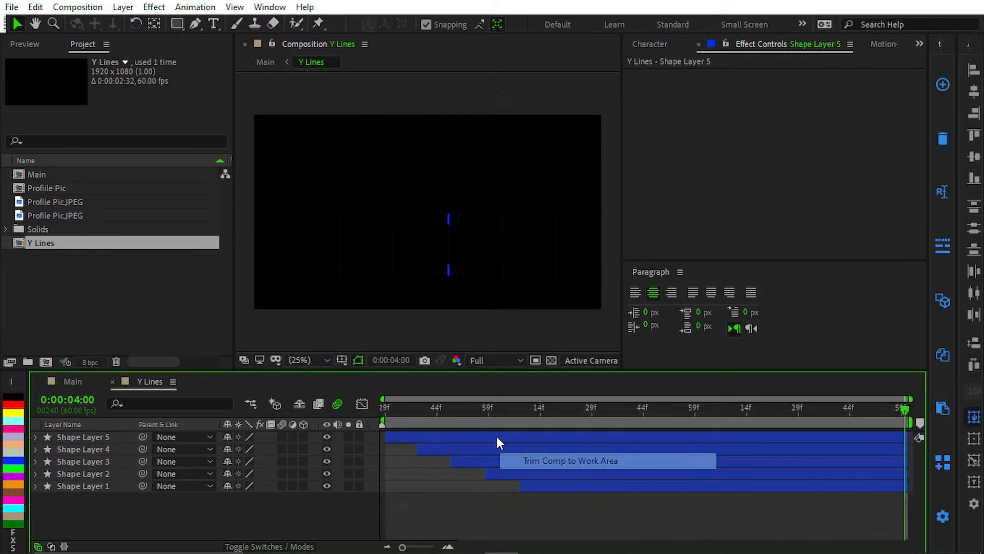
left_click(73, 382)
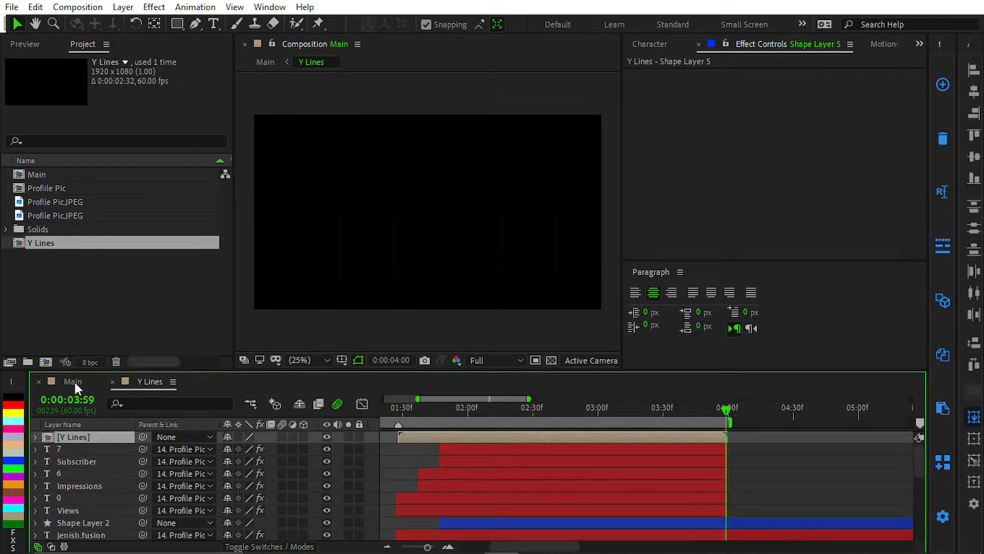
left_click(738, 493)
Step: Preview the Main composition from the start to check the extended vertical lines
key("Home")
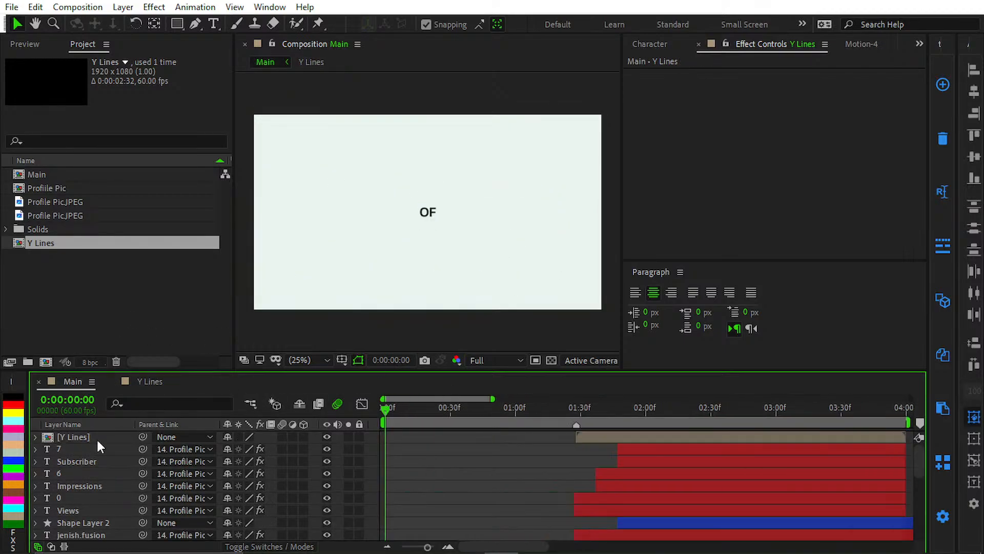
key("space")
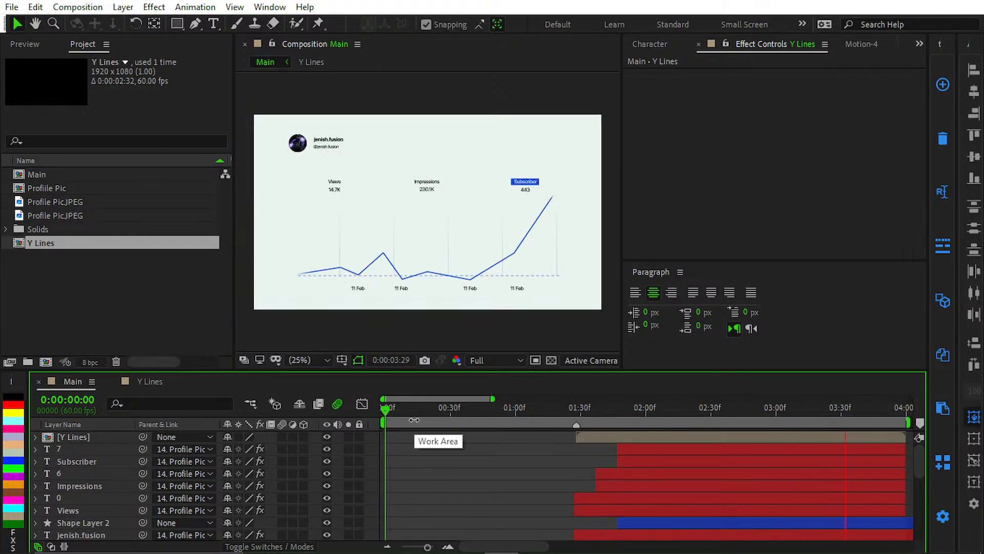
scroll(466, 443, "down", 3)
scroll(355, 437, "up", 3)
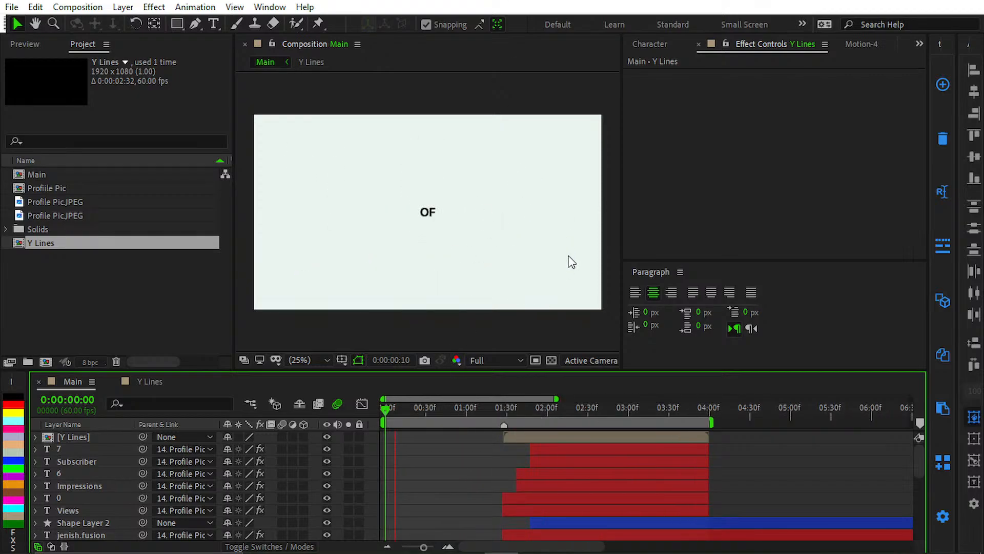
Step: Play the animation from 0:00:01:06 in the maximized composition view, replay it and restore the panel layout
left_click(473, 409)
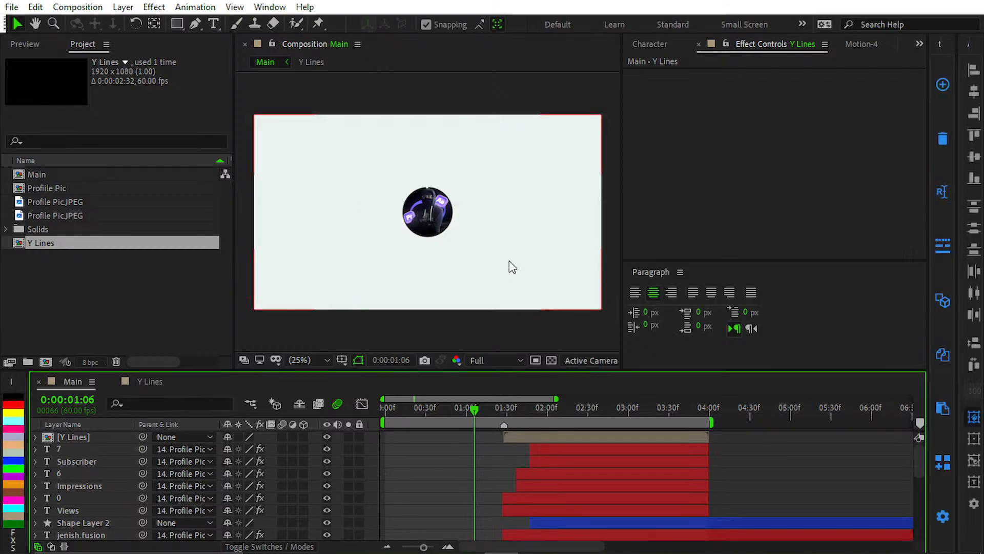
key("grave")
key("space")
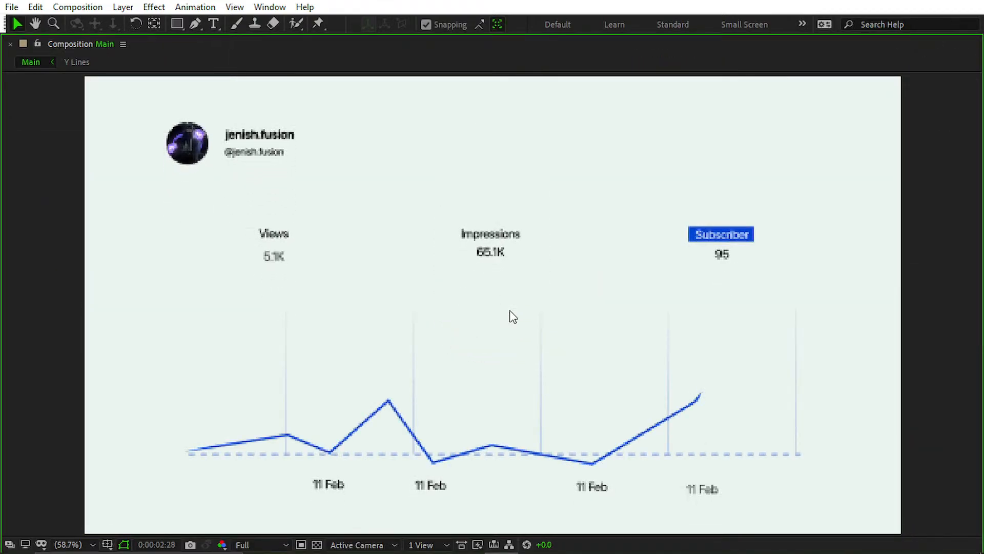
key("space")
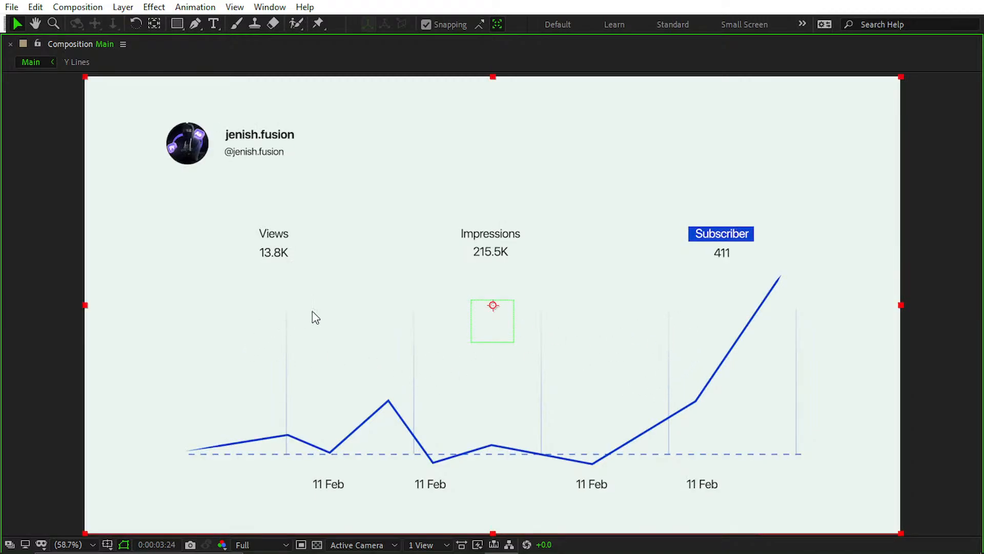
key("space")
key("space")
key("grave")
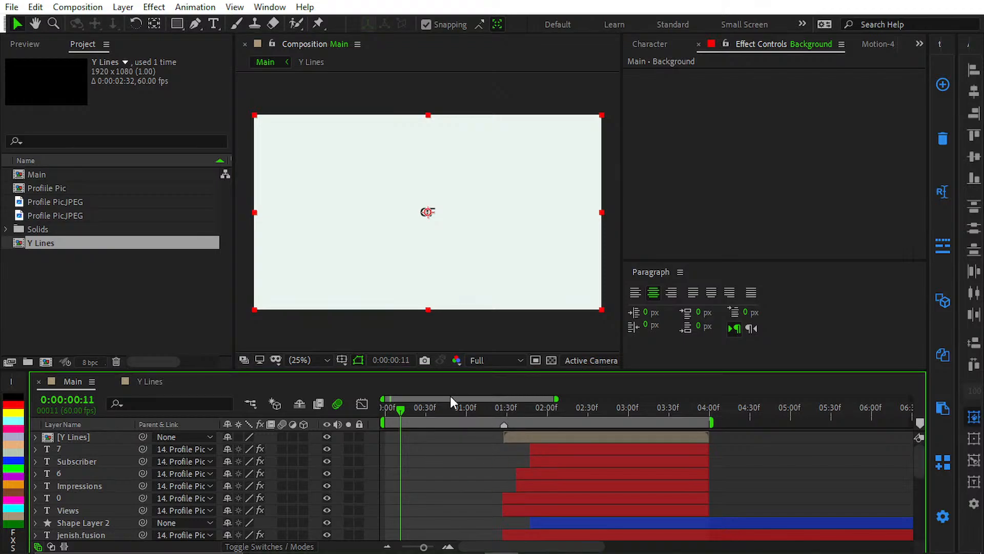
Step: Scrub Main to 0:00:03:49 and examine the finished graph and counters in the maximized composition view
left_click_drag(447, 399, 360, 419)
left_click_drag(448, 417, 696, 431)
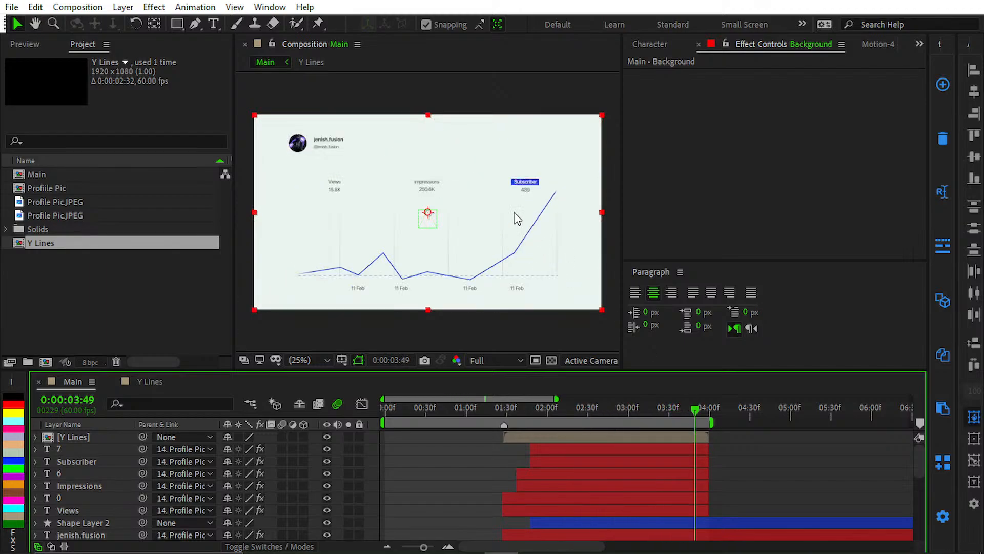
key("grave")
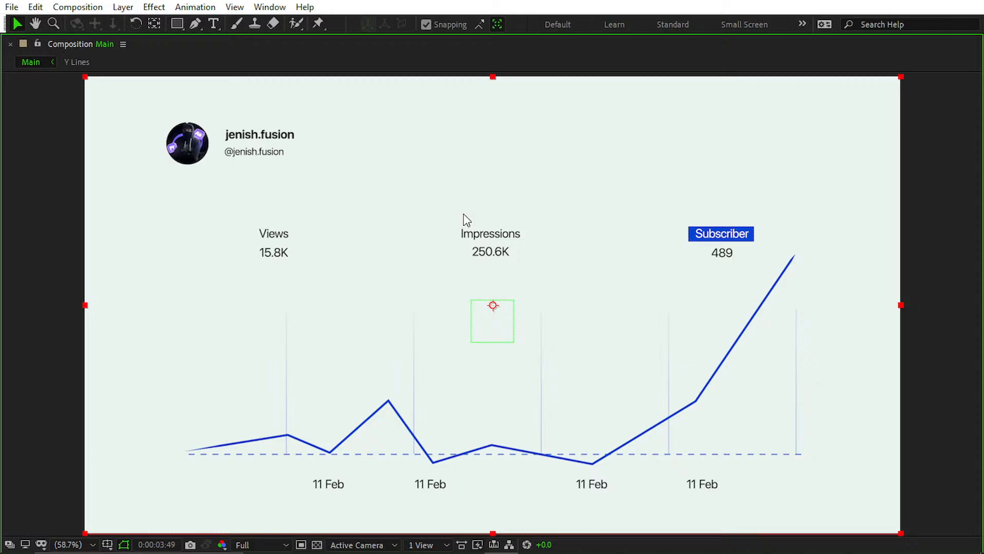
key("grave")
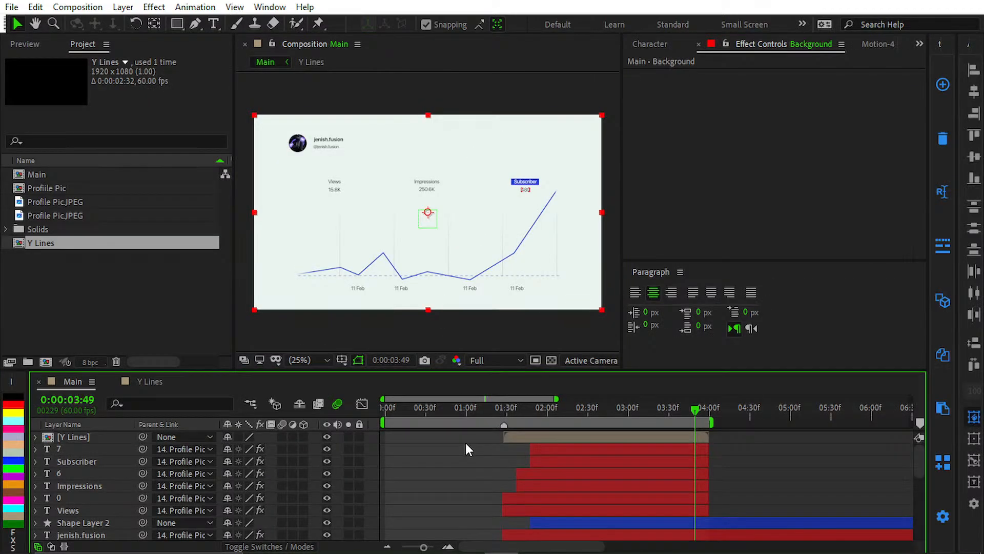
Step: Start opening another project and look through the After Effects folder and its Youtube Live subfolder for the project file
left_click(11, 7)
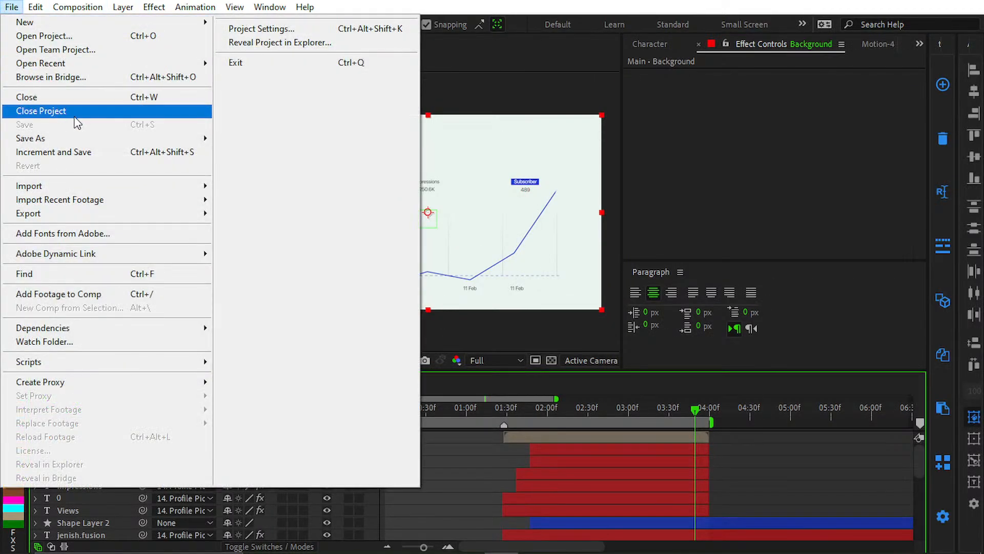
left_click(129, 36)
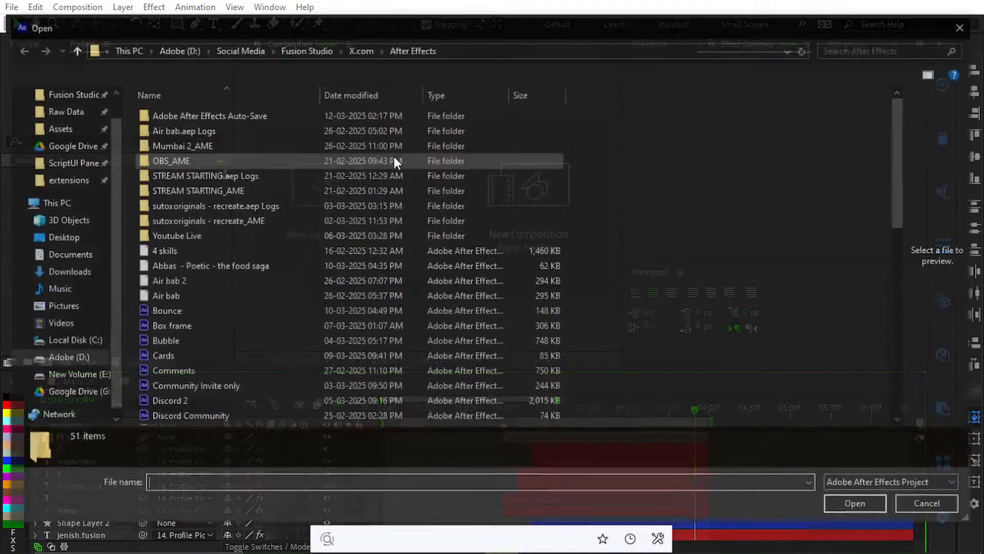
scroll(331, 280, "down", 6)
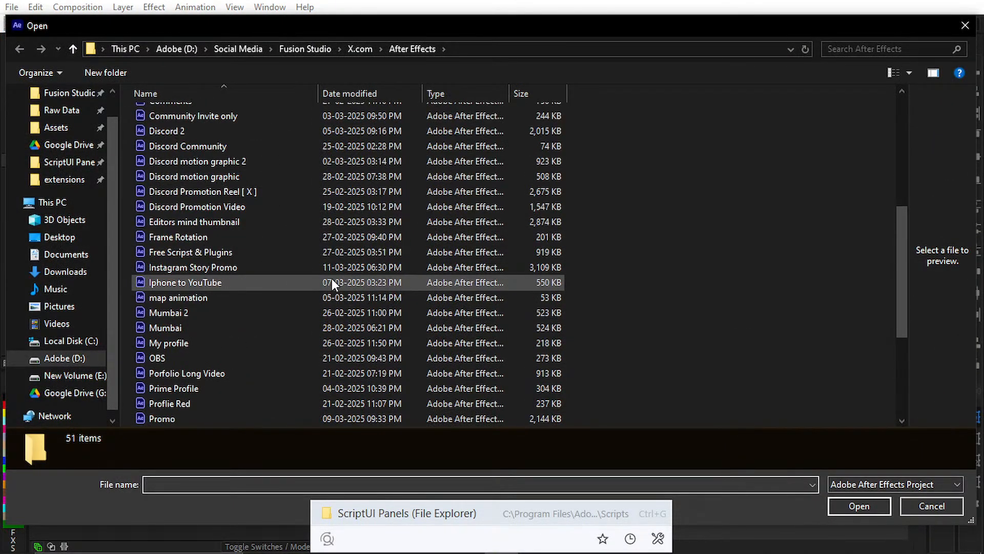
scroll(331, 278, "down", 4)
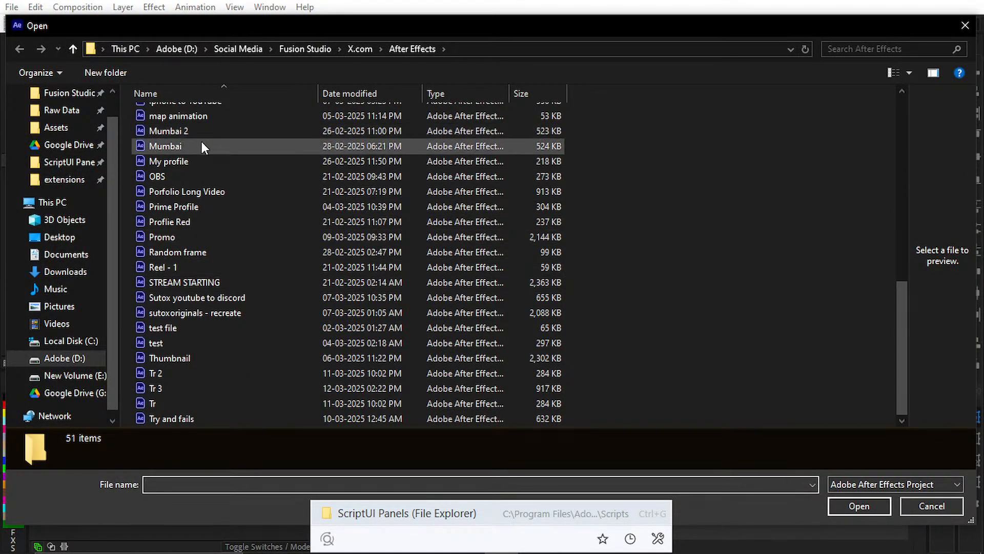
scroll(248, 381, "up", 1)
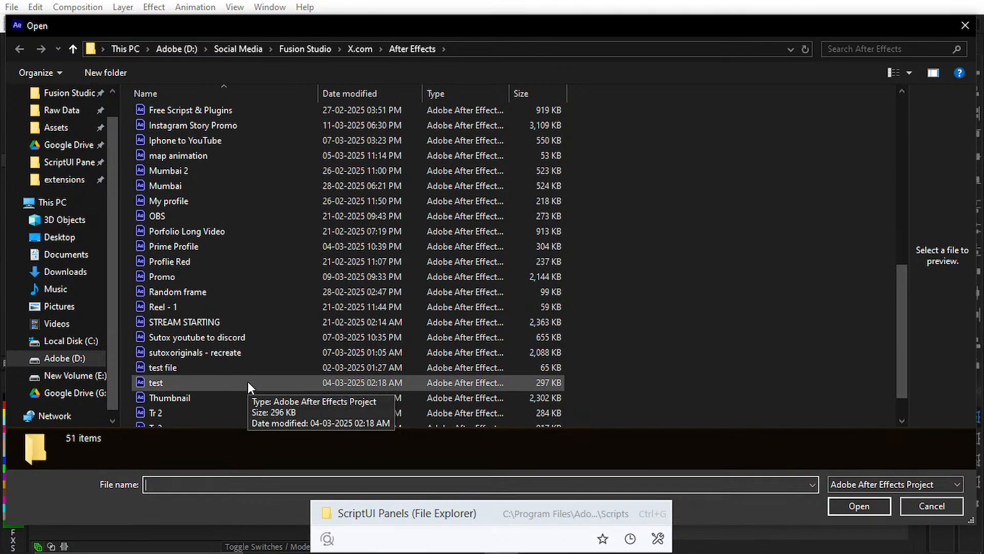
scroll(223, 220, "up", 4)
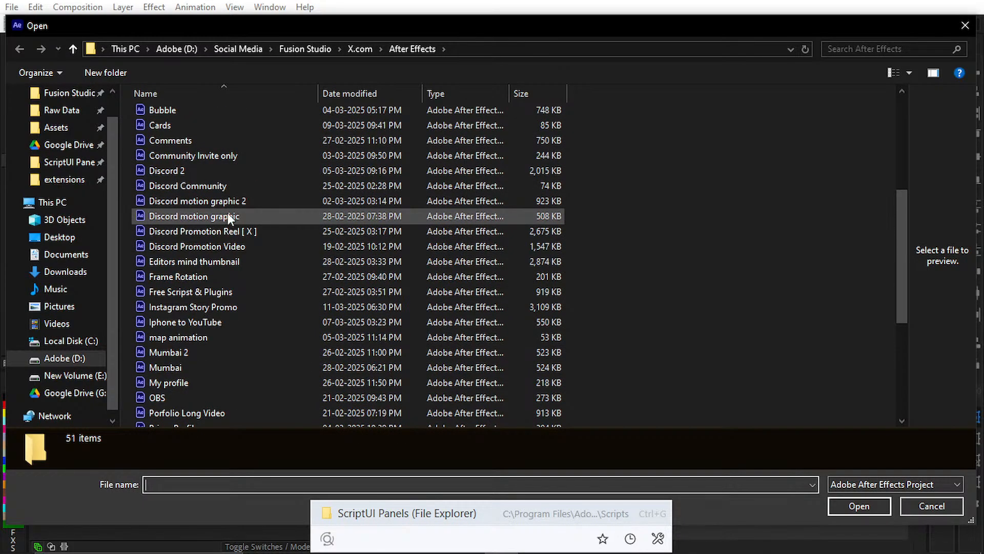
scroll(224, 152, "up", 1)
scroll(223, 155, "up", 4)
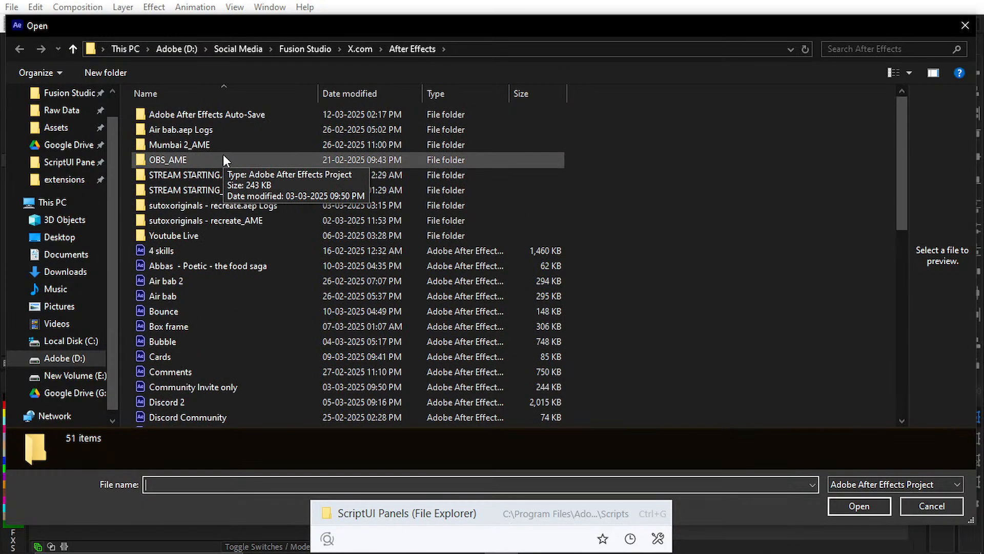
left_click(195, 248)
left_click(207, 237)
double_click(207, 237)
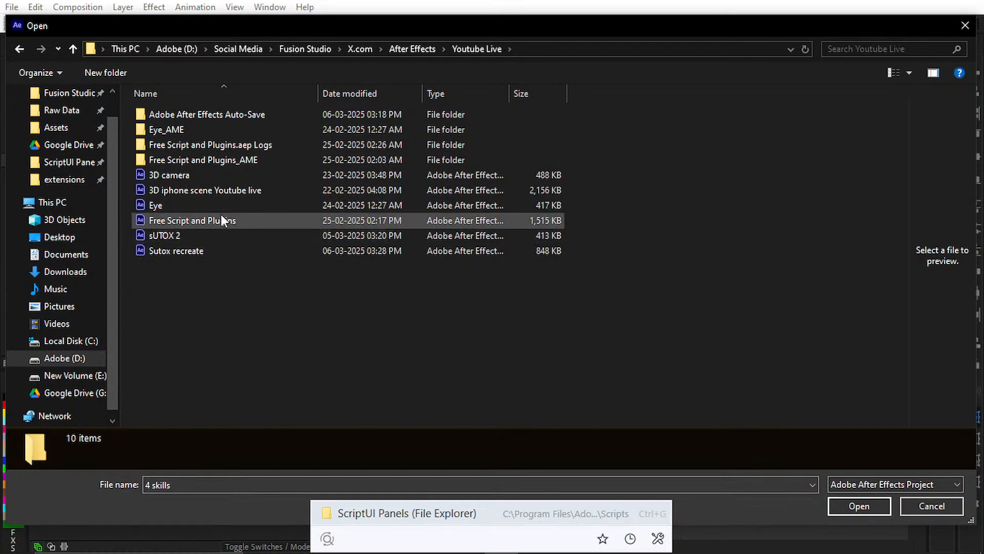
key("alt+Left")
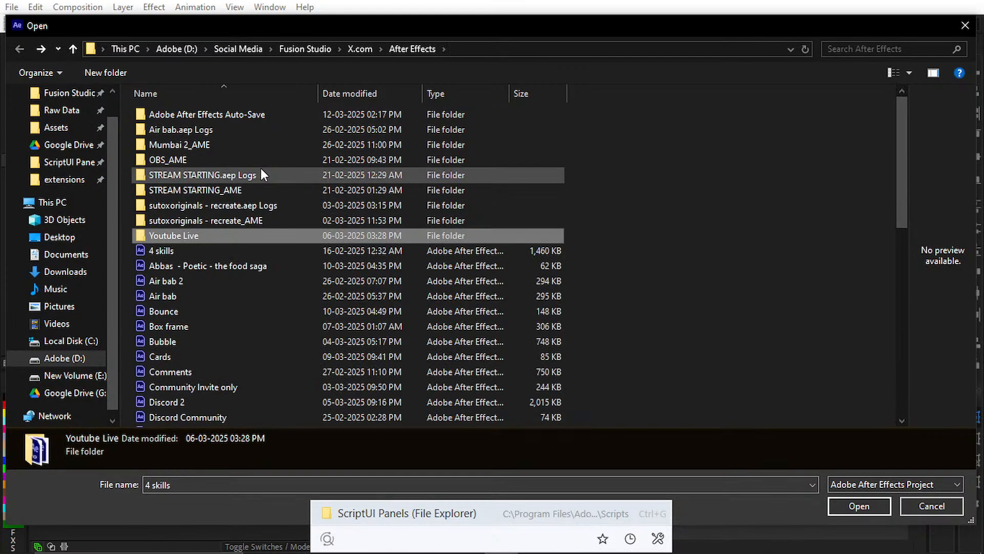
Step: Search the computer's files for "growth" and choose growth.aep from Done Project Files for the Open dialog
type("grow")
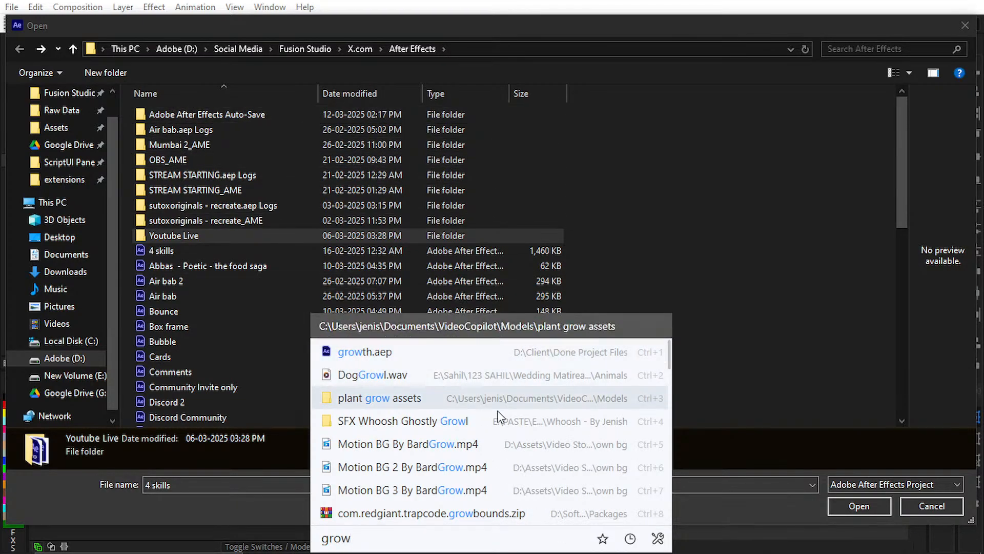
scroll(421, 446, "down", 8)
scroll(419, 441, "down", 2)
scroll(420, 440, "up", 5)
type("th")
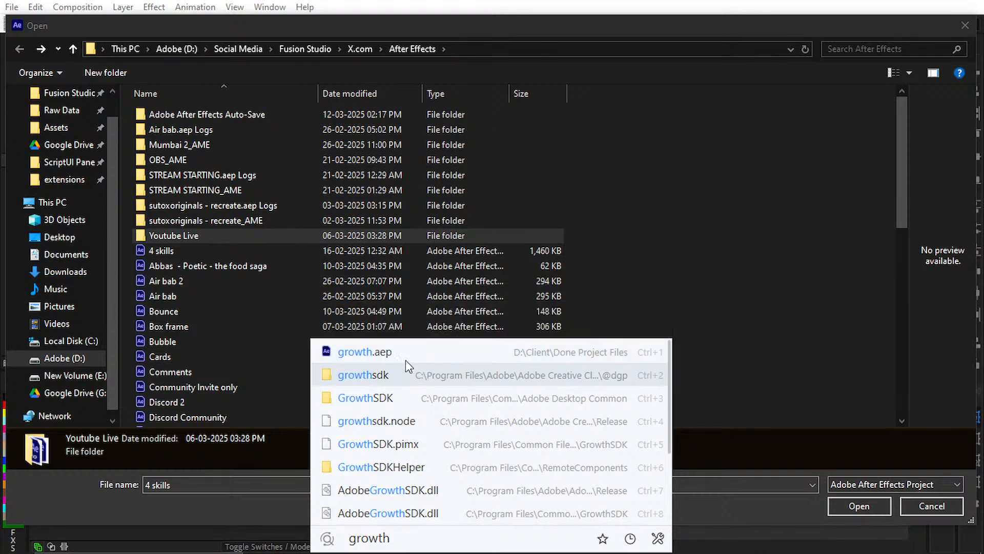
left_click(374, 352)
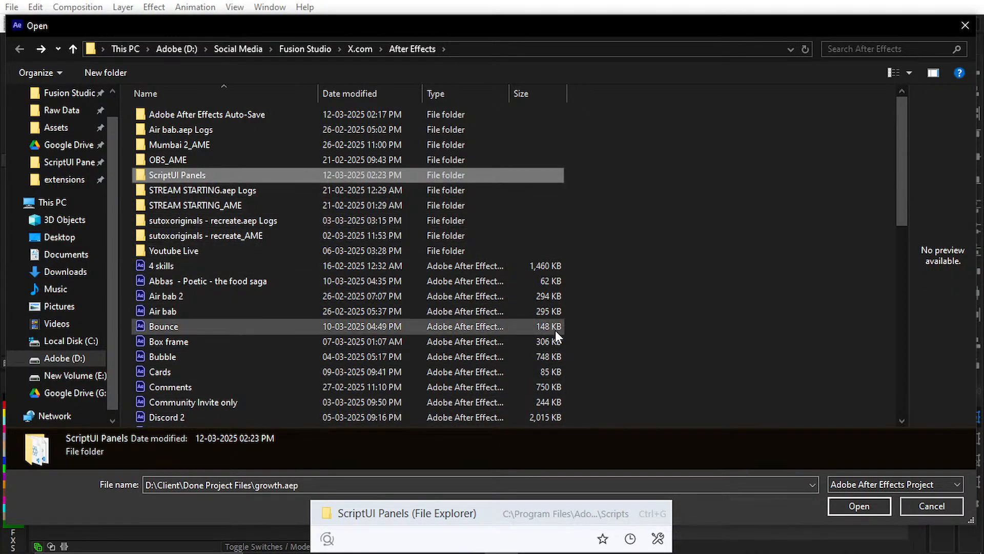
Step: Check the ScriptUI Panels folder and try to open growth.aep by its file name
double_click(256, 174)
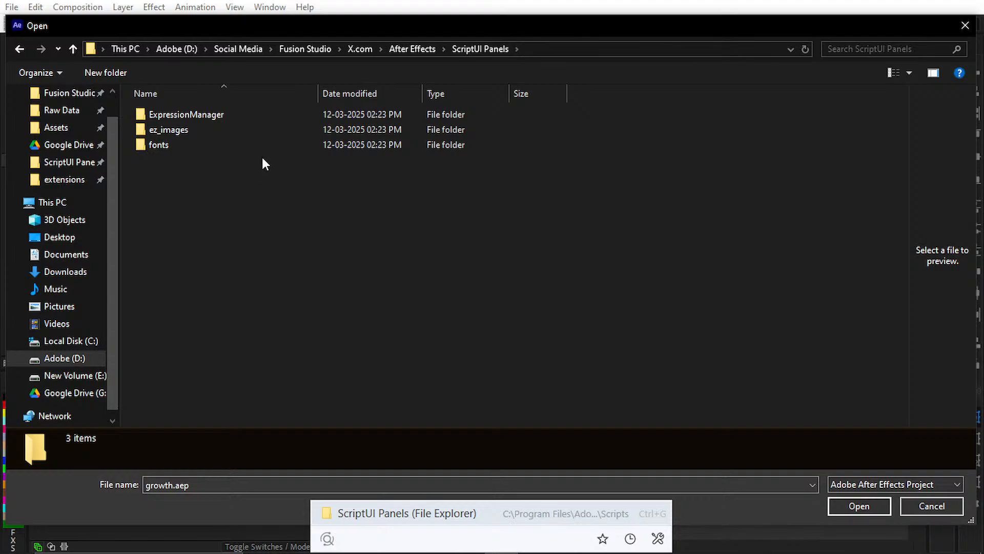
key("alt+Left")
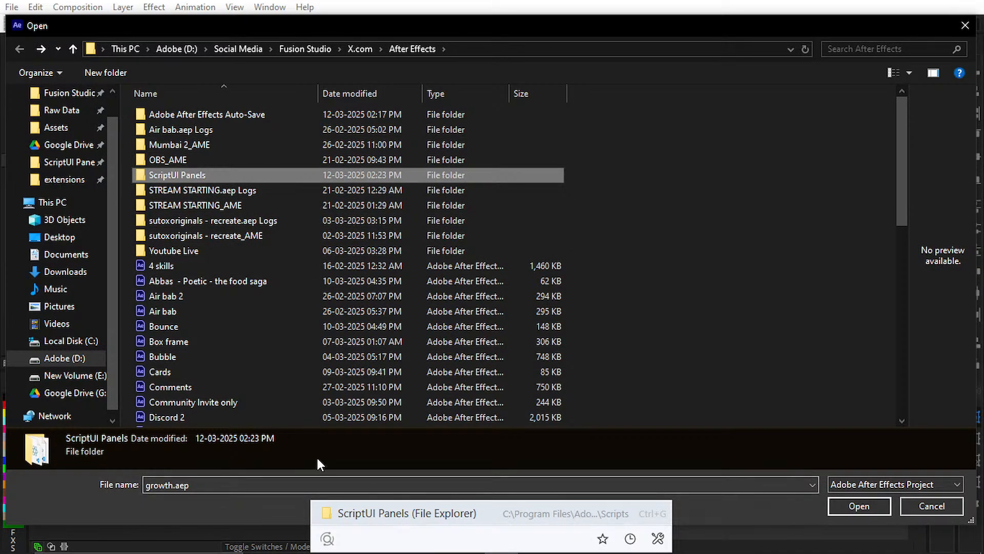
scroll(275, 330, "down", 3)
scroll(275, 330, "up", 3)
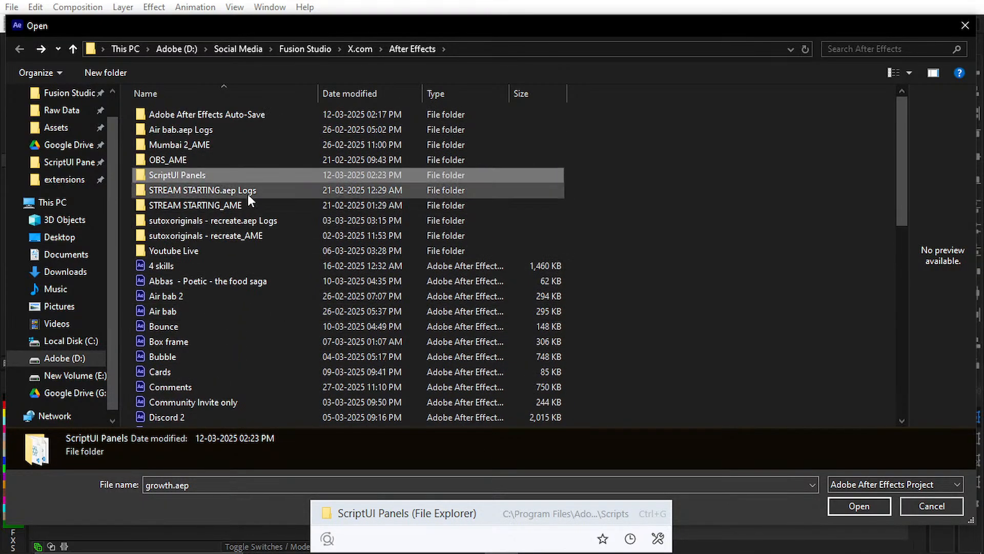
double_click(221, 485)
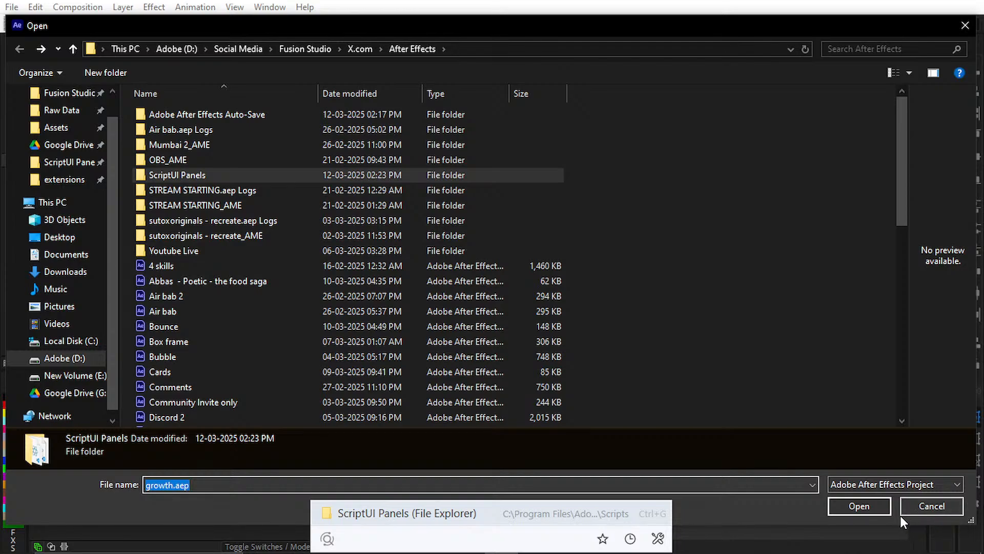
left_click(862, 504)
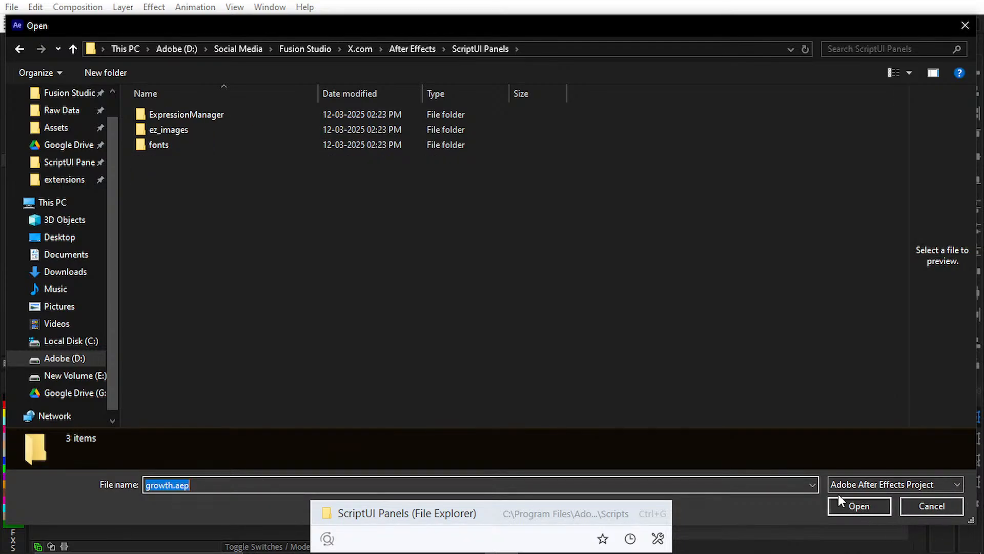
left_click(841, 502)
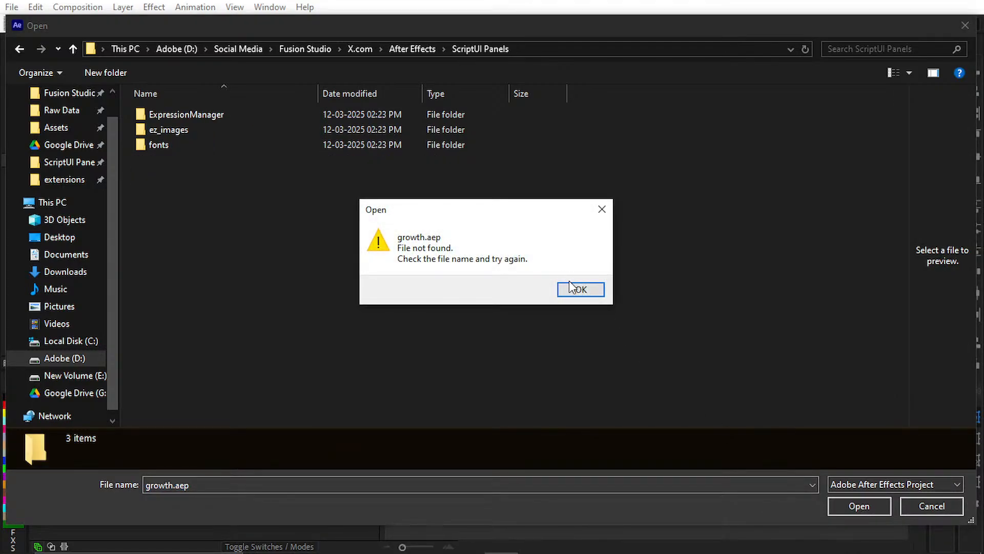
left_click(580, 289)
Step: Return to the After Effects folder, clear the file name and search the files again for "Gro"
key("alt+Left")
left_click_drag(225, 485, 2, 472)
key("BackSpace")
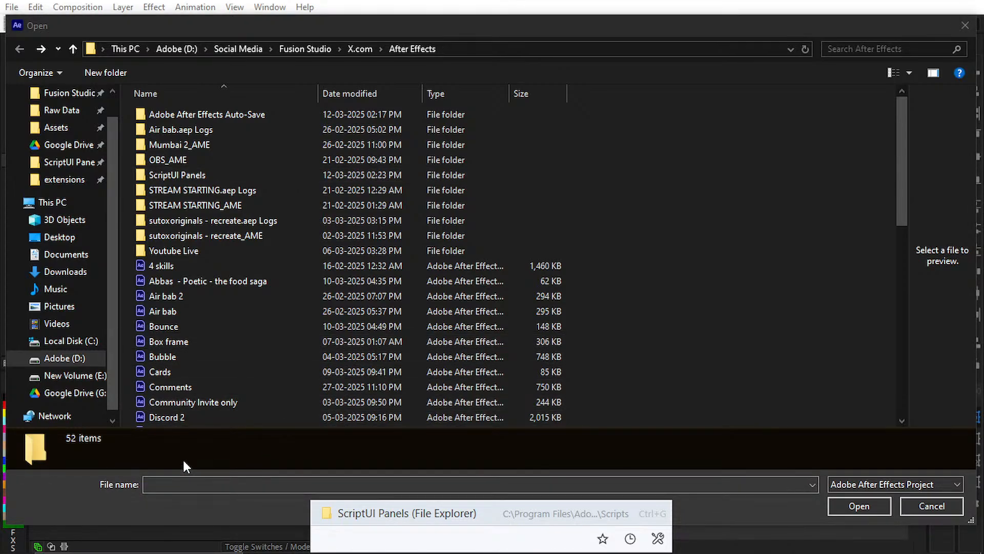
type("G")
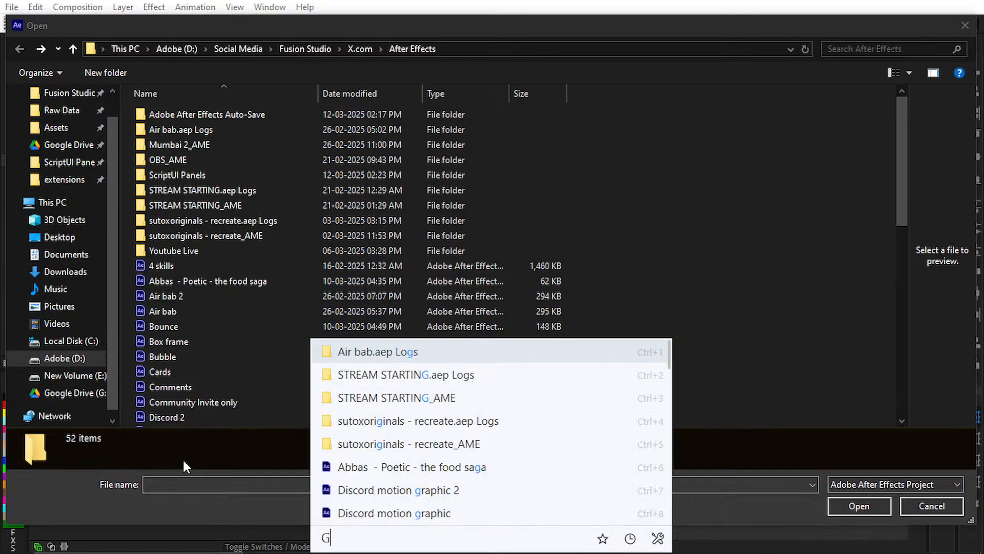
type("wow")
key("BackSpace")
key("BackSpace")
key("BackSpace")
type("ro")
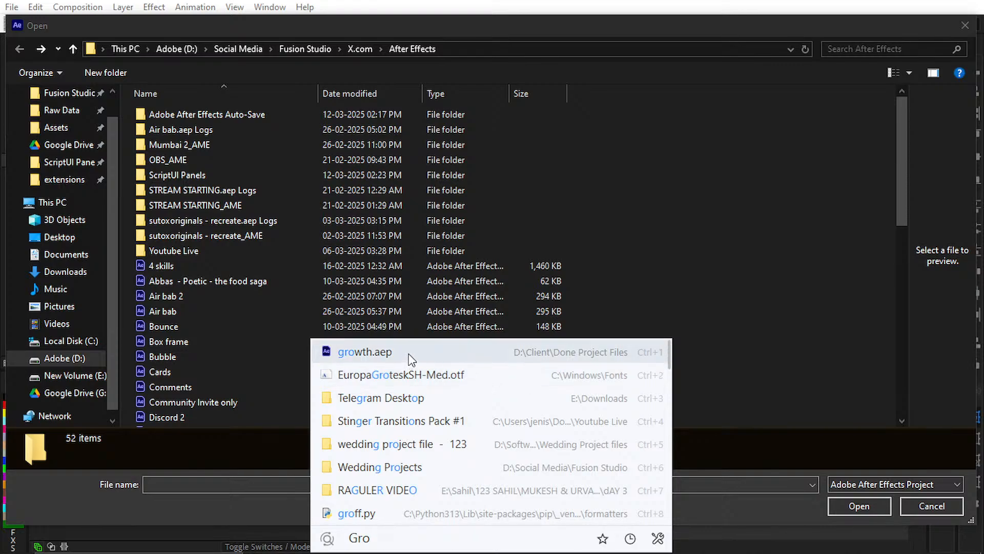
left_click(373, 193)
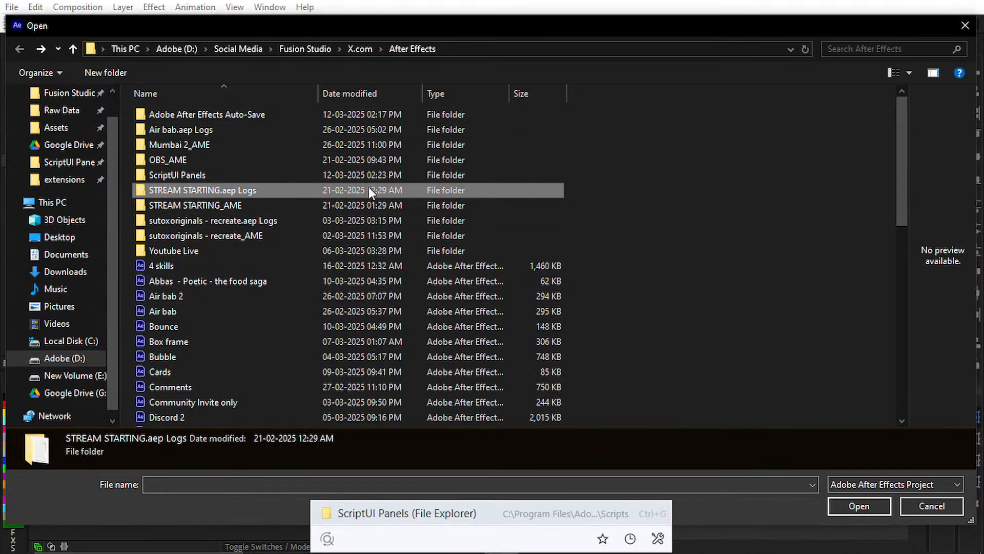
Step: Look through the Client folder on the Adobe (D:) drive for the project, return to the After Effects folder and cancel opening
left_click(224, 49)
left_click(174, 52)
double_click(170, 146)
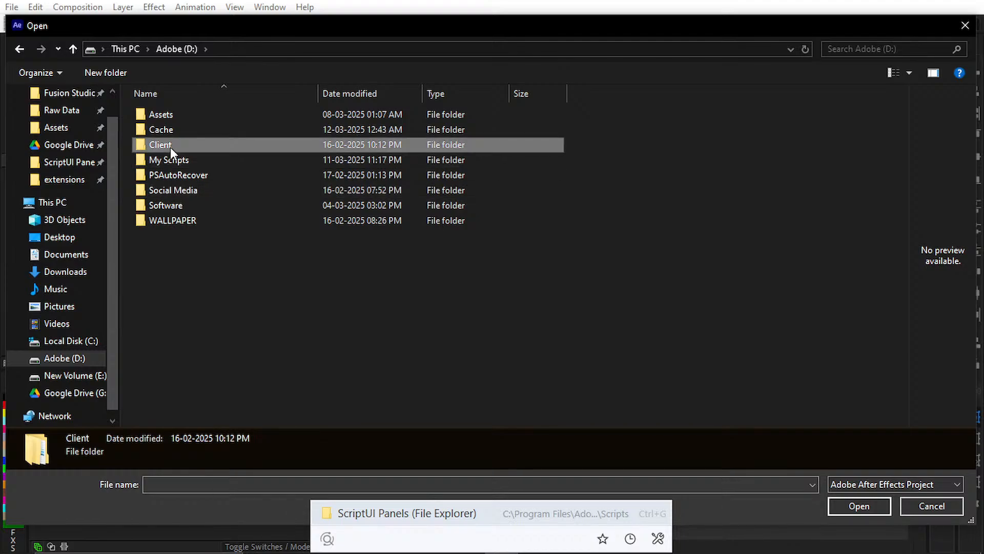
double_click(195, 113)
key("alt+Left")
double_click(187, 145)
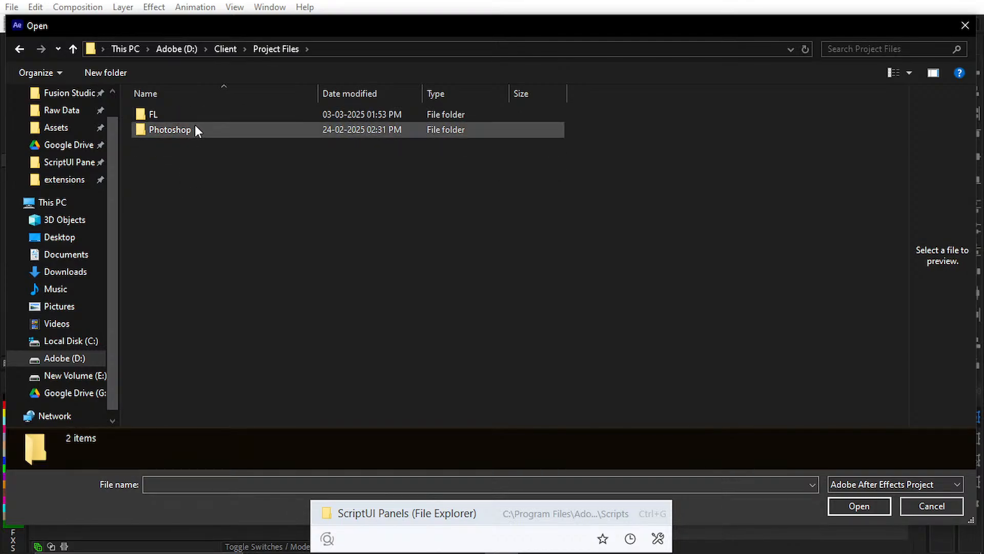
key("alt+Left")
key("alt+Left")
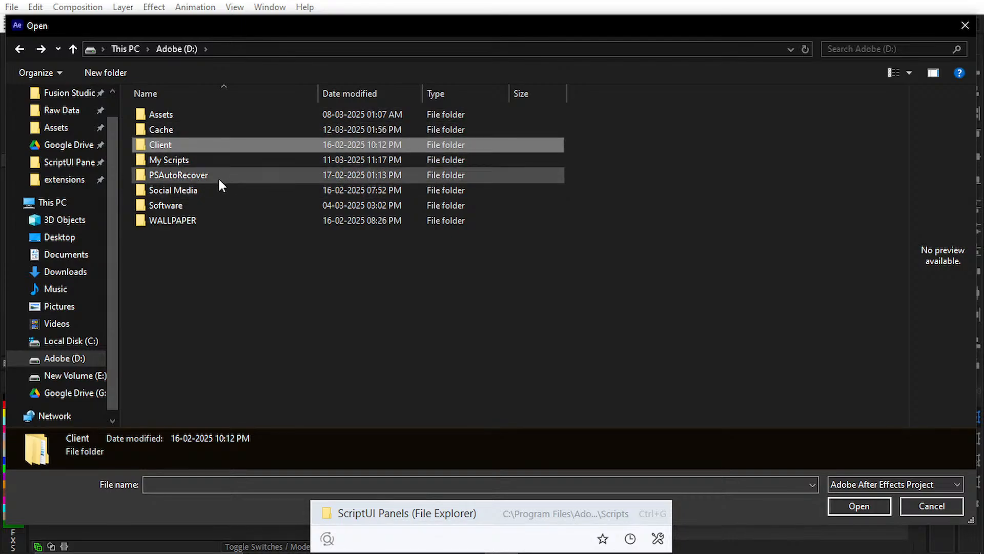
key("alt+Left")
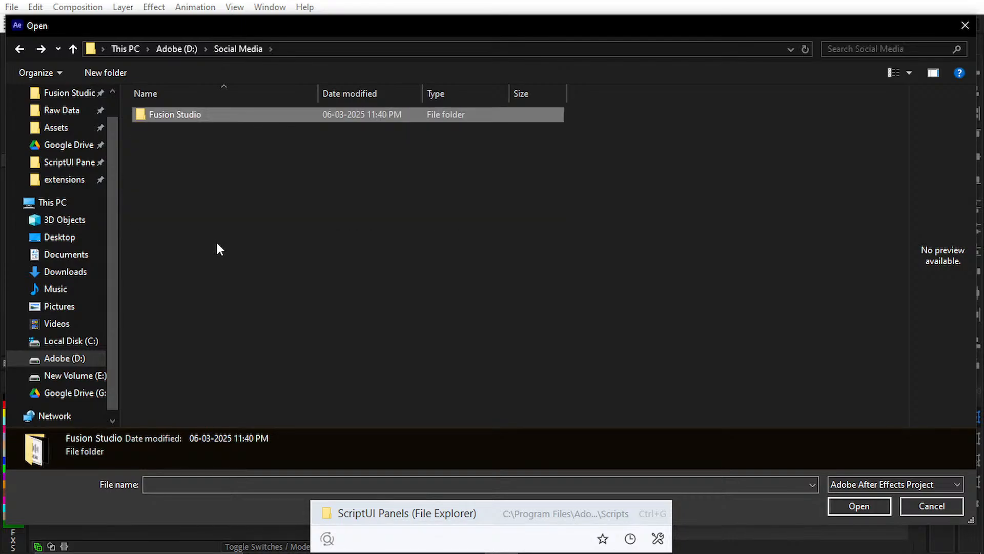
double_click(205, 118)
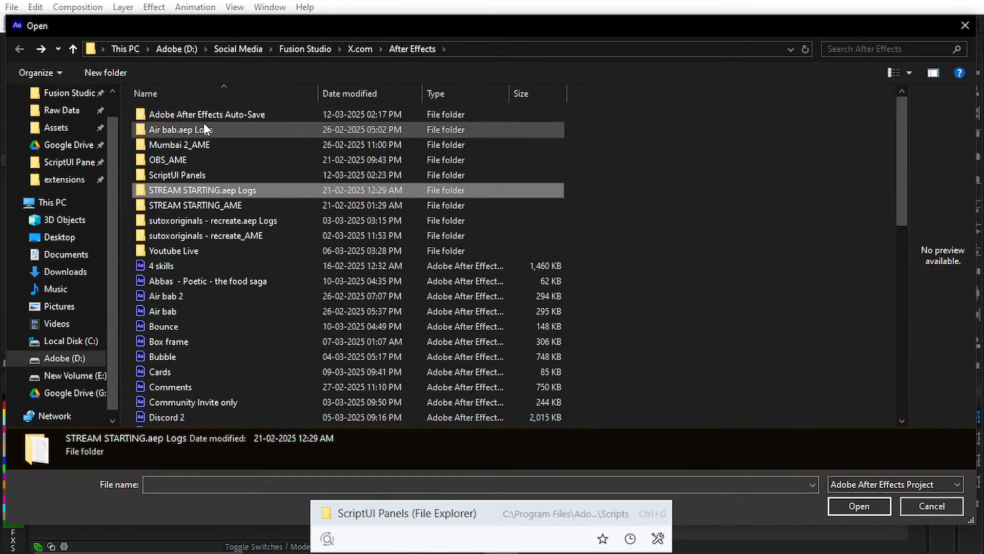
left_click(917, 500)
Step: Switch to File Explorer and open the Done Project Files folder inside Client on the Adobe (D:) drive
key("super")
left_click(639, 543)
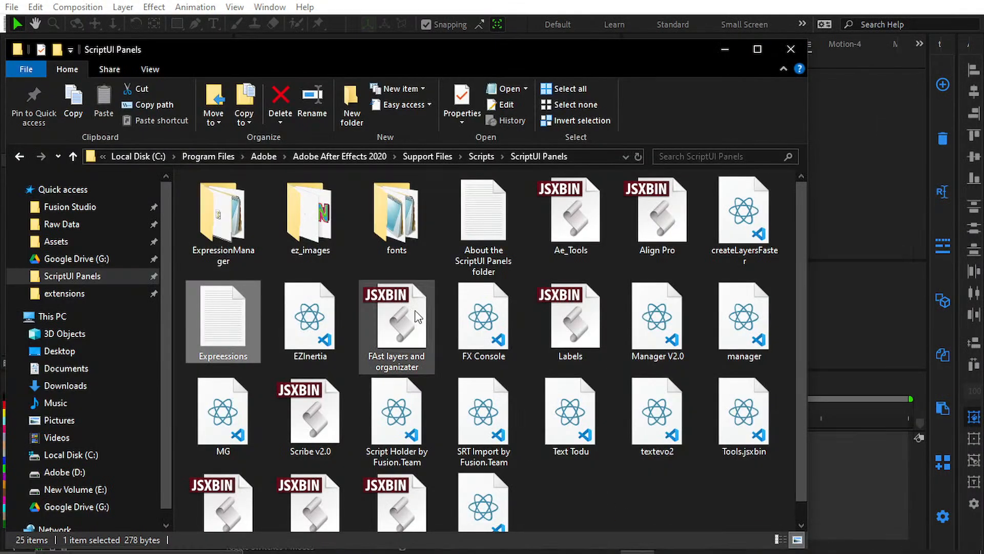
left_click(106, 472)
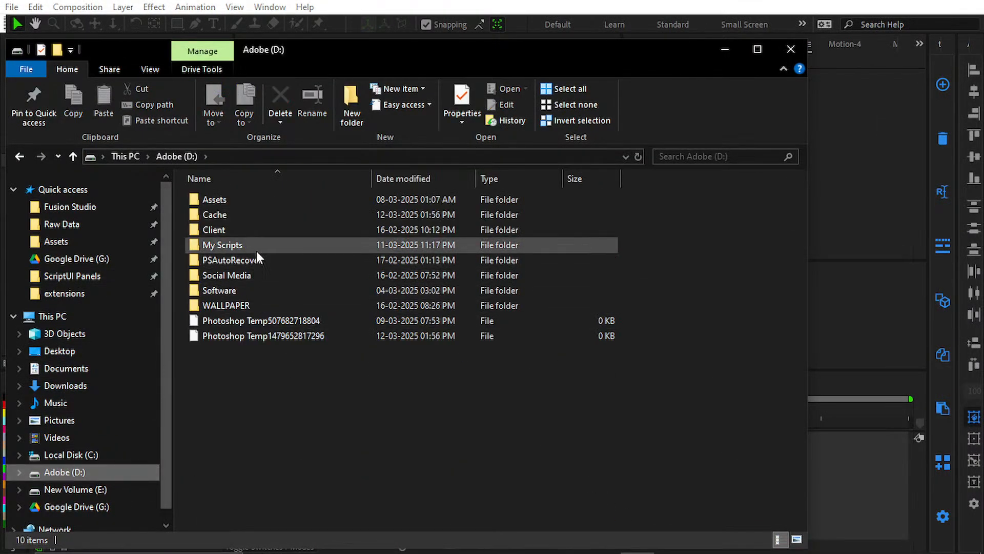
double_click(254, 229)
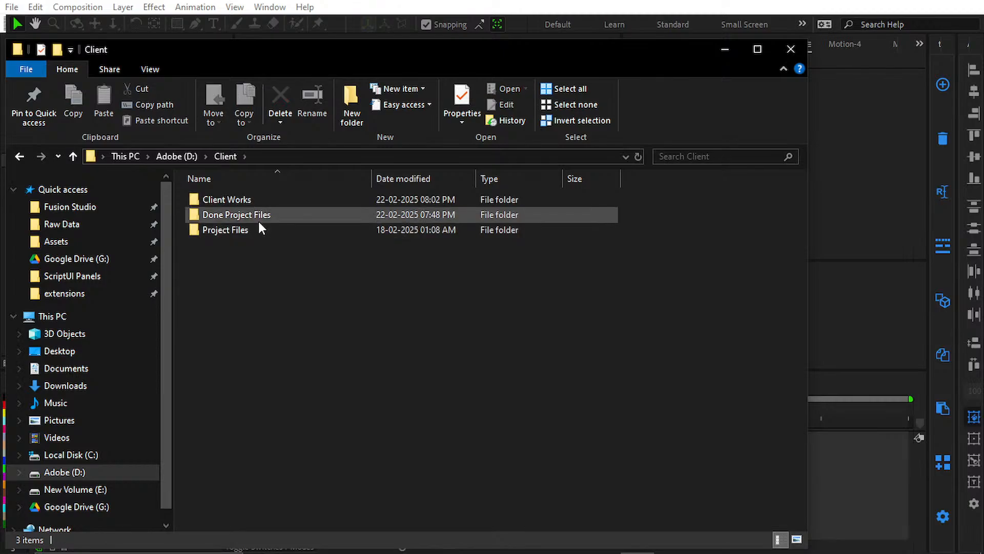
double_click(253, 229)
double_click(284, 213)
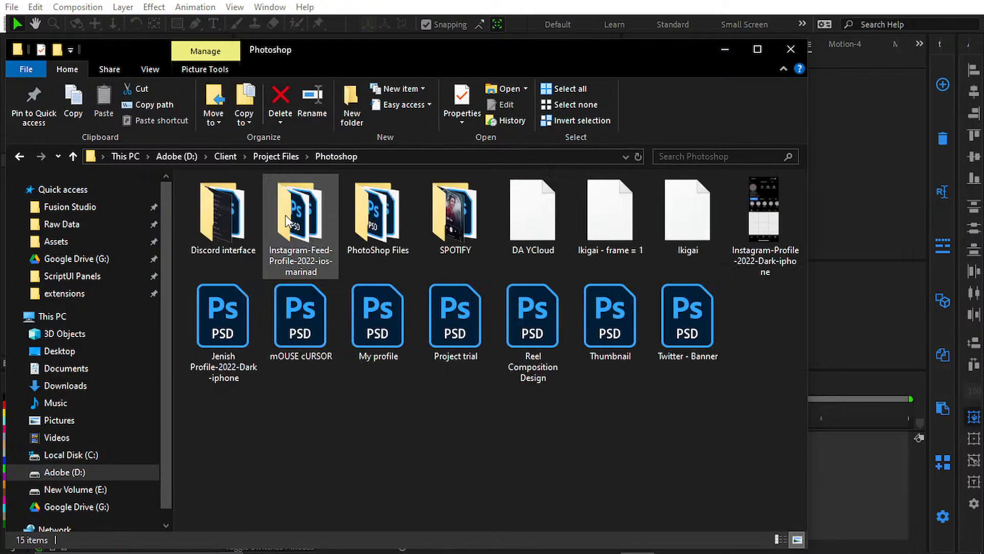
key("alt+Left")
key("alt+Left")
double_click(265, 205)
Step: Find the growth project in the Done Project Files folder and try to open it from File Explorer
scroll(264, 216, "down", 5)
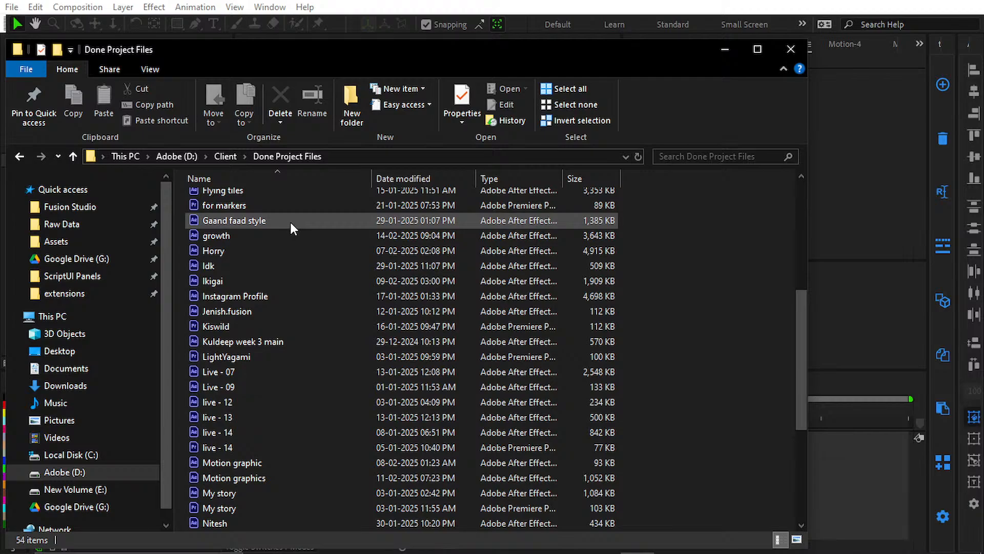
scroll(284, 402, "down", 2)
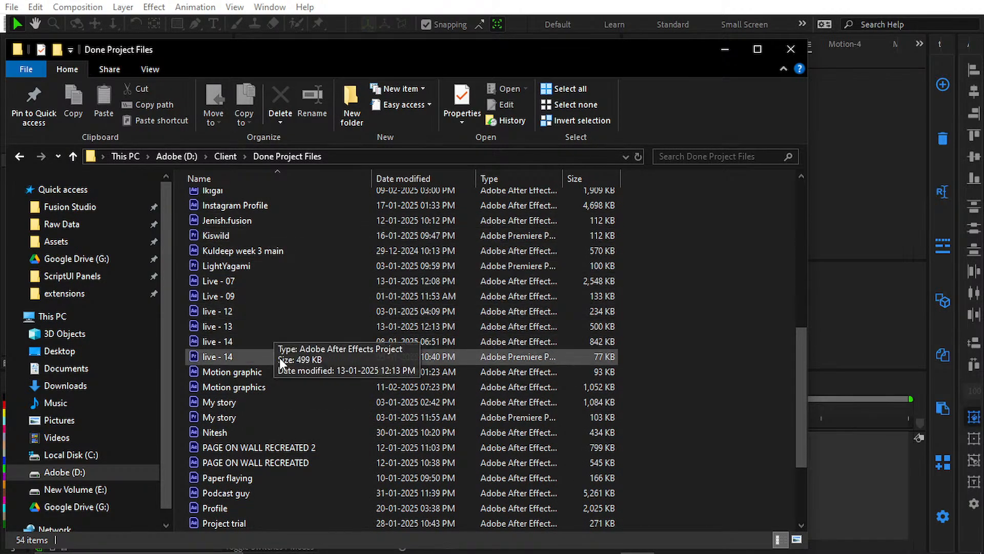
scroll(299, 477, "down", 1)
scroll(300, 478, "up", 2)
scroll(299, 478, "up", 1)
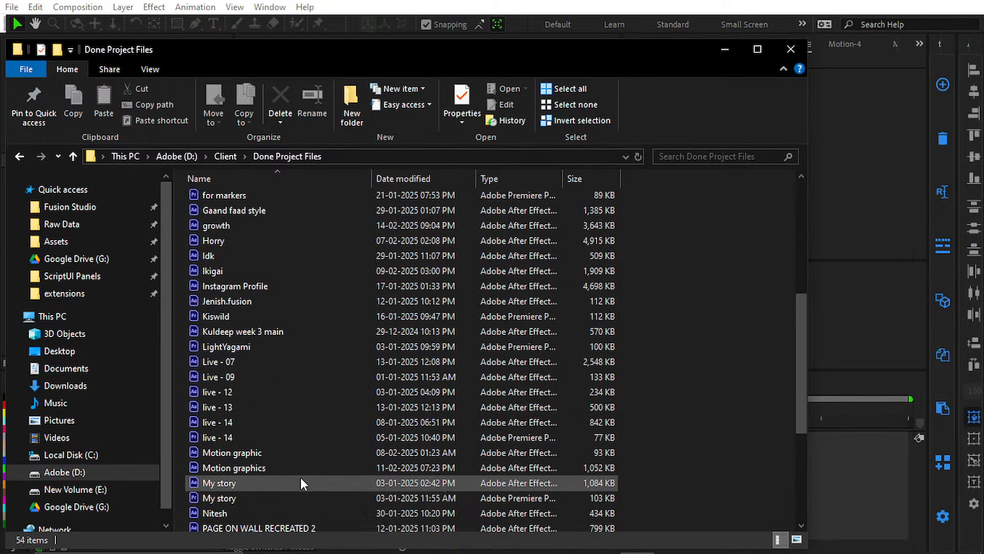
left_click(257, 226)
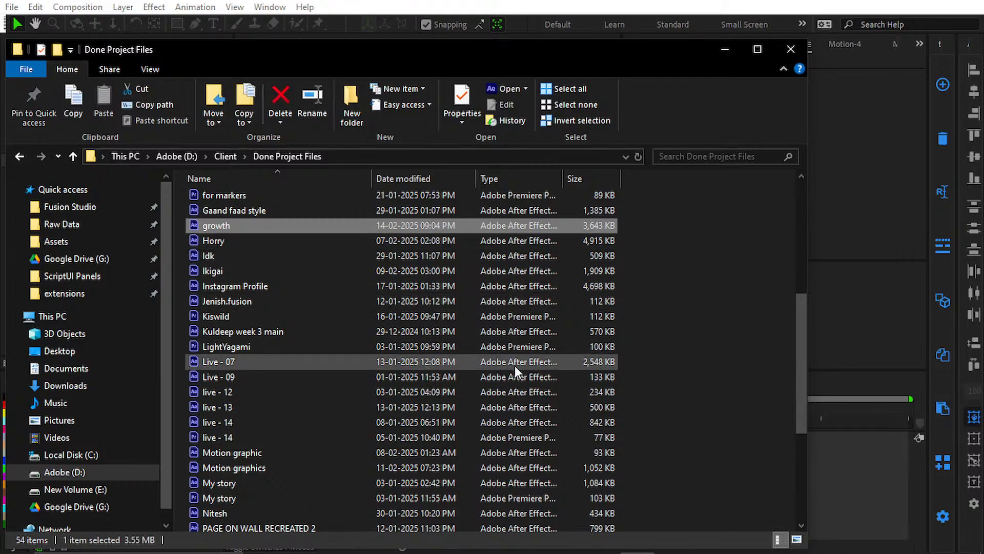
double_click(254, 226)
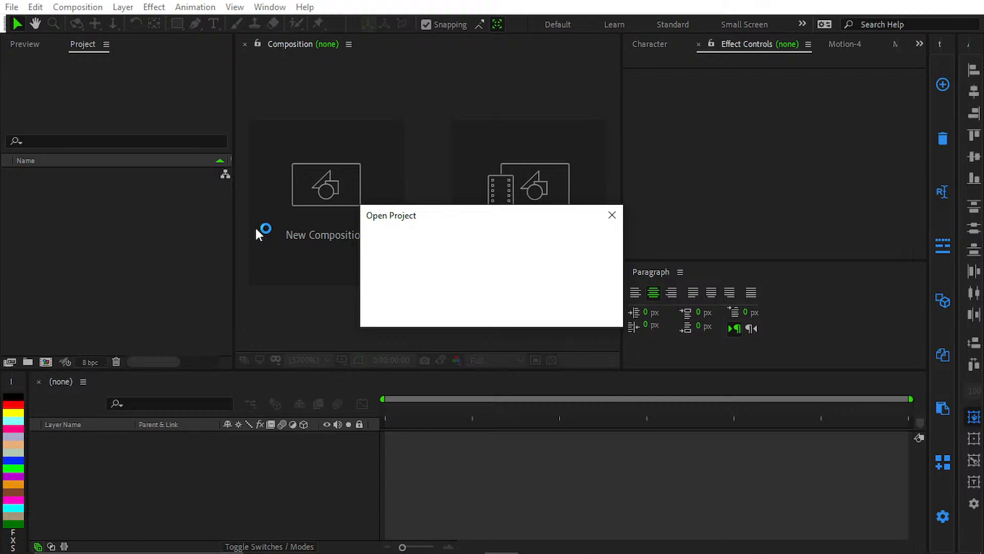
key("Return")
key("Return")
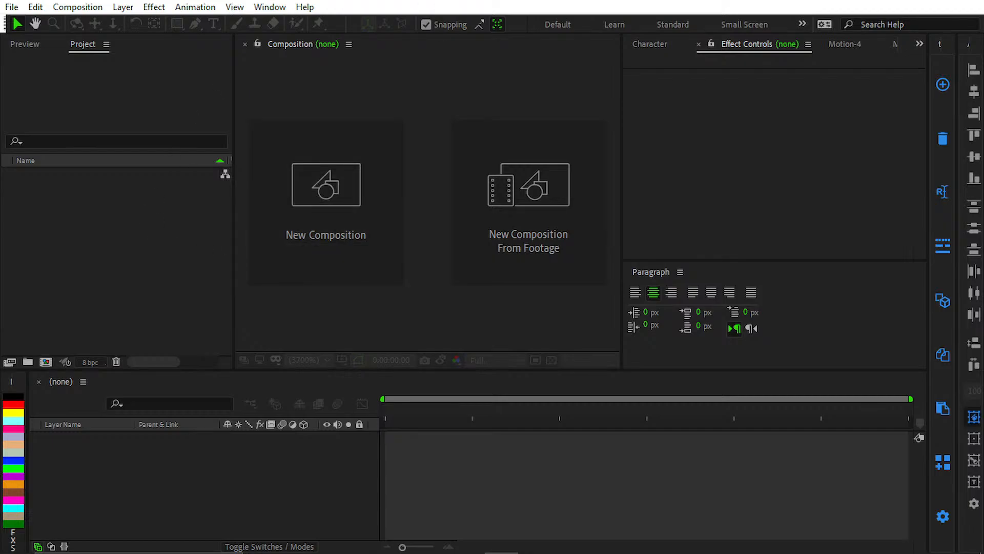
mouse_move(755, 531)
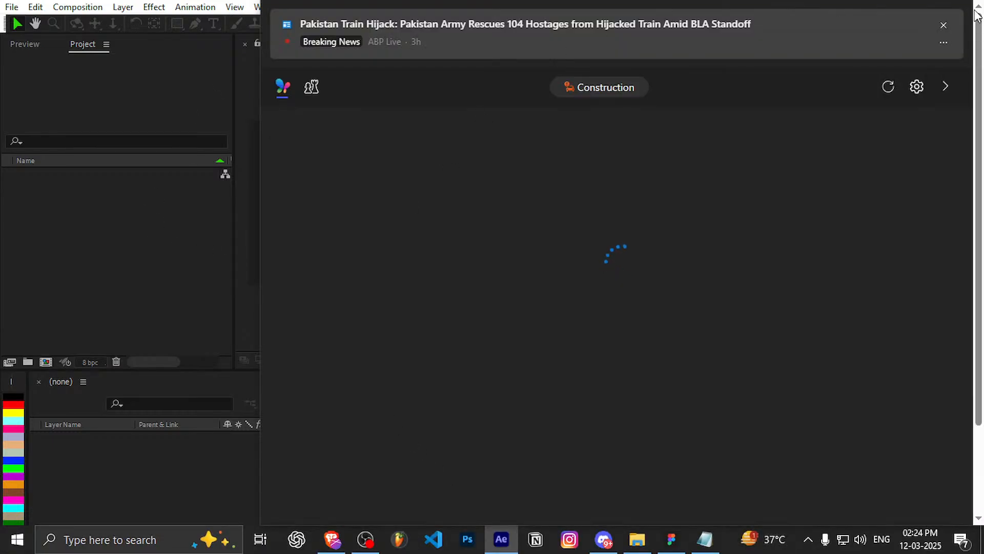
left_click(210, 174)
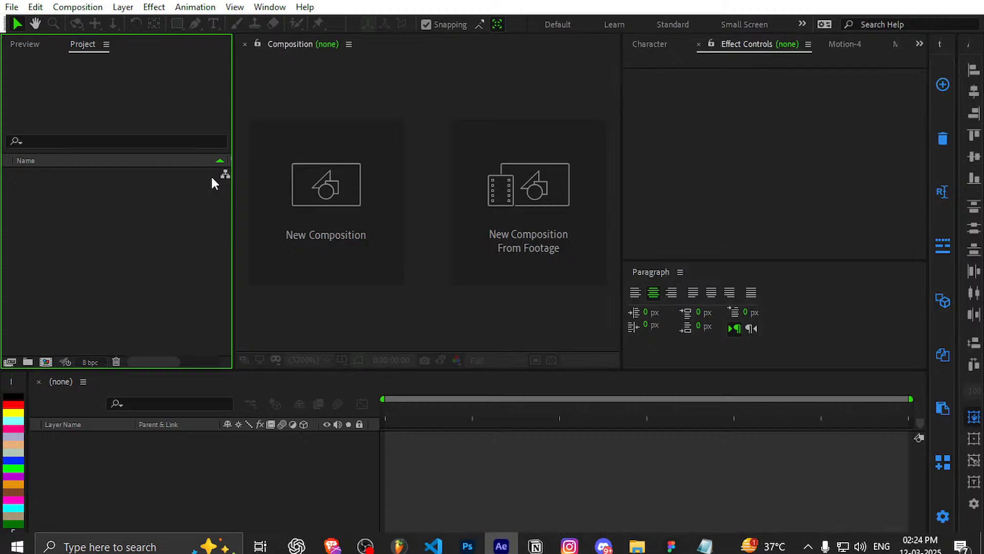
left_click(550, 434)
Step: Open the growth project from the Done Project Files folder through After Effects' own Open Project command and dismiss the missing-files warning
left_click(11, 6)
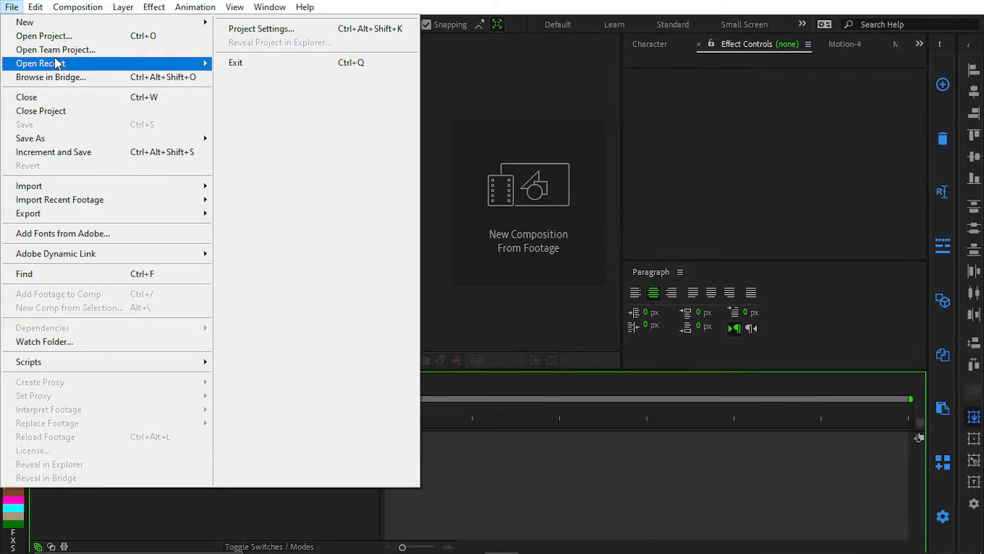
mouse_move(57, 64)
left_click(159, 36)
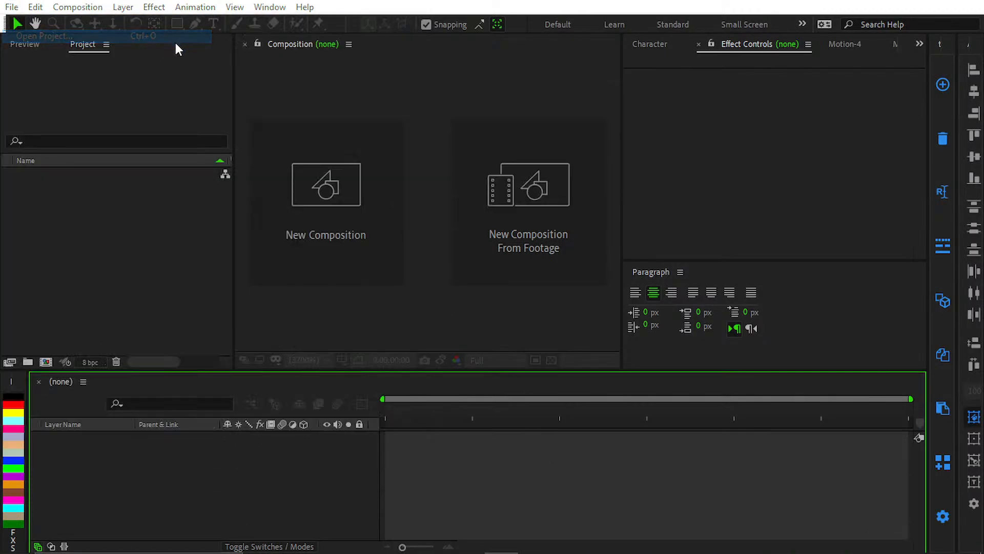
scroll(264, 279, "down", 3)
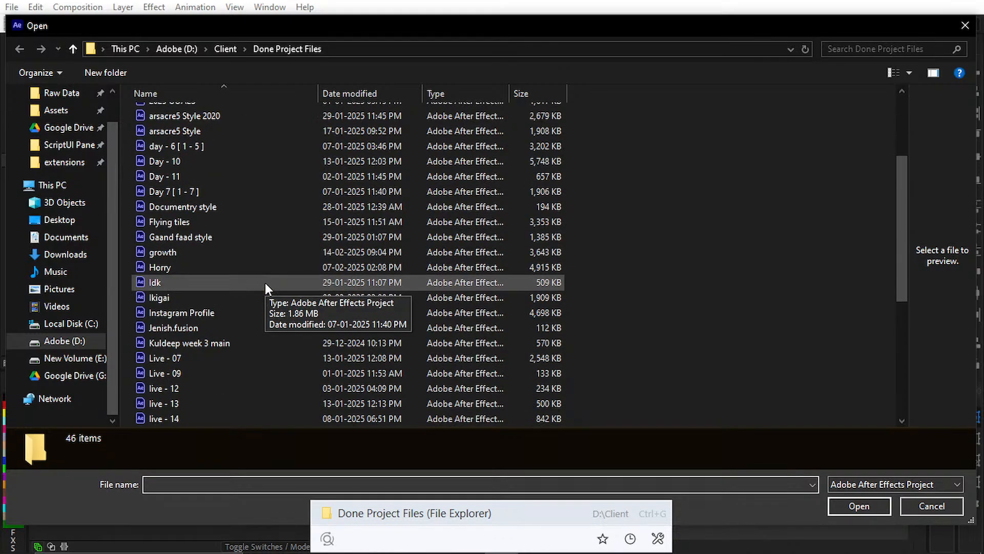
scroll(237, 136, "up", 3)
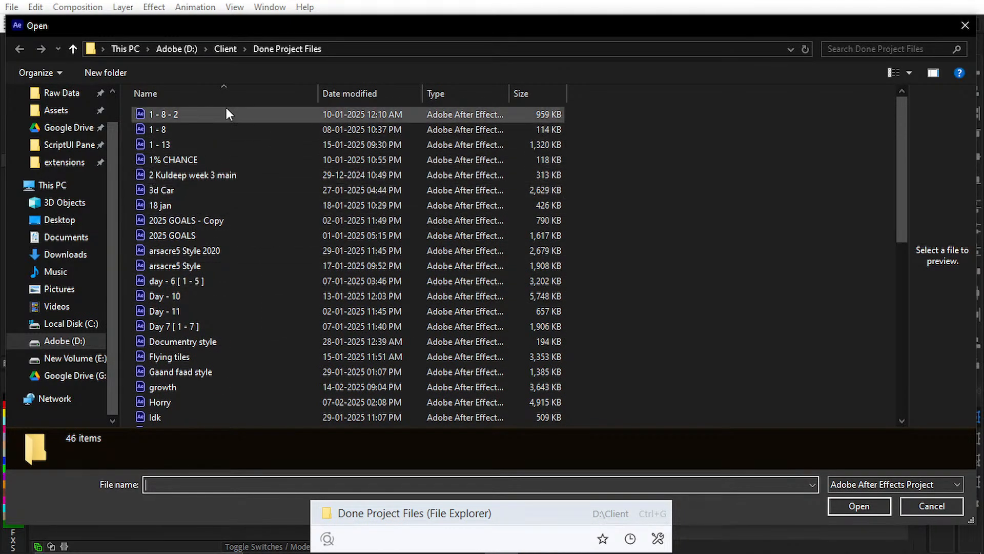
scroll(231, 226, "down", 1)
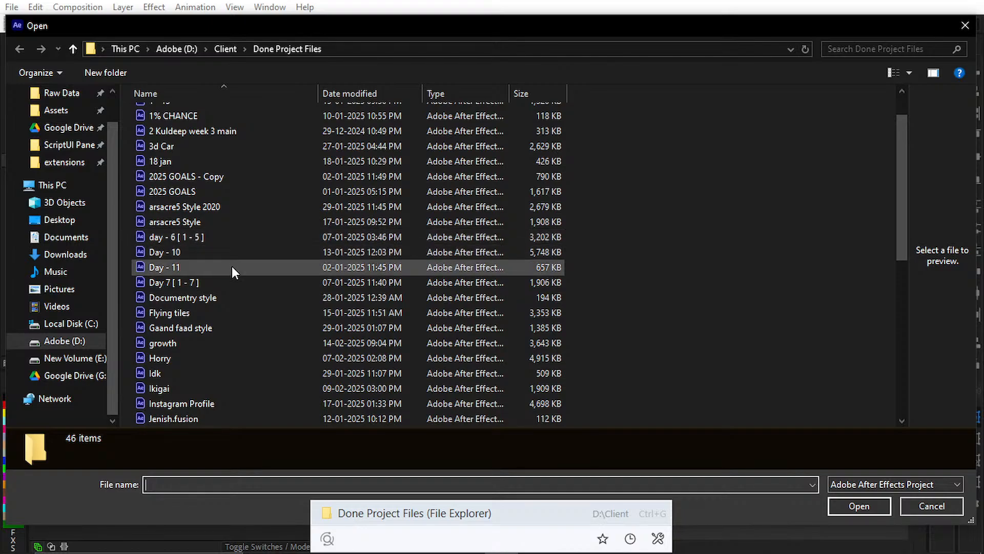
left_click(209, 347)
double_click(209, 347)
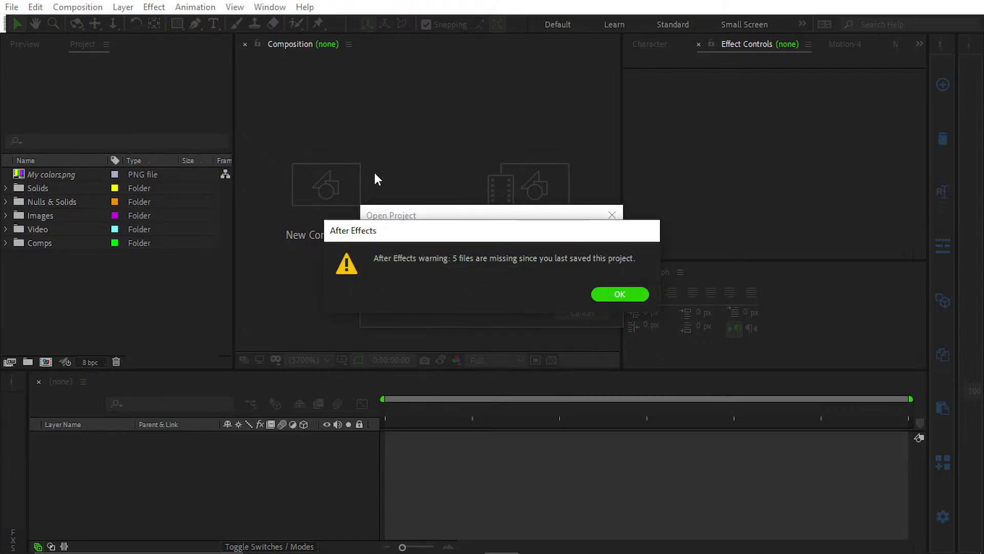
left_click(609, 297)
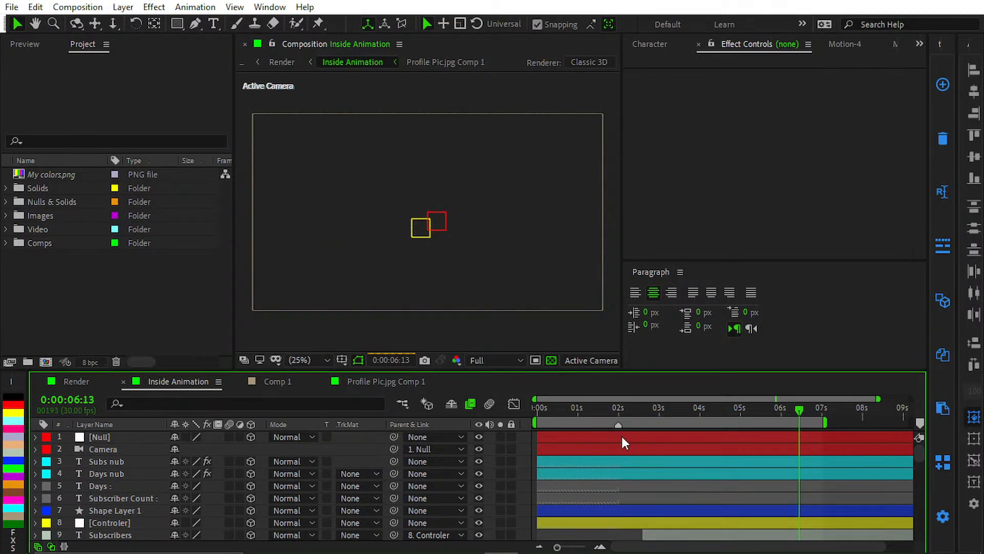
Step: Switch to the Render composition, scrub its playhead to 0:00:06:20 and look through its layer stack
left_click_drag(600, 412, 484, 439)
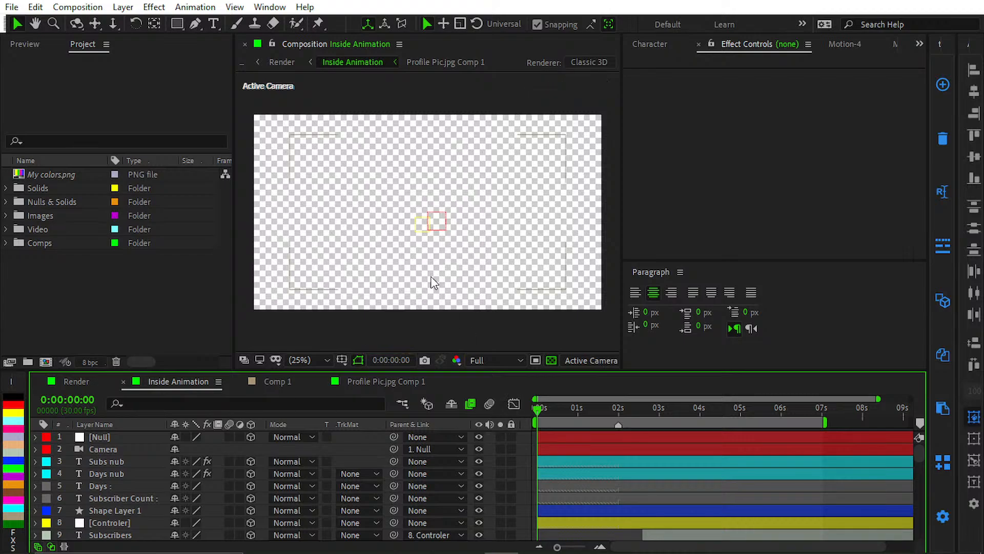
scroll(433, 279, "down", 1)
left_click(74, 381)
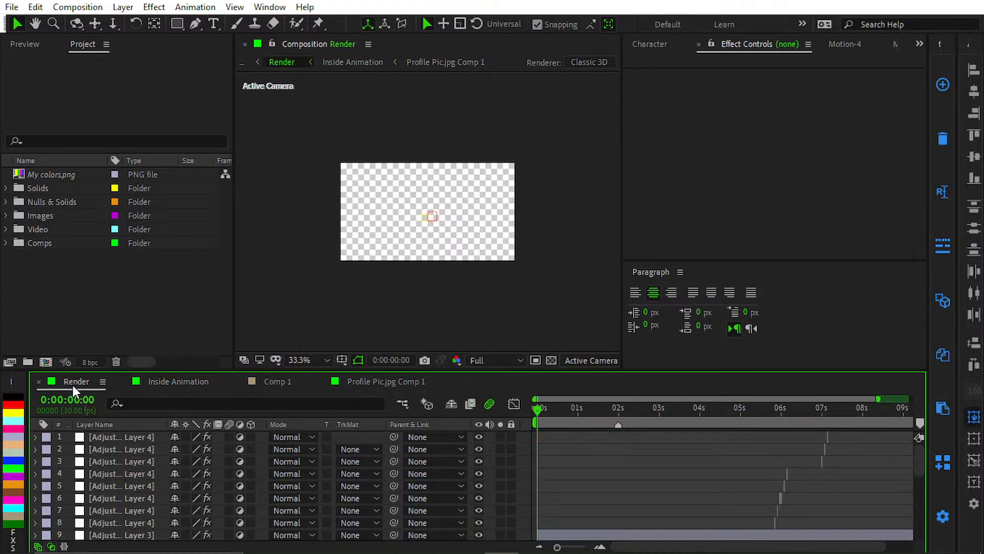
scroll(453, 300, "down", 1)
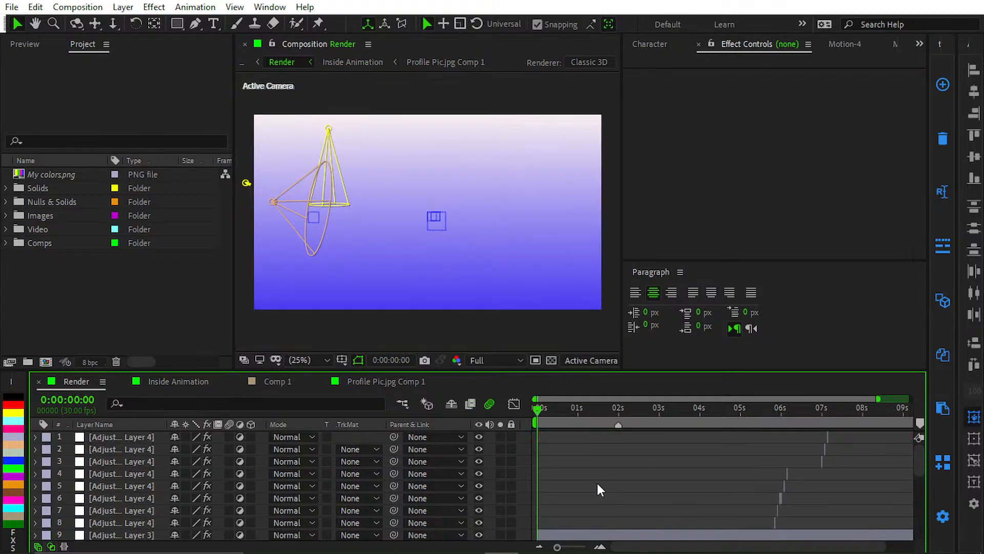
left_click_drag(598, 415, 776, 420)
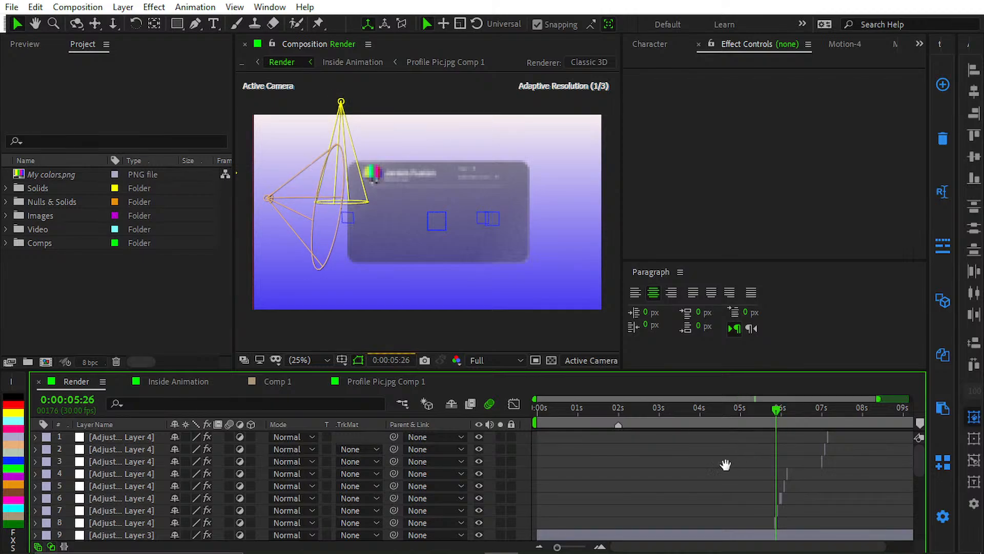
left_click_drag(659, 471, 610, 477)
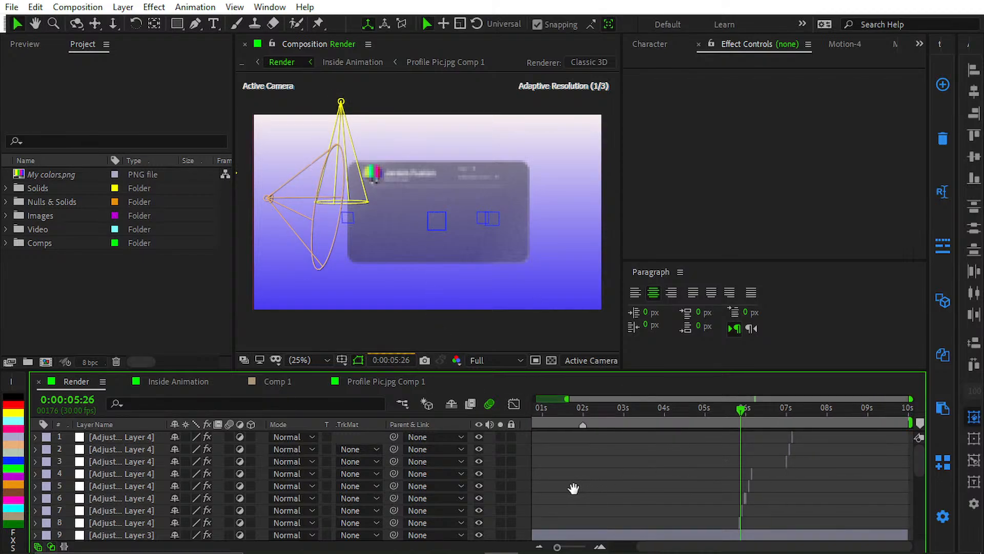
left_click_drag(739, 412, 773, 411)
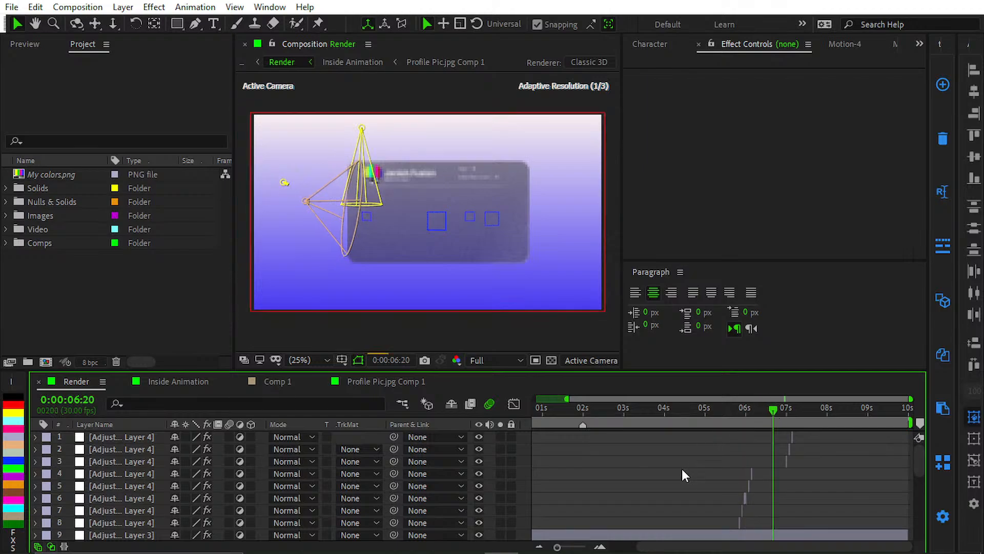
scroll(608, 471, "down", 5)
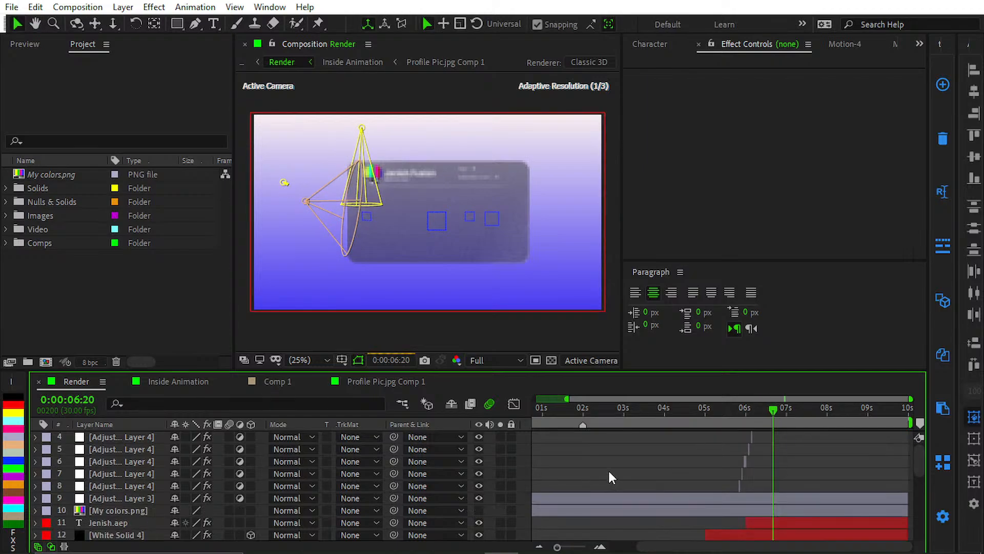
scroll(609, 469, "down", 1)
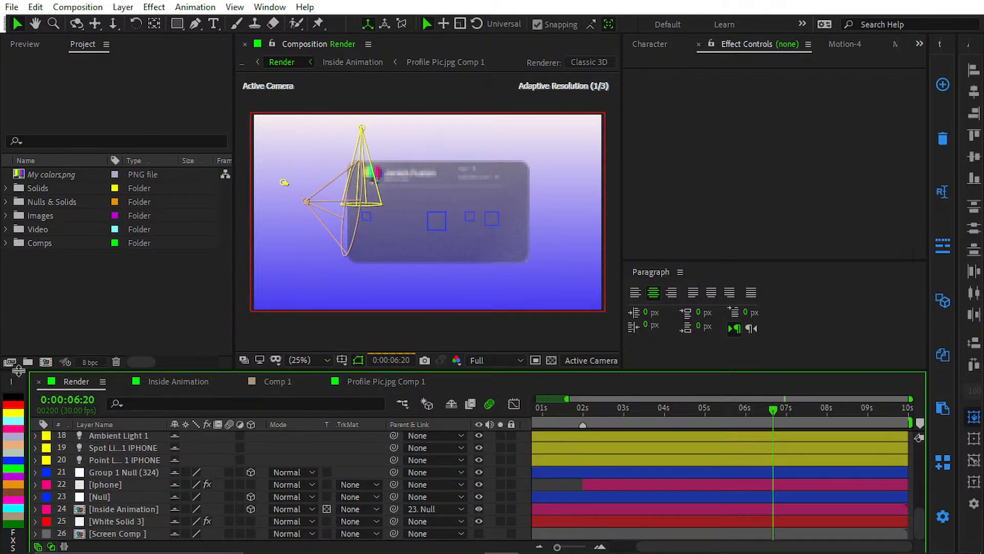
Step: Switch to the Inside Animation composition, maximize its timeline and collapse the Main Frame layer's properties
left_click(171, 385)
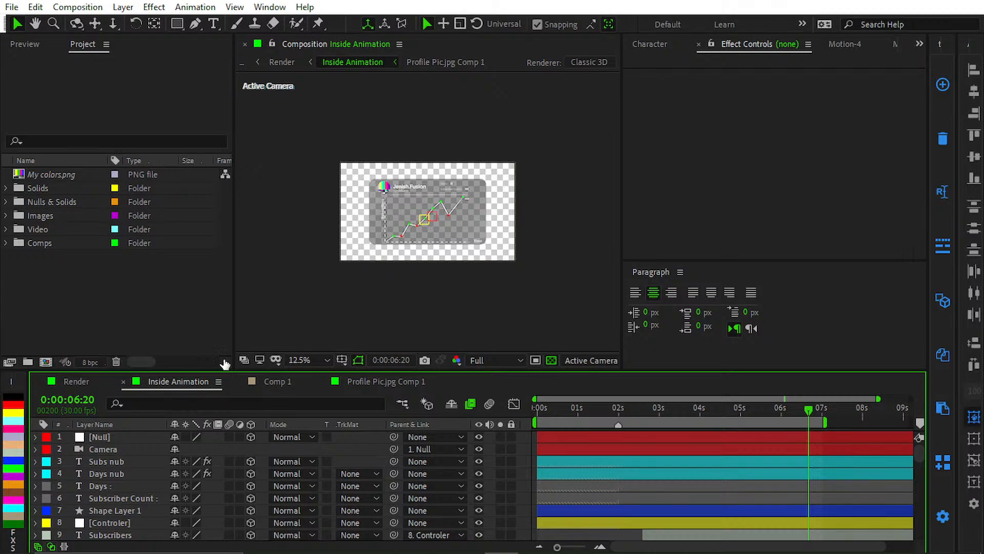
scroll(675, 471, "down", 2)
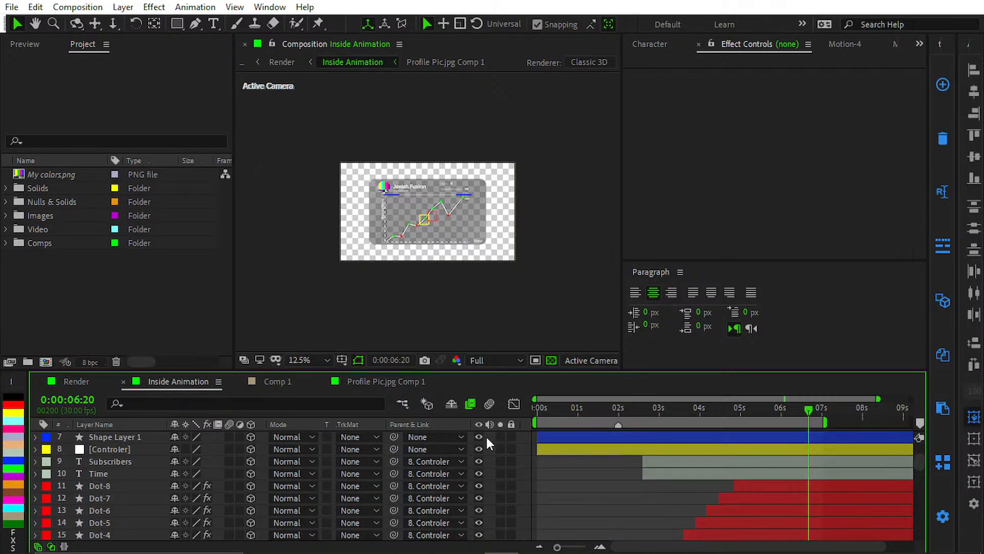
key("grave")
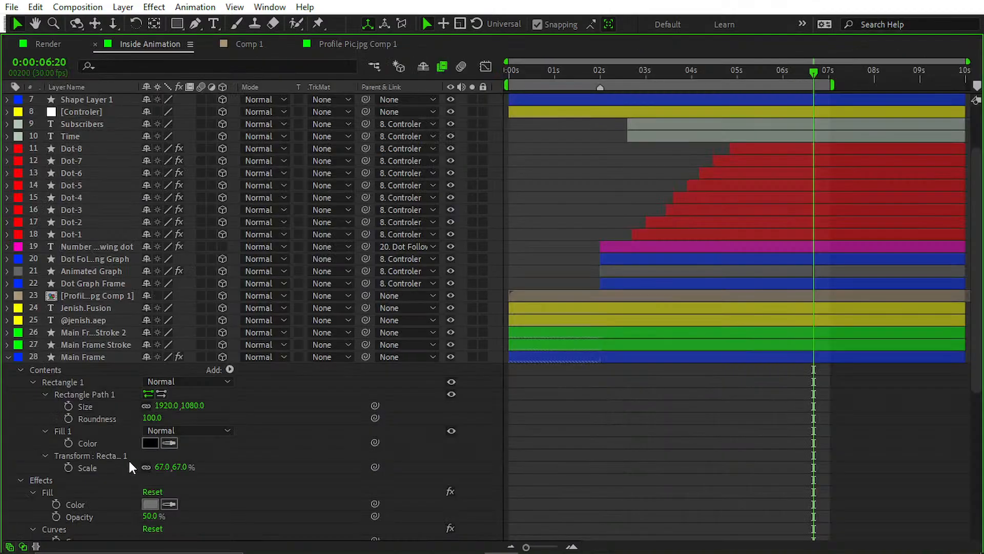
left_click(7, 357)
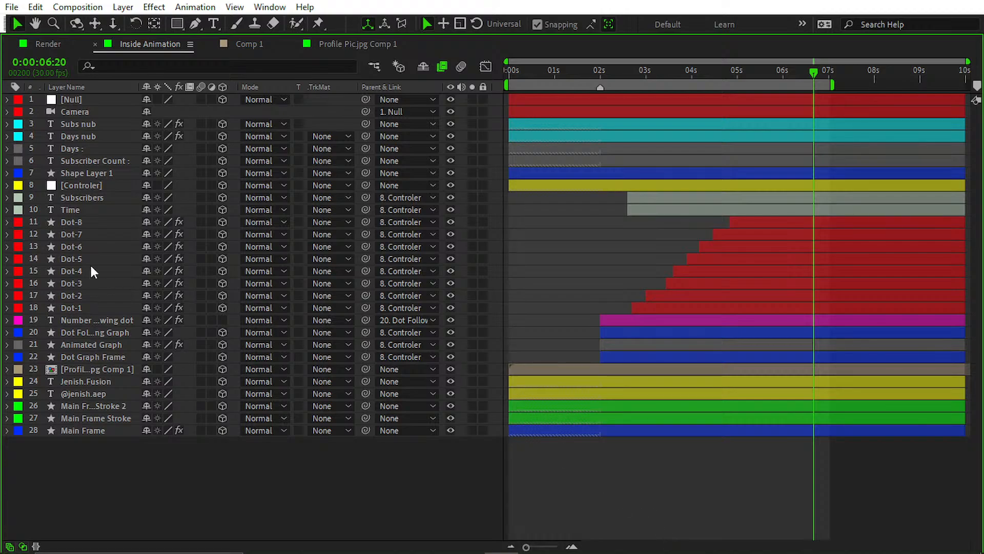
Step: Examine the Dot-1, Dot Graph Frame, dot following graph and Number following dot layers by selecting each in turn
left_click(85, 309)
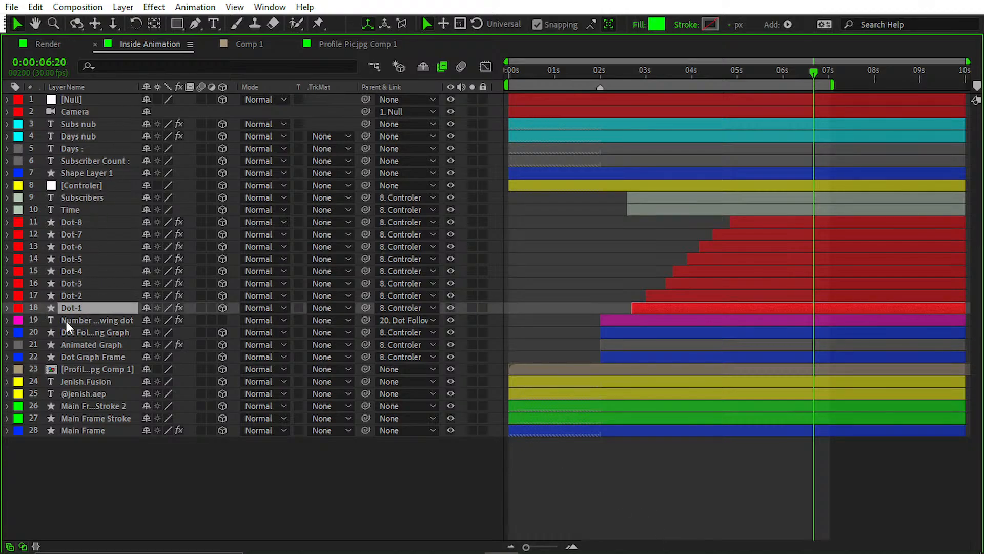
left_click(98, 323)
left_click(84, 358)
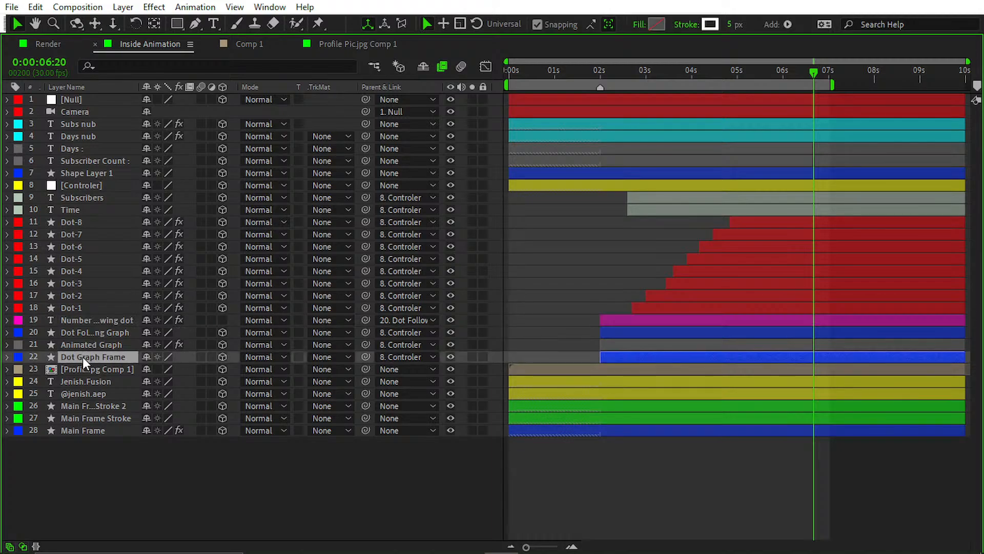
left_click(97, 335)
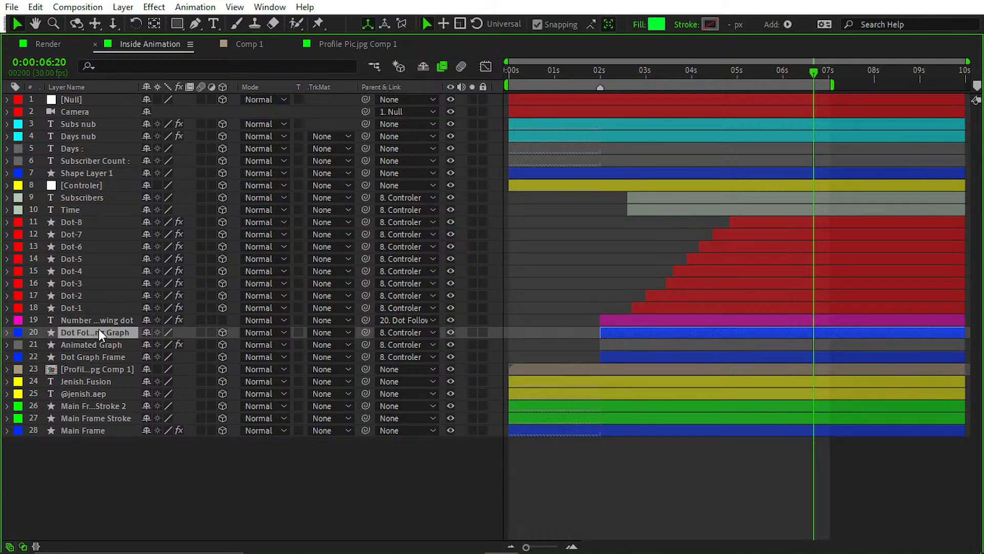
left_click(105, 322)
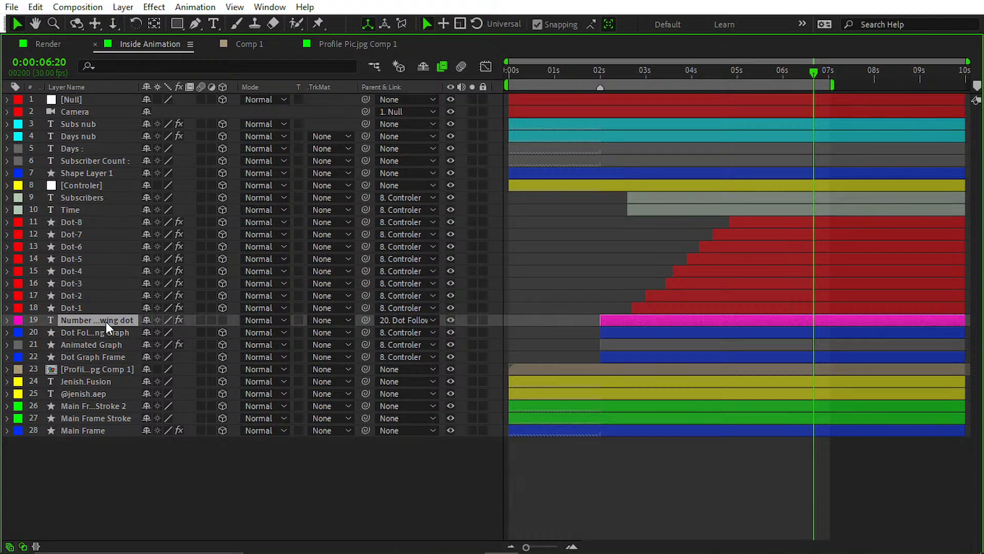
Step: Restore the panel layout, check Profile Pic.jpg Comp 1, and return to Inside Animation, closing the Comp 1 and Profile Pic.jpg Comp 1 timelines
key("grave")
left_click(385, 382)
scroll(425, 234, "up", 2)
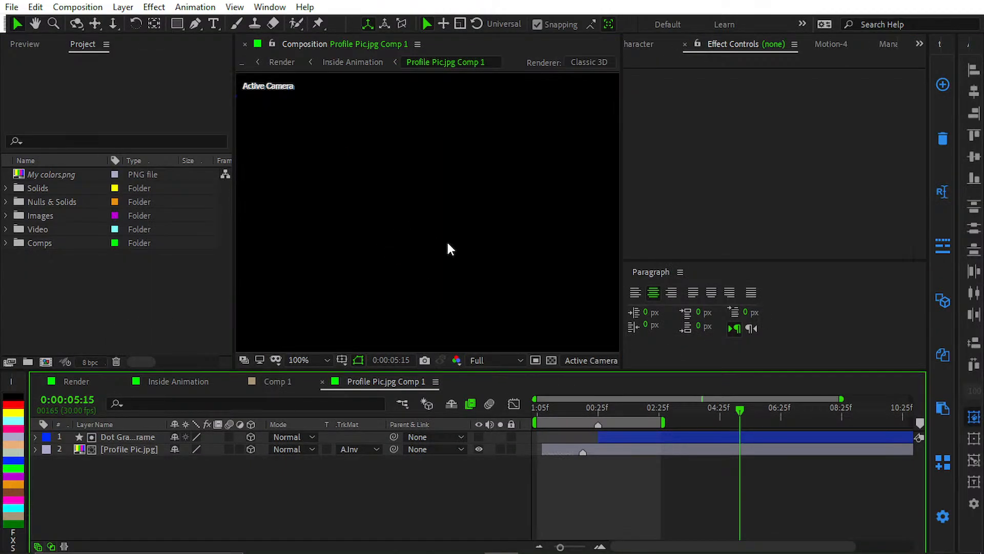
left_click(180, 382)
left_click(239, 381)
left_click(239, 381)
scroll(409, 223, "up", 1)
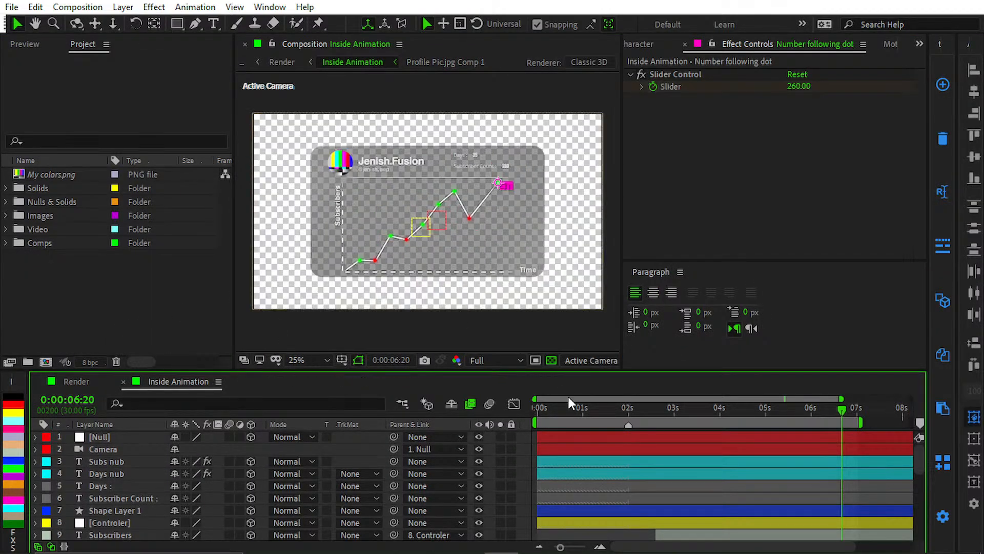
Step: Turn off the transparency grid in the Inside Animation viewer and examine the subscriber growth graph up close
left_click(552, 362)
scroll(497, 258, "up", 1)
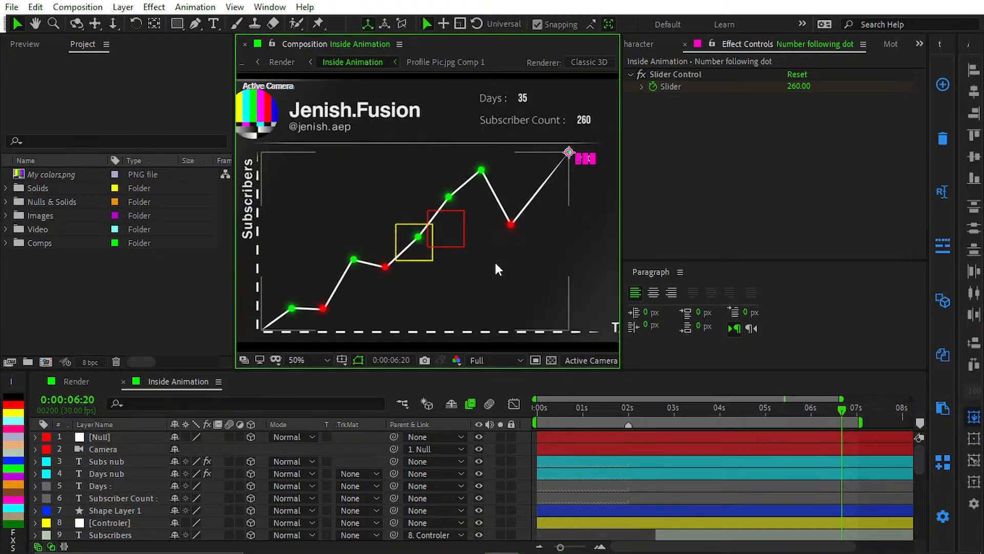
scroll(461, 292, "down", 1)
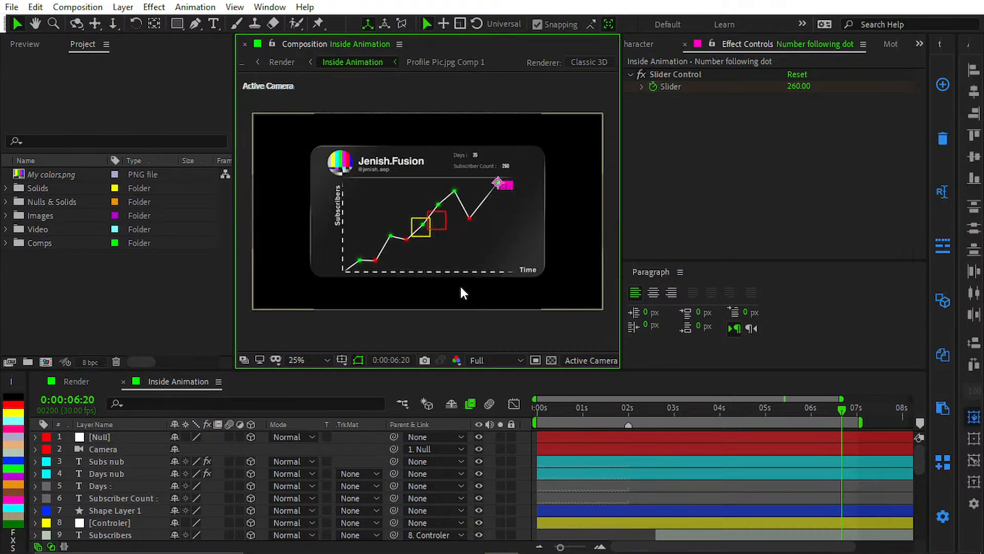
Step: Scrub Inside Animation back to 0:00:02:27 and preview the growing graph up to 0:00:03:07
scroll(458, 288, "up", 1)
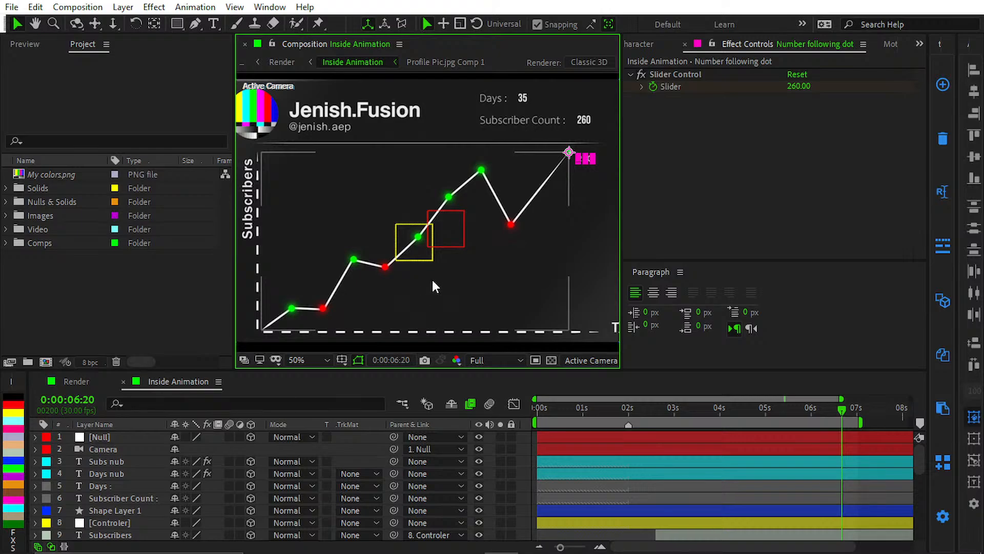
left_click_drag(696, 421, 669, 420)
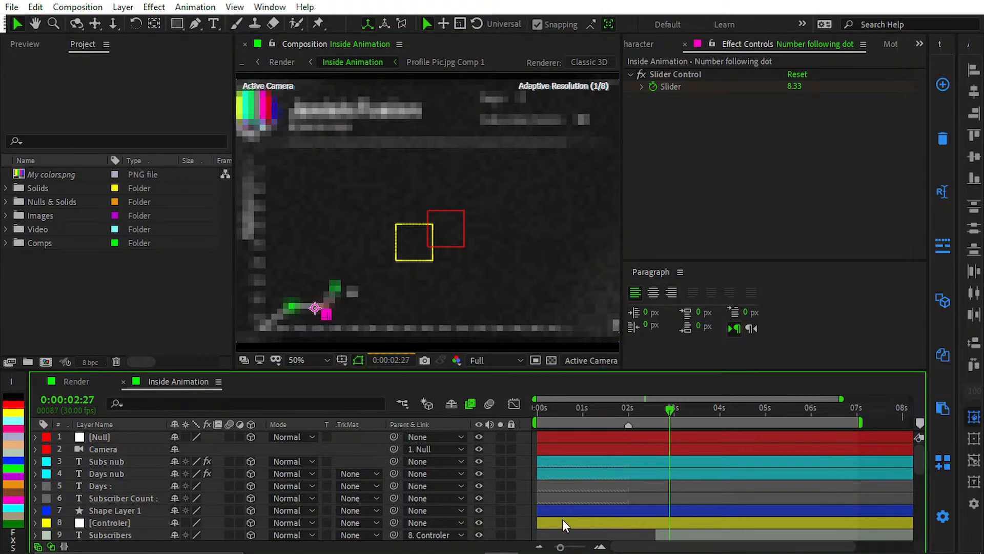
scroll(585, 492, "down", 3)
key("space")
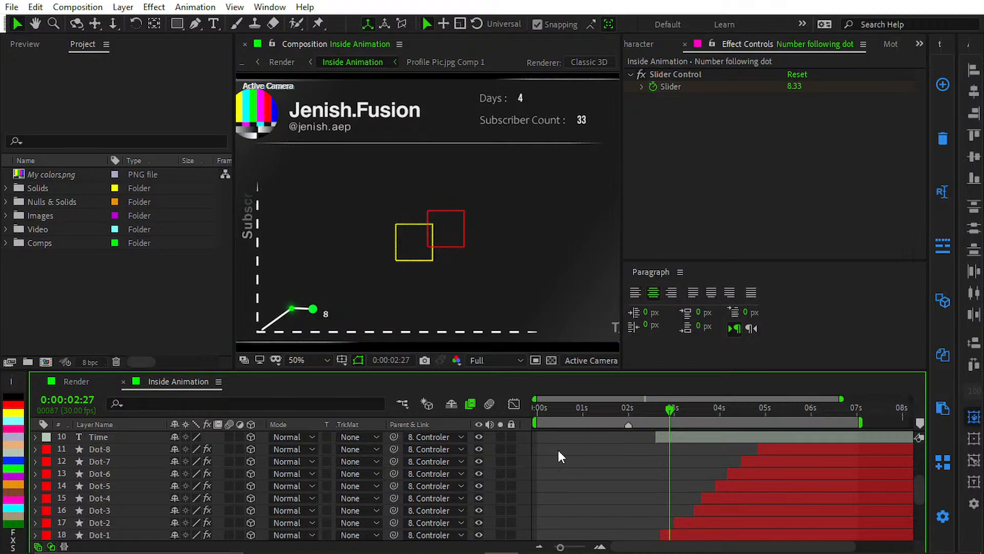
key("space")
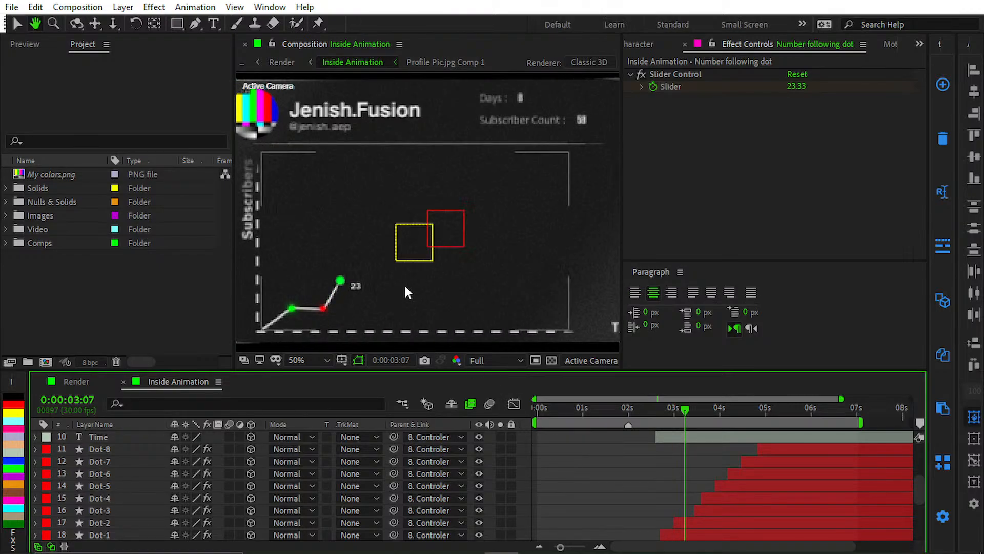
Step: Examine the moving green dot and its following number up close, advancing the time to 0:00:03:16
scroll(348, 283, "up", 3)
left_click_drag(352, 284, 538, 152)
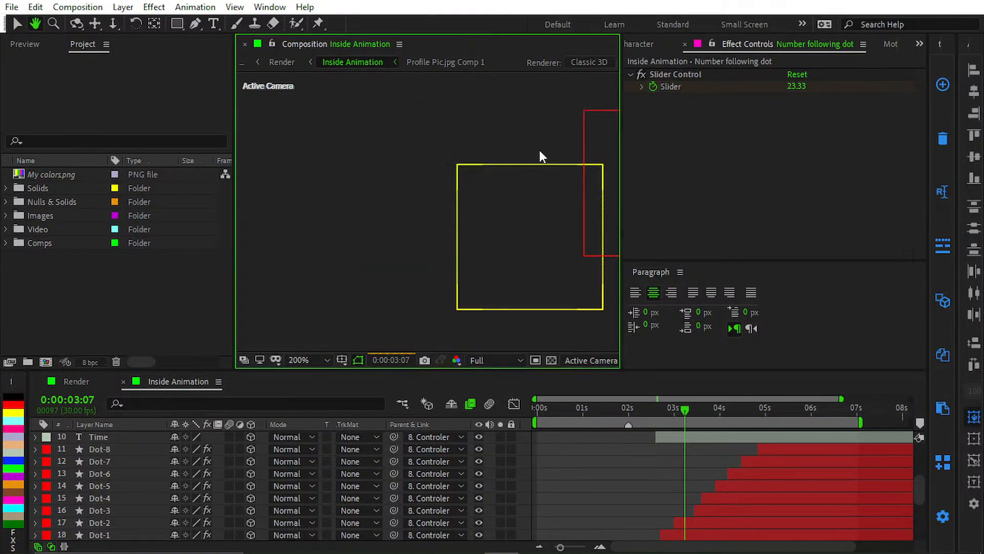
key("comma")
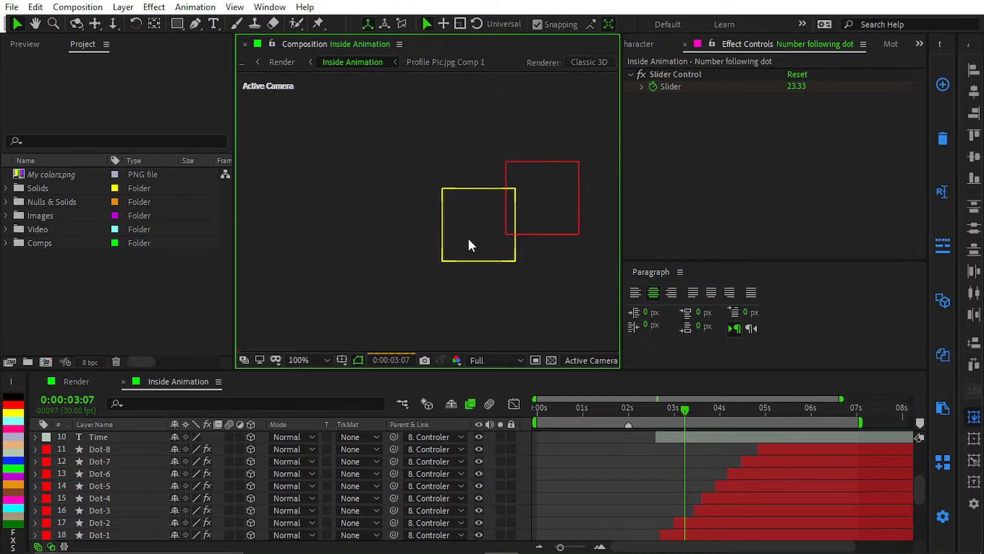
key("comma")
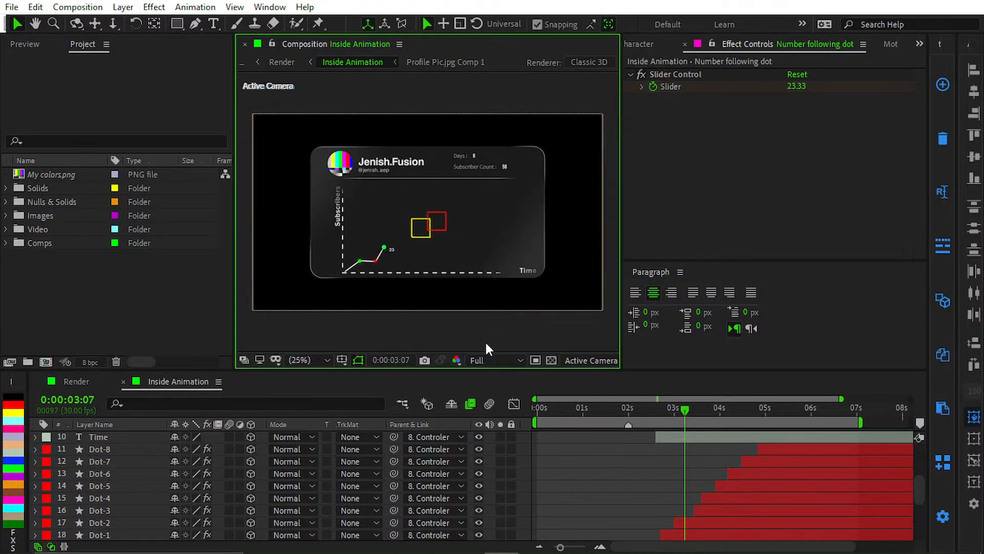
scroll(380, 245, "up", 4)
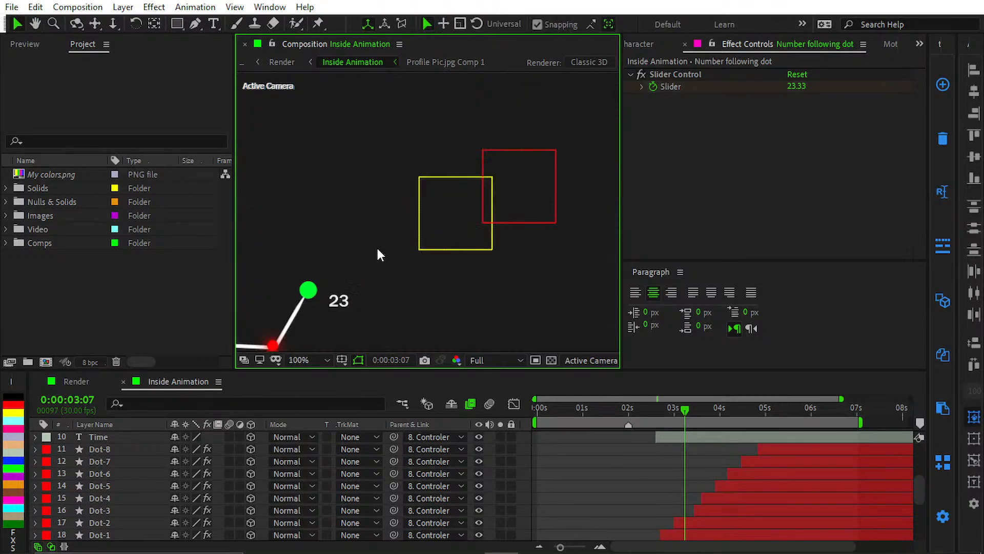
scroll(397, 233, "up", 2)
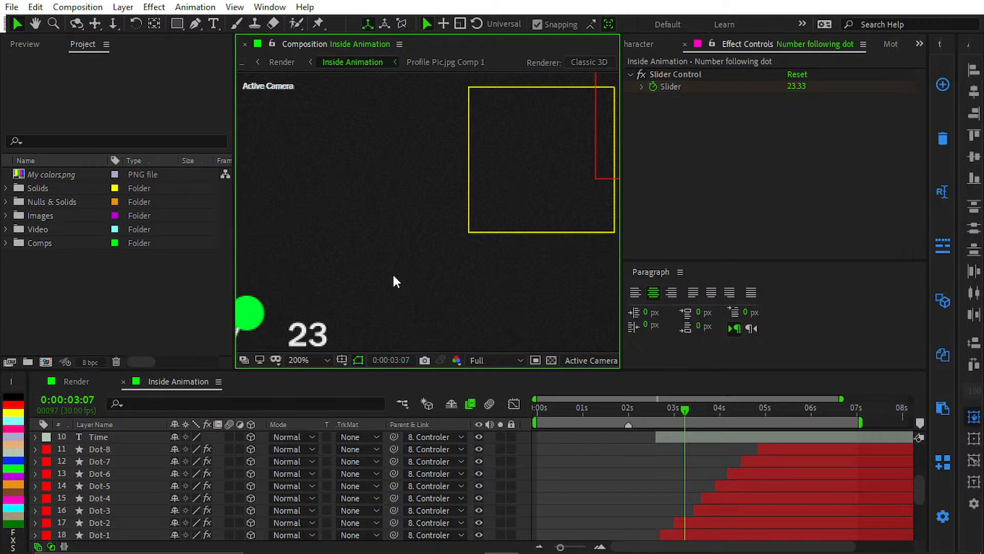
left_click_drag(392, 272, 486, 262)
scroll(422, 301, "down", 1)
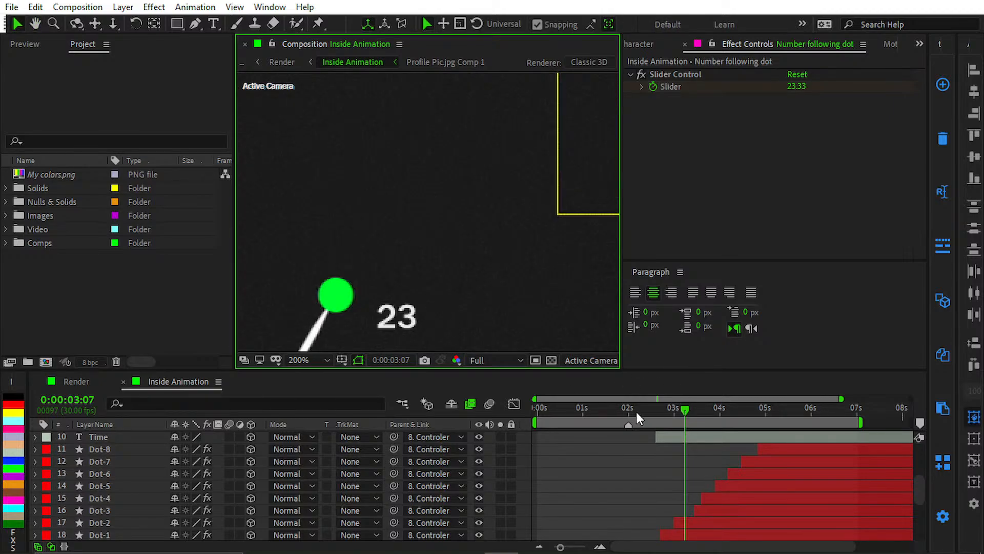
left_click_drag(685, 408, 693, 410)
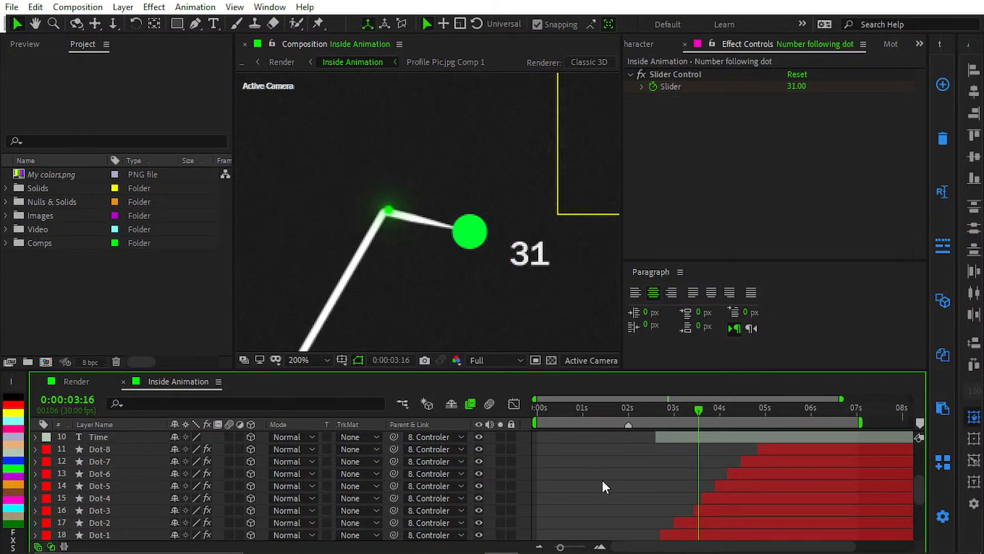
Step: Select the Number following dot layer and inspect its Text properties, including More Options
scroll(74, 488, "down", 5)
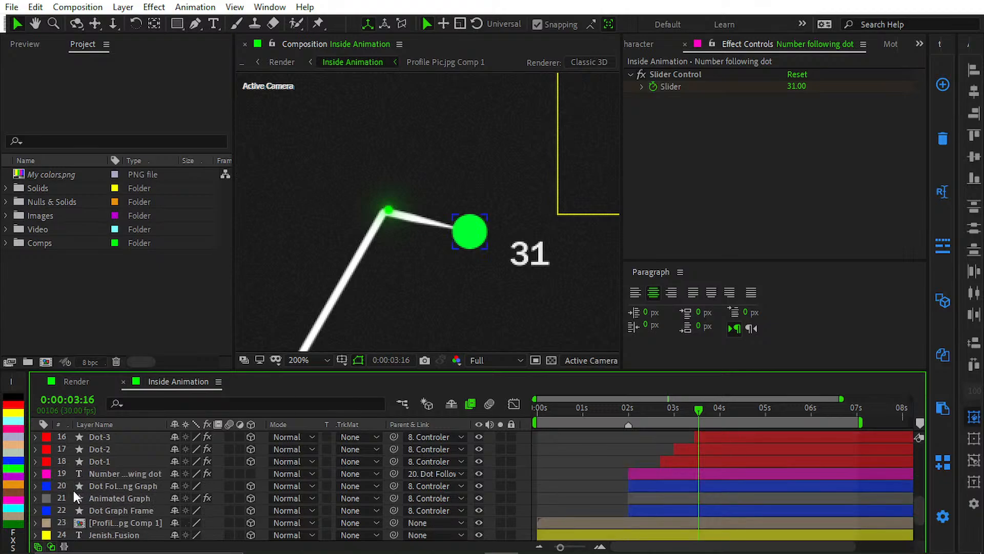
scroll(126, 491, "up", 3)
scroll(124, 497, "down", 2)
left_click(106, 475)
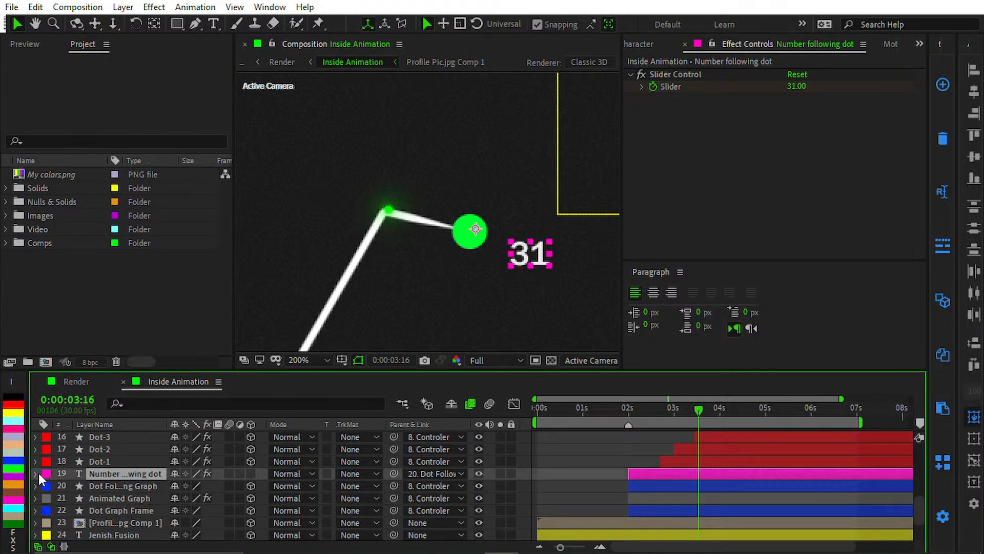
left_click(35, 474)
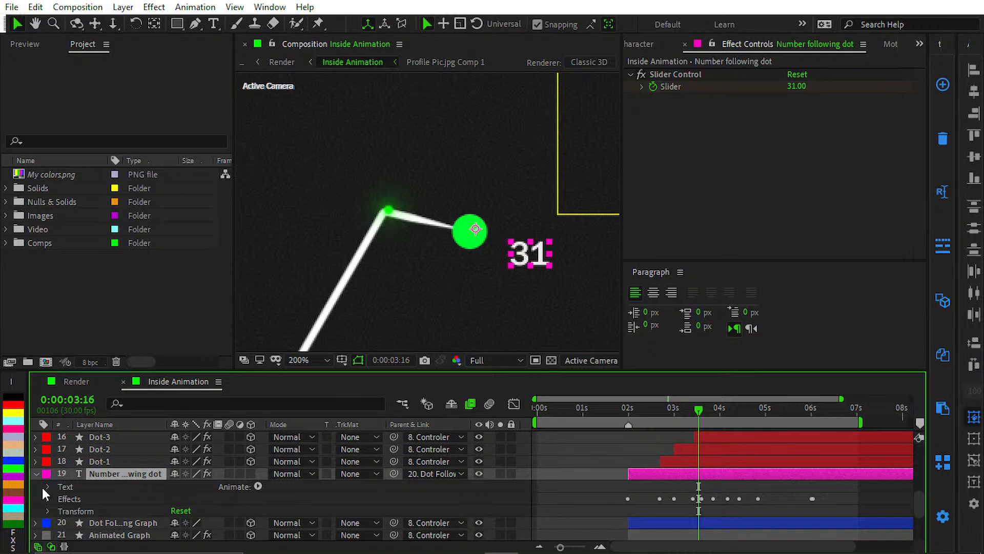
left_click(43, 486)
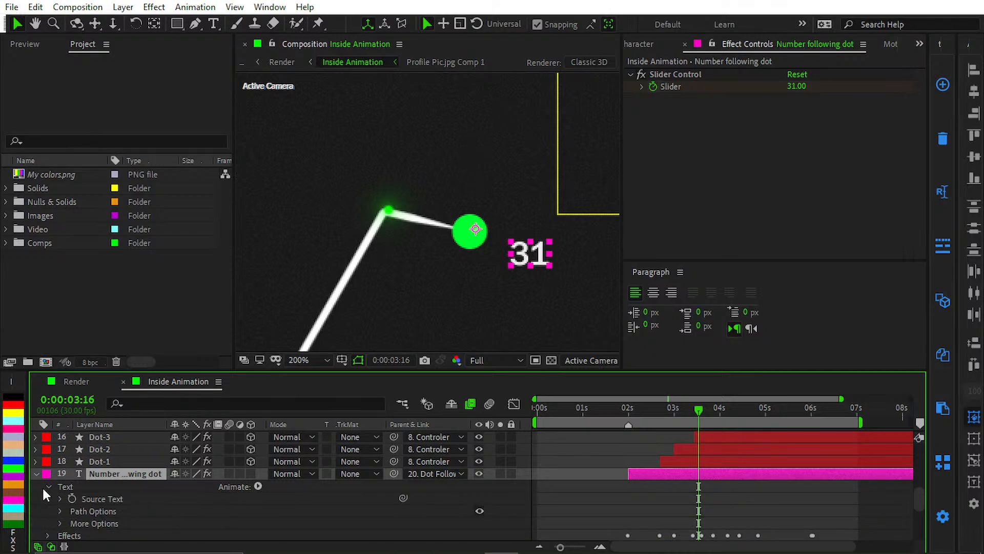
left_click(63, 506)
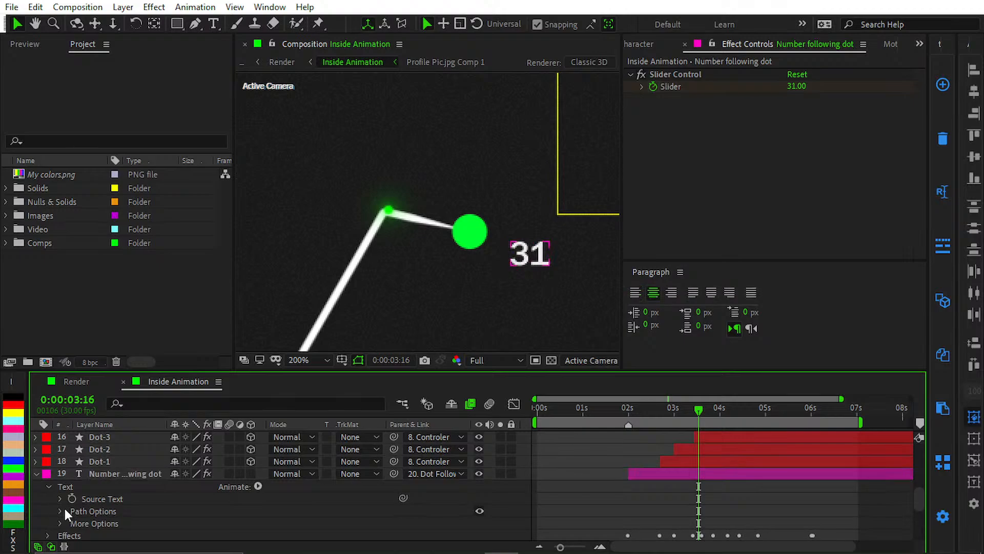
left_click(59, 524)
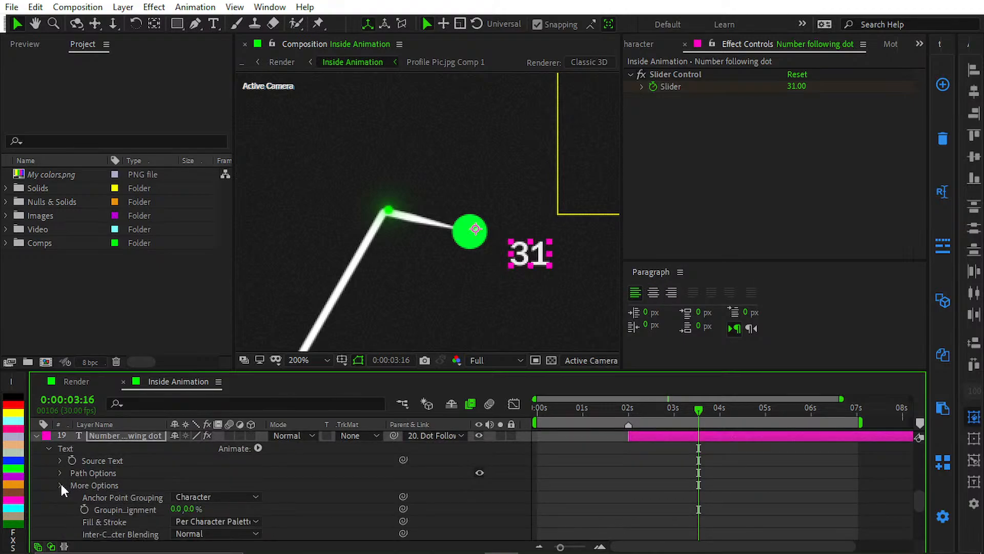
left_click(61, 485)
left_click(288, 473)
Step: Open the recent project containing the Main and Y Lines compositions and look through the layers of Main
left_click(11, 7)
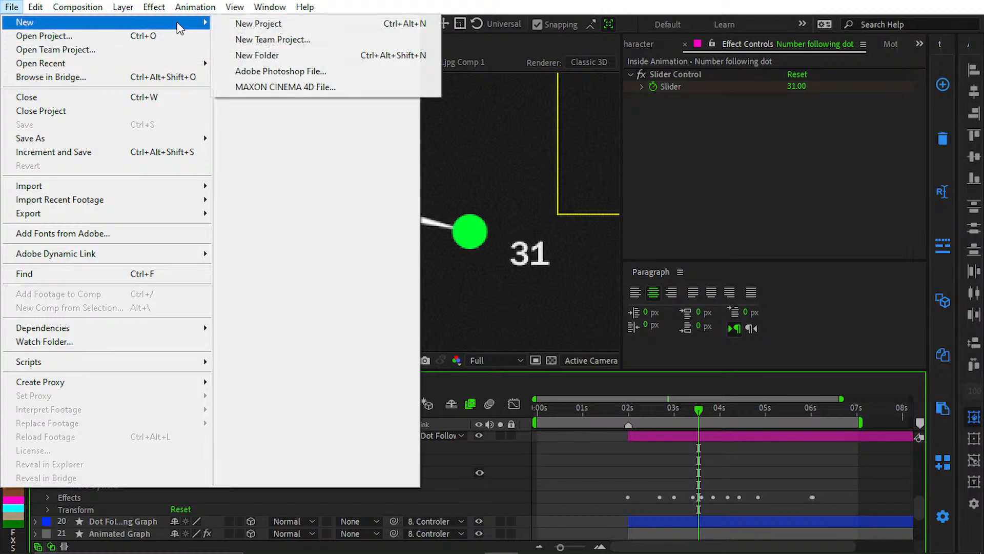
mouse_move(20, 65)
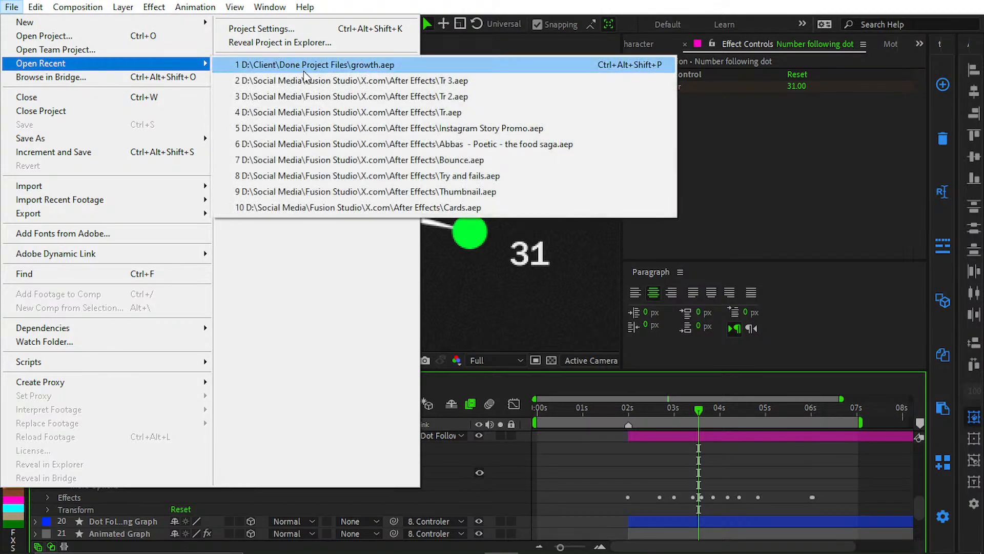
left_click(287, 139)
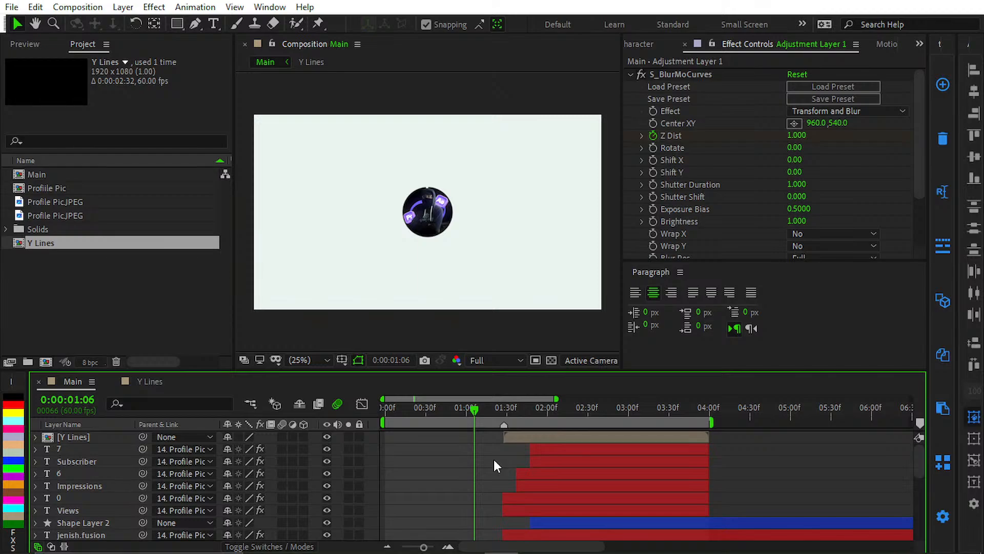
scroll(493, 458, "down", 3)
scroll(382, 458, "up", 3)
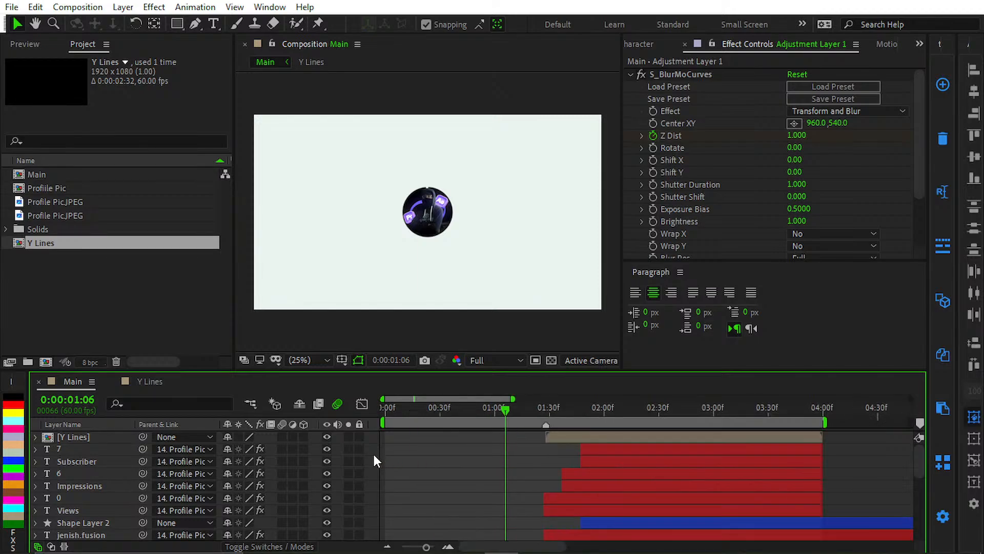
scroll(504, 449, "down", 4)
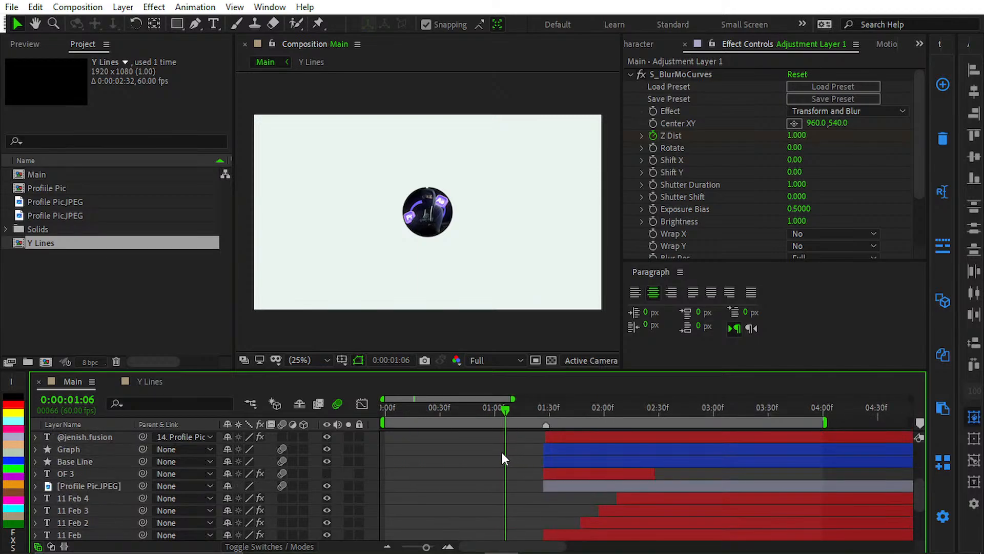
Step: Switch to OBS, hide the Display Capture source of the After Effects scene, and return to After Effects
left_click(359, 541)
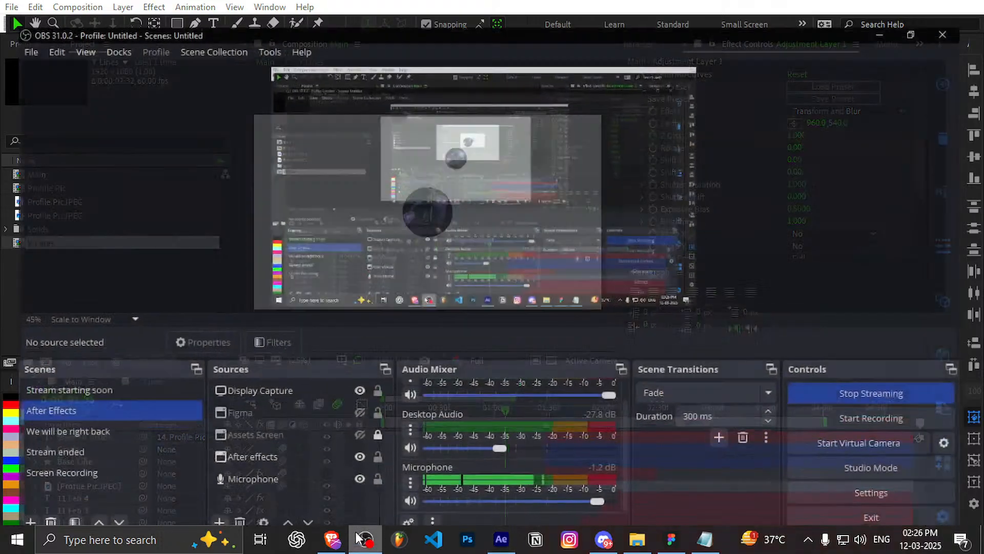
left_click(357, 380)
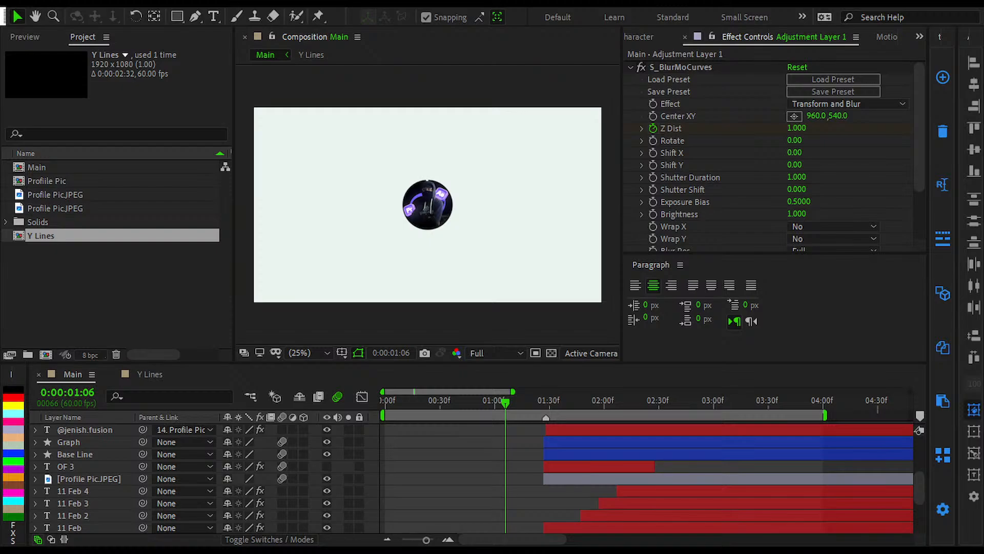
left_click(387, 389)
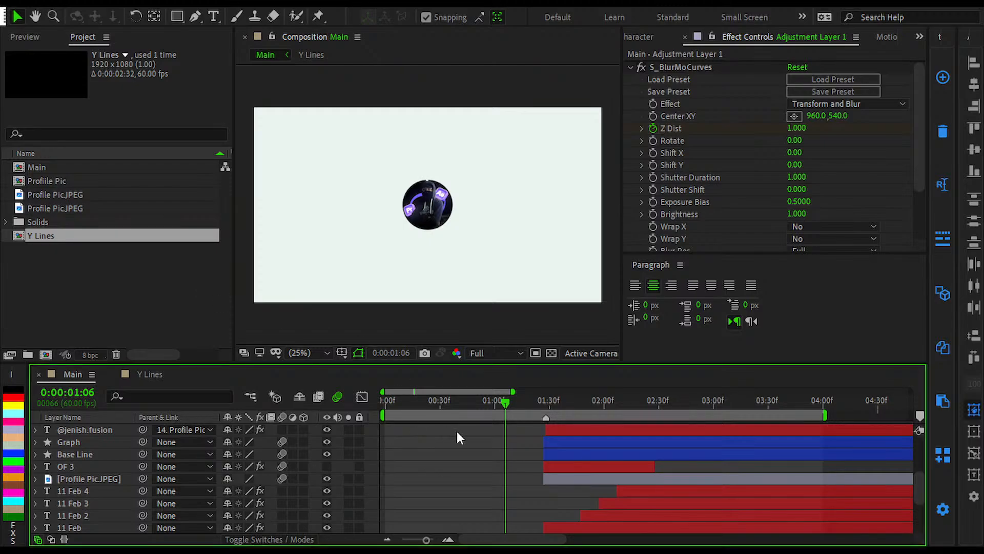
Step: Preview the Main composition's animation from its start, stopping at 0:00:02:47
left_click(560, 477)
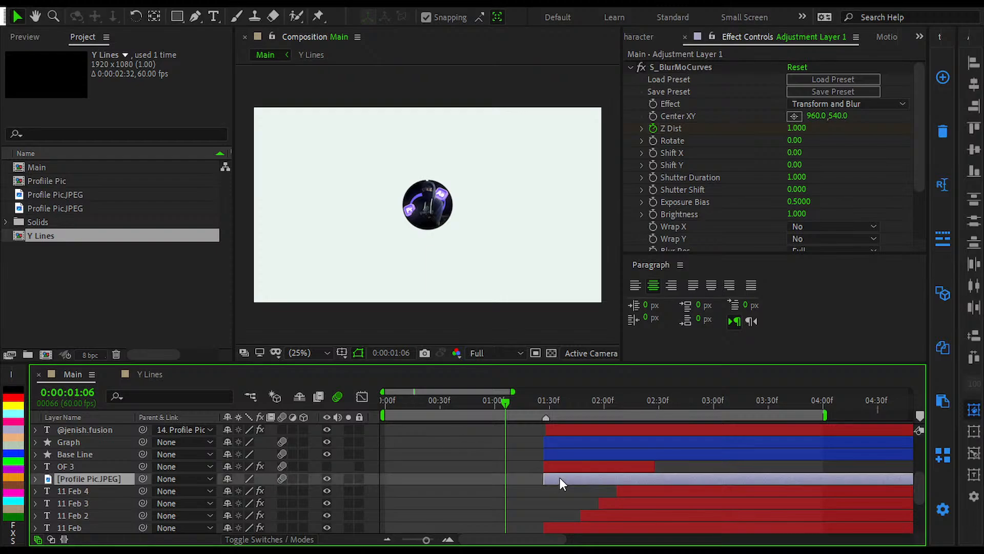
left_click(516, 461)
left_click_drag(446, 401, 284, 415)
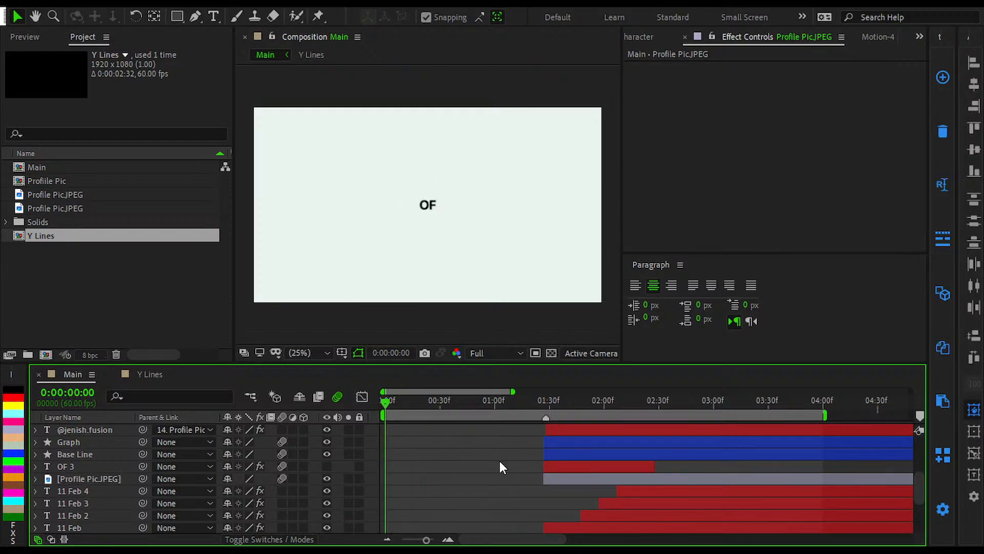
scroll(500, 461, "down", 4)
scroll(374, 457, "up", 5)
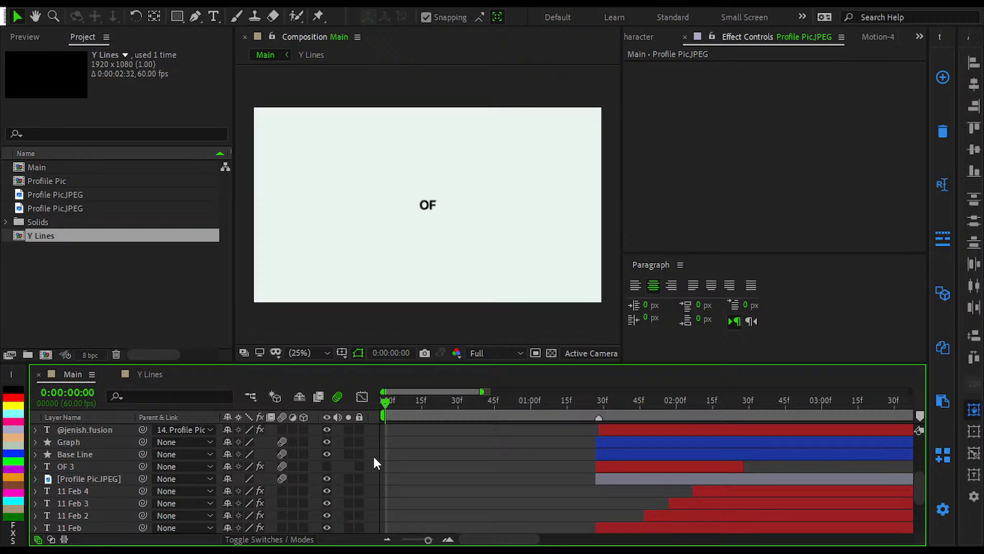
scroll(391, 443, "up", 5)
key("space")
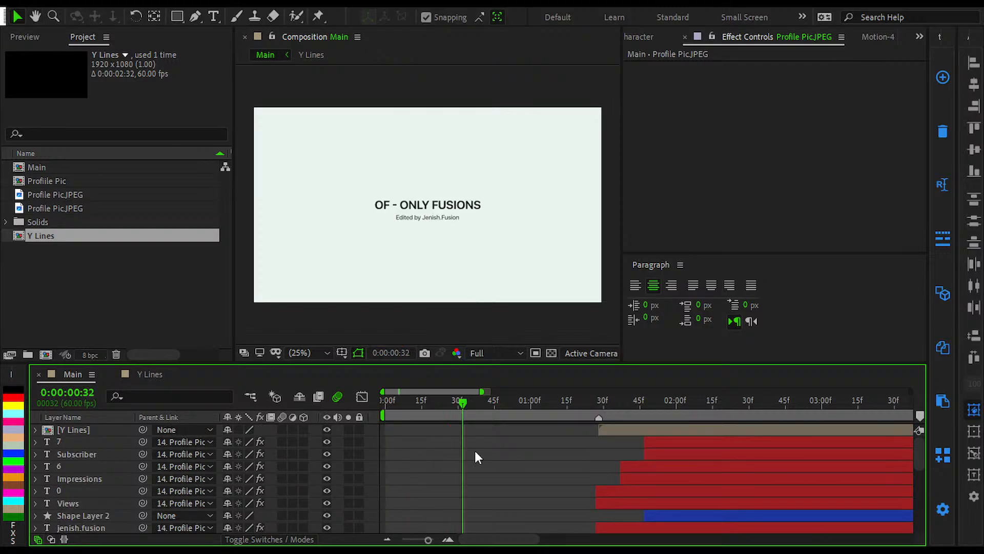
key("h")
key("space")
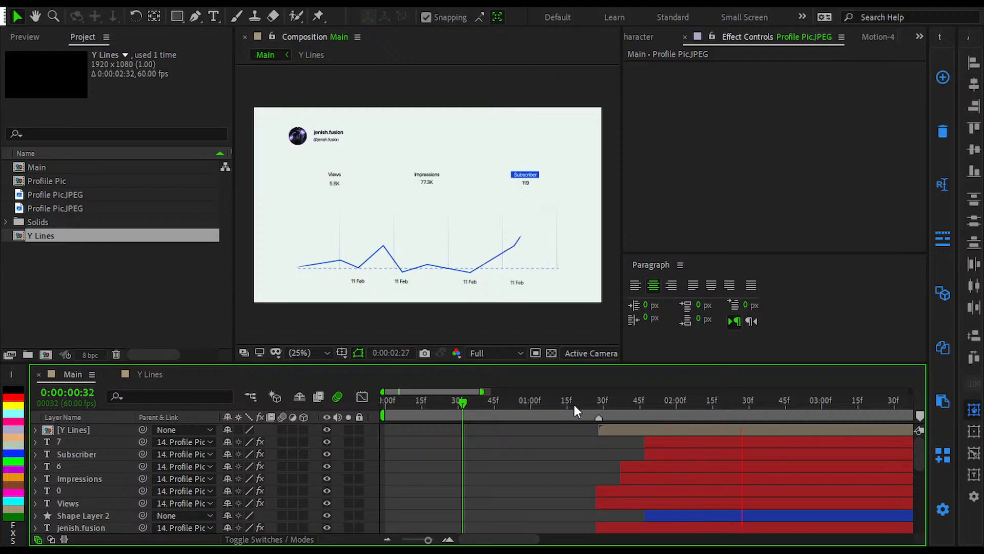
key("space")
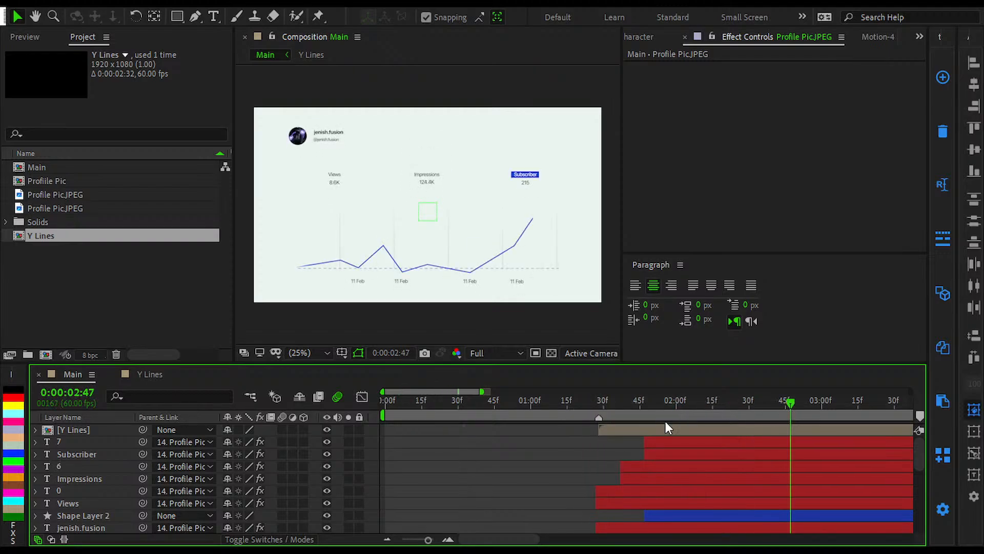
Step: Examine the growing tip of the blue graph line in Main and select the Graph layer
scroll(595, 461, "right", 5)
scroll(515, 429, "down", 1)
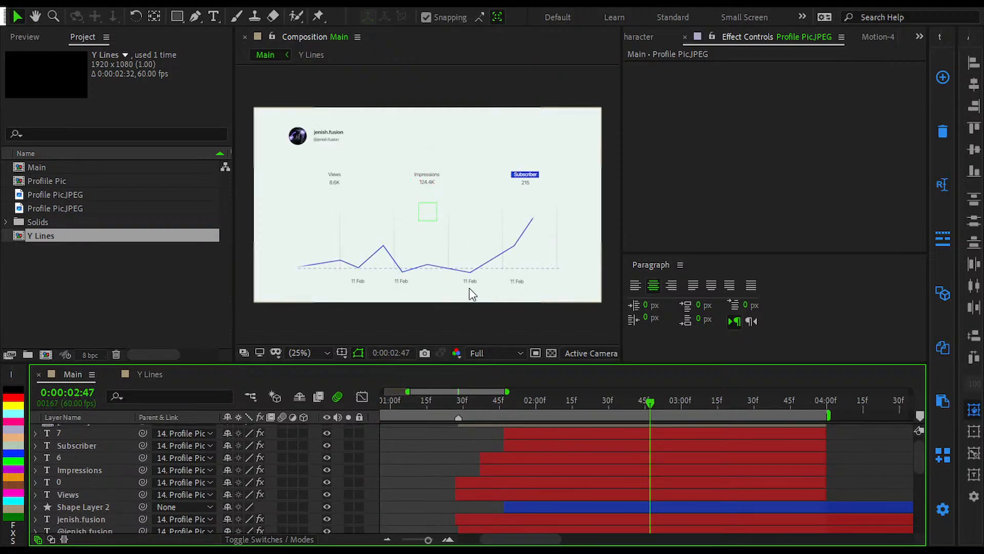
scroll(466, 289, "up", 4)
scroll(369, 220, "down", 1)
scroll(521, 192, "up", 3)
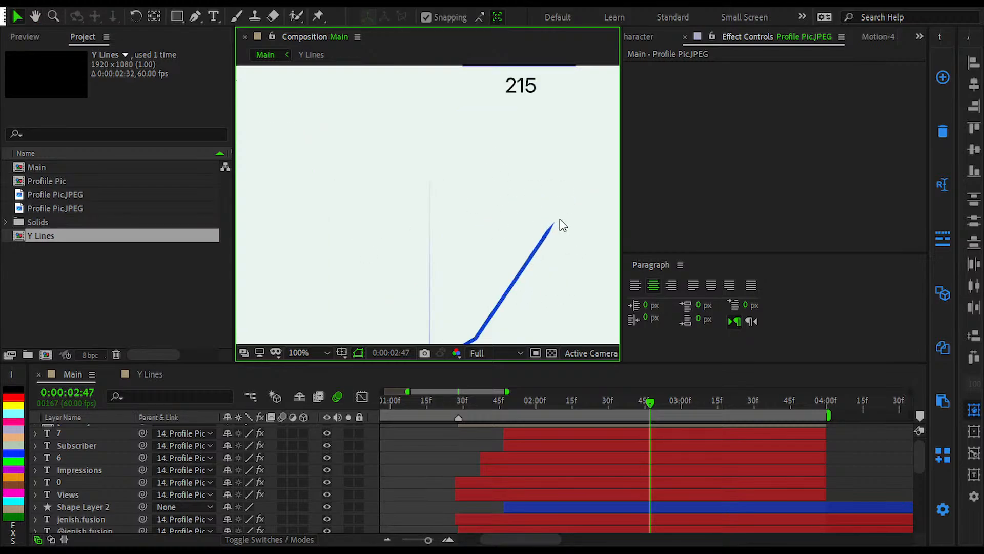
left_click(546, 519)
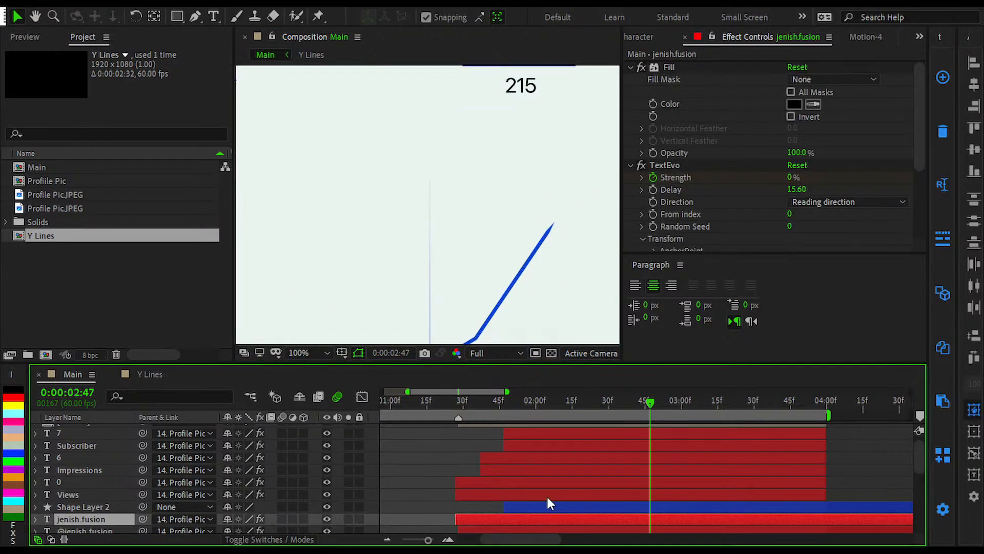
left_click(546, 495)
scroll(541, 483, "down", 2)
left_click(521, 480)
left_click(515, 470)
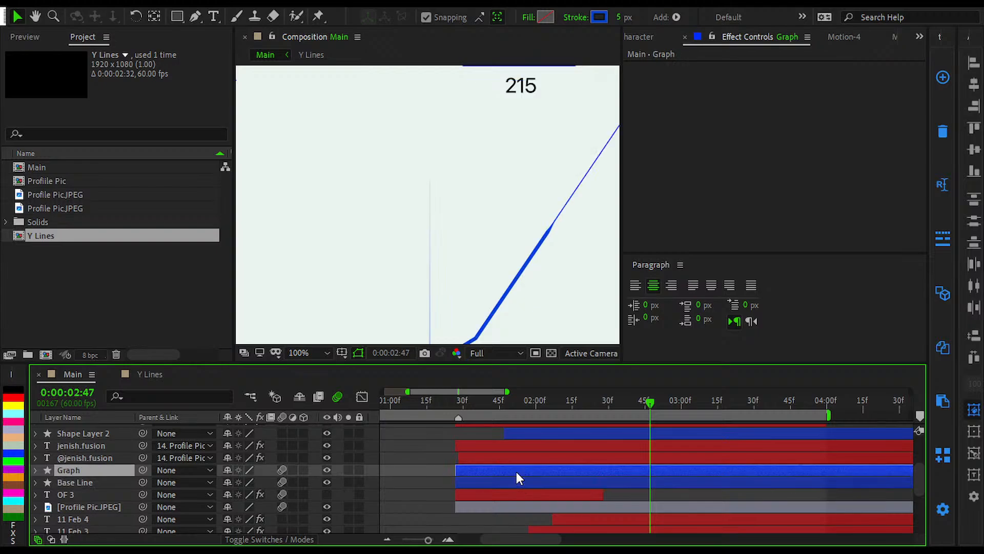
Step: View the whole blue graph line in Main at 50% magnification
left_click(484, 483)
key("comma")
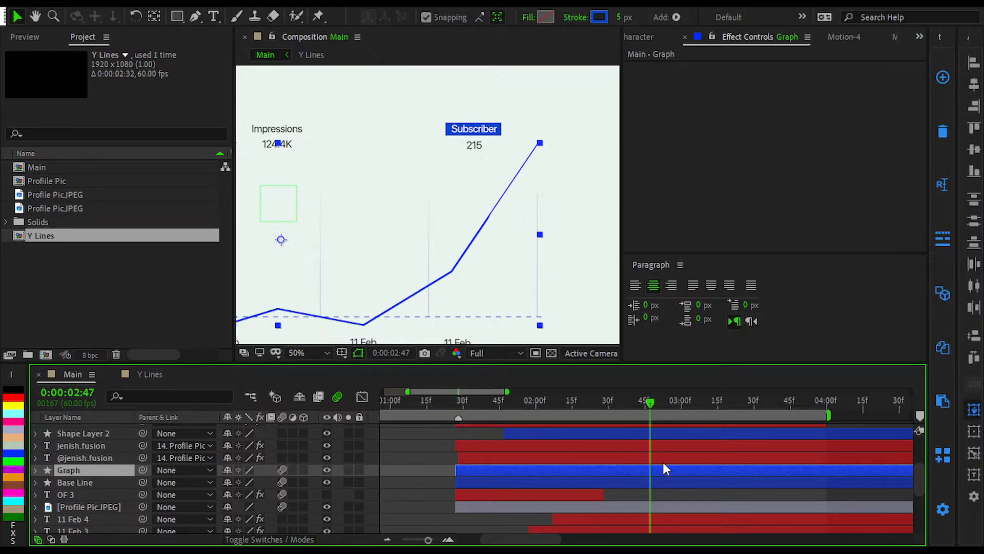
left_click(647, 490)
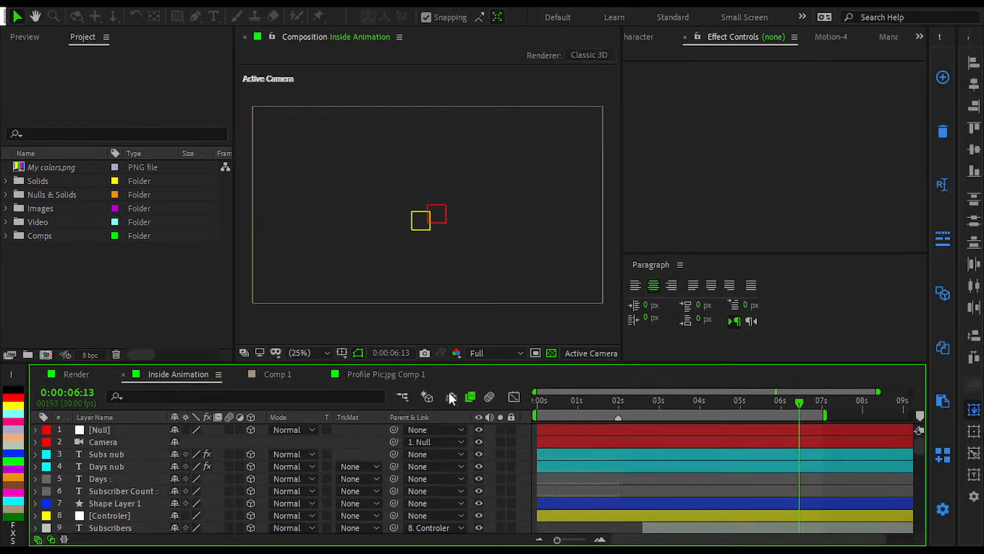
Step: Open the Inside Animation composition in the growth project, enlarge its timeline and collapse the Main Frame layer
left_click(379, 378)
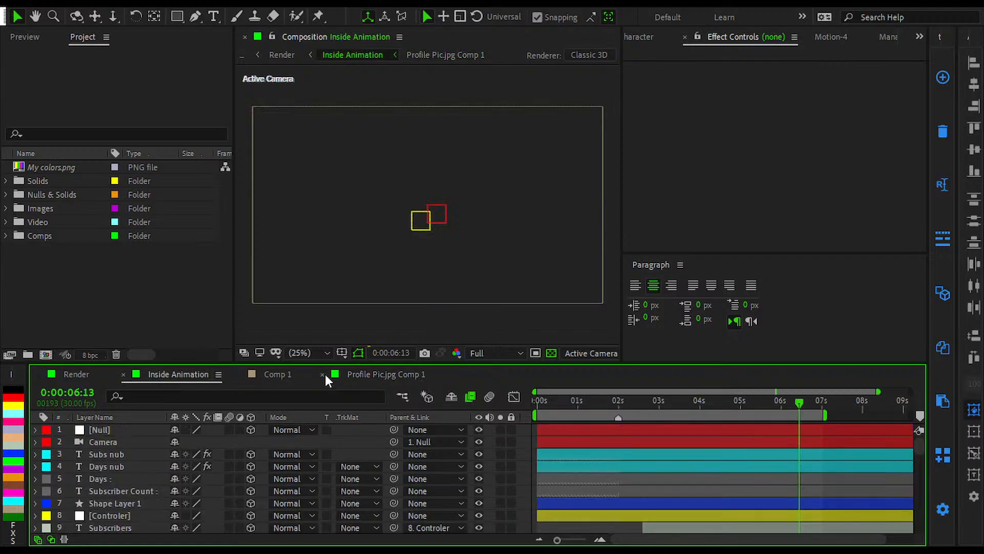
scroll(558, 484, "down", 10)
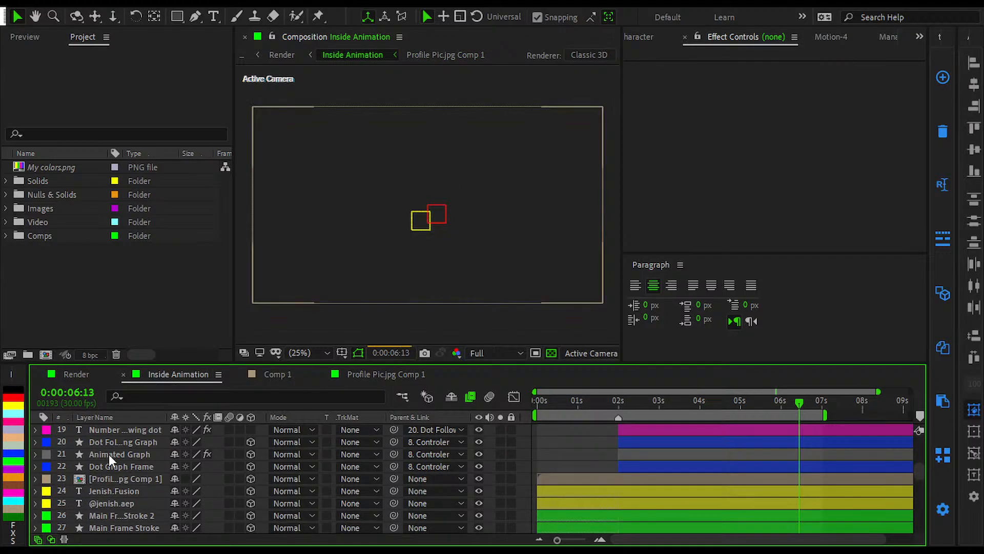
left_click(121, 456)
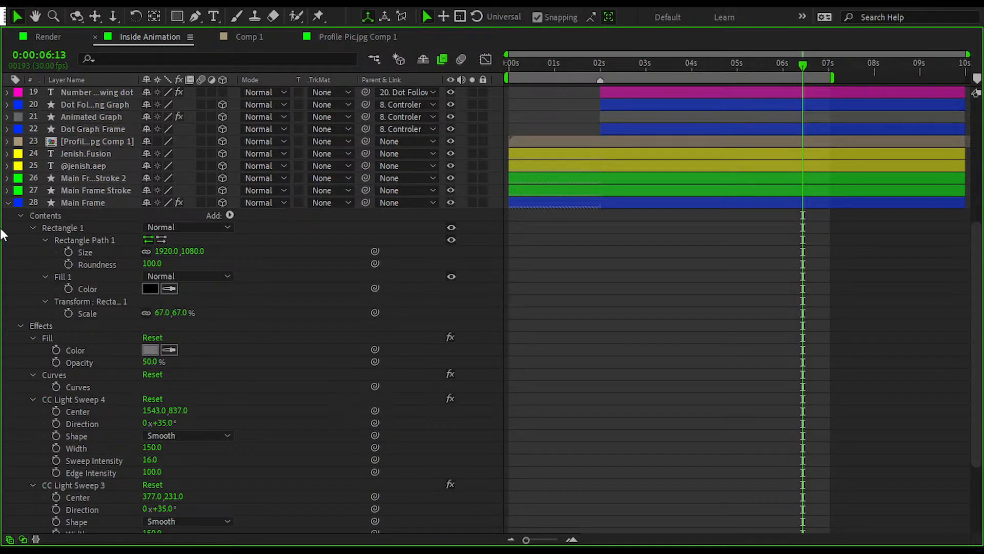
left_click(7, 202)
Step: Reveal the keyframes of the Dot Following Graph layer and examine the spacing of its Position keyframes
left_click(98, 325)
left_click(108, 305)
left_click(98, 326)
key("u")
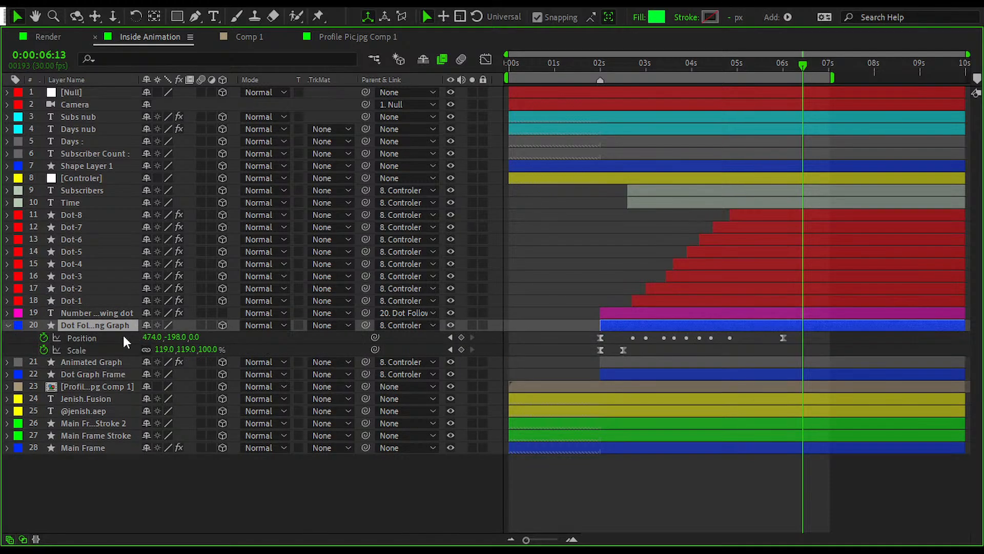
left_click(93, 339)
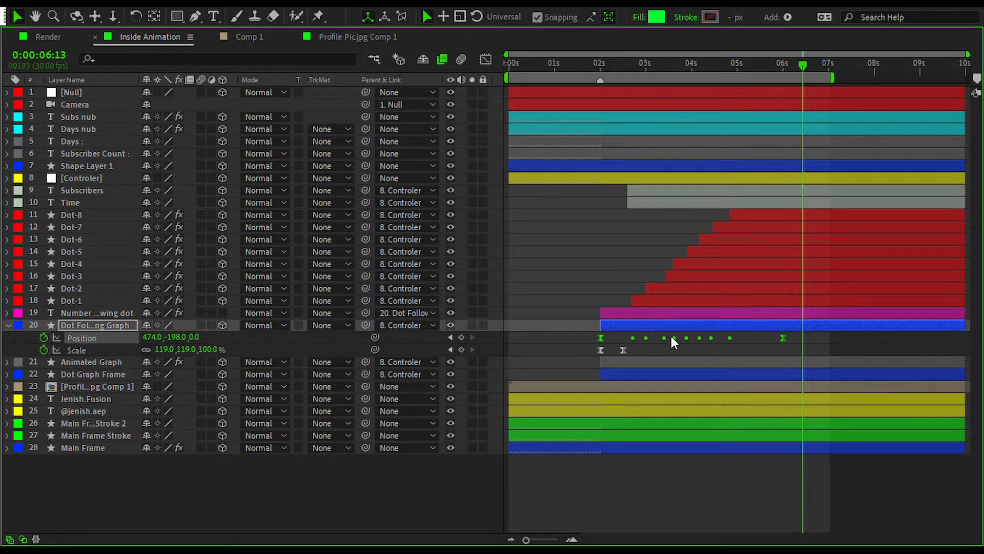
scroll(699, 337, "up", 3)
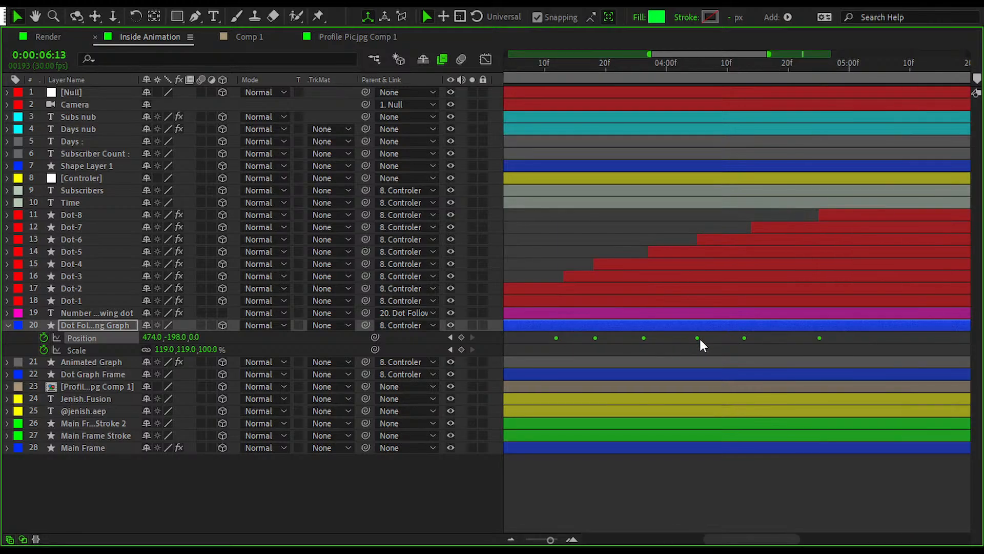
scroll(700, 338, "down", 5)
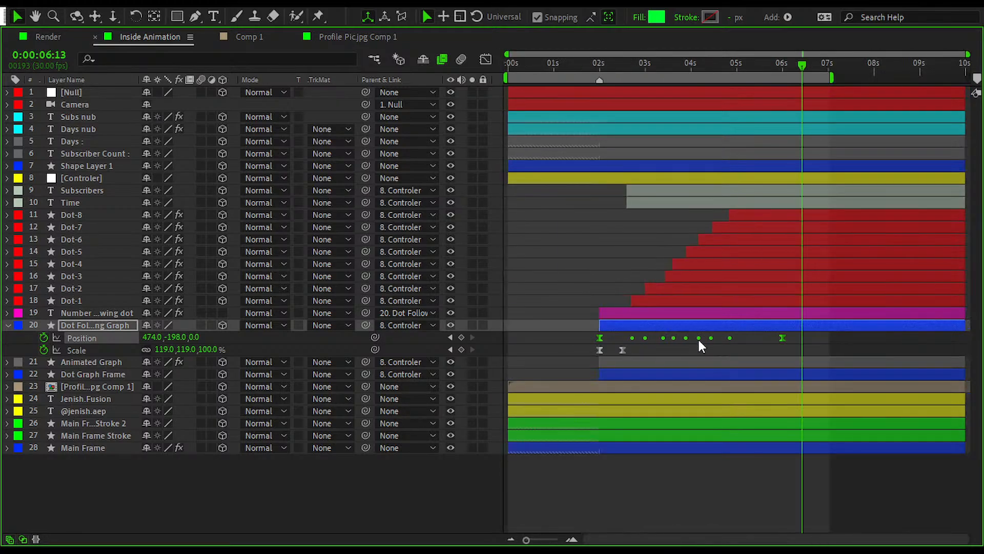
Step: Inspect the Animated Graph layer's Fill effect and the keyframes on its Trim Paths End property
left_click(8, 362)
left_click(50, 387)
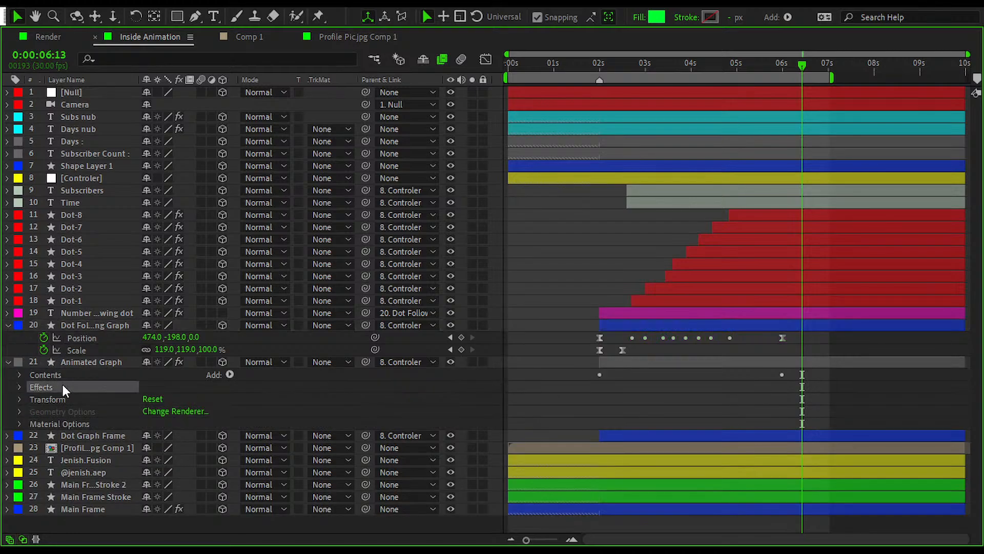
left_click(18, 374)
left_click(19, 375)
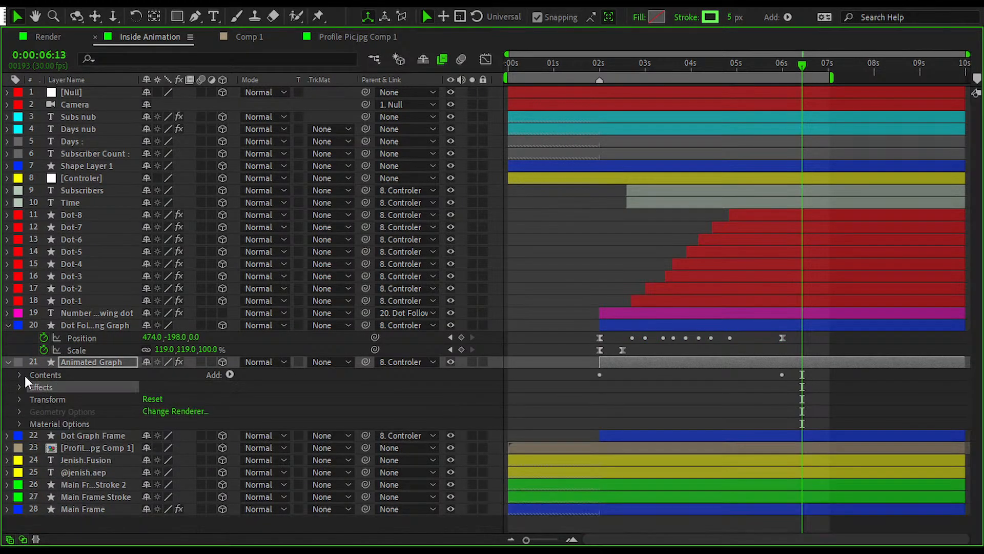
left_click(17, 387)
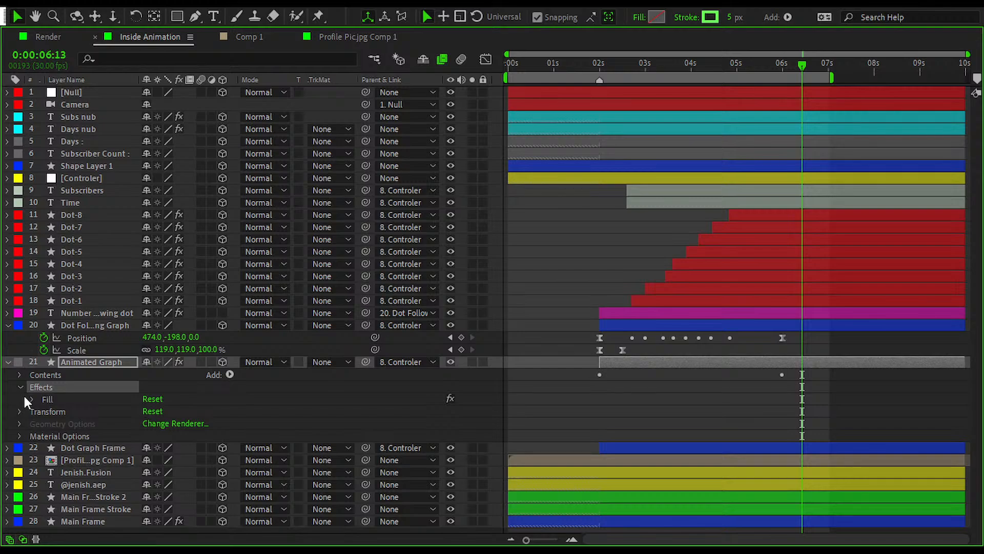
left_click(28, 397)
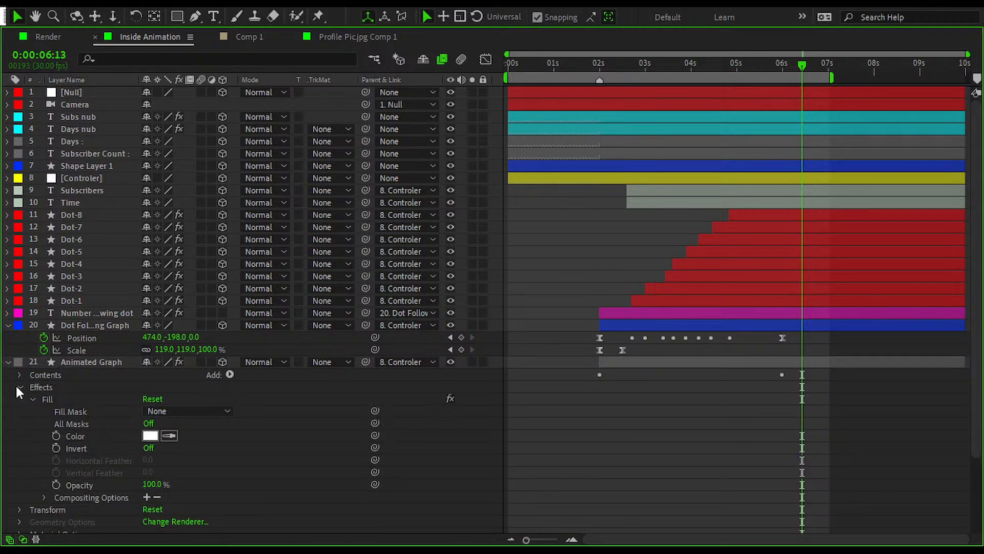
left_click(20, 387)
left_click(19, 374)
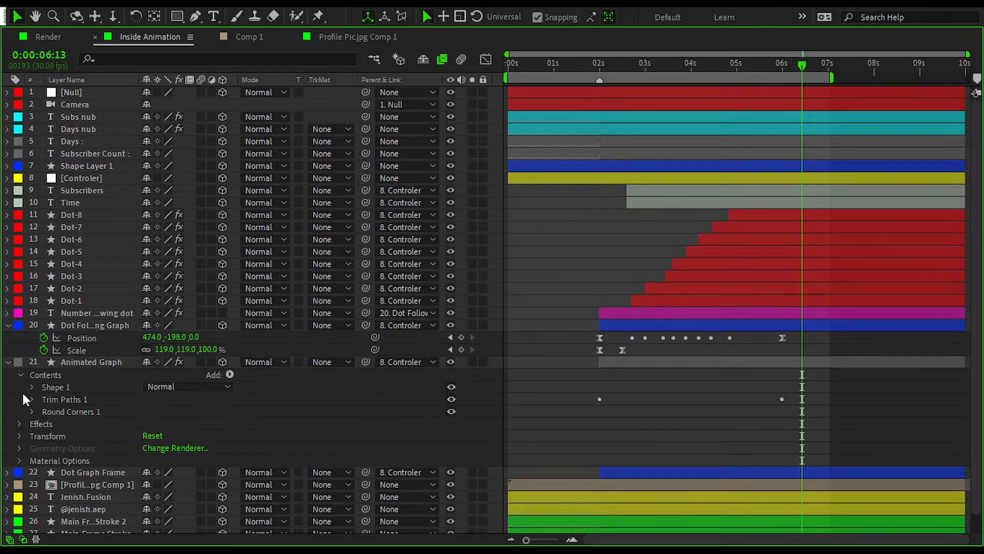
left_click(32, 399)
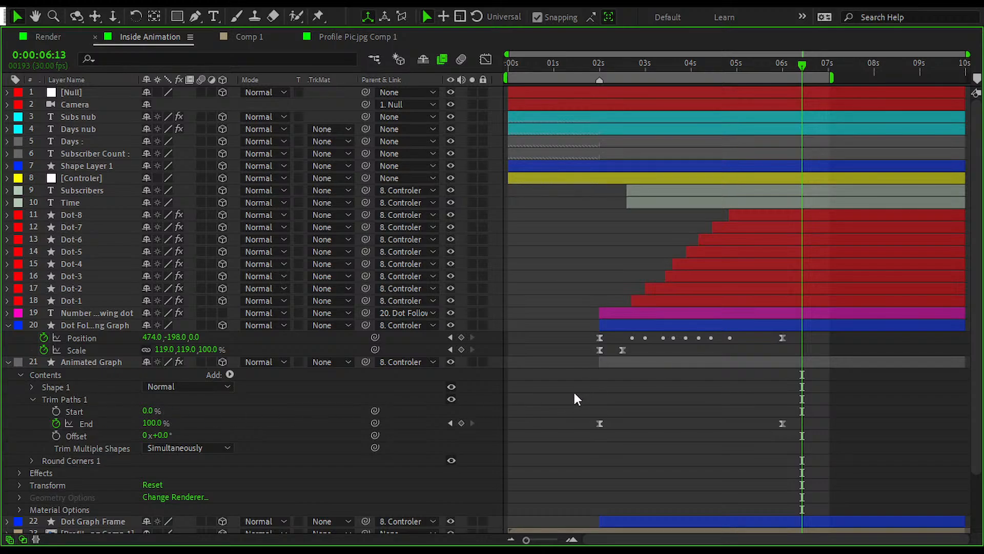
Step: Inspect the text options and effects of the number layer that is parented to the following dot
left_click(72, 312)
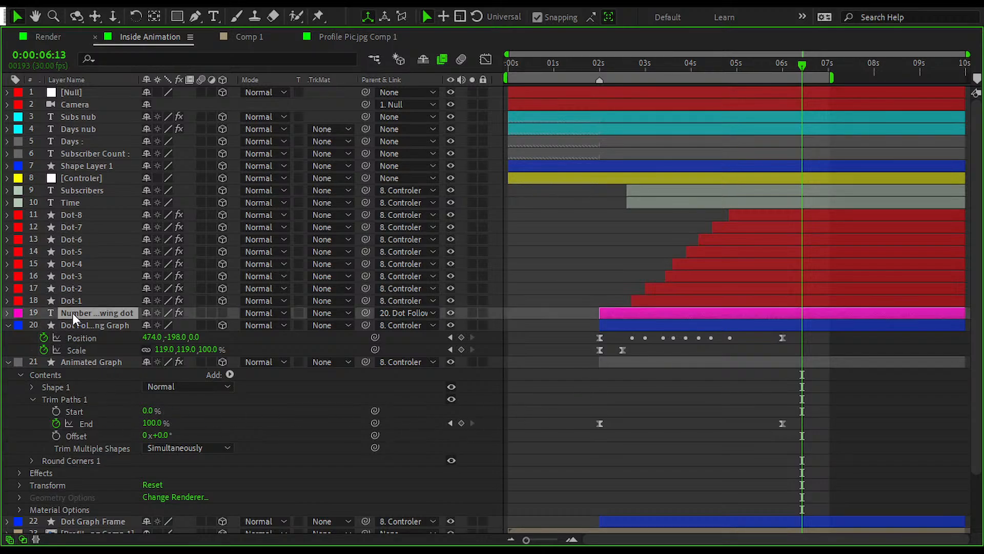
left_click(8, 313)
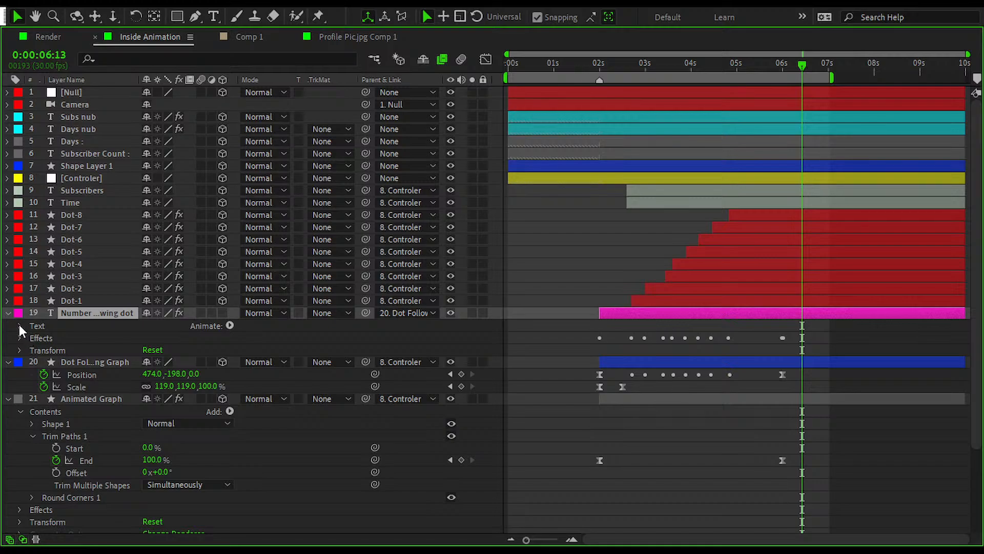
left_click(19, 326)
left_click(32, 350)
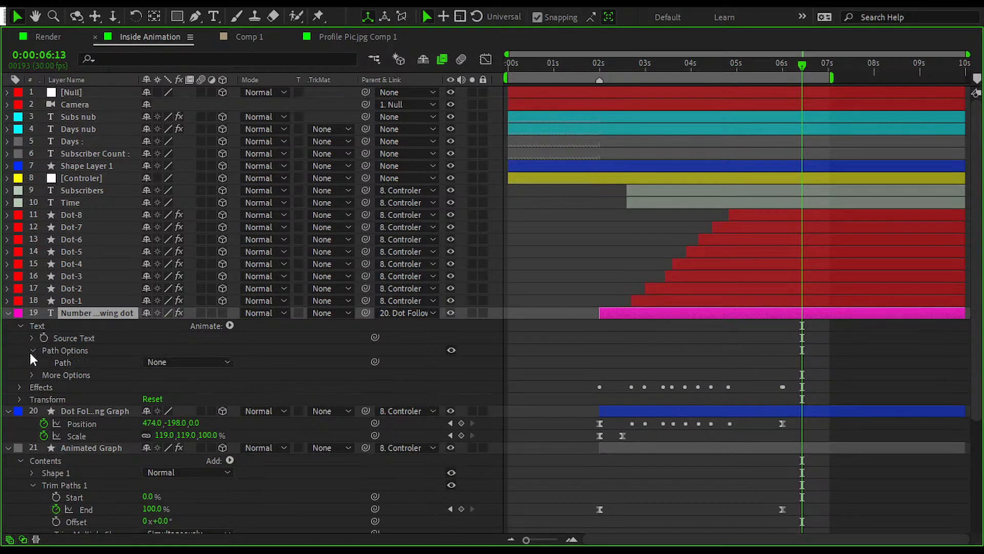
left_click(31, 352)
left_click(31, 363)
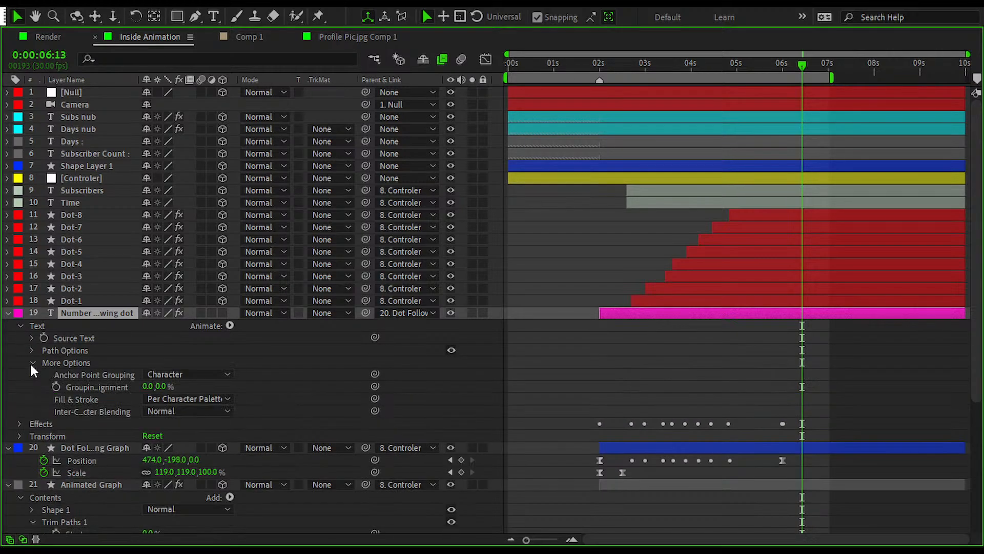
left_click(32, 362)
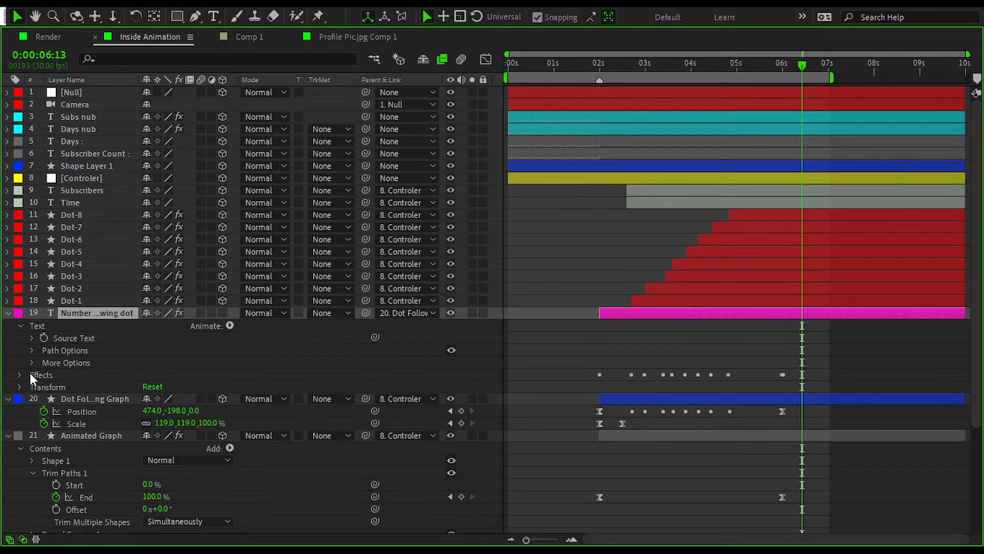
left_click(18, 375)
left_click(18, 374)
Step: Deselect everything and collapse all expanded layers of Inside Animation
left_click(544, 377)
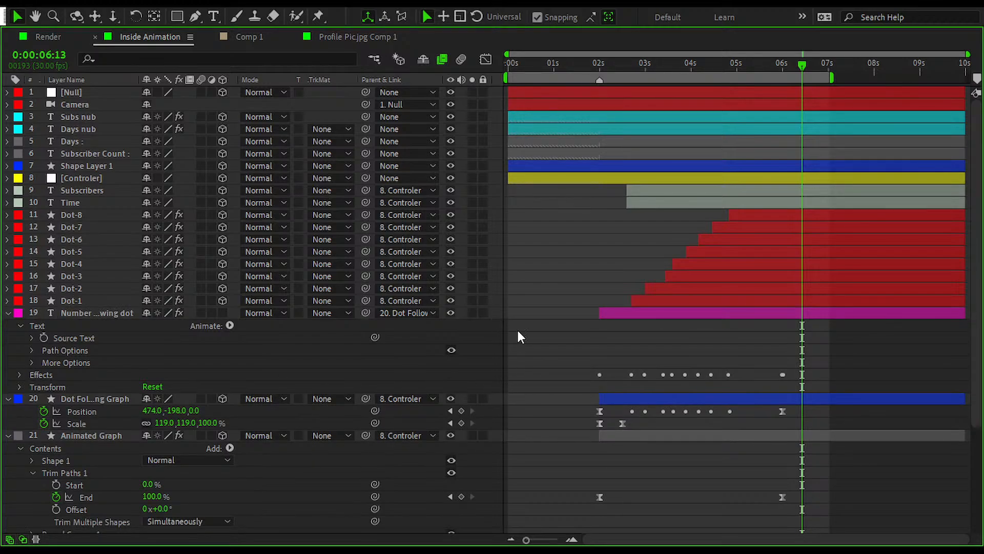
key("u")
key("u")
key("u")
key("u")
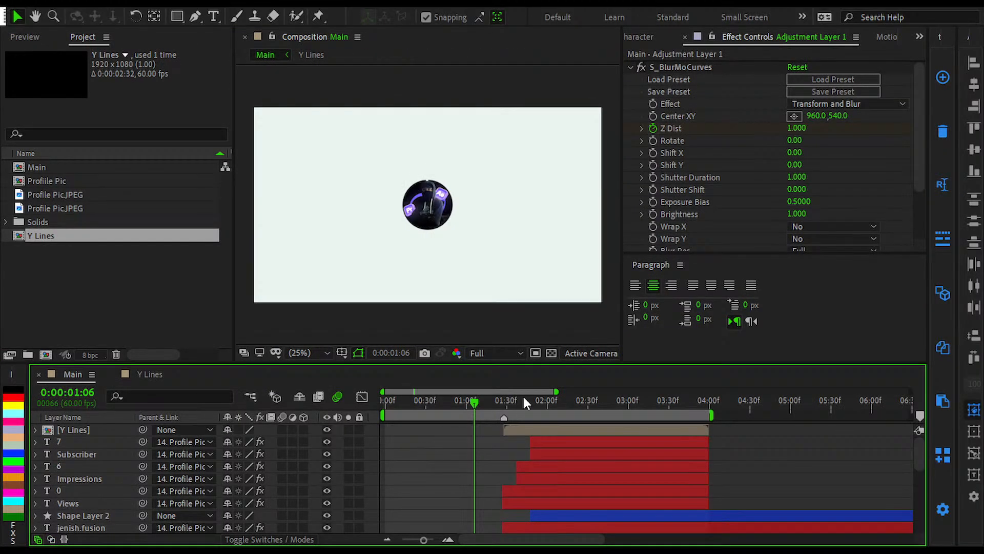
Step: Return to the Main composition at 0:00:01:50 and solo the Graph layer
left_click(534, 402)
scroll(487, 462, "down", 5)
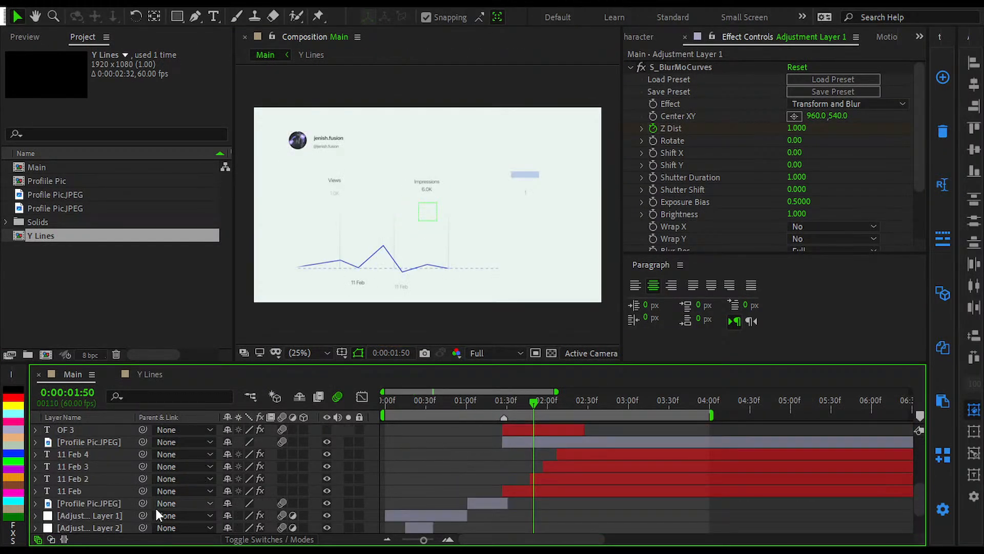
scroll(118, 477, "down", 3)
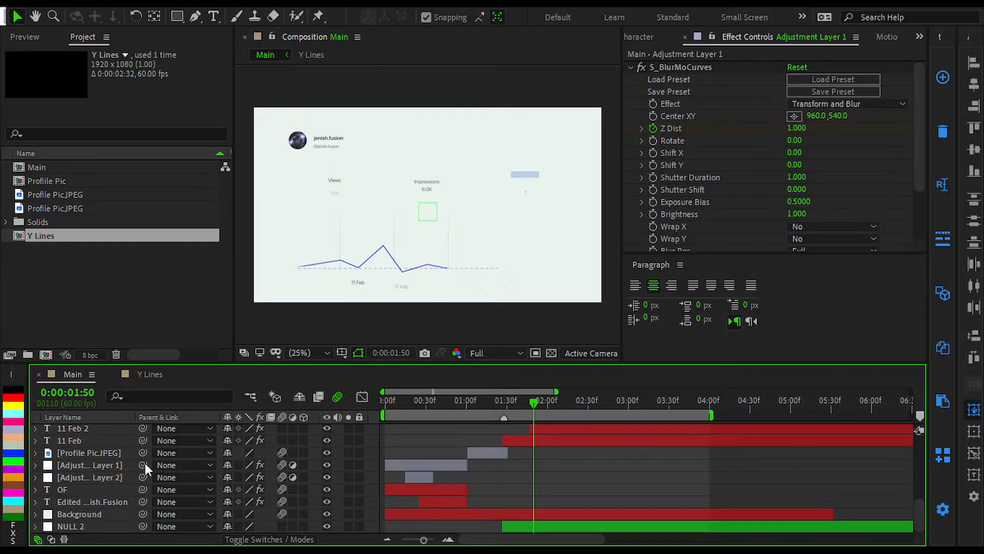
scroll(169, 461, "up", 5)
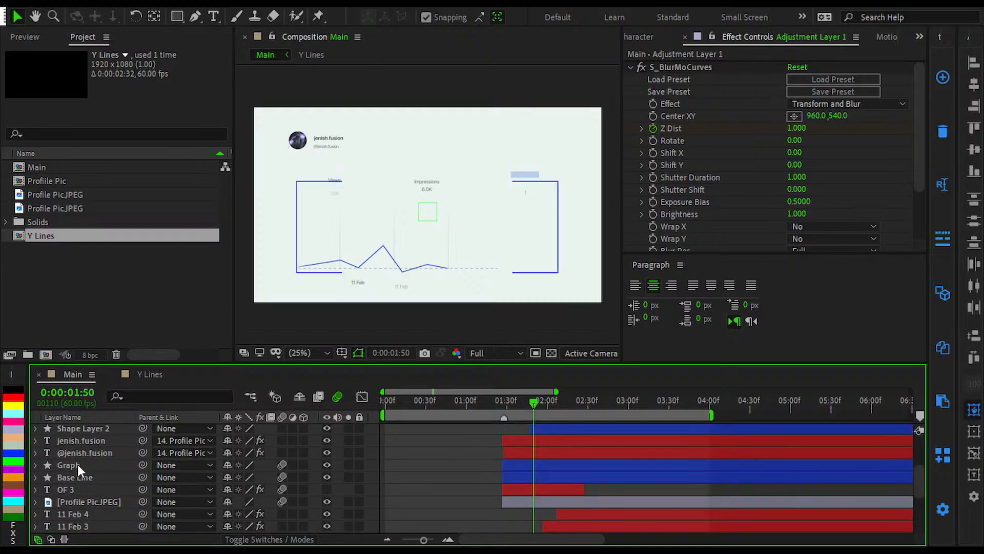
left_click(111, 462)
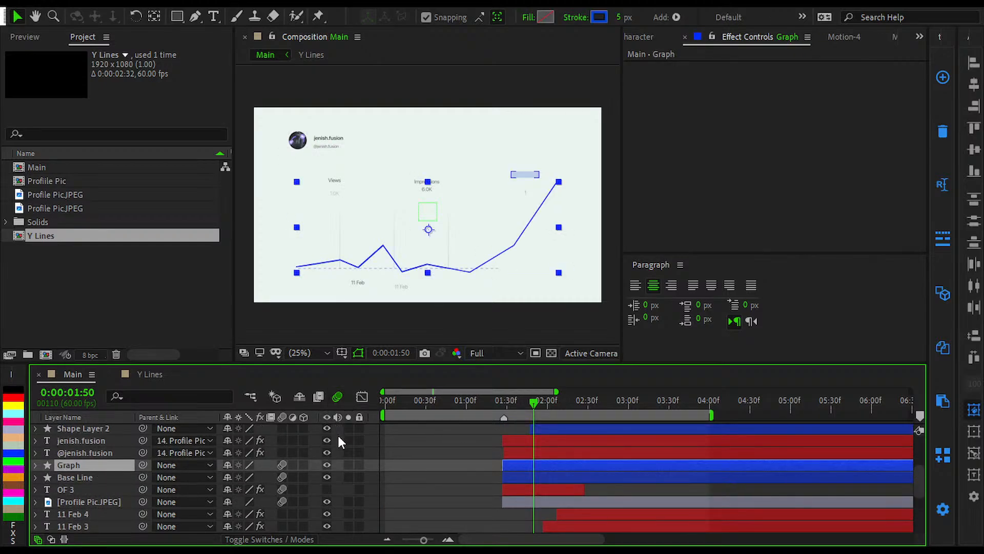
left_click(348, 464)
left_click(439, 447)
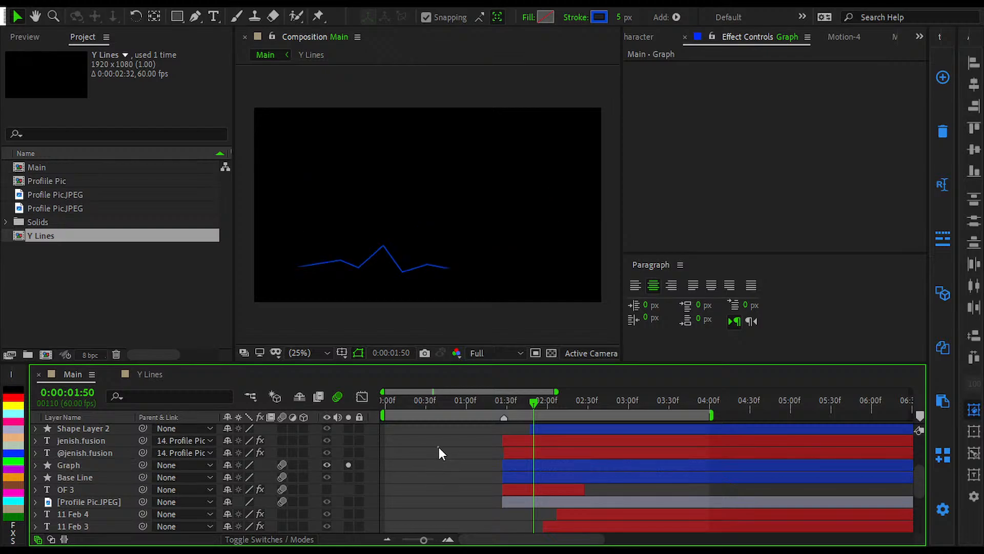
Step: Draw a small white circle beside the tip of the graph line at 0:00:01:36 with the Ellipse tool
mouse_move(523, 409)
left_mouse_down()
mouse_move(504, 411)
mouse_move(515, 411)
left_mouse_up()
scroll(422, 309, "up", 2)
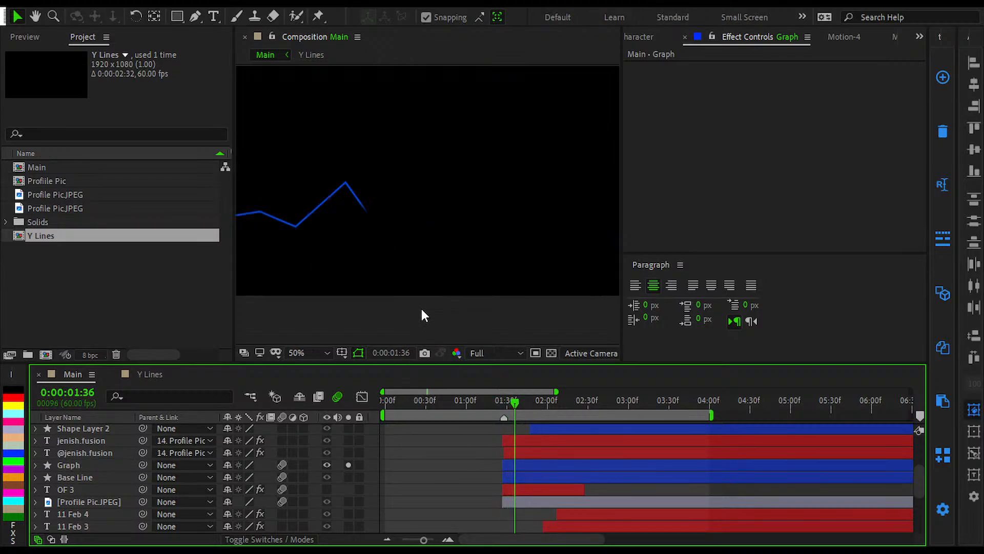
scroll(369, 182, "up", 2)
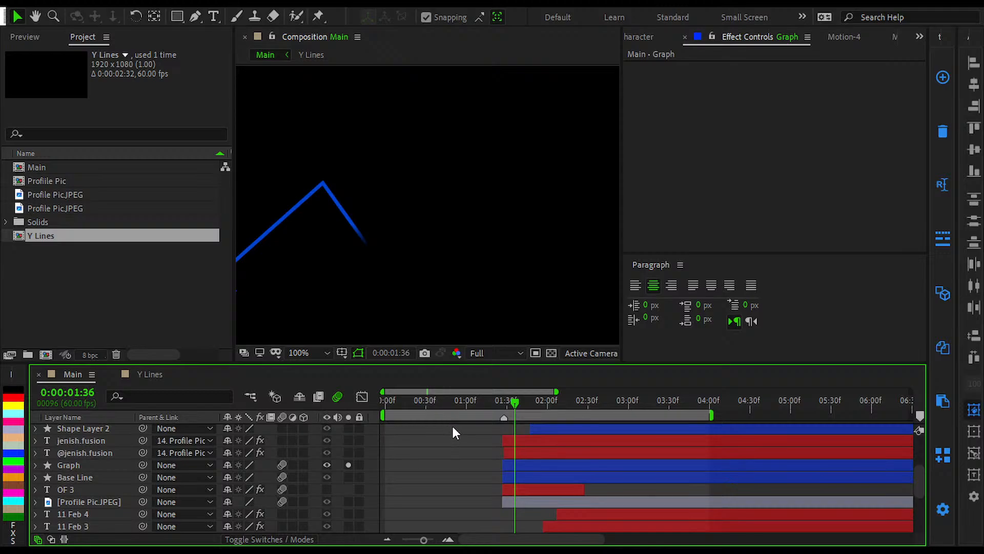
left_click(177, 16)
key("q")
left_click_drag(386, 247, 408, 268)
left_click(444, 423)
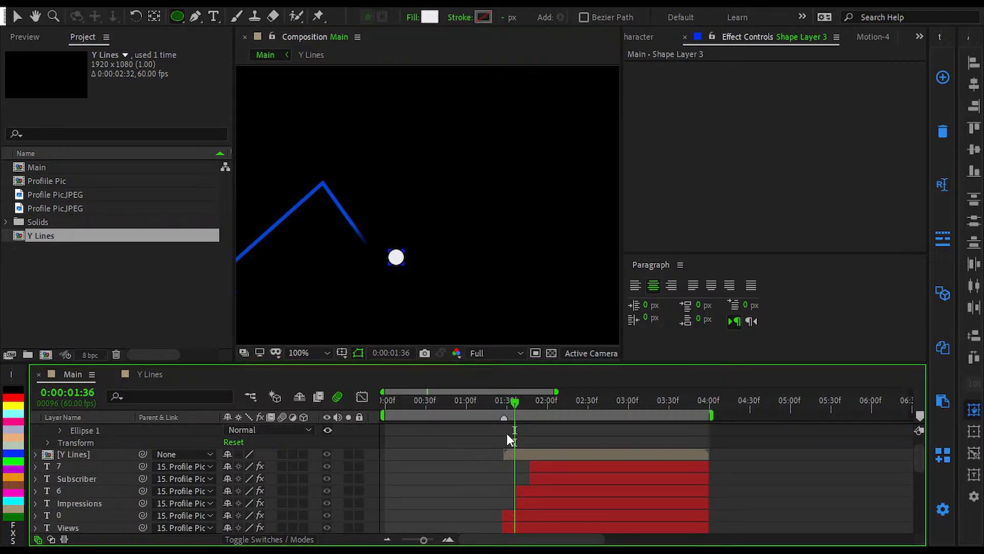
Step: Move the new circle's shape layer directly above the Graph layer in the stack
scroll(492, 453, "up", 2)
left_click_drag(92, 435, 97, 520)
scroll(122, 463, "down", 5)
scroll(105, 438, "up", 2)
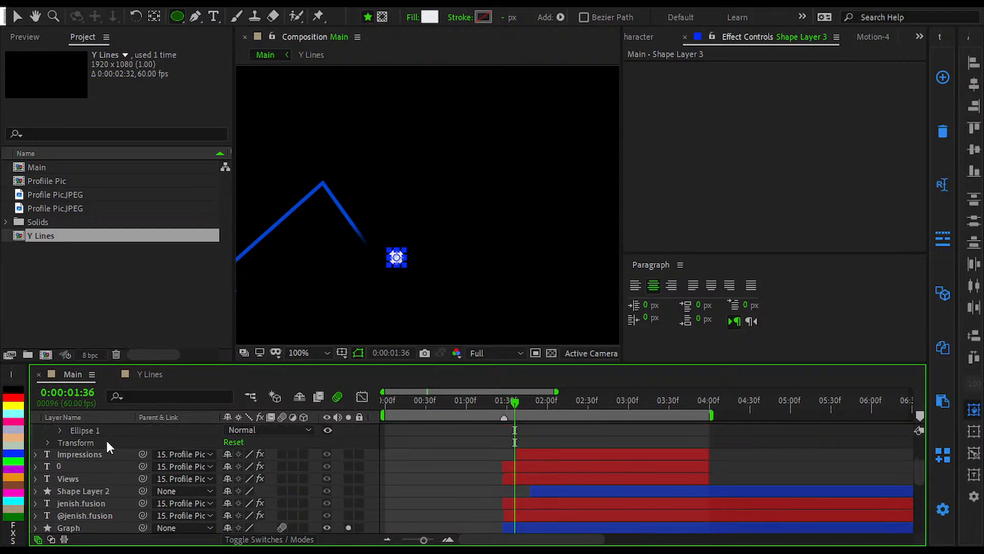
scroll(105, 438, "up", 3)
left_click(35, 478)
left_click_drag(89, 483, 89, 517)
scroll(92, 486, "down", 3)
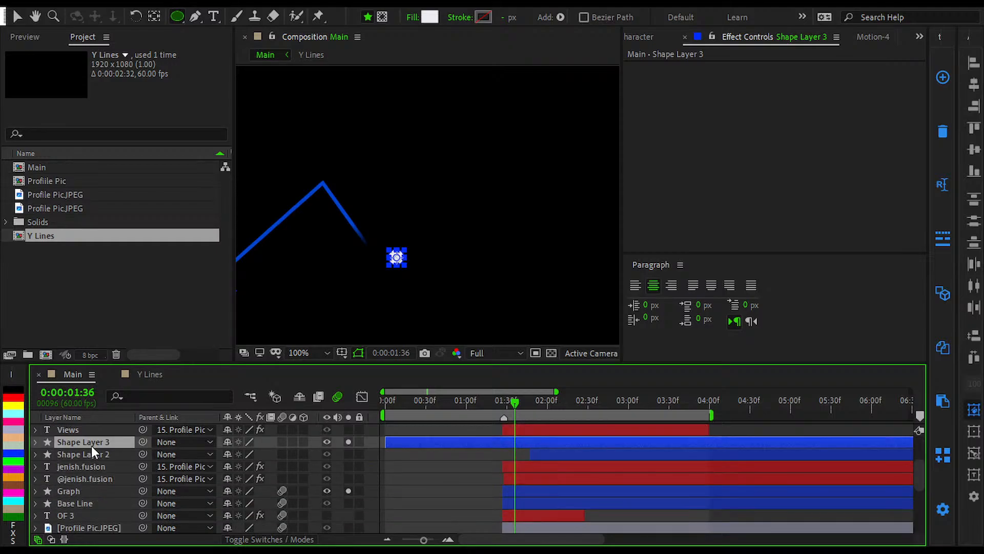
left_click_drag(94, 444, 97, 487)
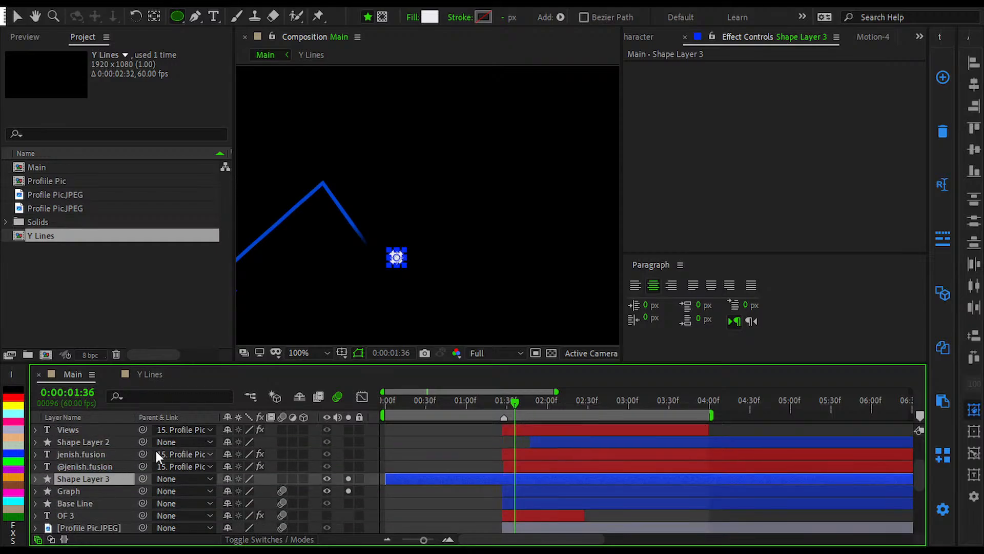
Step: Reveal the Position property of the circle's layer, Shape Layer 3, above Graph
scroll(156, 451, "down", 2)
left_click(113, 451)
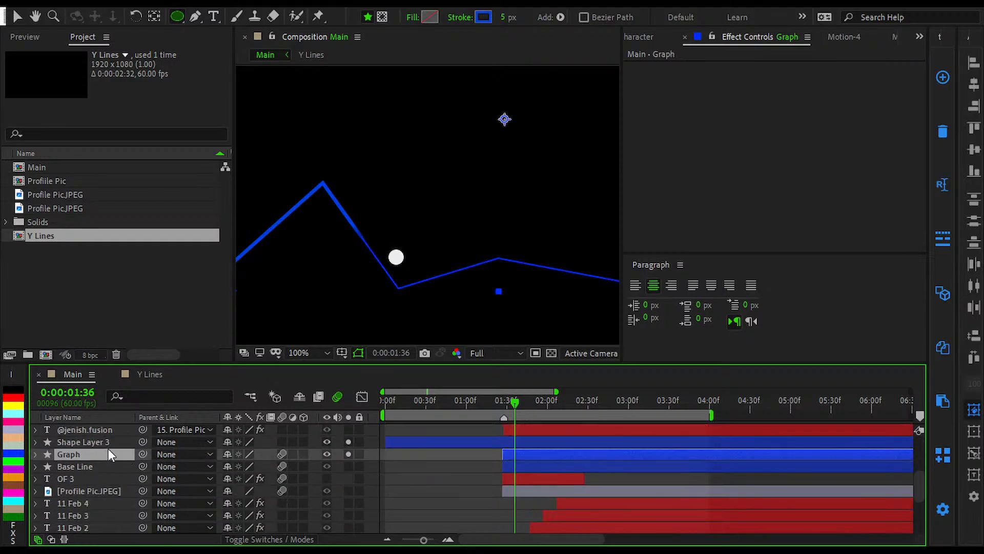
left_click(35, 441)
left_click(78, 444)
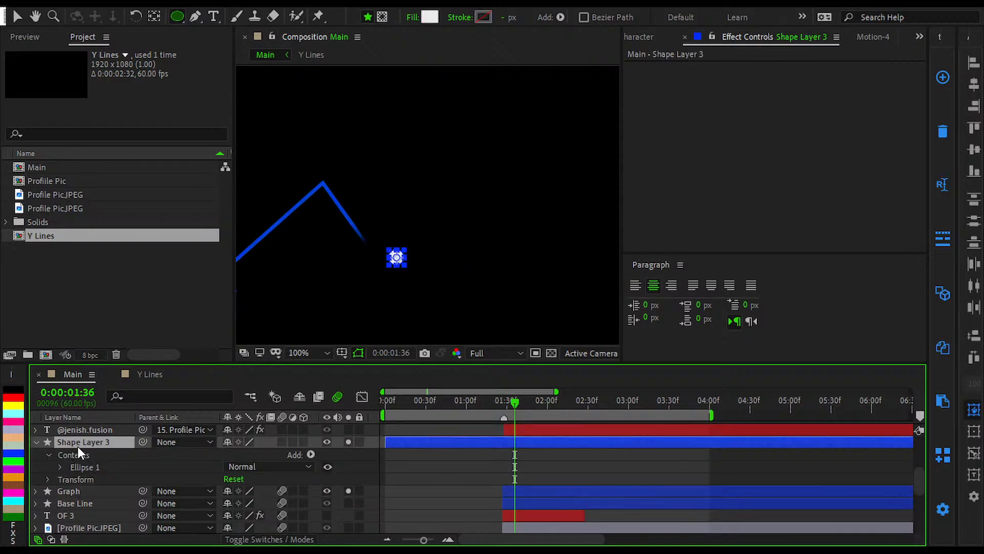
key("p")
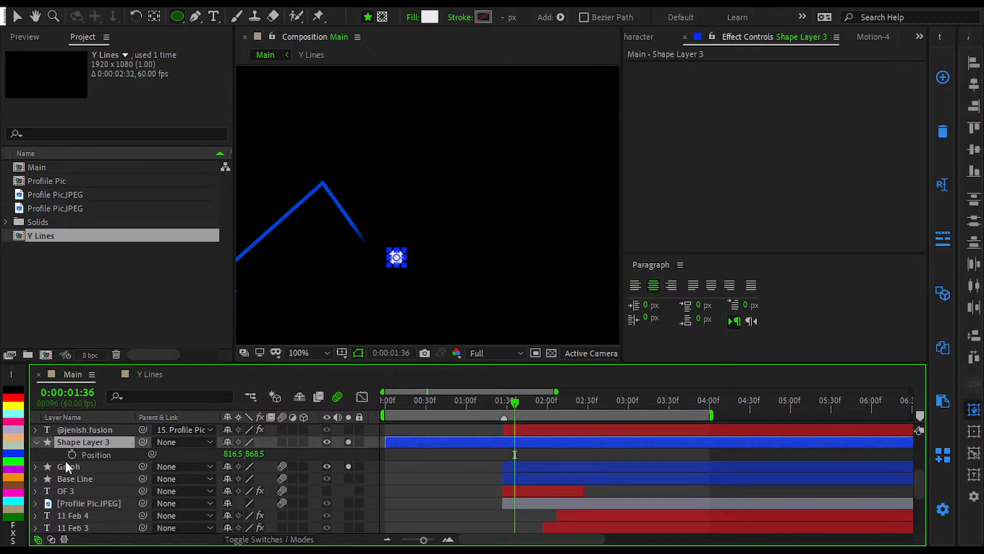
Step: Expand the Graph layer and search its properties for "trim"
left_click(51, 463)
left_click(35, 466)
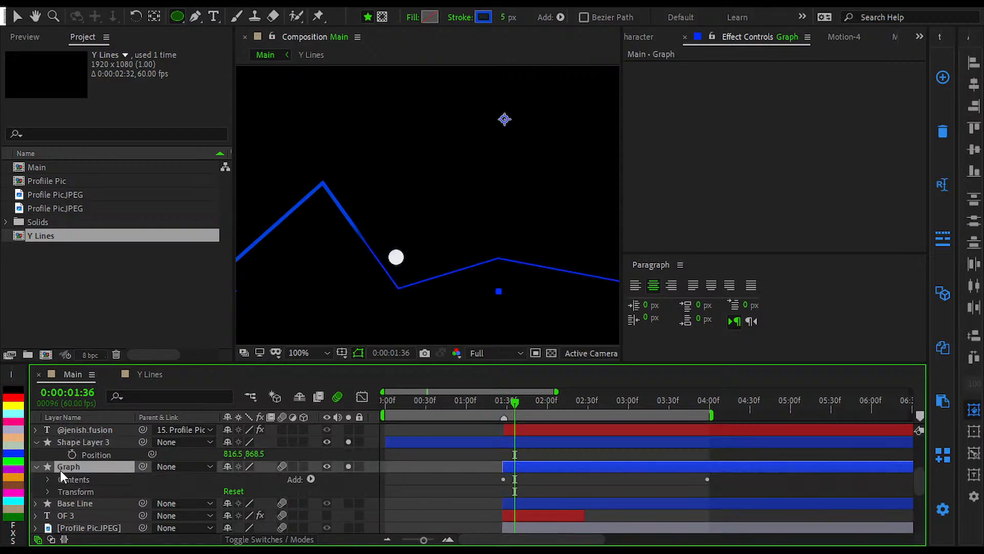
left_click(199, 401)
type("tr")
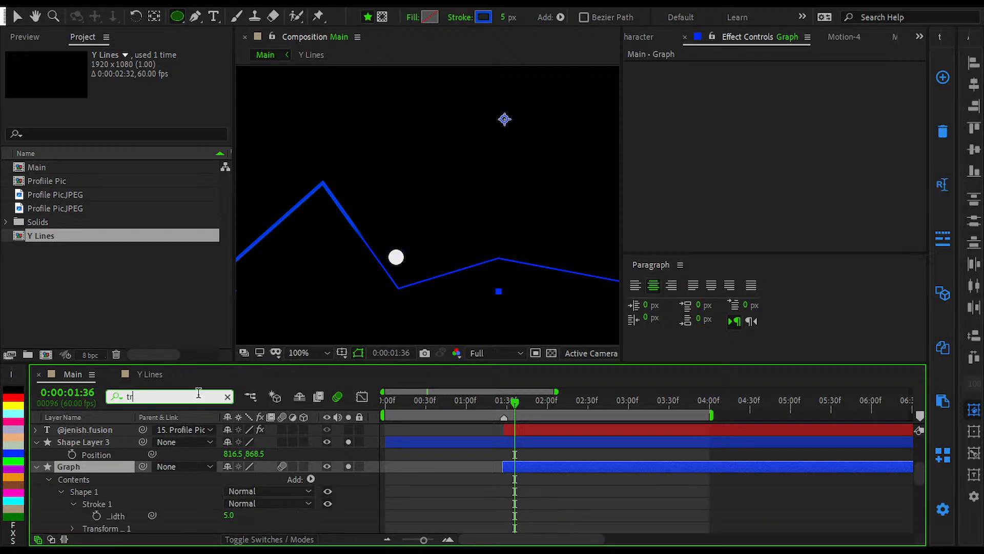
type("i")
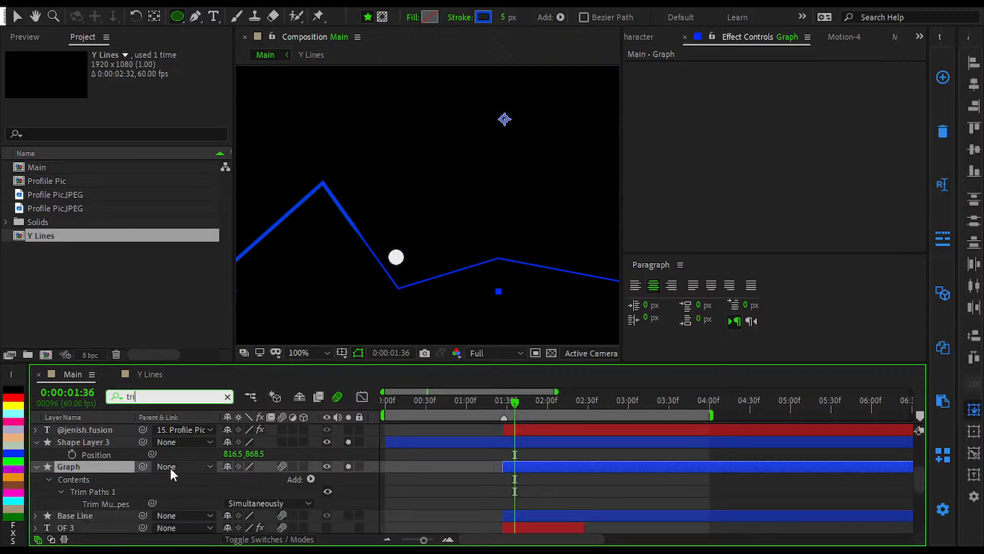
type("m")
Step: Clear the search, show Graph's keyframed End property and expand its Trim Paths 1 group
left_click(179, 490)
left_click(564, 466)
key("u")
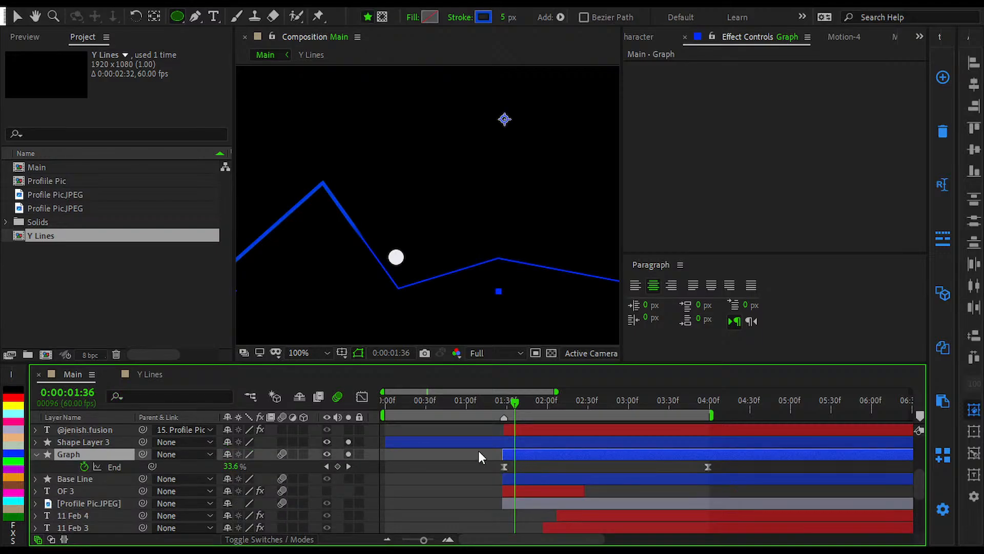
left_click(38, 455)
left_click(37, 454)
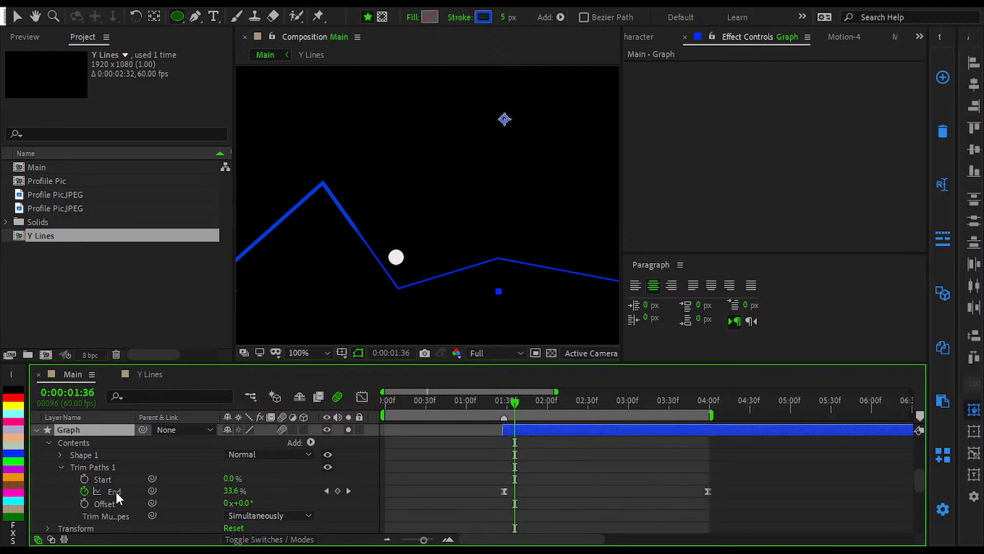
Step: Try to link Shape Layer 3's Position to the End value of Graph's Trim Paths 1, and undo the link
scroll(111, 458, "up", 1)
left_click(97, 453)
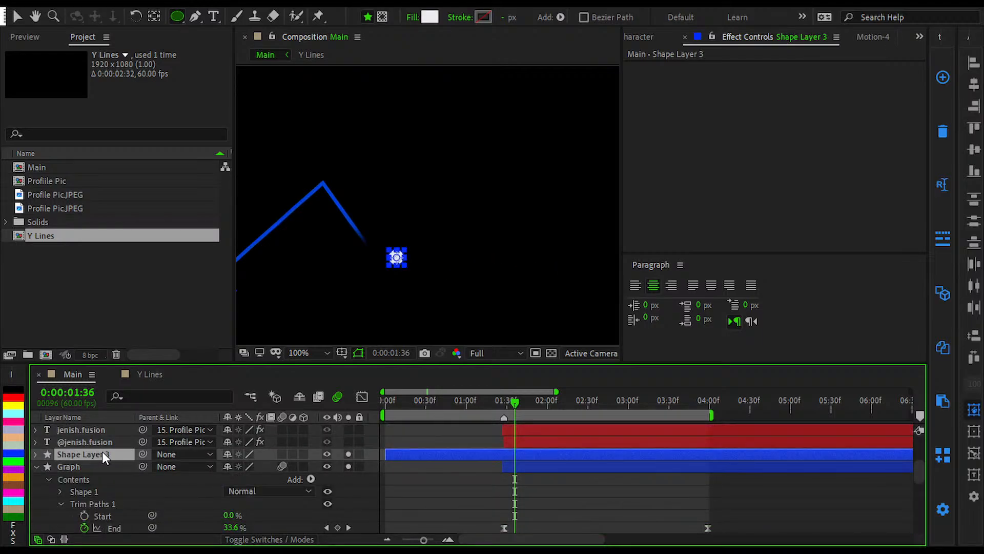
key("p")
scroll(107, 446, "down", 1)
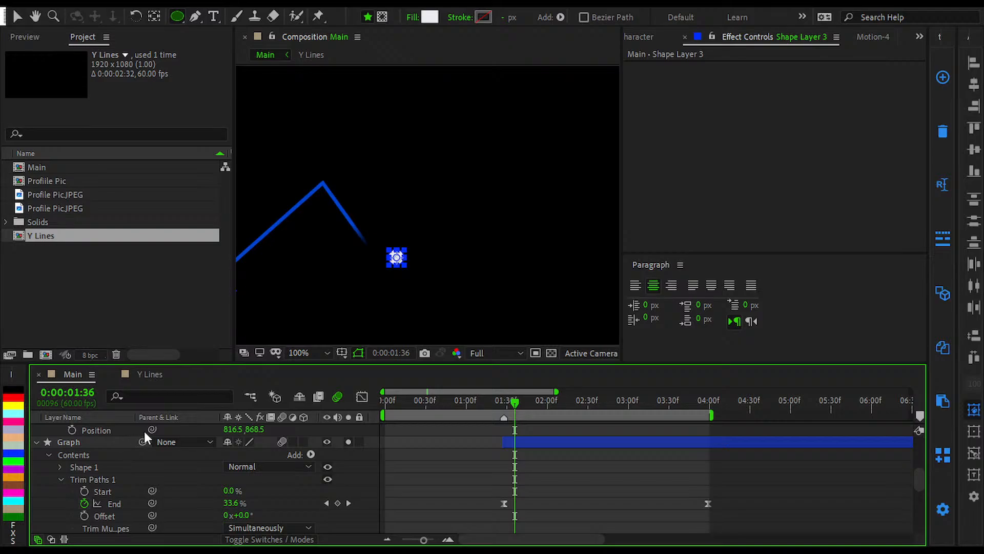
left_click_drag(152, 430, 117, 504)
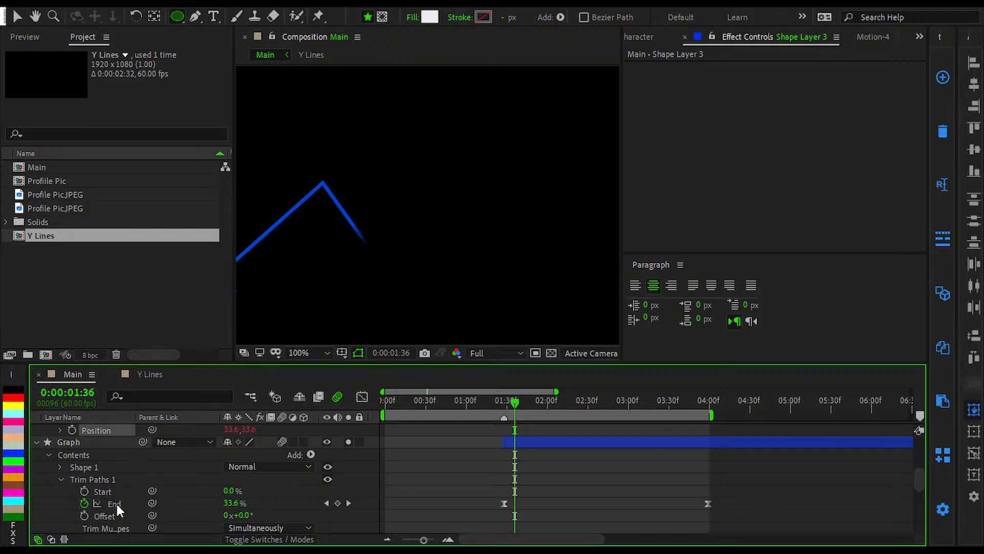
scroll(530, 254, "down", 6)
scroll(528, 255, "up", 2)
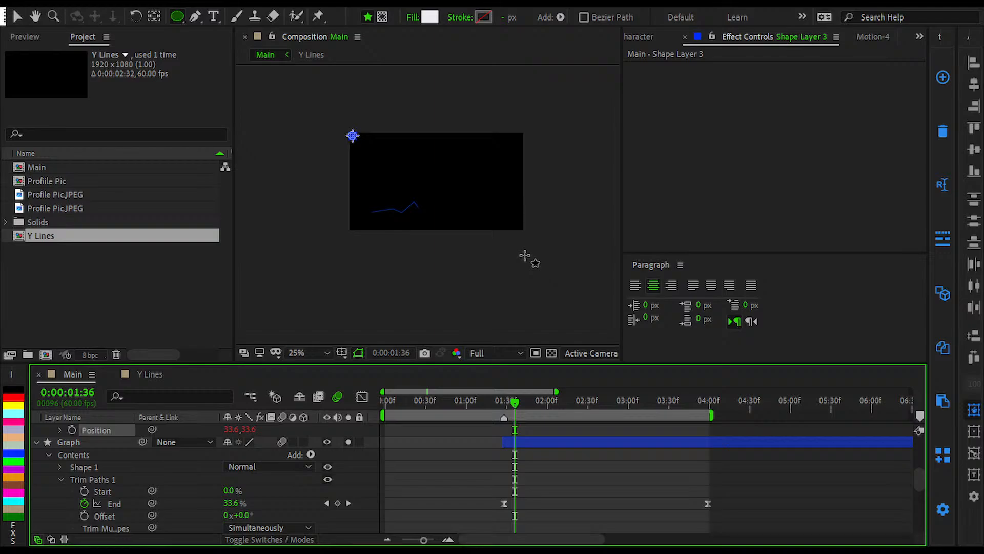
key("ctrl+z")
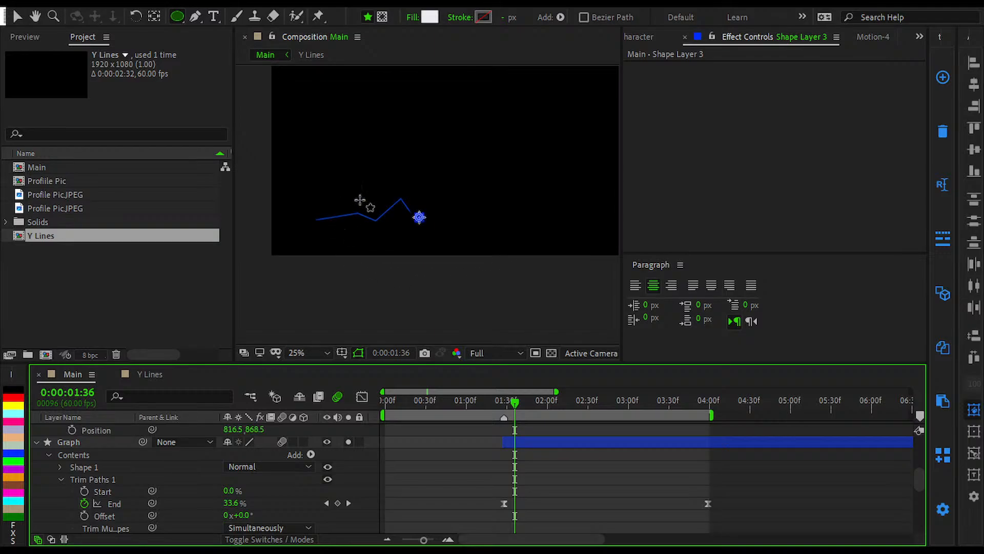
Step: Return to the Selection tool and retry linking the circle's Position to the Trim Paths End value
scroll(361, 205, "up", 2)
key("v")
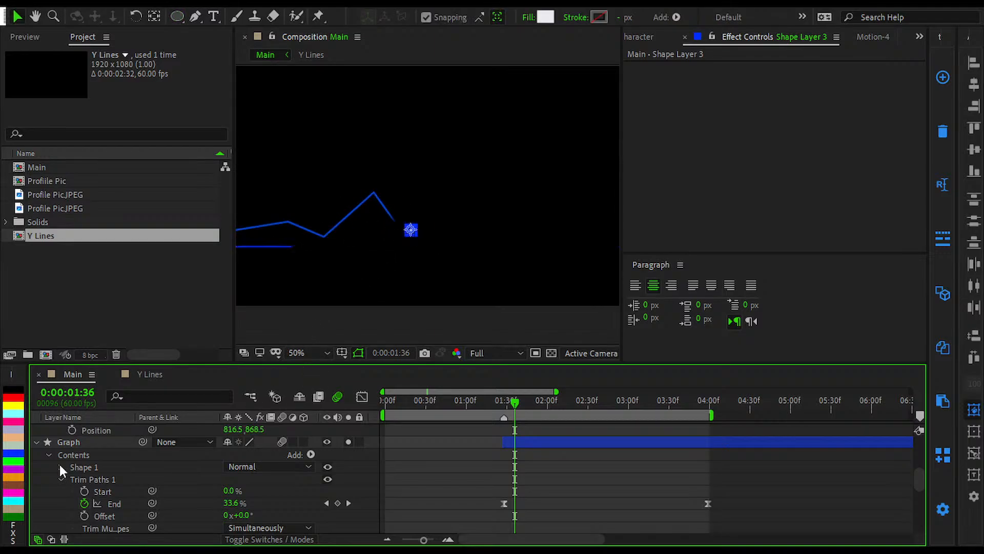
scroll(153, 467, "up", 3)
scroll(153, 466, "down", 3)
left_click_drag(152, 430, 105, 505)
scroll(315, 231, "down", 2)
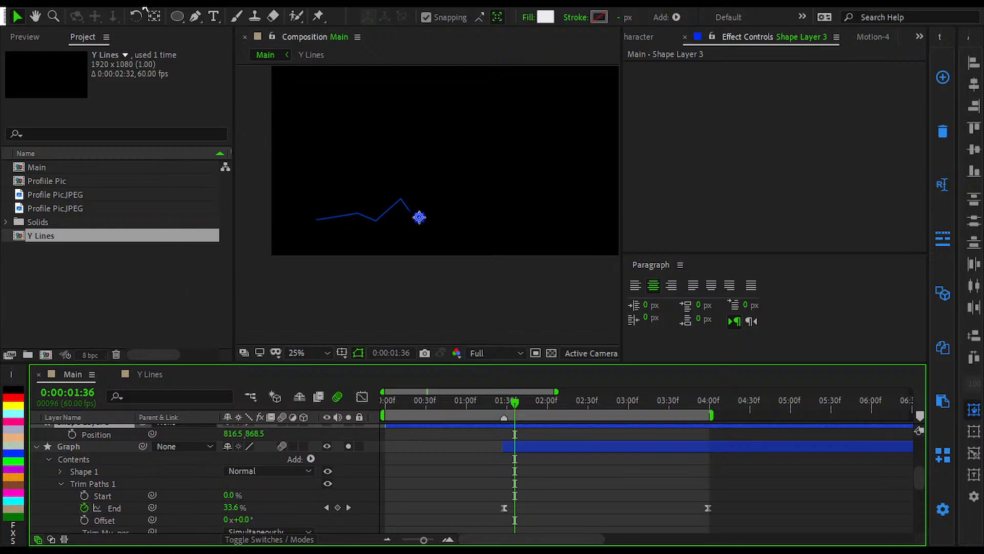
Step: Filter Graph's properties by "path" and link Shape Layer 3's Position to the Path property of Path 1
left_click(594, 497)
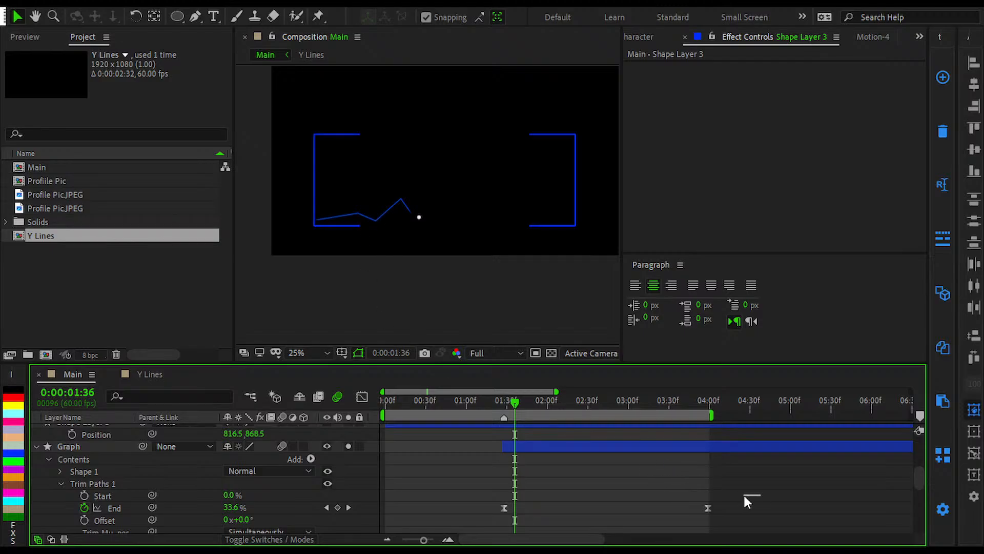
left_click(61, 483)
left_click(84, 449)
left_click(158, 396)
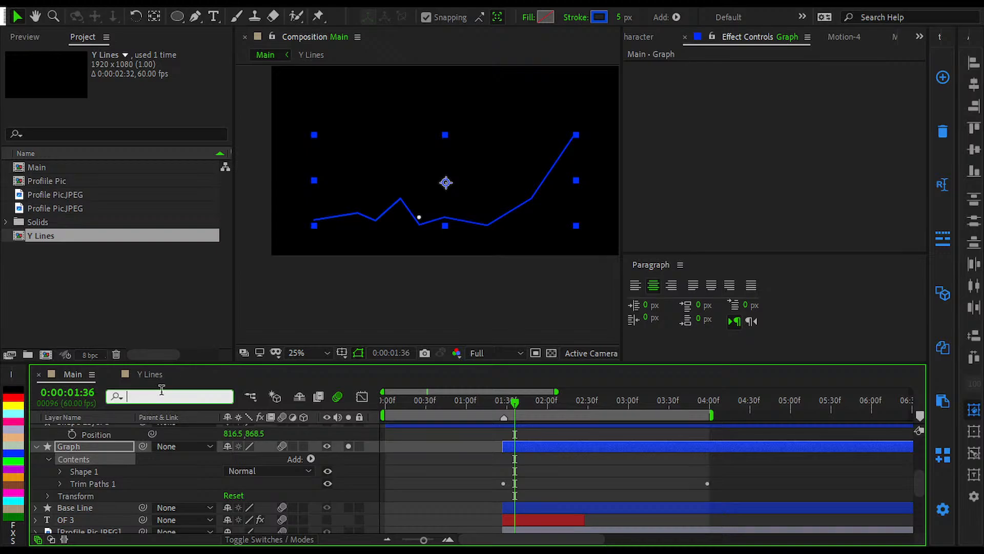
type("path")
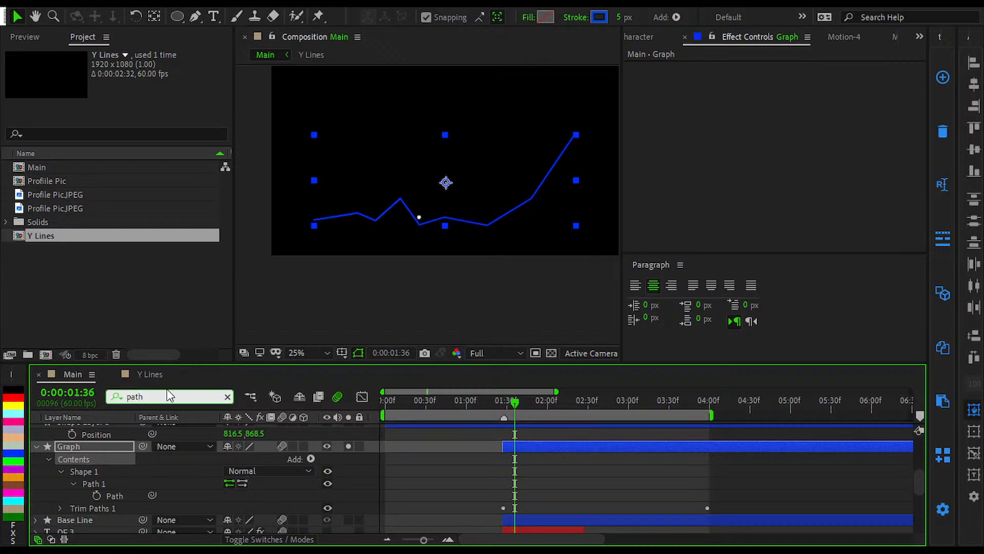
left_click(114, 496)
left_click_drag(153, 435, 127, 504)
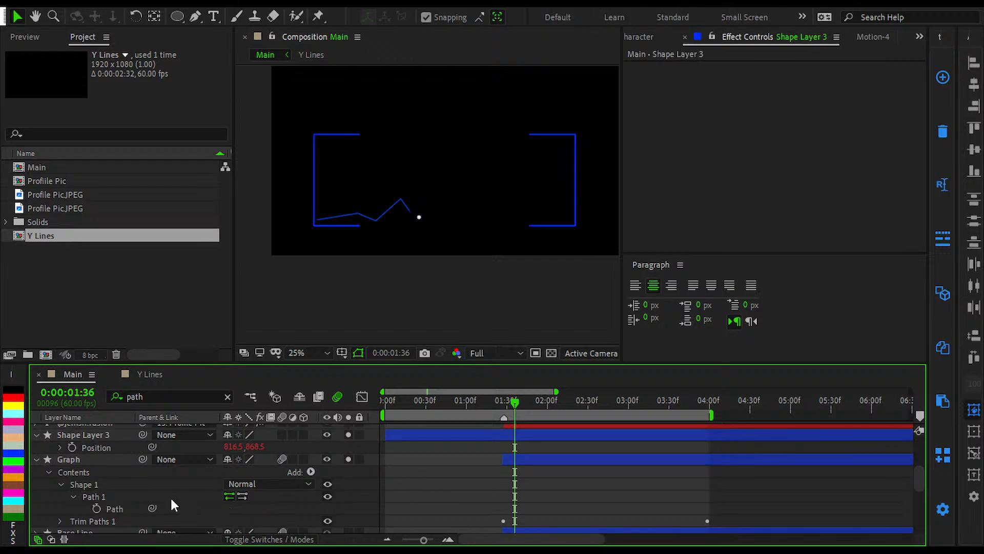
Step: Check the circle against the graph line at 0:00:02:03, and undo the Path link, returning to 0:00:01:36
left_click_drag(514, 404, 550, 412)
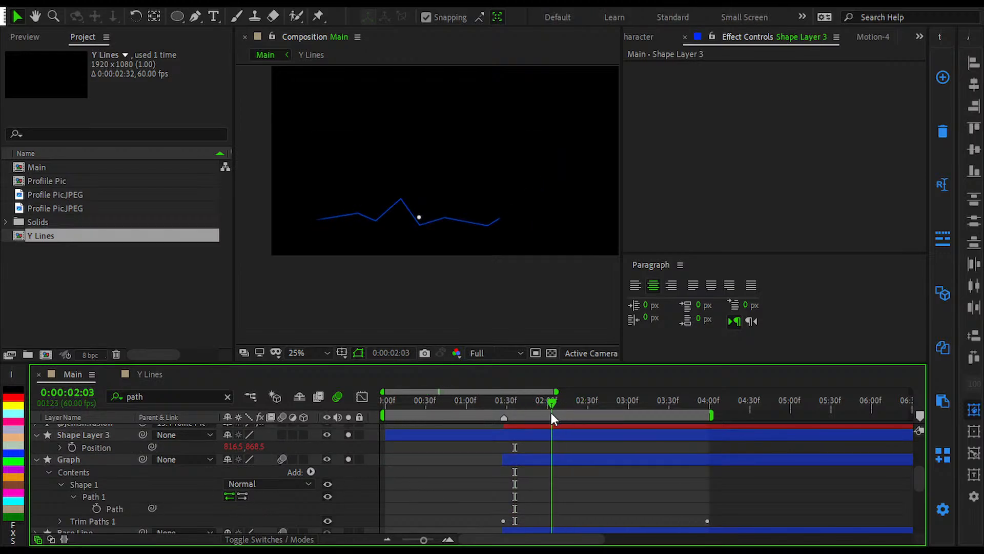
left_click(523, 460)
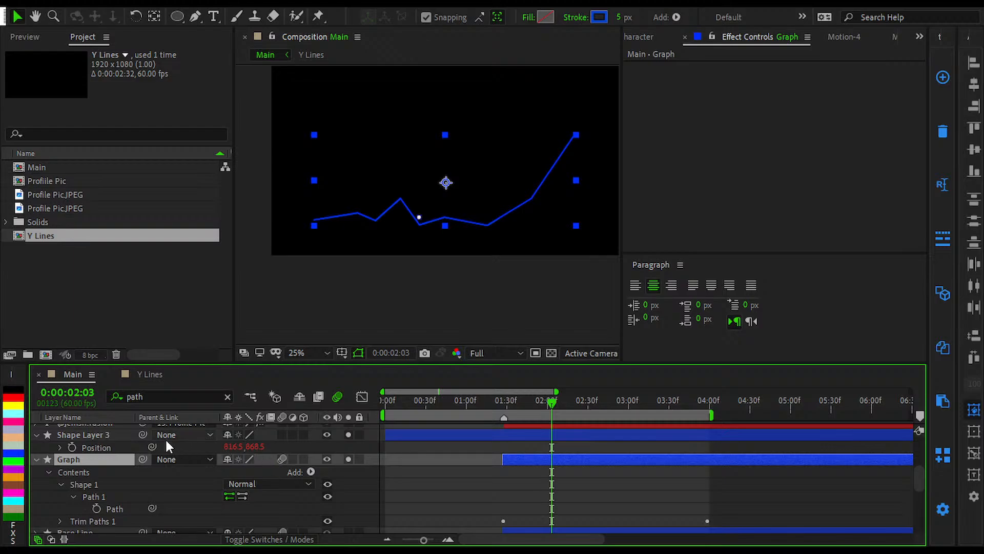
left_click(115, 437)
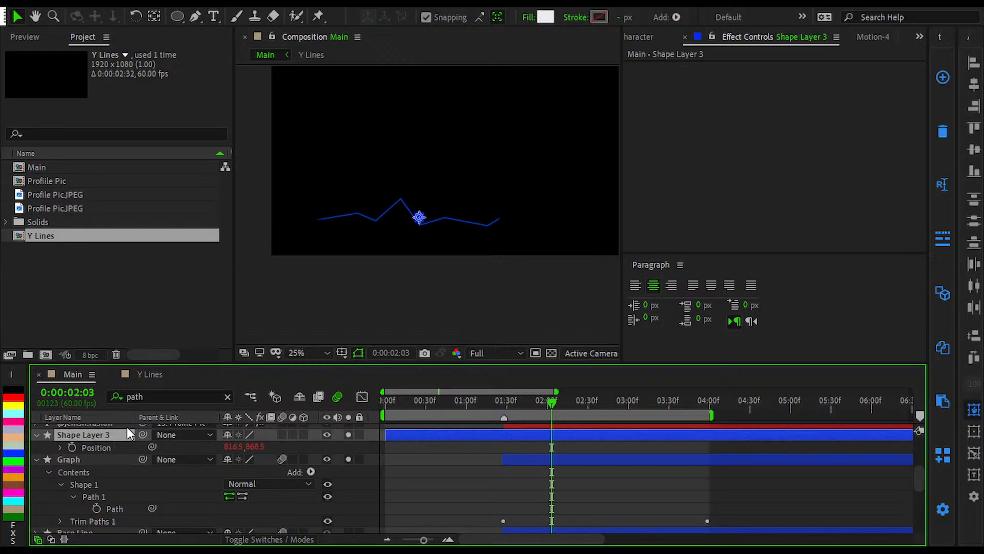
key("p")
mouse_move(223, 443)
left_mouse_down()
mouse_move(513, 448)
mouse_move(432, 447)
mouse_move(354, 463)
mouse_move(226, 458)
left_mouse_up()
left_click(226, 458)
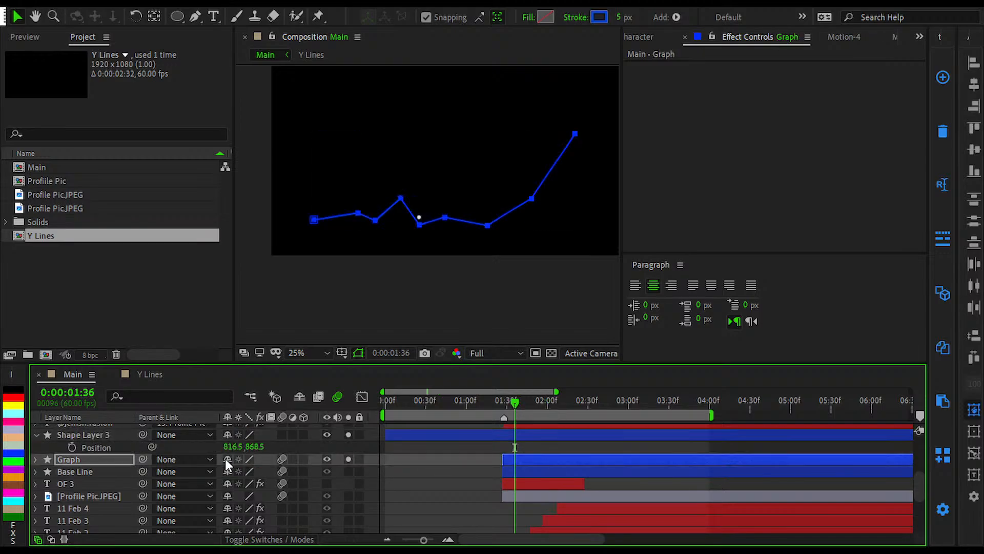
Step: Expand the Graph layer to its Contents and Transform groups and deselect everything
left_click(105, 436)
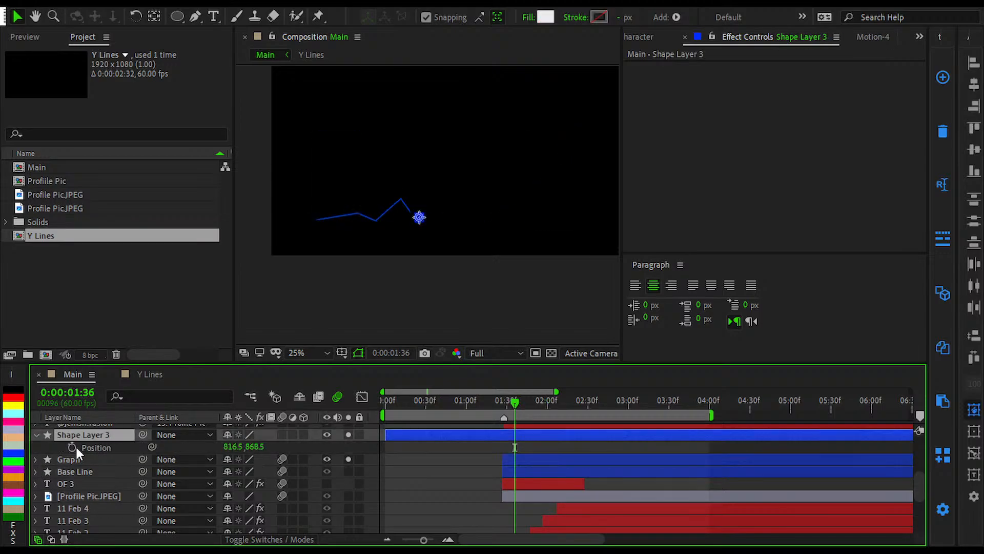
left_click(34, 459)
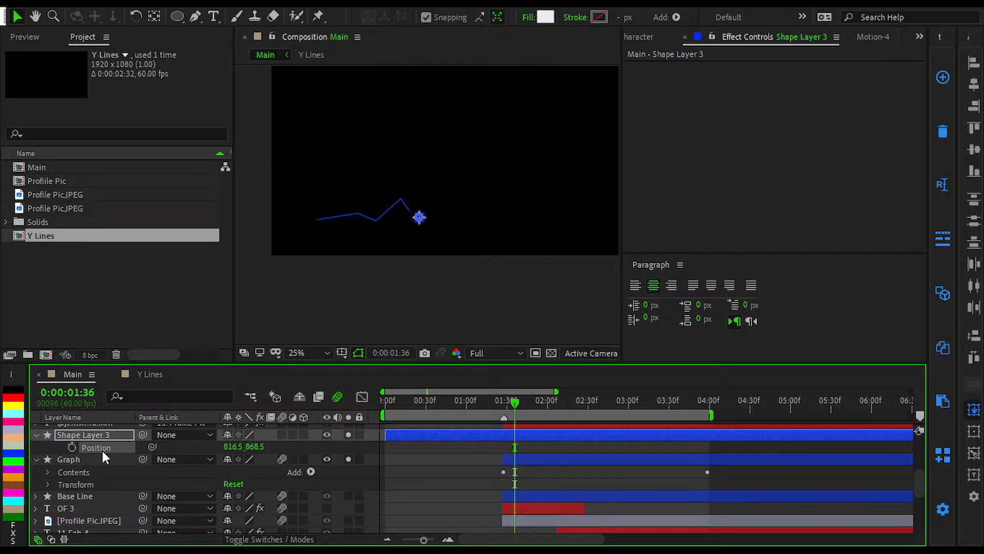
left_click(479, 453)
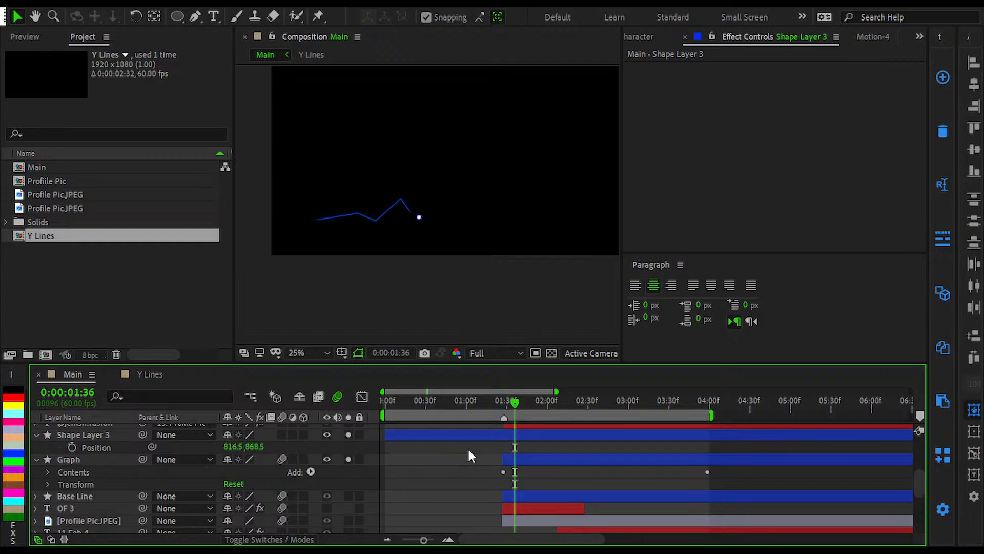
Step: Check Shape Layer 3's circle against the graph line at 0:00:02:12
left_click_drag(512, 404, 564, 414)
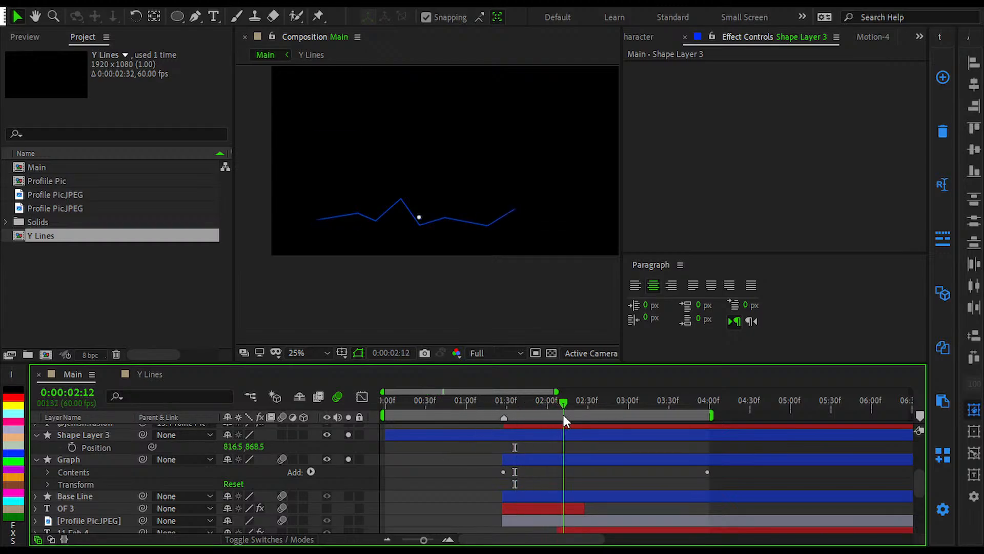
scroll(465, 247, "up", 4)
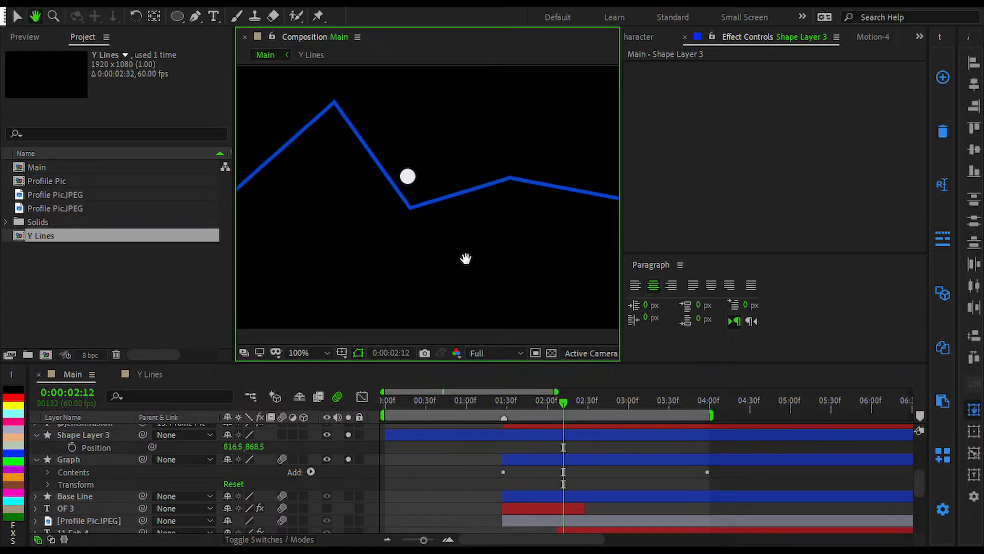
left_click(497, 425)
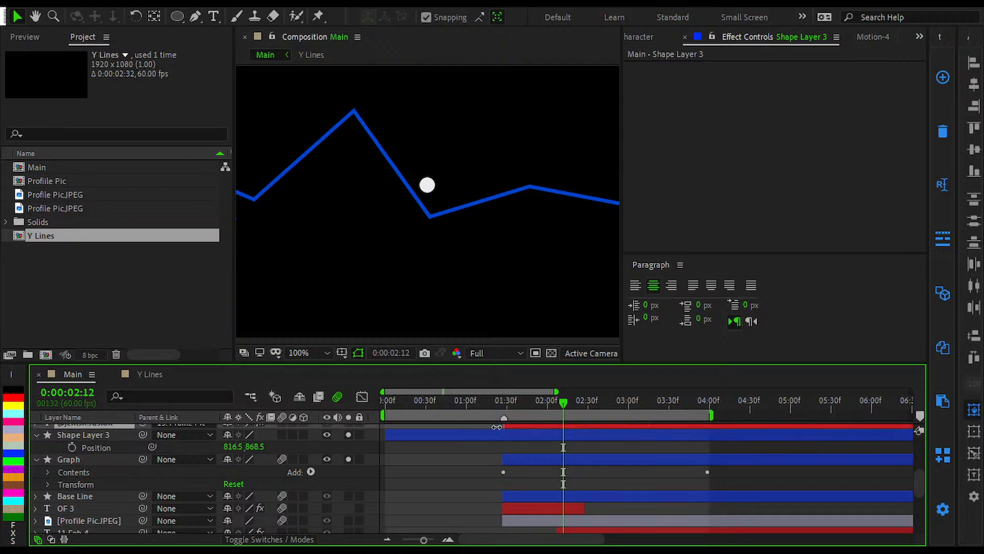
Step: Trim the start of Shape Layer 3 to 0:00:01:27, matching the start of the Graph layer, and fit the composition in view
left_click(488, 433)
key("Page_Up")
key("Page_Up")
key("Page_Up")
key("Page_Up")
key("Page_Up")
key("Page_Up")
key("Page_Up")
key("Page_Up")
key("Page_Up")
key("Page_Up")
key("Page_Up")
key("Page_Up")
key("Page_Up")
key("Page_Up")
key("Page_Up")
key("Page_Up")
key("Page_Up")
key("Page_Up")
key("Page_Up")
key("Page_Up")
key("Page_Up")
key("Page_Up")
key("Page_Up")
key("Page_Up")
key("Page_Up")
key("Page_Up")
key("Page_Up")
key("Page_Up")
key("Page_Up")
key("Page_Up")
key("Page_Up")
key("Page_Up")
key("Page_Up")
key("Page_Up")
key("Page_Up")
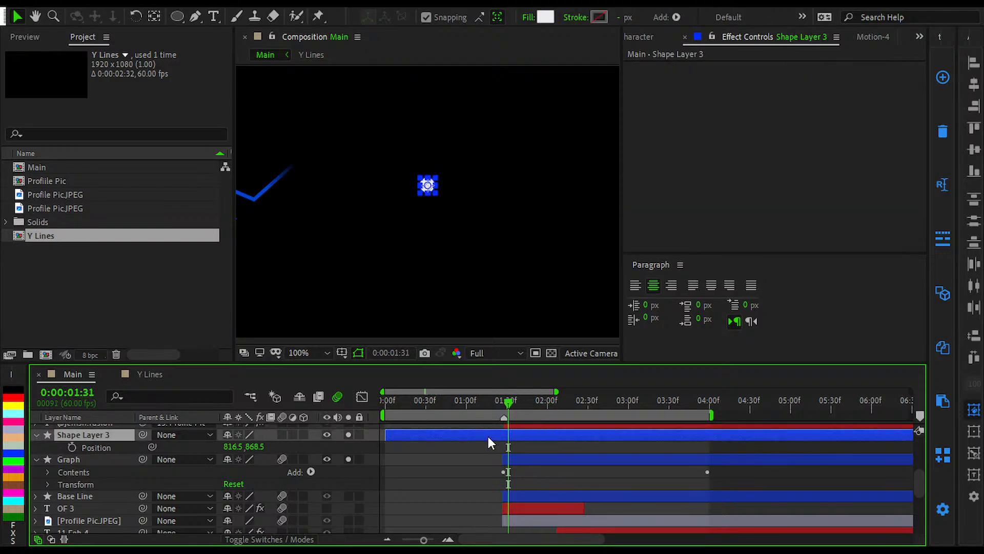
key("Page_Up")
key("alt+[")
left_click(435, 448)
key("shift+/")
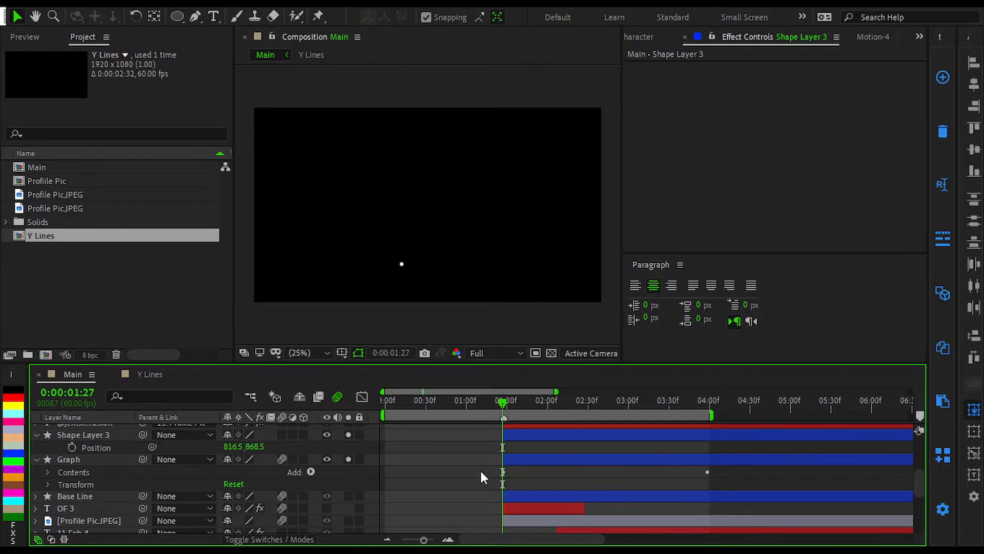
Step: Collapse the expanded layer properties and turn off solo for Shape Layer 3 and Graph
left_click_drag(480, 453, 467, 472)
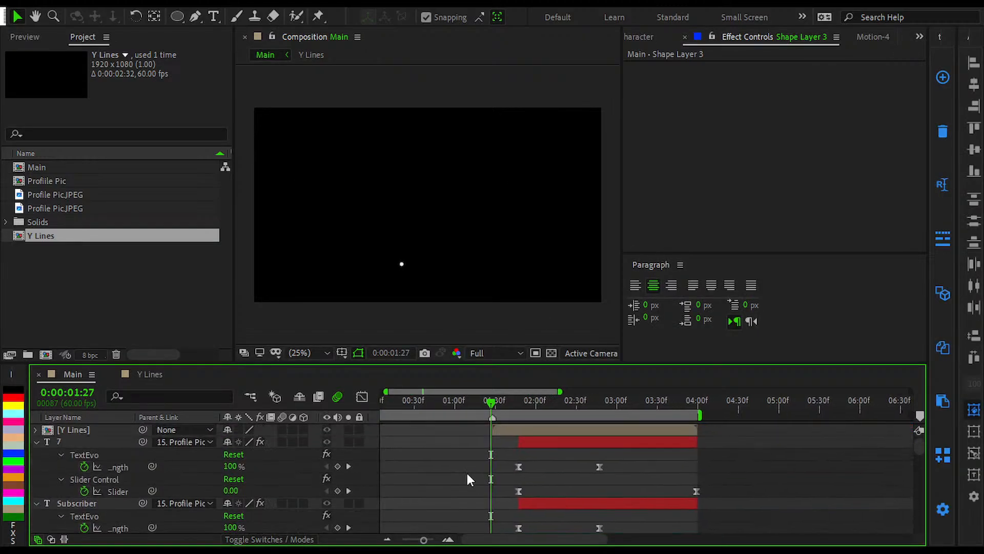
key("u")
scroll(349, 467, "down", 5)
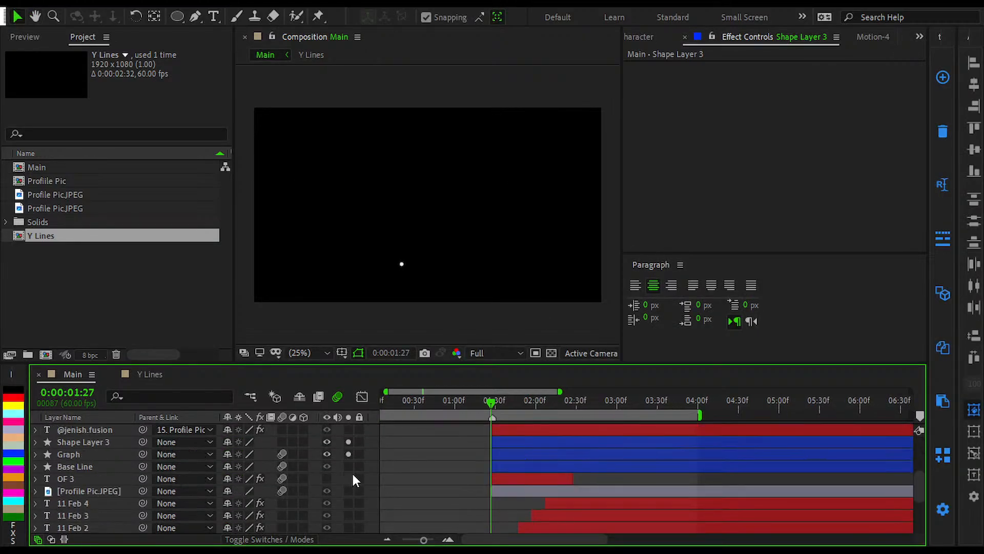
Step: Rename Shape Layer 3 to Dot and hide the layer
left_click(523, 479)
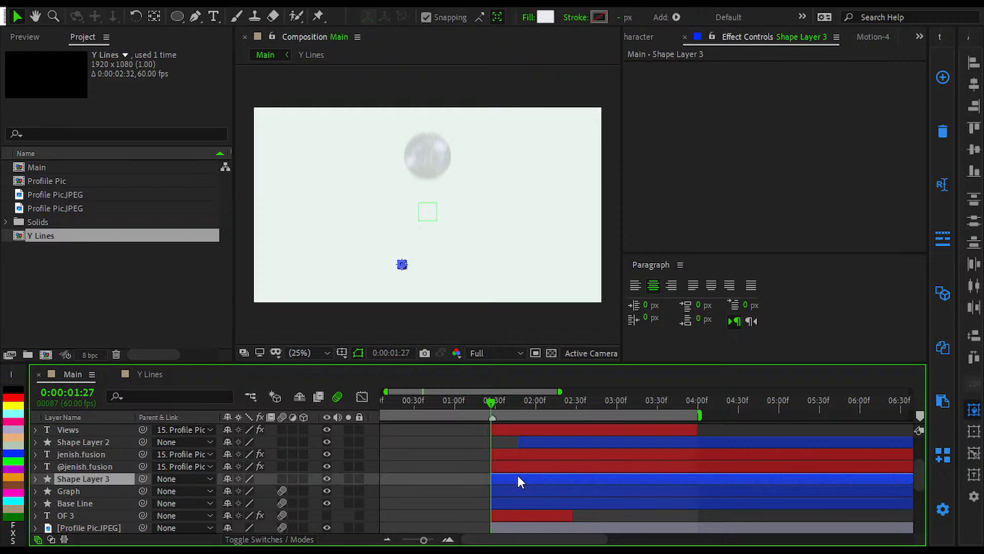
key("Return")
type("Dot")
key("Return")
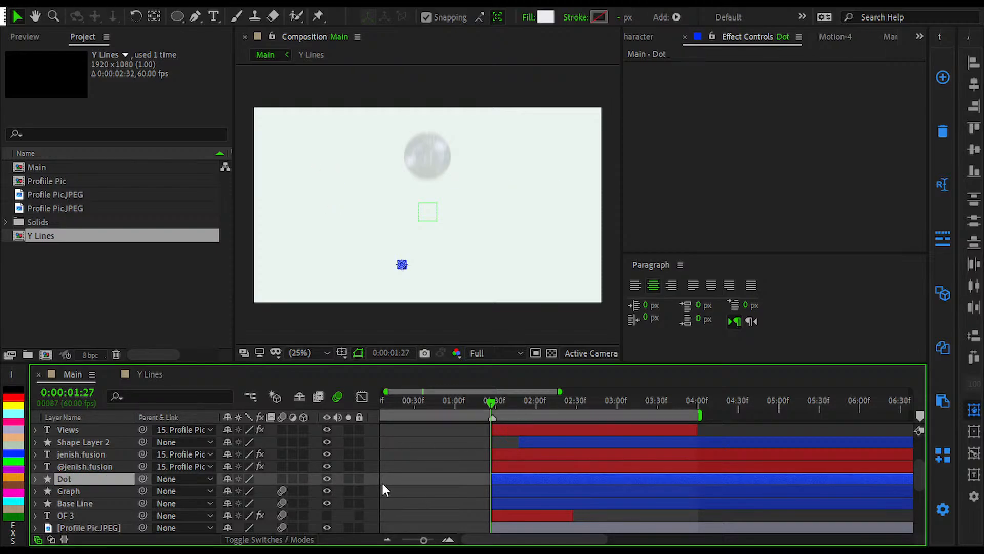
left_click(327, 479)
left_click(478, 466)
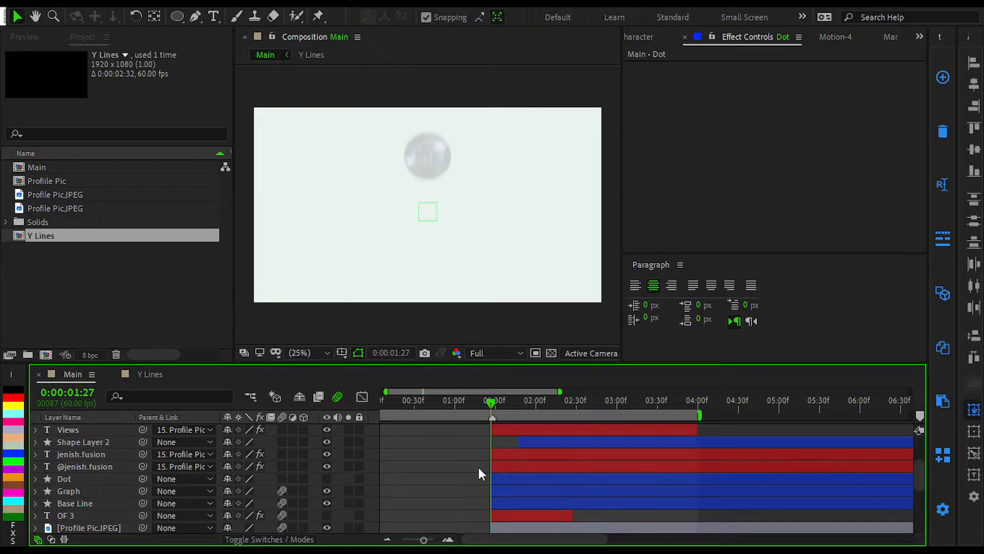
Step: Enable motion blur on all layers of Main and deselect them
key("ctrl+a")
left_click(281, 478)
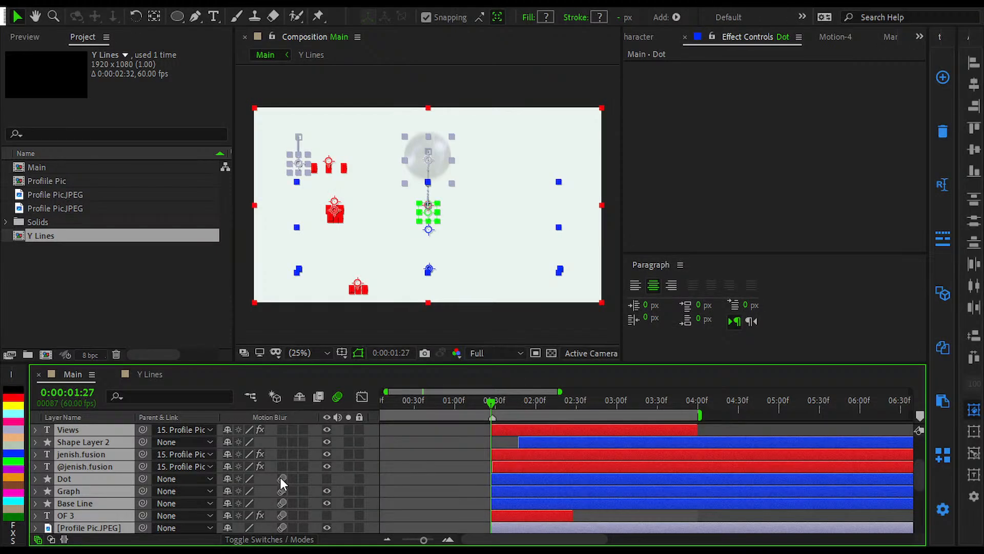
left_click(399, 487)
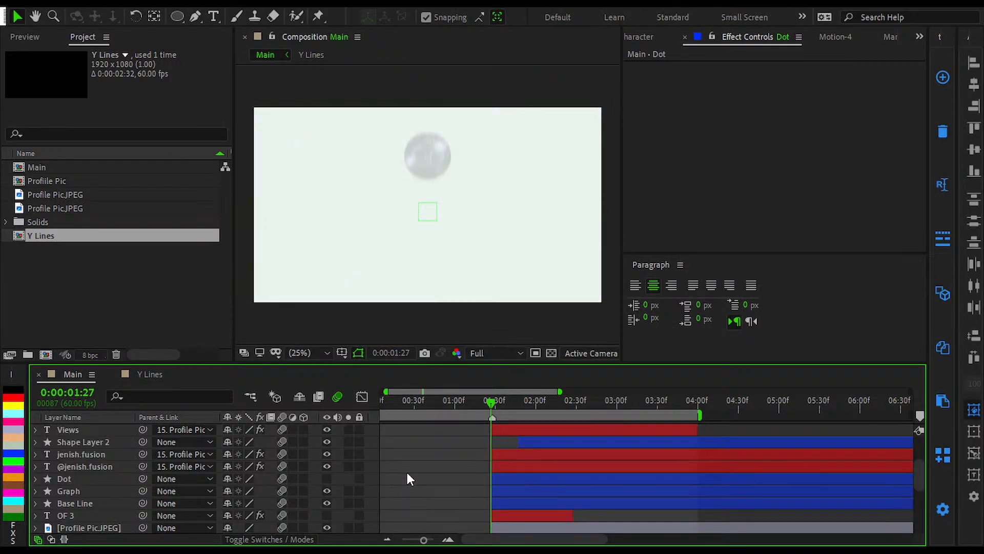
Step: Preview the animation from 0:00:01:27, stop at 0:00:01:54 and examine the Views and Impressions numbers up close
key("space")
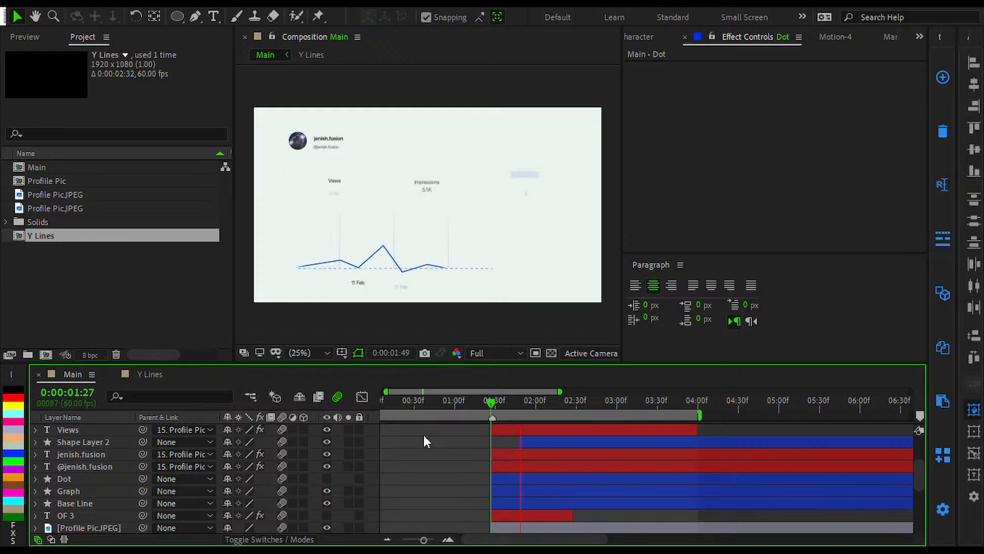
key("space")
scroll(466, 438, "up", 2)
scroll(470, 443, "up", 3)
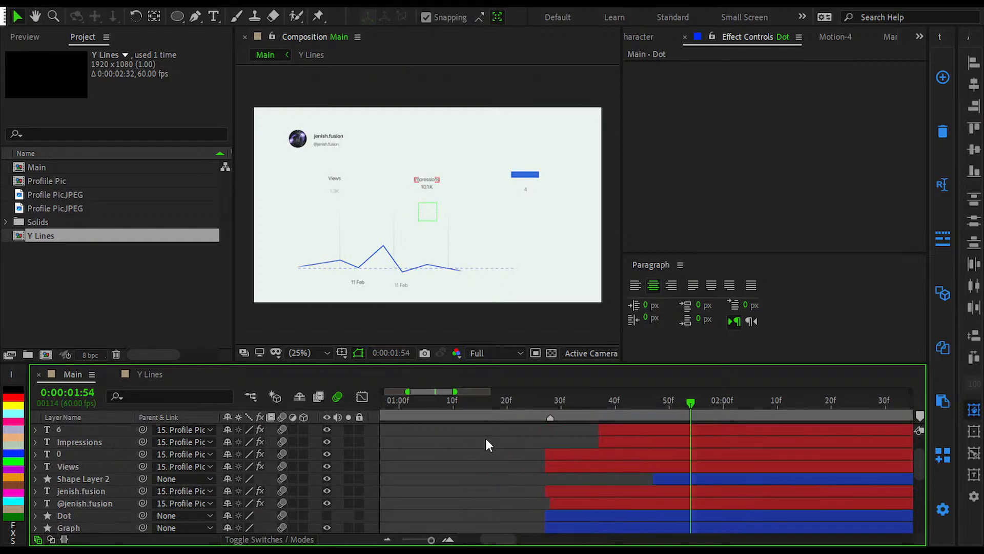
scroll(398, 179, "up", 2)
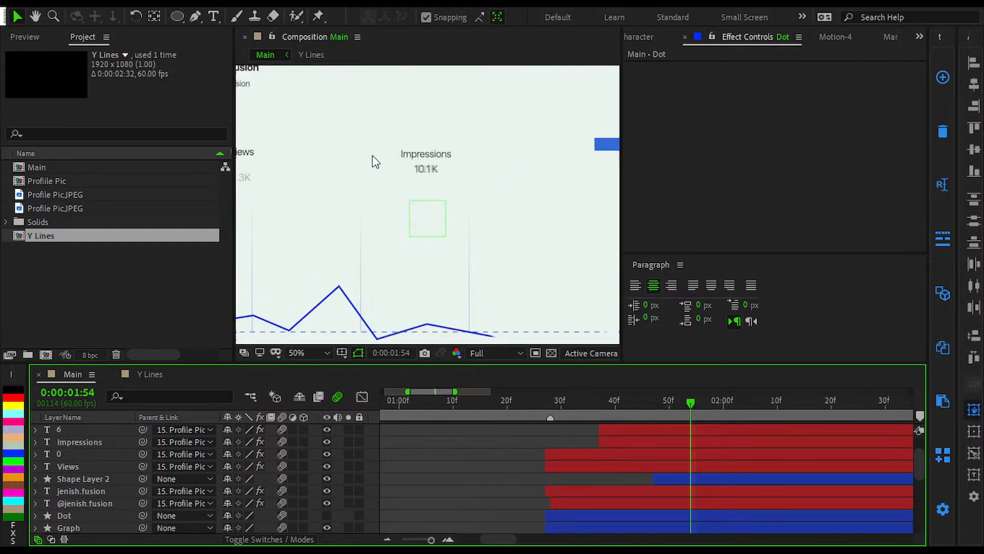
scroll(312, 173, "down", 2)
scroll(330, 180, "up", 1)
left_click_drag(334, 189, 402, 204)
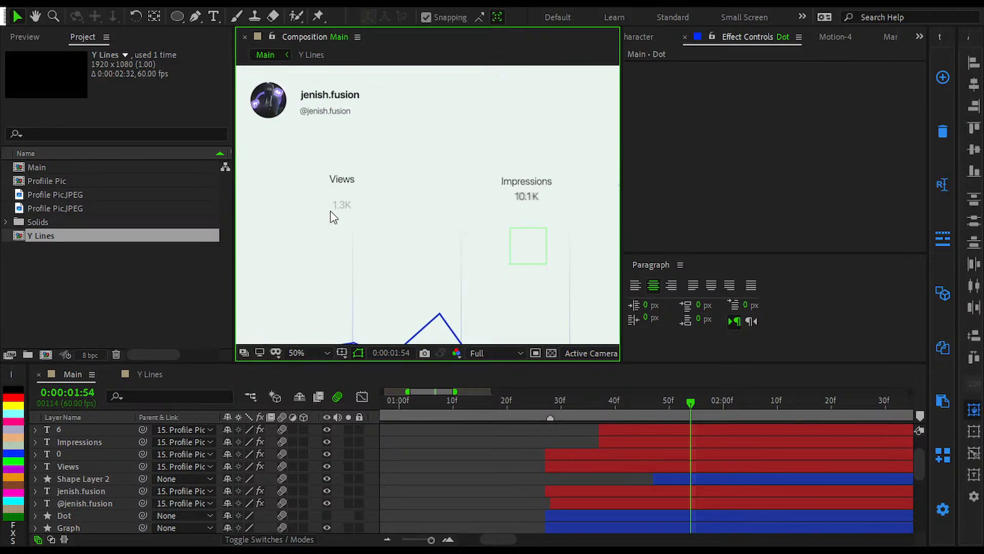
Step: Reveal the keyframed properties of the Views number layer, 0
left_click_drag(560, 420, 471, 446)
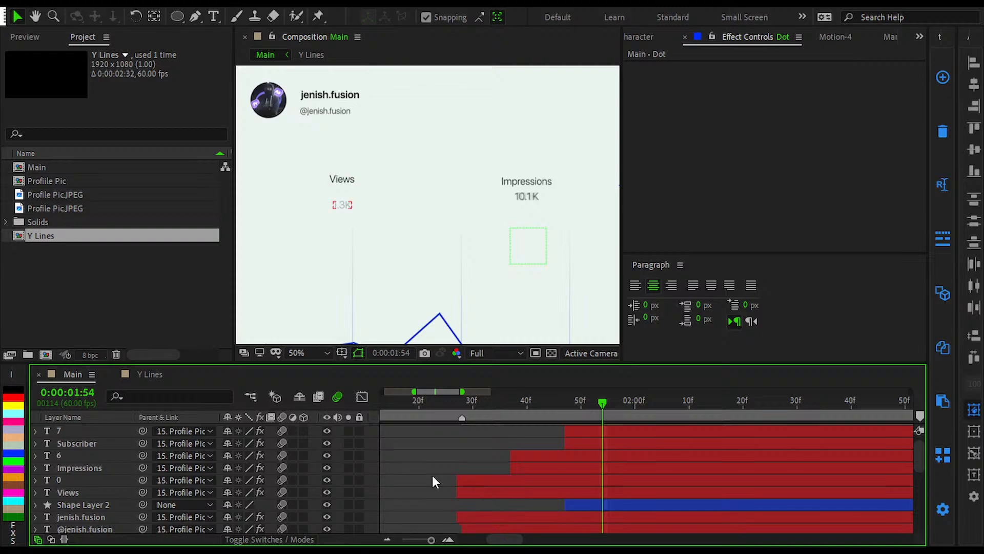
left_click(93, 479)
left_click(100, 456)
key("u")
key("u")
left_click(487, 482)
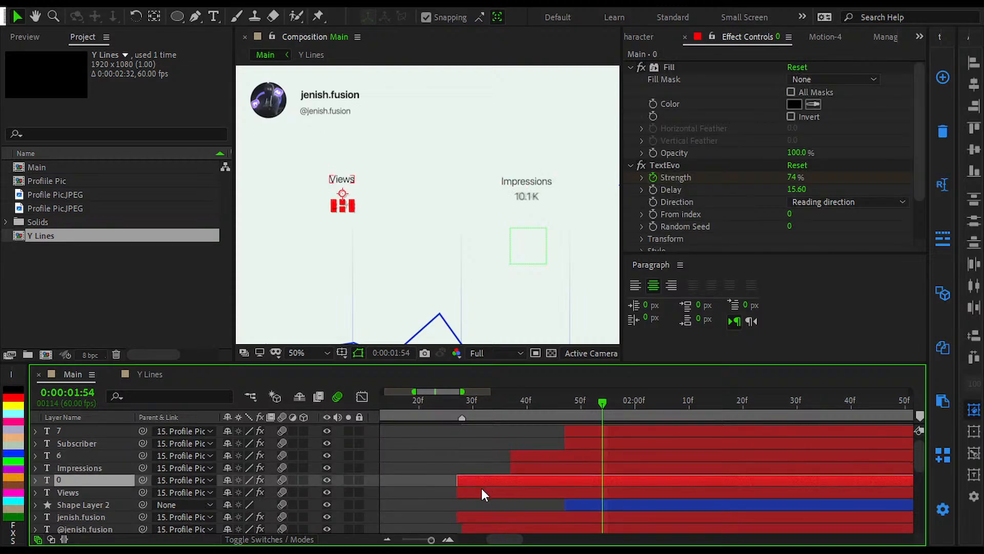
key("u")
scroll(485, 471, "down", 1)
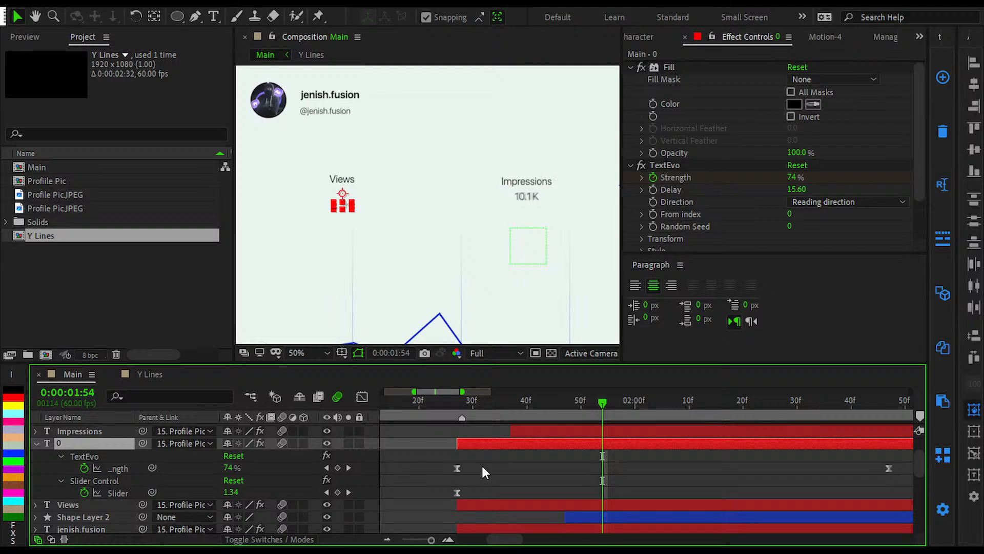
Step: Reveal layer 6's keyframes and move layer 0's ending TextEvo Strength keyframe to 0:00:02:37 so both layers align
left_click_drag(677, 465, 598, 490)
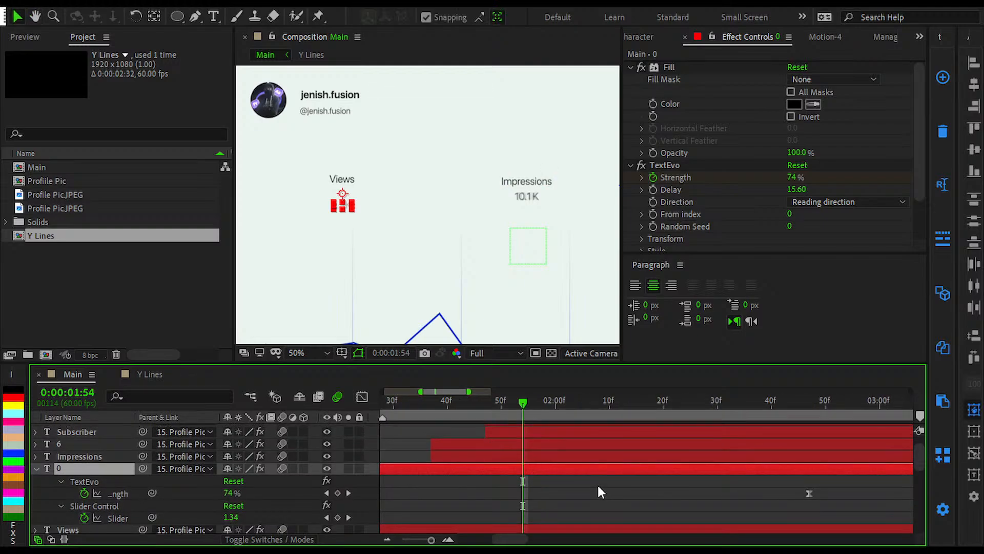
scroll(598, 483, "down", 1)
left_click(605, 444)
scroll(604, 445, "down", 1)
scroll(604, 445, "up", 1)
key("k")
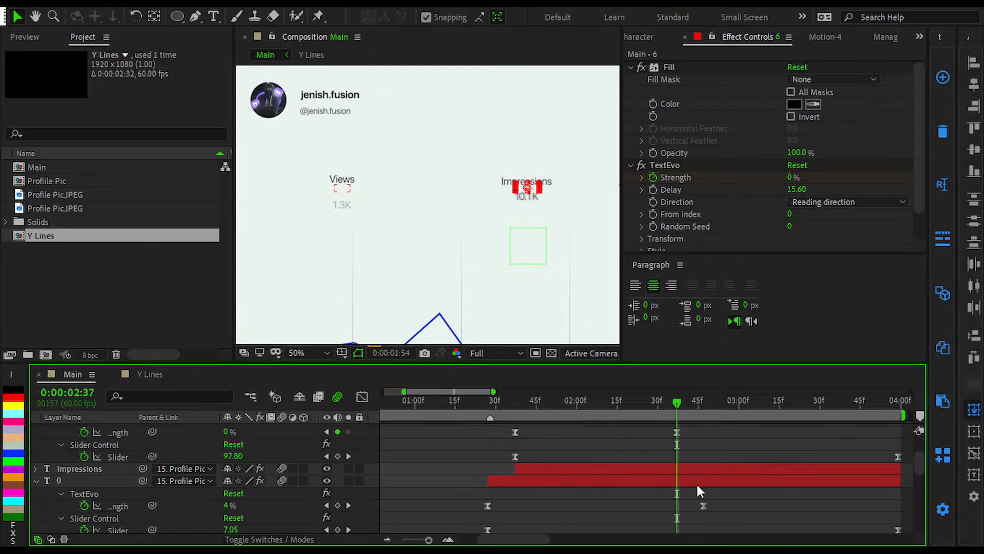
left_click_drag(704, 506, 677, 521)
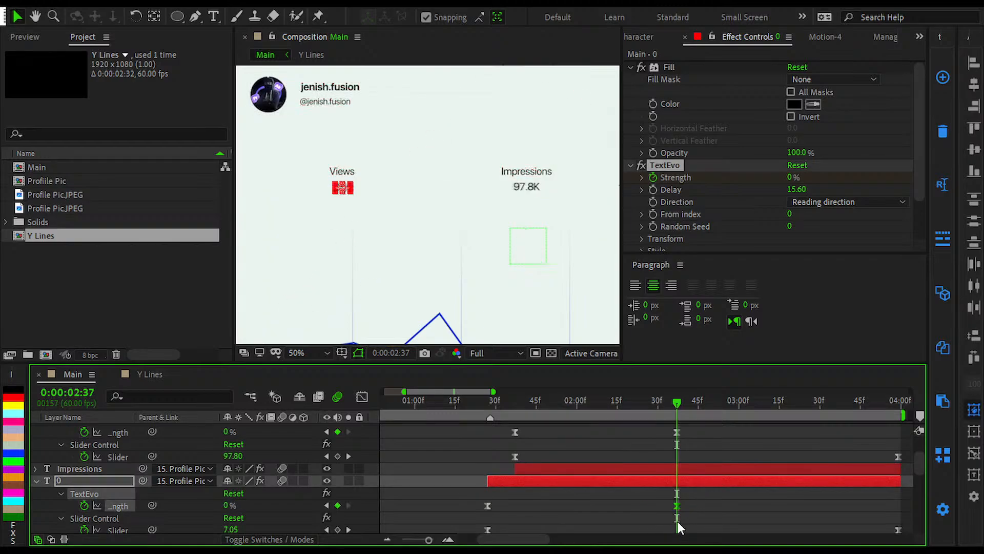
left_click(664, 509)
Step: Preview the animation from 0:00:01:15, collapse the revealed keyframes during playback, and stop at 0:00:03:14
left_click(456, 402)
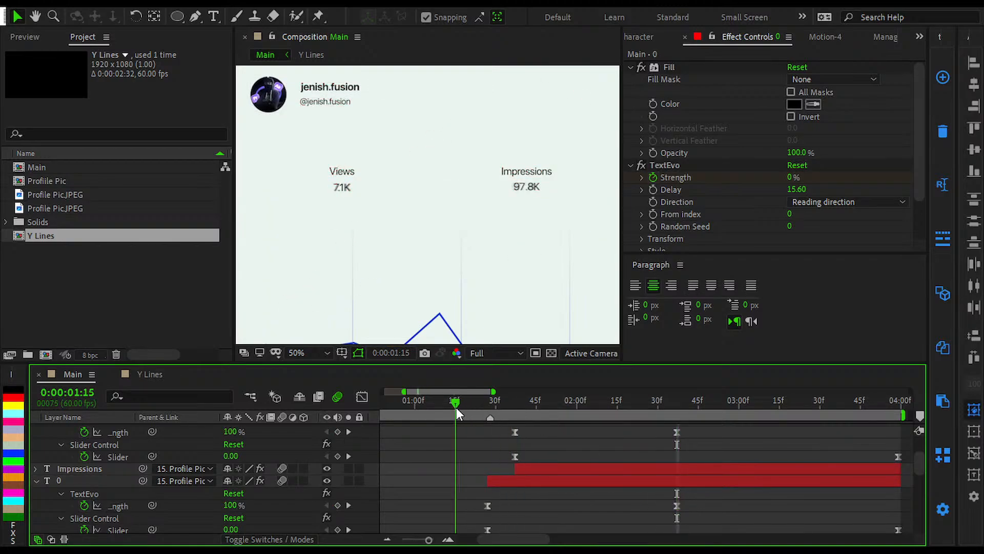
key("space")
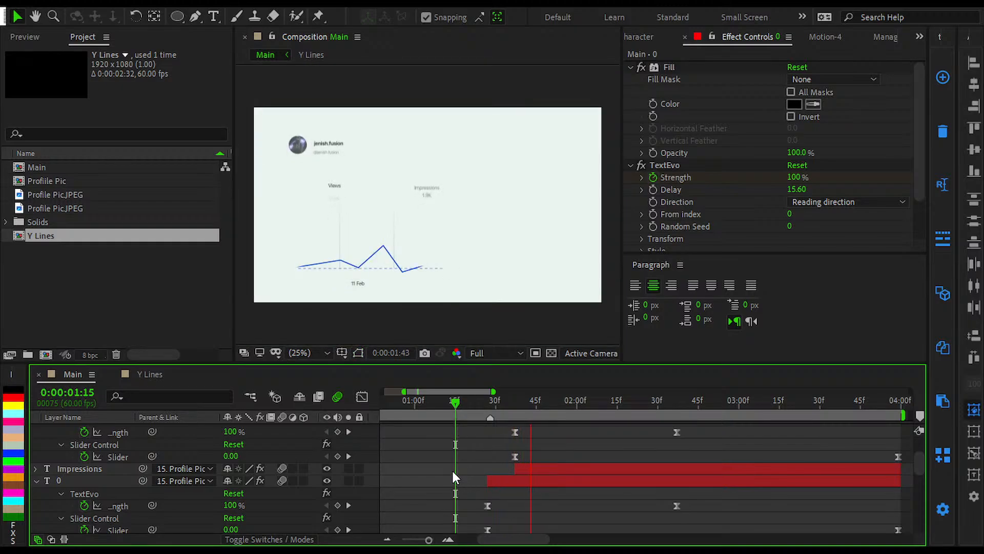
scroll(453, 459, "up", 3)
key("u")
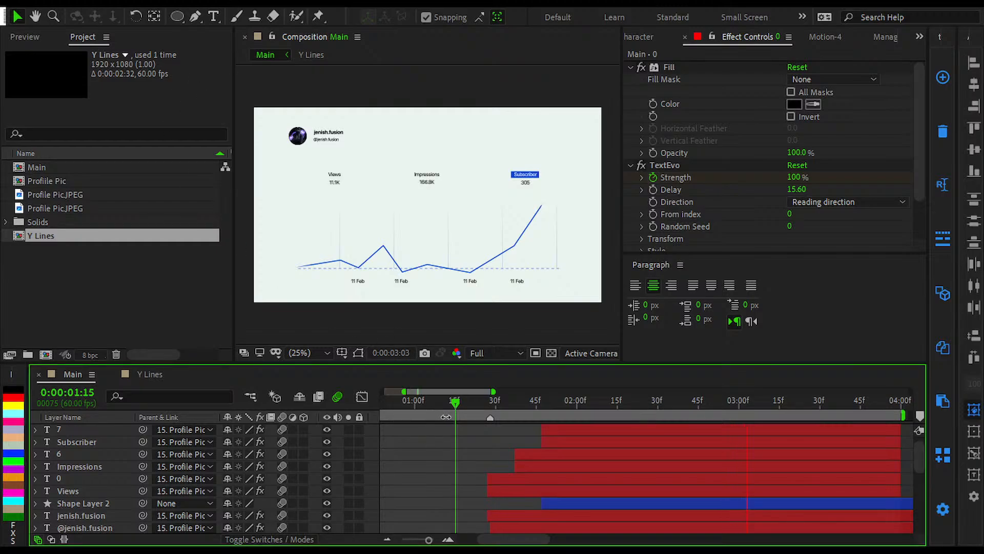
scroll(462, 445, "up", 1)
scroll(515, 205, "up", 2)
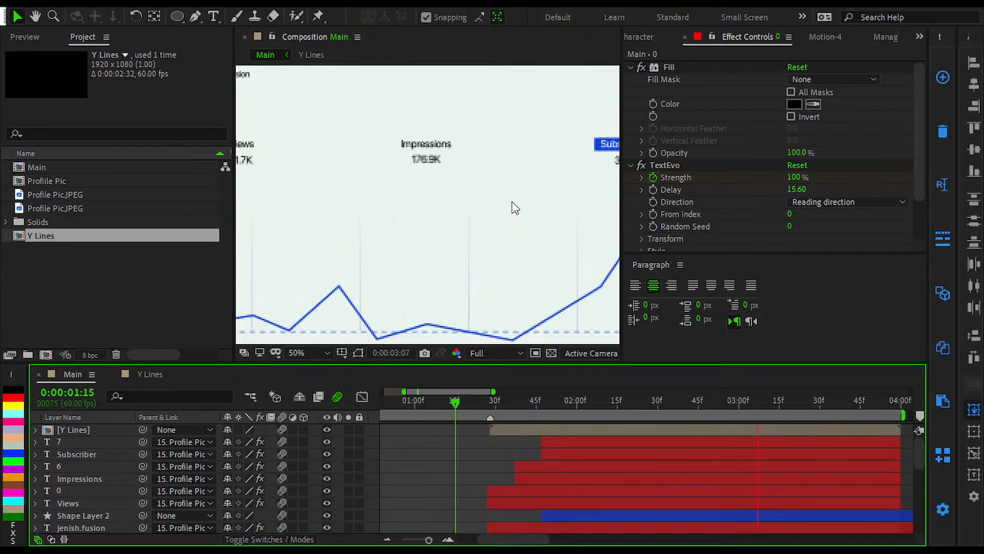
scroll(510, 209, "down", 2)
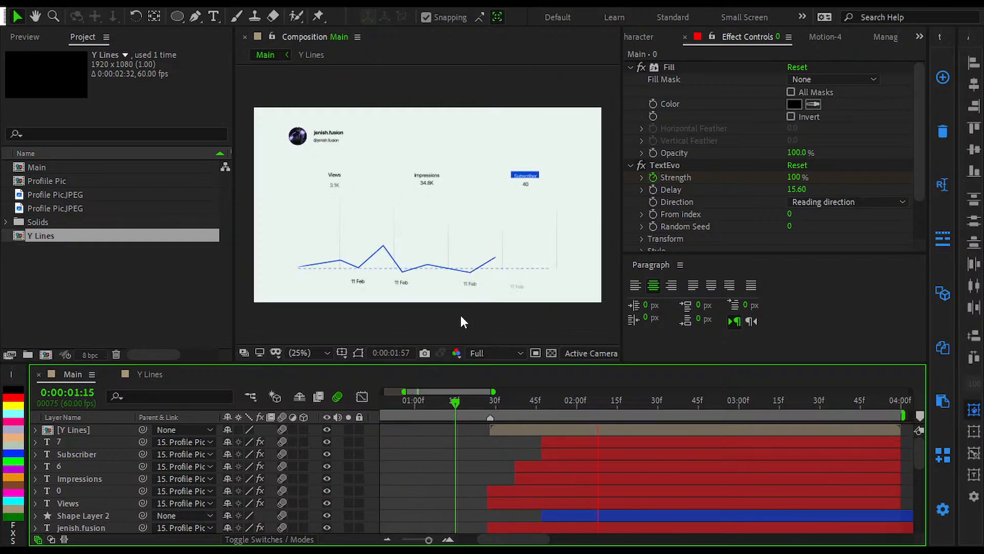
key("space")
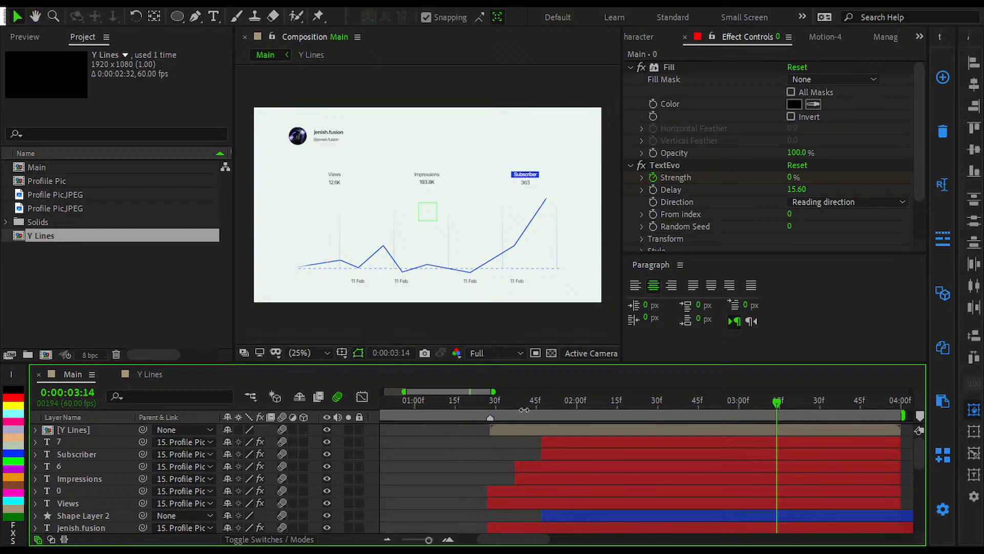
Step: Examine the Subscriber label, its blue box and the count beneath it up close at 0:00:03:14
key("slash")
left_click_drag(522, 223, 288, 298)
scroll(289, 298, "up", 1)
left_click_drag(629, 169, 391, 253)
scroll(392, 251, "down", 2)
left_click_drag(445, 232, 304, 287)
scroll(402, 229, "up", 1)
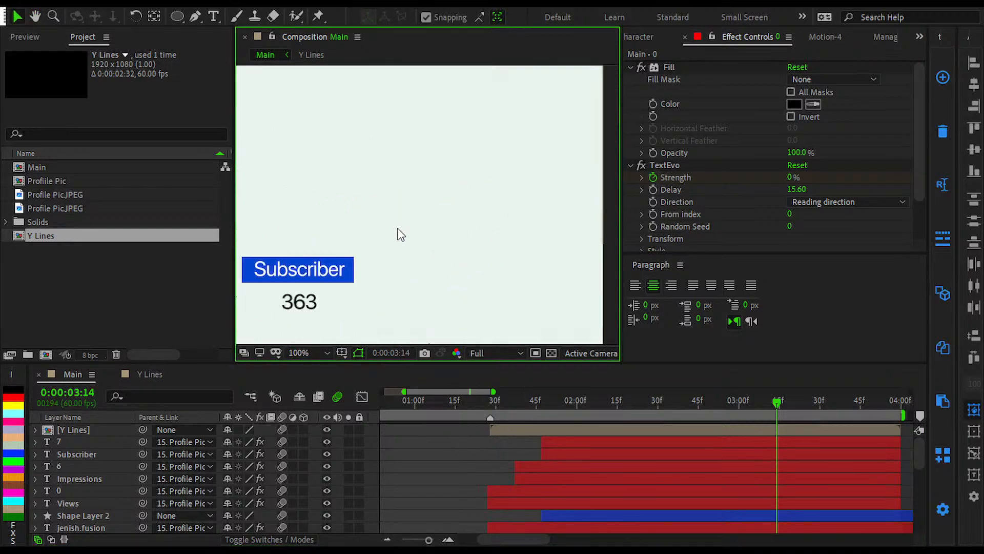
left_click_drag(380, 236, 465, 142)
scroll(447, 146, "up", 1)
key("slash")
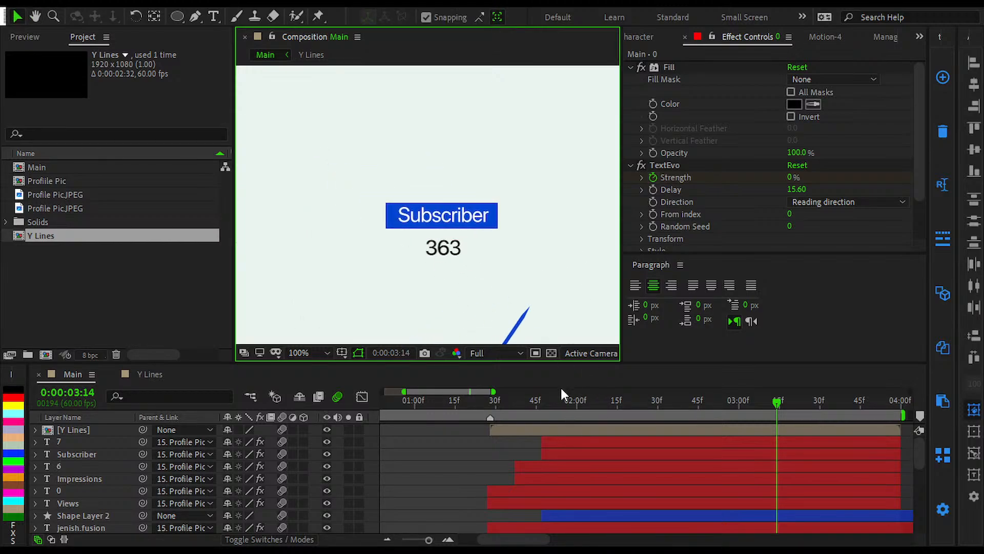
Step: Inspect the Opacity keyframes of the Subscriber box, Shape Layer 2, between 0:00:01:55 and 0:00:01:53, and collapse the layer
left_click_drag(527, 400, 564, 479)
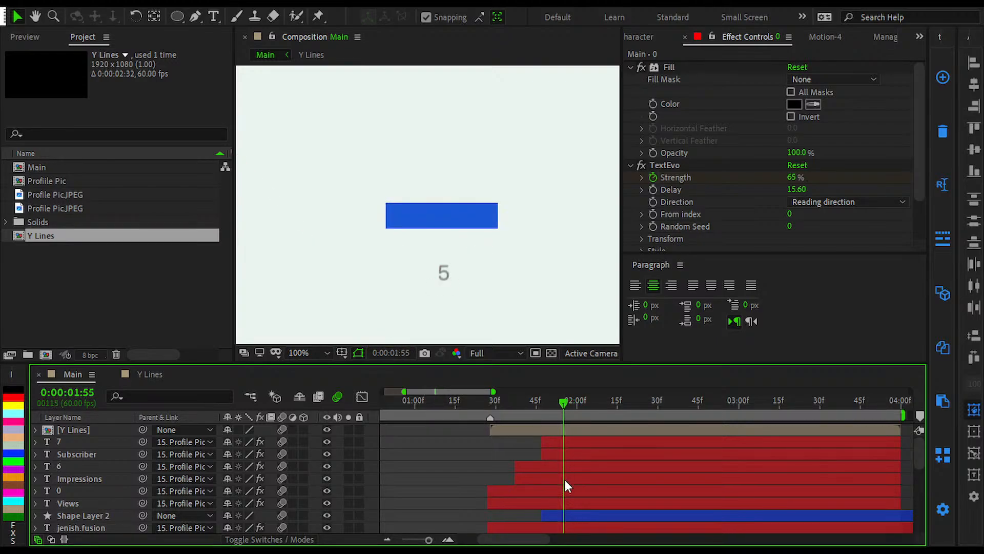
left_click(557, 511)
key("t")
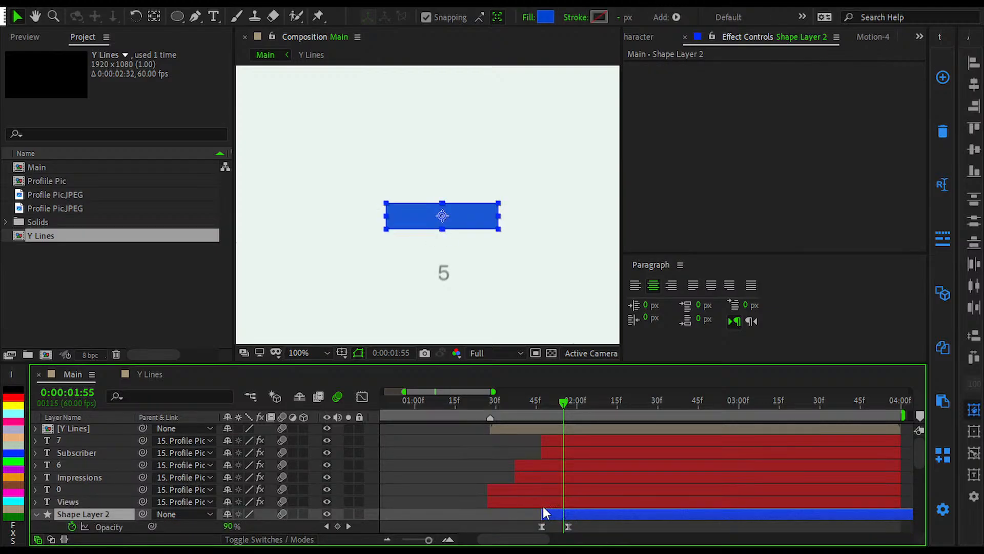
left_click(490, 510)
mouse_move(565, 401)
left_mouse_down()
mouse_move(529, 408)
mouse_move(558, 411)
left_mouse_up()
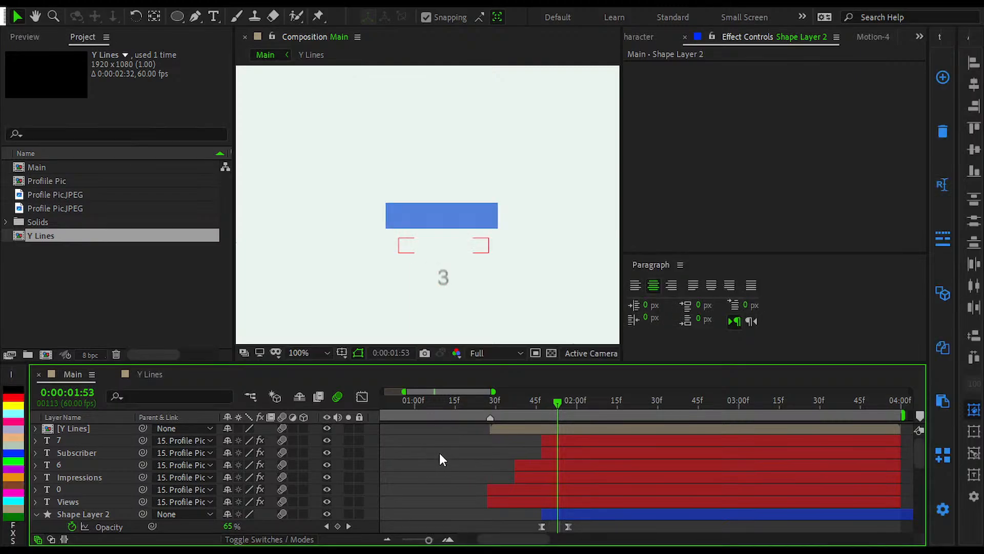
key("u")
key("u")
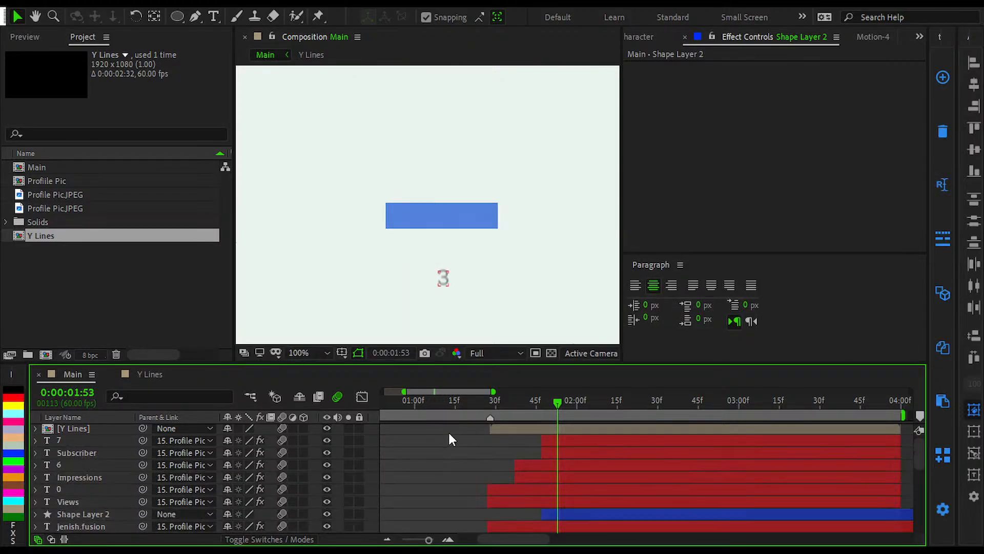
scroll(450, 428, "down", 4)
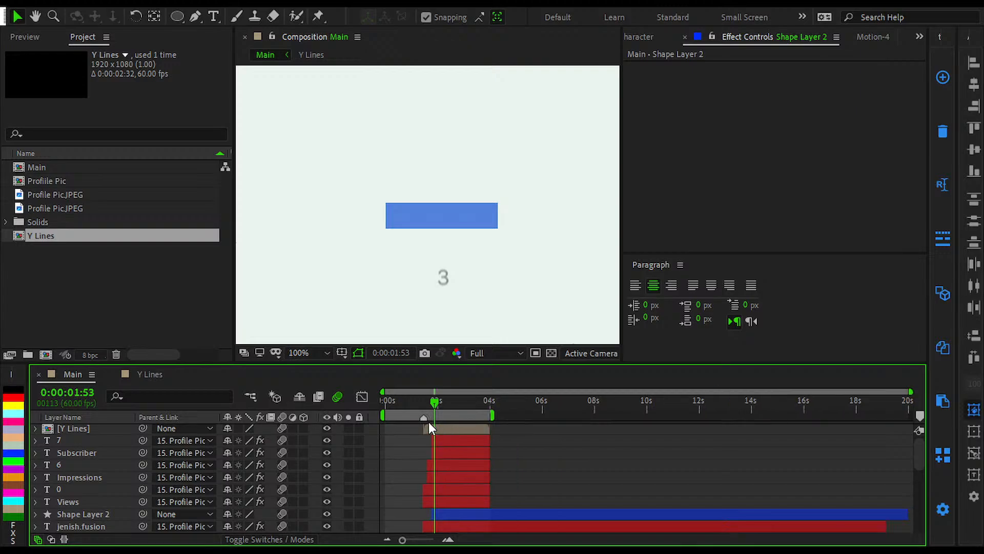
Step: Inspect the end of the Main animation between 0:00:03:59 and 0:00:04:09, then step back to 0:00:03:40
scroll(413, 420, "up", 3)
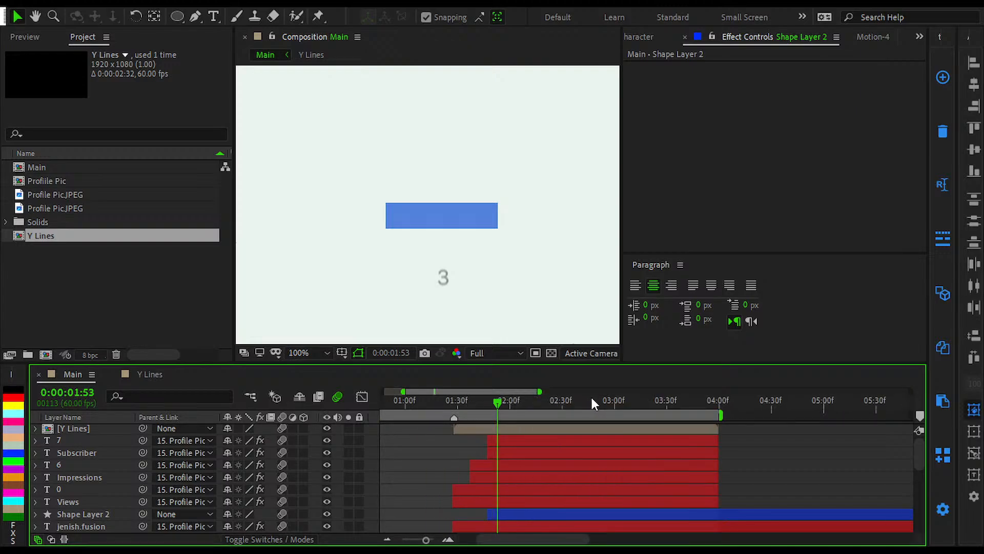
key("alt+slash")
left_click_drag(573, 396, 719, 456)
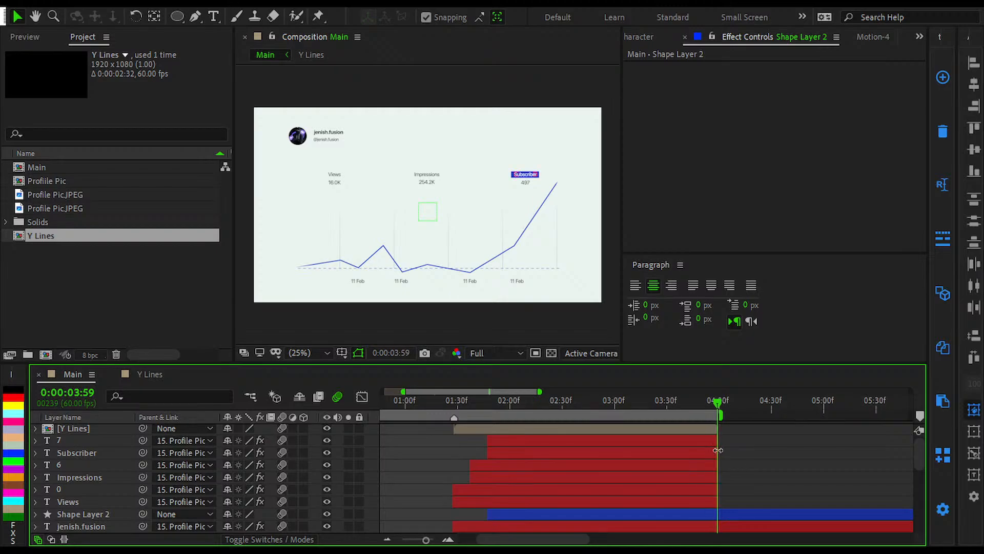
scroll(717, 451, "up", 5)
key("Page_Down")
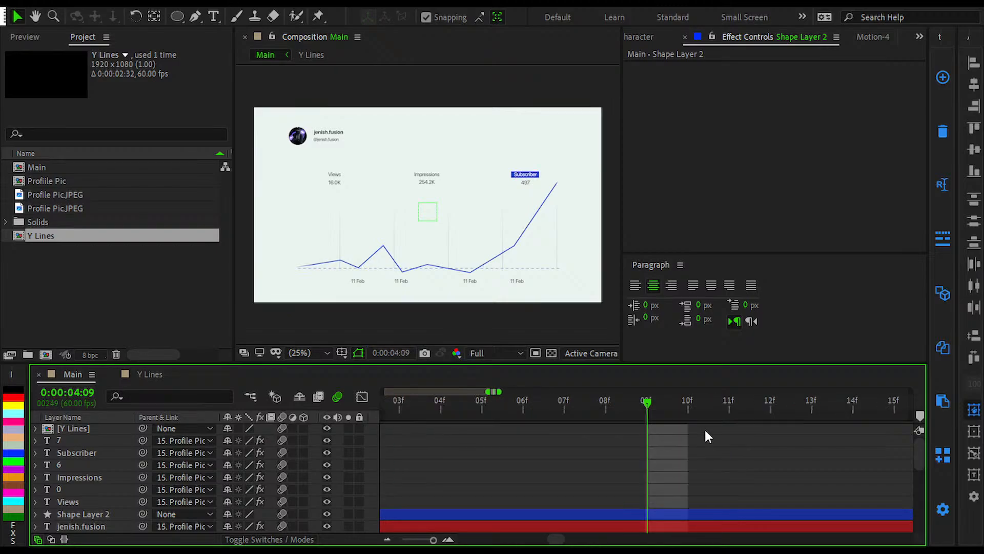
key("shift+Page_Up")
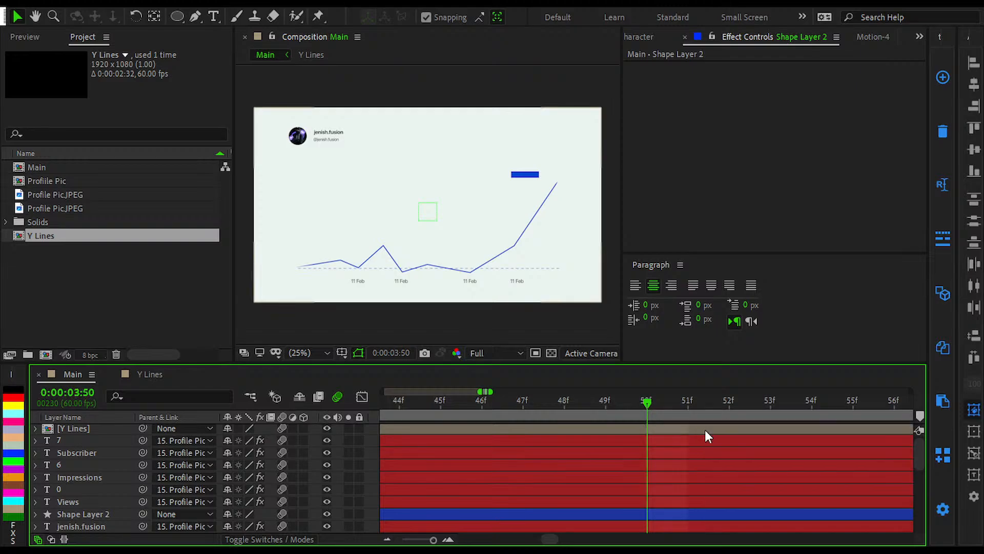
key("shift+Page_Up")
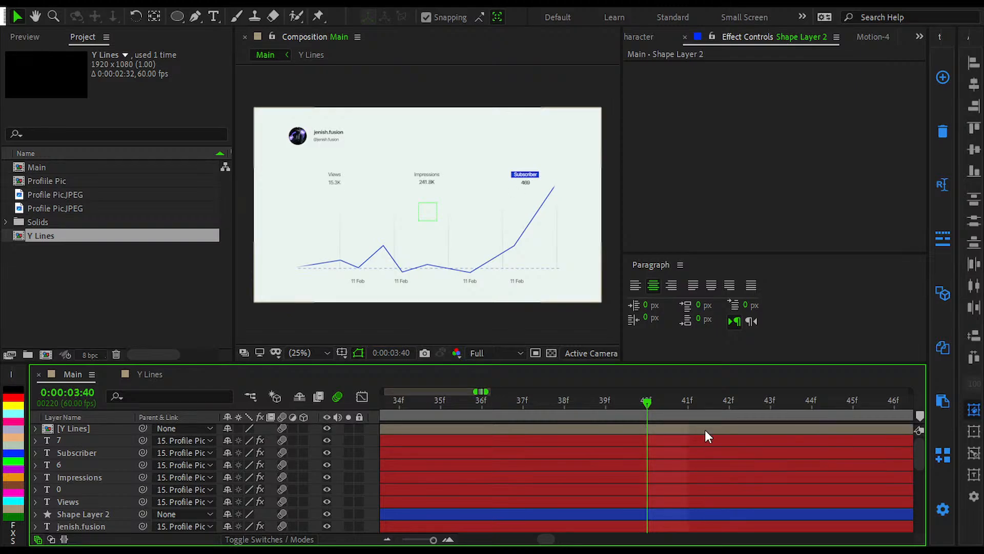
Step: Examine the graph line's tip and the Subscriber label and count up close at 0:00:03:40
scroll(706, 430, "down", 2)
scroll(573, 217, "up", 4)
left_click_drag(573, 218, 459, 436)
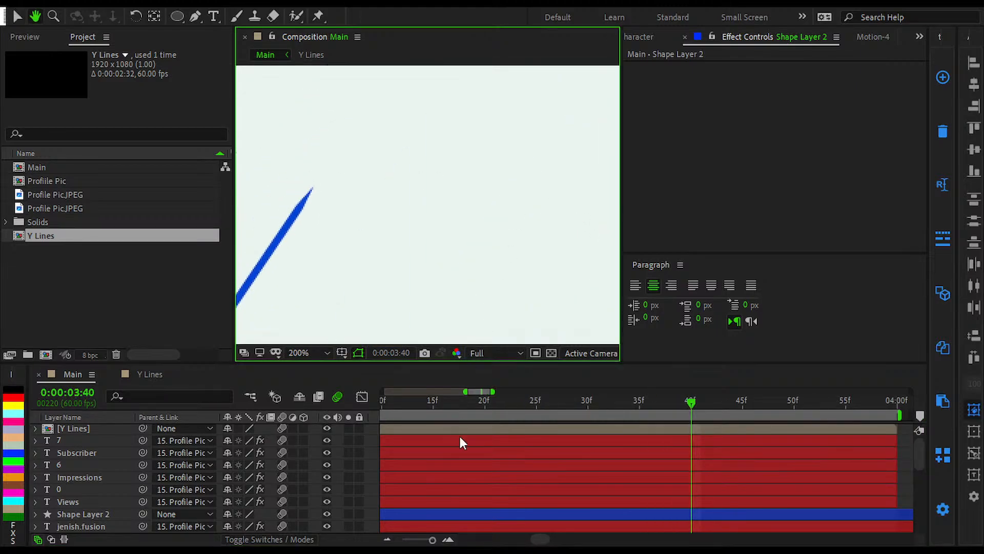
key("v")
scroll(415, 222, "down", 2)
left_click_drag(431, 256, 472, 260)
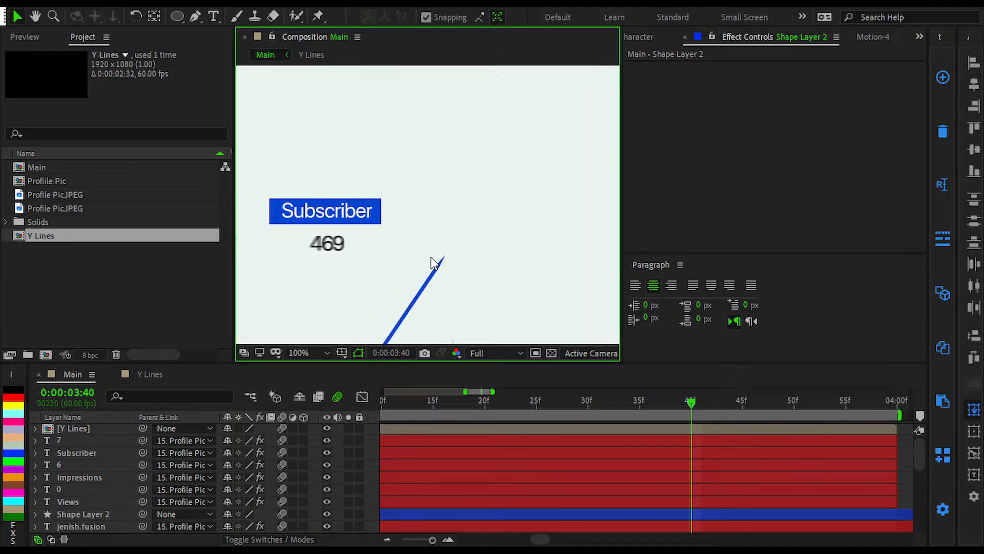
scroll(624, 453, "down", 3)
scroll(625, 452, "up", 1)
left_click(701, 453)
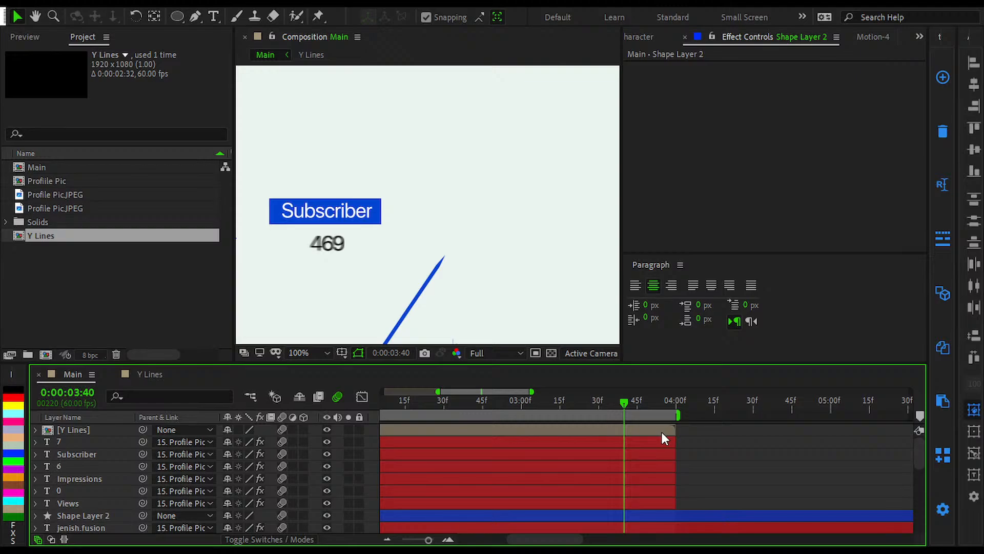
Step: Extend the six text layers 7, Subscriber, 6, Impressions, 0 and Views so they end at 0:00:04:19
key("shift+Page_Down")
key("shift+Page_Down")
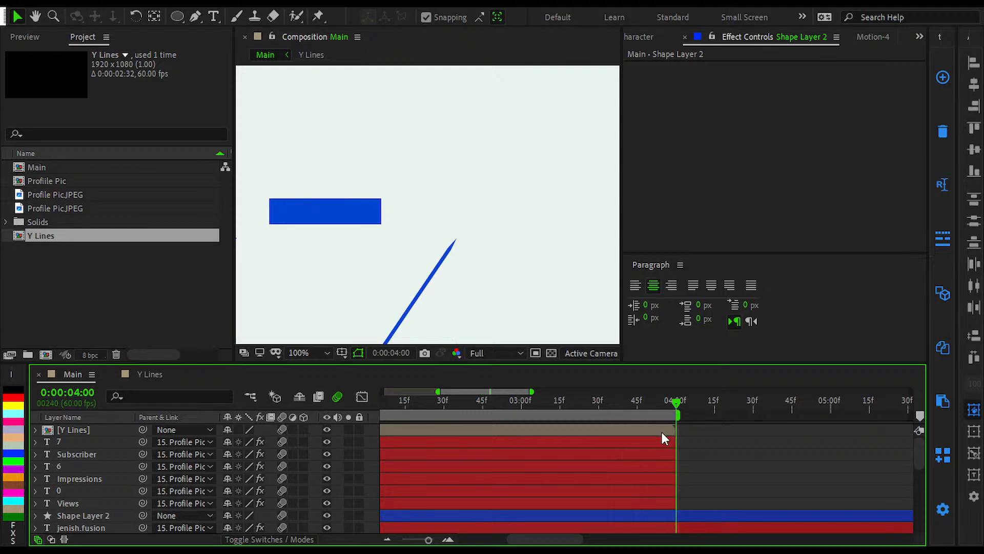
key("Page_Up")
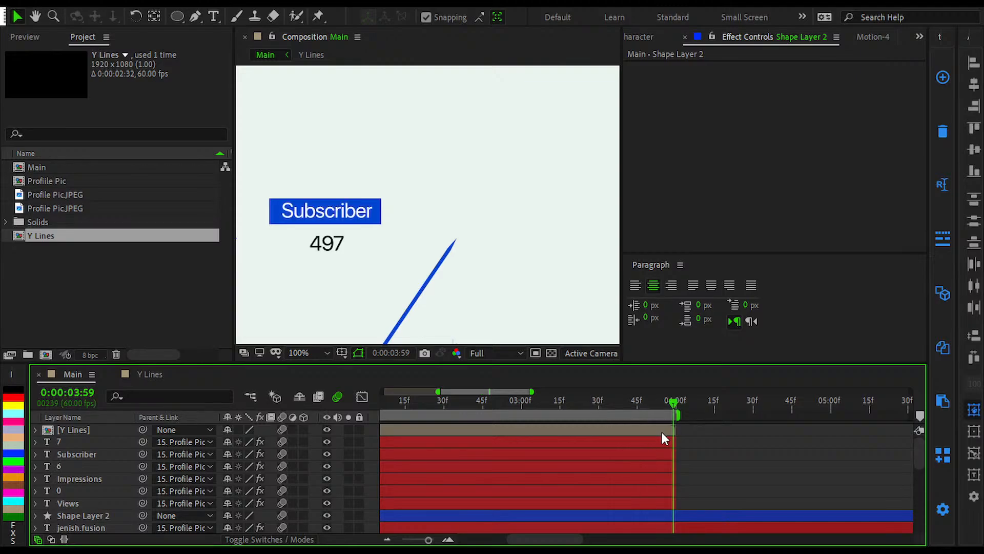
key("shift+Page_Down")
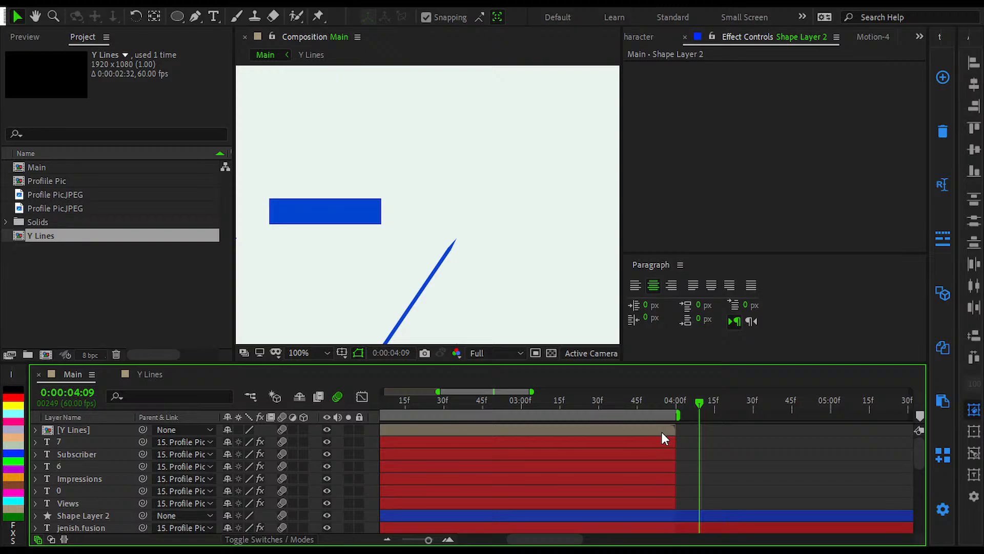
key("shift+Page_Down")
left_click(662, 432)
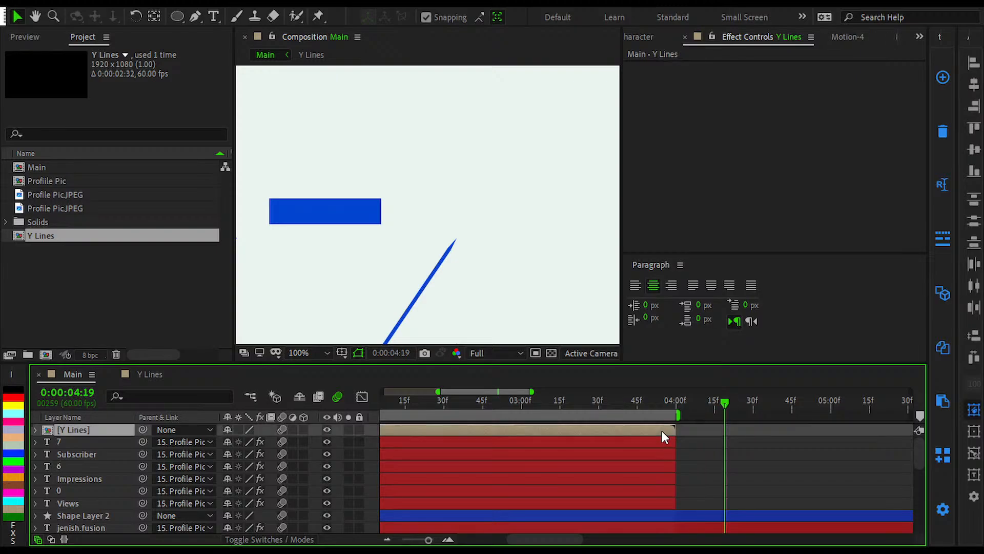
left_click(648, 506, "shift")
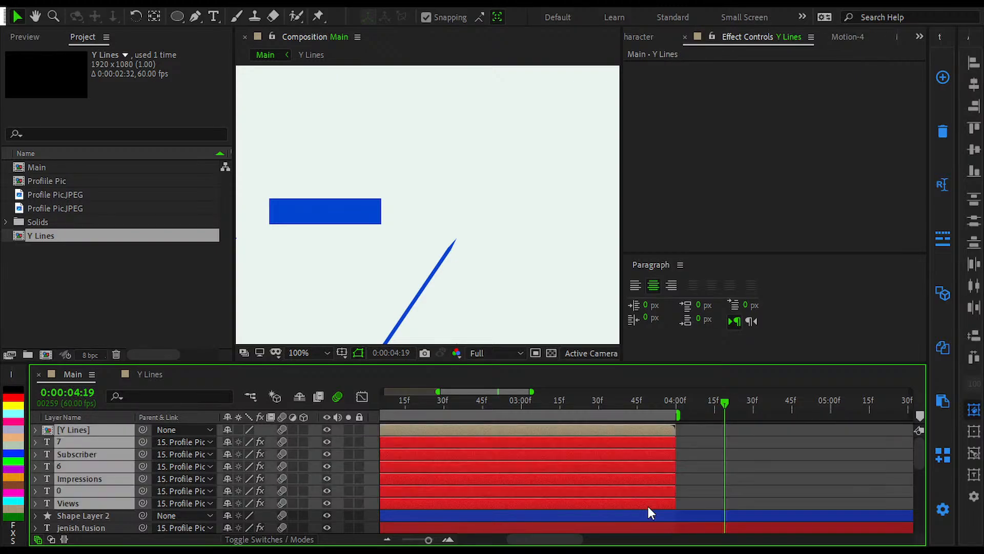
key("alt+bracketright")
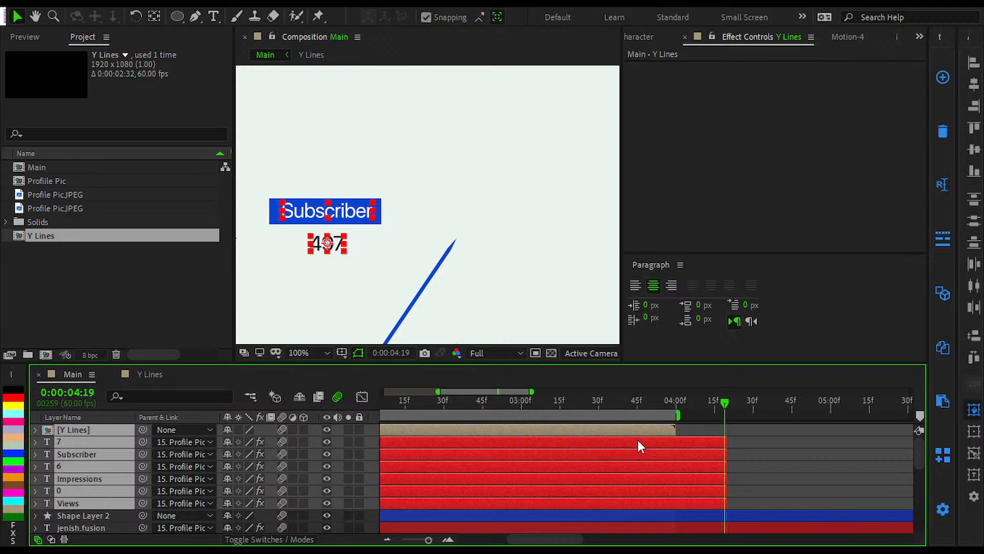
Step: Lengthen the Y Lines composition to 0:00:02:52 and extend its five shape layers to the last frame, 0:00:02:51
double_click(650, 432)
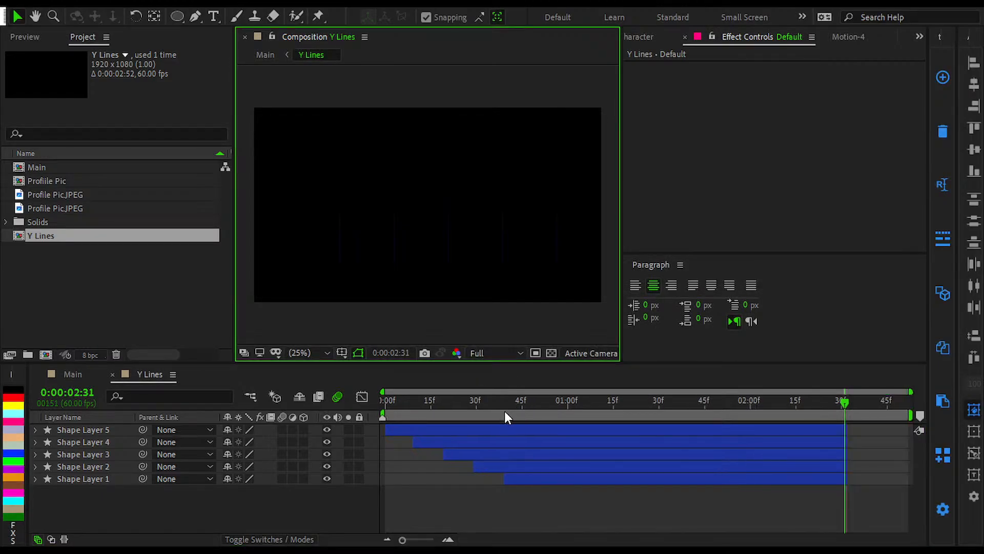
key("End")
key("alt+bracketright")
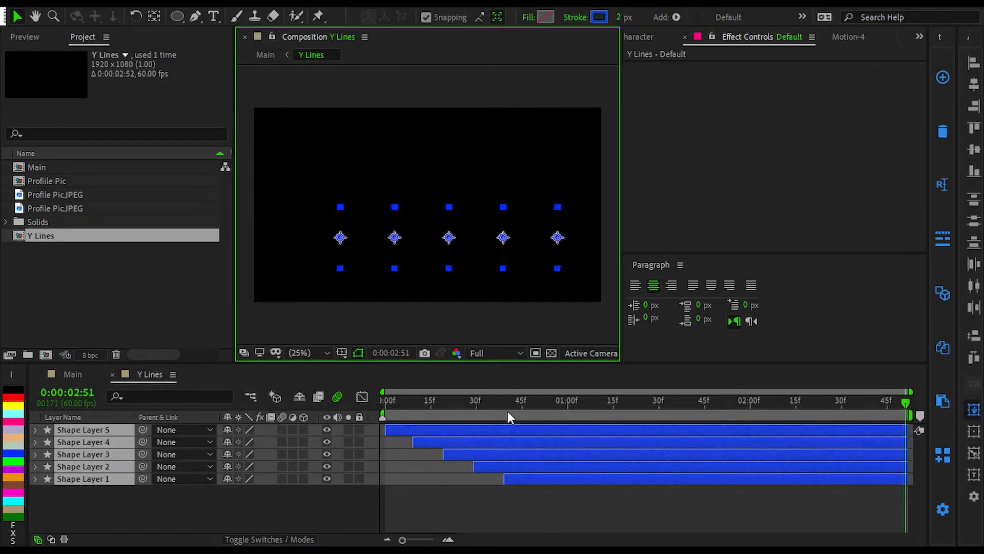
Step: Extend the Y Lines layer in Main to end with the text layers at 0:00:04:19, and step back to 0:00:03:49
left_click(74, 374)
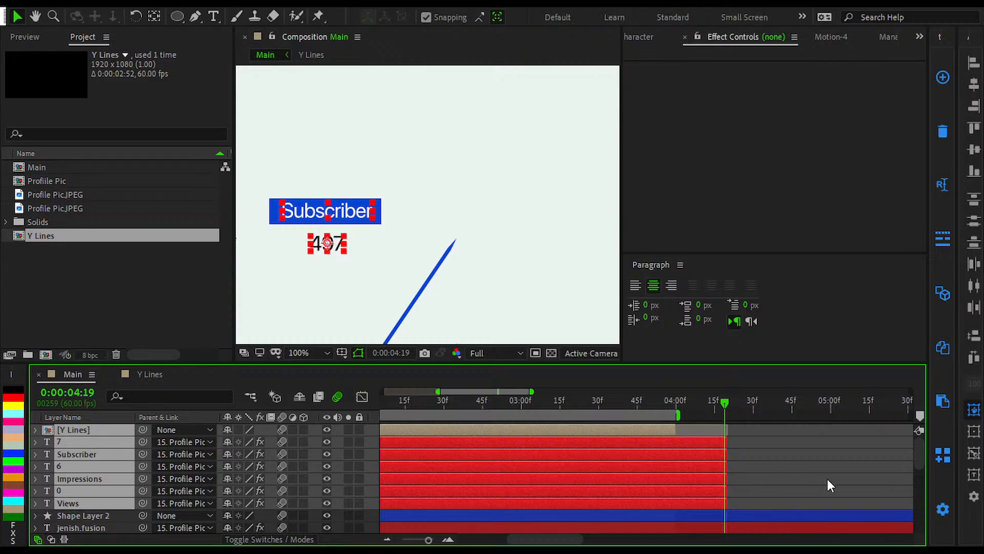
left_click(676, 433)
left_click(793, 435)
key("shift+Page_Up")
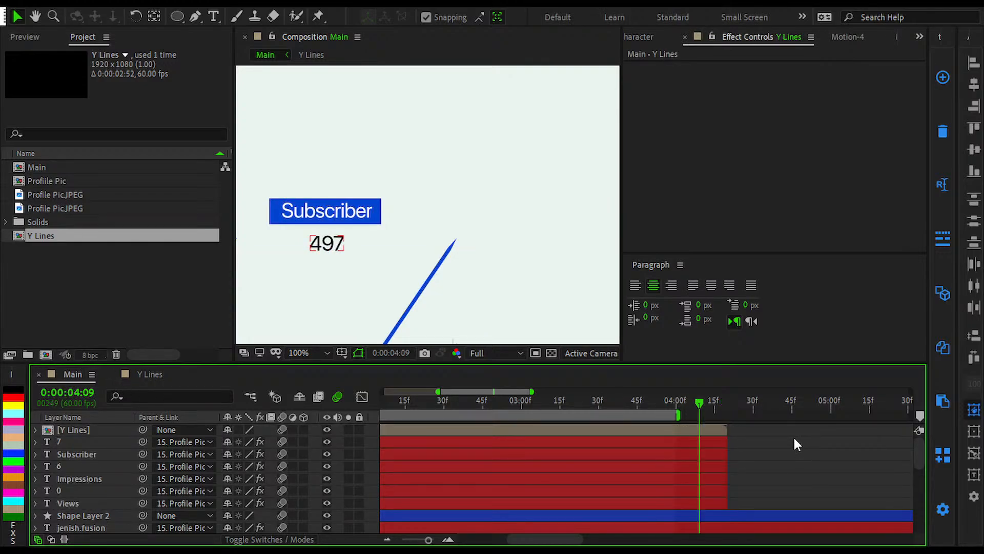
key("shift+Page_Up")
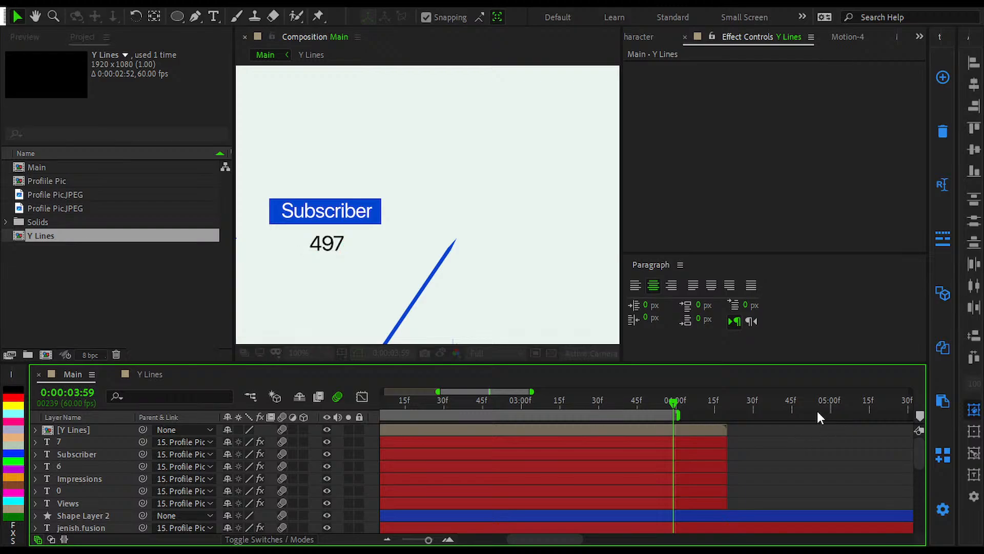
left_click(700, 430)
key("shift+Page_Up")
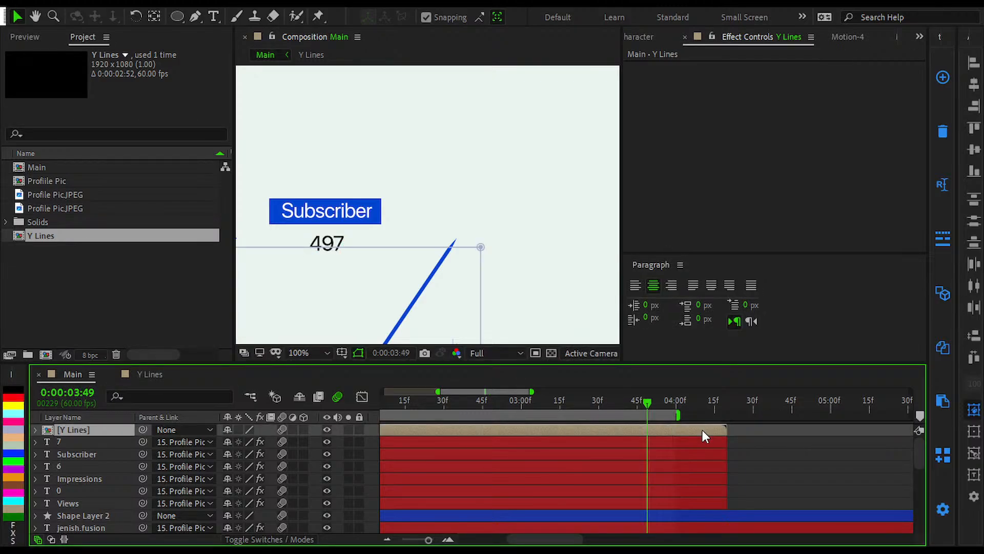
left_click(758, 446)
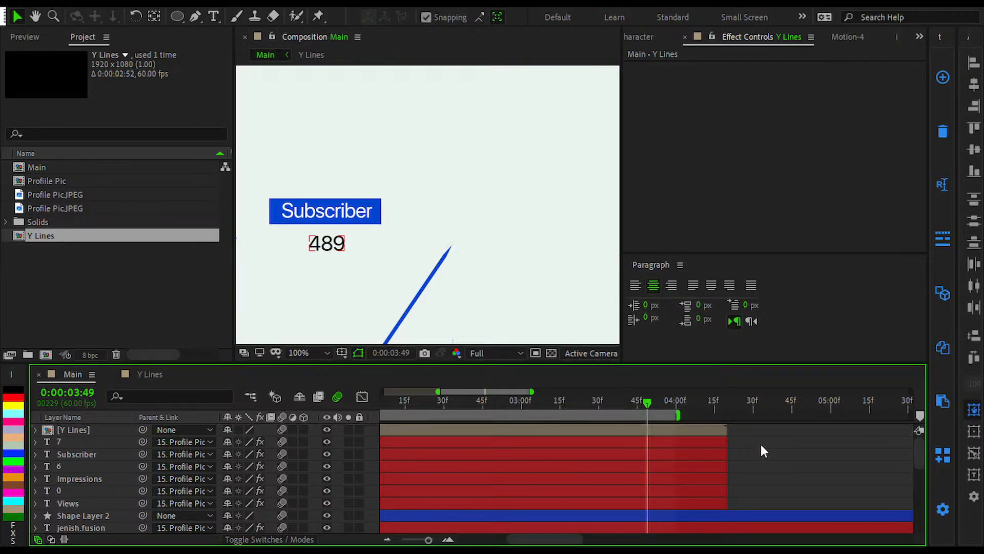
left_click(705, 430)
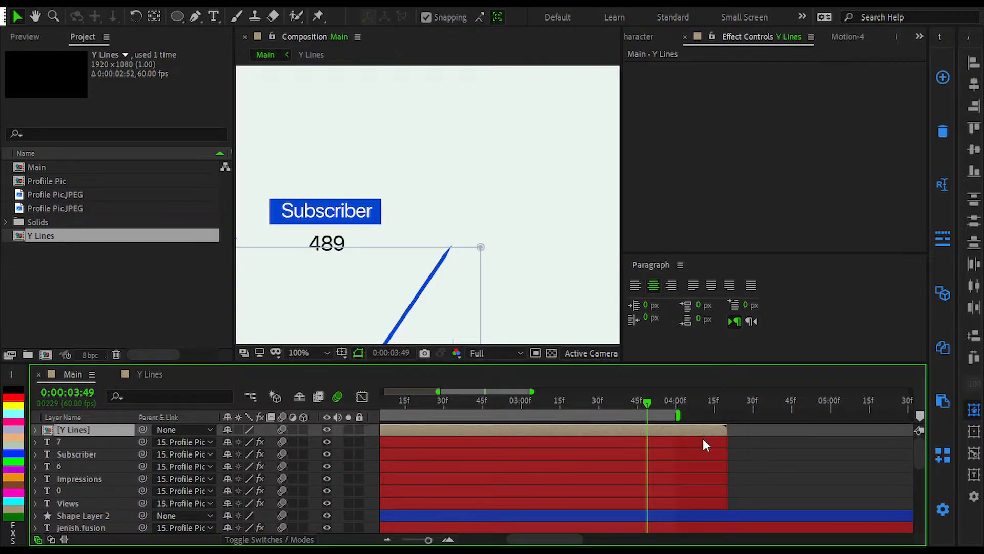
left_click(663, 503, "shift")
scroll(663, 491, "down", 3)
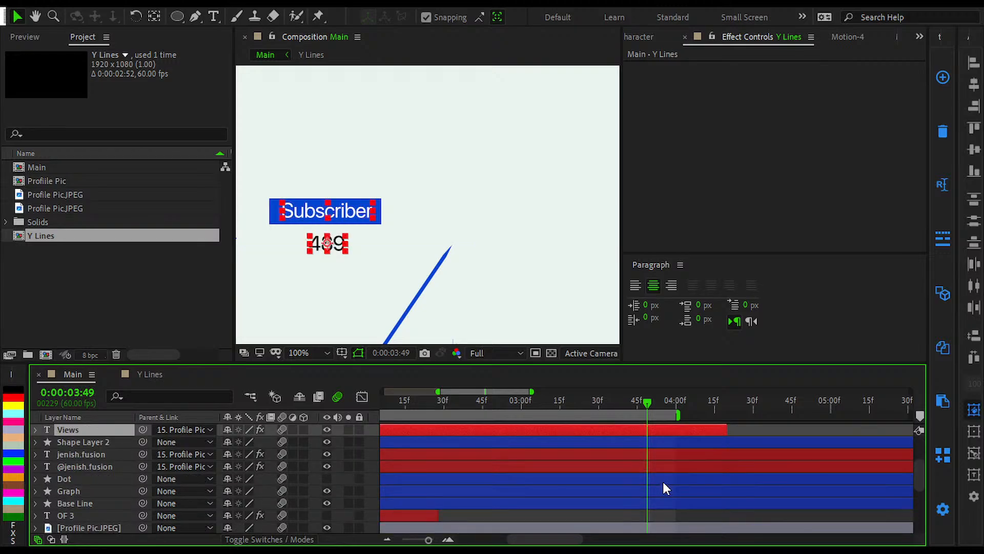
left_click(660, 473, "shift")
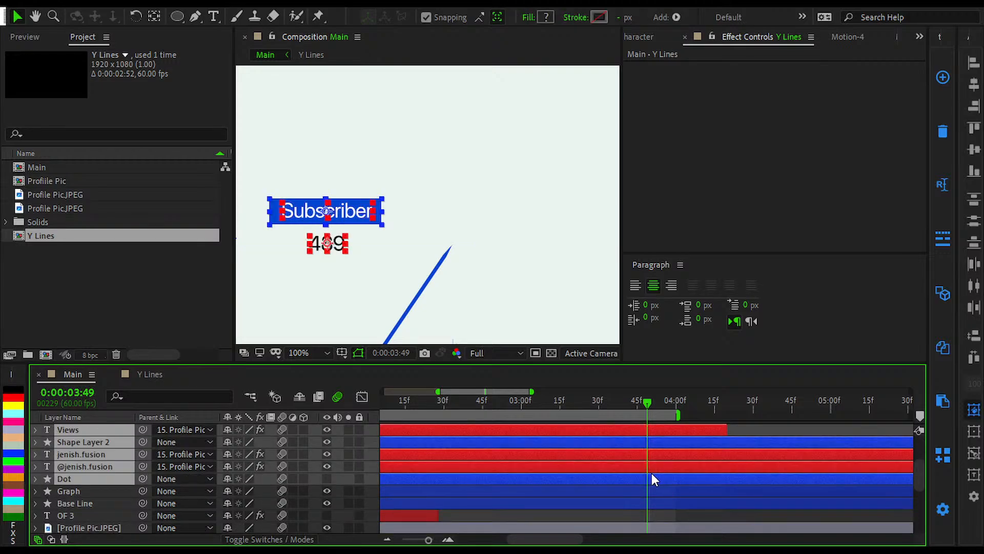
left_click(647, 500, "shift")
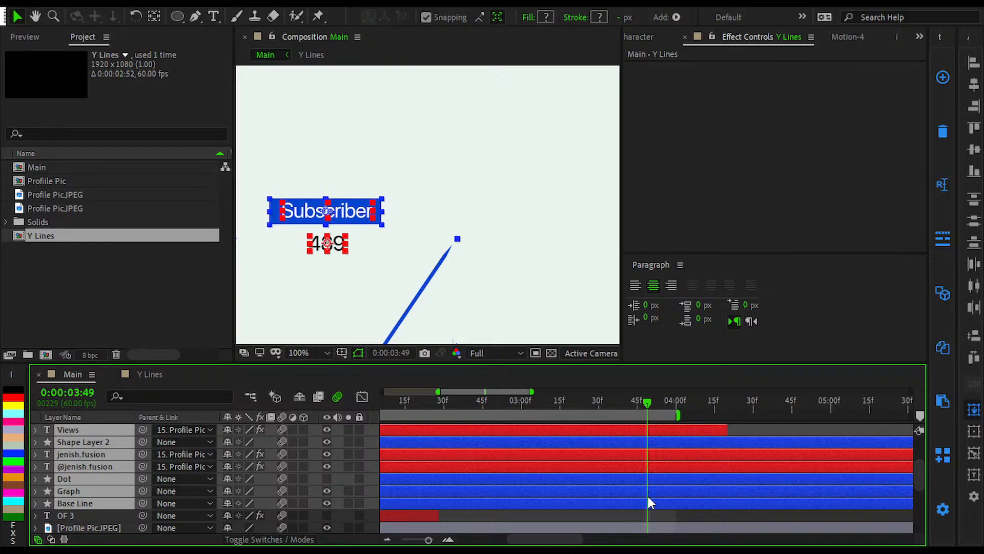
scroll(648, 495, "down", 3)
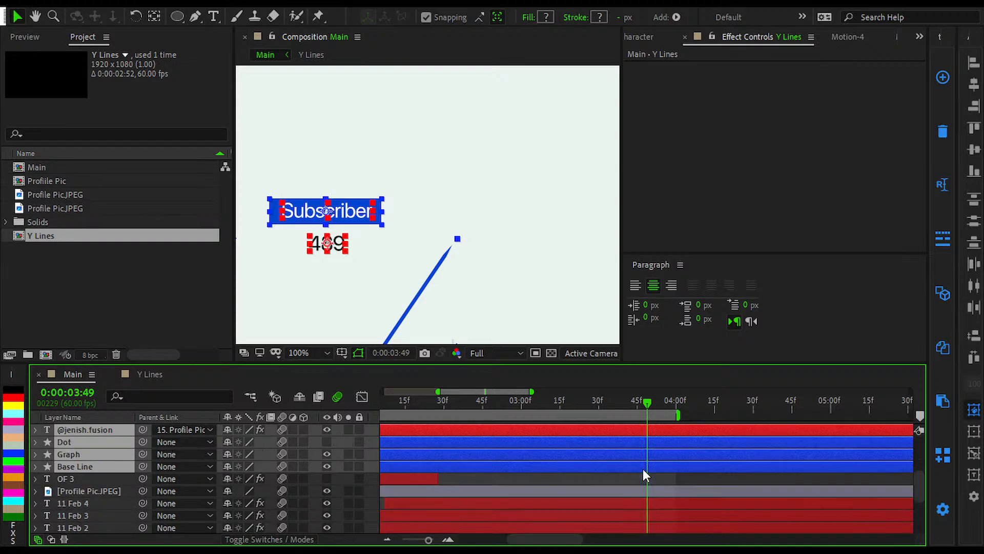
scroll(493, 205, "down", 4)
key("shift+slash")
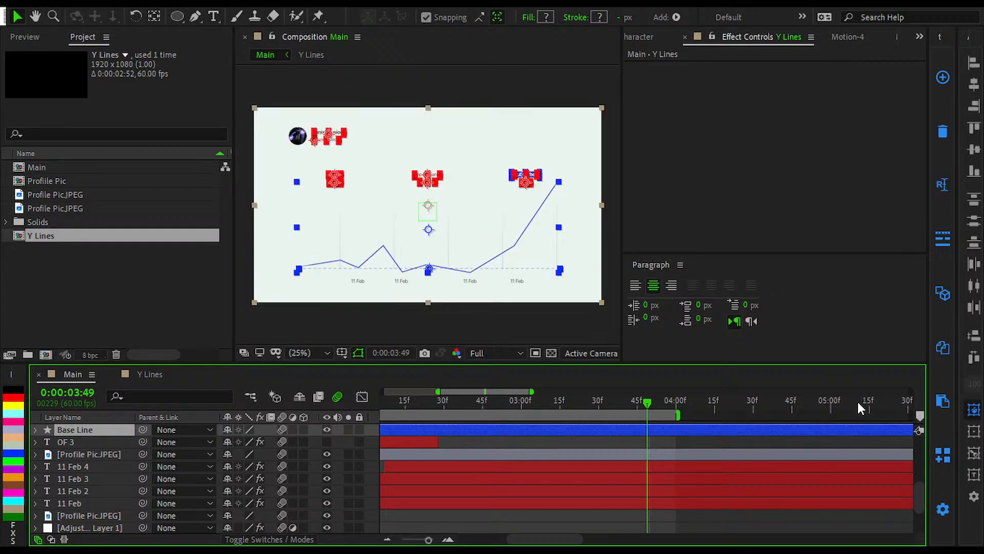
scroll(707, 456, "up", 4)
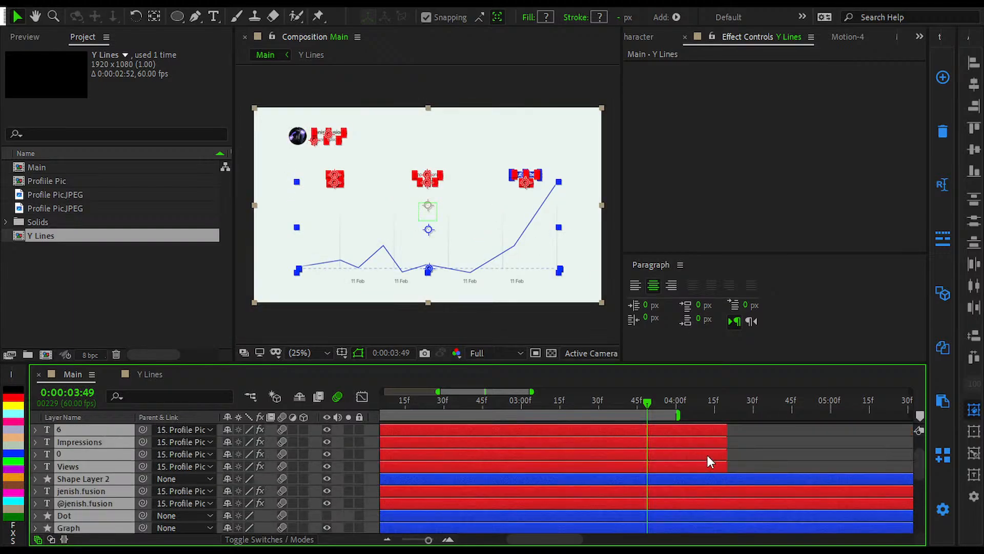
left_click(754, 442)
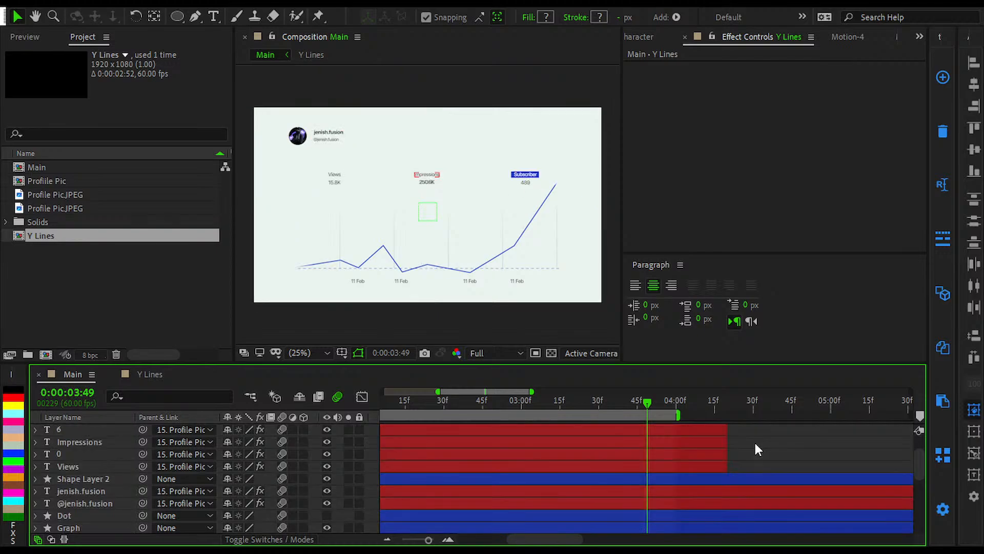
left_click(763, 452)
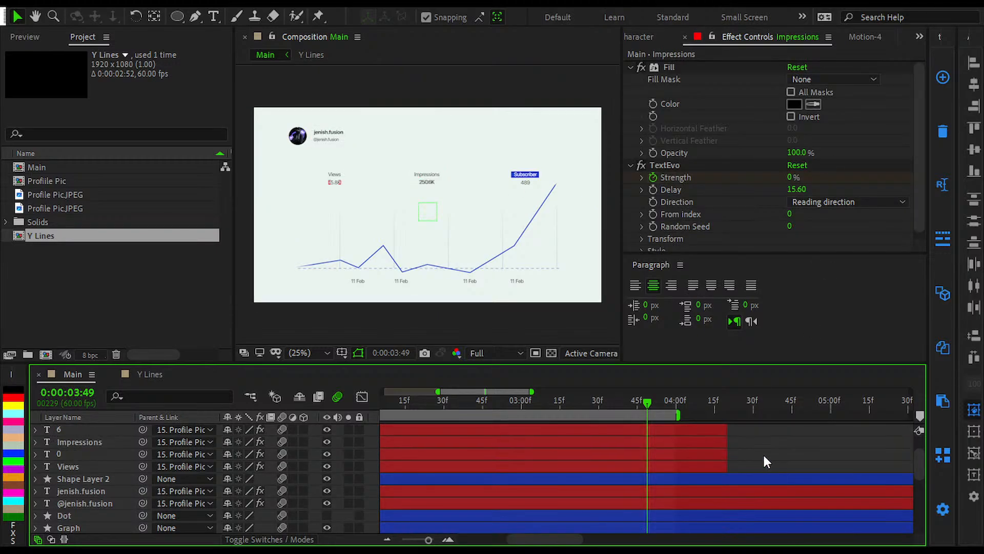
Step: Add an adjustment layer above all layers in Main, start it at 0:00:03:49, and apply S_BlurMoCurves to it
key("ctrl+alt+y")
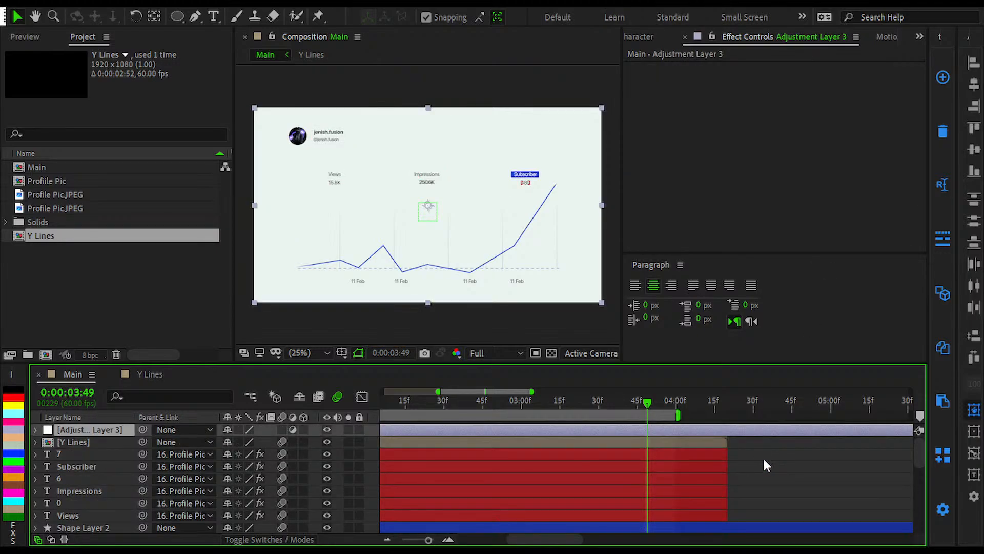
key("alt+bracketleft")
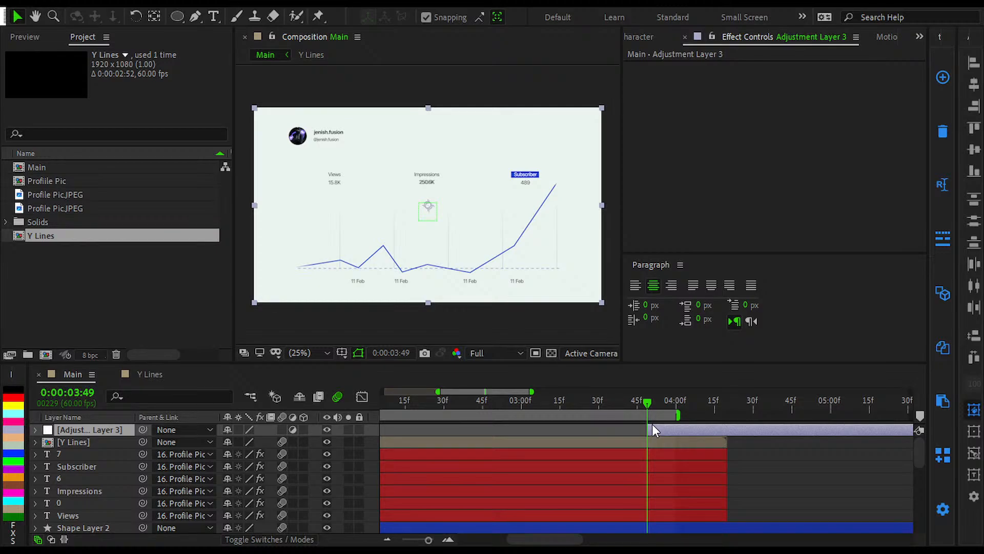
key("Return")
key("k")
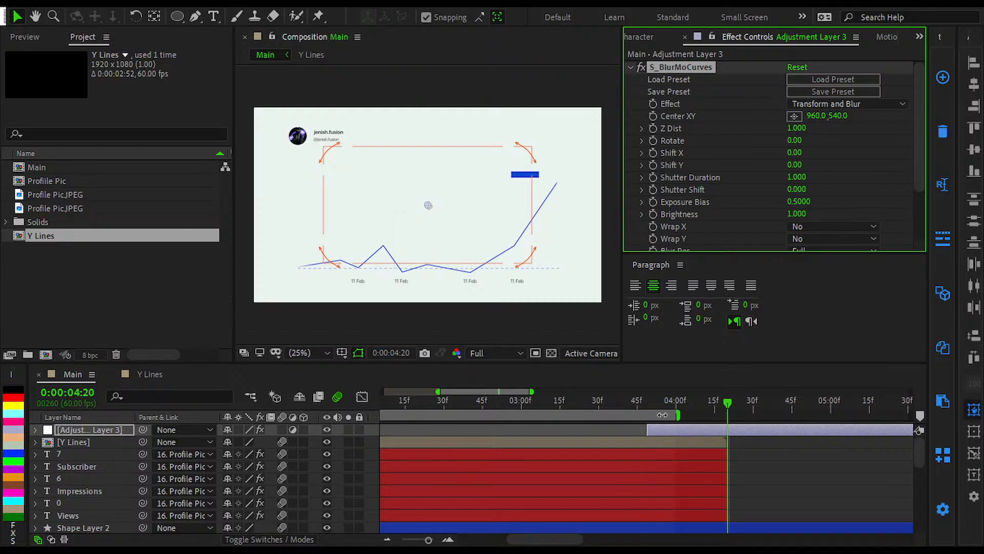
scroll(792, 491, "down", 3)
left_click(597, 501)
scroll(598, 500, "down", 3)
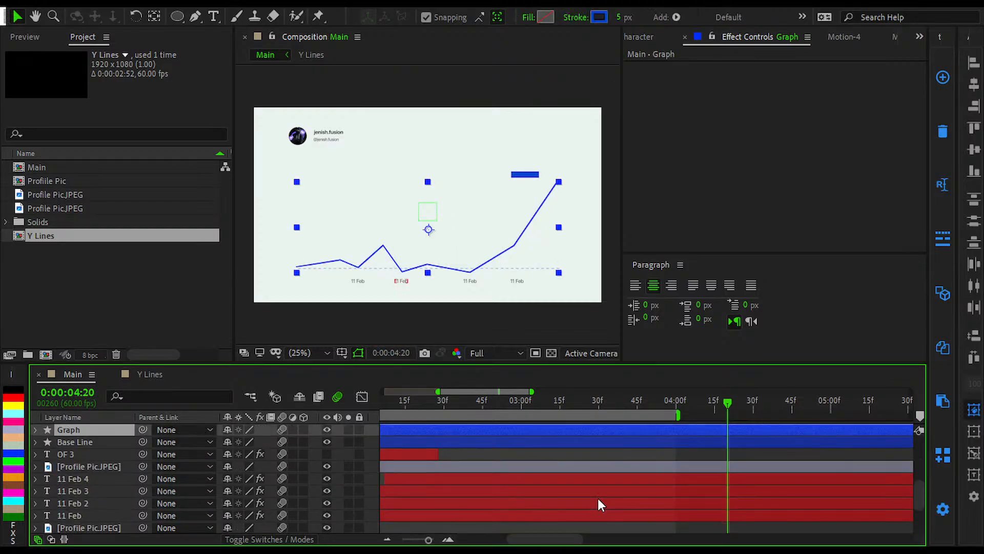
left_click(676, 449)
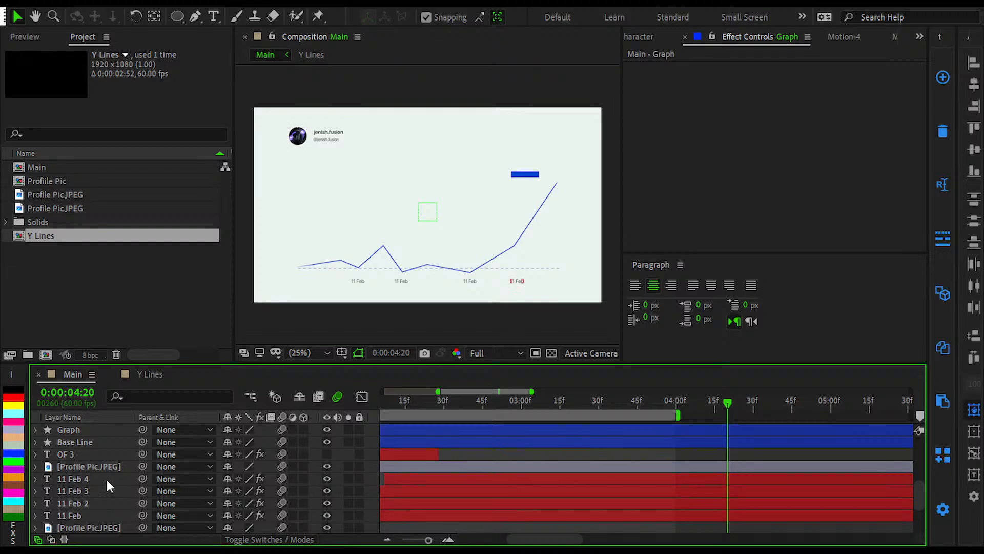
Step: Step back to 0:00:04:19, try S_BlurMoCurves Shift X at -1080 on Adjustment Layer 3, and undo that shift
scroll(102, 504, "down", 2)
scroll(804, 502, "up", 2)
scroll(805, 503, "up", 5)
scroll(737, 447, "up", 3)
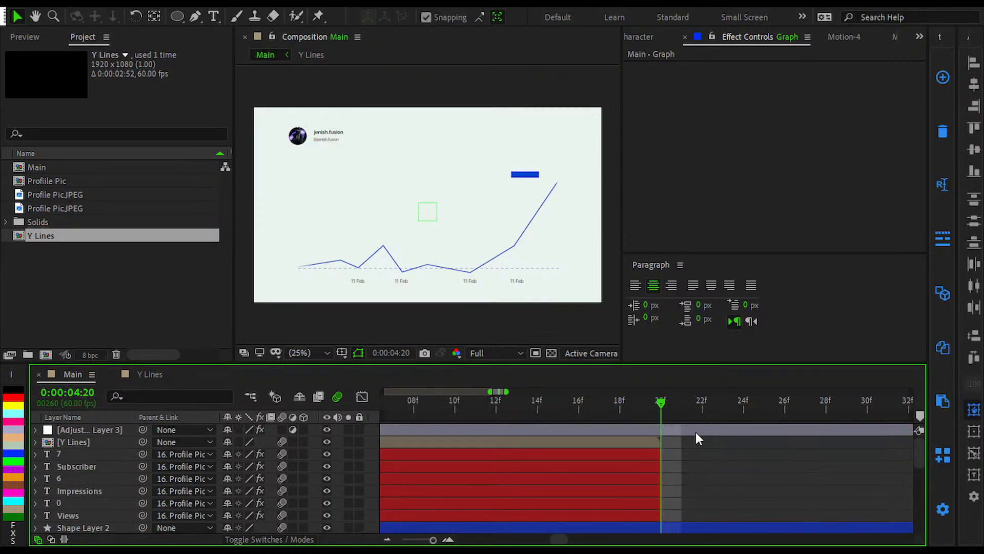
left_click(639, 428)
key("Page_Up")
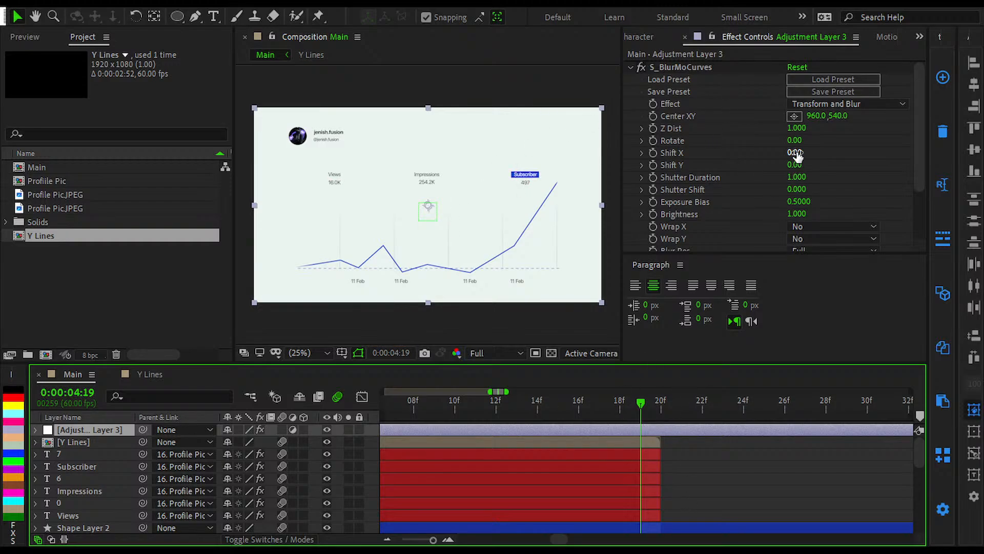
left_click_drag(795, 152, 716, 152)
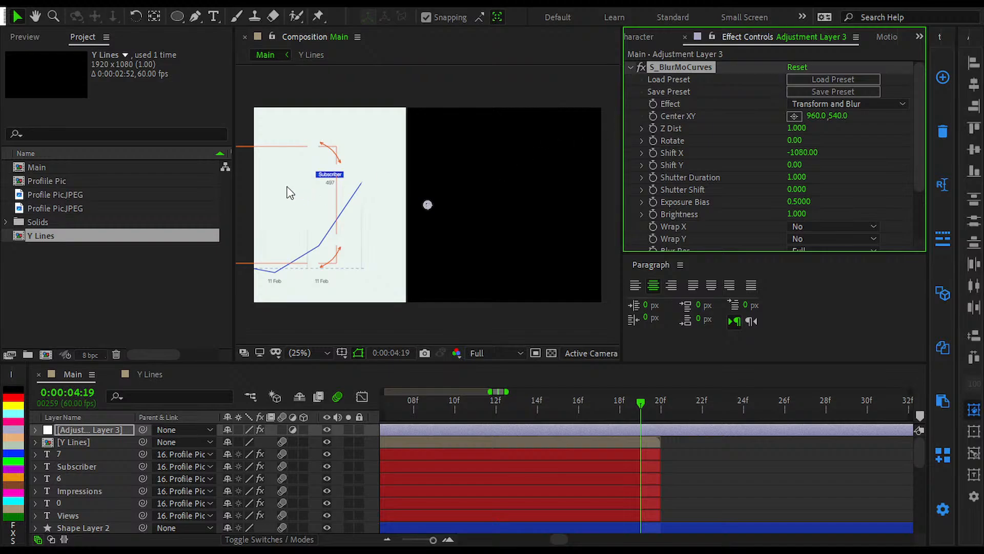
left_click(530, 428)
key("ctrl+z")
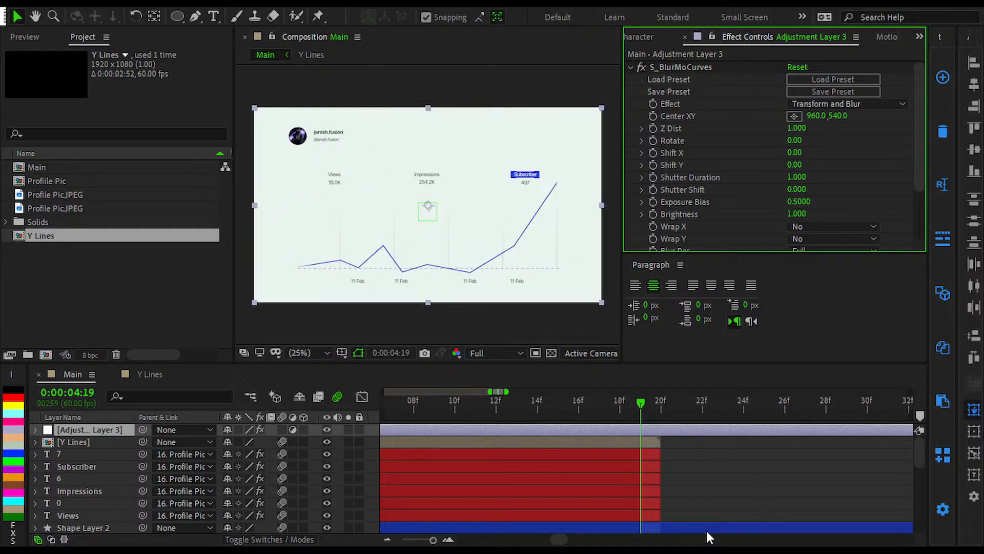
Step: Locate the Background layer, and set S_BlurMoCurves Shift X on Adjustment Layer 3 to -1360
left_click(730, 451)
scroll(53, 452, "down", 5)
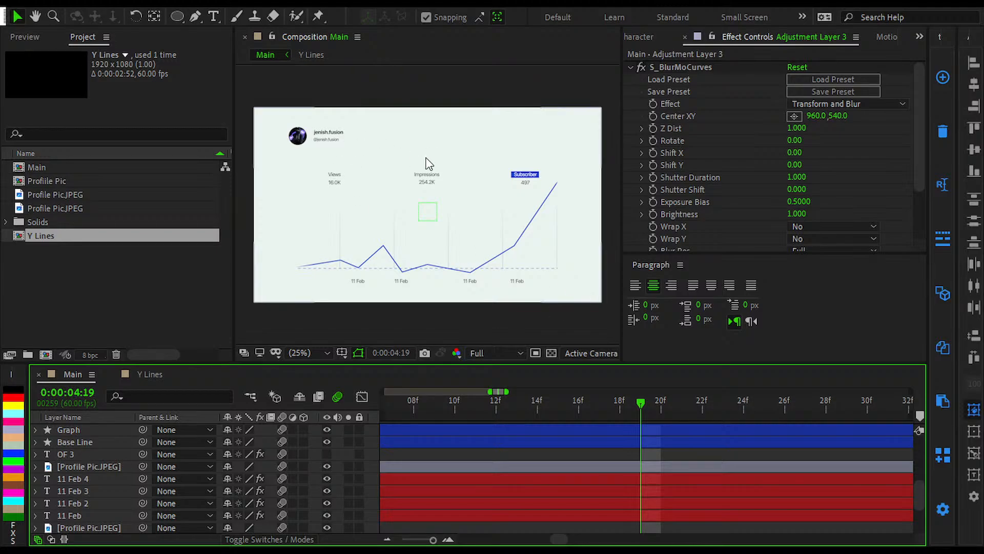
scroll(84, 487, "down", 2)
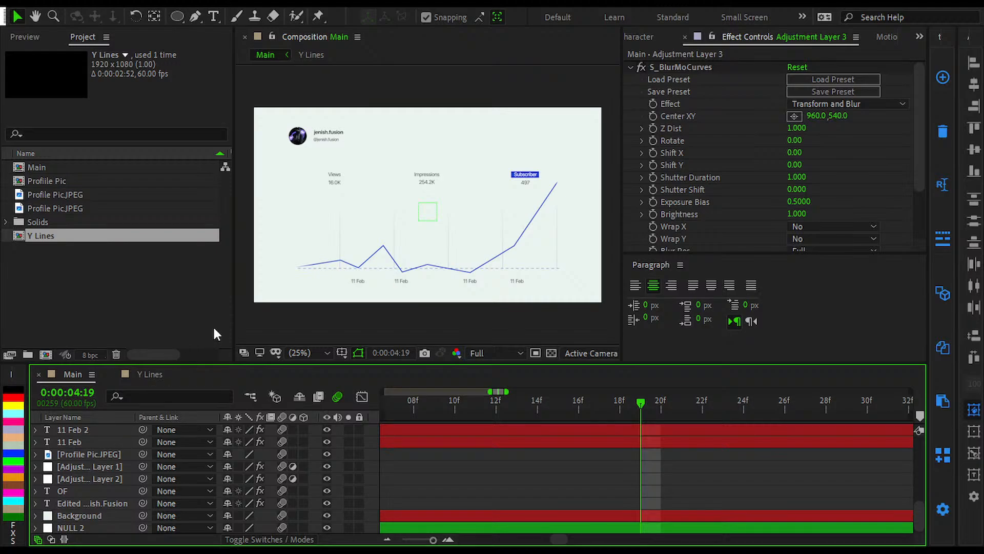
left_click(94, 492)
left_click(89, 510)
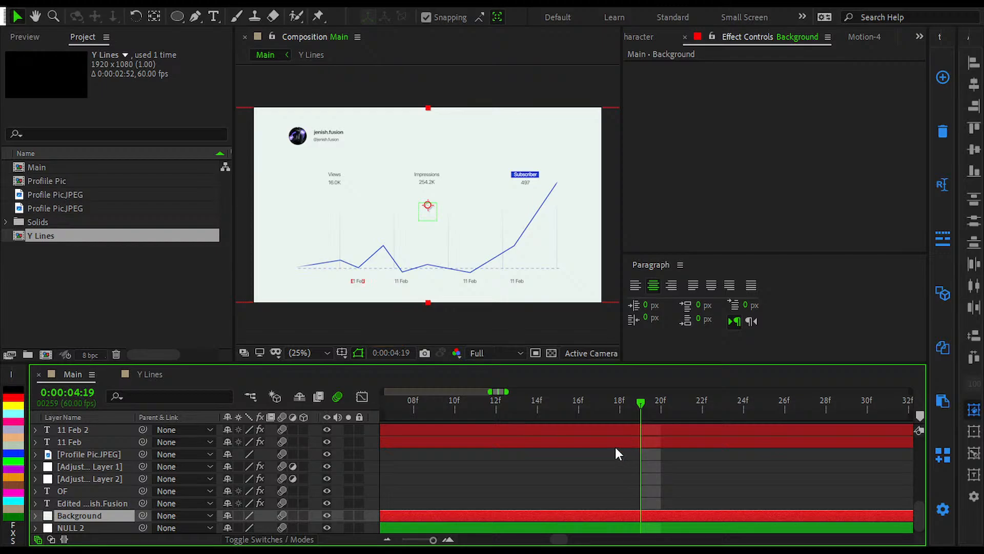
scroll(604, 446, "down", 3)
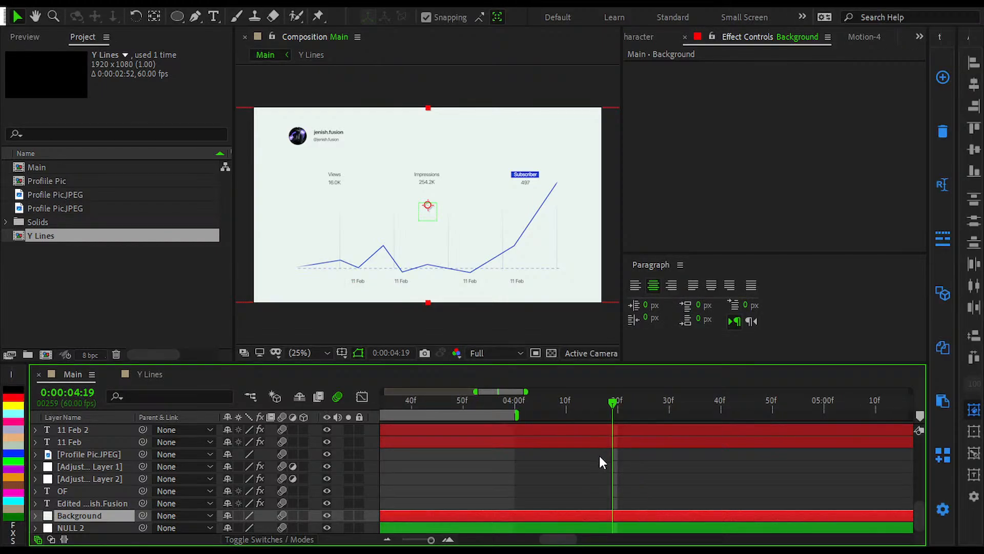
scroll(599, 455, "up", 10)
left_click(610, 430)
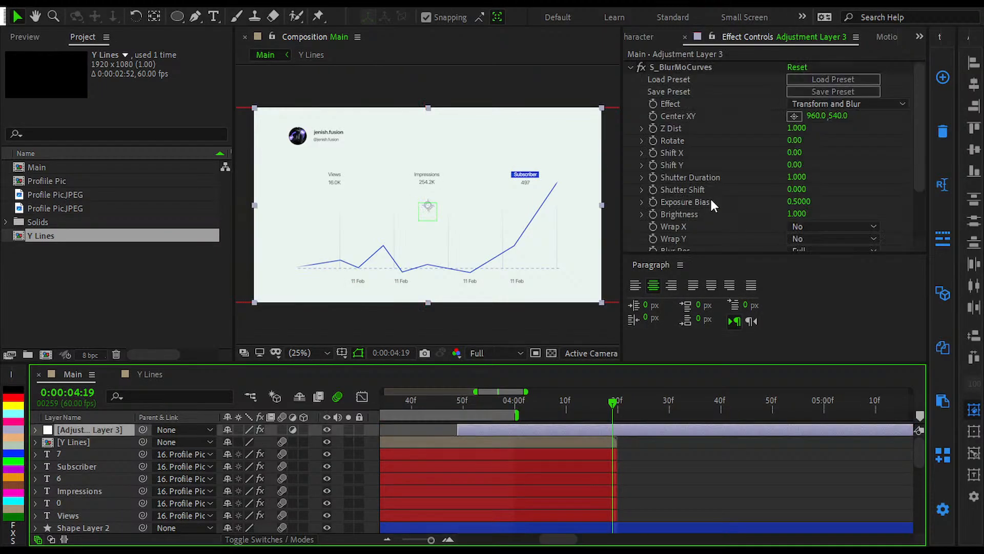
left_click_drag(795, 154, 717, 172)
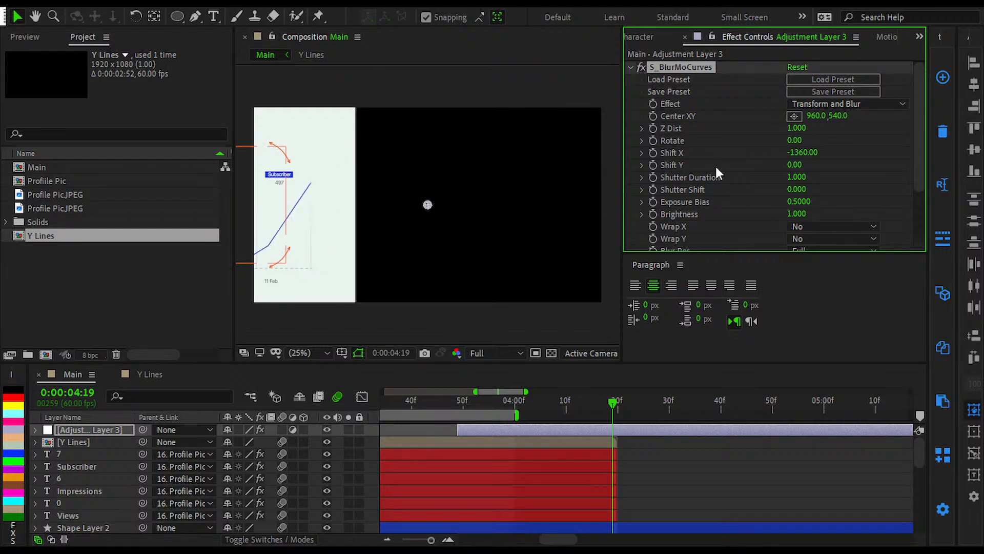
left_click(681, 430)
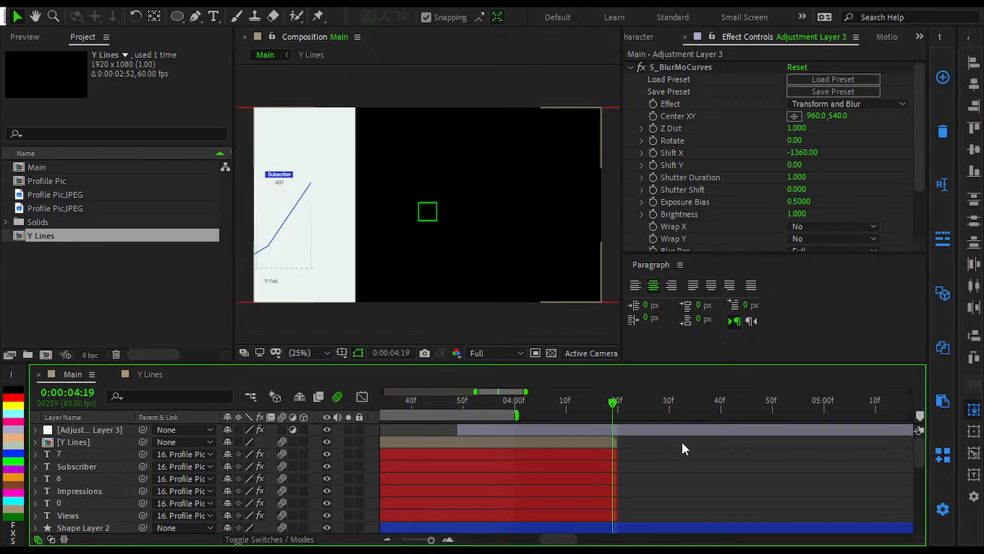
Step: Hide the Background layer to check what it covers in the shifted frame, and show it again
scroll(497, 496, "down", 5)
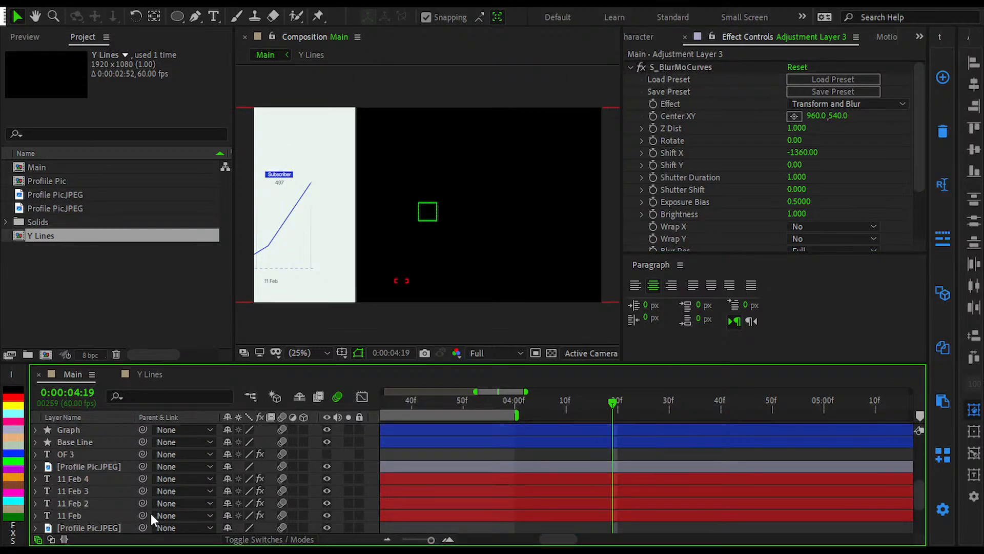
scroll(100, 506, "down", 3)
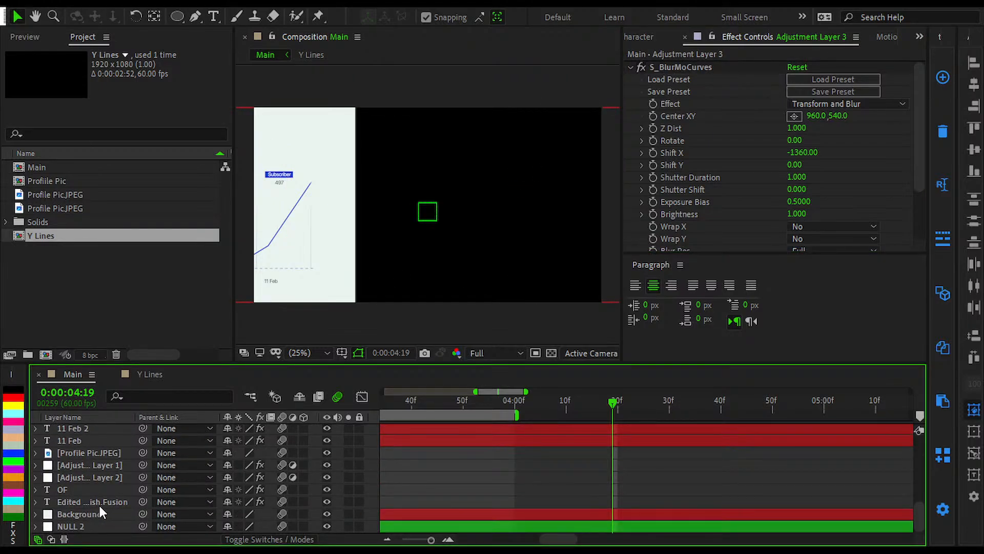
left_click(87, 515)
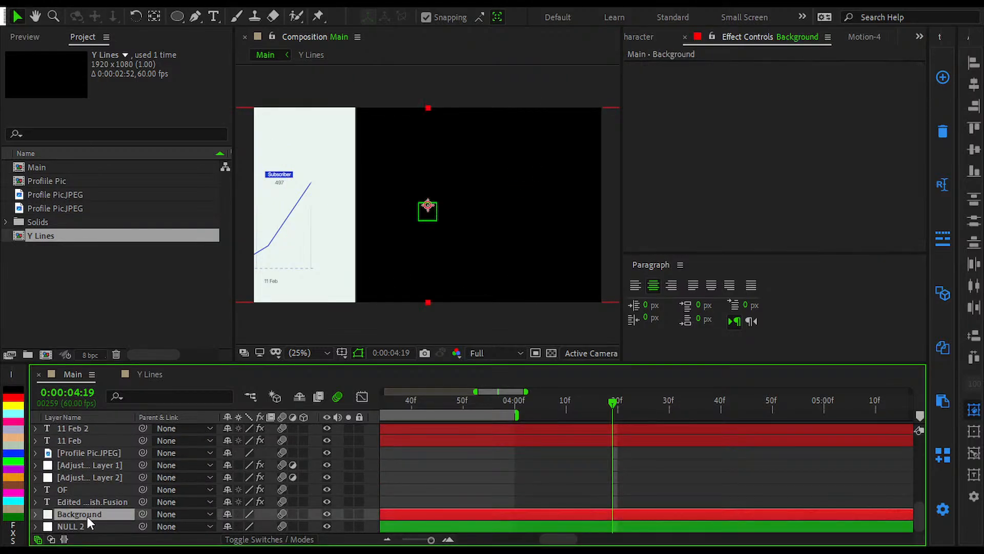
left_click(328, 512)
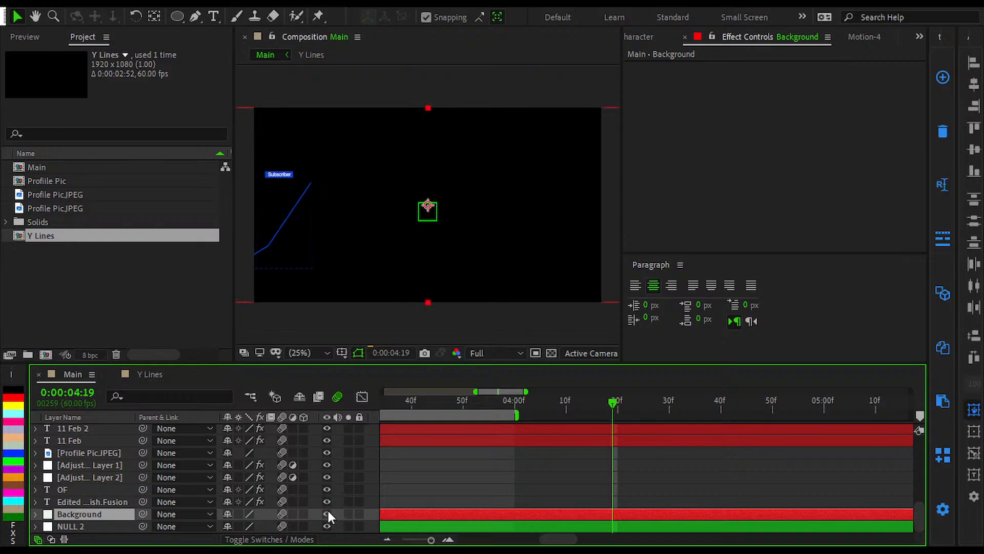
left_click(327, 514)
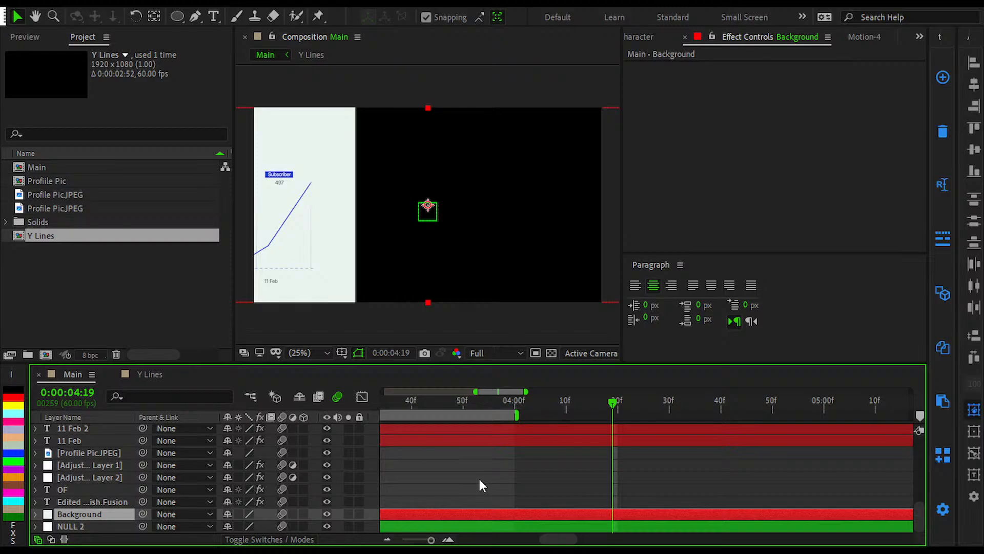
key("ctrl+y")
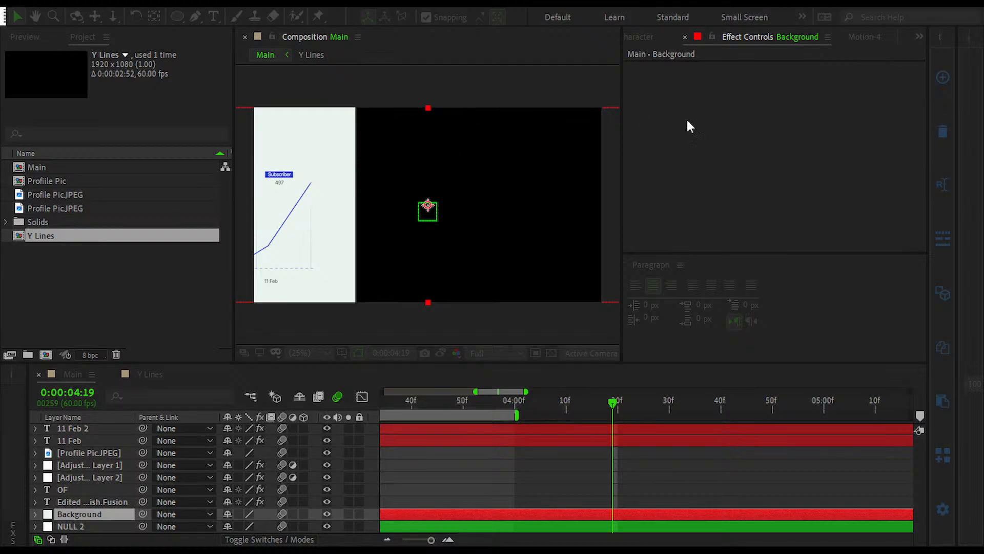
left_click(754, 378)
key("ctrl+alt+shift+v")
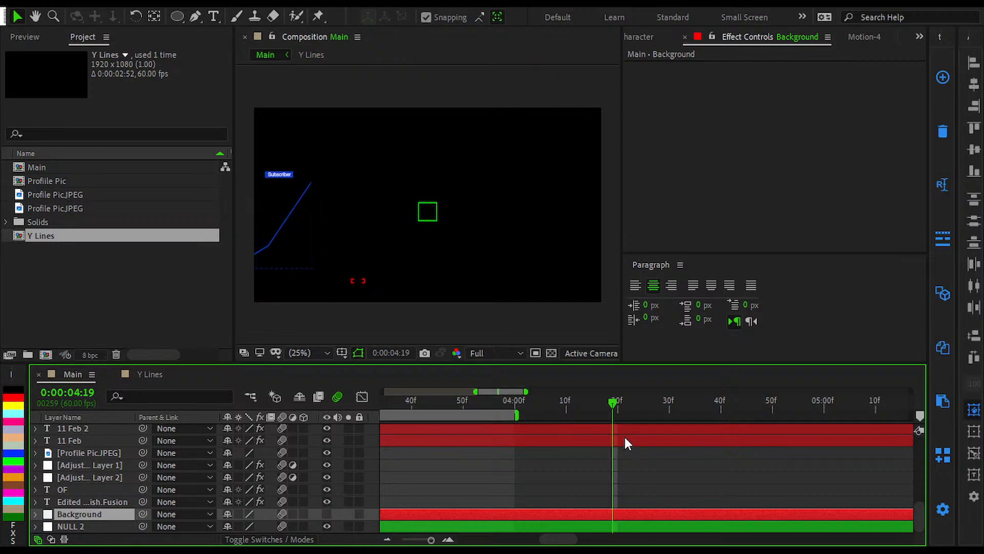
key("ctrl+z")
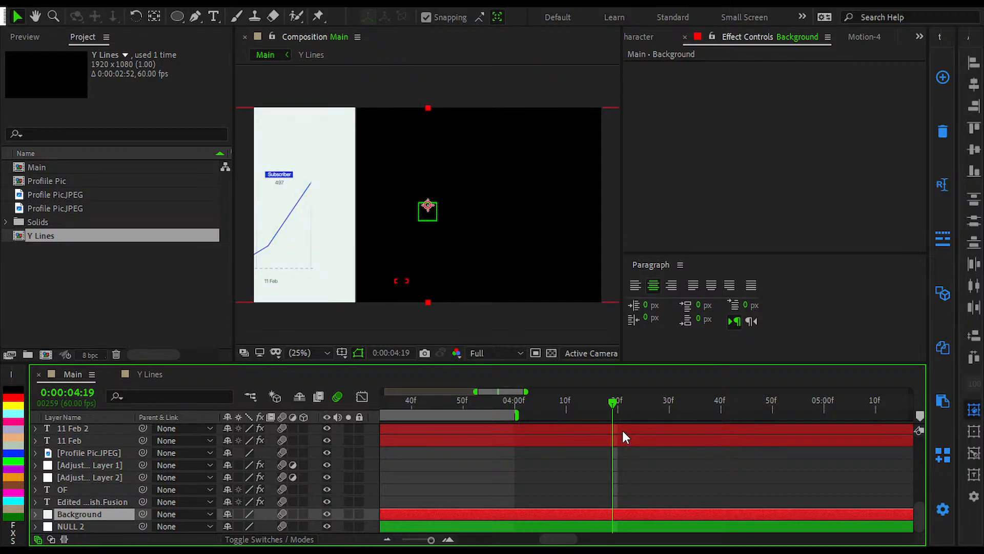
Step: Duplicate the Background layer and move the copy horizontally until it sits just outside the composition's right edge
key("ctrl+shift+y")
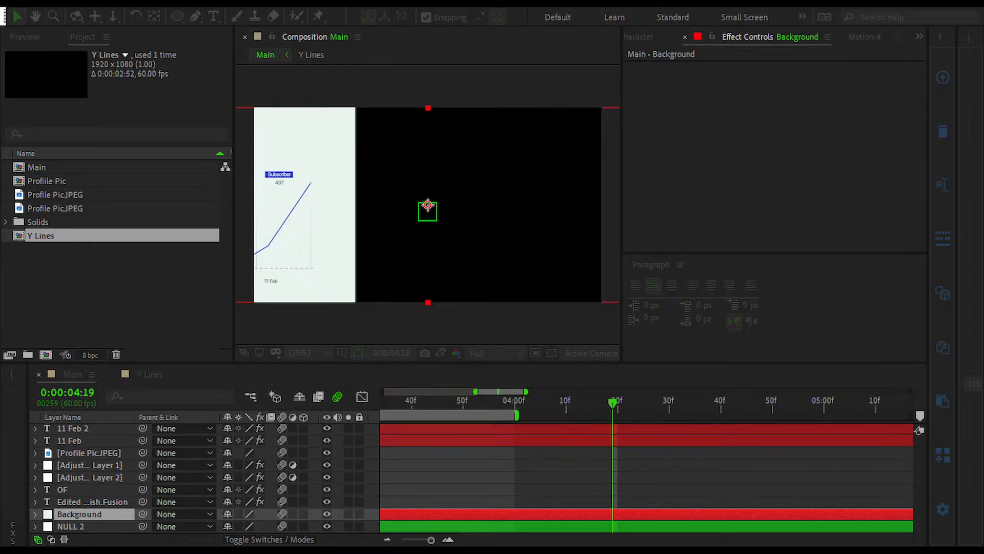
key("Return")
key("ctrl+d")
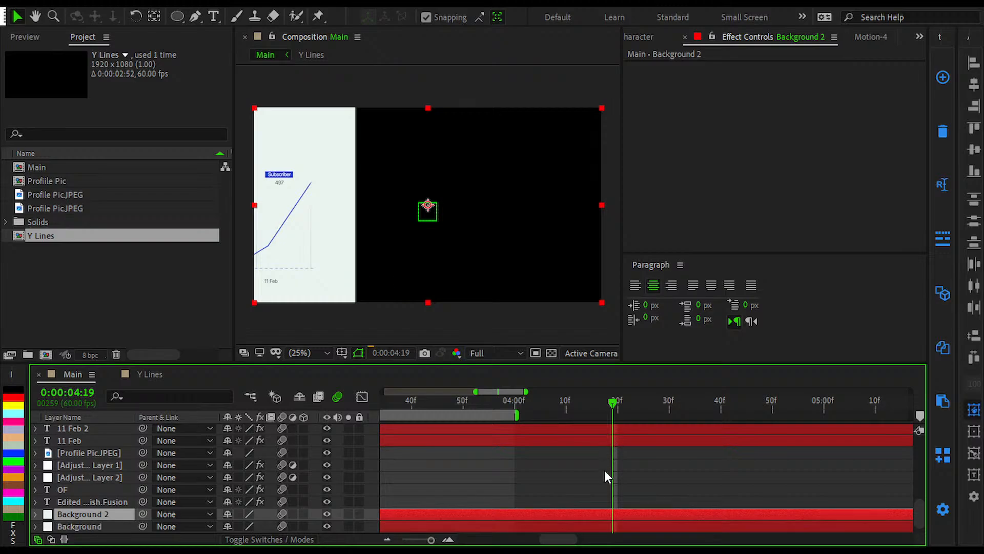
key("shift+Right")
key("shift+Right")
key("shift+Right")
key("shift+Right")
key("shift+Right")
key("shift+Right")
key("shift+Right")
key("shift+Right")
key("shift+Right")
key("shift+Right")
key("shift+Right")
key("shift+Right")
key("shift+Right")
key("shift+Right")
key("shift+Right")
key("shift+Right")
key("shift+Right")
key("shift+Right")
key("shift+Right")
key("shift+Right")
key("shift+Right")
key("shift+Right")
key("shift+Right")
key("shift+Right")
key("shift+Right")
key("shift+Right")
key("shift+Right")
key("shift+Right")
key("shift+Right")
key("shift+Right")
key("shift+Right")
key("shift+Right")
key("shift+Right")
key("shift+Right")
key("shift+Right")
key("shift+Right")
key("shift+Right")
key("shift+Right")
key("shift+Right")
key("shift+Right")
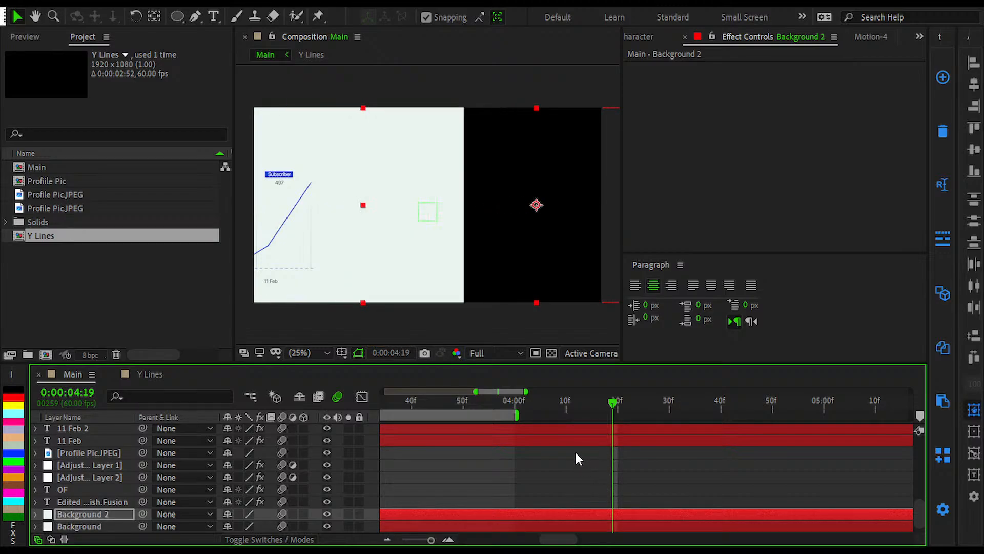
key("shift+Right")
key("shift+Right")
key("shift+Right")
key("shift+Right")
key("shift+Right")
key("shift+Right")
key("shift+Right")
key("shift+Right")
key("shift+Right")
key("shift+Right")
key("shift+Right")
key("shift+Right")
key("shift+Right")
key("shift+Right")
key("shift+Right")
key("shift+Right")
key("shift+Right")
key("shift+Right")
key("shift+Right")
key("shift+Right")
key("shift+Right")
key("shift+Right")
key("shift+Right")
key("shift+Right")
key("shift+Right")
key("shift+Right")
key("shift+Right")
key("shift+Right")
key("shift+Right")
key("shift+Right")
key("shift+Right")
key("shift+Right")
key("shift+Right")
key("shift+Right")
key("shift+Right")
key("shift+Right")
key("shift+Right")
key("shift+Right")
key("shift+Right")
key("shift+Right")
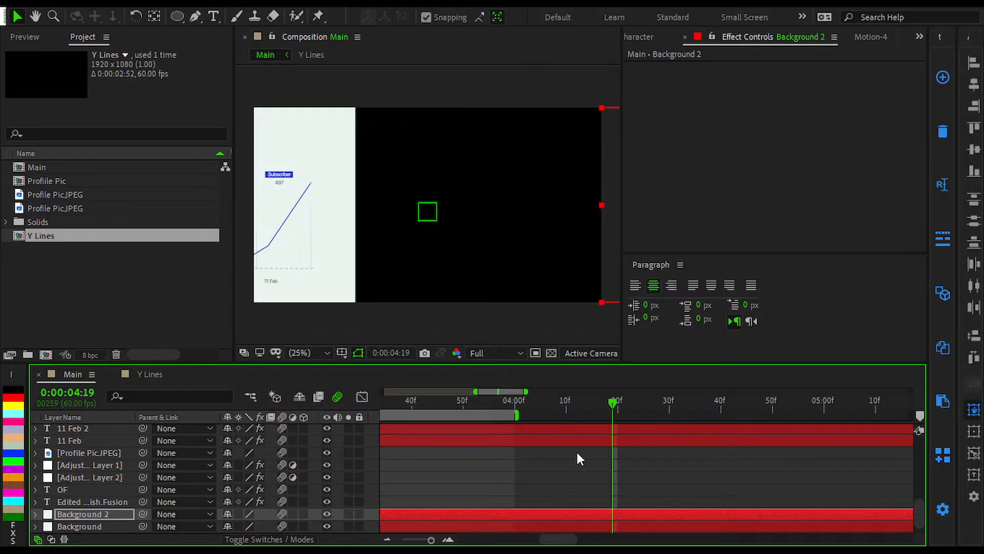
Step: Set S_BlurMoCurves Shift X on Adjustment Layer 3 to -1920
scroll(597, 475, "down", 5)
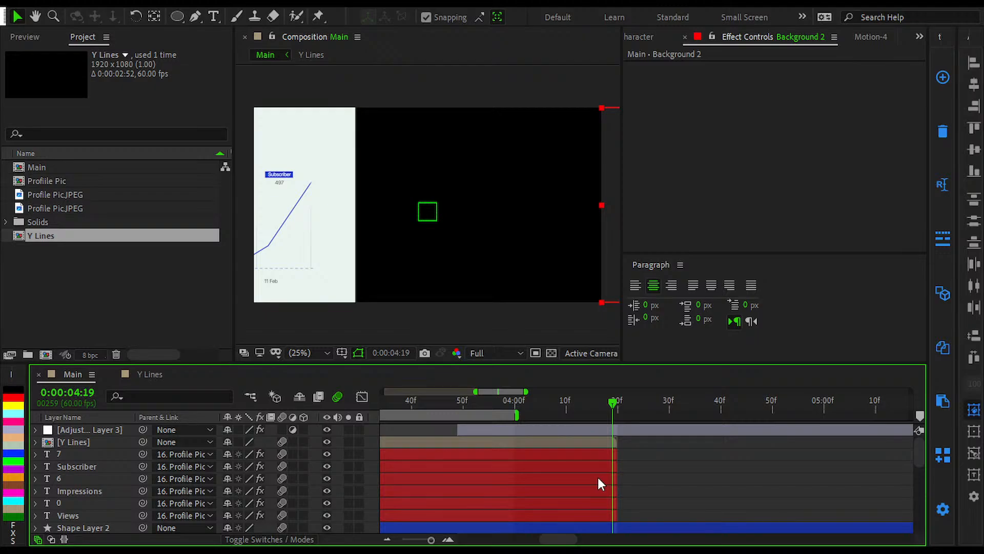
left_click(601, 432)
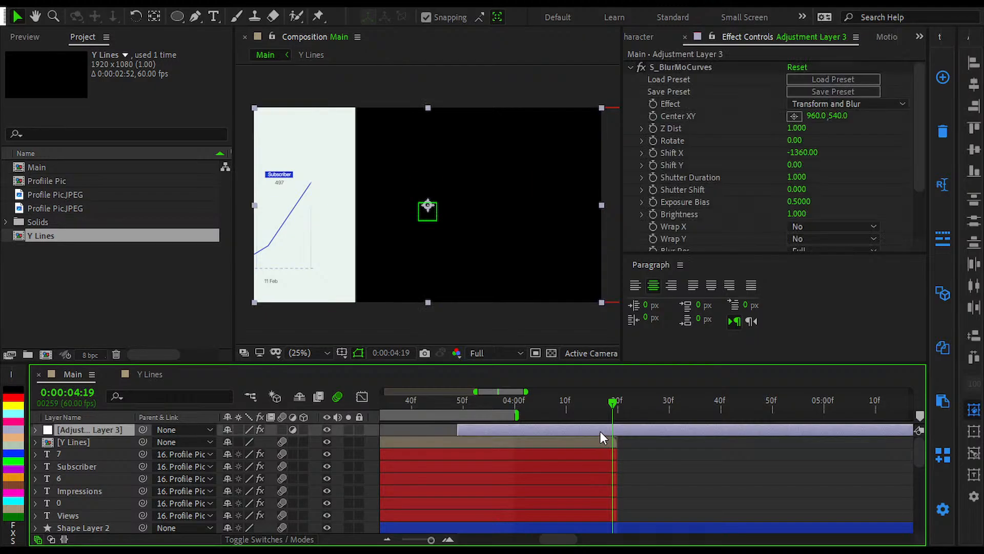
left_click(795, 152)
left_click_drag(795, 152, 787, 153)
left_click(808, 150)
type("-")
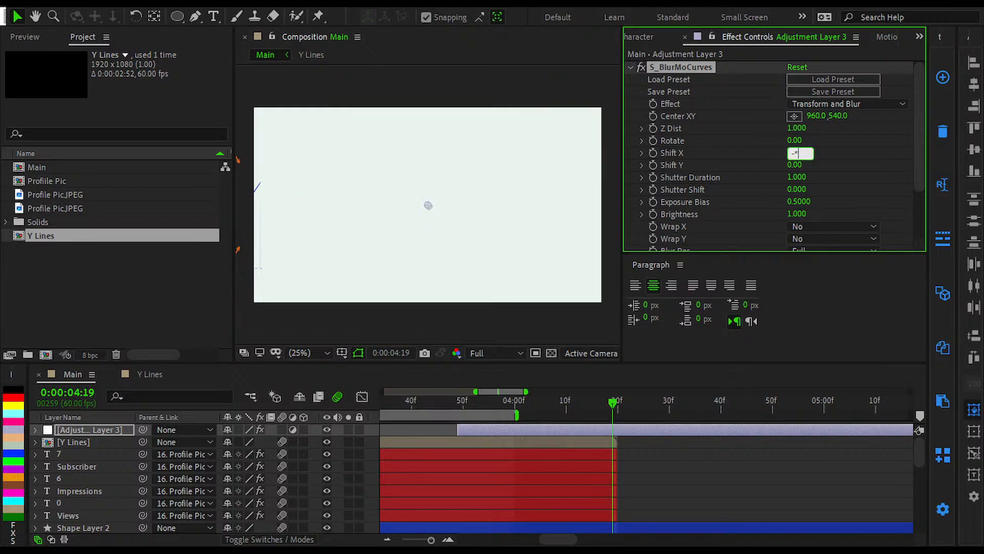
type("1920")
key("Return")
Step: Set the work area from just before Adjustment Layer 3's start to 0:00:04:55 and preview it
scroll(693, 457, "down", 10)
scroll(582, 507, "down", 1)
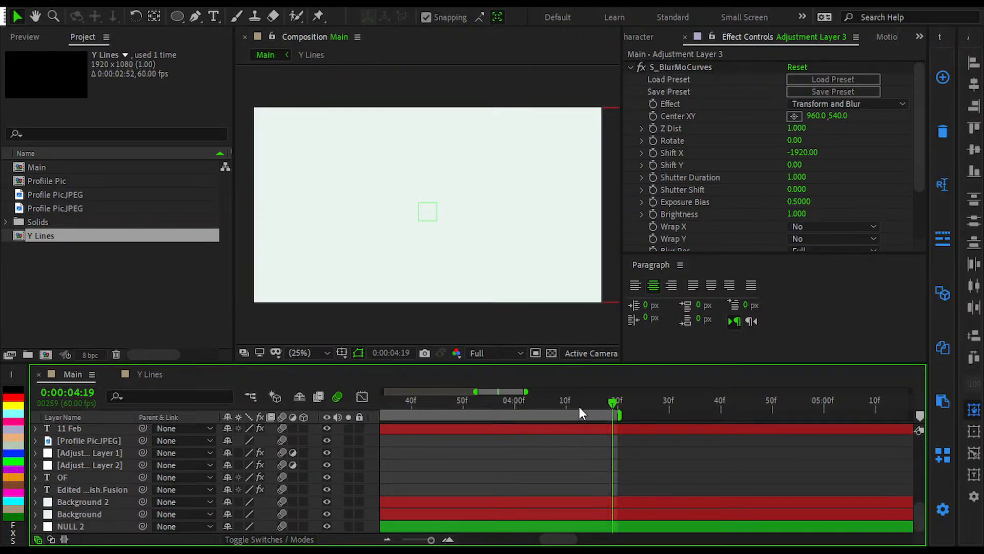
scroll(647, 485, "up", 6)
scroll(552, 427, "down", 5)
scroll(509, 438, "up", 8)
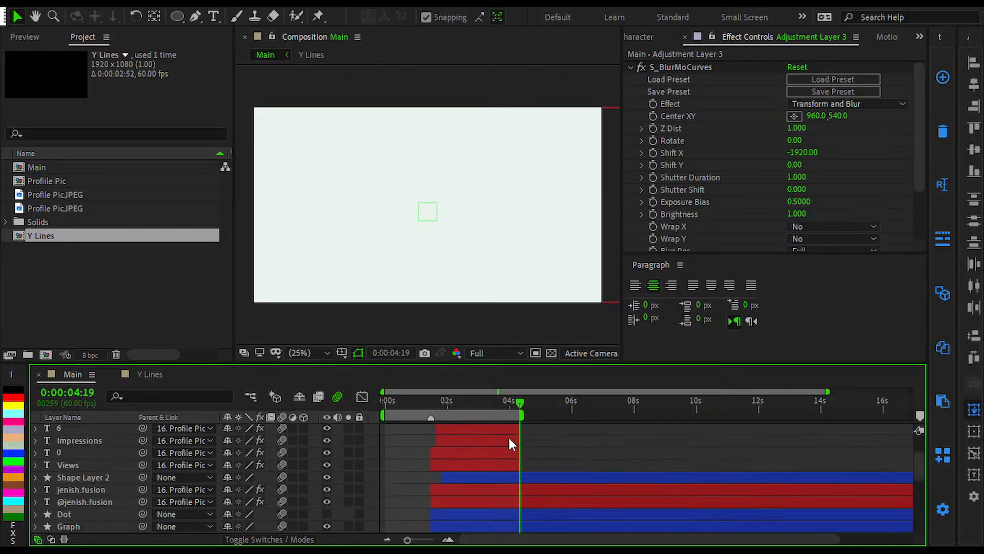
scroll(509, 437, "up", 4)
left_click_drag(481, 403, 478, 404)
key("b")
left_click_drag(579, 402, 626, 411)
key("n")
key("space")
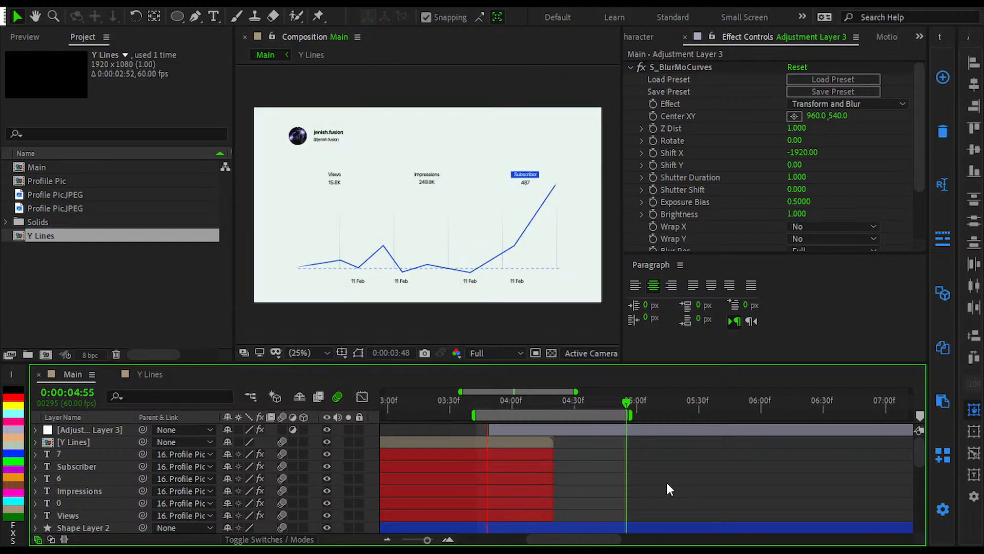
Step: Start keyframing S_BlurMoCurves Shift X at Adjustment Layer 3's first frame, 0:00:03:49
left_click(506, 402)
left_click_drag(508, 405, 511, 407)
left_click(512, 425)
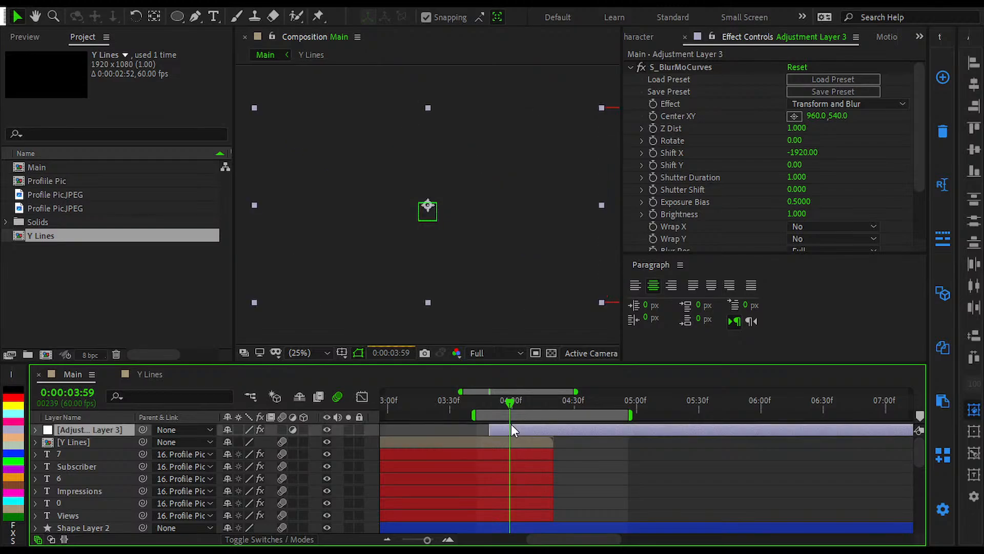
key("i")
left_click(652, 153)
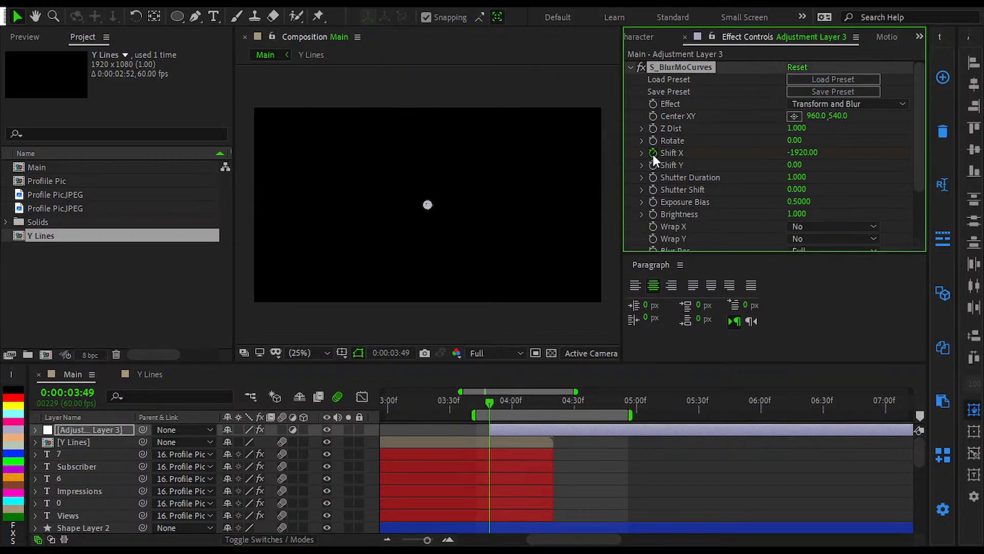
Step: Add a second Shift X keyframe at 0:00:04:40 with the value -1920
key("Page_Down")
key("shift+Page_Down")
key("shift+Page_Down")
key("shift+Page_Down")
key("shift+Page_Down")
key("shift+Page_Down")
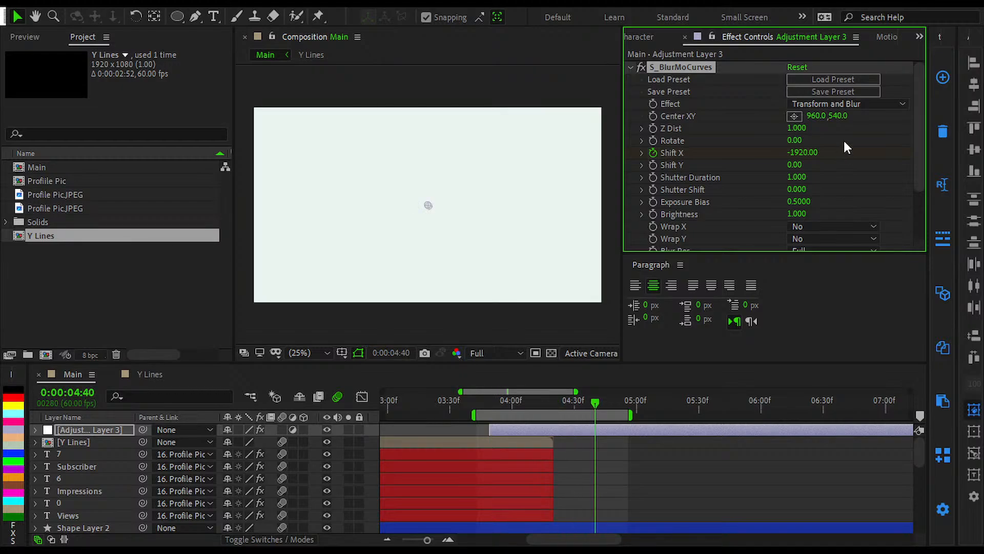
key("u")
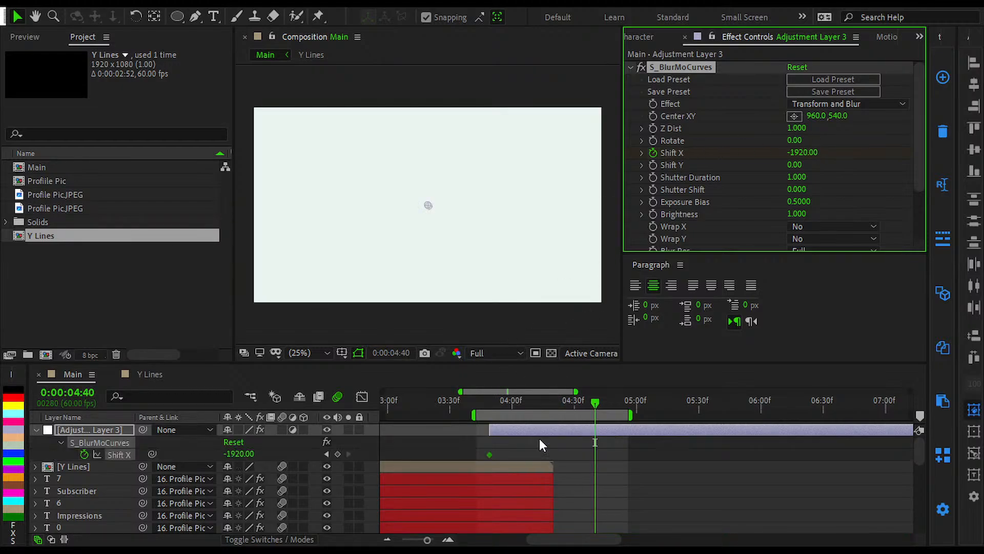
left_click(338, 454)
Step: Set the first Shift X keyframe, at 0:00:03:49, to 0
left_click(326, 454)
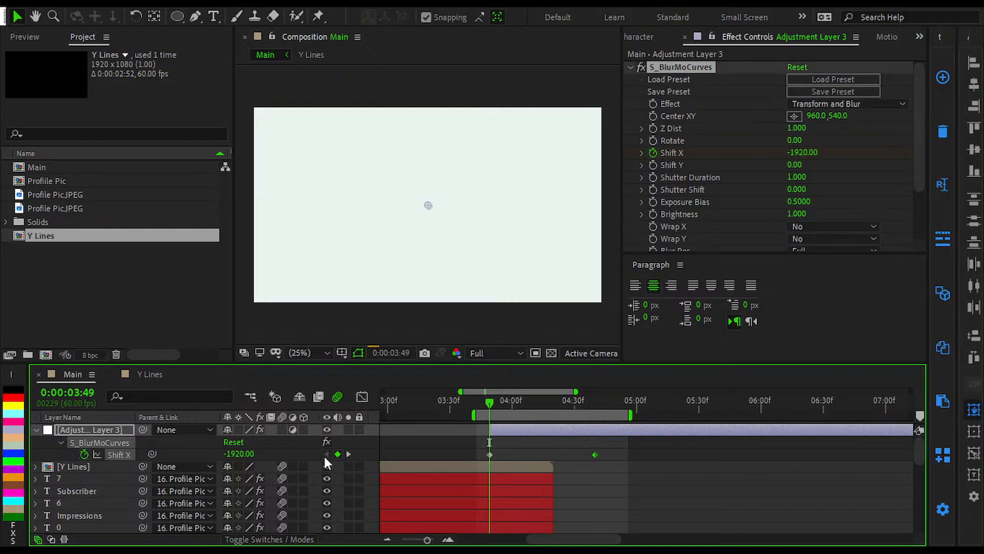
left_click(238, 454)
type("0")
left_click(309, 447)
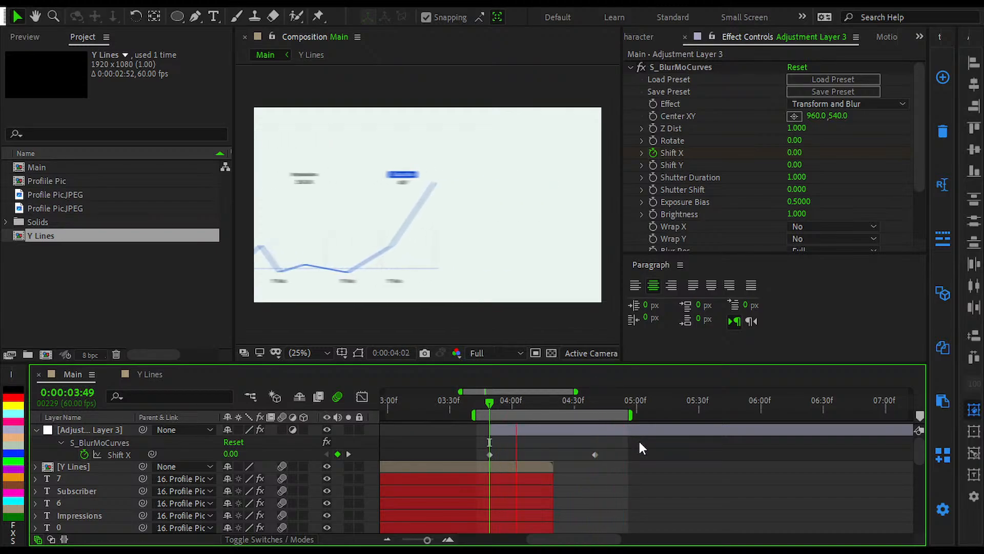
Step: Apply Easy Ease to both S_BlurMoCurves Shift X keyframes on Adjustment Layer 3 and preview the slide
left_click_drag(632, 446, 435, 448)
left_click(551, 405)
key("Page_Down")
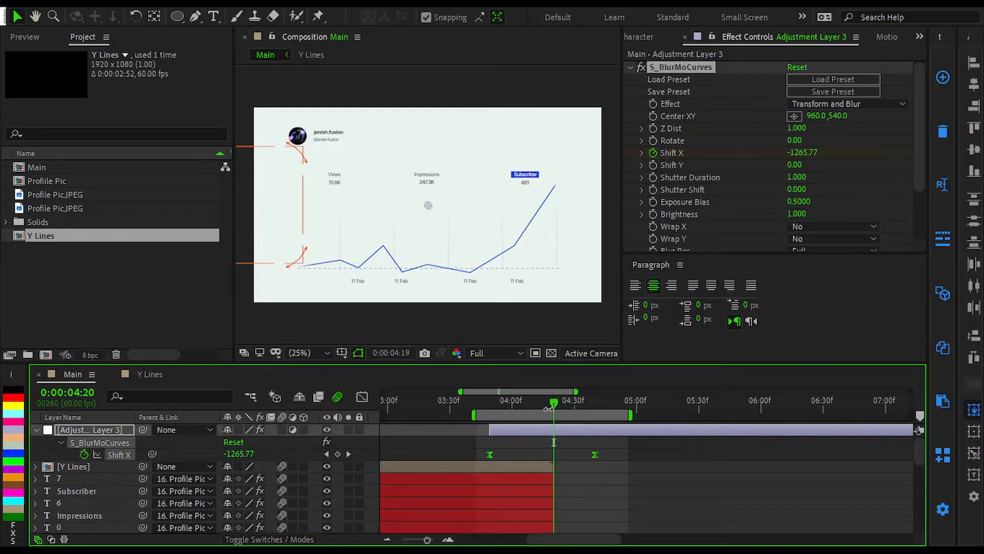
key("space")
key("shift+Page_Down")
key("shift+Page_Down")
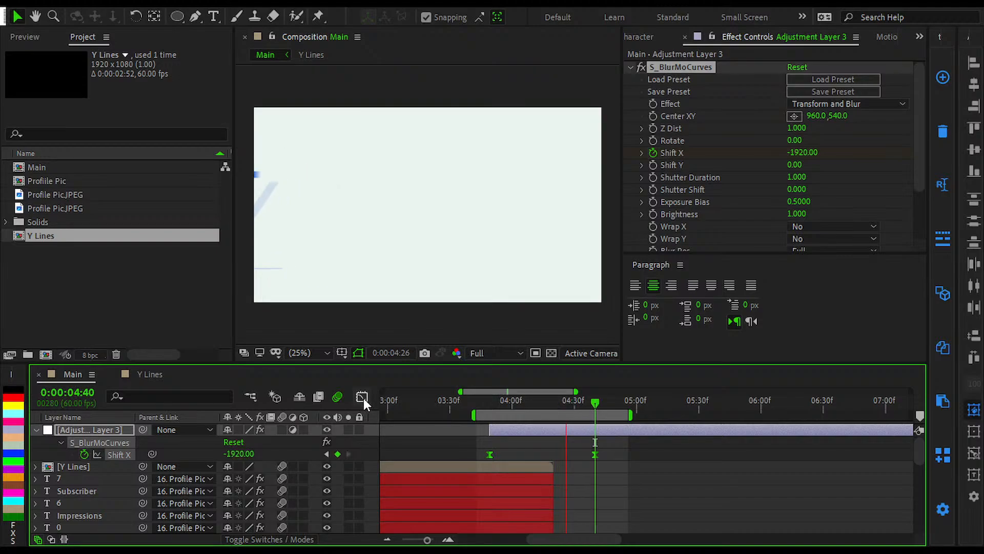
key("space")
Step: Slow the slide by moving the second Shift X keyframe to 0:00:04:50
left_click(585, 456)
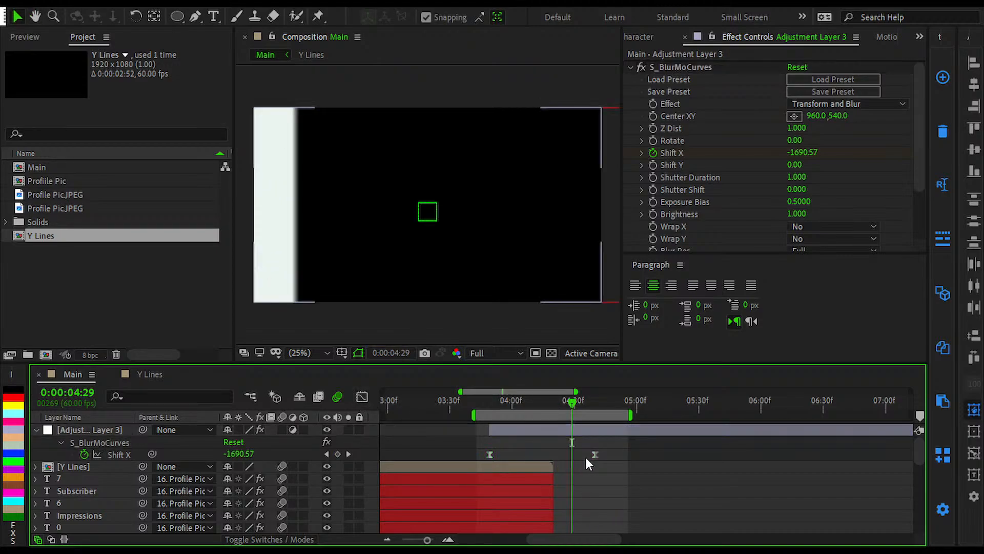
key("shift+Page_Down")
key("shift+Page_Down")
key("Page_Down")
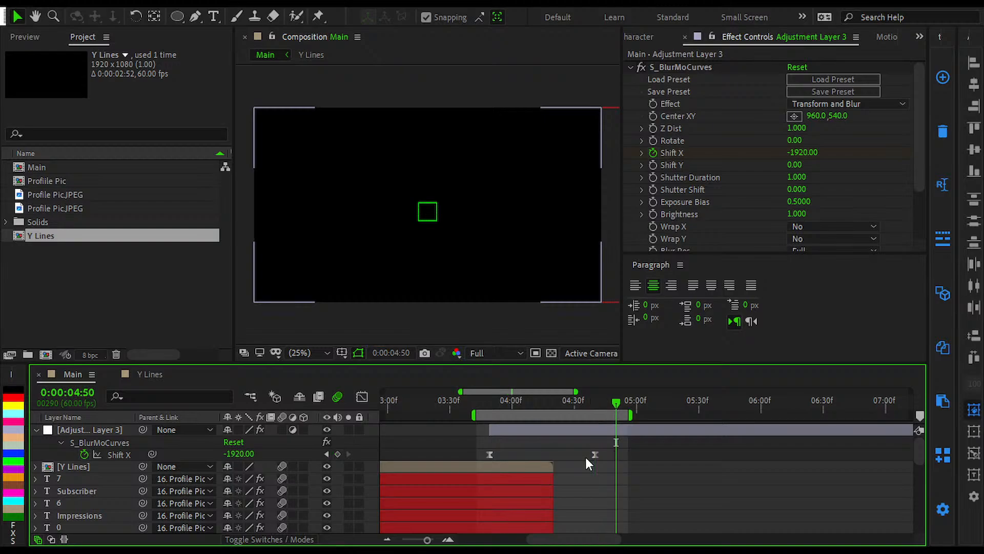
left_click_drag(595, 454, 472, 461)
Step: Shape the Shift X speed graph with about 68% outgoing influence on the first keyframe and 66% incoming on the last
key("shift+Page_Up")
key("shift+Page_Up")
key("shift+Page_Up")
key("shift+F3")
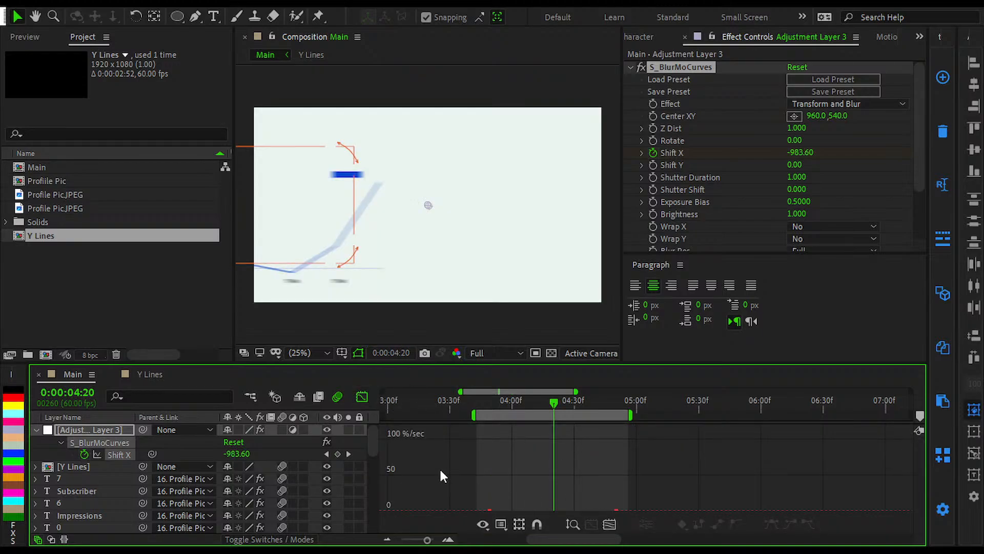
left_click(607, 523)
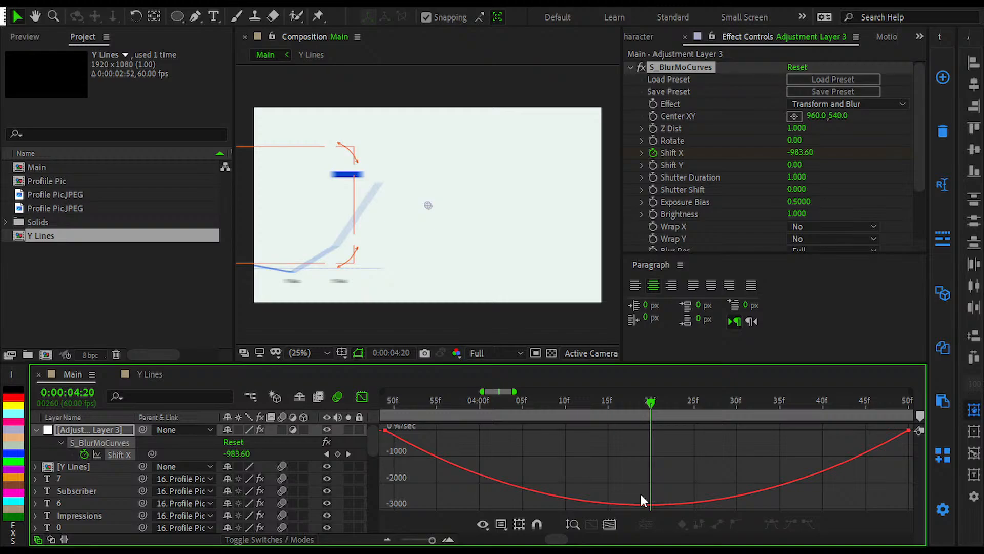
left_click(619, 502)
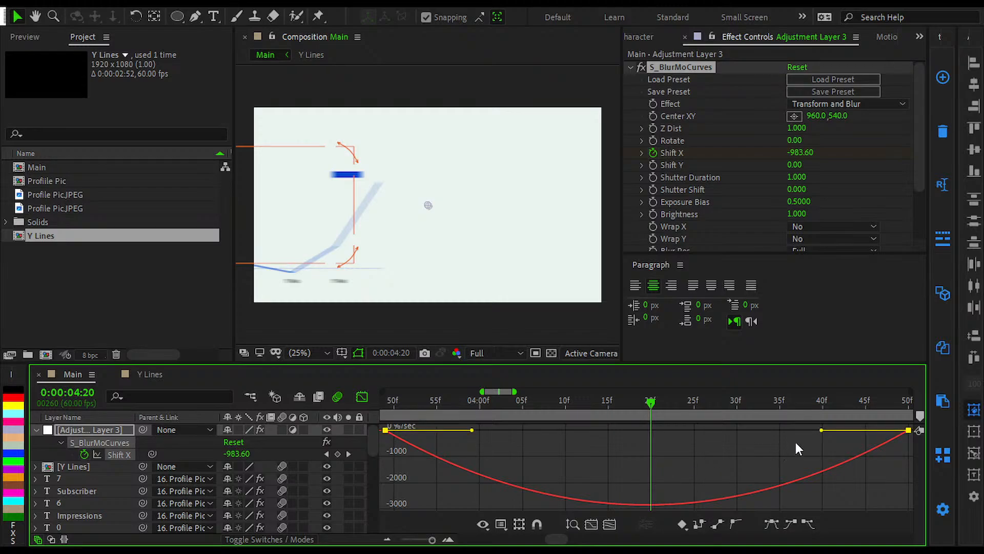
left_click_drag(821, 429, 697, 432)
left_click_drag(472, 432, 564, 432)
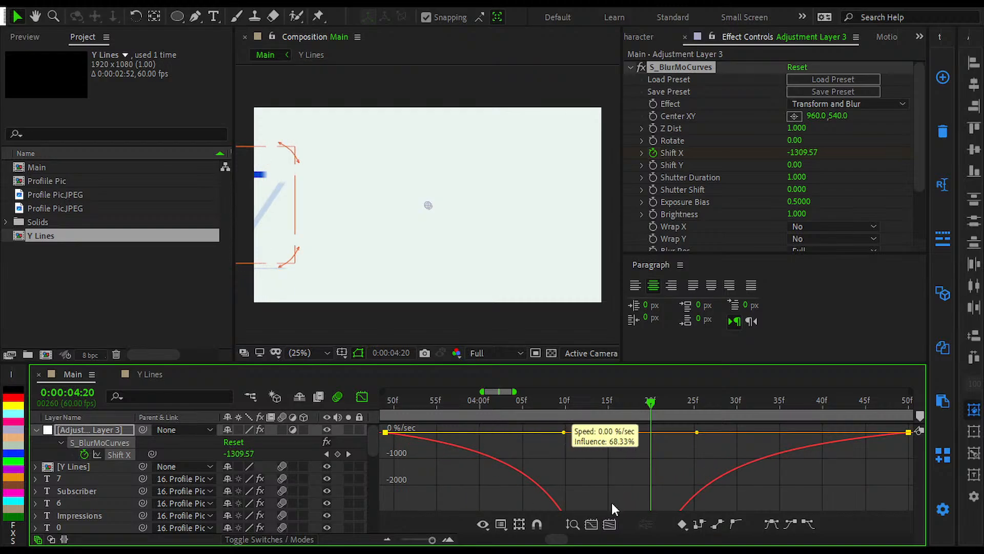
left_click(609, 522)
left_click_drag(698, 430, 739, 431)
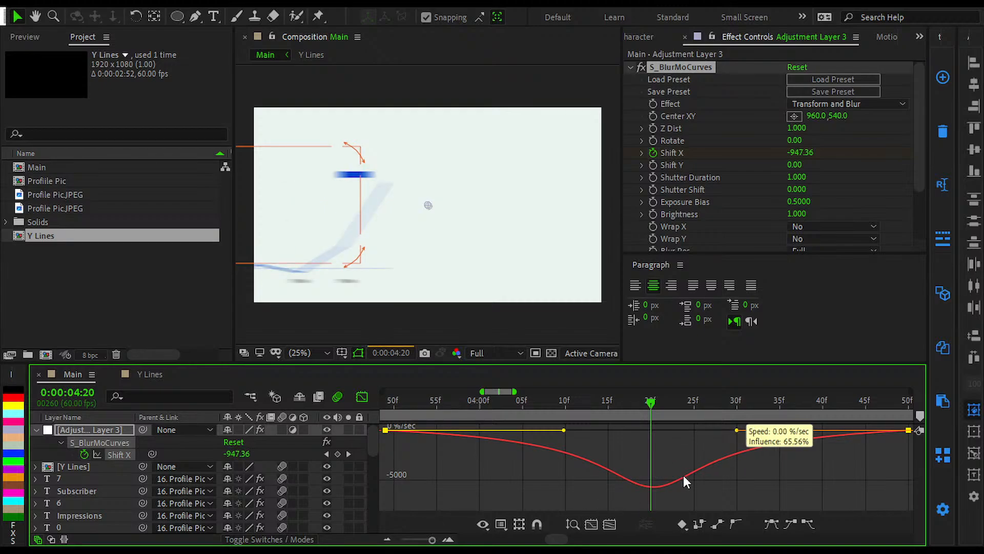
left_click(663, 478)
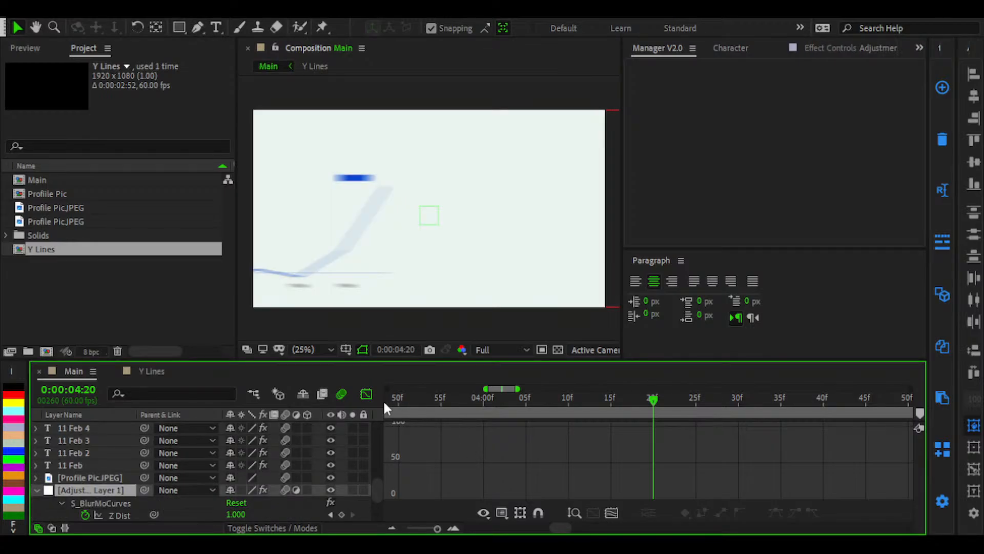
Step: Return from the graph editor to the layer view and collapse Adjustment Layer 1's revealed keyframes
left_click(365, 394)
key("semicolon")
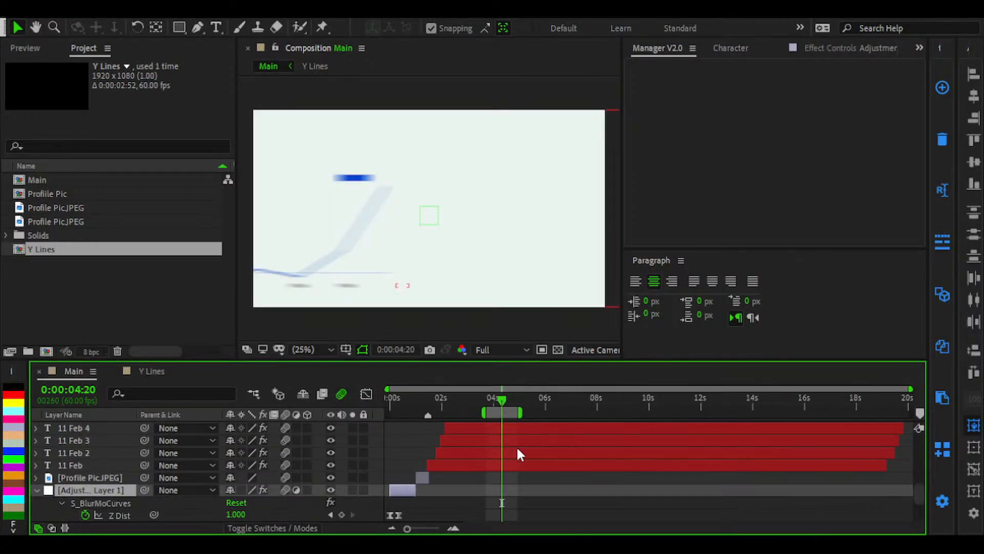
scroll(359, 447, "up", 4)
left_click(435, 442)
key("u")
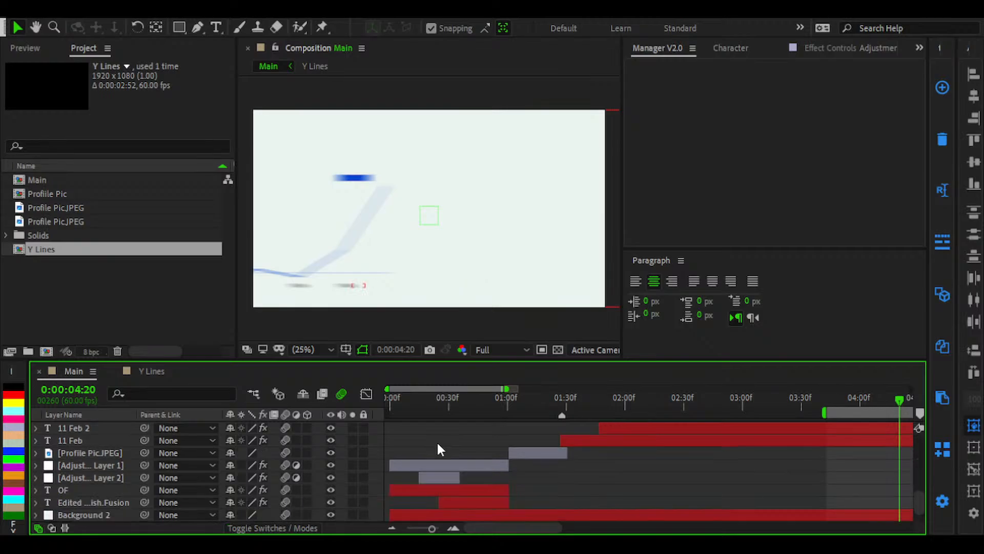
Step: Preview the blurred slide from 0:00:03:46, just before Adjustment Layer 3 starts
scroll(435, 440, "up", 5)
key("semicolon")
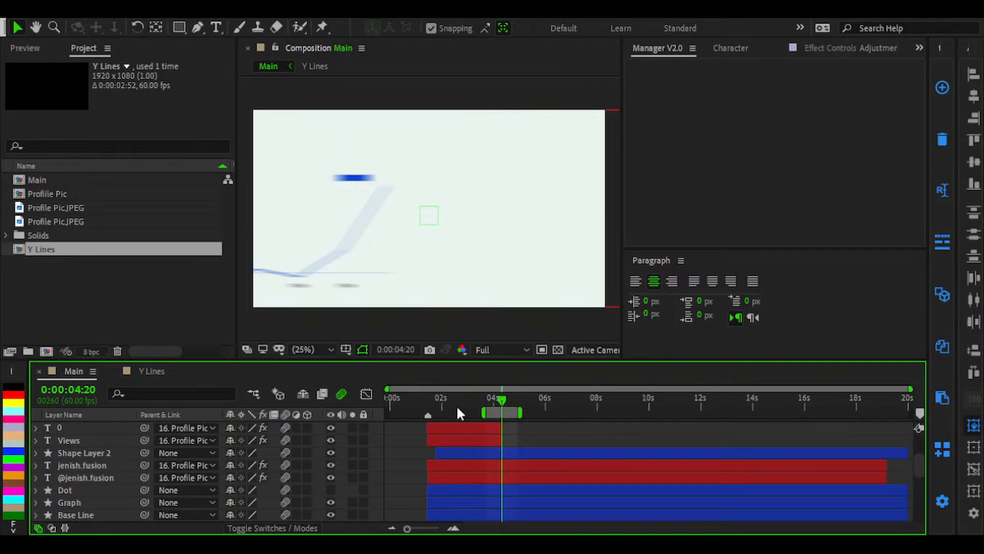
key("semicolon")
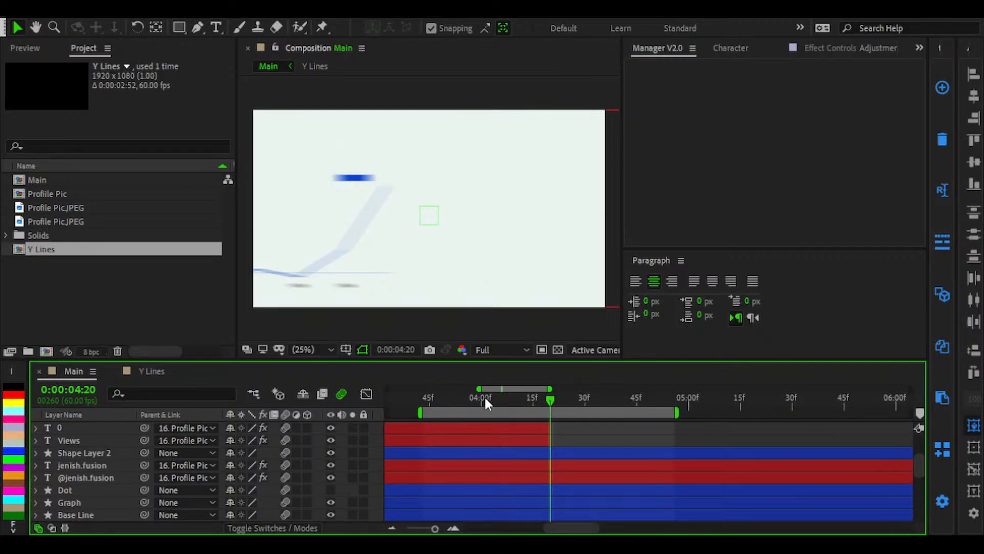
left_click_drag(472, 403, 429, 417)
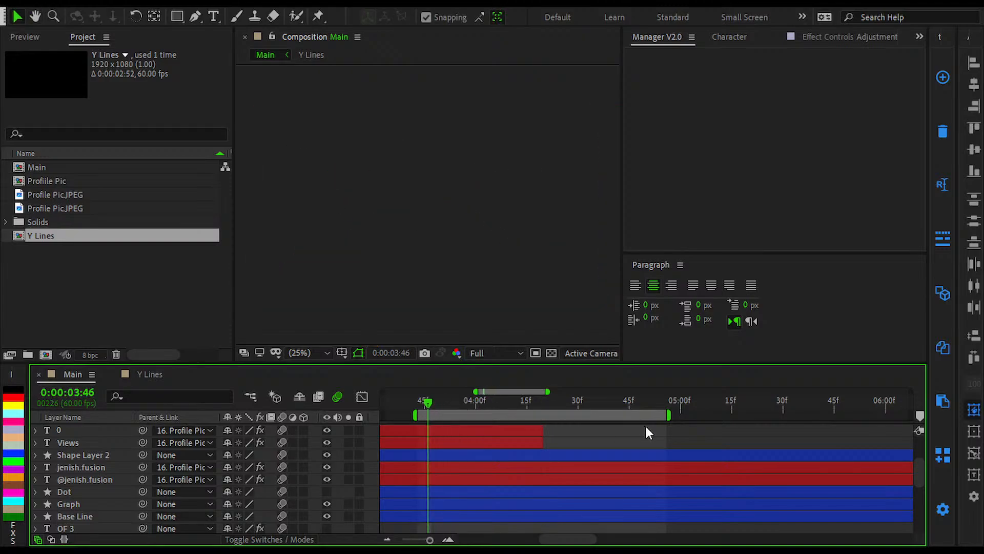
key("space")
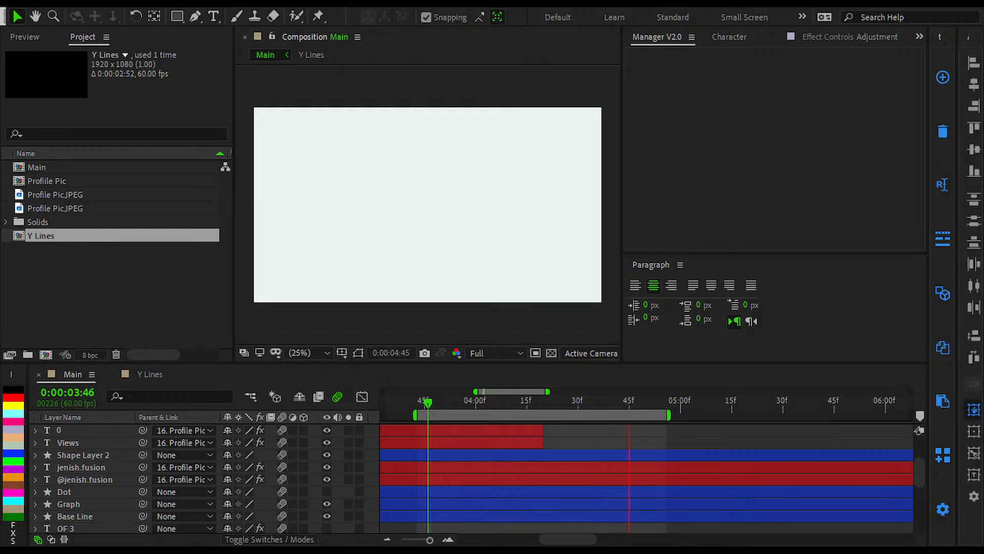
key("space")
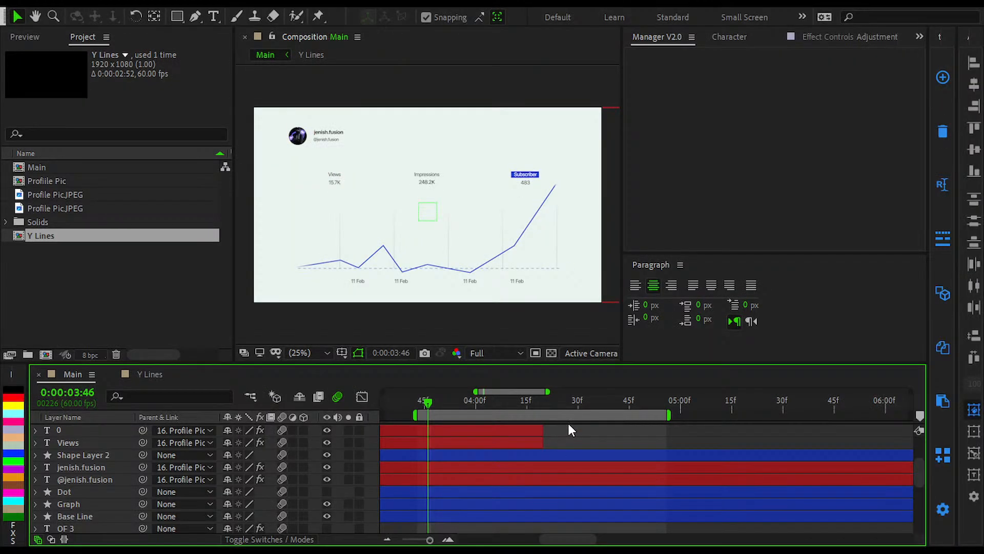
key("space")
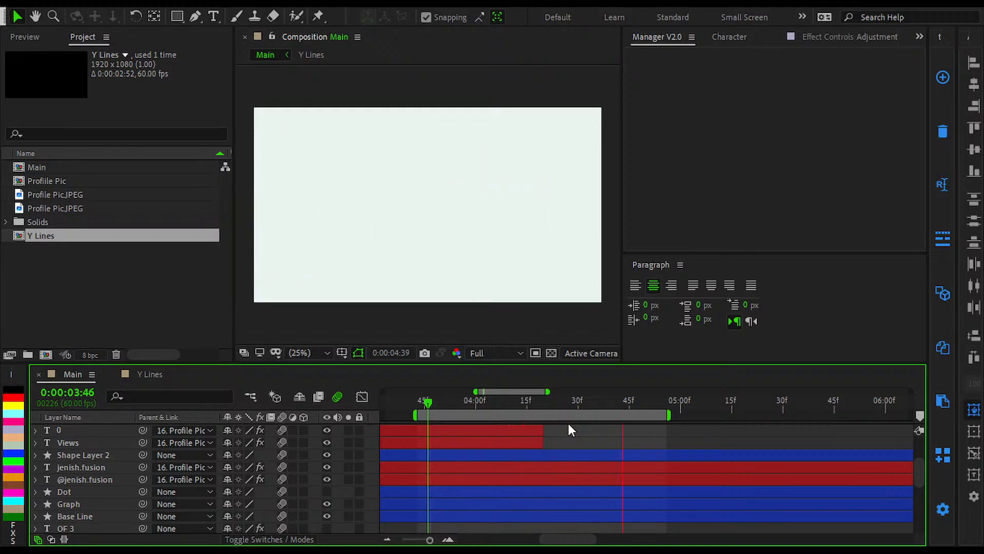
Step: Start the work area at about 0:00:01:02 and preview the graph animation through the closing slide
left_click(410, 401)
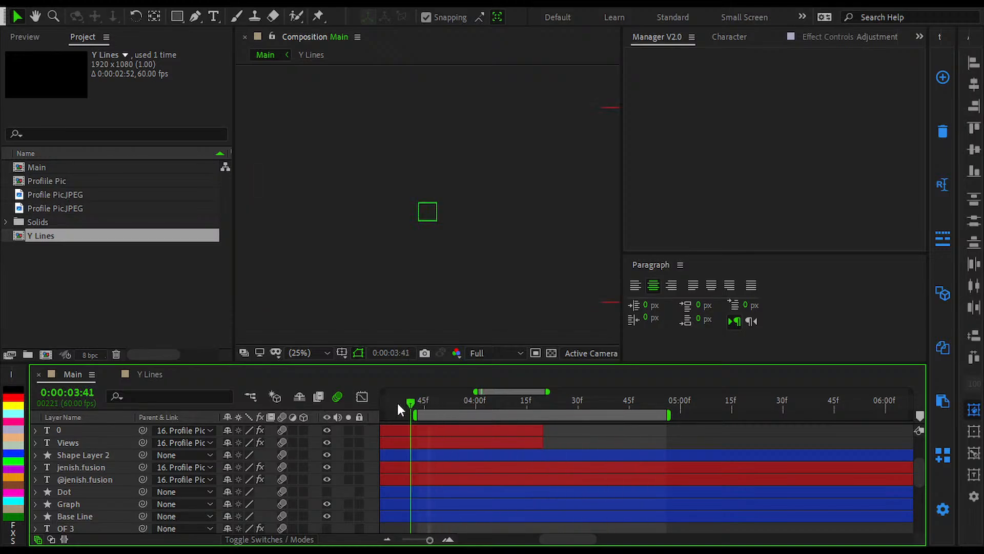
left_click_drag(399, 403, 394, 404)
scroll(562, 426, "down", 5)
left_click_drag(490, 404, 411, 424)
key("b")
key("space")
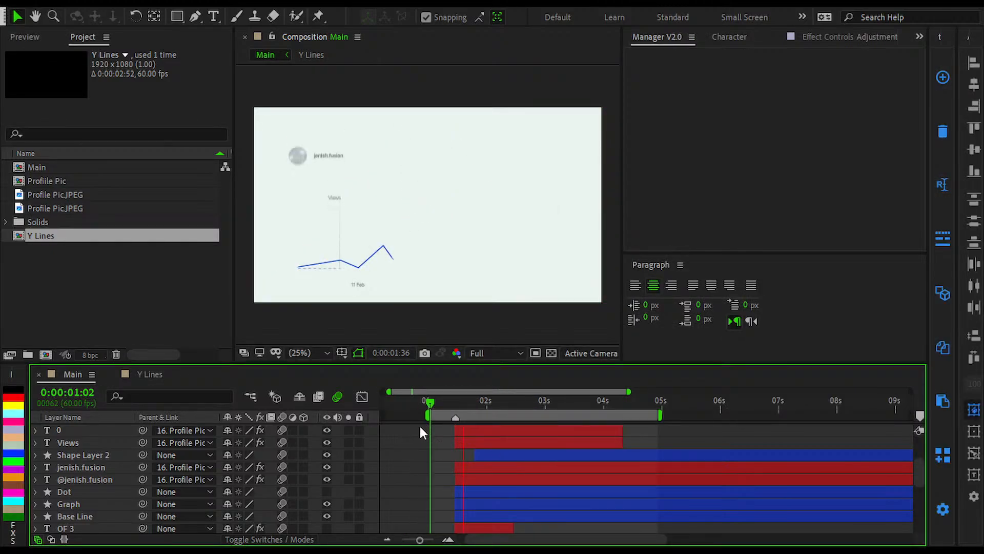
scroll(421, 427, "up", 1)
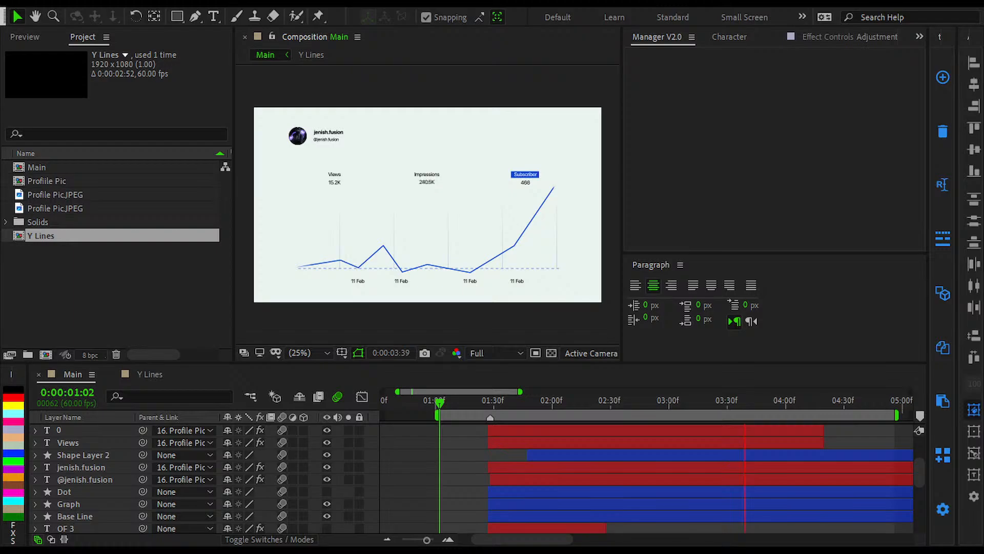
key("space")
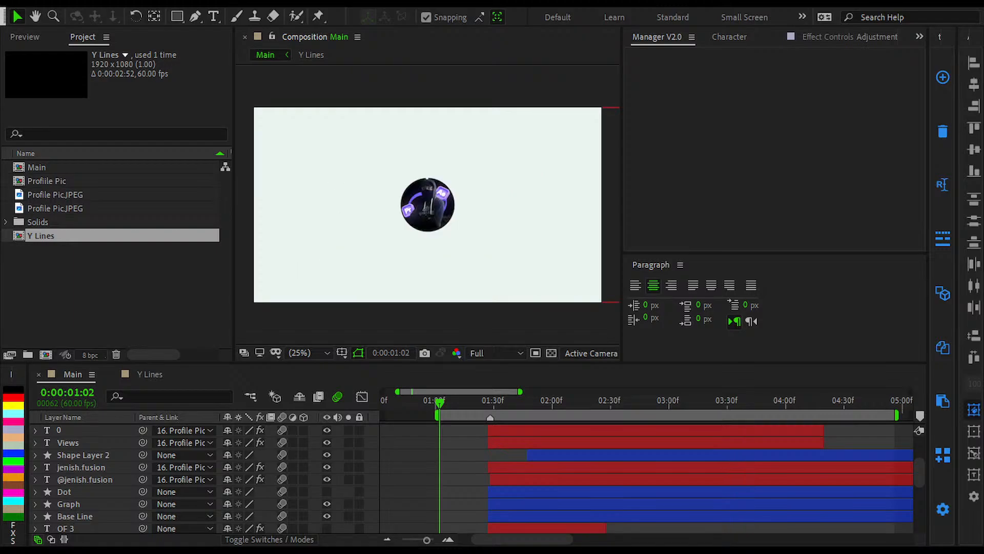
left_click(481, 528)
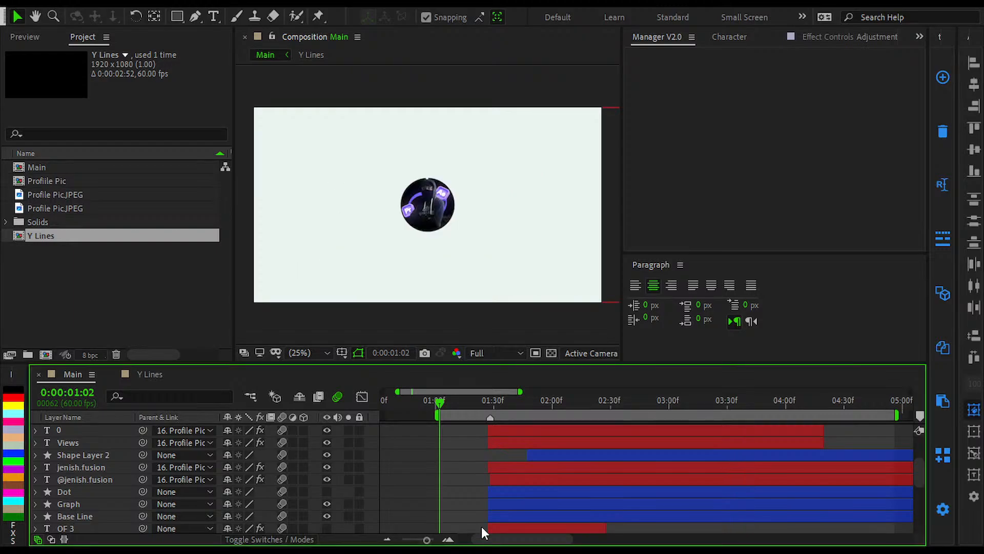
key("space")
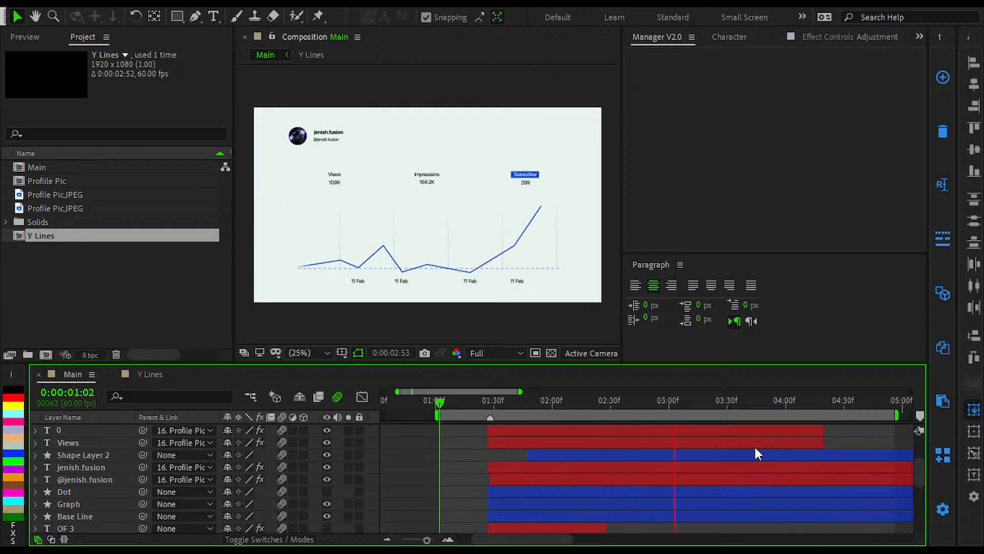
key("space")
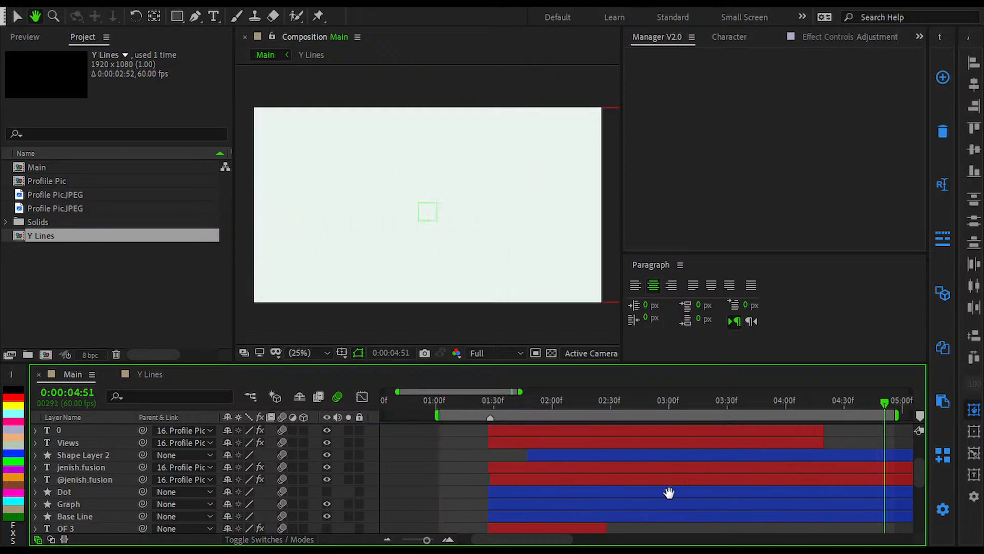
Step: Start keyframing S_BlurMoCurves Shift Y on Adjustment Layer 3 at its first Shift X keyframe, 0:00:03:49
left_click_drag(707, 484, 542, 500)
scroll(647, 476, "up", 3)
scroll(621, 469, "up", 1)
scroll(618, 469, "down", 4)
left_click(608, 428)
key("u")
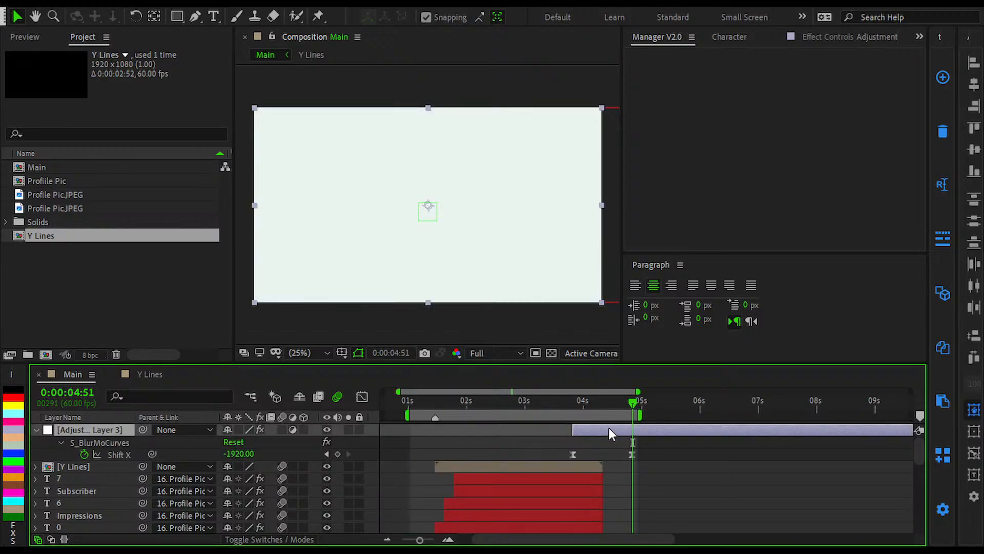
key("j")
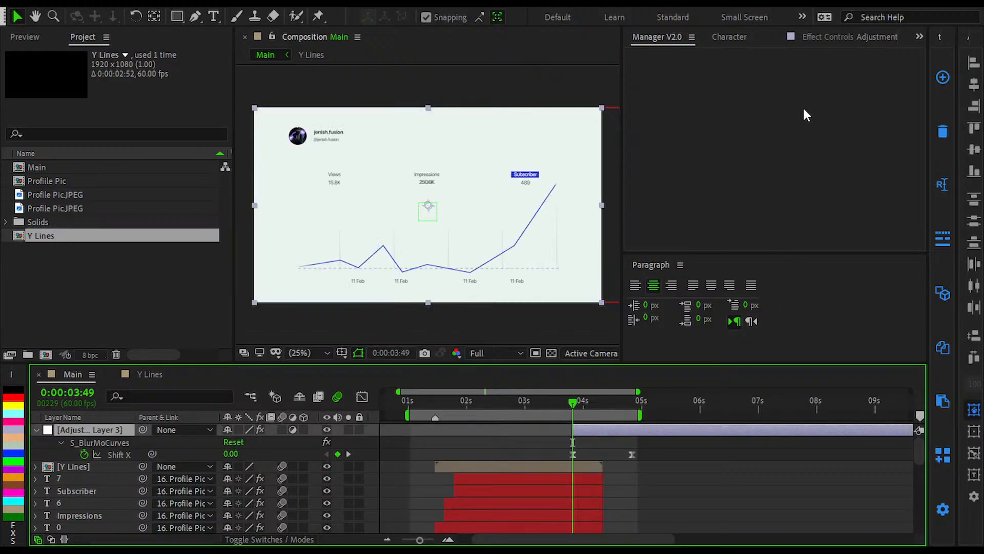
left_click(835, 37)
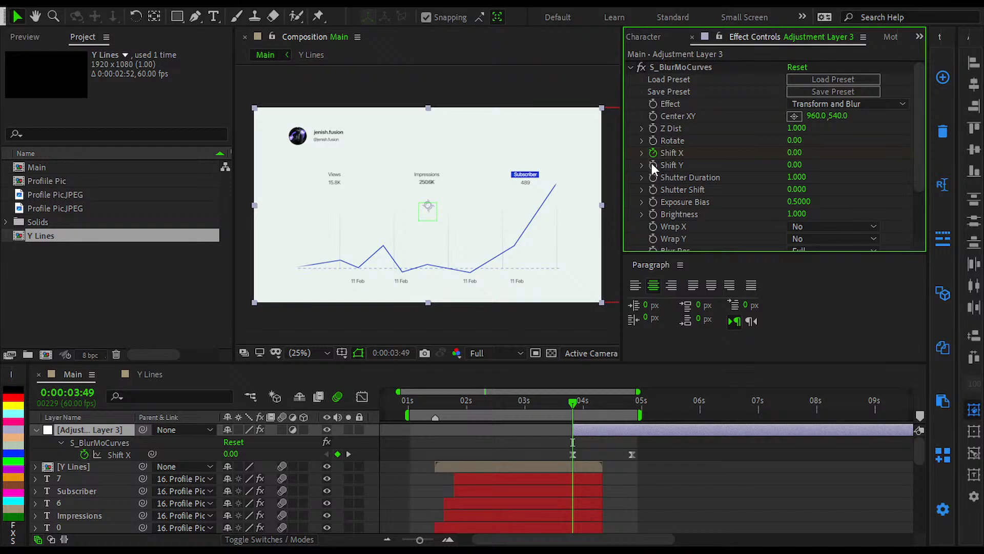
Step: Add a second Shift Y keyframe at 0:00:04:50 with the value 1080
key("k")
left_click(794, 164)
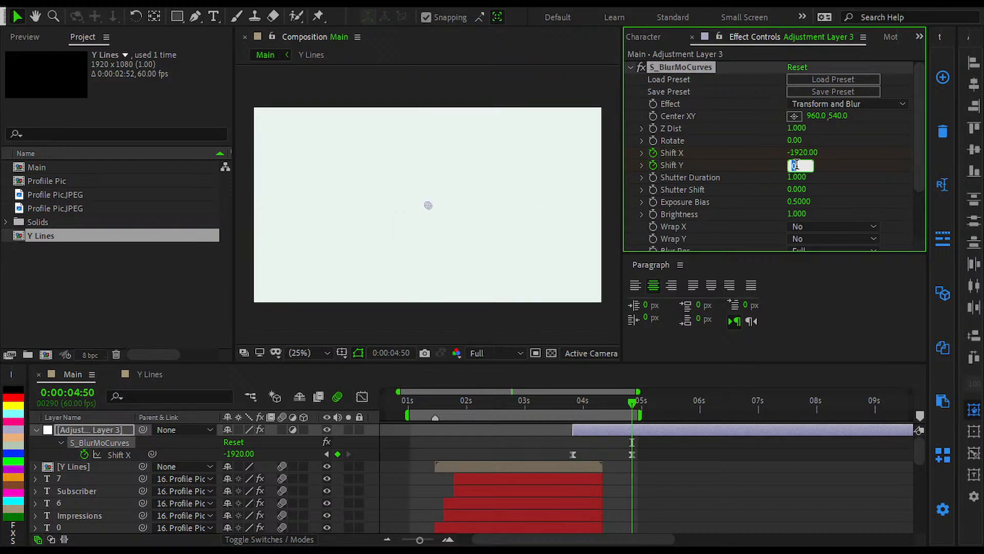
type("1080")
key("Return")
Step: Reveal Adjustment Layer 3's keyframes, remove the Shift X keyframes and check the vertical movement
key("u")
key("u")
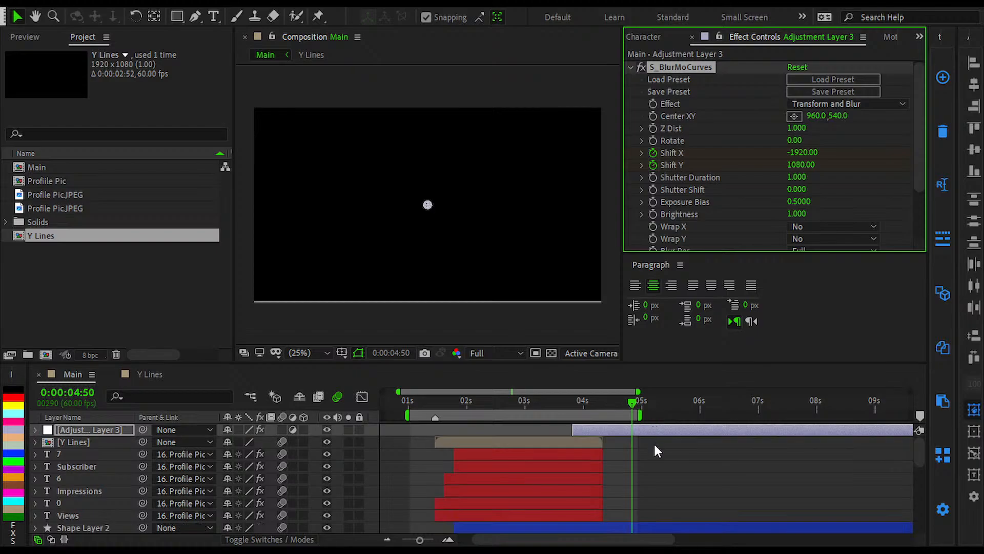
left_click_drag(655, 446, 513, 455)
key("Delete")
left_click(588, 406)
mouse_move(589, 406)
left_mouse_down()
mouse_move(571, 413)
mouse_move(583, 402)
left_mouse_up()
Step: Change the Shift Y keyframe at 0:00:04:50 first to -1080, then to -1090
key("k")
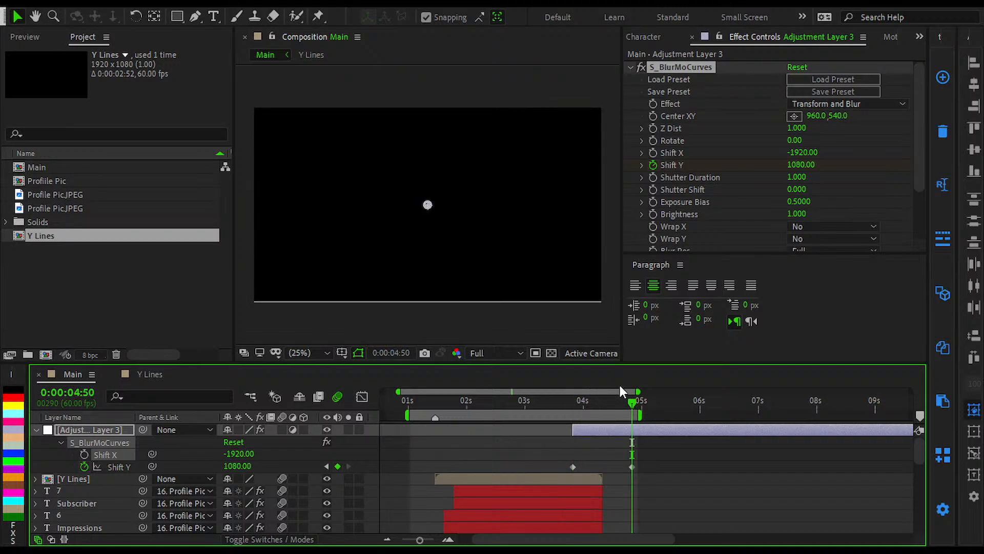
left_click(798, 166)
key("Left")
type("-")
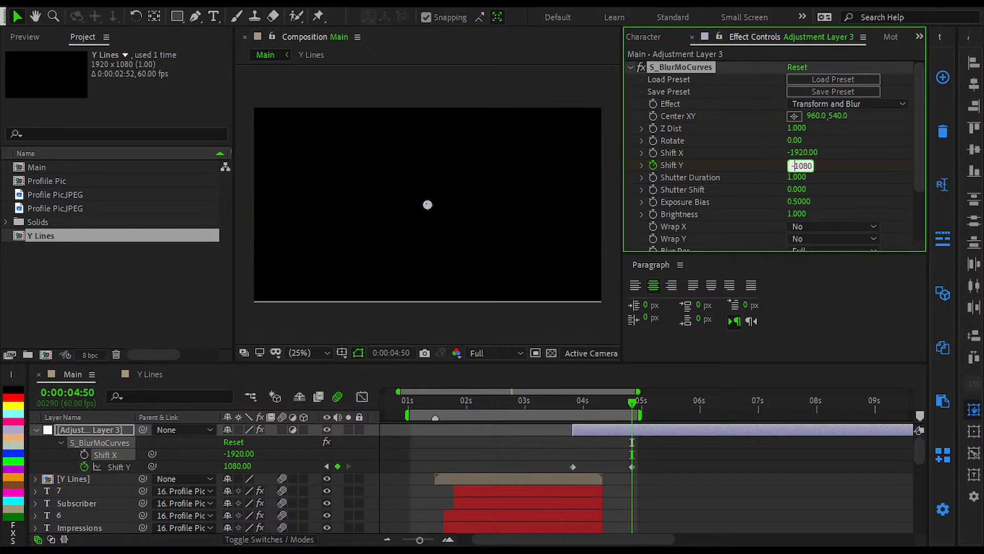
key("Return")
left_click(802, 165)
type("-1090.0")
key("Return")
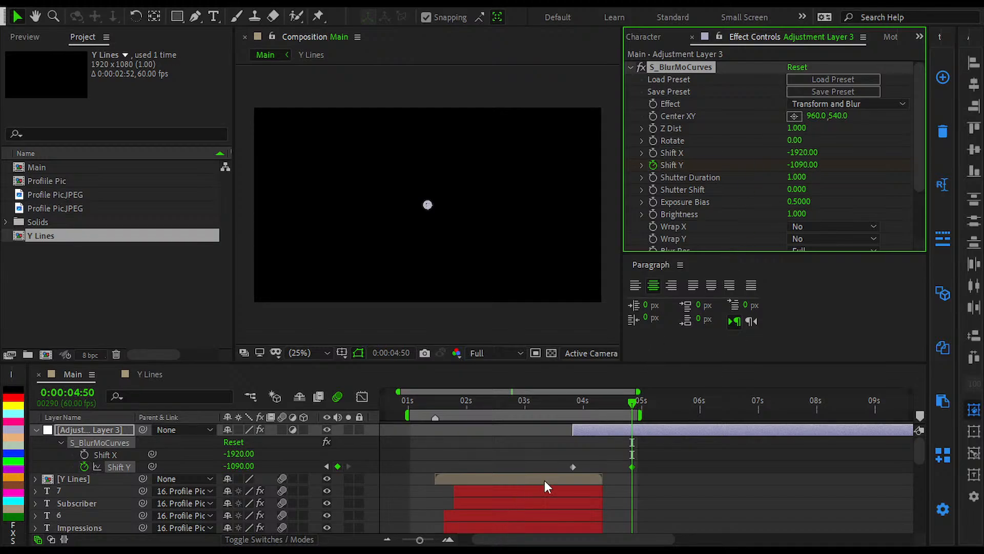
Step: Center the Background 2 layer horizontally and vertically in the Main composition
scroll(544, 480, "down", 5)
left_click(583, 499)
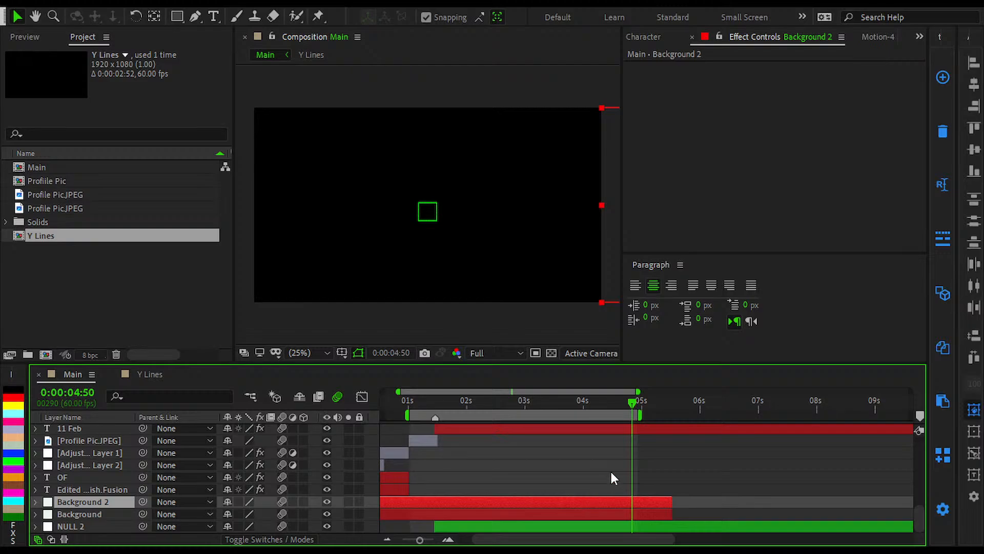
scroll(618, 471, "up", 5)
scroll(618, 484, "down", 5)
left_click(976, 85)
left_click(978, 149)
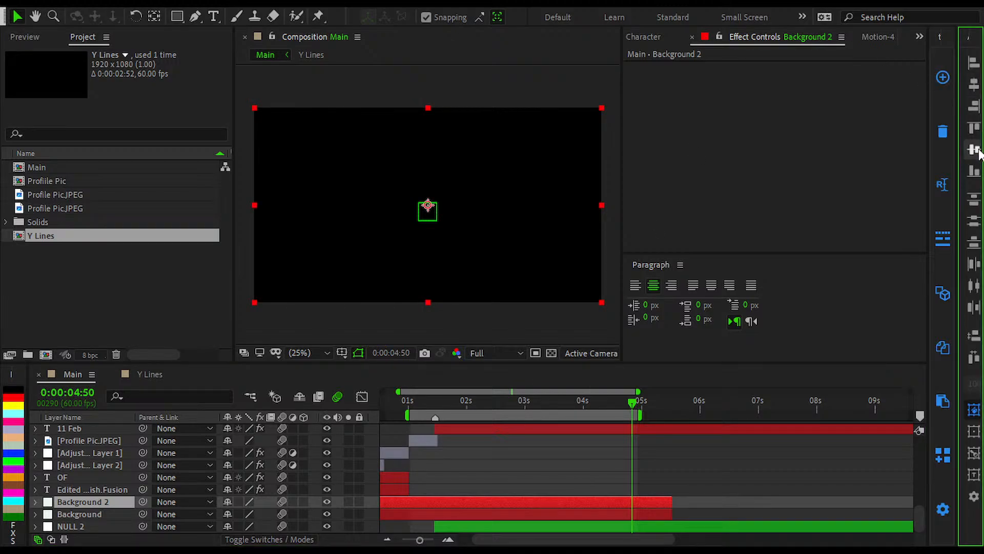
Step: Try shifting Background 2 vertically out of the frame and back, and center it vertically in the composition again
key("shift+Up")
key("shift+Up")
key("shift+Up")
key("shift+Up")
key("shift+Up")
key("shift+Up")
key("shift+Up")
key("shift+Up")
key("shift+Up")
key("shift+Up")
key("shift+Up")
key("shift+Up")
key("shift+Up")
key("shift+Up")
key("shift+Up")
key("shift+Up")
key("shift+Up")
key("shift+Up")
key("shift+Up")
key("shift+Up")
key("shift+Up")
key("shift+Up")
key("shift+Up")
key("shift+Up")
key("shift+Up")
key("shift+Up")
key("shift+Up")
key("shift+Up")
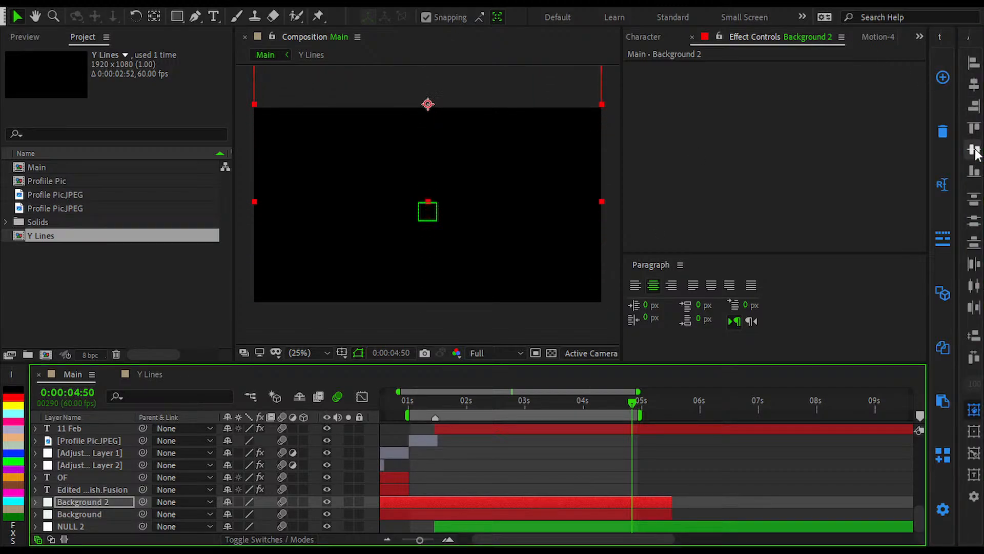
key("shift+Down")
key("shift+Down")
key("shift+Down")
key("shift+Down")
key("shift+Down")
key("shift+Down")
key("shift+Down")
key("shift+Down")
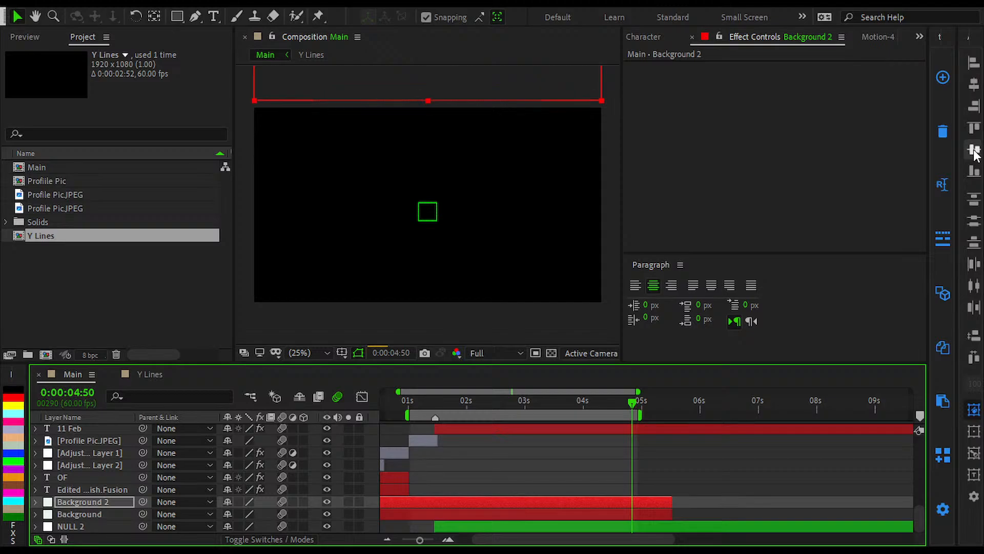
key("shift+Down")
key("shift+Down")
key("shift+Down")
key("shift+Down")
key("shift+Down")
key("shift+Down")
key("shift+Down")
key("shift+Down")
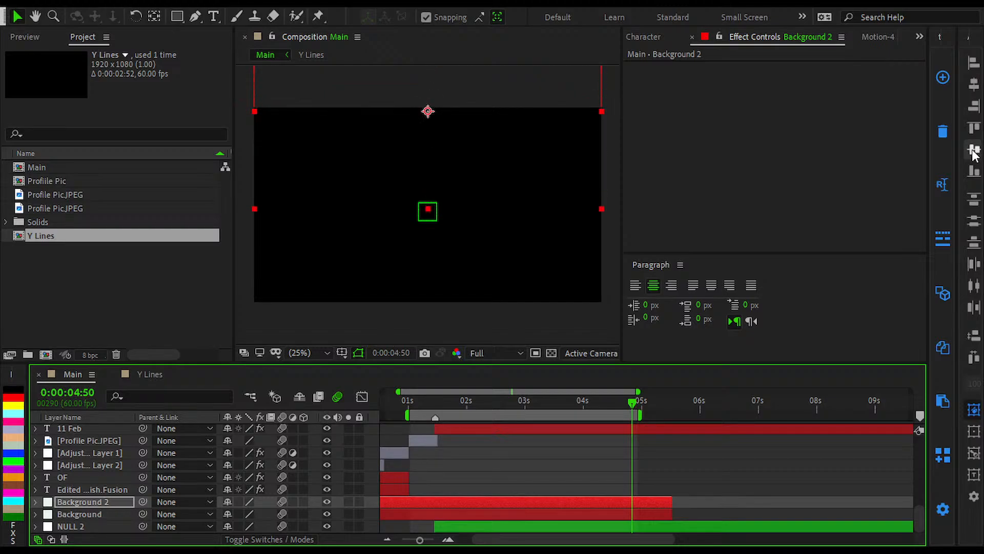
left_click(980, 152)
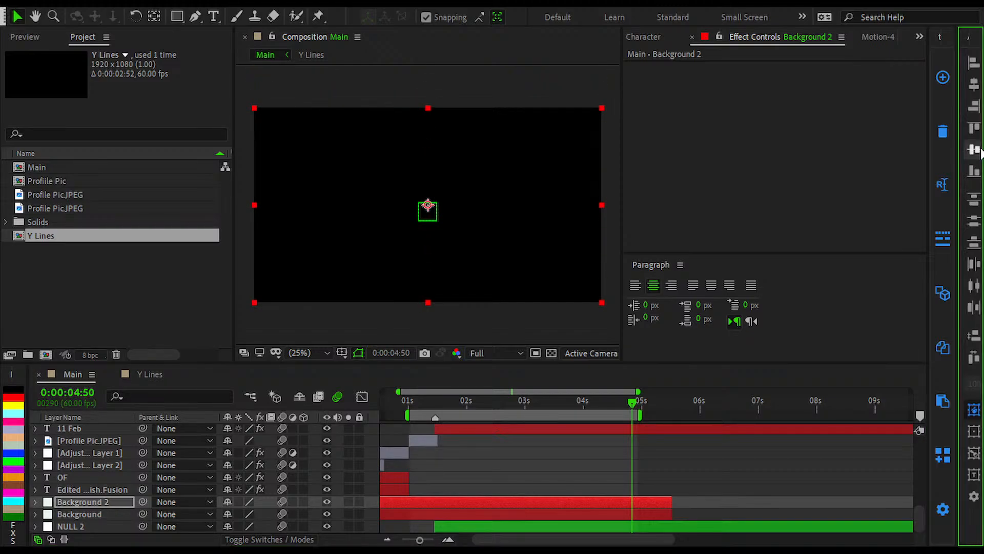
Step: Deselect Background 2 and check the graph animation at 0:00:02:33 in the Main composition
scroll(655, 436, "down", 5)
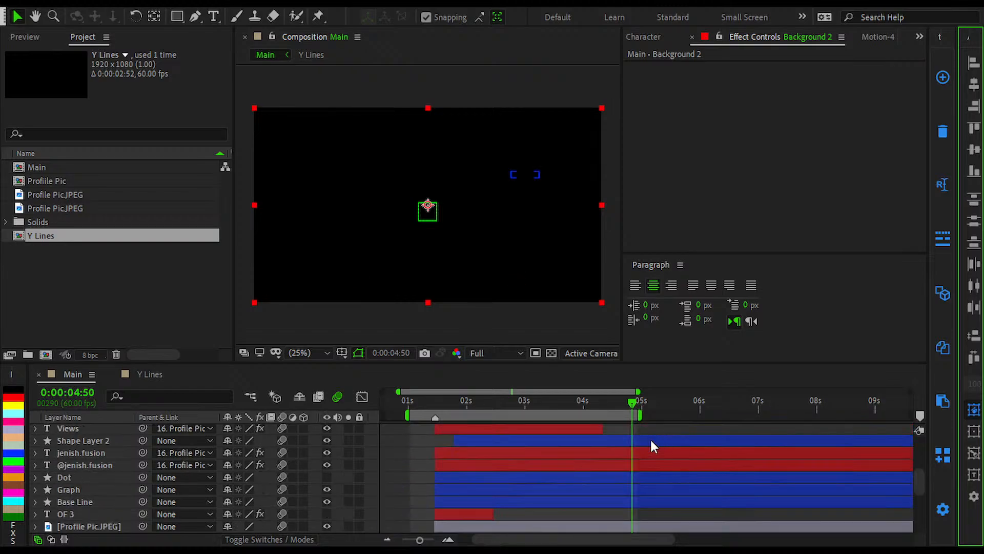
scroll(654, 428, "down", 5)
left_click(640, 426)
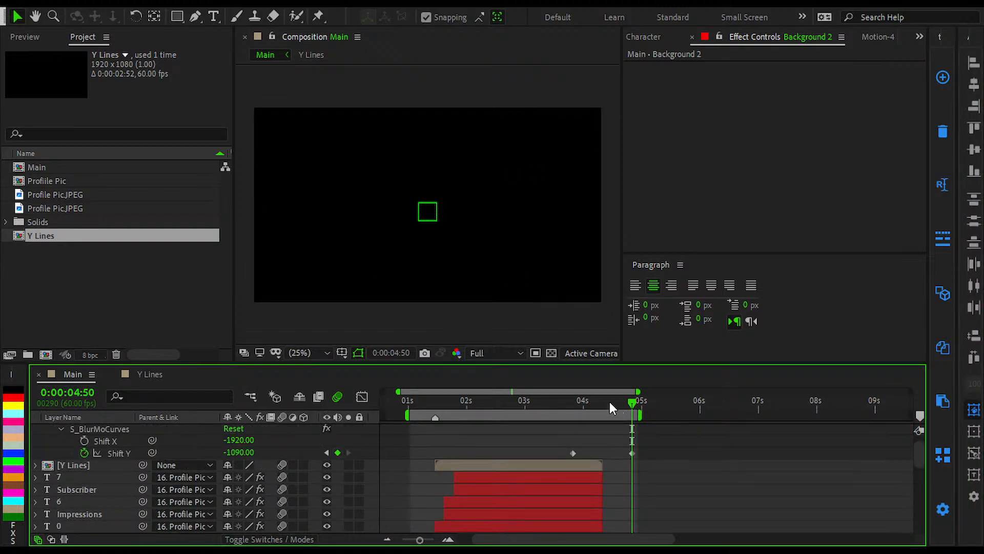
scroll(605, 461, "down", 5)
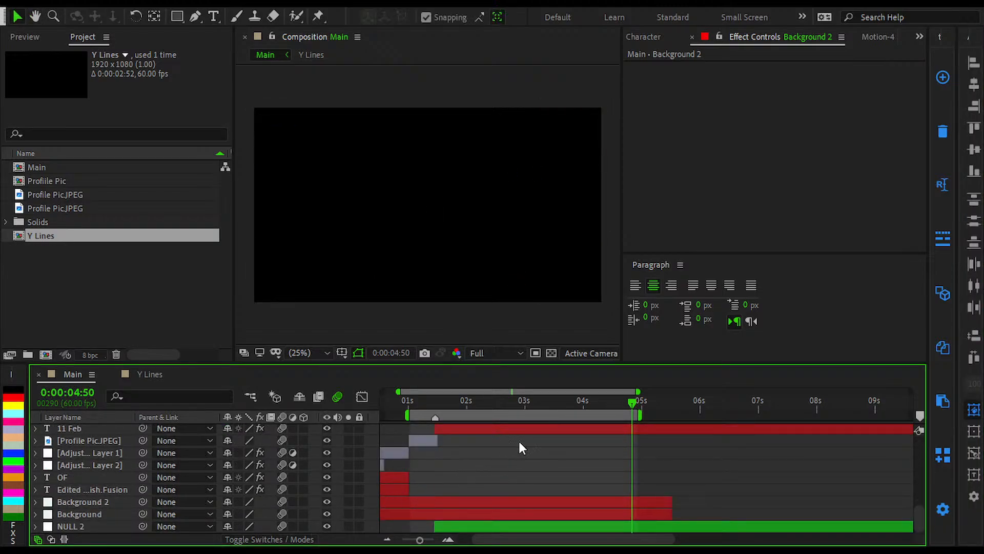
left_click_drag(601, 410, 499, 410)
key("space")
scroll(564, 464, "up", 5)
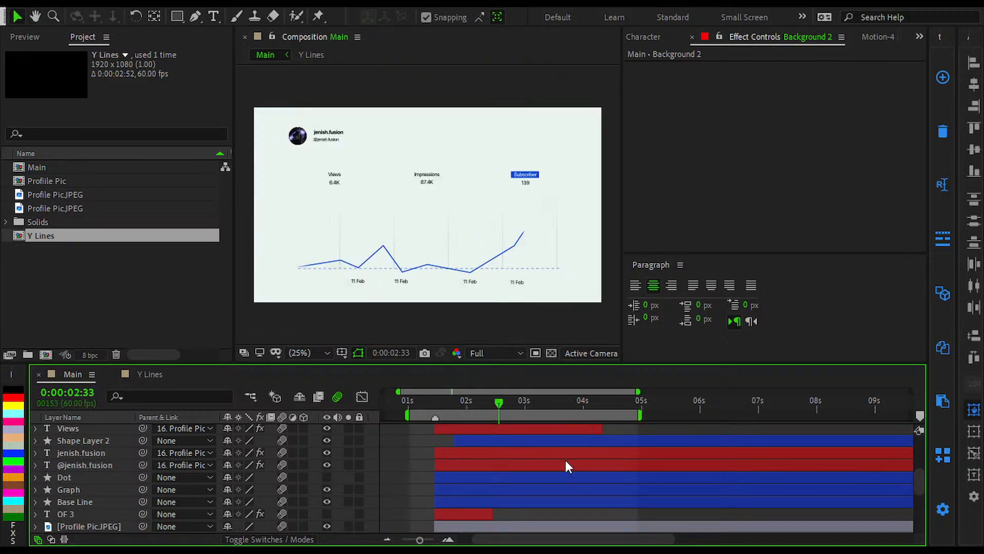
Step: Start the work area at 0:00:03:44, just before the first Shift Y keyframe, and preview the slide
scroll(565, 459, "up", 5)
left_click(574, 401)
left_click(565, 401)
key("b")
key("space")
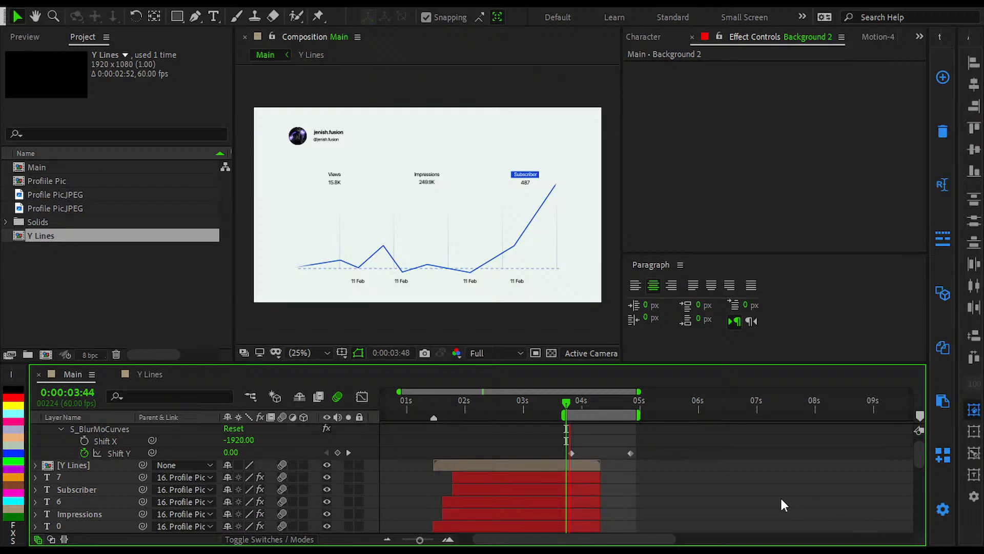
scroll(551, 463, "up", 2)
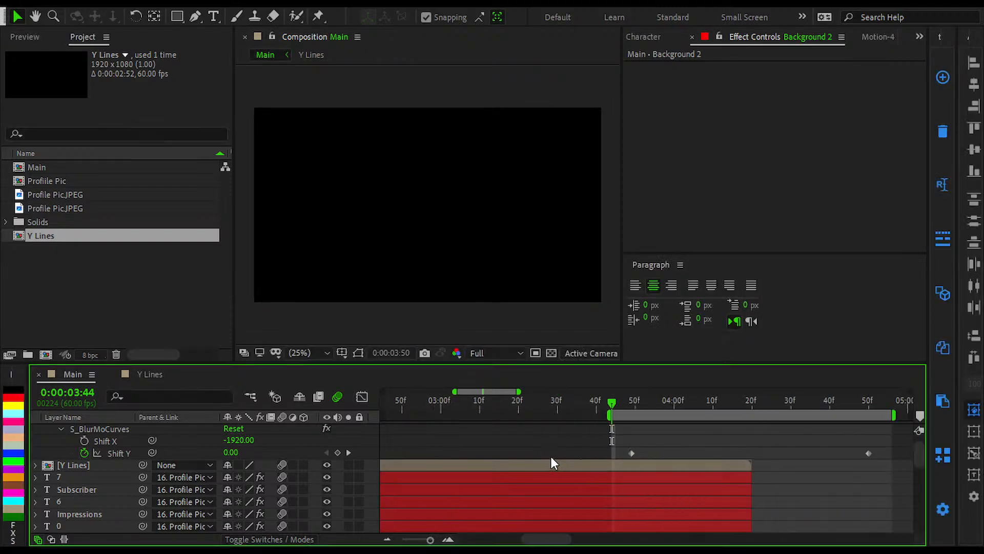
left_click_drag(648, 448, 466, 518)
scroll(475, 498, "down", 2)
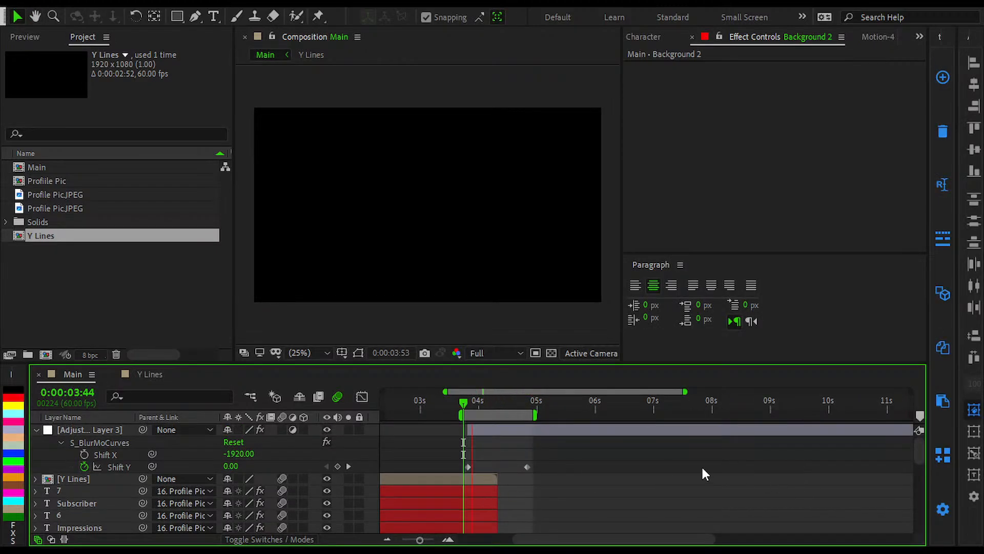
scroll(513, 473, "up", 2)
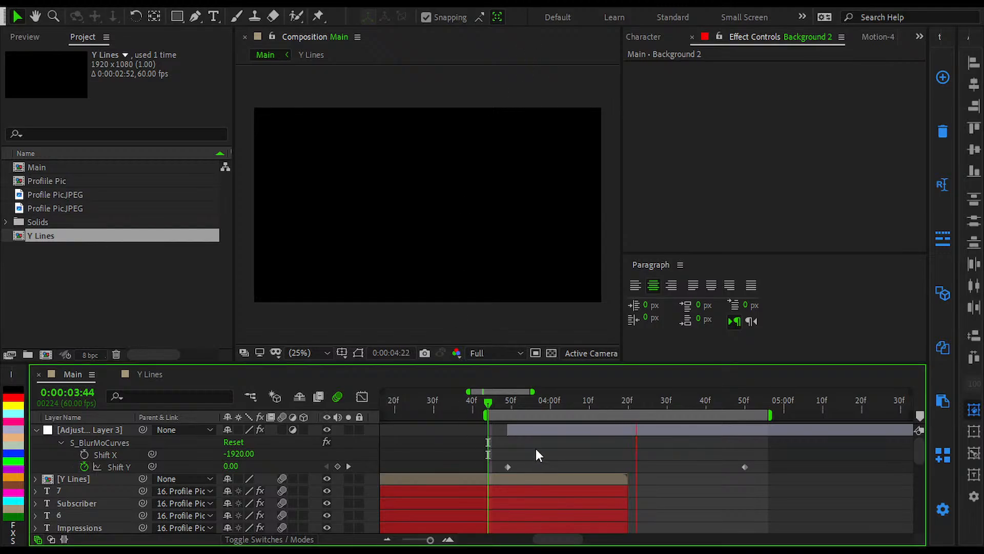
key("space")
Step: Set Shift X of Adjustment Layer 3's S_BlurMoCurves effect to 0 and check the slide around 0:00:04:43
left_click_drag(650, 404, 625, 417)
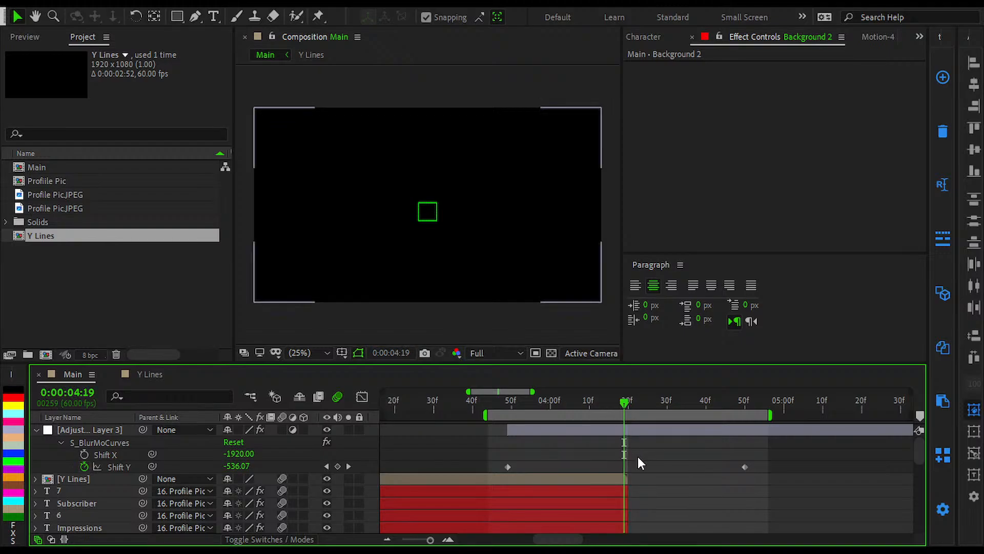
left_click(644, 433)
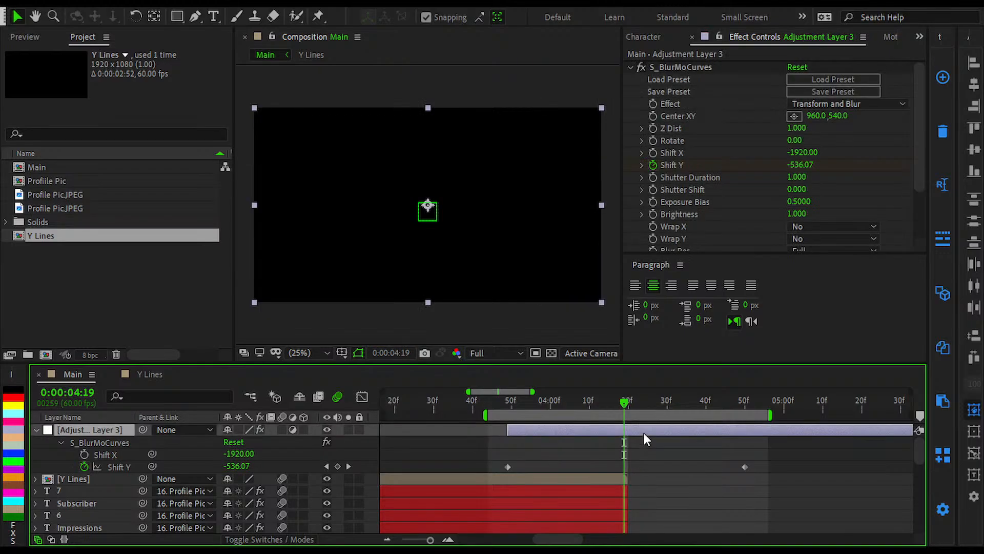
left_click(797, 152)
type("0")
key("Return")
key("space")
left_click_drag(710, 407, 717, 407)
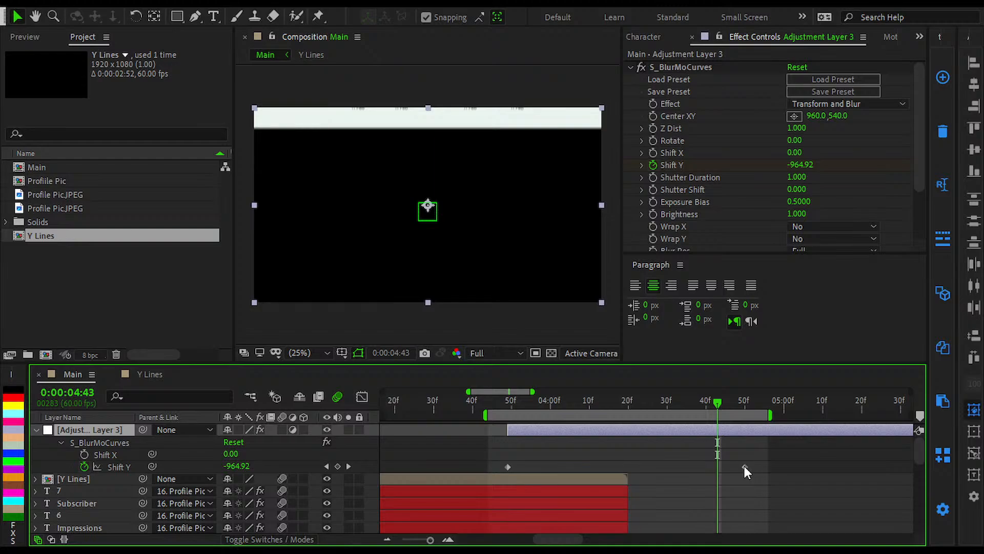
Step: At the 0:00:04:50 keyframe, select Background 2 and move it down below the sliding graph background
key("k")
scroll(742, 469, "down", 5)
left_click(736, 466)
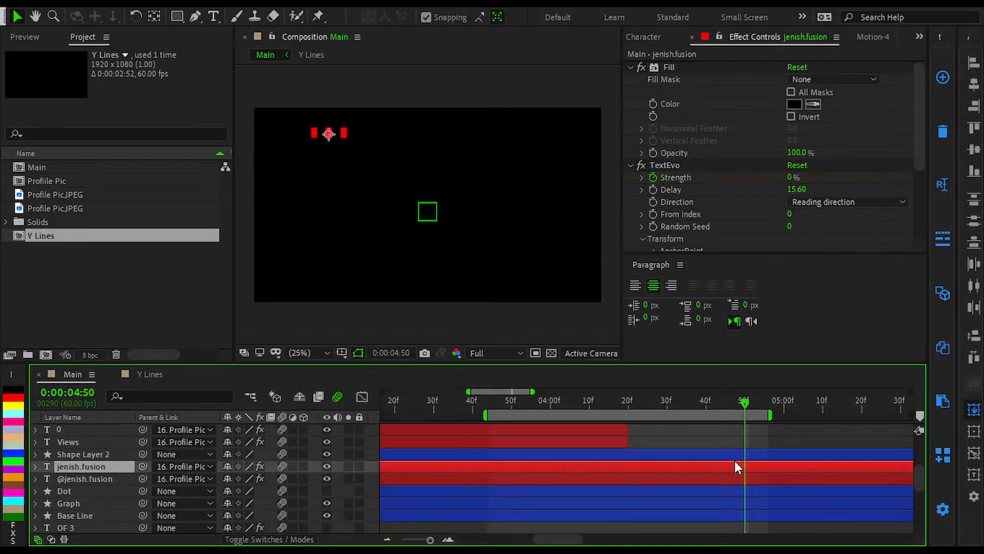
scroll(749, 492, "down", 8)
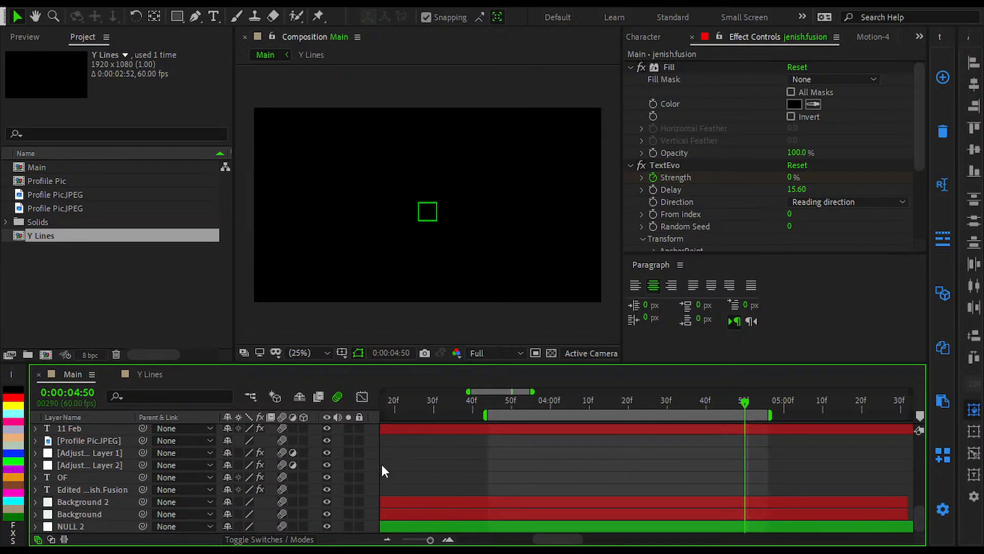
left_click(77, 501)
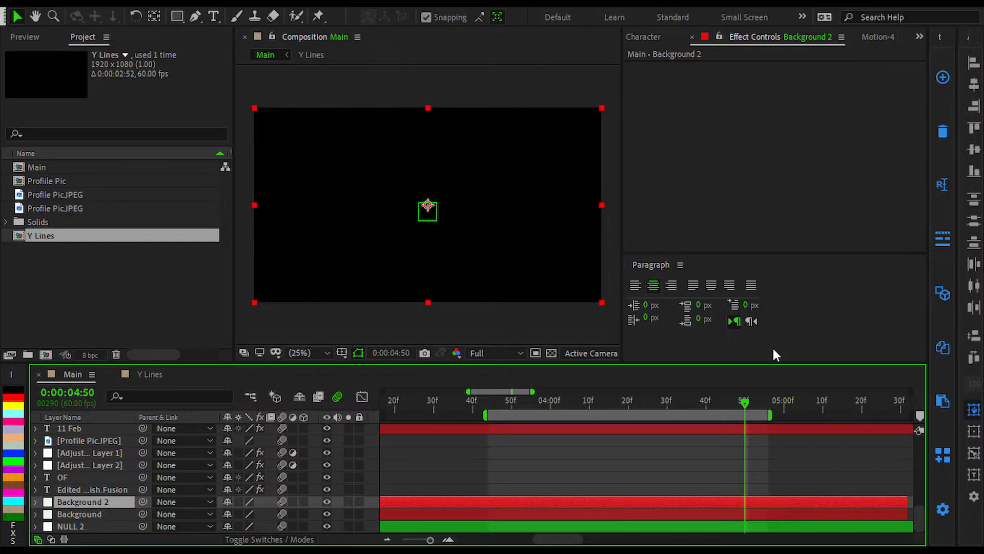
left_click(971, 85)
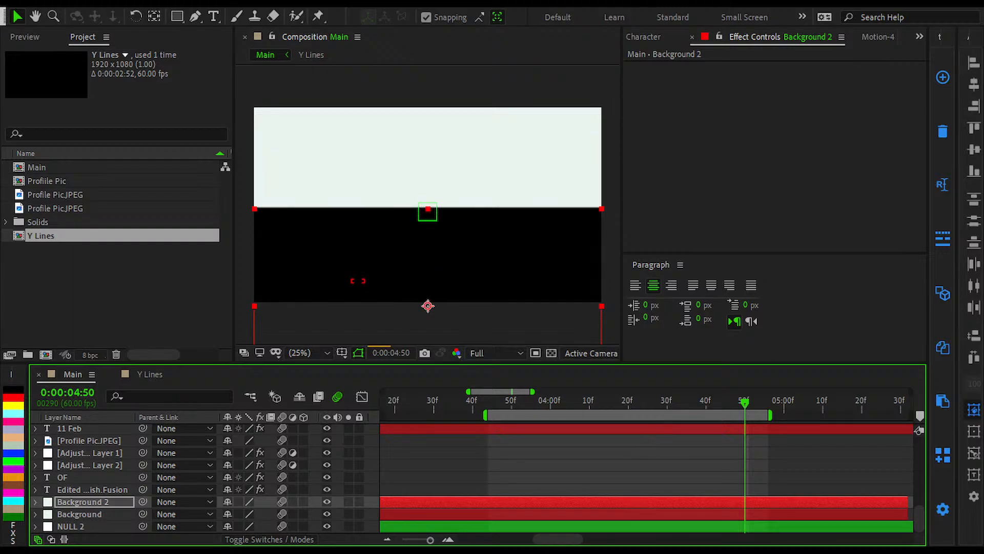
left_click(981, 171)
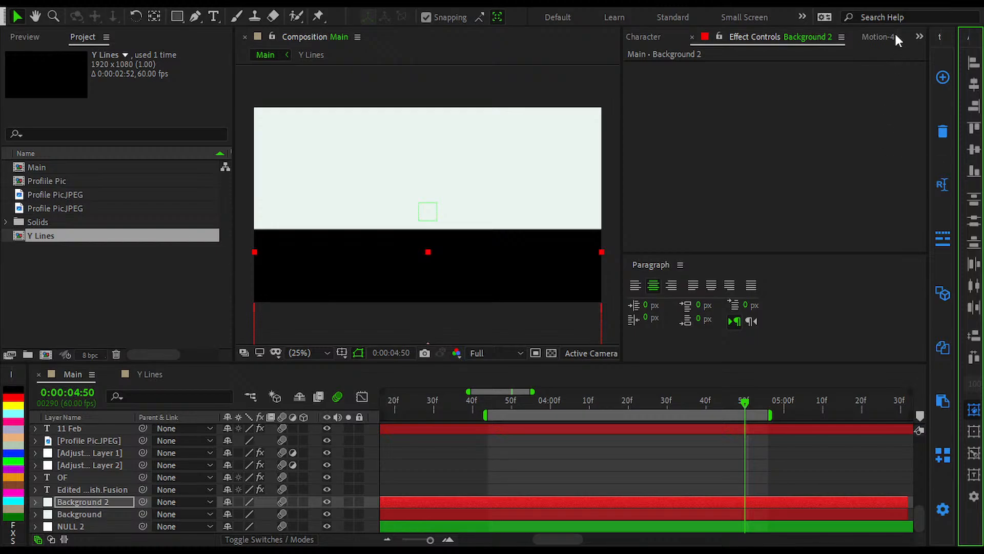
Step: Move Background 2's anchor point to its top center and align the layer's top edge to the frame's bottom edge
left_click(878, 36)
left_click(807, 105)
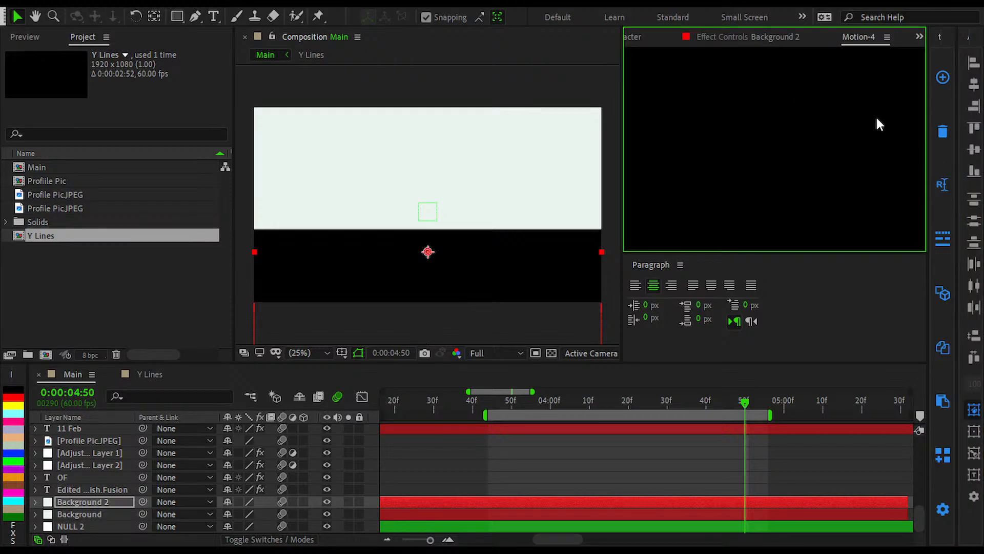
left_click(975, 172)
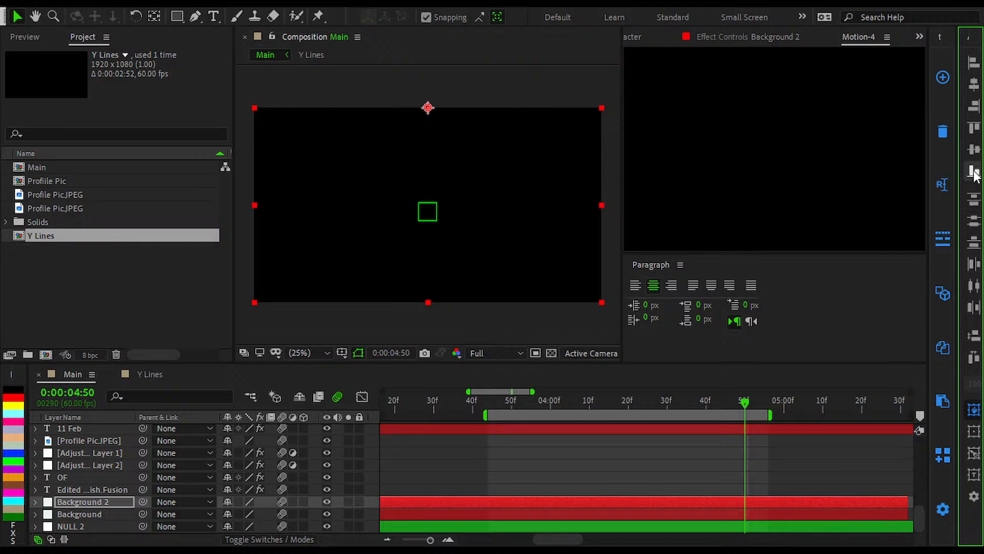
left_click(974, 130)
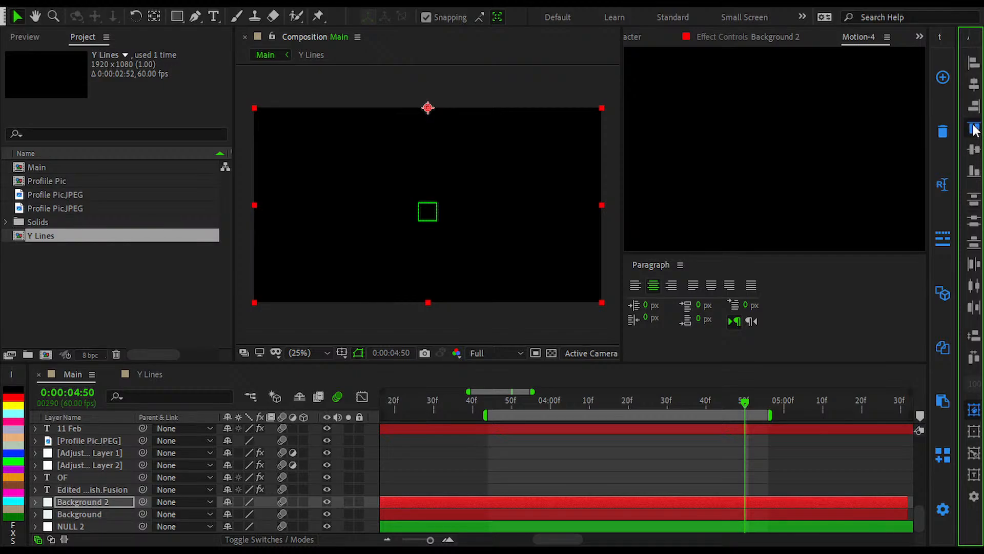
left_click(974, 174)
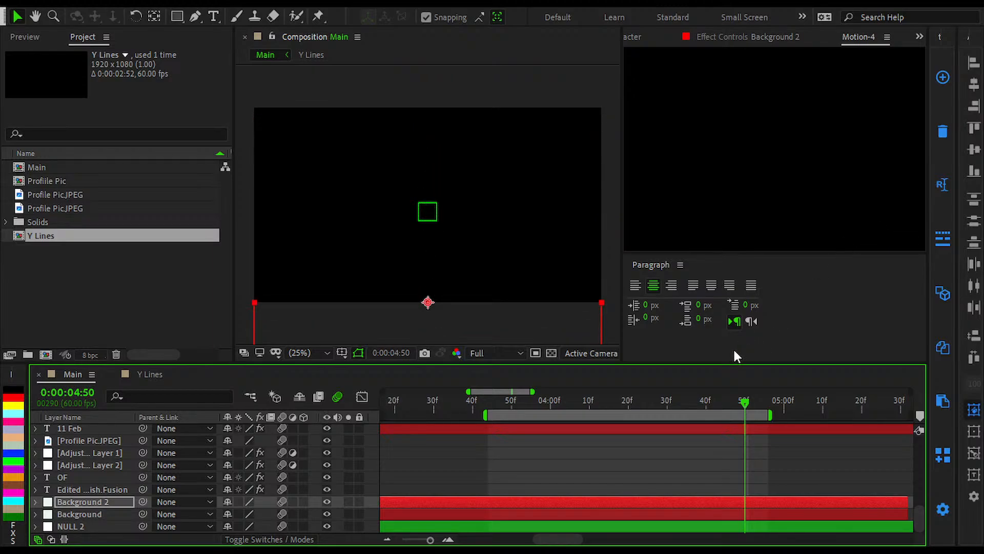
left_click(675, 469)
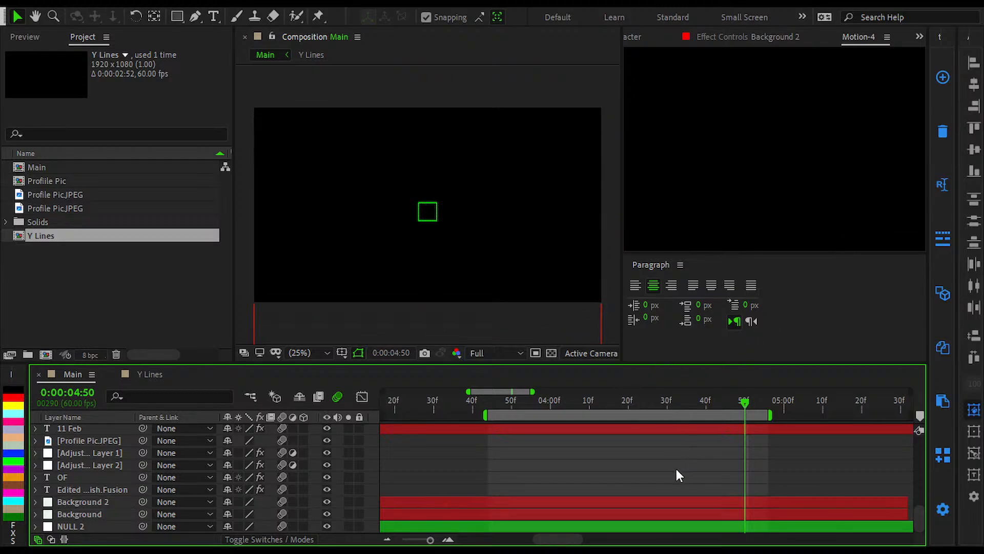
Step: Preview the vertical slide from 0:00:03:44 and inspect the background coverage around and after the second Shift Y keyframe
left_click(714, 404)
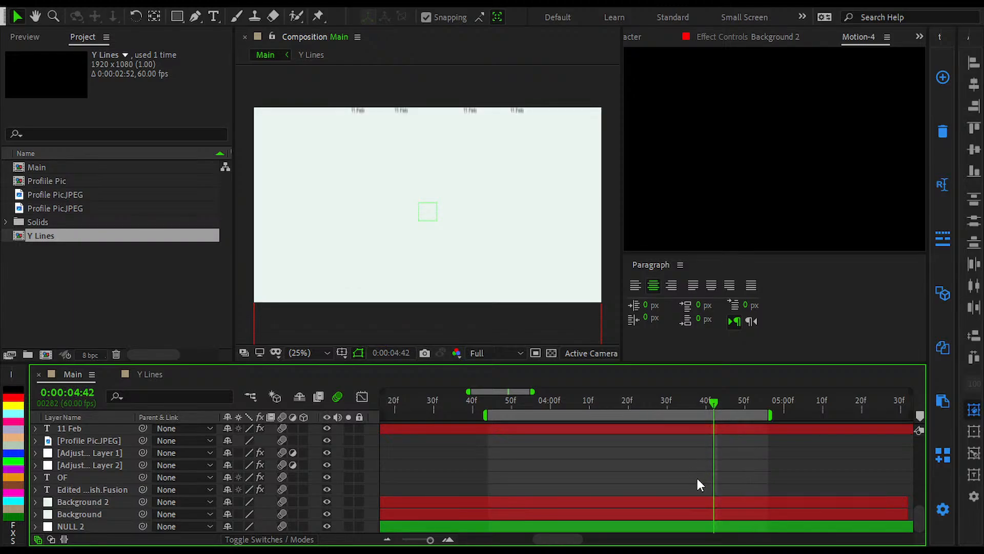
scroll(685, 468, "up", 10)
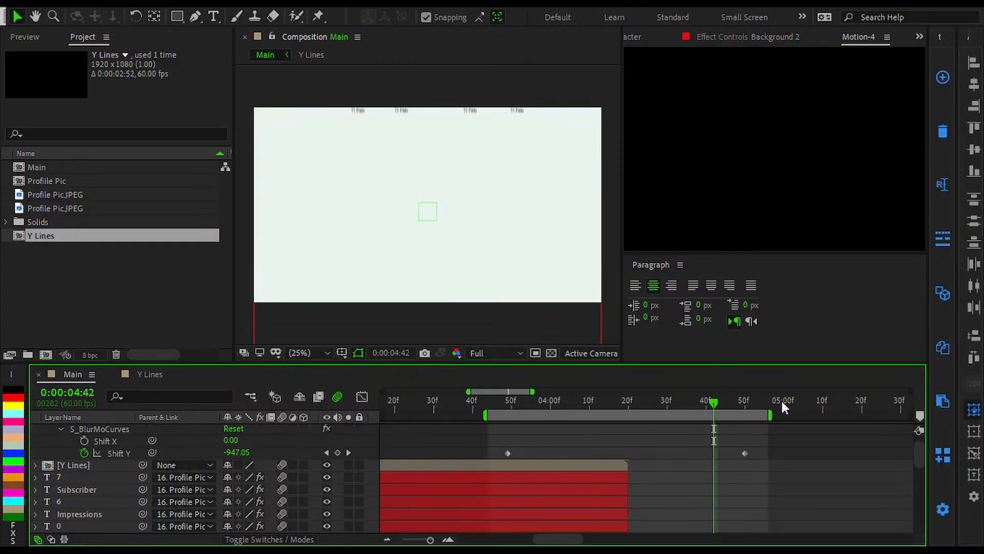
left_click_drag(716, 435, 490, 452)
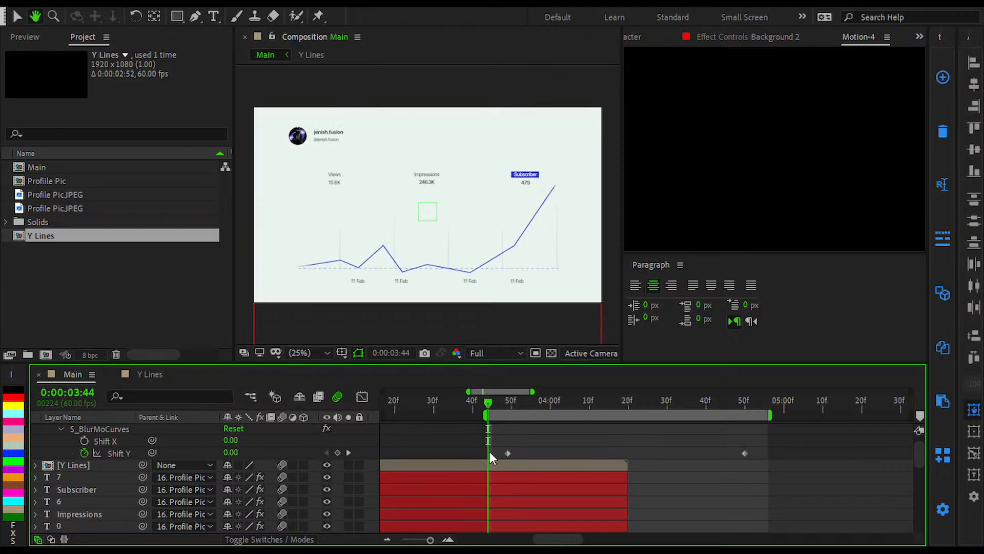
key("space")
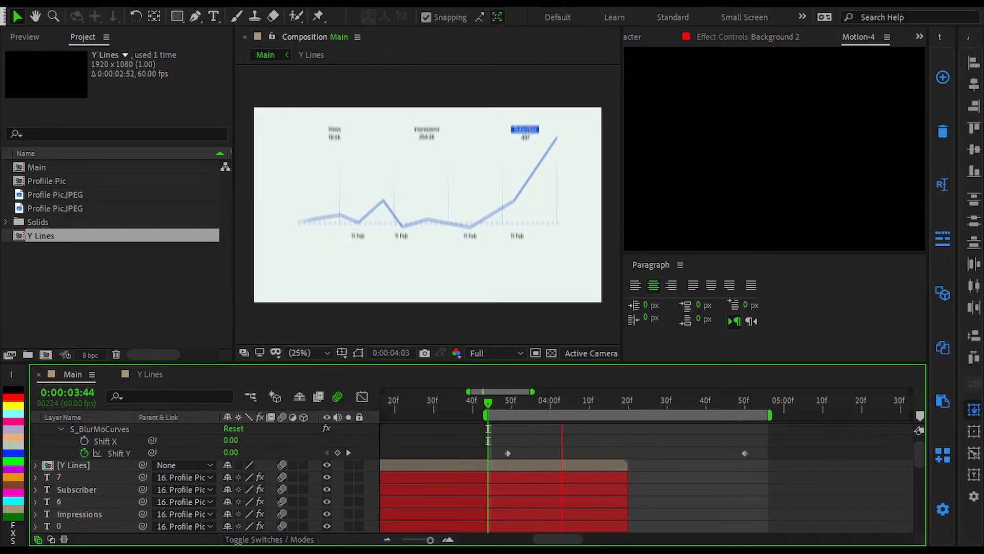
left_click(941, 384)
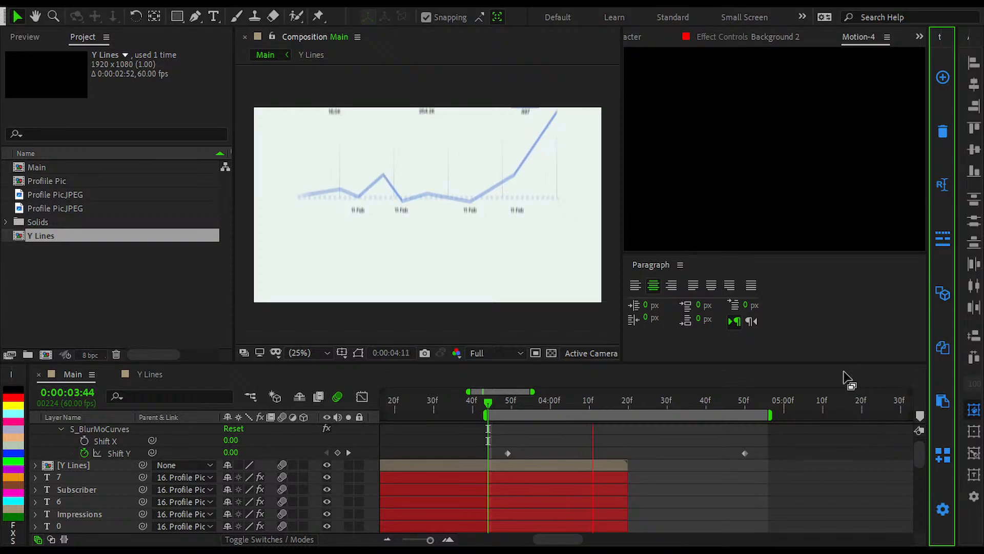
left_click(828, 407)
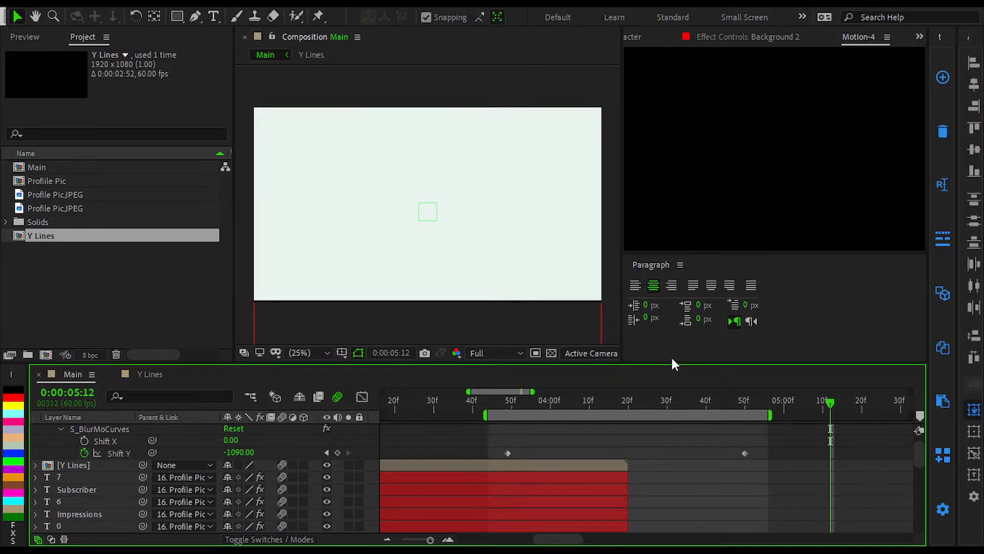
left_click_drag(533, 405, 500, 405)
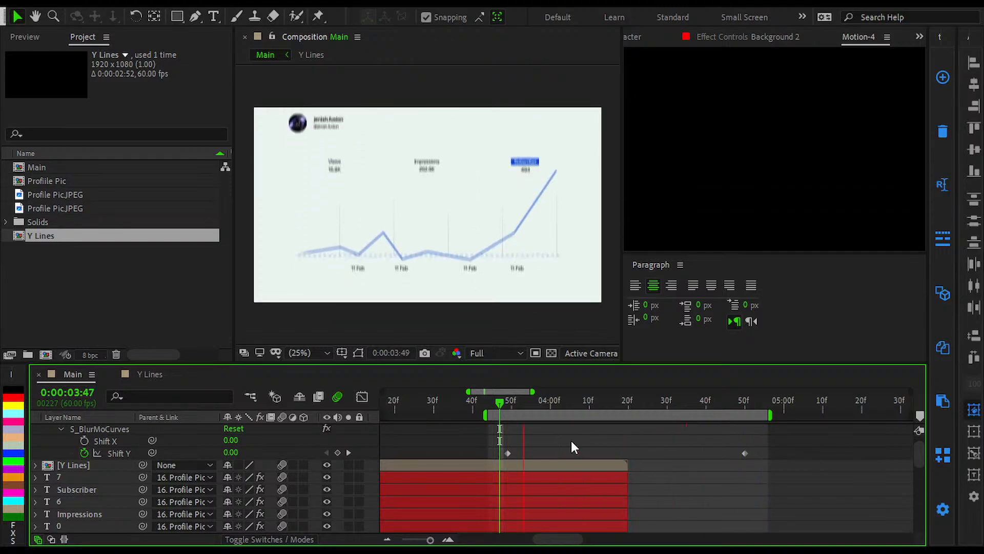
Step: Apply Easy Ease to both Shift Y keyframes of Adjustment Layer 3 and show their speed graph
left_click_drag(488, 445, 820, 466)
key("space")
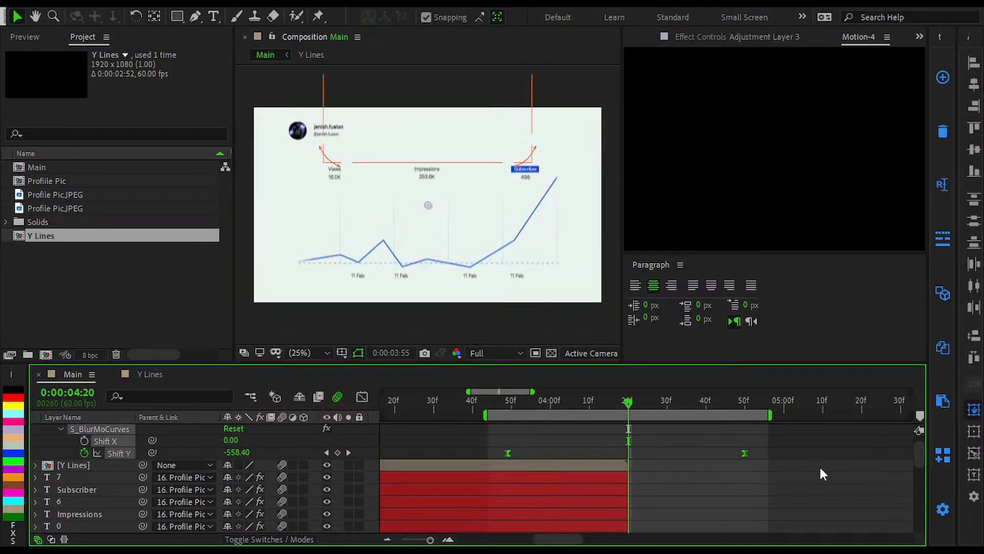
left_click(362, 396)
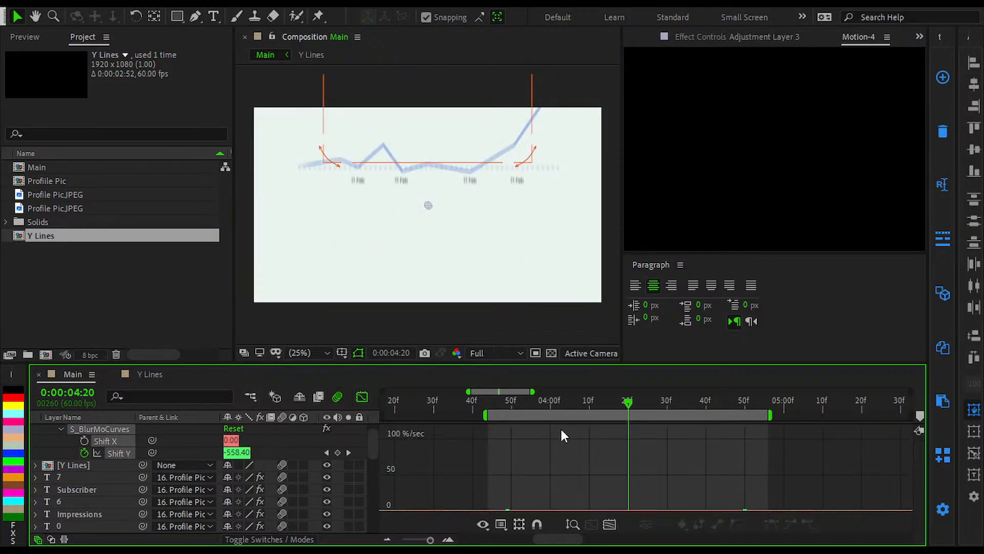
left_click(599, 520)
Step: Select both Shift Y keyframes in the speed graph and lengthen their influence handles to about twice their length for a sharper ease
left_click_drag(442, 473, 838, 425)
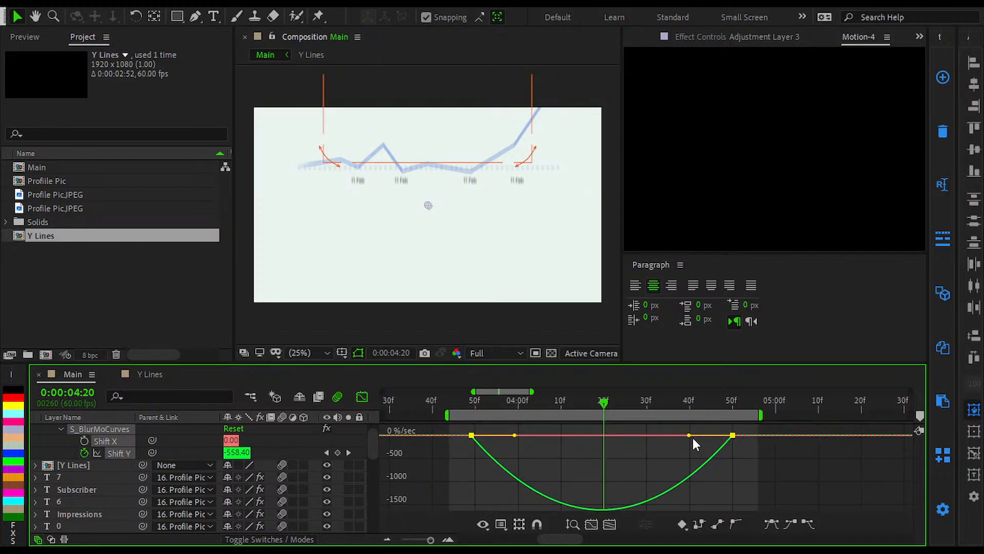
left_click_drag(689, 438, 645, 436)
left_click_drag(514, 438, 561, 440)
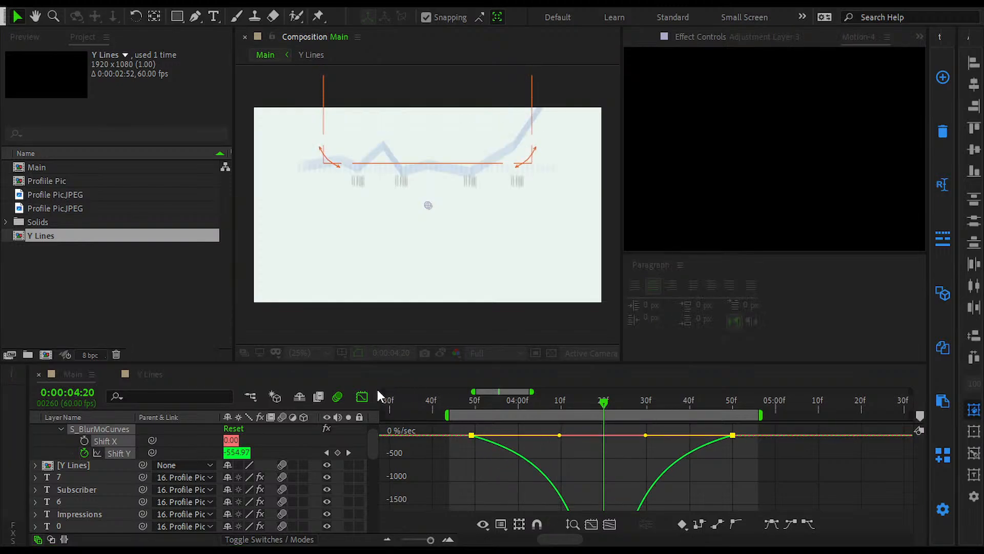
Step: Inspect the full Shift Y speed curve of Adjustment Layer 3 in the graph view and return to the layer bars
left_click(362, 398)
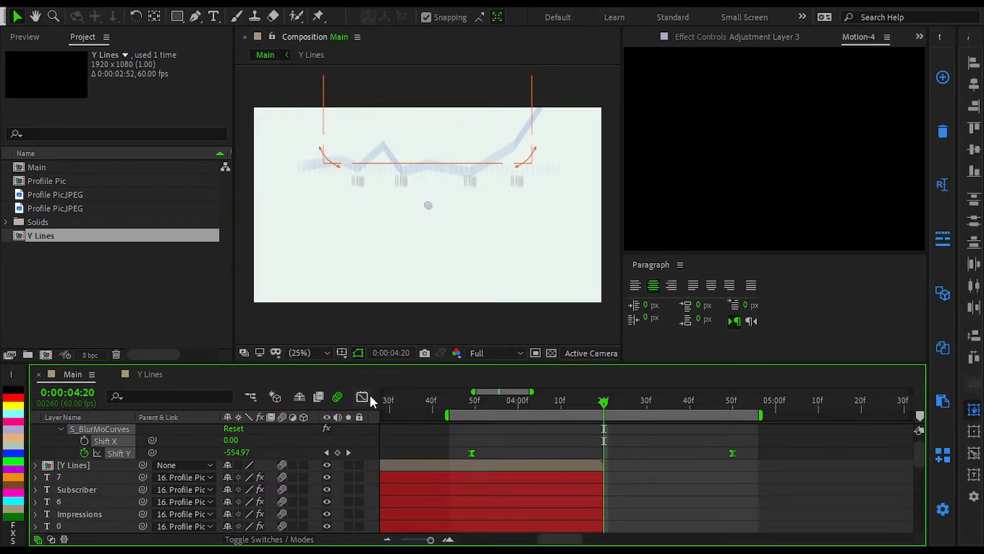
left_click(365, 397)
left_click(611, 524)
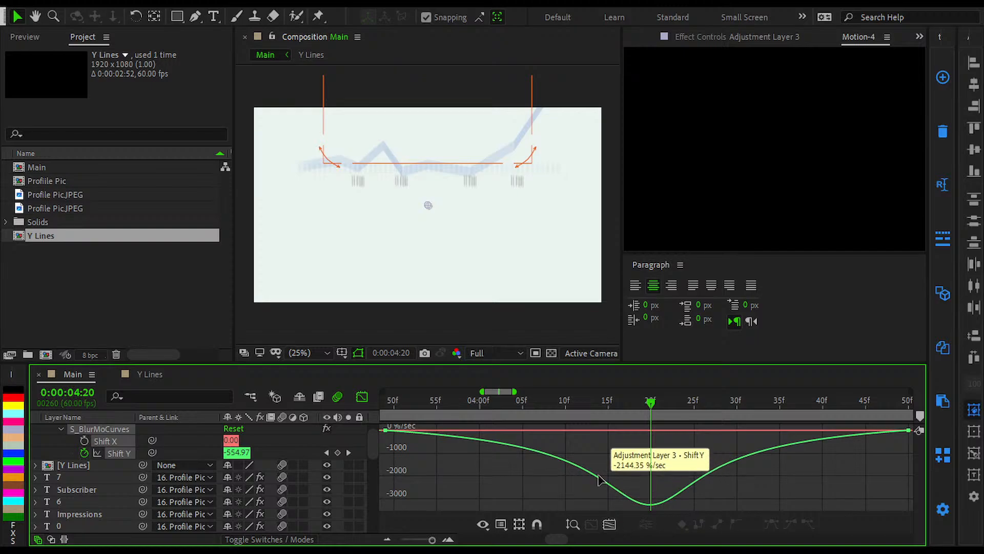
left_click(362, 397)
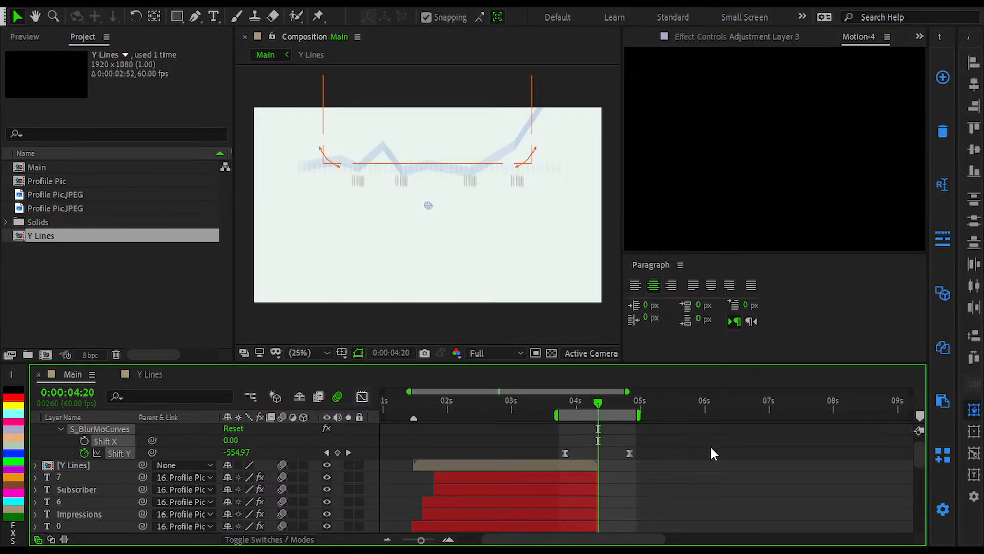
Step: Preview the eased vertical slide in Main from 0:00:03:44
scroll(568, 415, "up", 1)
left_click(550, 407)
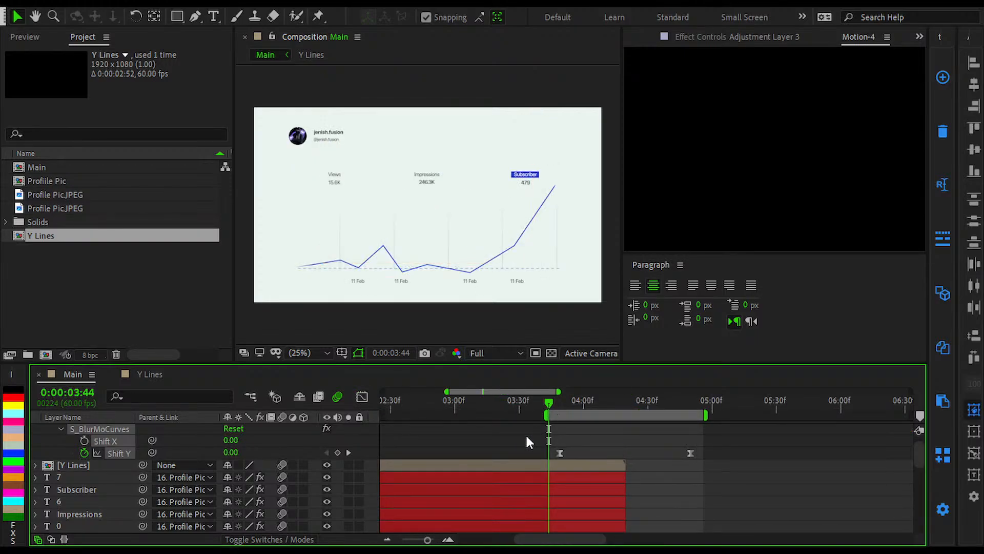
left_click(505, 442)
key("space")
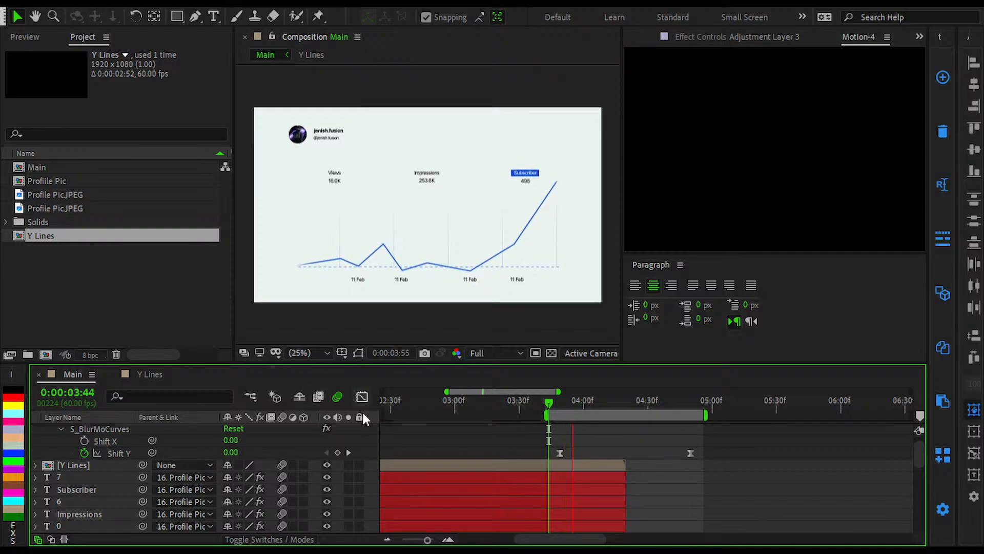
key("alt+Tab")
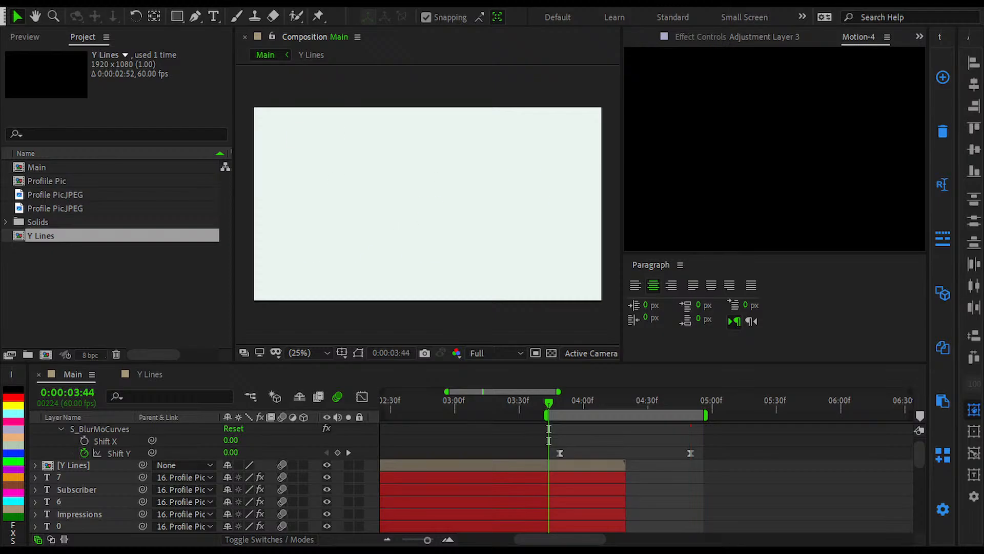
key("space")
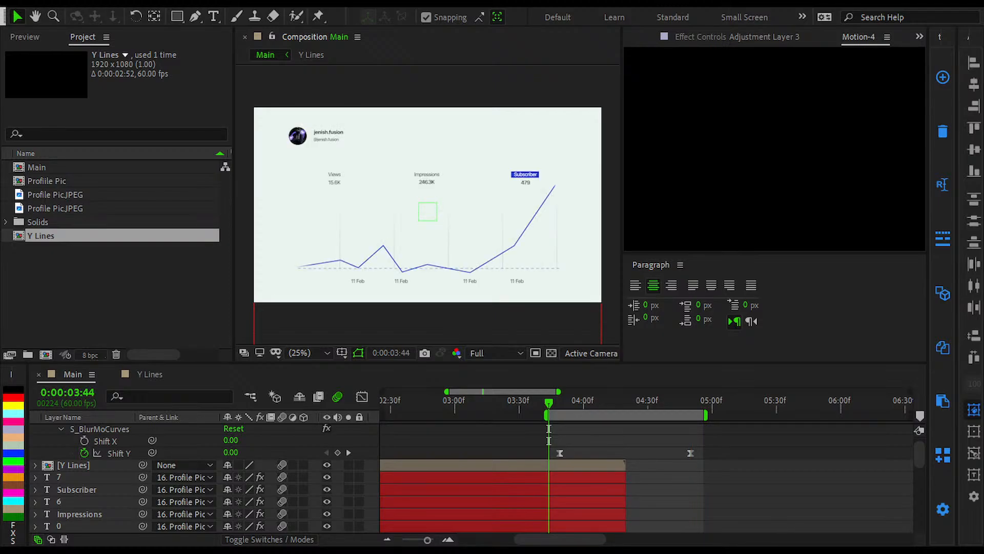
left_click(478, 424)
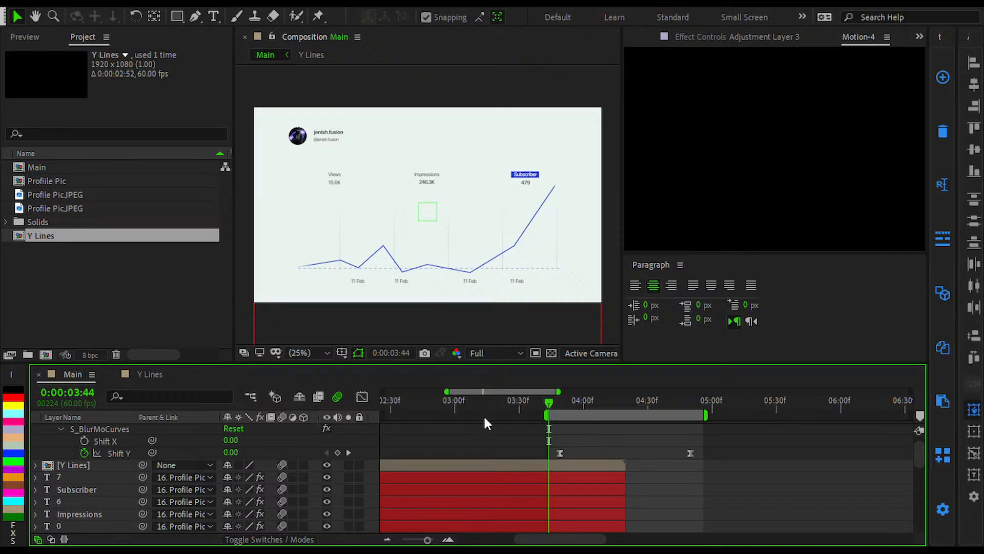
key("space")
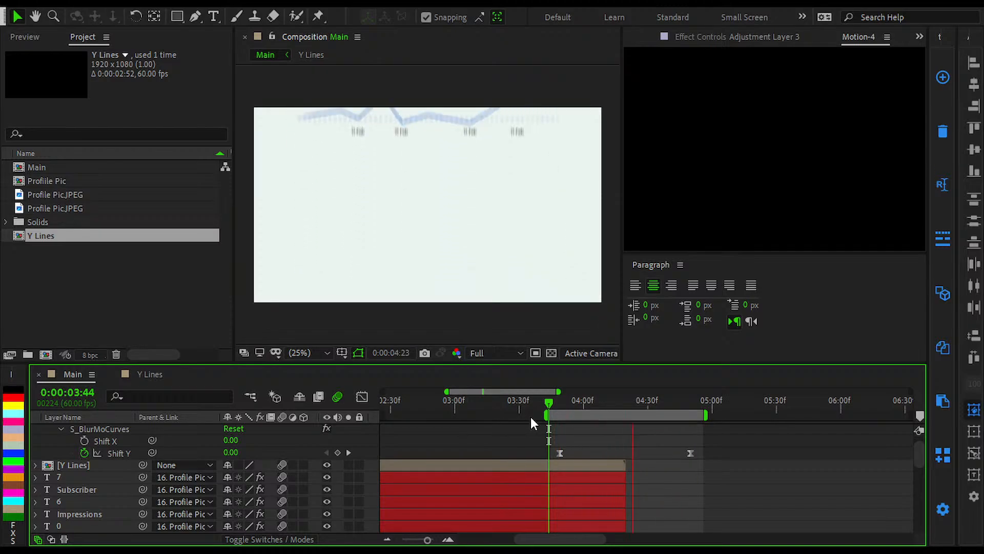
Step: Move the playhead to 0:00:00:00 and start the work area there
scroll(692, 478, "down", 5)
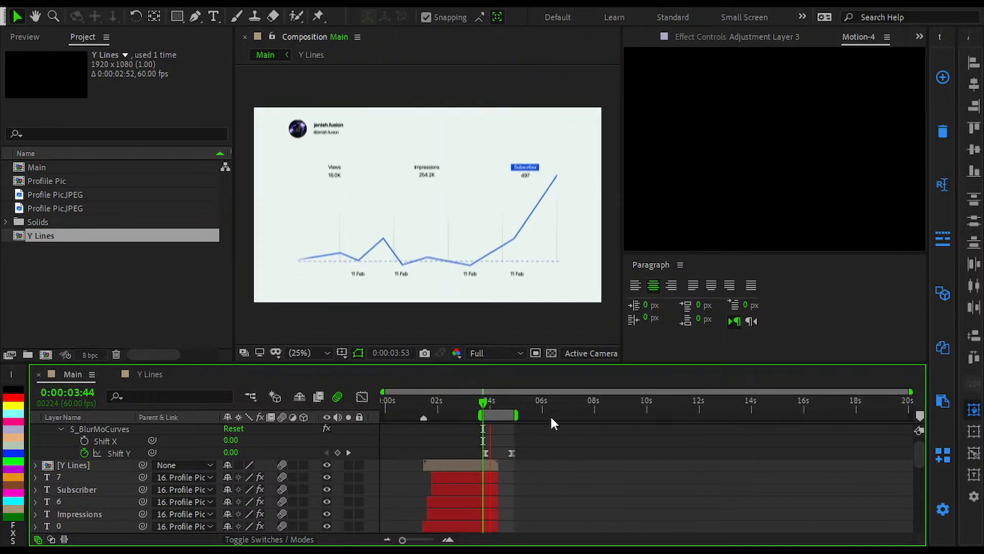
left_click_drag(474, 402, 214, 460)
key("b")
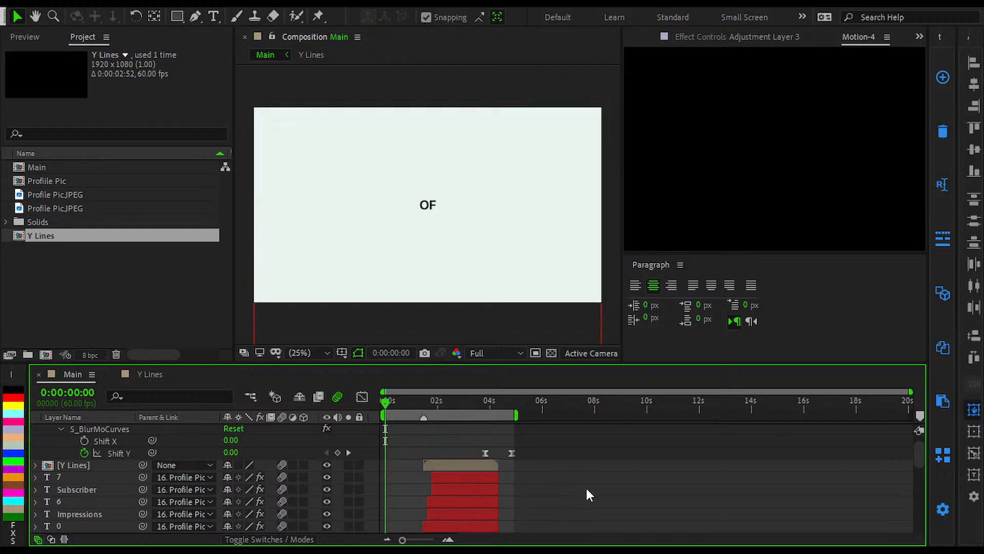
Step: Collapse the expanded properties of all layers in Main
key("ctrl+a")
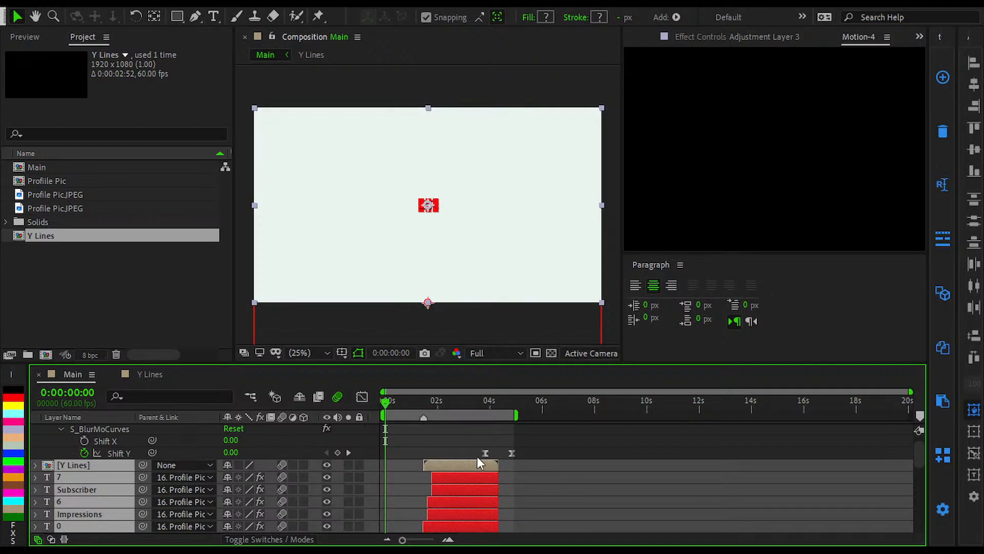
scroll(344, 454, "up", 4)
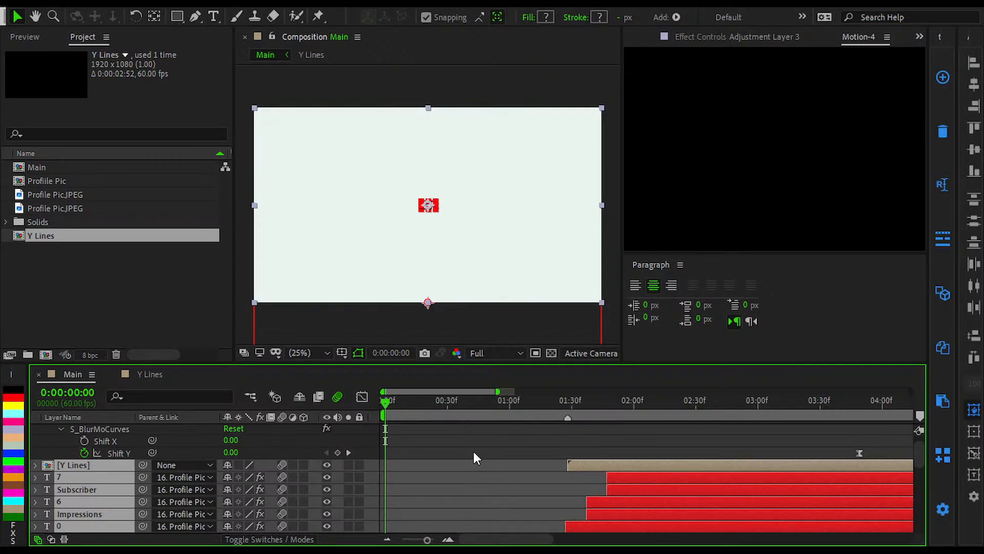
left_click(457, 444)
scroll(457, 444, "up", 1)
key("u")
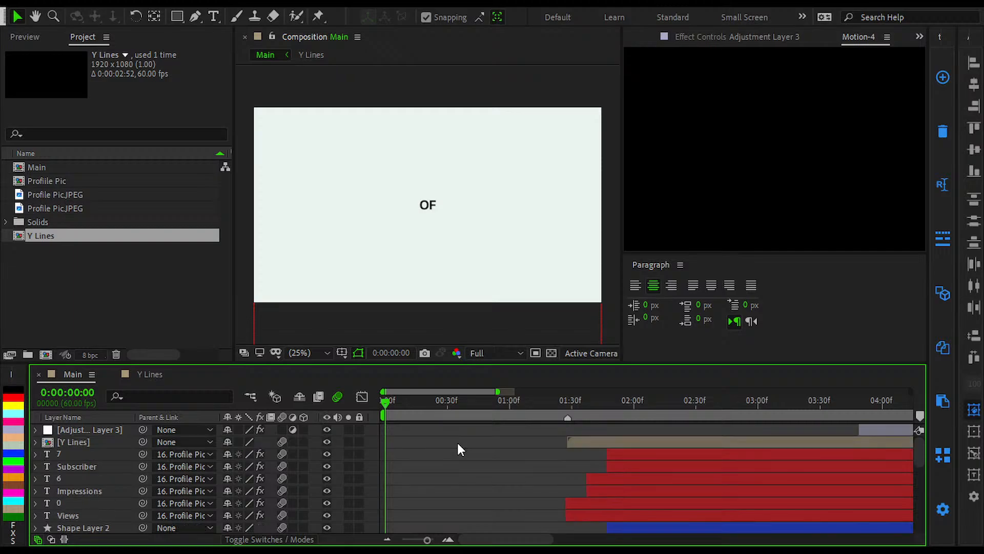
key("u")
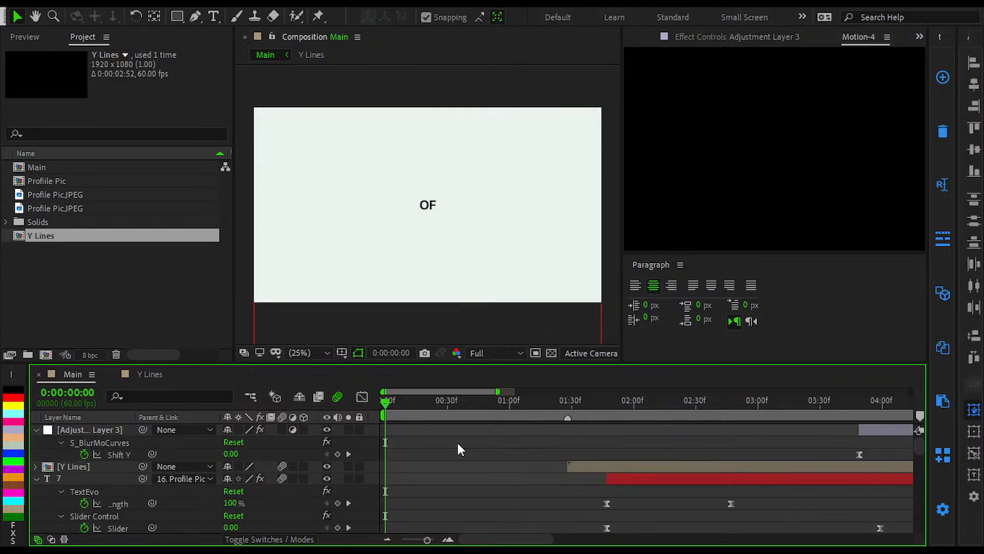
key("u")
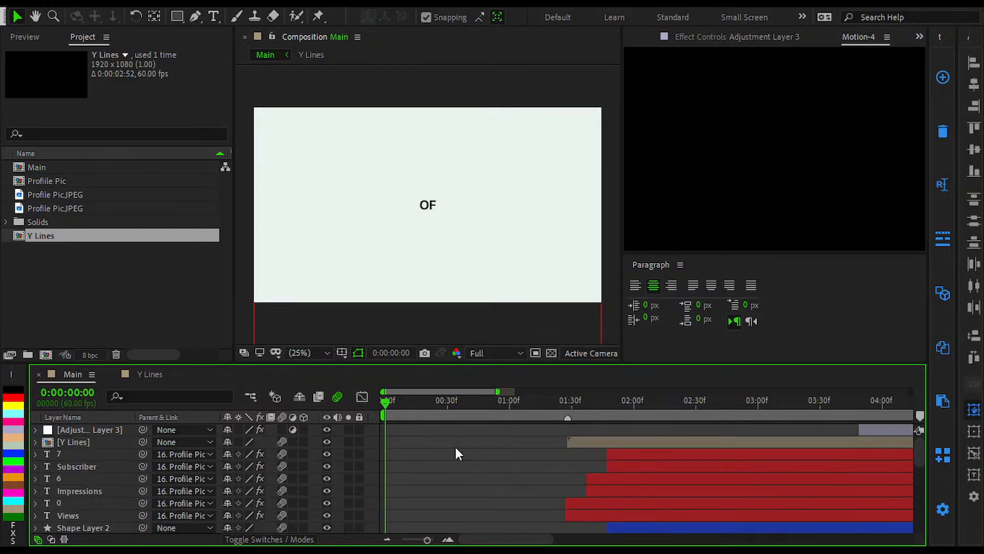
Step: Preview the complete animation in Main from 0:00:00:00
scroll(455, 447, "down", 5)
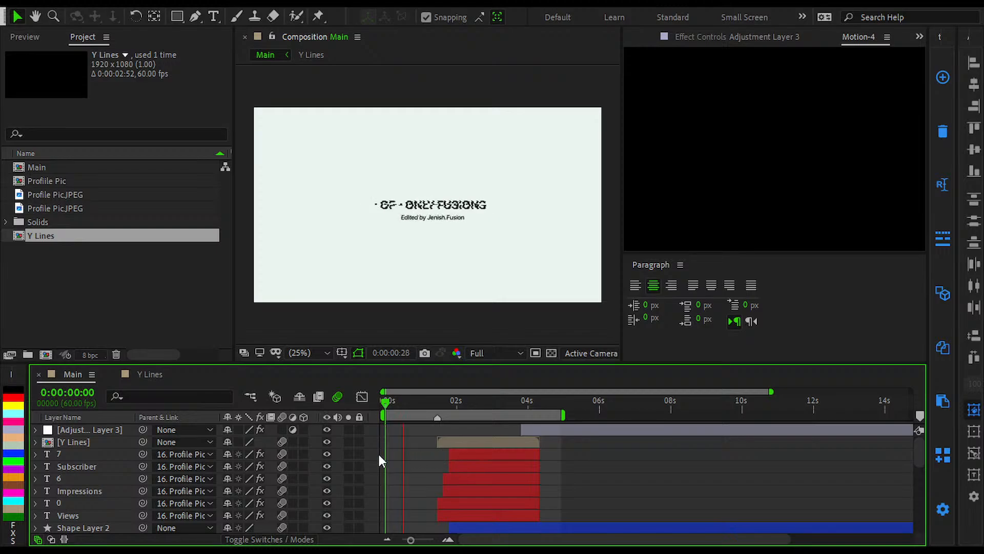
scroll(385, 454, "up", 3)
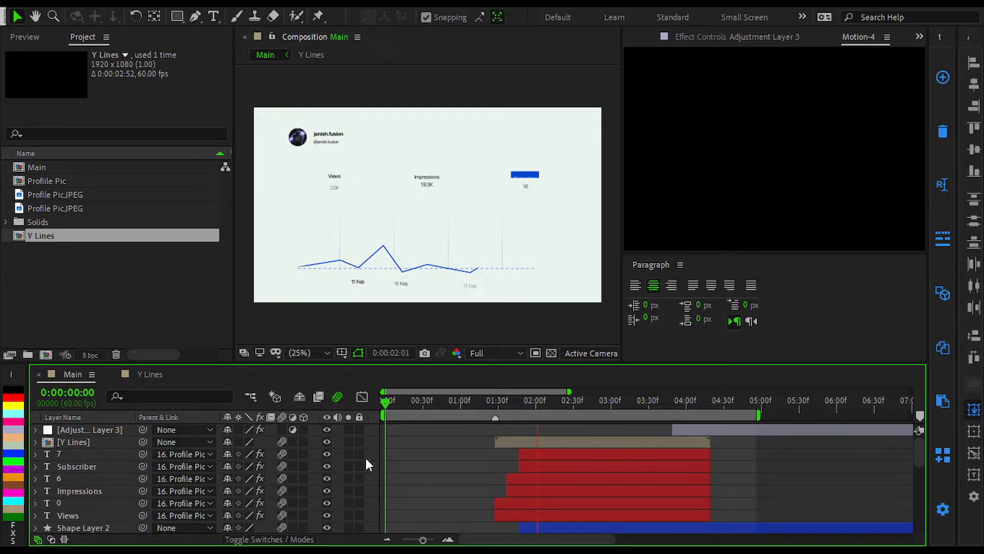
key("space")
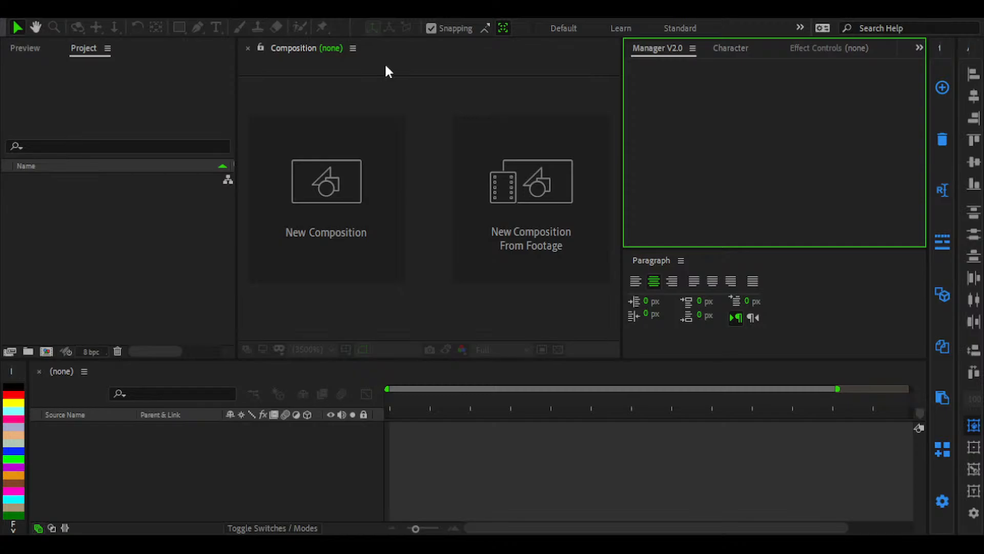
Step: Reload the graph project with its Main composition and collapse the properties of Adjustment Layer 3
left_click(632, 451)
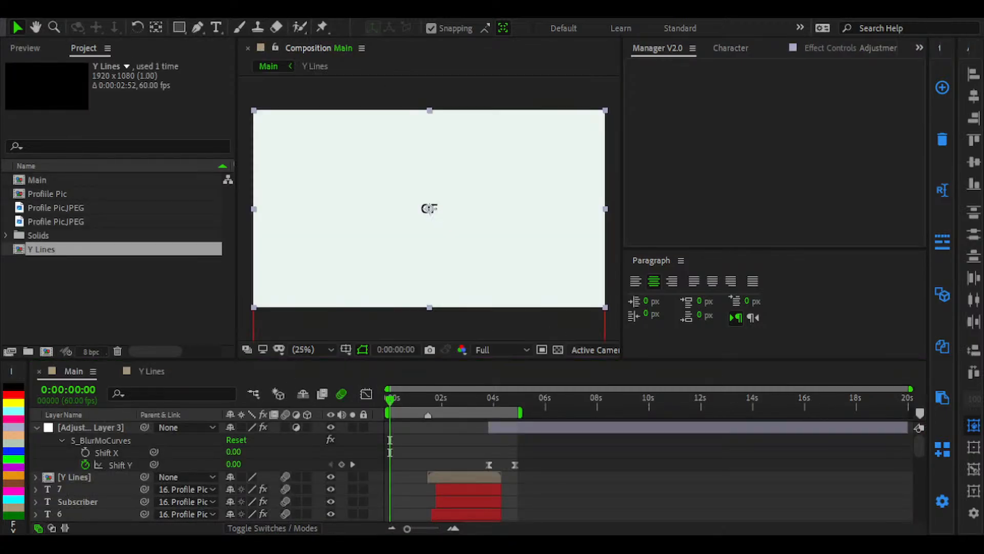
left_click(564, 493)
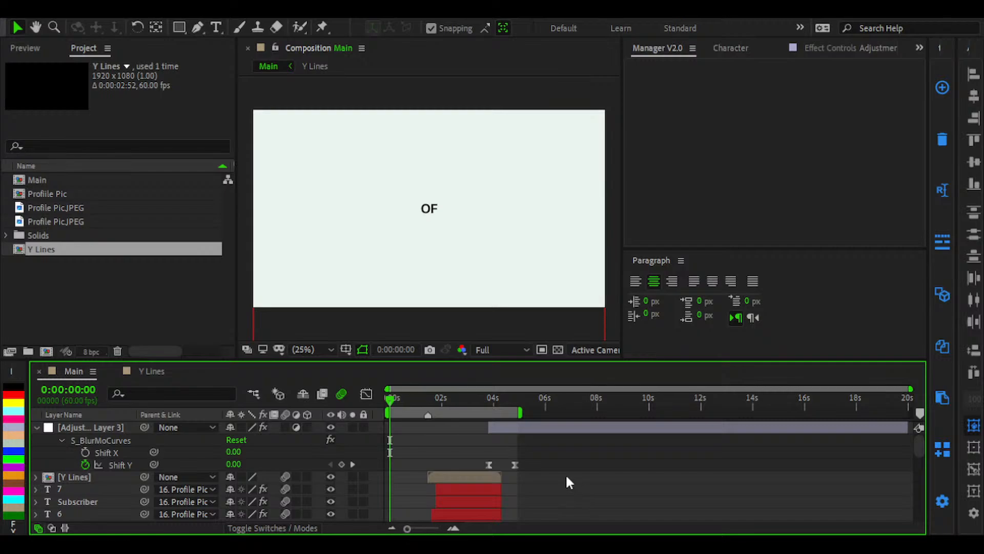
key("u")
scroll(487, 427, "up", 4)
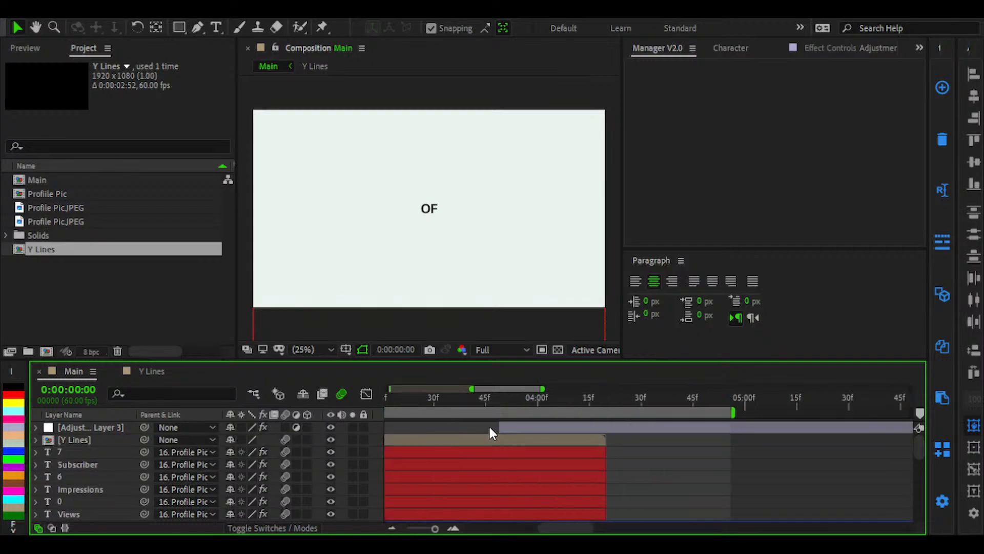
Step: Preview the slide from 0:00:03:39 and inspect the frame at 0:00:04:40
left_click(427, 397)
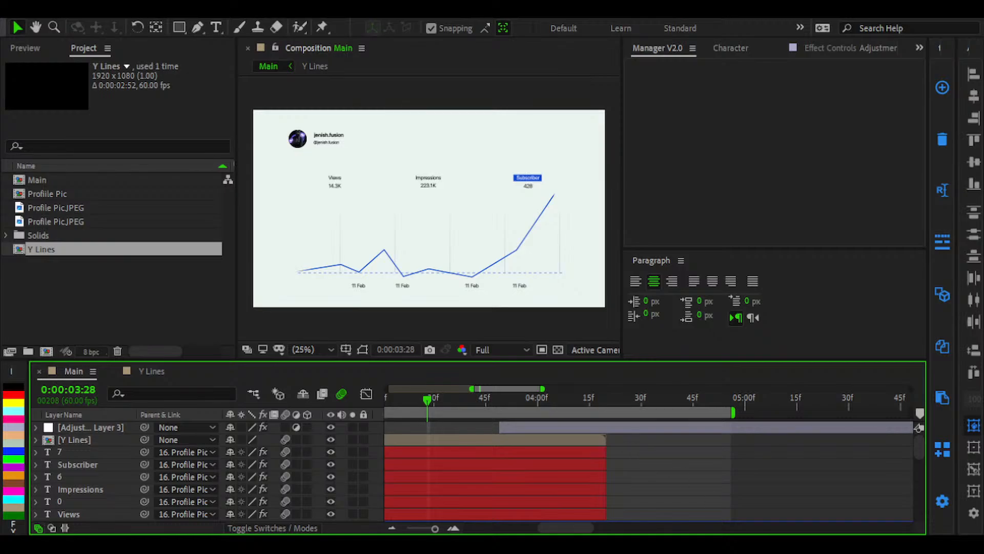
scroll(651, 441, "down", 4)
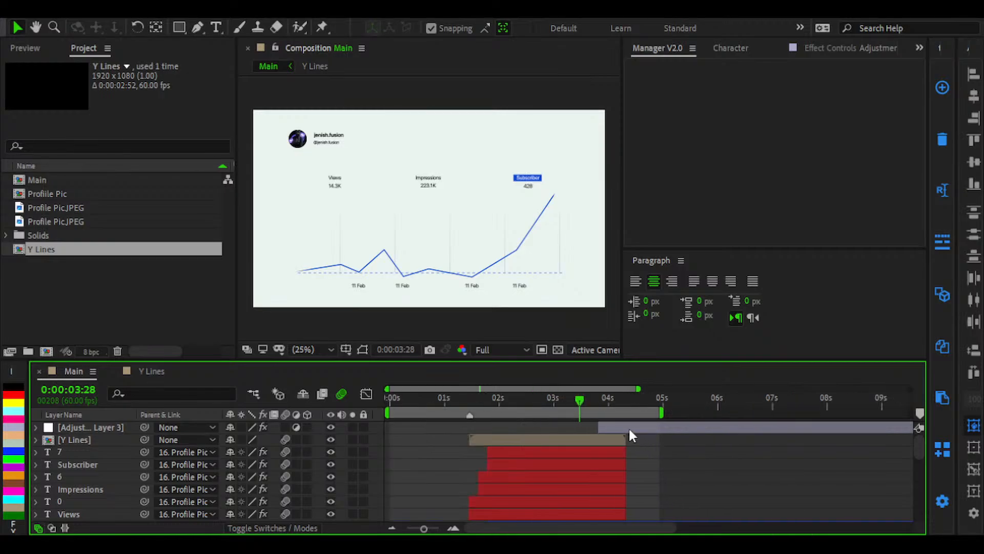
left_click_drag(600, 401, 590, 402)
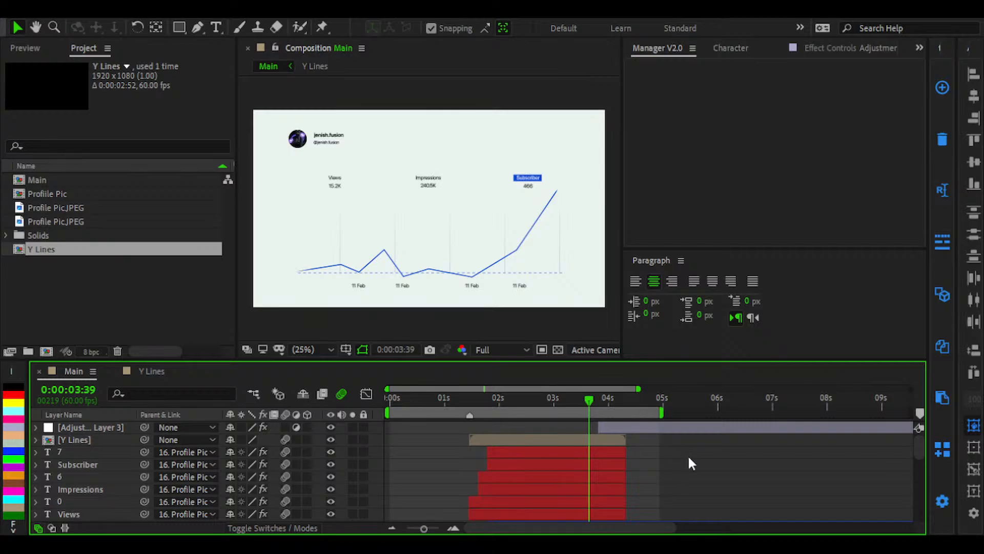
key("space")
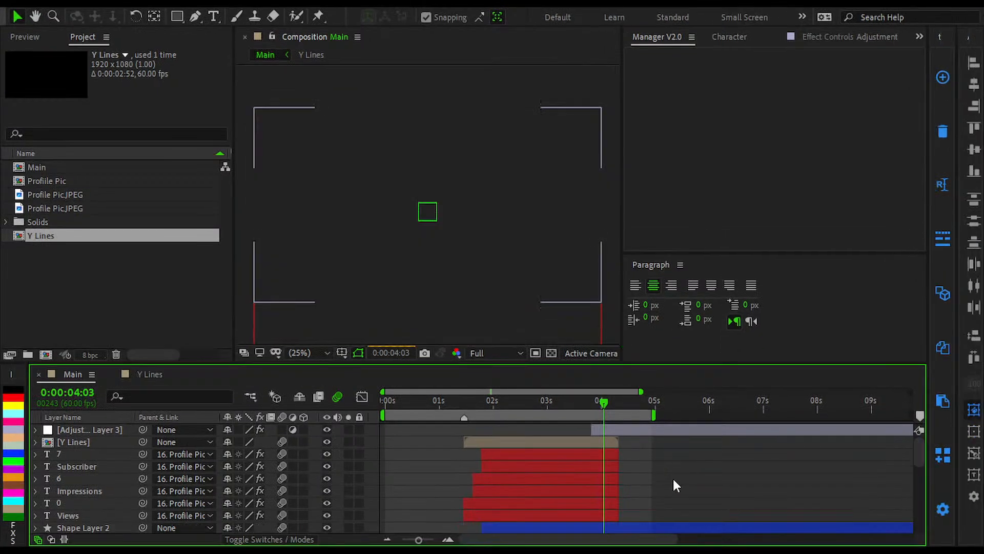
left_click(637, 415)
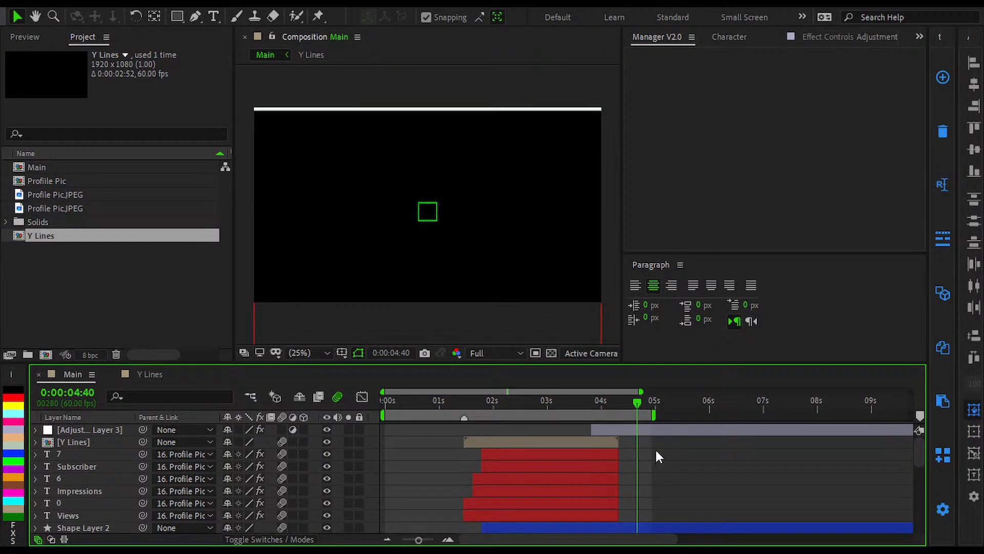
scroll(655, 455, "up", 3)
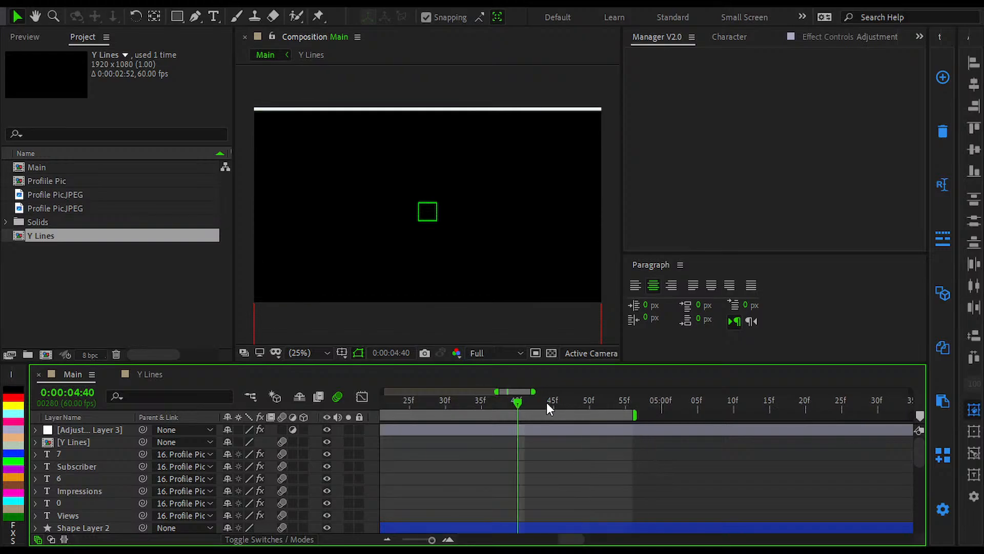
Step: Set the composition preview resolution to Quarter and check the frame at 0:00:04:44
scroll(536, 404, "down", 2)
key("space")
left_click(538, 402)
left_click(491, 352)
left_click(522, 429)
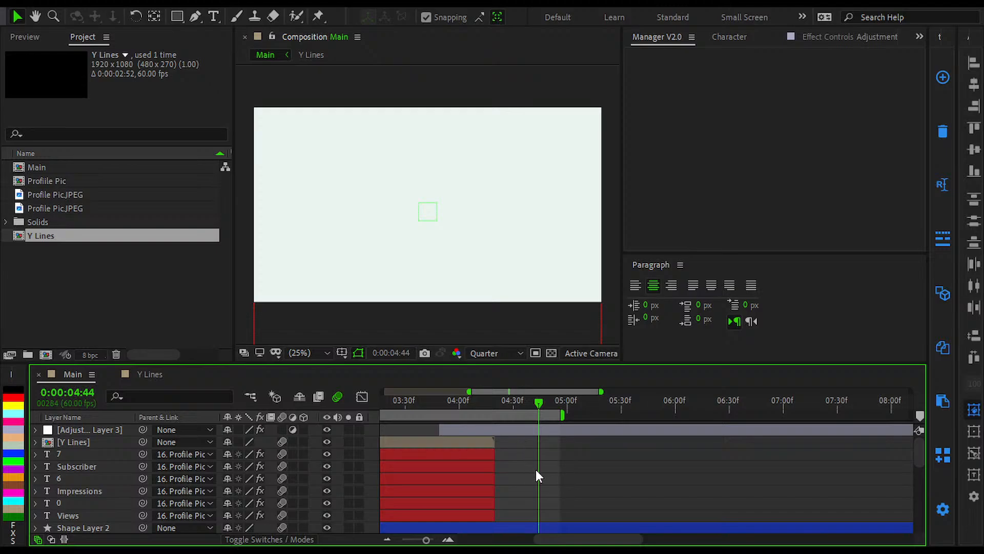
Step: Preview the slide from 0:00:04:10 through 0:00:04:34 and select Adjustment Layer 3
left_click_drag(466, 405, 476, 413)
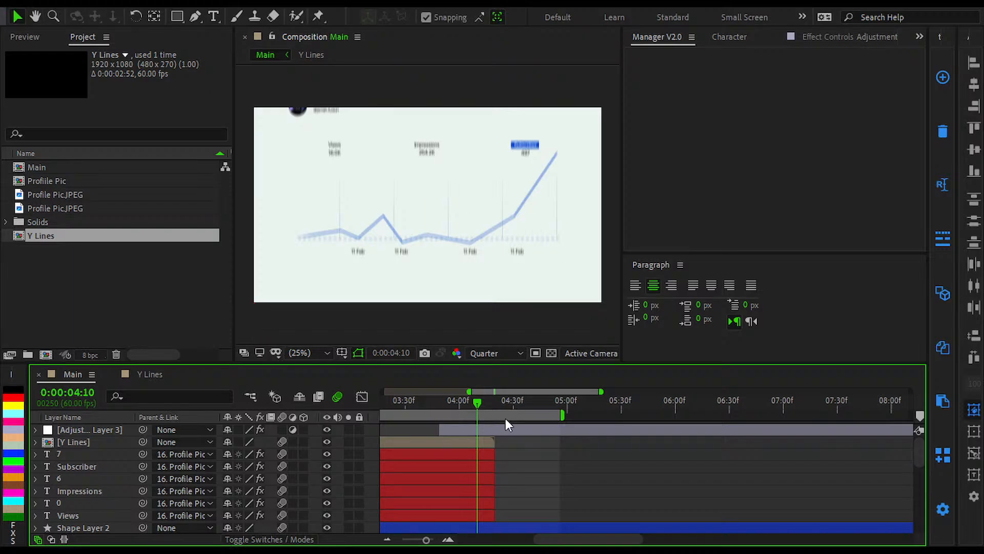
key("space")
left_click_drag(482, 404, 525, 432)
left_click(552, 430)
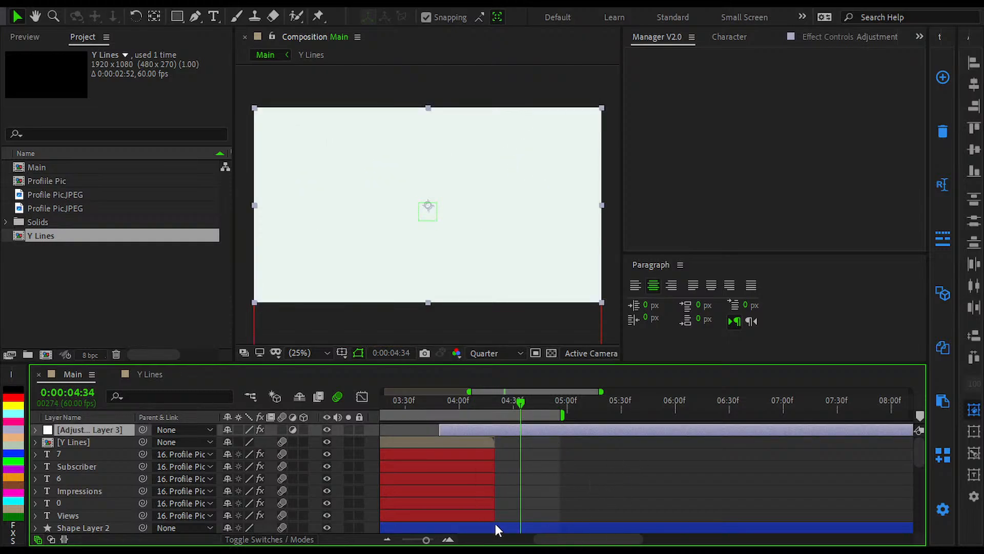
key("ctrl+space")
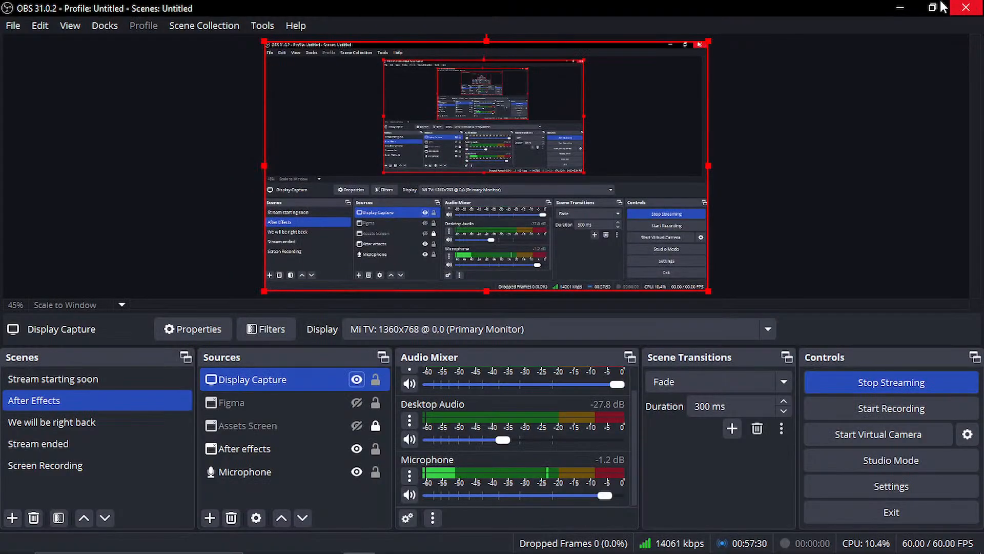
Step: Switch to Figma and draw a rectangle about 1020 × 834 in an empty area of the Mood board
left_click(644, 538)
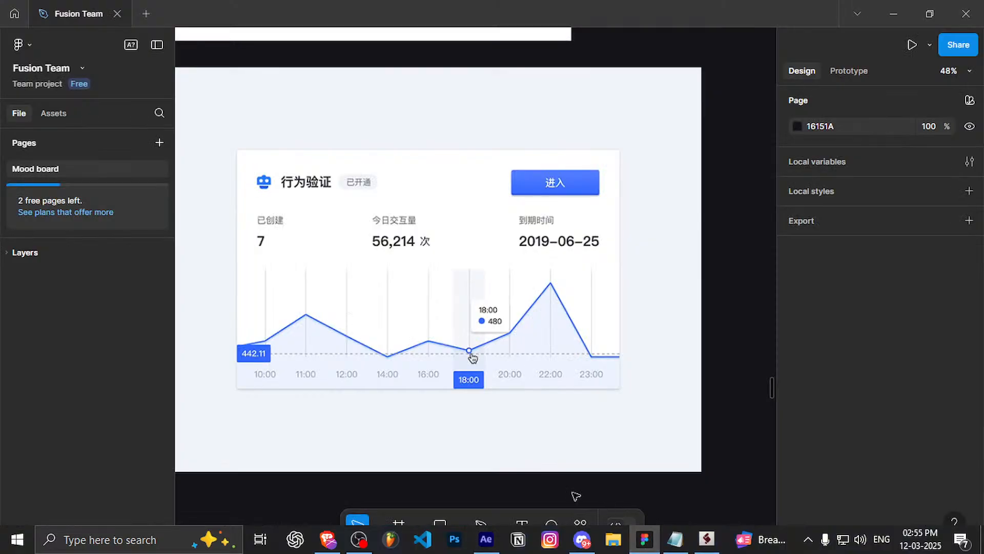
scroll(562, 433, "down", 5)
scroll(507, 416, "up", 2)
left_click_drag(586, 280, 575, 479)
scroll(505, 300, "down", 3)
left_click_drag(628, 188, 342, 515)
scroll(395, 374, "up", 3)
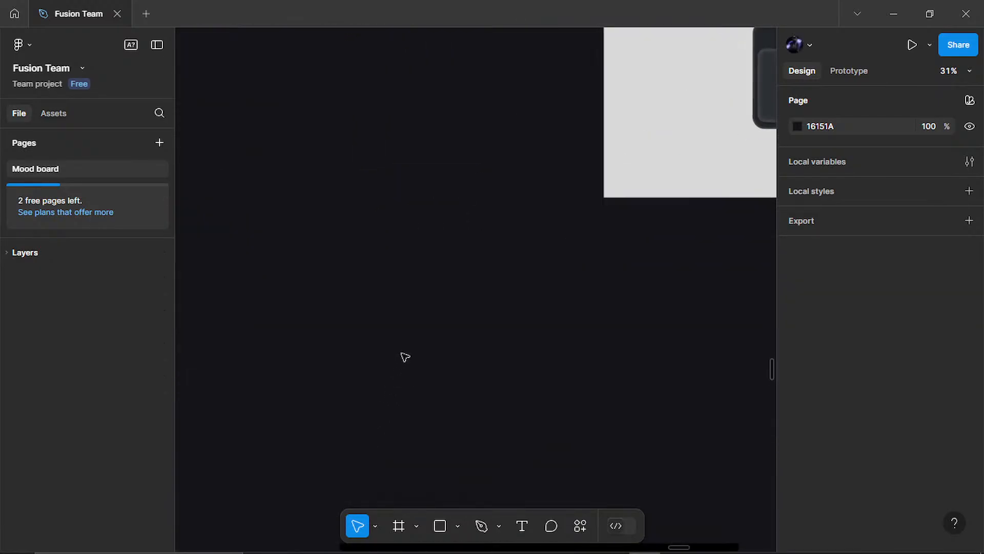
left_click_drag(424, 347, 485, 336)
scroll(486, 336, "up", 3)
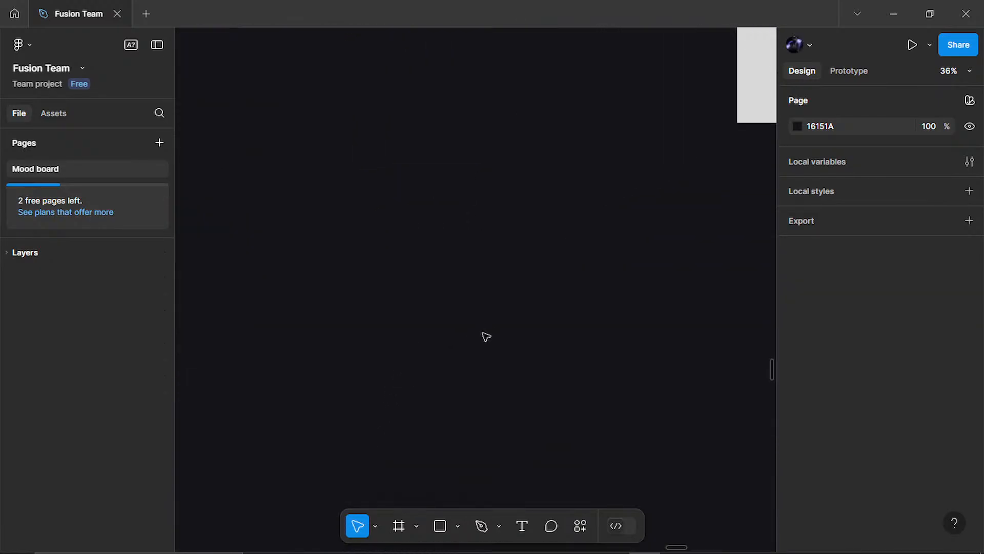
left_click(440, 525)
mouse_move(373, 140)
left_mouse_down()
mouse_move(743, 426)
mouse_move(746, 445)
left_mouse_up()
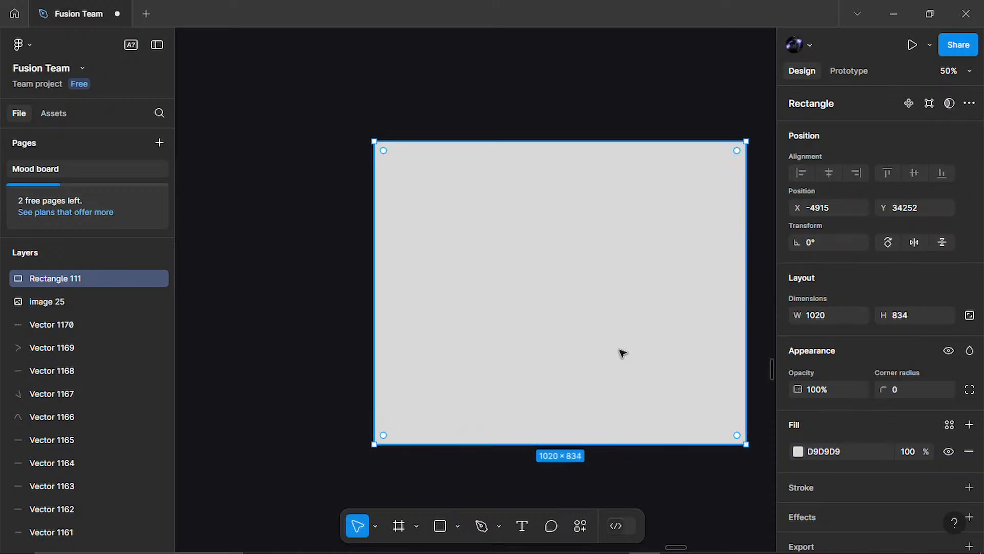
Step: Shorten the new grey rectangle to a height of about 550, keeping its full width
left_click_drag(621, 351, 473, 360)
mouse_move(463, 453)
left_mouse_down()
mouse_move(488, 345)
mouse_move(567, 442)
left_mouse_up()
scroll(454, 389, "up", 1)
scroll(447, 363, "up", 2)
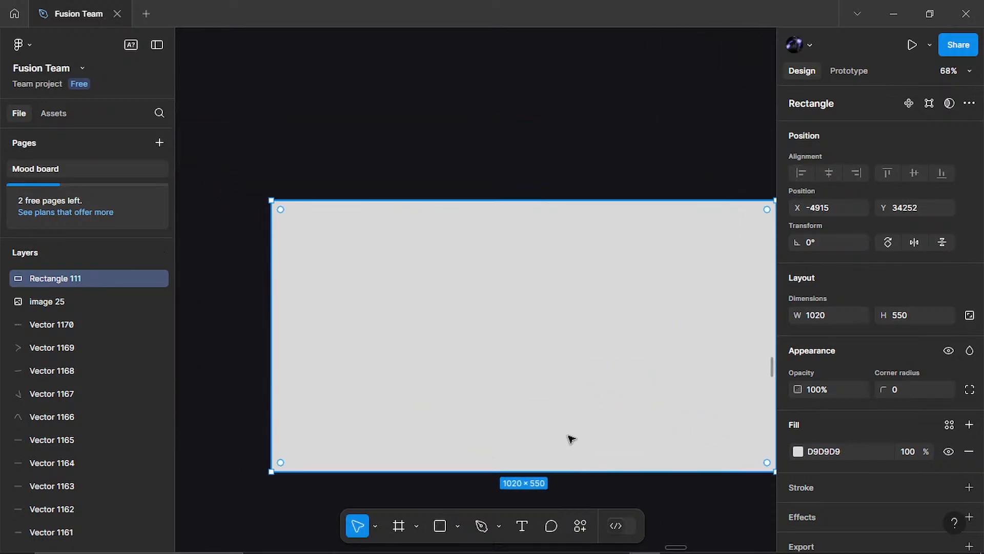
Step: Activate the Pencil tool and set its stroke colour to black, 000000
left_click(501, 525)
left_click(485, 483)
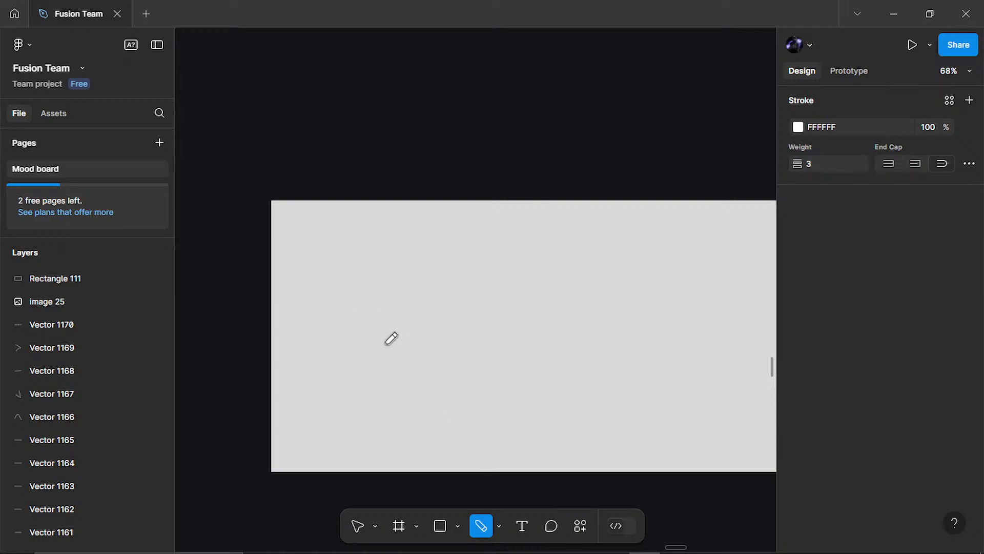
scroll(407, 370, "up", 3)
left_click_drag(436, 366, 328, 281)
scroll(353, 292, "down", 3)
mouse_move(423, 310)
left_mouse_down()
mouse_move(420, 359)
mouse_move(426, 353)
left_mouse_up()
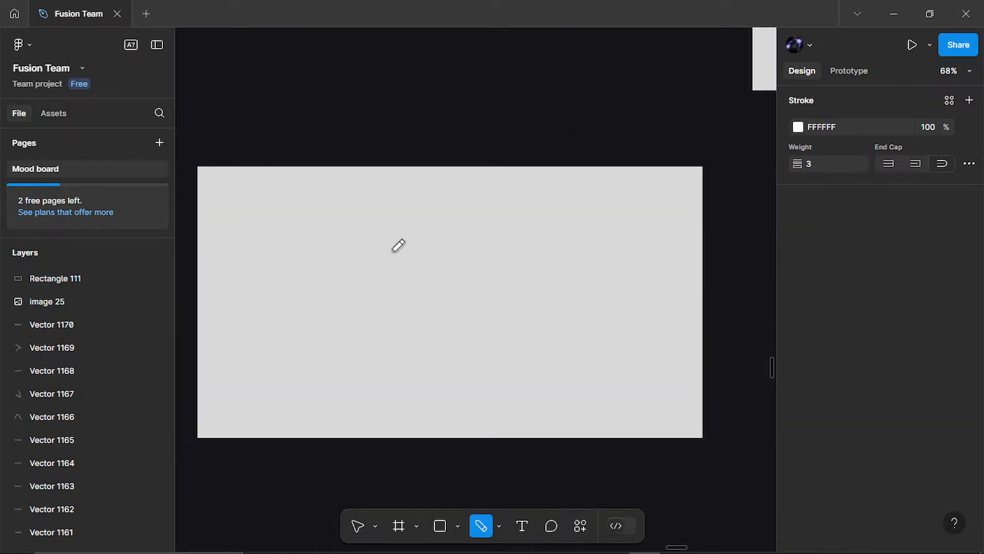
left_click_drag(360, 219, 378, 219)
key("ctrl+z")
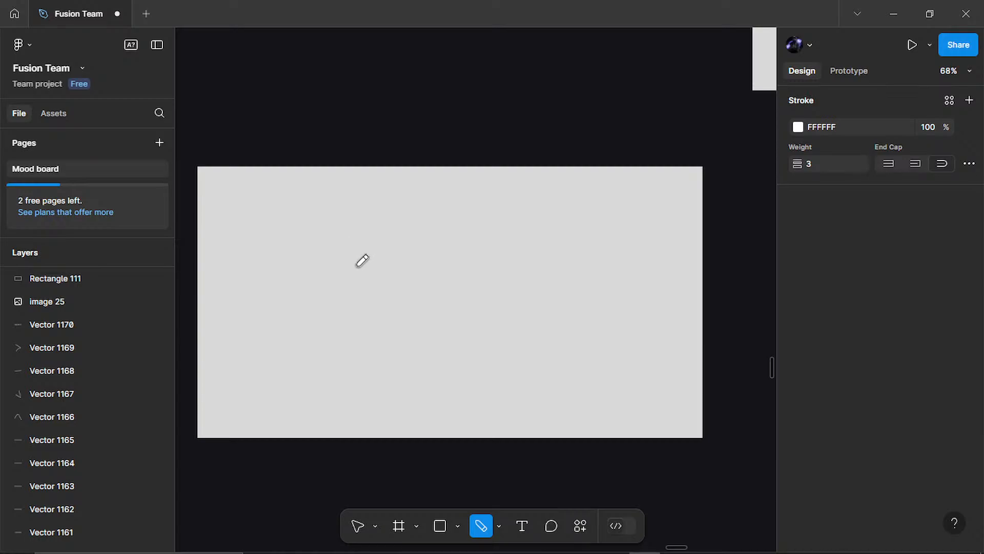
left_click(801, 123)
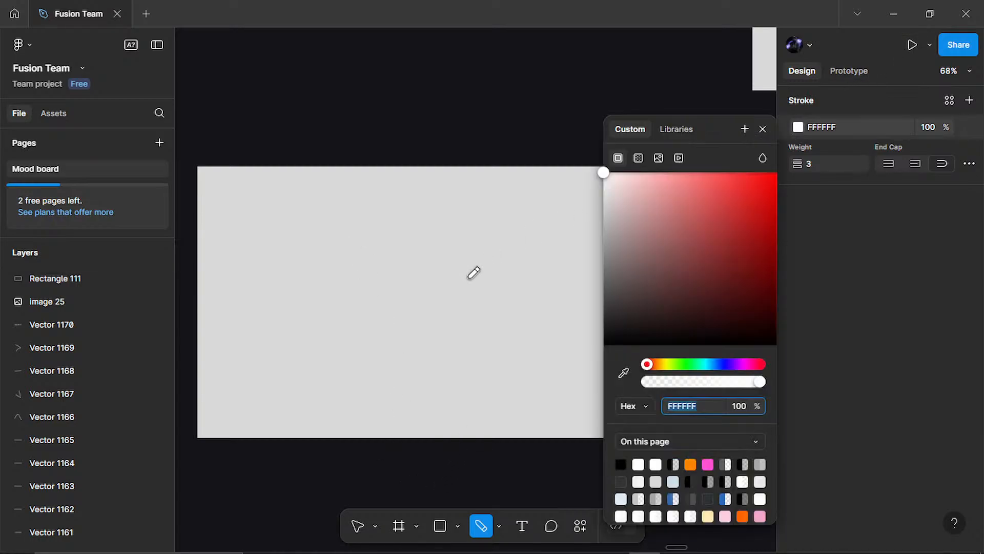
left_click(620, 462)
mouse_move(302, 231)
left_mouse_down()
mouse_move(359, 303)
mouse_move(318, 204)
left_mouse_up()
key("ctrl+z")
left_click(879, 255)
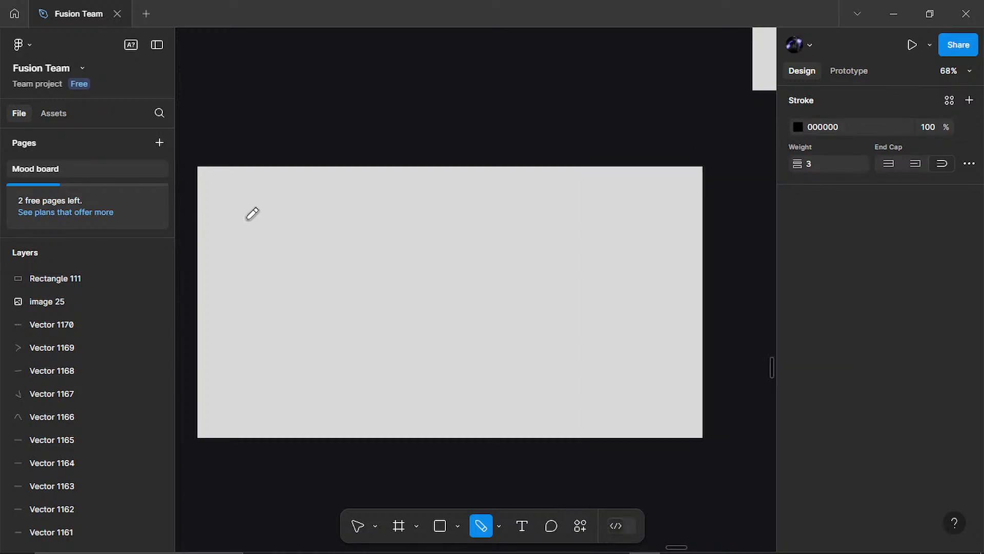
Step: Sketch a freehand box with straight pencil strokes near the upper middle of the grey rectangle
mouse_move(440, 224)
left_mouse_down()
mouse_move(493, 228)
mouse_move(489, 271)
mouse_move(401, 249)
mouse_move(421, 212)
mouse_move(479, 242)
mouse_move(482, 213)
mouse_move(481, 239)
left_mouse_up()
key("ctrl+z")
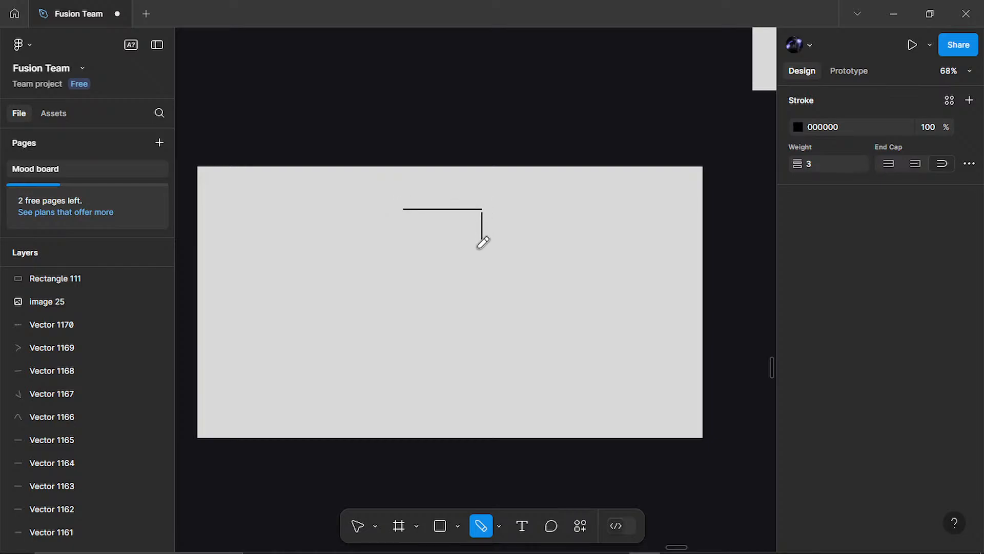
mouse_move(404, 209)
left_mouse_down()
mouse_move(400, 251)
mouse_move(415, 254)
mouse_move(404, 253)
mouse_move(491, 251)
left_mouse_up()
scroll(319, 281, "up", 5)
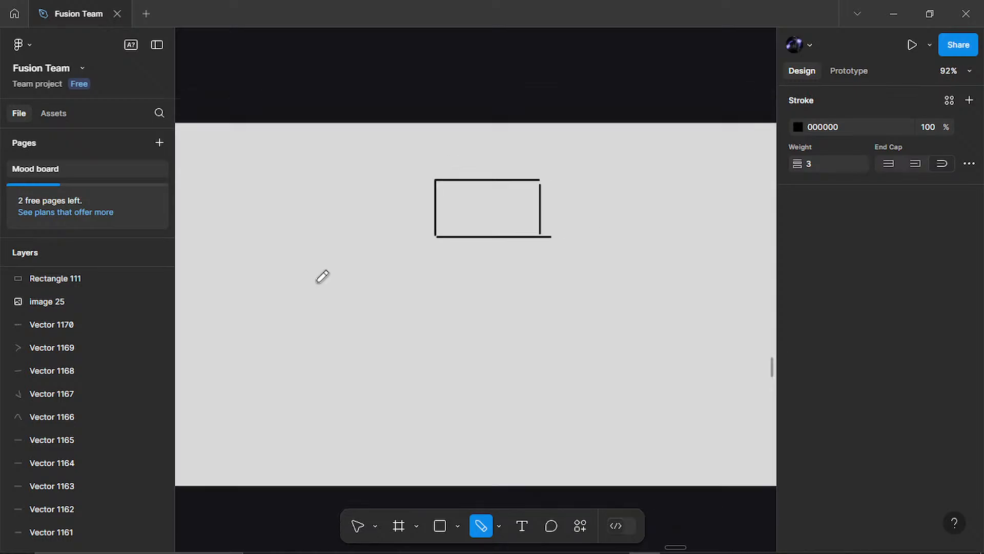
scroll(364, 298, "down", 2)
scroll(348, 316, "down", 1)
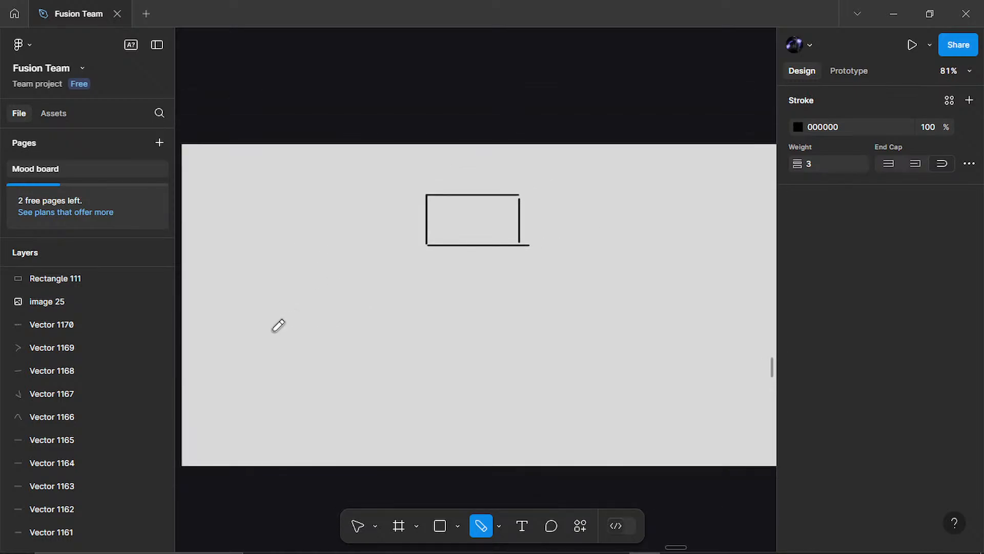
Step: Sketch two freehand boxes side by side below and to the left of the upper box
left_click_drag(260, 312, 260, 374)
mouse_move(259, 312)
left_mouse_down()
mouse_move(324, 314)
mouse_move(328, 357)
mouse_move(242, 373)
left_mouse_up()
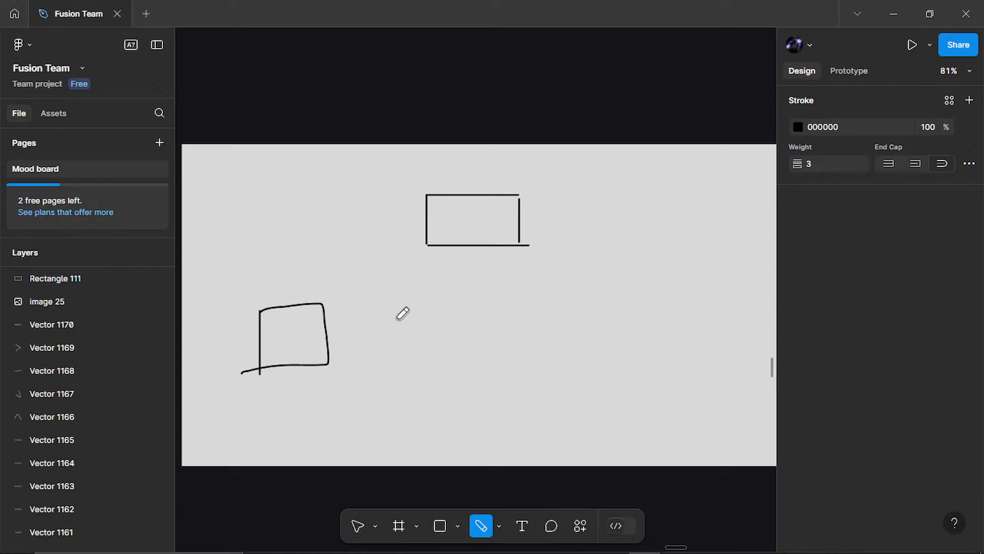
left_click_drag(377, 306, 378, 352)
mouse_move(377, 306)
left_mouse_down()
mouse_move(457, 299)
mouse_move(474, 343)
mouse_move(423, 352)
left_mouse_up()
key("ctrl+z")
key("ctrl+z")
left_click_drag(372, 297, 370, 353)
mouse_move(372, 297)
left_mouse_down()
mouse_move(452, 298)
mouse_move(459, 337)
mouse_move(456, 346)
mouse_move(372, 359)
left_mouse_up()
Step: Continue the lower row with two more freehand boxes towards the right side of the grey rectangle
scroll(483, 369, "right", 5)
left_click_drag(405, 304, 410, 357)
mouse_move(405, 303)
left_mouse_down()
mouse_move(473, 328)
mouse_move(479, 361)
mouse_move(393, 359)
left_mouse_up()
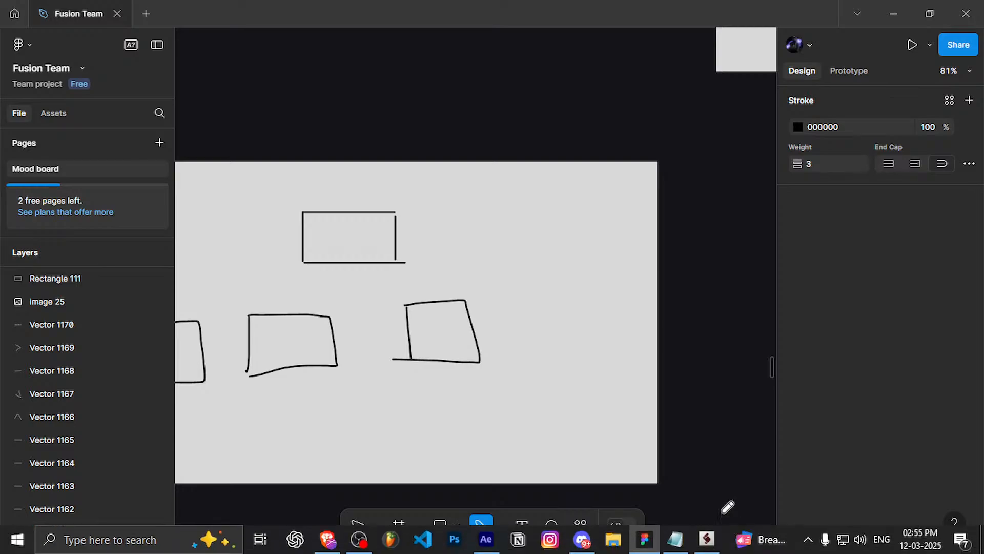
mouse_move(527, 303)
left_mouse_down()
mouse_move(535, 358)
mouse_move(527, 305)
mouse_move(603, 299)
mouse_move(623, 359)
mouse_move(516, 369)
left_mouse_up()
scroll(564, 347, "down", 2)
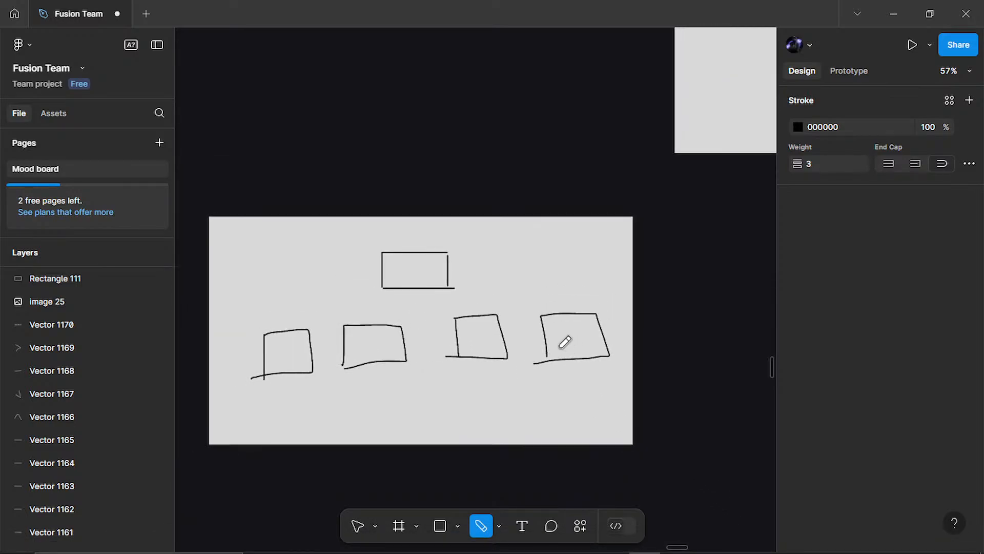
Step: Hide the interface and sketch curved connector lines from the upper box towards the four lower boxes
scroll(463, 332, "up", 2)
left_click_drag(366, 315, 413, 238)
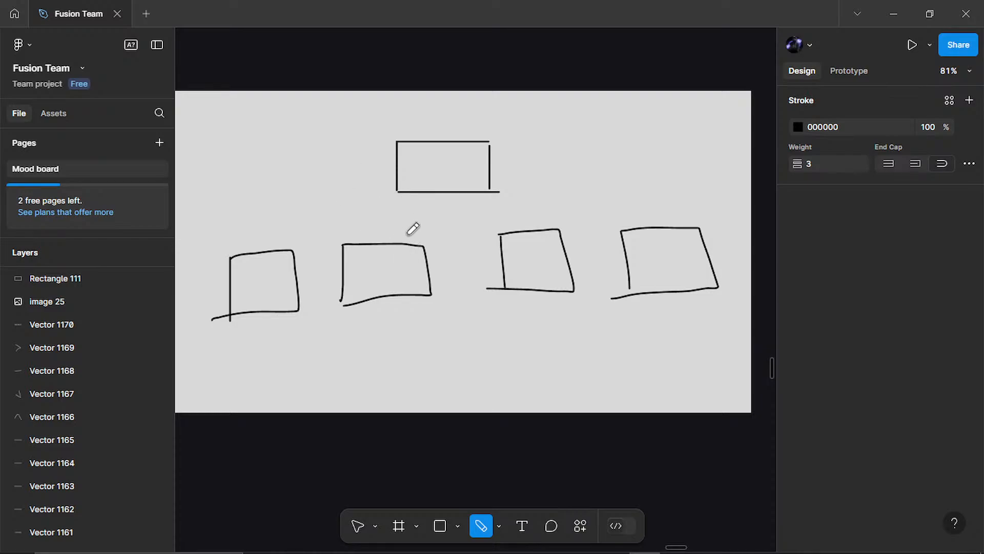
key("ctrl+backslash")
scroll(422, 223, "up", 1)
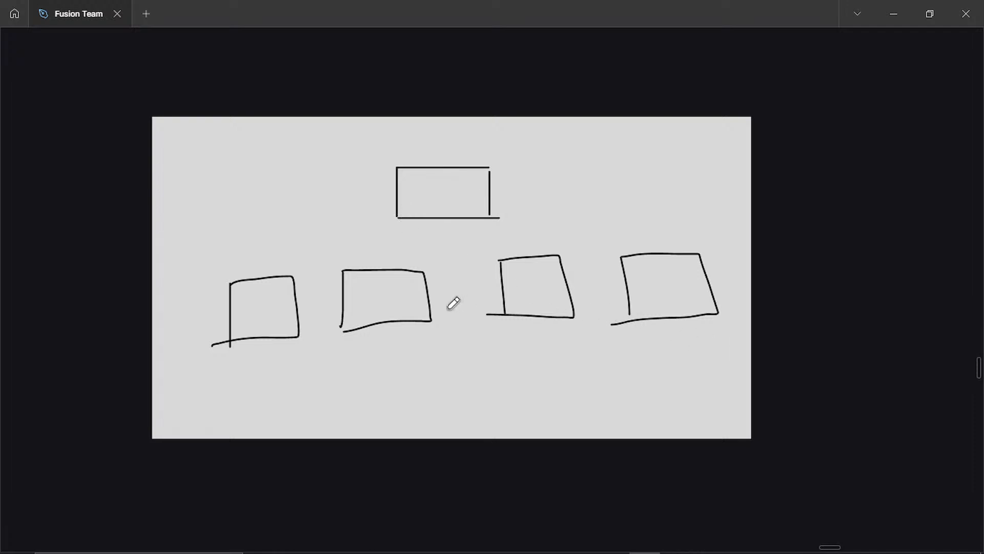
scroll(463, 261, "up", 3)
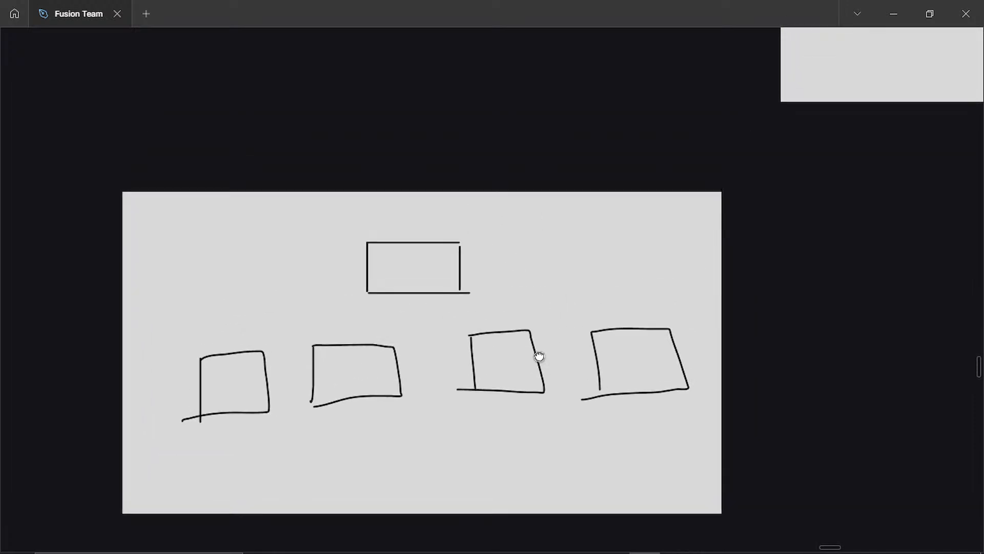
mouse_move(239, 351)
left_mouse_down()
mouse_move(271, 302)
mouse_move(337, 305)
mouse_move(379, 289)
left_mouse_up()
left_click_drag(352, 343, 416, 262)
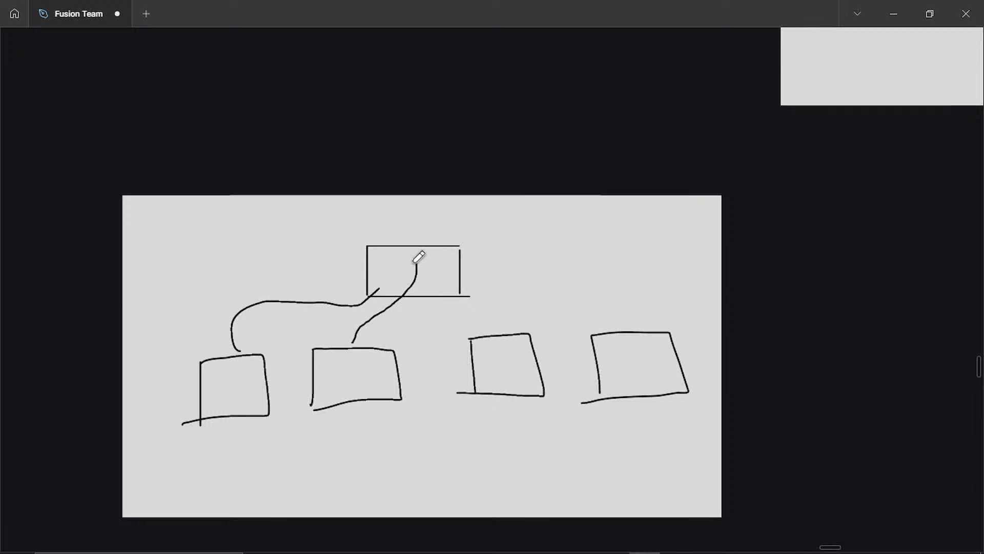
left_click_drag(503, 328, 446, 296)
mouse_move(639, 329)
left_mouse_down()
mouse_move(523, 296)
mouse_move(502, 305)
mouse_move(521, 276)
mouse_move(601, 286)
mouse_move(630, 330)
left_mouse_up()
mouse_move(597, 301)
left_mouse_down()
mouse_move(635, 327)
mouse_move(648, 296)
left_mouse_up()
key("ctrl+z")
key("ctrl+z")
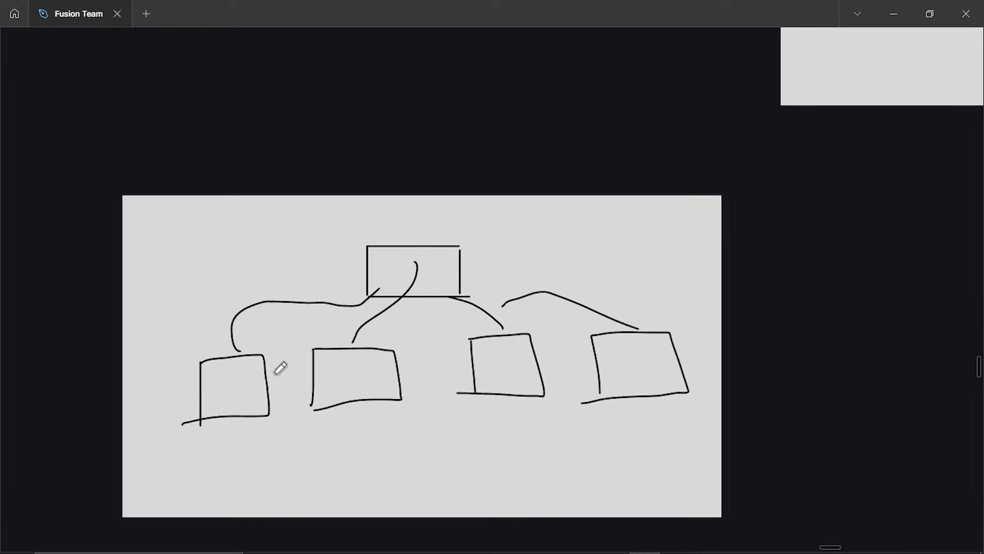
Step: Write a freehand letter P inside each of the four lower boxes
left_click_drag(220, 388, 221, 391)
mouse_move(351, 365)
left_mouse_down()
mouse_move(353, 395)
mouse_move(345, 366)
left_mouse_up()
mouse_move(499, 349)
left_mouse_down()
mouse_move(507, 373)
mouse_move(485, 350)
left_mouse_up()
mouse_move(610, 346)
left_mouse_down()
mouse_move(618, 386)
mouse_move(500, 328)
left_mouse_up()
Step: Scribble a placeholder mark beneath each of the four lower boxes
scroll(625, 378, "down", 2)
mouse_move(191, 429)
left_mouse_down()
mouse_move(178, 463)
mouse_move(228, 474)
left_mouse_up()
mouse_move(242, 456)
left_mouse_down()
mouse_move(159, 443)
mouse_move(210, 426)
left_mouse_up()
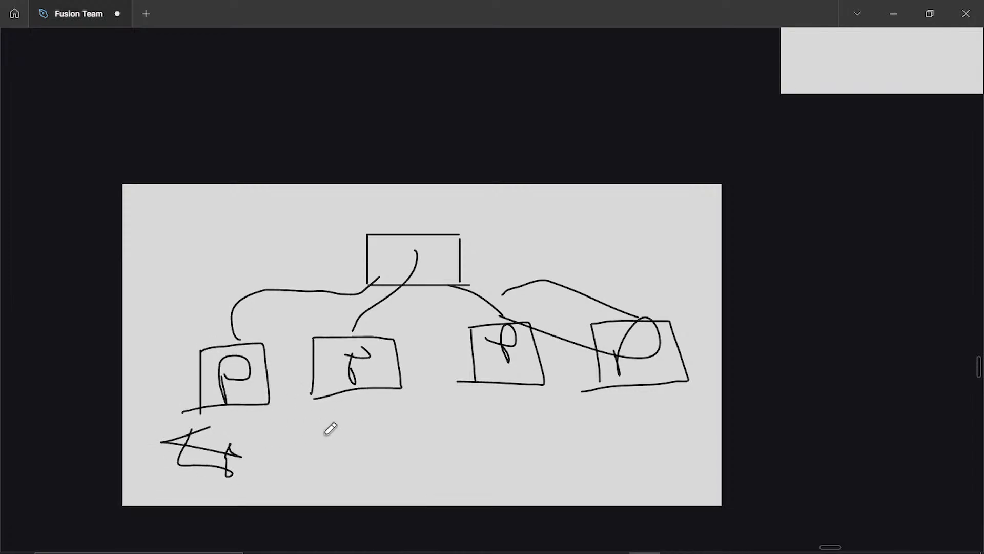
mouse_move(359, 409)
left_mouse_down()
mouse_move(397, 453)
mouse_move(373, 430)
mouse_move(382, 458)
left_mouse_up()
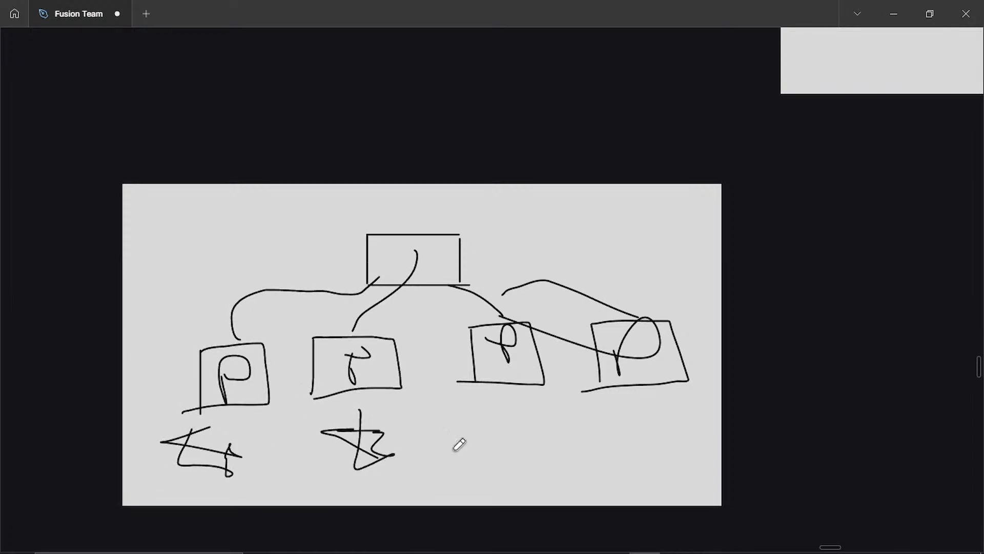
mouse_move(486, 409)
left_mouse_down()
mouse_move(487, 445)
mouse_move(533, 436)
mouse_move(537, 394)
mouse_move(484, 428)
mouse_move(525, 430)
left_mouse_up()
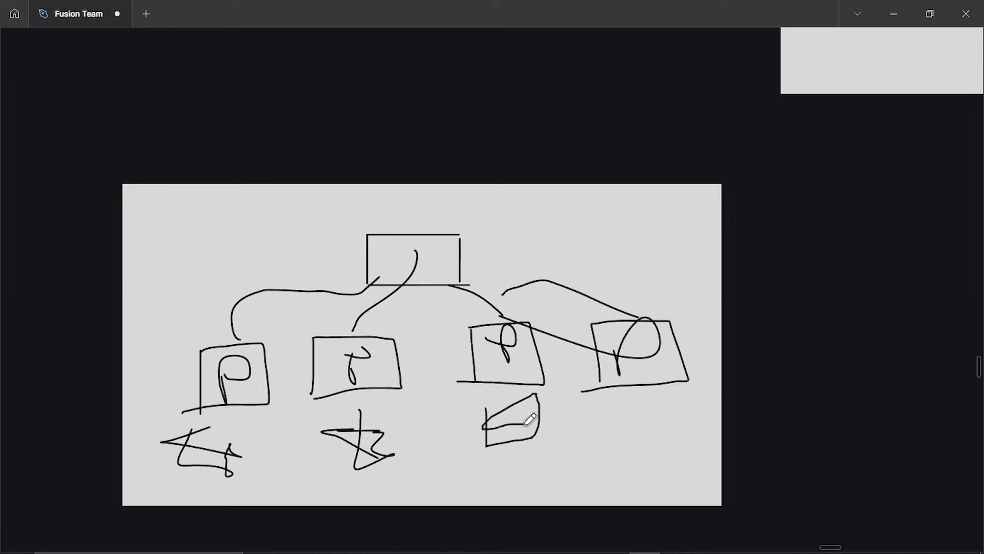
mouse_move(624, 409)
left_mouse_down()
mouse_move(635, 466)
mouse_move(698, 455)
mouse_move(686, 384)
mouse_move(644, 436)
mouse_move(651, 438)
mouse_move(611, 420)
mouse_move(635, 408)
mouse_move(643, 434)
left_mouse_up()
Step: Look over the whole sketched diagram of connected boxes on the Mood board
scroll(565, 363, "down", 4)
scroll(564, 362, "up", 5)
scroll(564, 358, "down", 5)
scroll(564, 354, "down", 4)
scroll(564, 351, "up", 5)
left_click_drag(535, 234, 499, 428)
scroll(496, 430, "down", 4)
left_click_drag(483, 337, 477, 416)
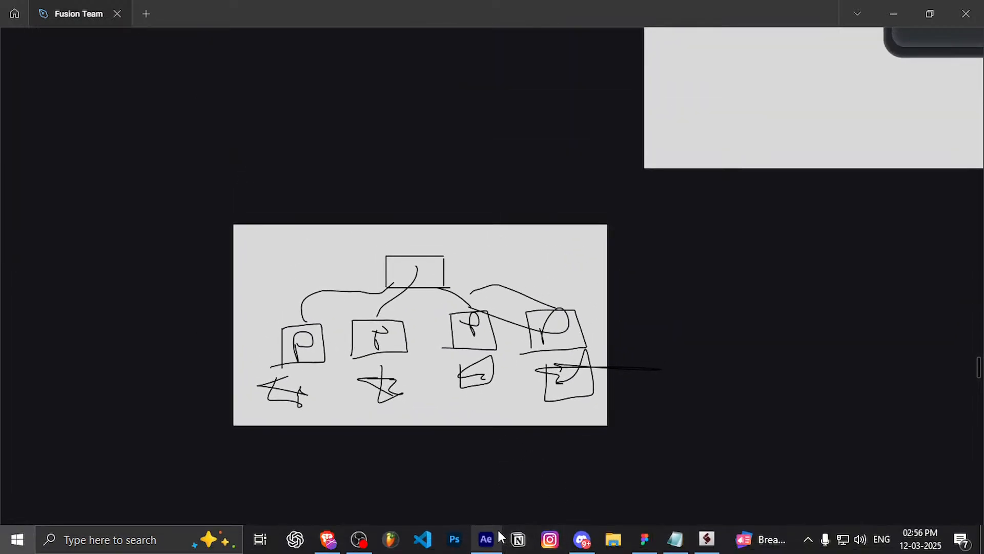
Step: Switch to After Effects, view the Main composition at 0:00:04:34 and deselect Adjustment Layer 3
key("super")
left_click(487, 539)
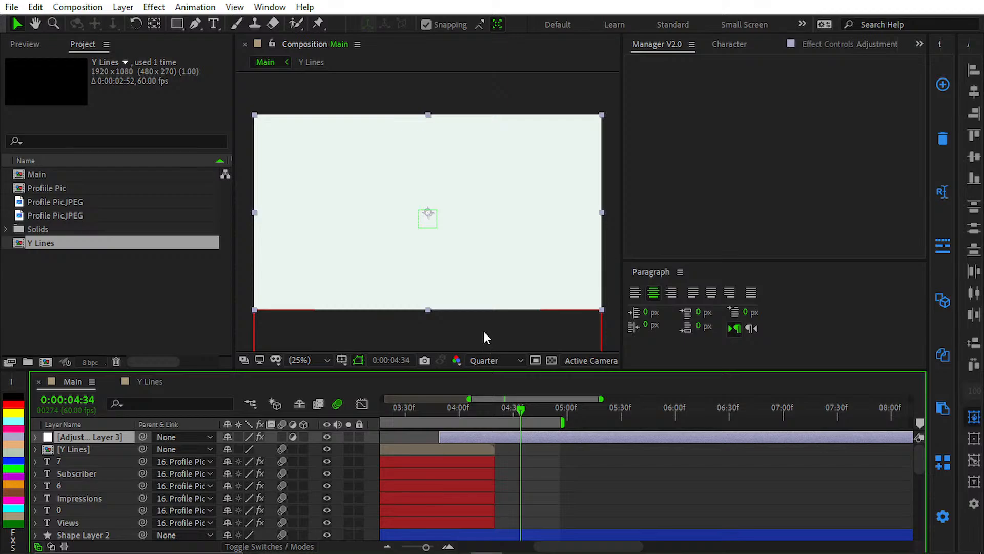
key("period")
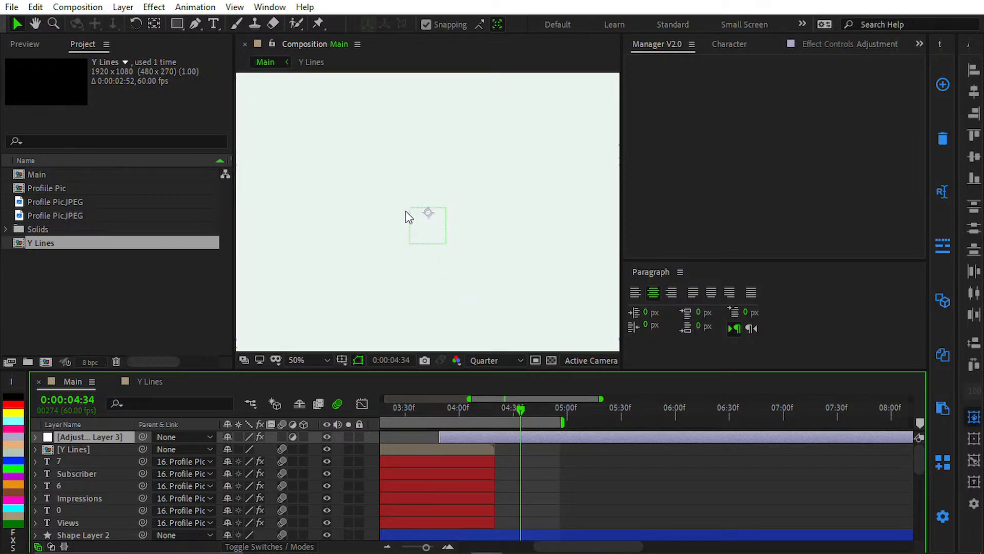
key("comma")
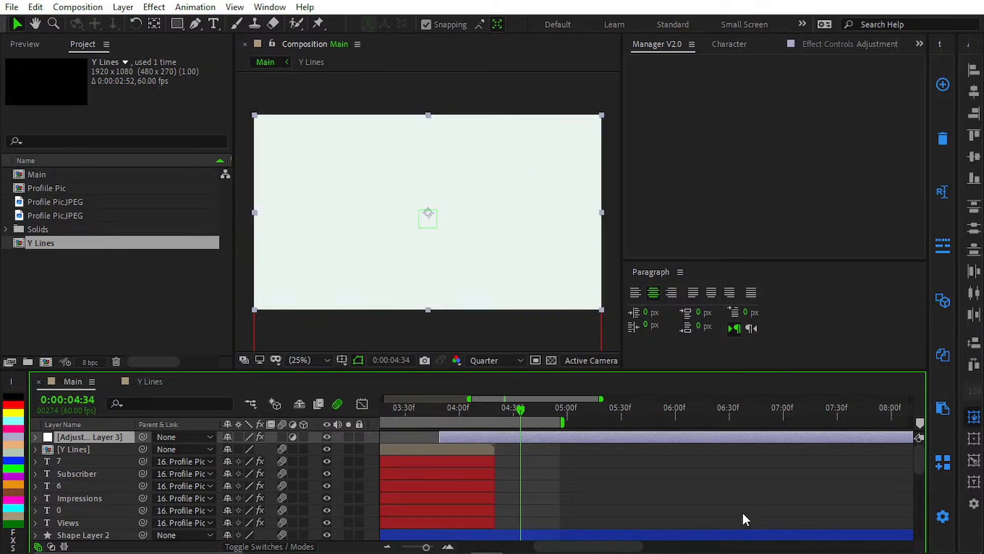
mouse_move(706, 537)
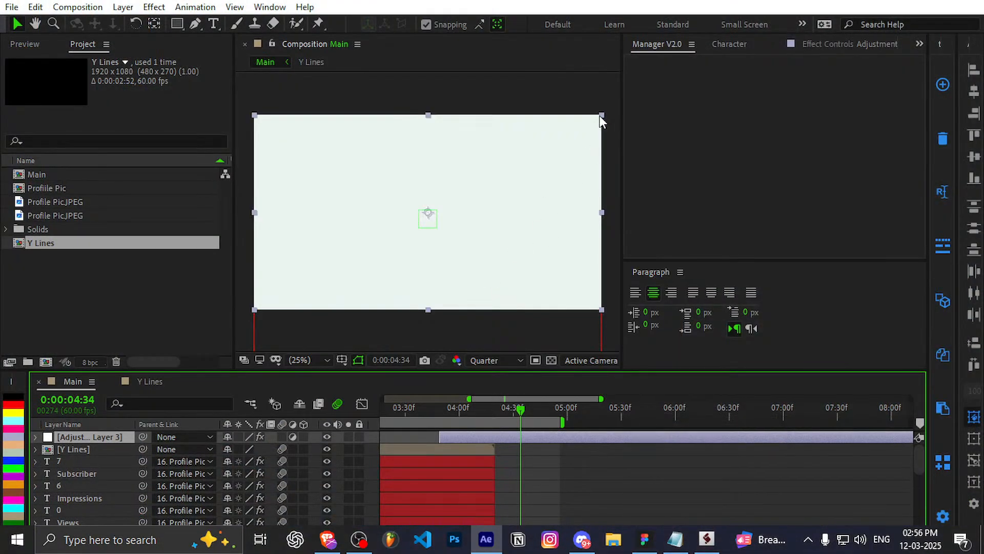
left_click(559, 474)
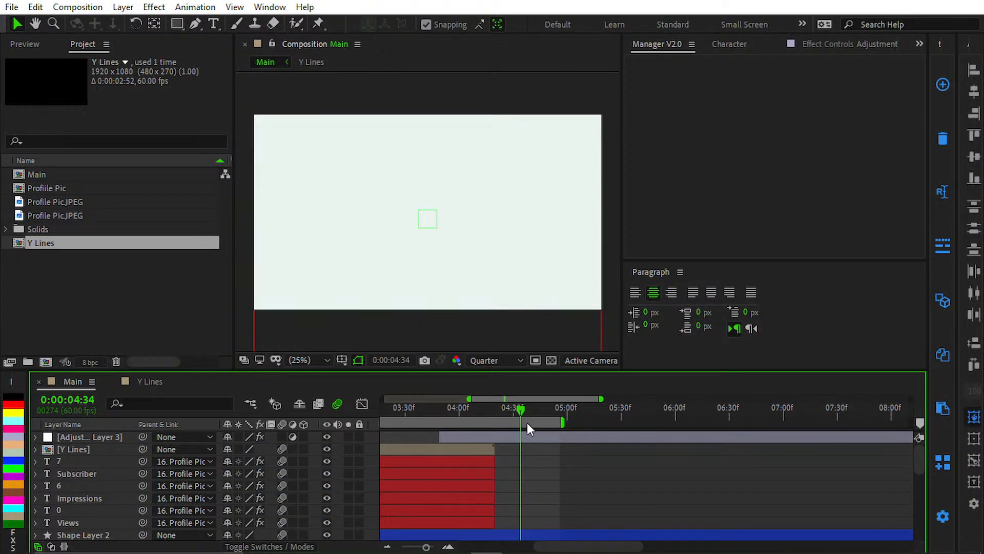
Step: Switch to YouTube Studio in the browser, check the live stream's page and chat, and return to After Effects
left_click(349, 537)
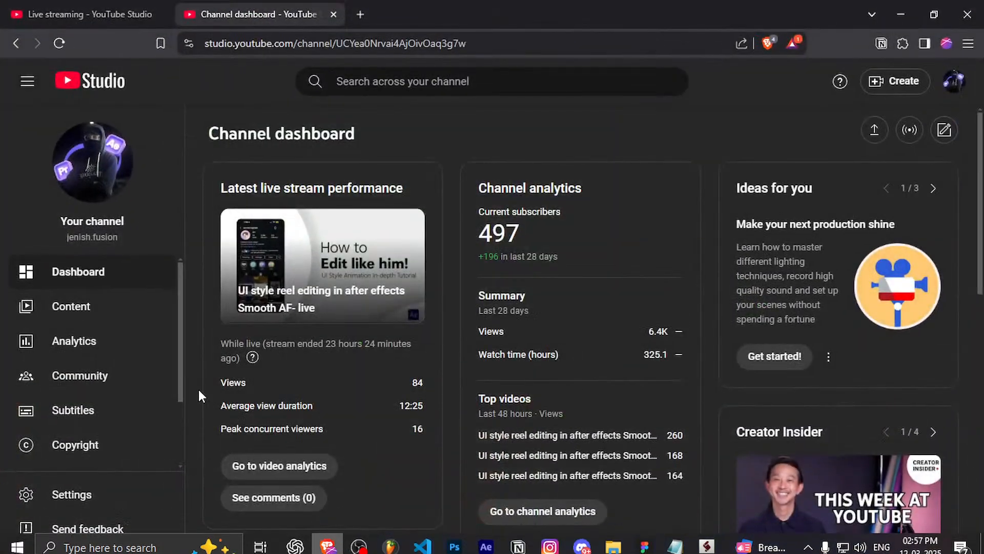
left_click(48, 7)
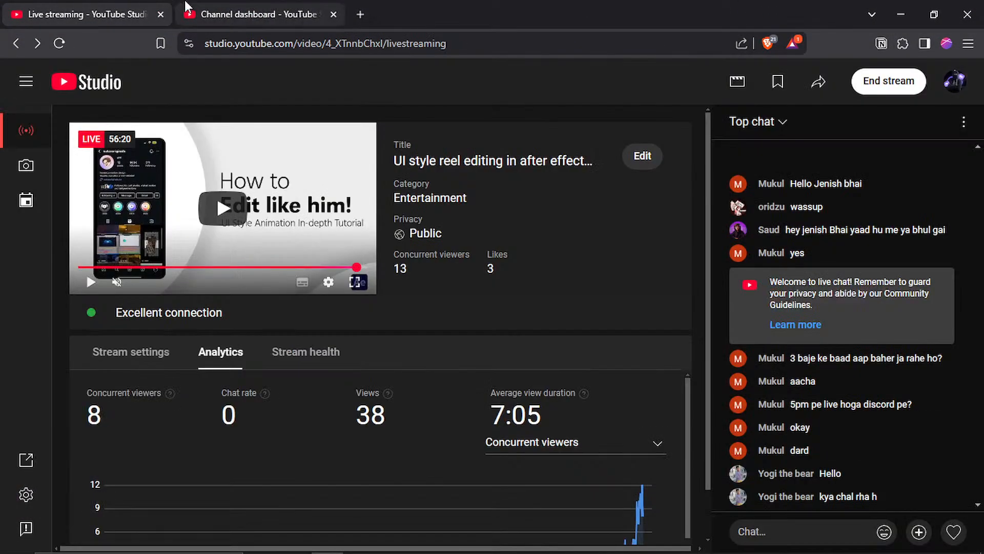
right_click(589, 238)
left_click(898, 6)
left_click(898, 6)
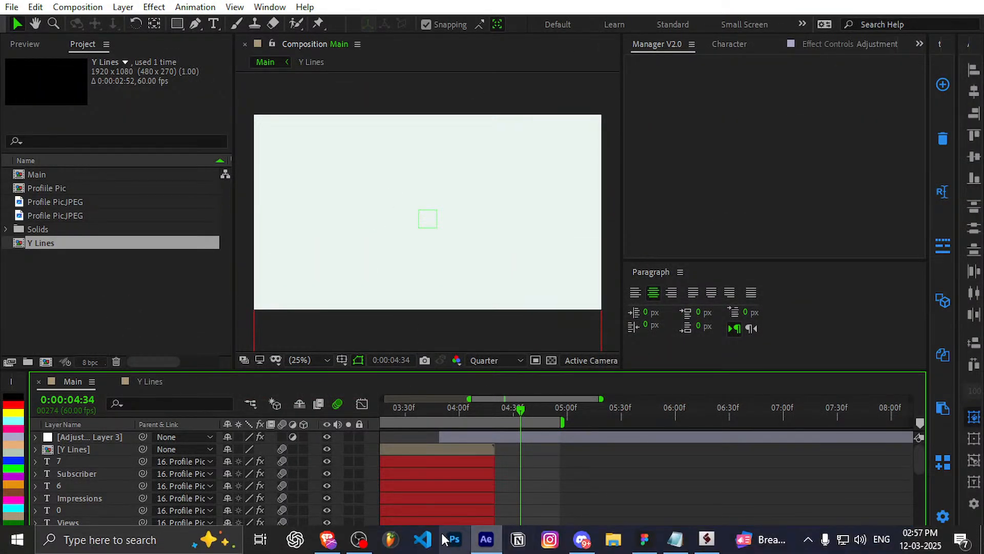
left_click(359, 539)
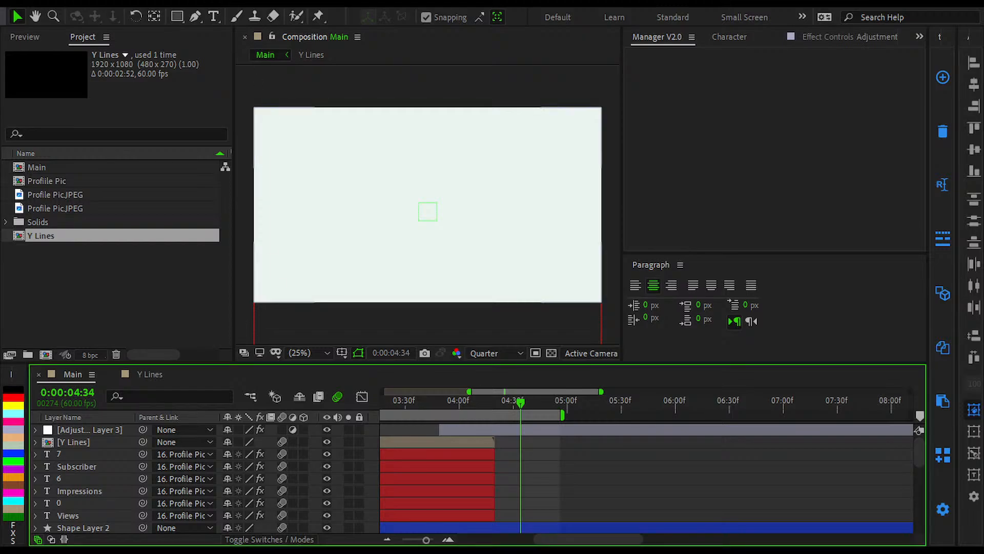
left_click(338, 525)
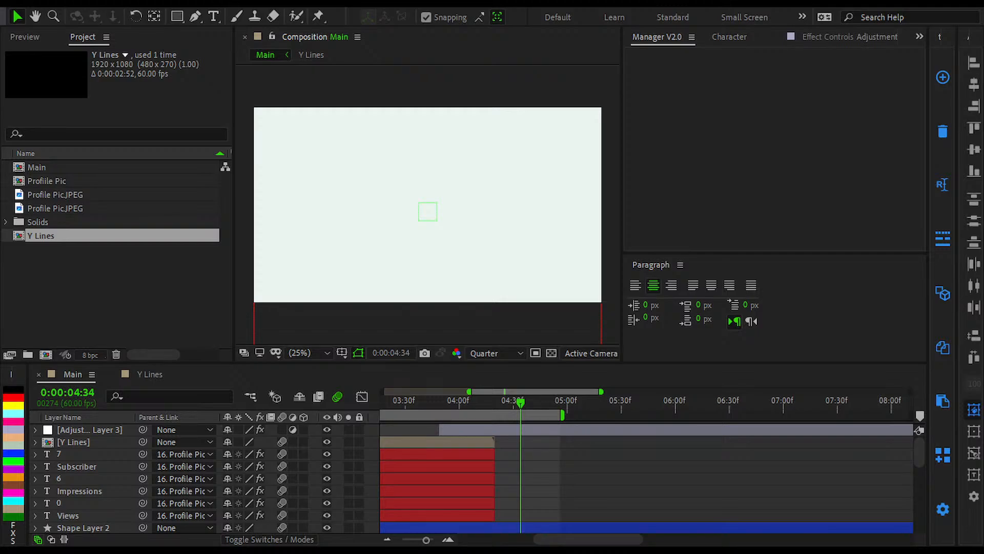
left_click(616, 24)
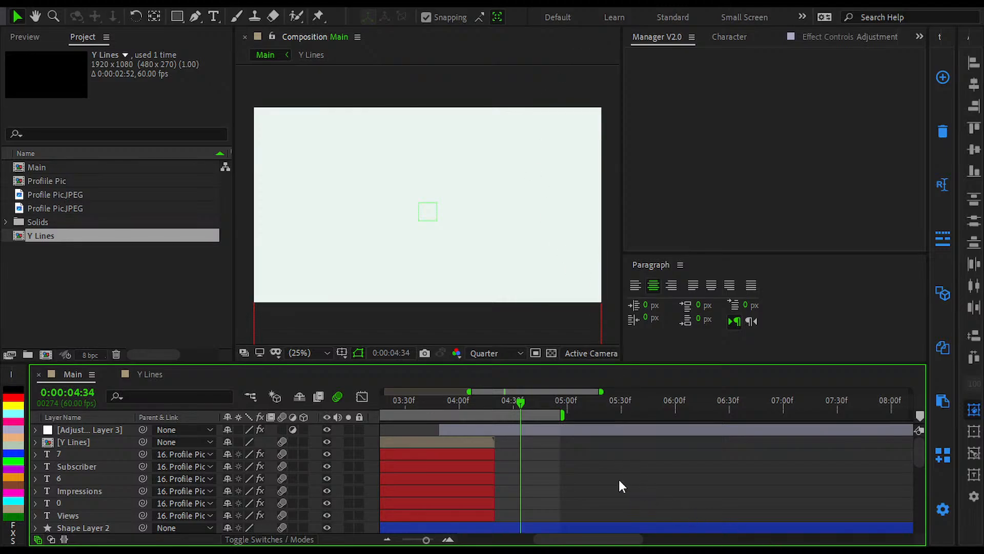
Step: Review the Main composition's animation from its first frame through the profile picture and statistics scene at 0:00:02:00
key("minus")
key("minus")
key("equal")
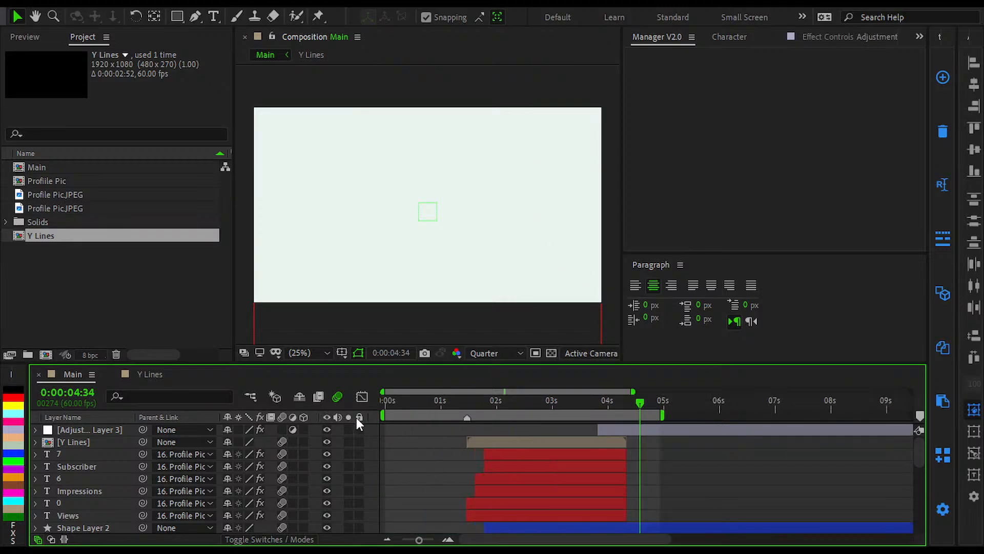
key("Home")
left_click(488, 453)
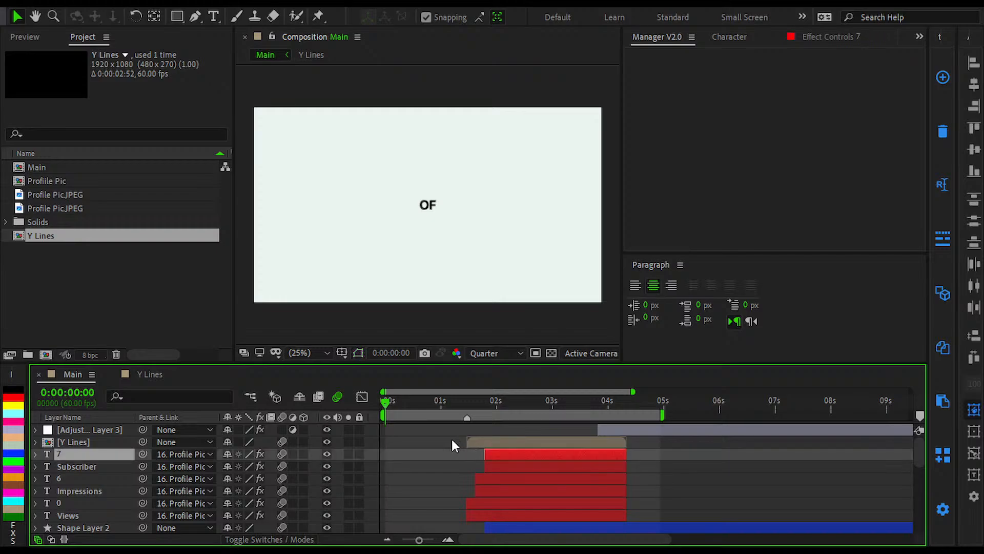
left_click(453, 439)
key("space")
key("space")
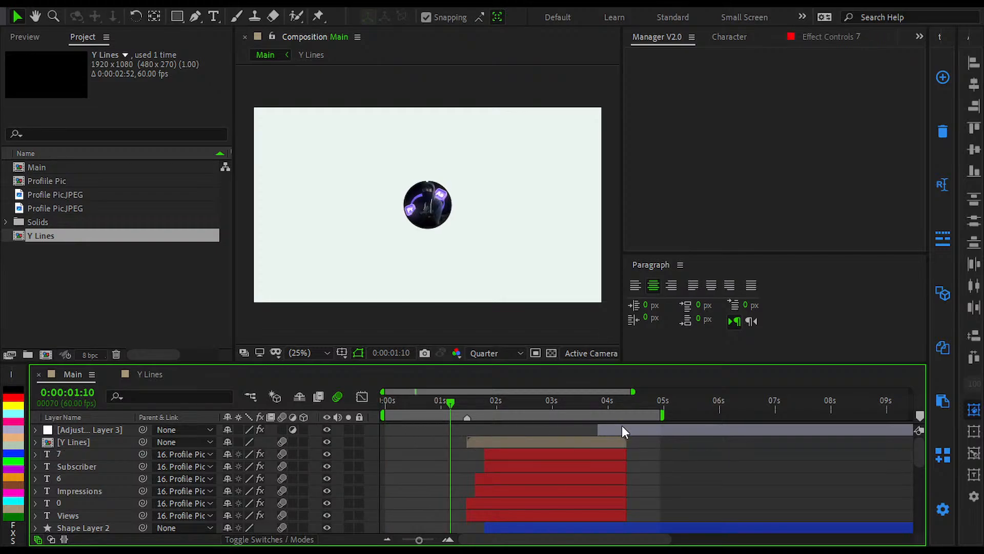
key("shift+Page_Down")
key("shift+Page_Down")
key("shift+Page_Down")
key("shift+Page_Down")
key("shift+Page_Down")
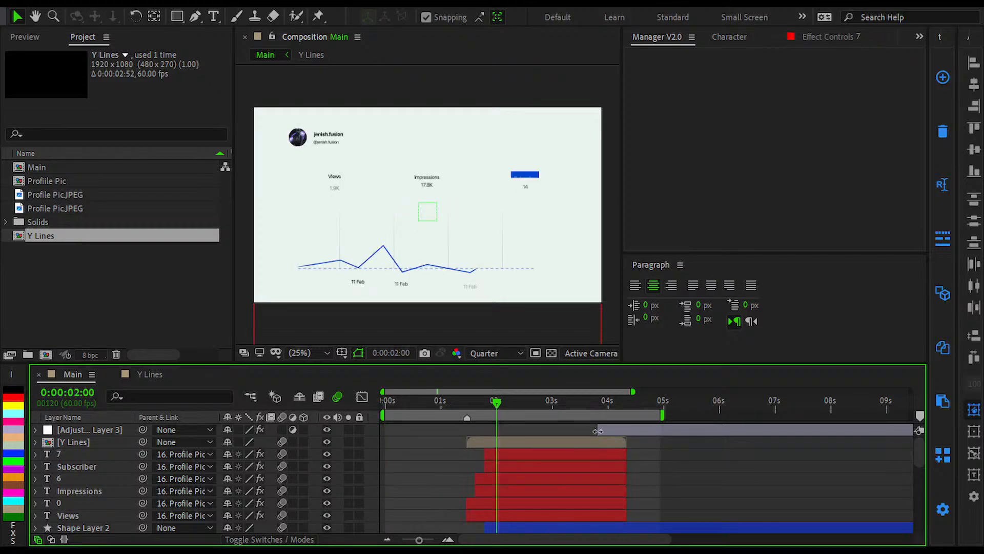
Step: Move the current time to 0:00:04:56 at the end of the work area and select Adjustment Layer 3
left_click_drag(496, 402, 646, 396)
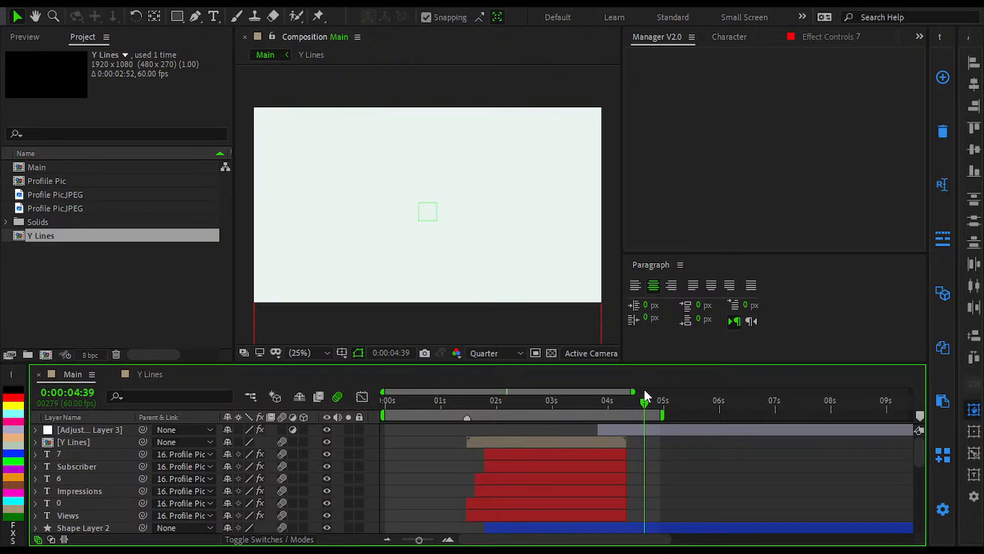
scroll(632, 467, "up", 6, "alt")
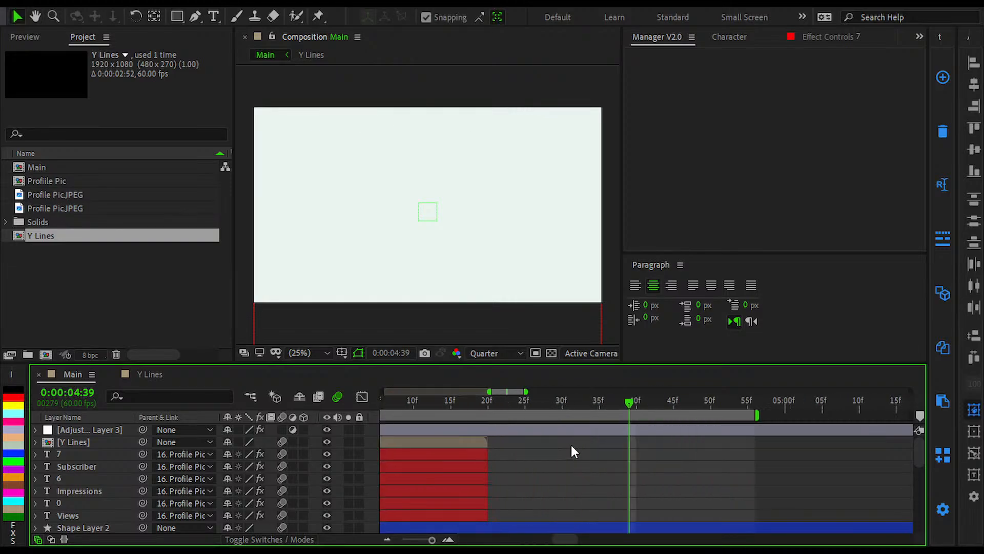
left_click_drag(547, 410, 754, 432)
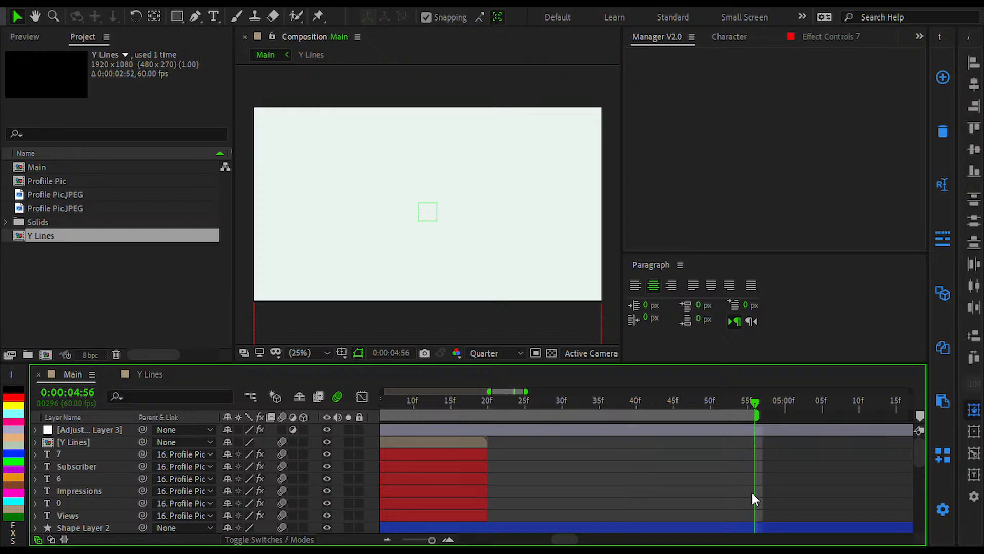
scroll(749, 490, "right", 1)
left_click(685, 430)
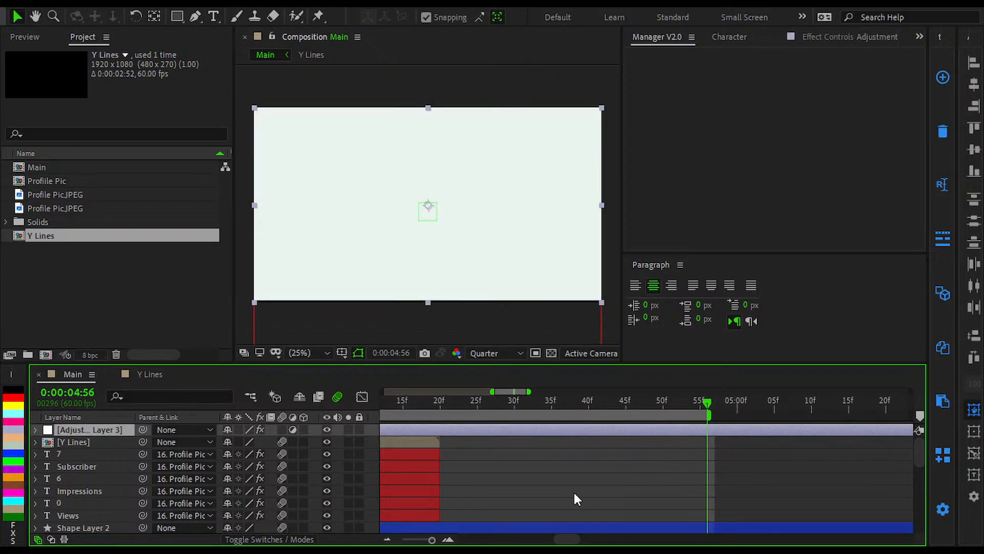
left_click(336, 548)
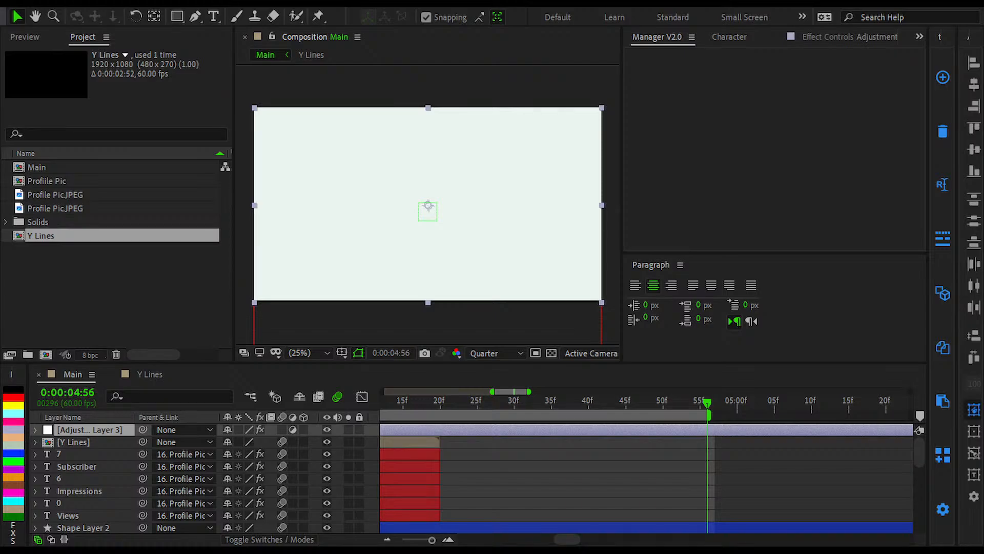
left_click(896, 7)
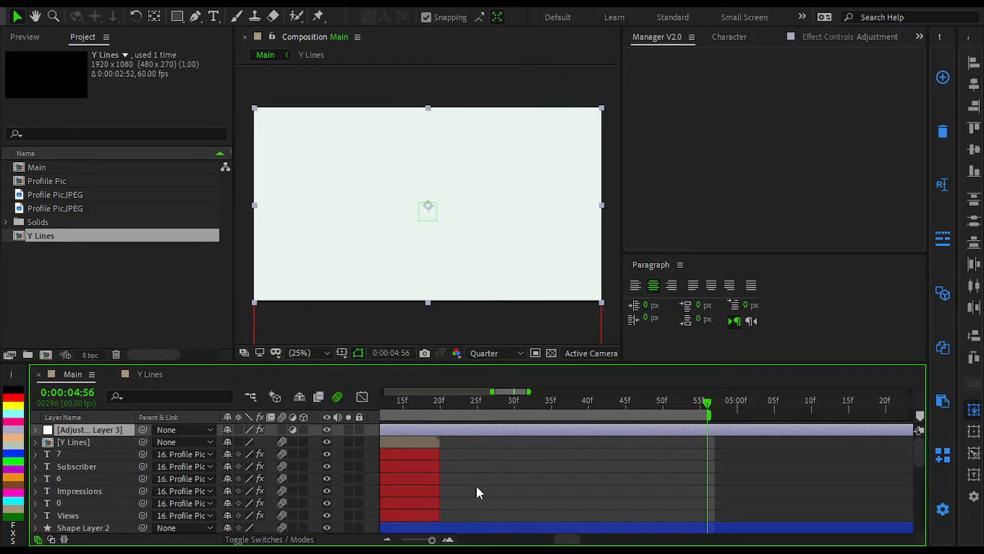
left_click(736, 548)
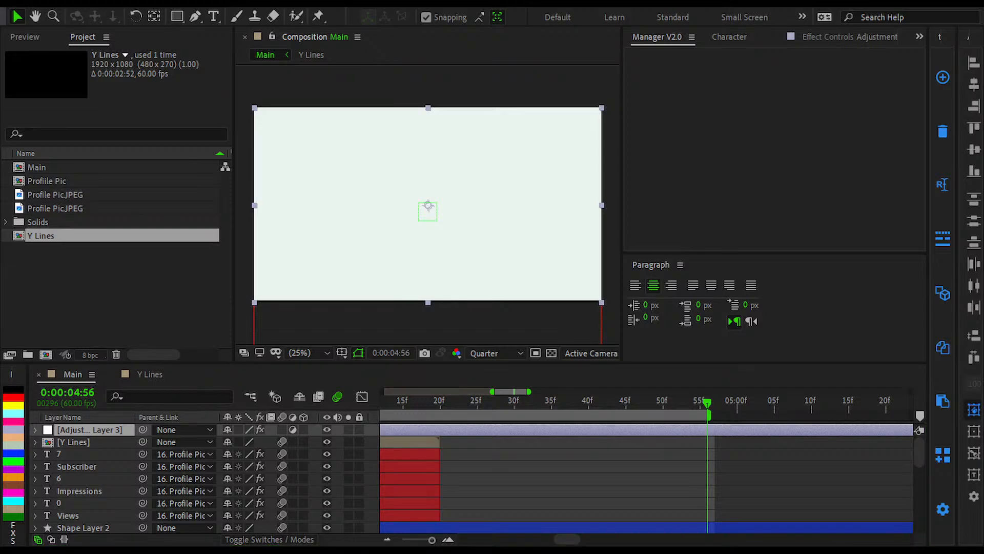
left_click(650, 538)
left_click(579, 494)
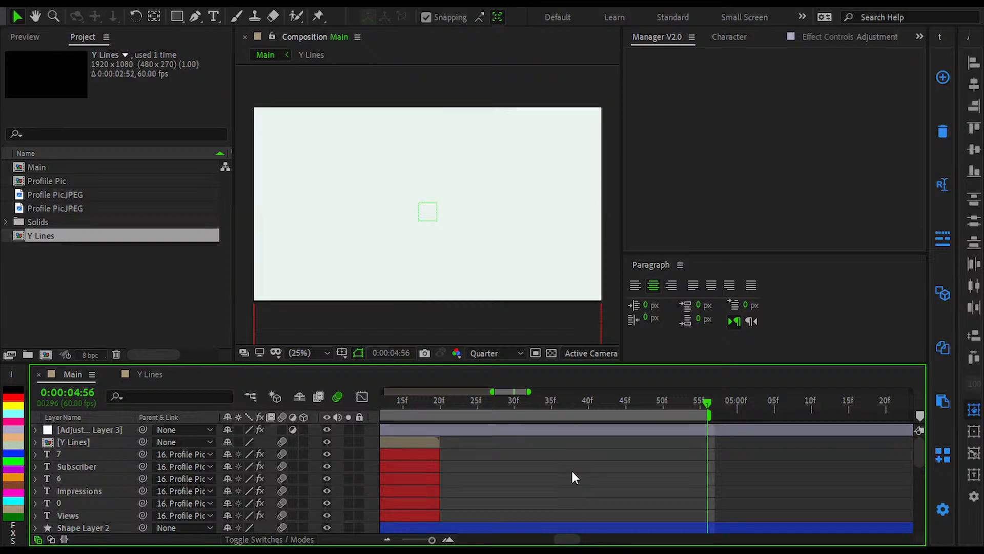
left_click(658, 549)
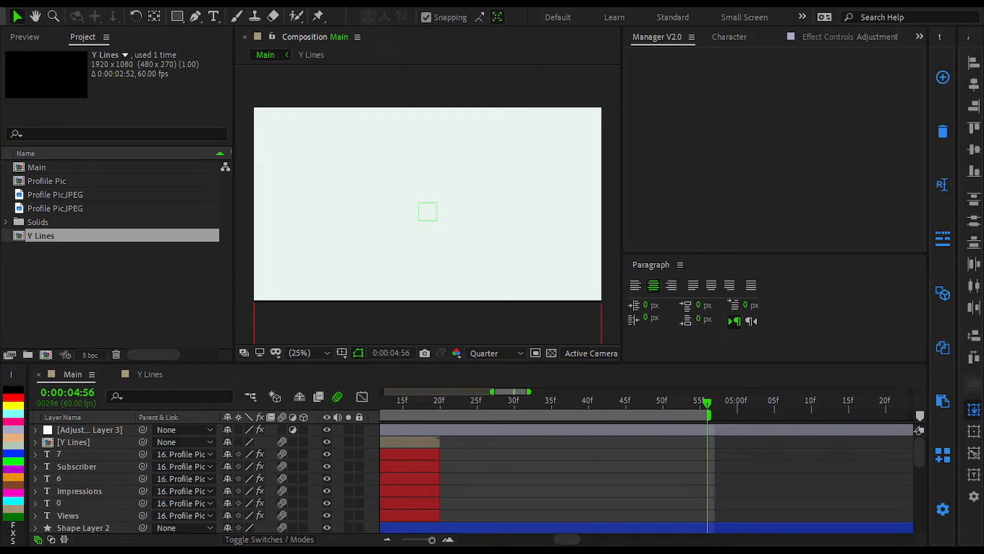
Step: Draw a tall rounded rectangle on the left side of the composition as a new shape layer
left_click(181, 19)
left_click(259, 37)
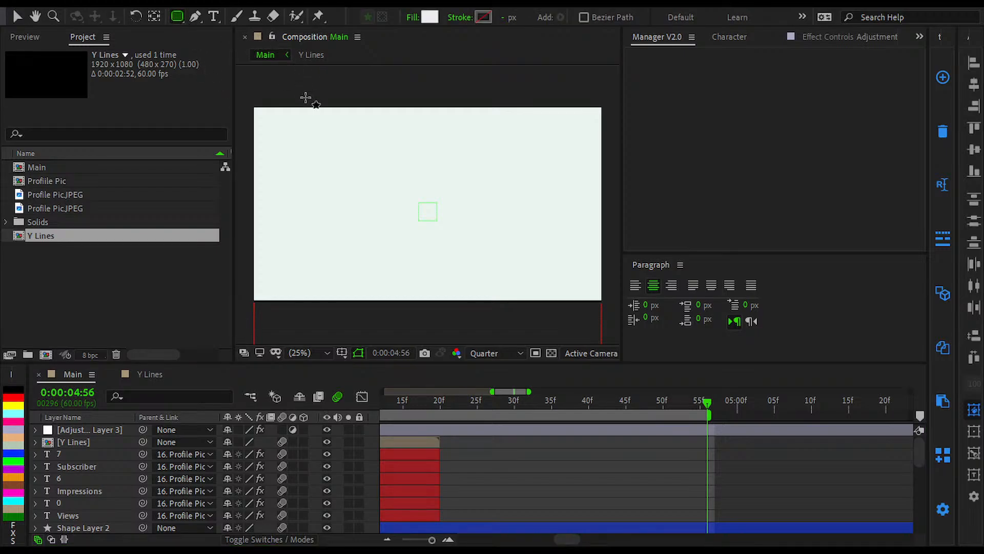
scroll(330, 149, "up", 2)
mouse_move(336, 162)
left_mouse_down()
mouse_move(442, 200)
mouse_move(501, 205)
left_mouse_up()
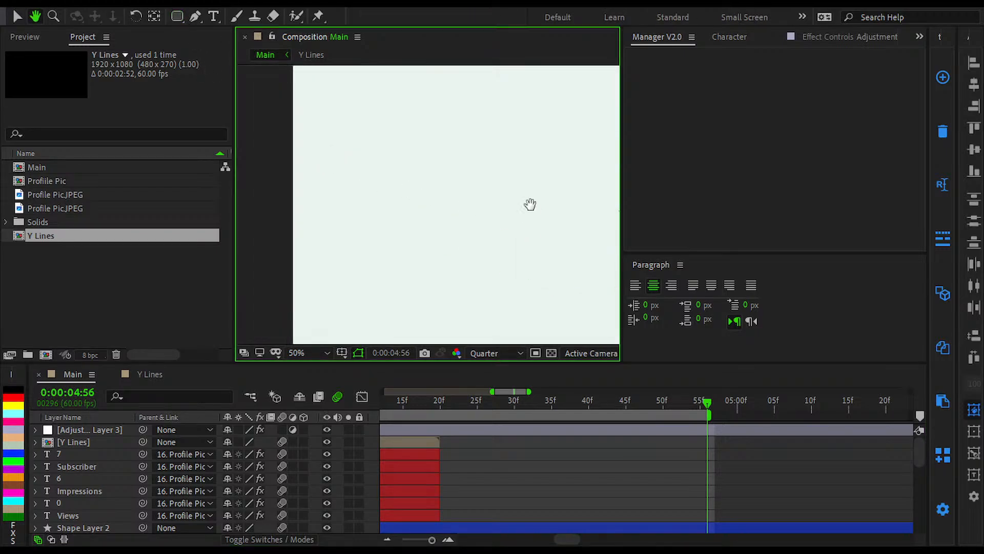
mouse_move(376, 125)
left_mouse_down()
mouse_move(562, 300)
mouse_move(569, 319)
left_mouse_up()
scroll(462, 276, "down", 2)
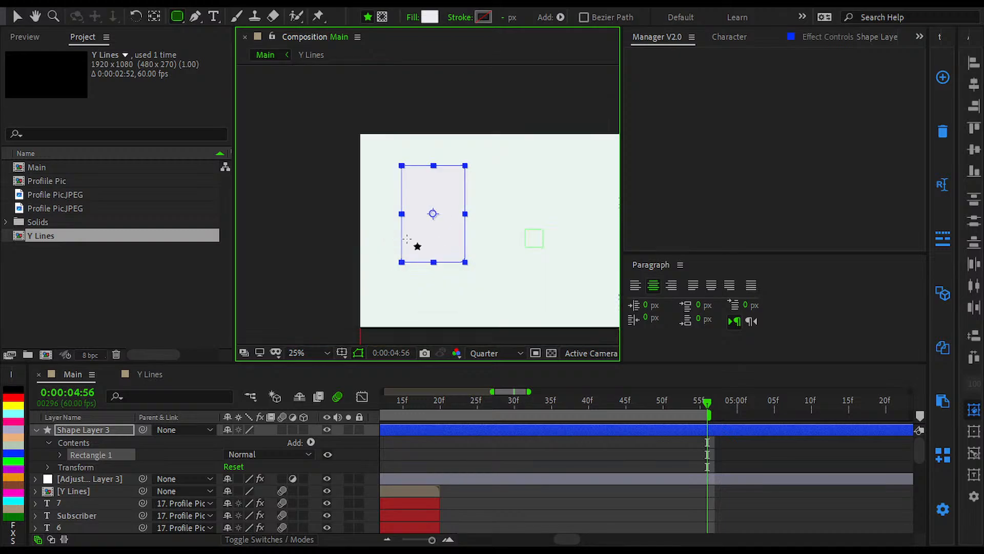
Step: Add a thin horizontal rounded bar near the composition's centre, to the right of the tall box
scroll(442, 256, "up", 2)
mouse_move(451, 236)
left_mouse_down()
mouse_move(420, 222)
mouse_move(417, 198)
mouse_move(384, 229)
left_mouse_up()
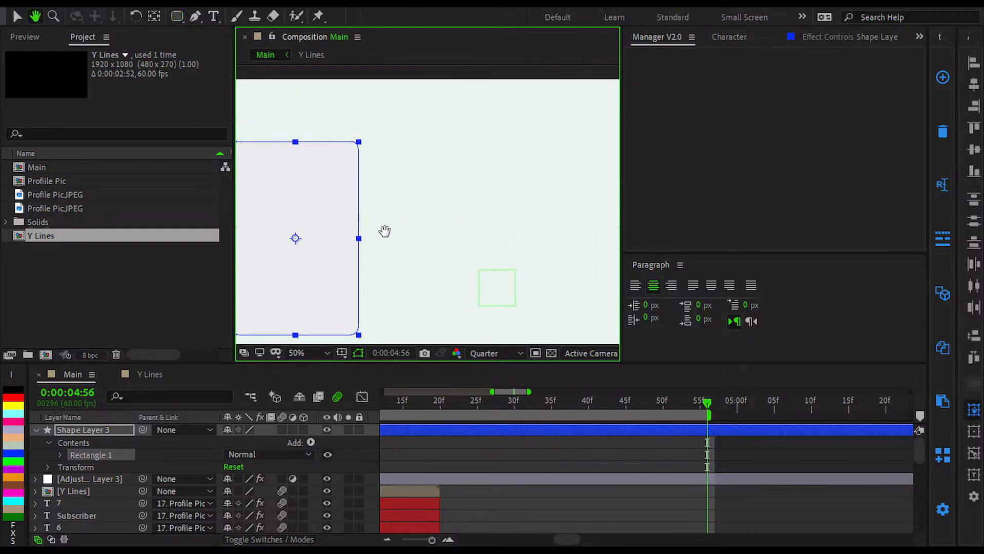
mouse_move(445, 282)
left_mouse_down()
mouse_move(513, 308)
mouse_move(598, 309)
left_mouse_up()
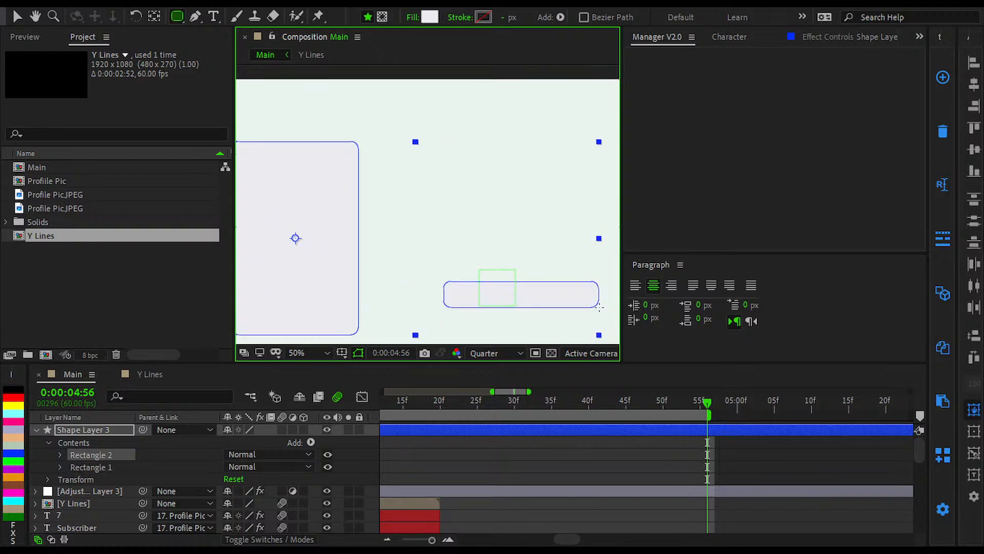
Step: Add a wide rounded rectangle above the thin bar, near the upper end of the tall box
key("h")
mouse_move(497, 226)
left_mouse_down()
mouse_move(470, 196)
mouse_move(527, 239)
mouse_move(512, 250)
left_mouse_up()
key("q")
left_click_drag(439, 172, 618, 238)
key("space")
left_click_drag(526, 262, 524, 211)
key("comma")
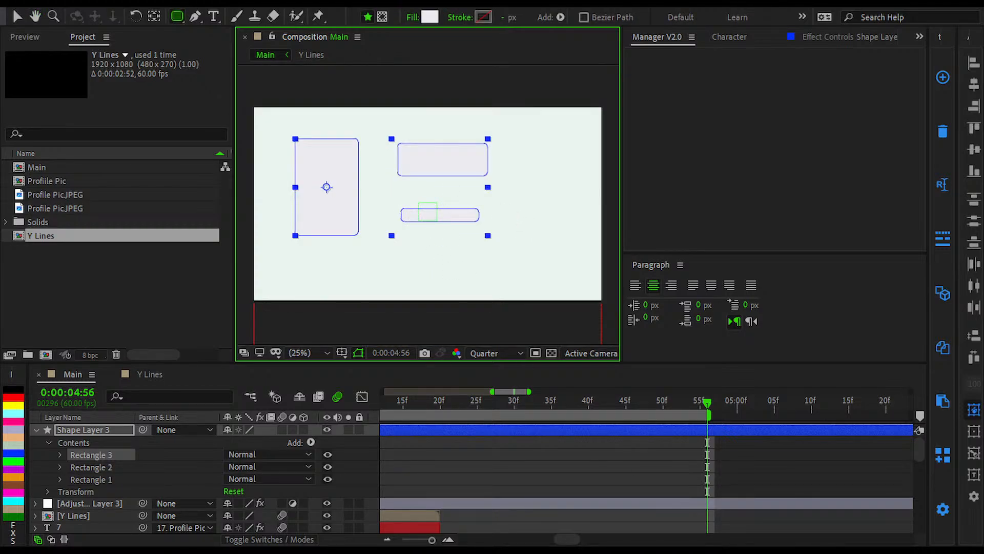
Step: Add a second, slightly shorter rounded bar just below the first thin bar on Shape Layer 3
key("slash")
scroll(314, 217, "down", 1)
key("space")
left_click_drag(335, 221, 384, 289)
key("comma")
key("space")
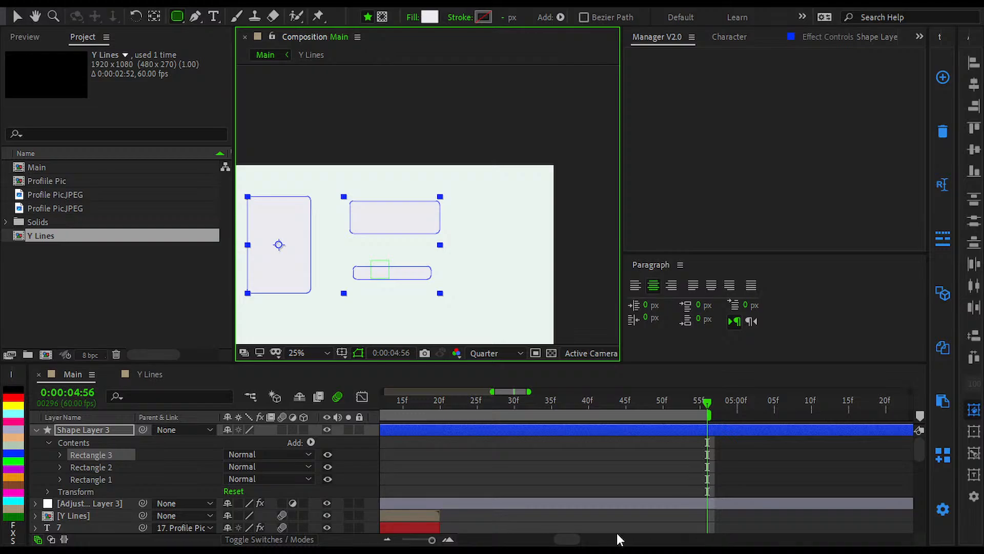
key("alt+Tab")
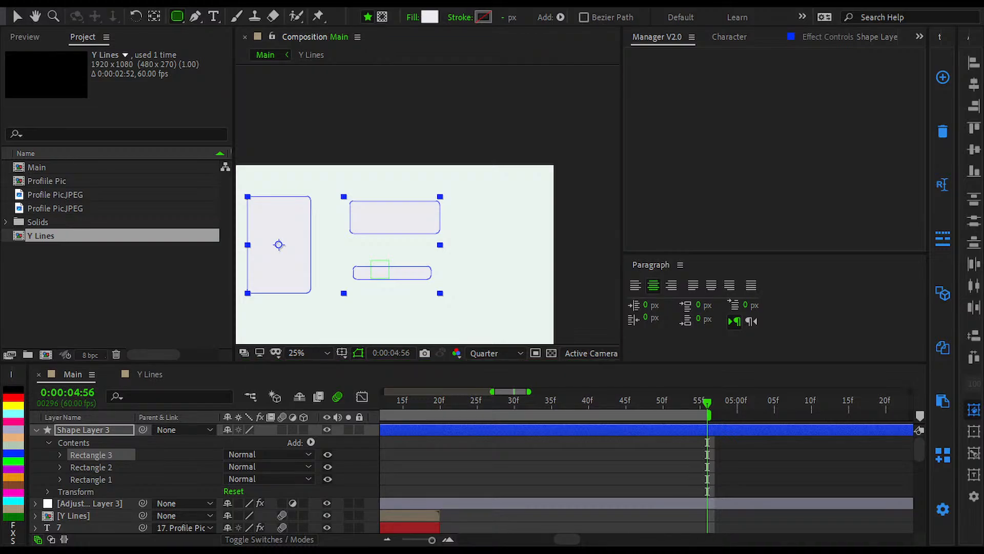
key("alt+Tab")
mouse_move(367, 291)
left_mouse_down()
mouse_move(434, 319)
mouse_move(437, 303)
left_mouse_up()
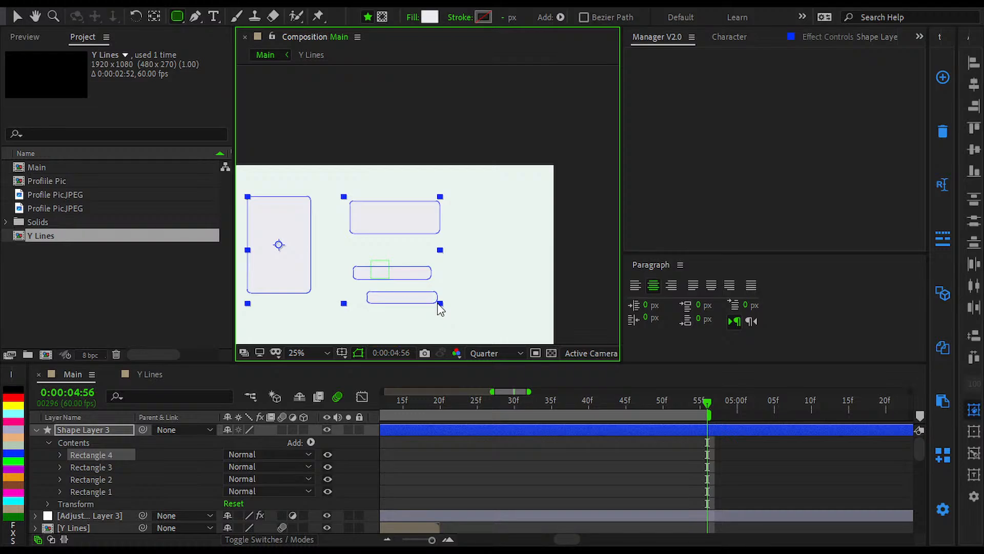
Step: Centre Shape Layer 3 horizontally and vertically in the composition and deselect it
left_click(570, 461)
left_click(565, 432)
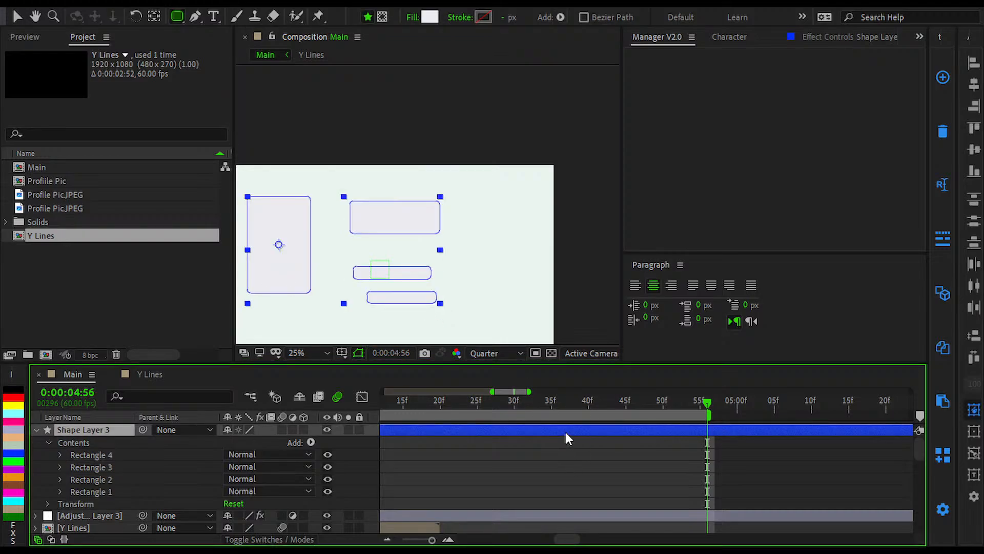
key("shift+Right")
key("shift+Right")
key("shift+Right")
key("shift+Right")
left_click_drag(381, 172, 396, 150)
left_click(973, 85)
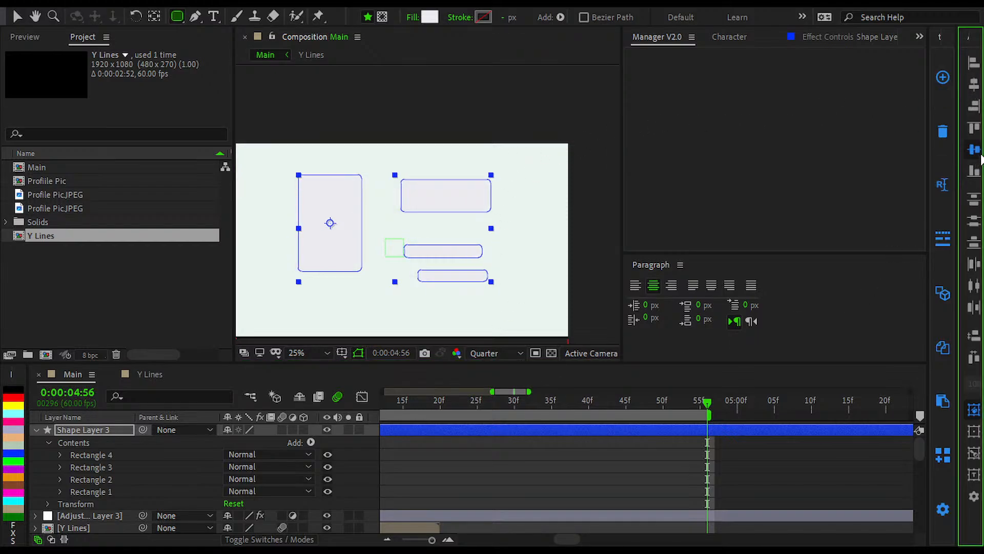
left_click(973, 148)
key("v")
left_click(565, 479)
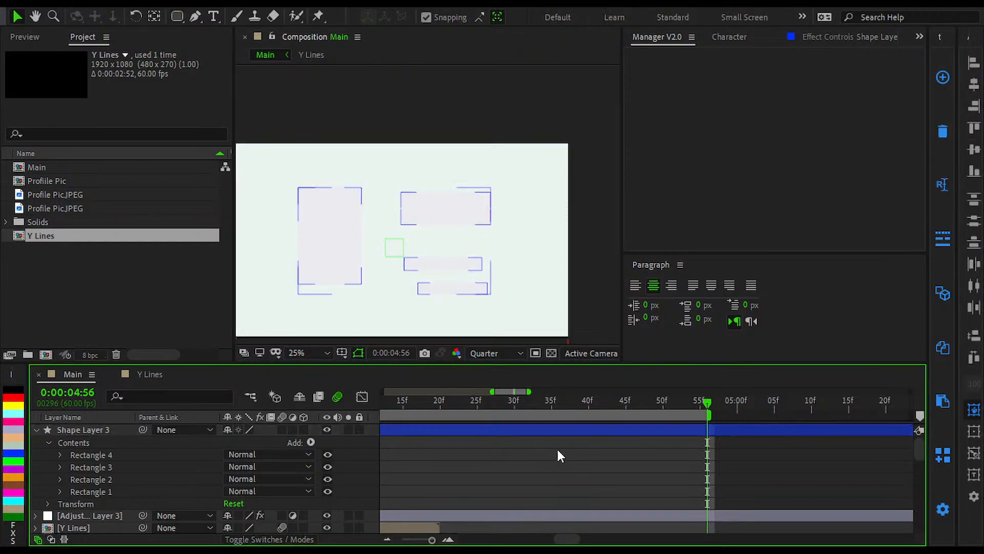
Step: Select Shape Layer 3 and send it down the layer stack below the 11 Feb text layers and the profile picture
key("shift+slash")
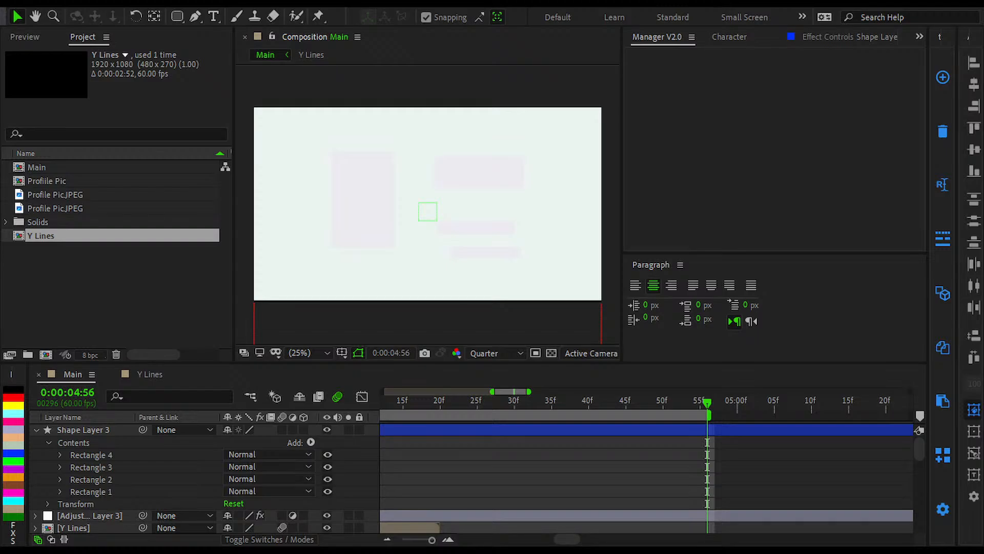
left_click(795, 27)
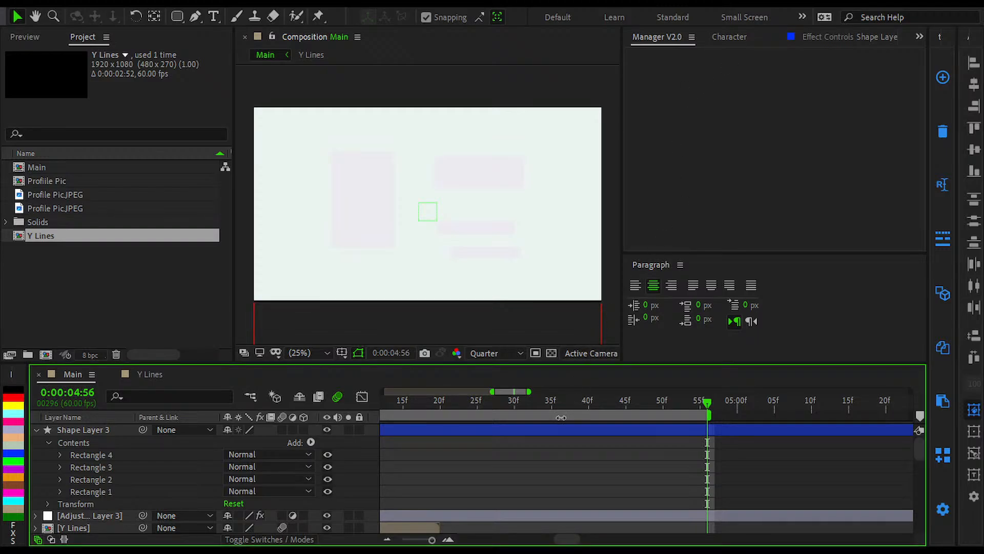
key("minus")
scroll(429, 239, "up", 2)
left_click_drag(421, 212, 438, 205)
left_click(473, 428)
scroll(455, 248, "down", 2)
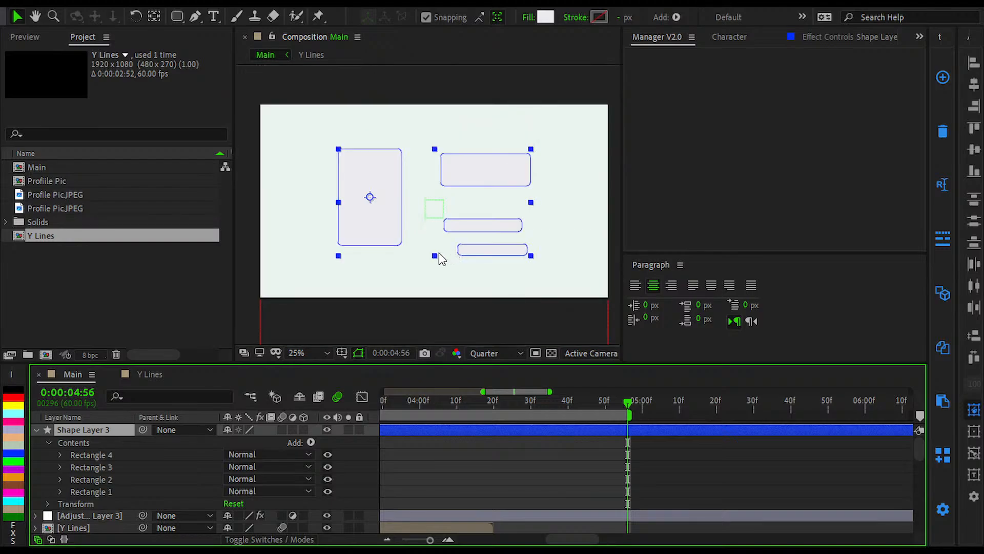
left_click_drag(461, 462, 669, 459)
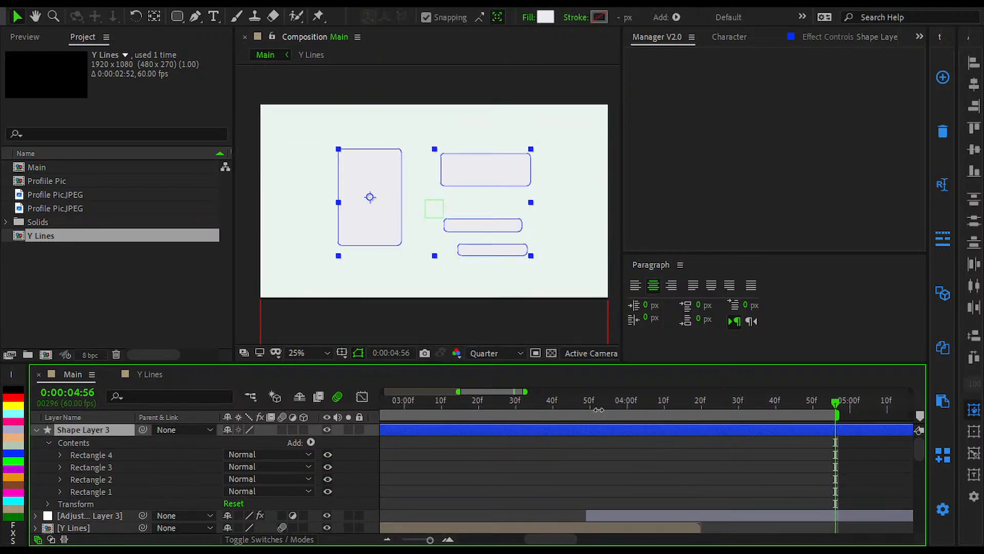
scroll(610, 415, "down", 3)
scroll(500, 429, "up", 2)
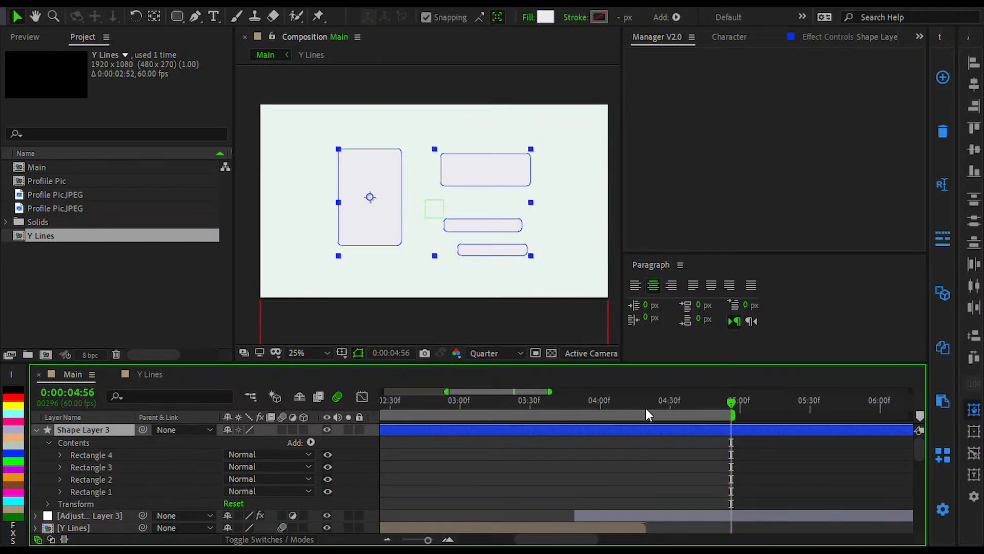
scroll(646, 407, "down", 2)
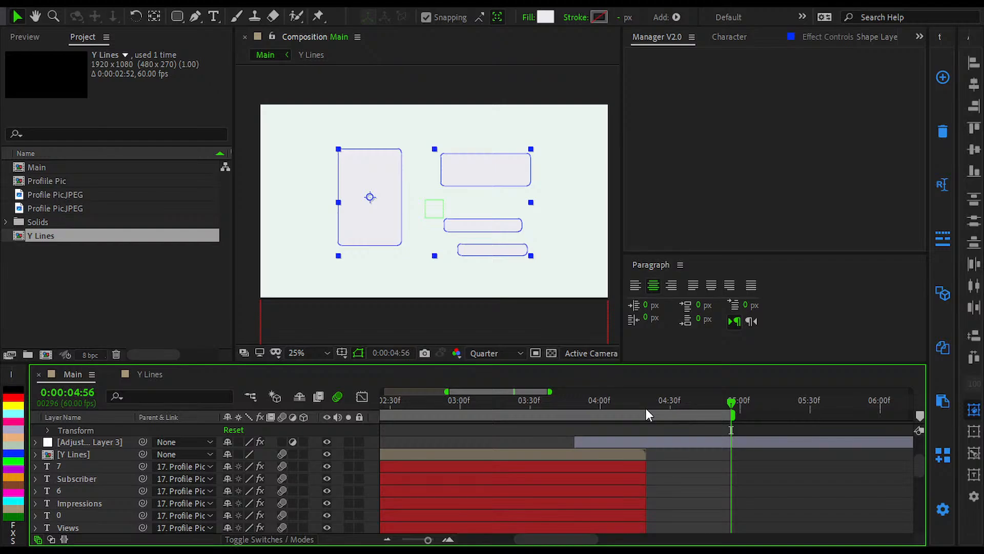
scroll(646, 407, "up", 4)
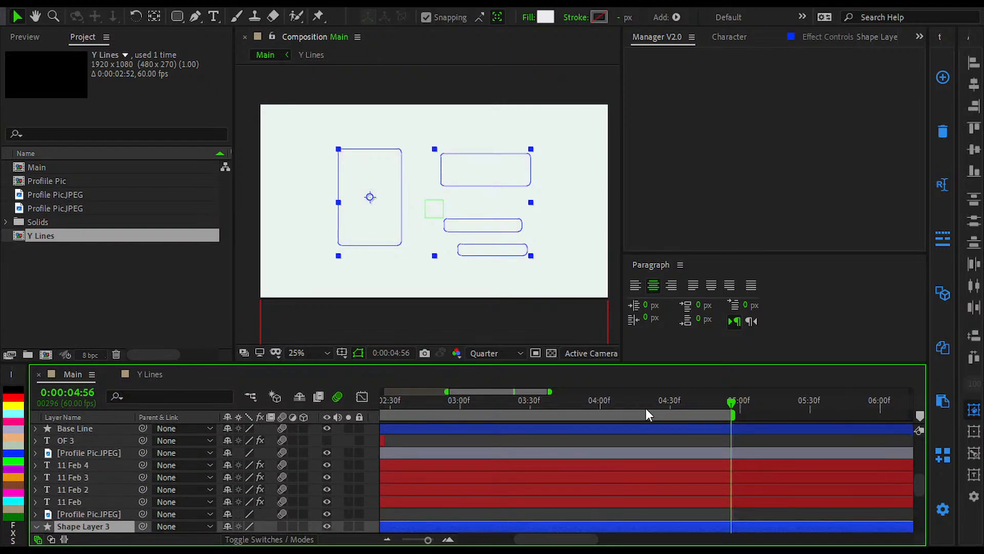
Step: Move Shape Layer 3 up the layer stack to directly below Adjustment Layer 3 and collapse its properties
key("End")
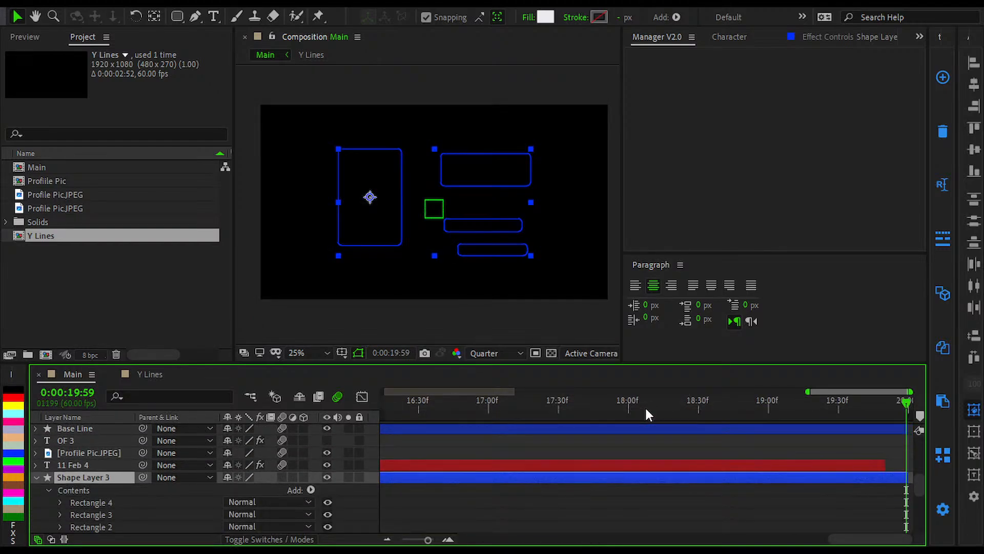
key("ctrl+alt+Down")
key("ctrl+alt+Down")
key("ctrl+alt+Down")
key("ctrl+alt+Down")
key("ctrl+alt+Down")
key("ctrl+alt+Down")
key("ctrl+alt+Down")
key("ctrl+alt+Down")
key("ctrl+alt+Down")
key("ctrl+alt+Down")
key("ctrl+alt+Down")
key("ctrl+alt+Down")
key("ctrl+alt+Down")
key("ctrl+alt+Down")
key("ctrl+alt+Down")
key("ctrl+alt+Down")
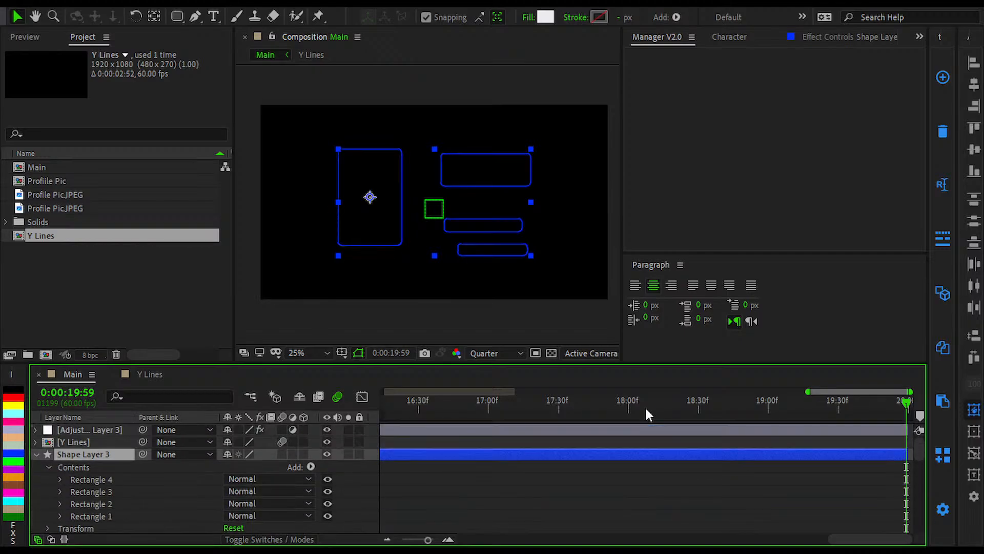
key("ctrl+alt+Up")
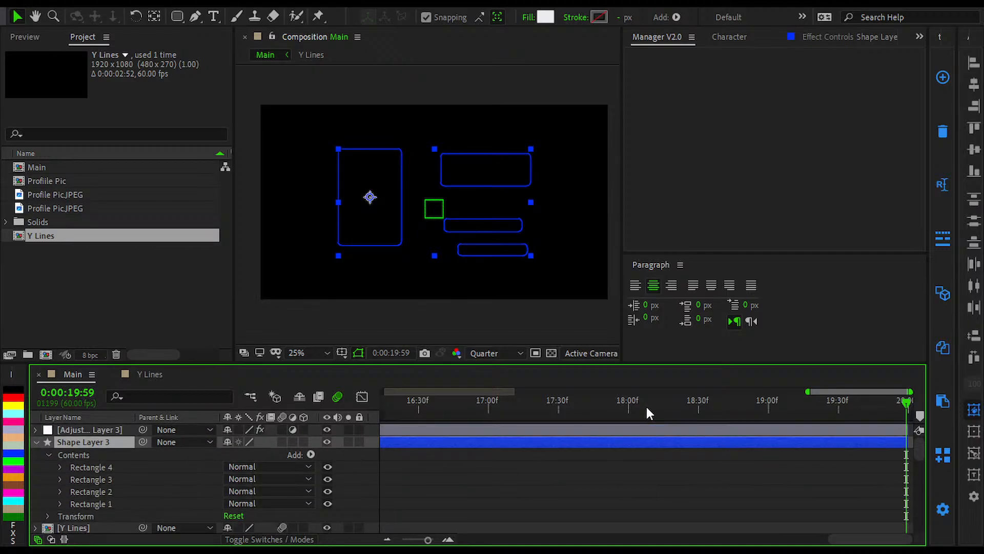
key("u")
Step: Trim the start of Shape Layer 3 to 0:00:04:20, where the Y Lines layer ends
scroll(645, 404, "down", 4)
scroll(402, 431, "down", 1)
left_click_drag(401, 431, 614, 491)
left_click(507, 409)
scroll(460, 425, "up", 4)
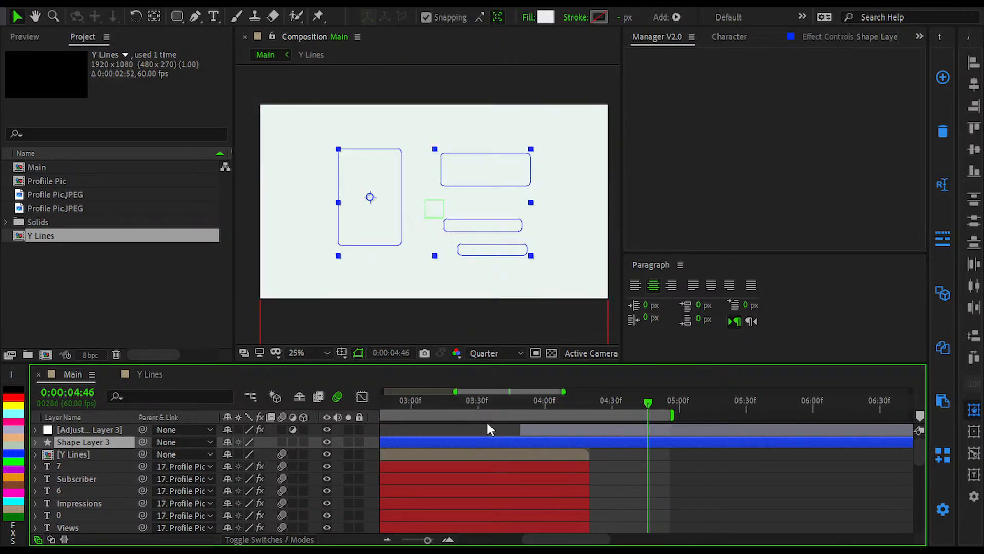
key("alt+bracketleft")
key("j")
key("alt+bracketleft")
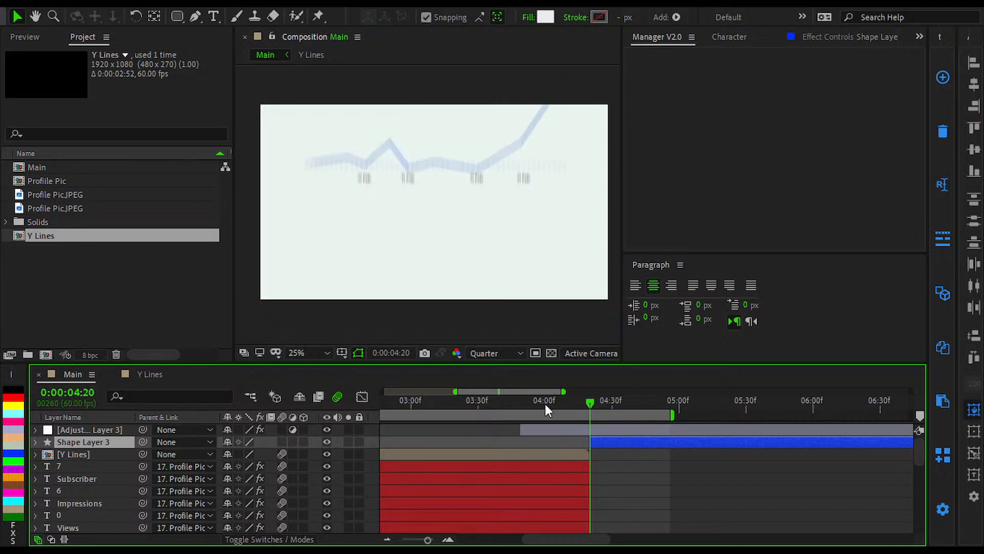
Step: Play the composition from 0:00:04:20, stop at 0:00:04:36 and deselect Shape Layer 3
key("space")
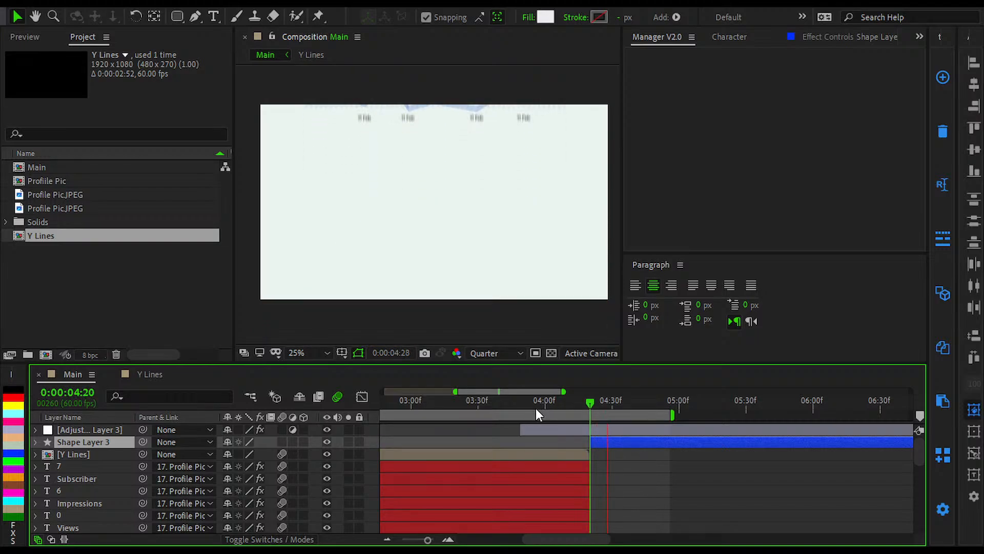
key("space")
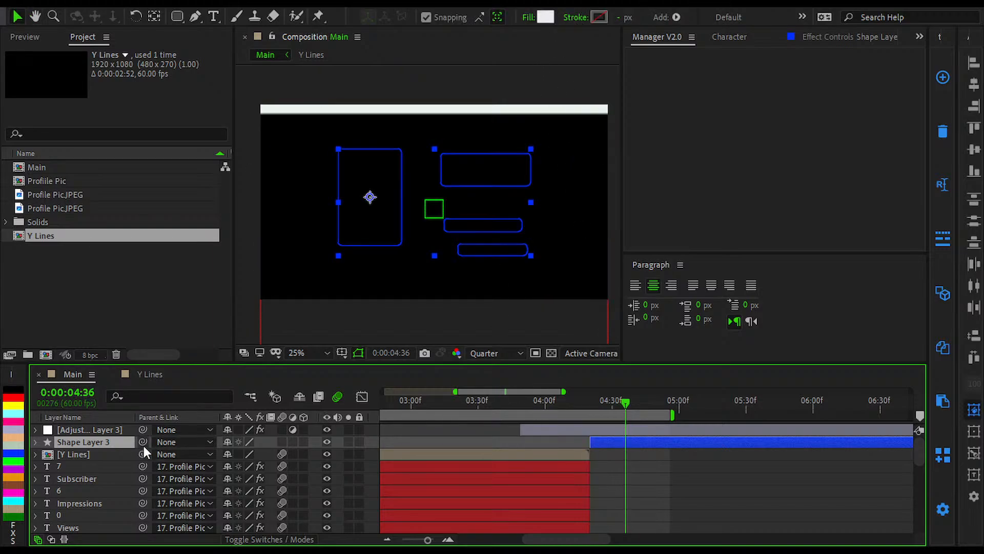
left_click(704, 510)
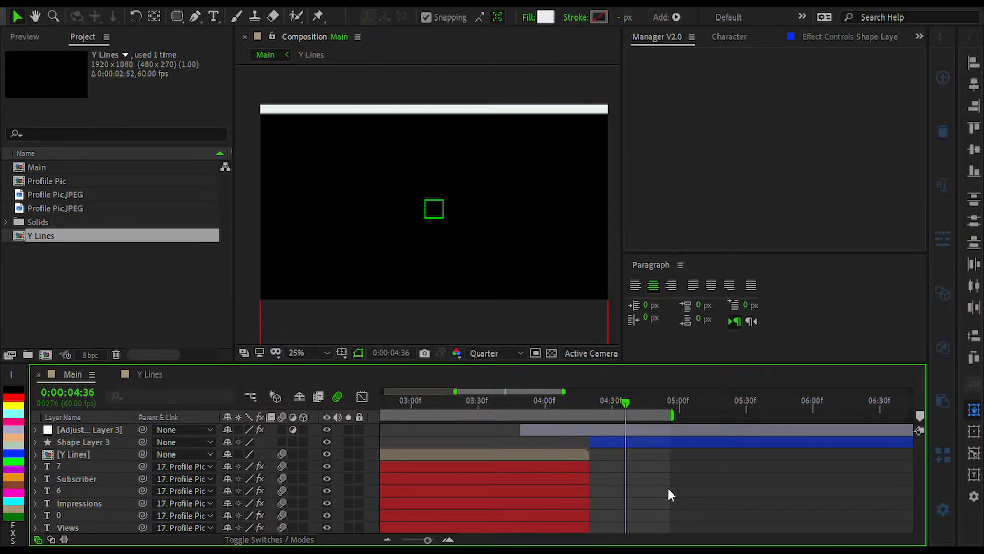
Step: Play back the chart scene and its upward exit, checking the layer timing across the whole timeline
key("space")
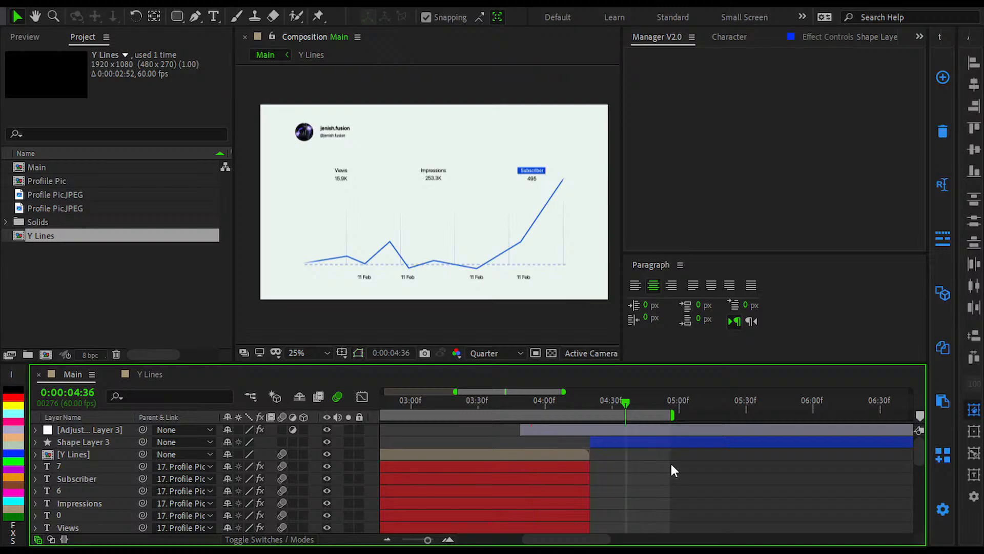
key("space")
scroll(679, 469, "down", 5)
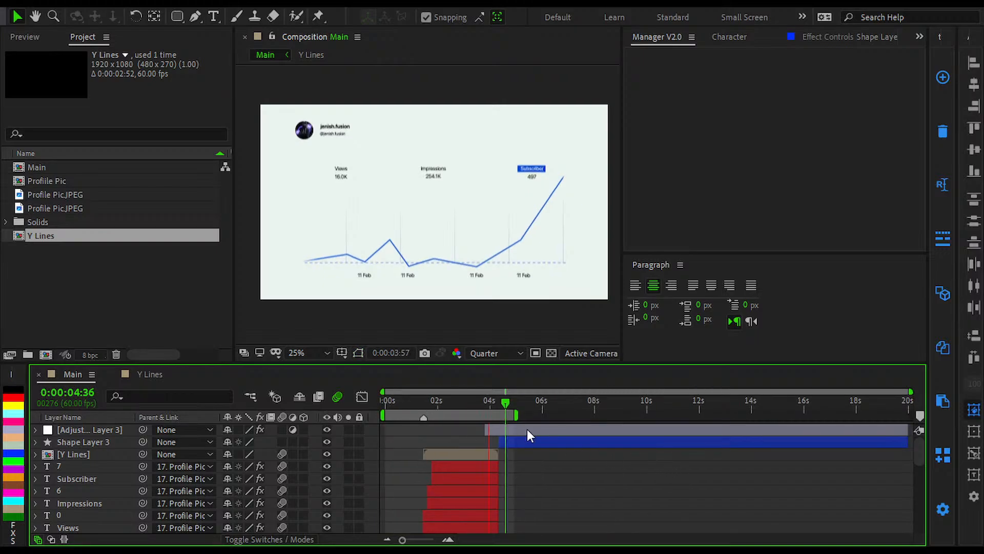
scroll(476, 432, "up", 4)
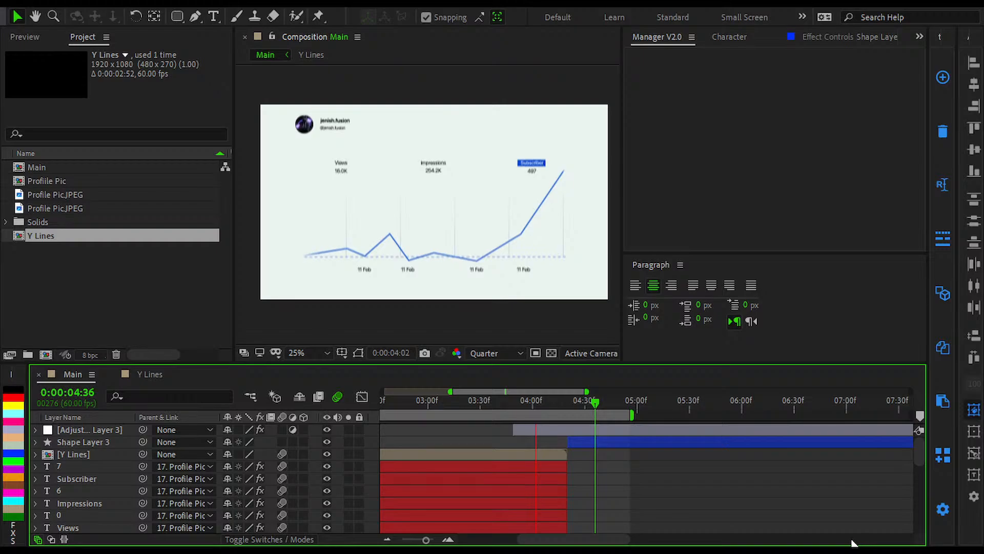
left_click(718, 539)
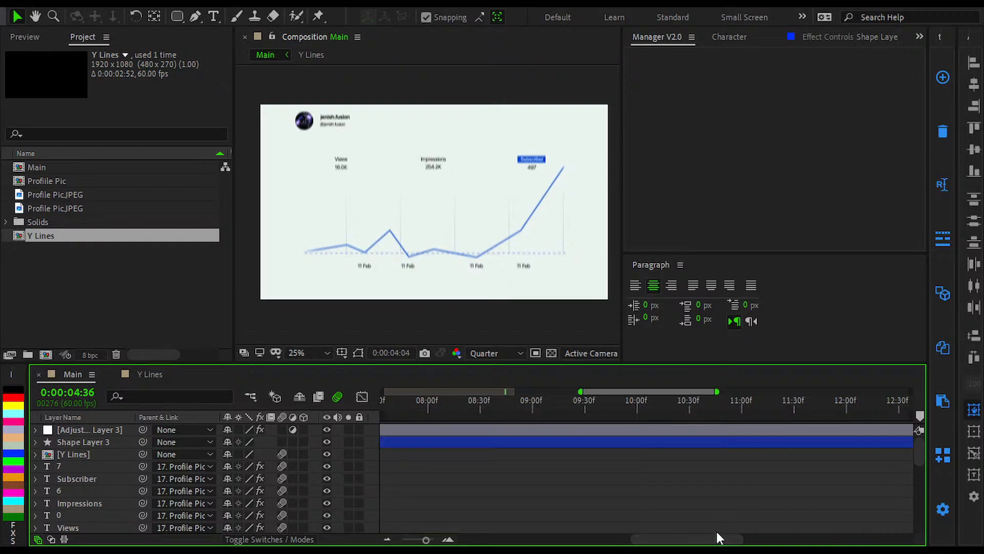
left_click(718, 511)
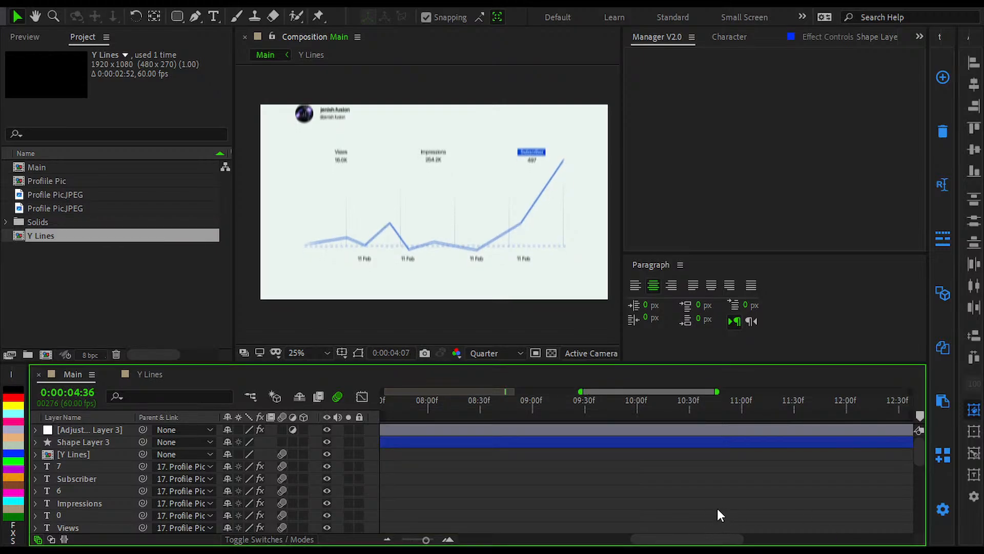
key("minus")
key("minus")
key("space")
key("equal")
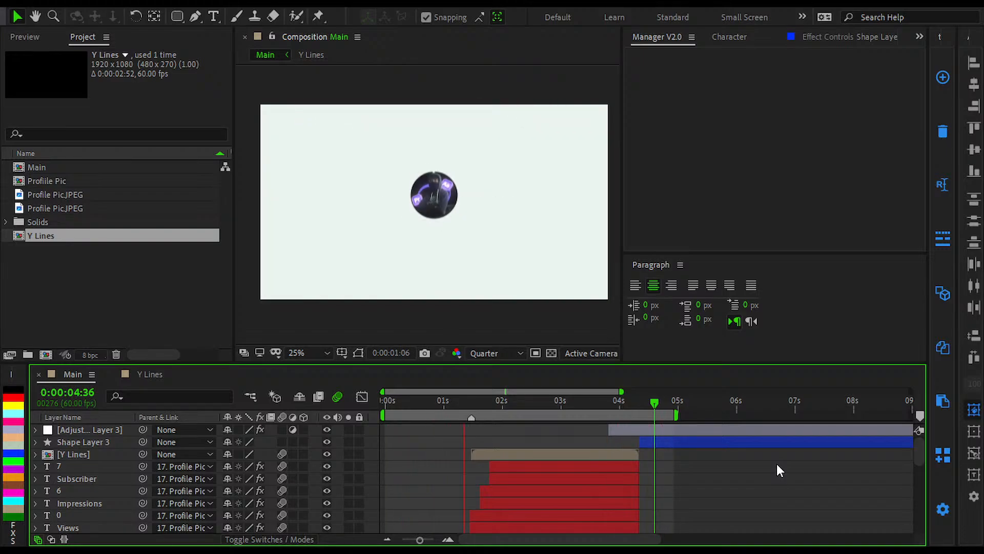
Step: Return to the first frame and play the Main composition from its opening title
key("space")
key("Home")
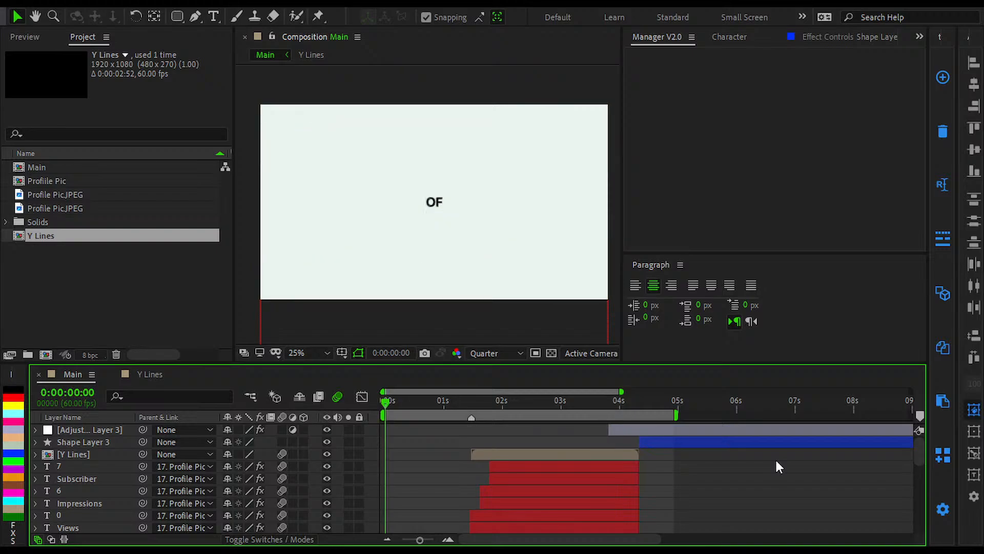
key("space")
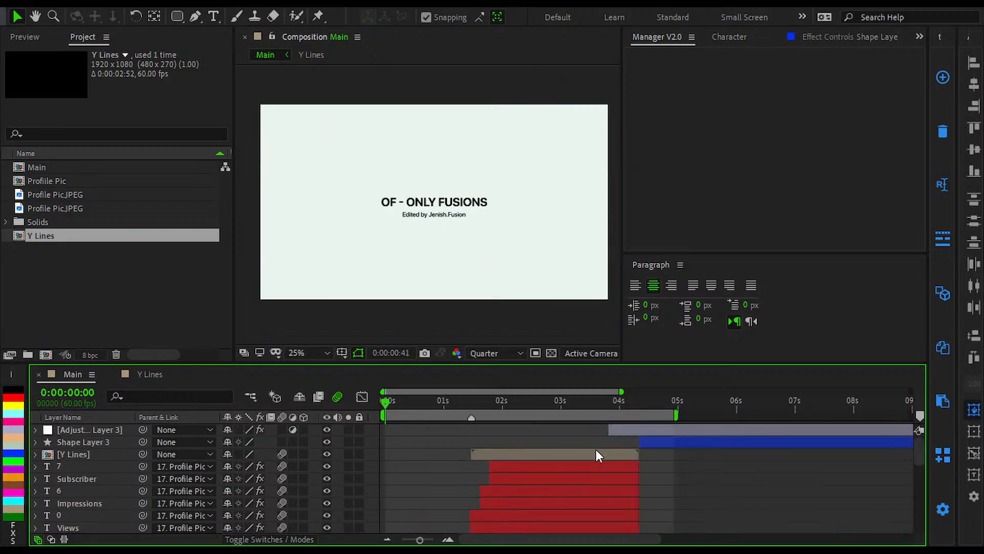
Step: Check the box scene at 0:00:04:41 and replay the Main composition from the first frame through the chart scene
left_click_drag(578, 410, 659, 429)
left_click(693, 433)
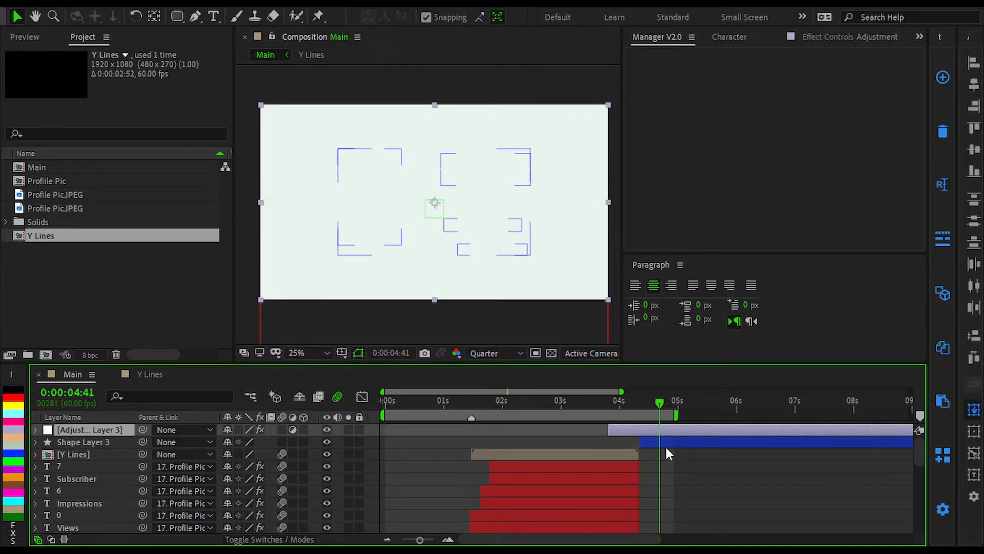
left_click_drag(418, 399, 275, 420)
left_click(393, 438)
key("space")
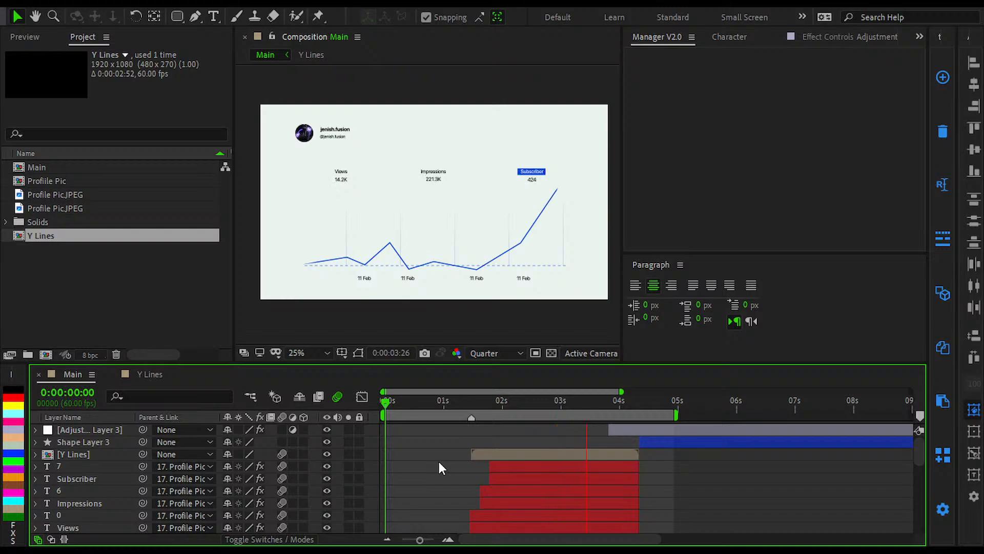
key("space")
Step: Scrub through the chart scene and its upward exit to 0:00:04:45, and return to the first frame
left_click_drag(404, 406, 570, 403)
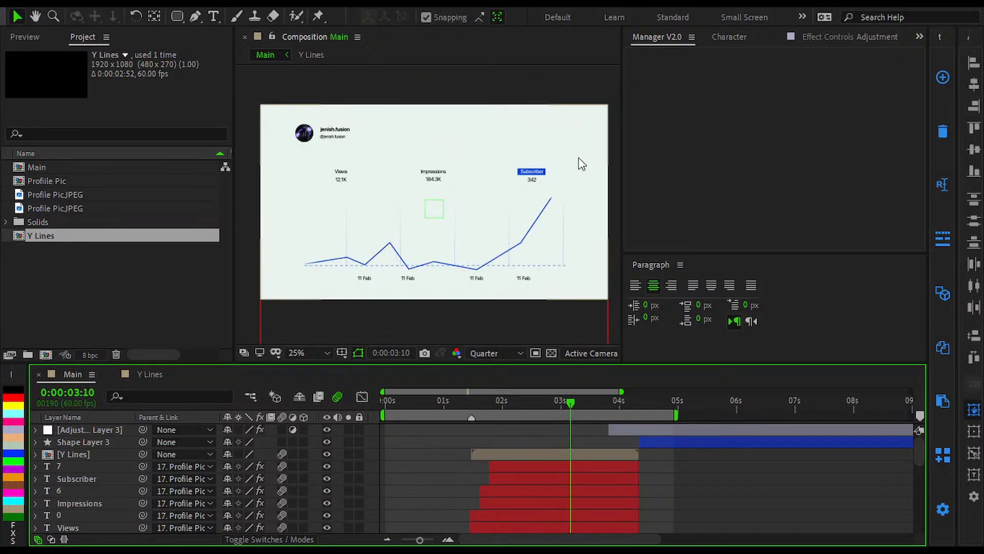
left_click(629, 403)
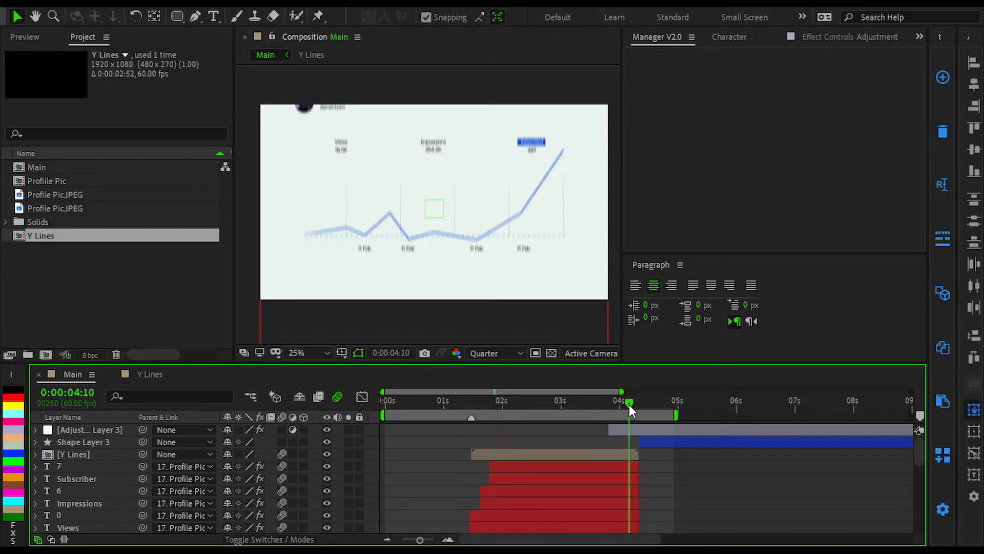
left_click_drag(629, 404, 663, 416)
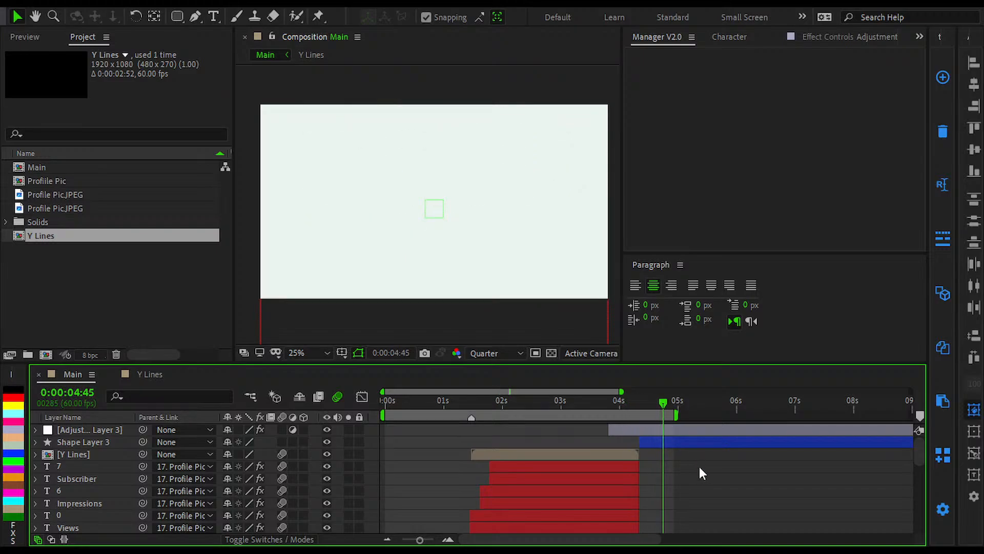
left_click_drag(429, 407, 239, 398)
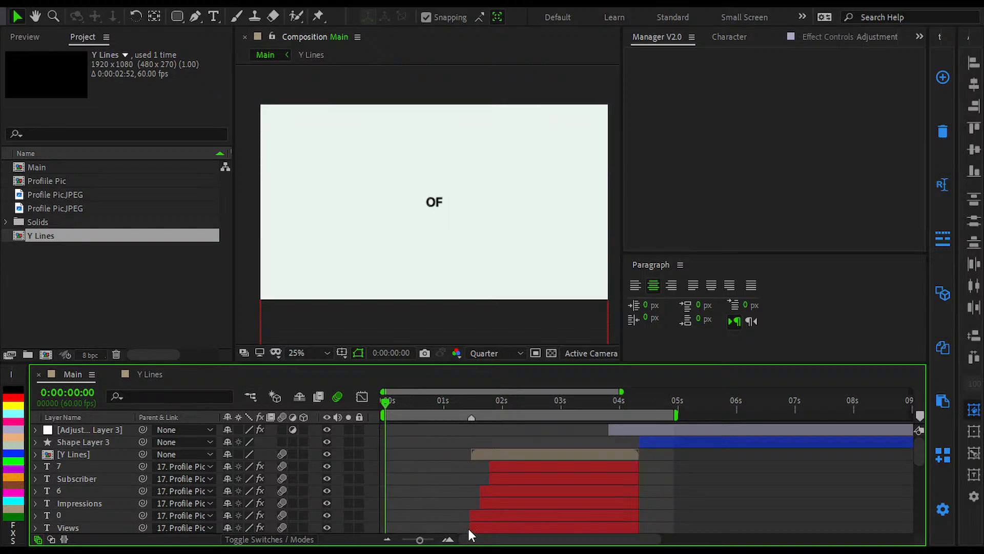